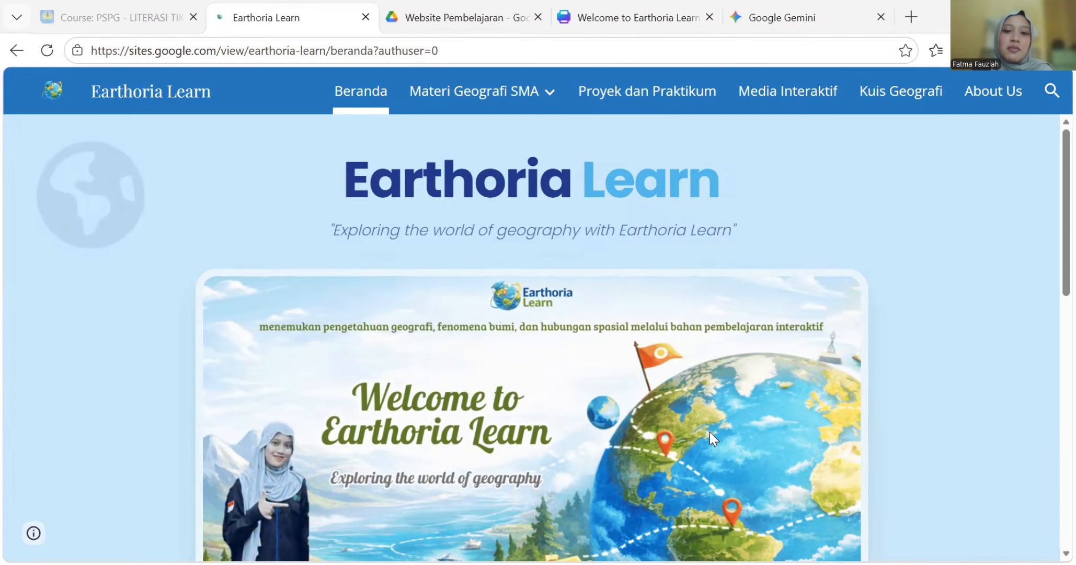
# - Review the Earthoria Learn Google Site homepage banner, then switch to the Canva 'Welcome to Earthoria Learn' design
pyautogui.scroll(-3, 621, 397)
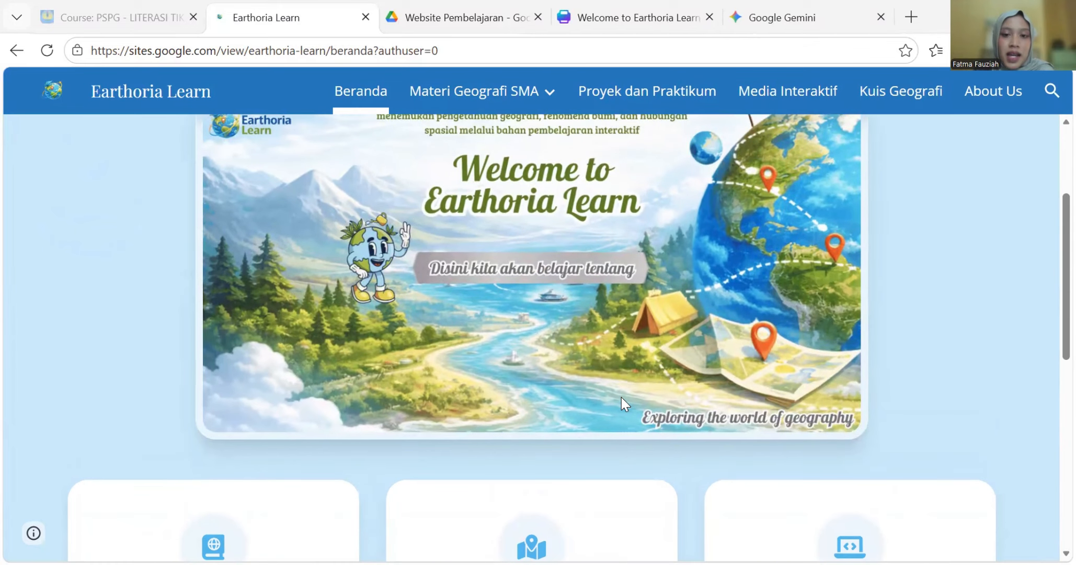
pyautogui.scroll(3, 621, 397)
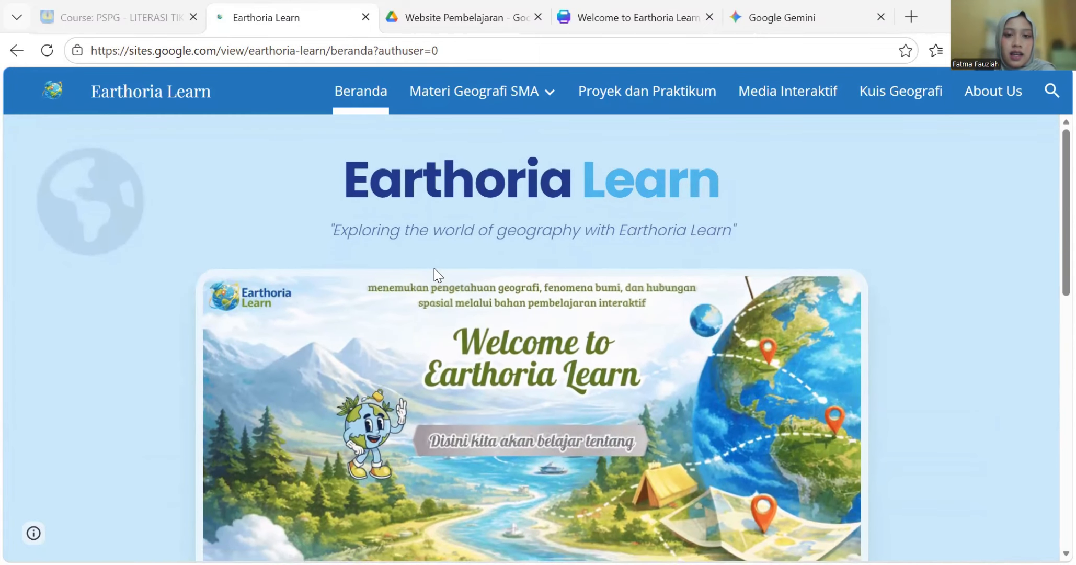
pyautogui.scroll(-3, 434, 268)
pyautogui.scroll(3, 434, 268)
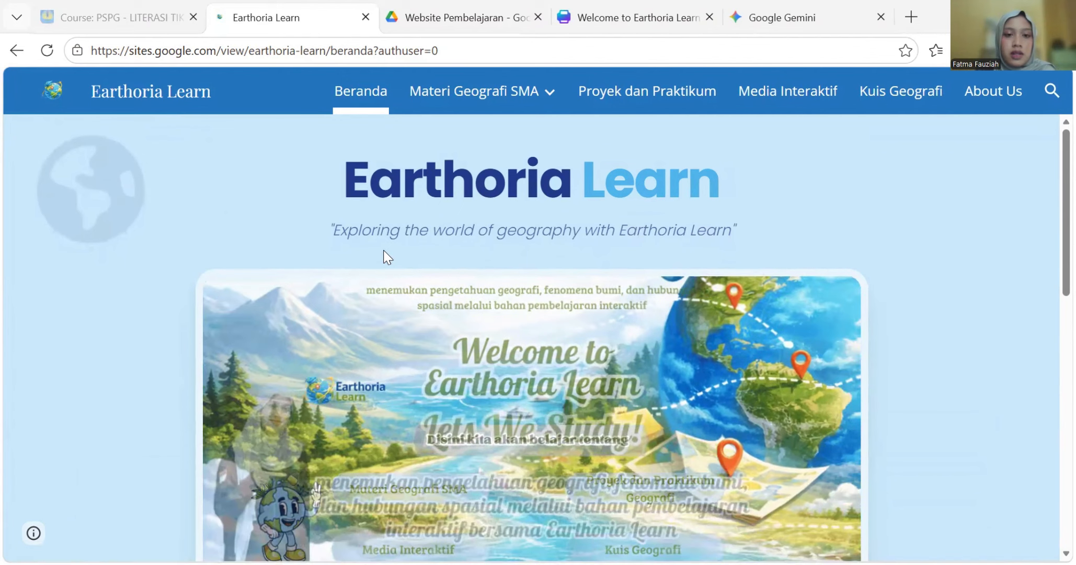
pyautogui.scroll(-1, 640, 237)
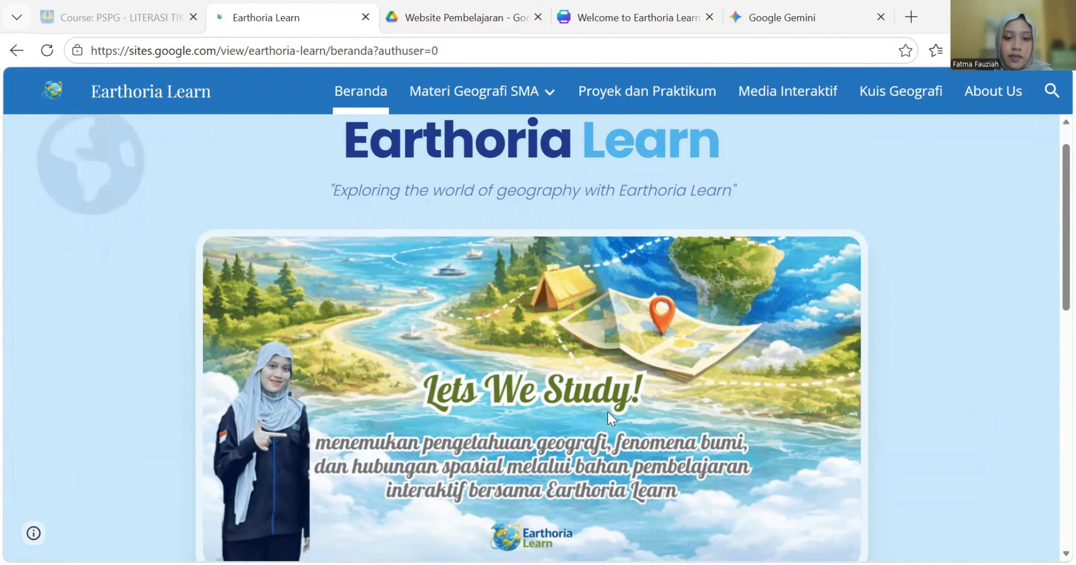
pyautogui.scroll(-4, 612, 418)
pyautogui.scroll(-2, 608, 413)
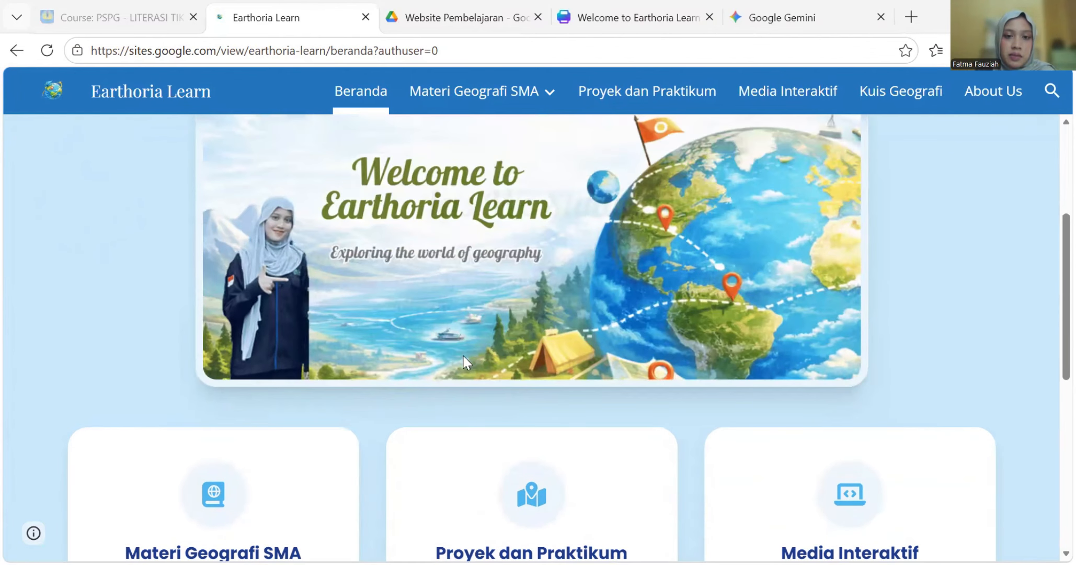
pyautogui.scroll(-3, 457, 360)
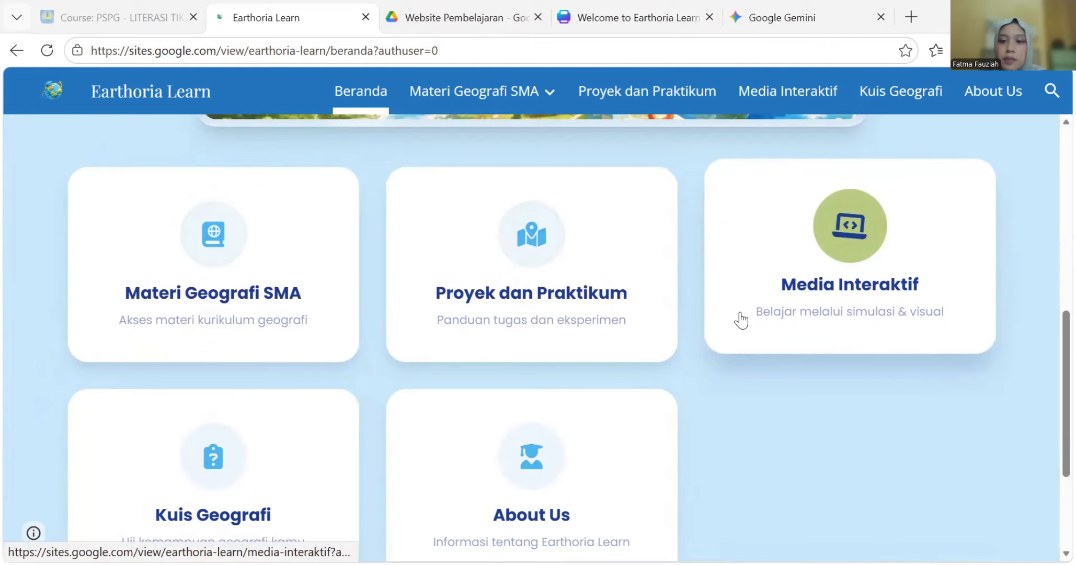
pyautogui.scroll(-4, 160, 441)
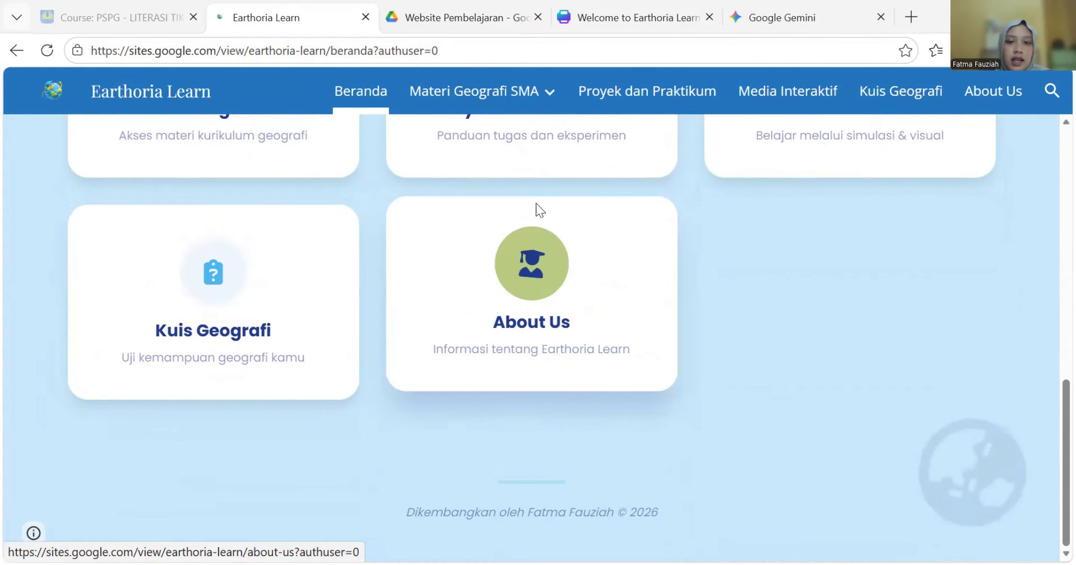
pyautogui.scroll(10, 524, 201)
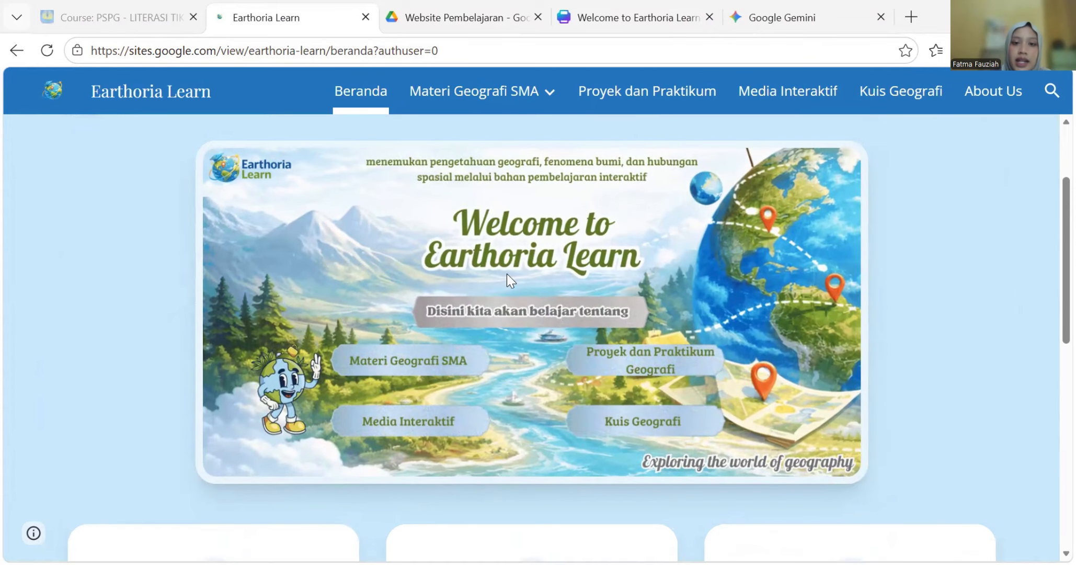
pyautogui.click(635, 18)
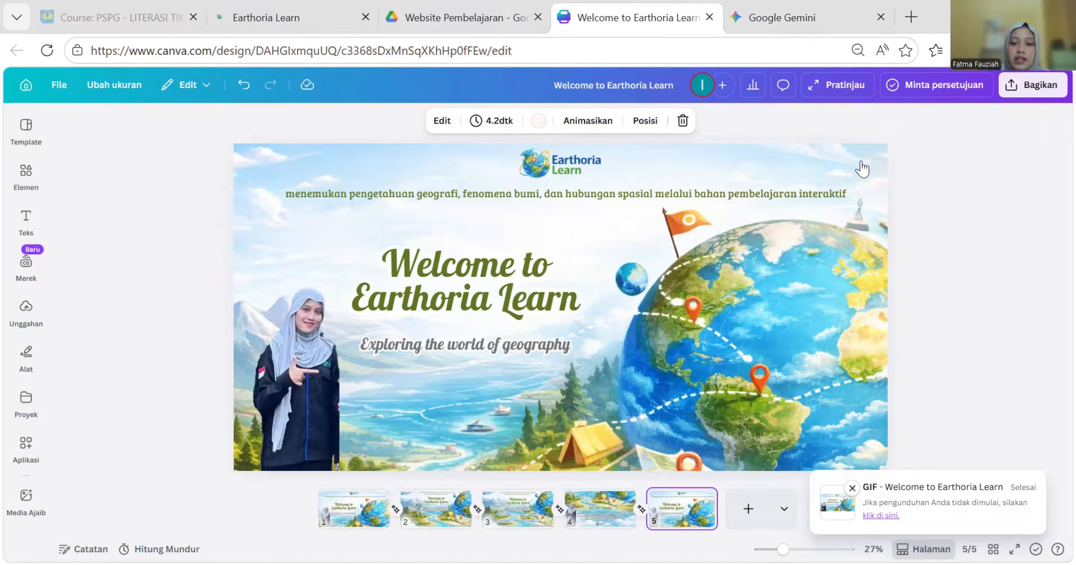
# - Dismiss the GIF download notice and add a blank sixth page to the design
pyautogui.click(851, 488)
pyautogui.click(765, 510)
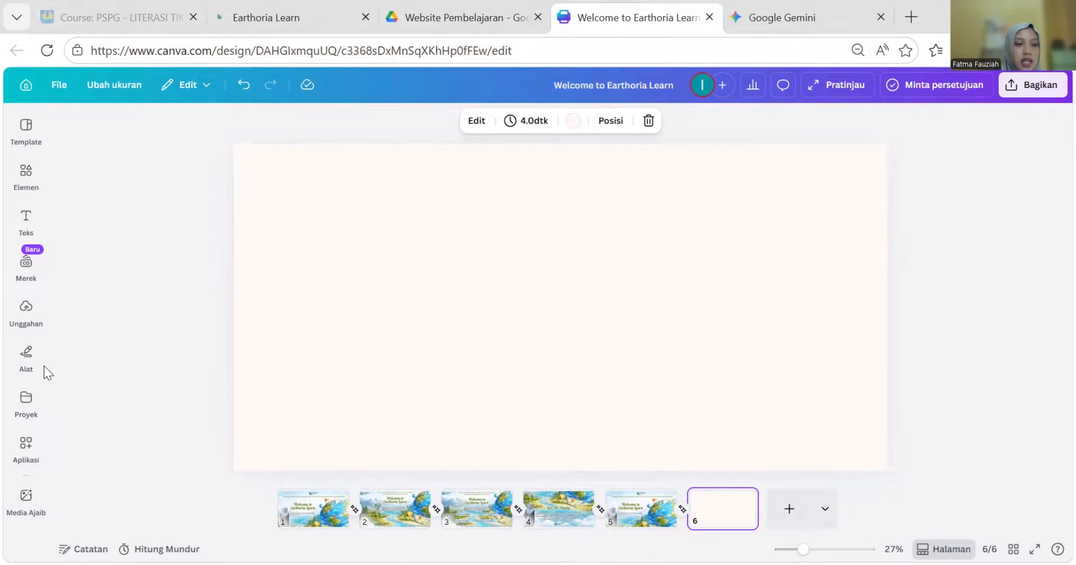
# - Bring up the uploaded files library and return to the blank page 6
pyautogui.click(25, 128)
pyautogui.click(26, 264)
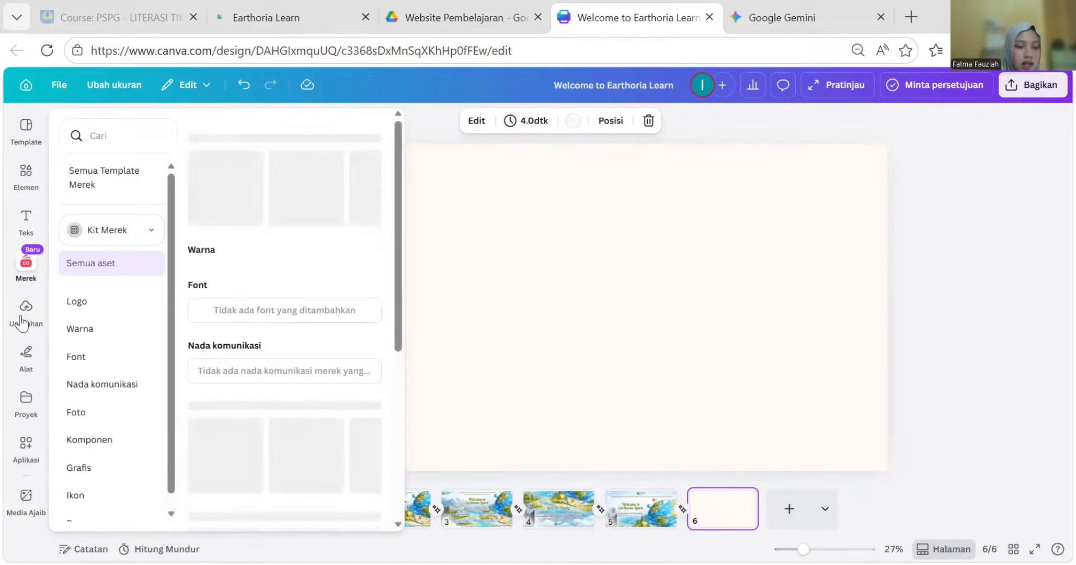
pyautogui.click(23, 312)
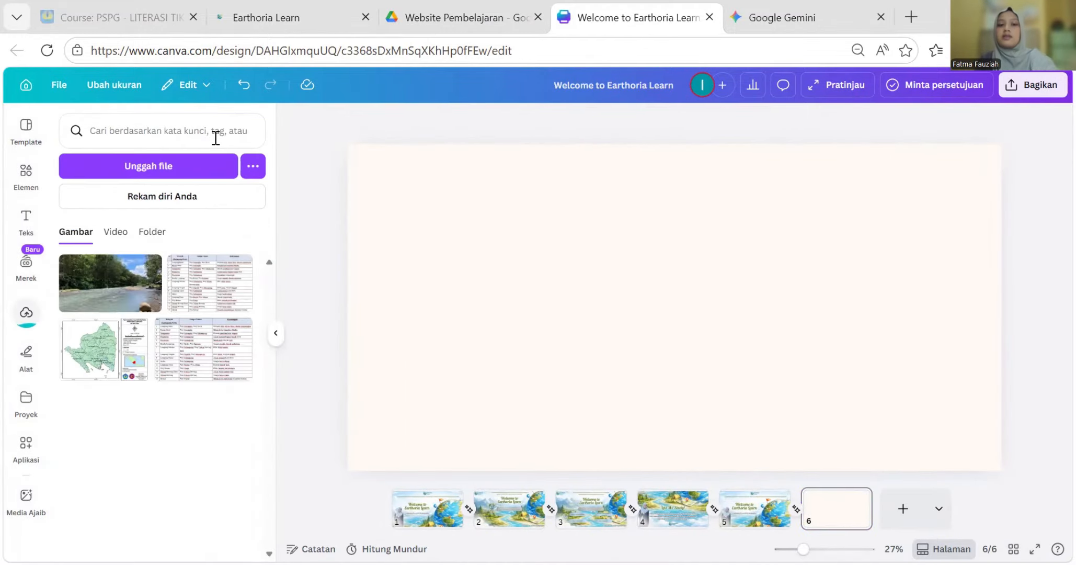
pyautogui.click(436, 503)
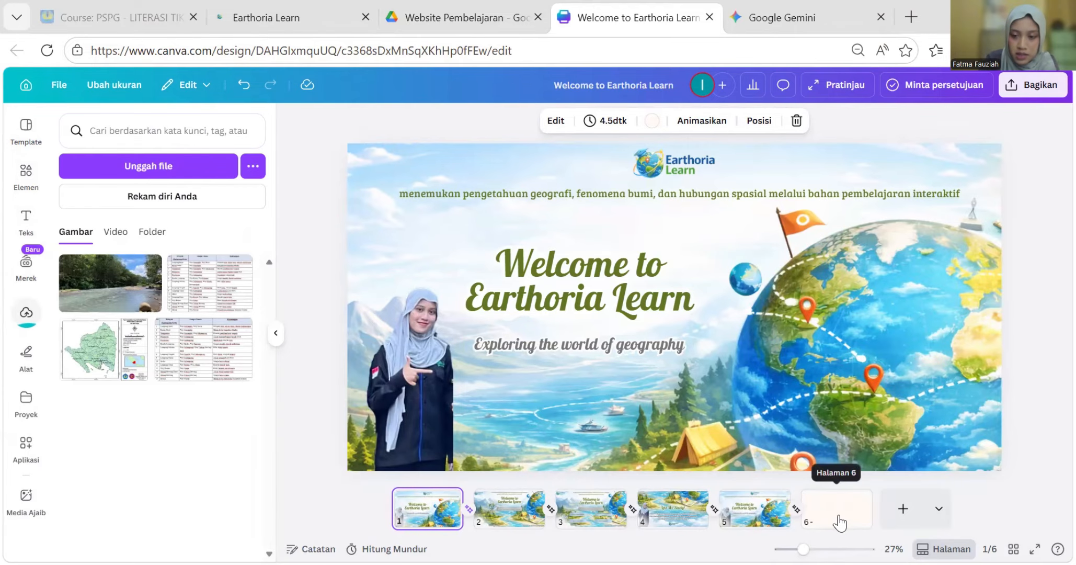
pyautogui.click(824, 510)
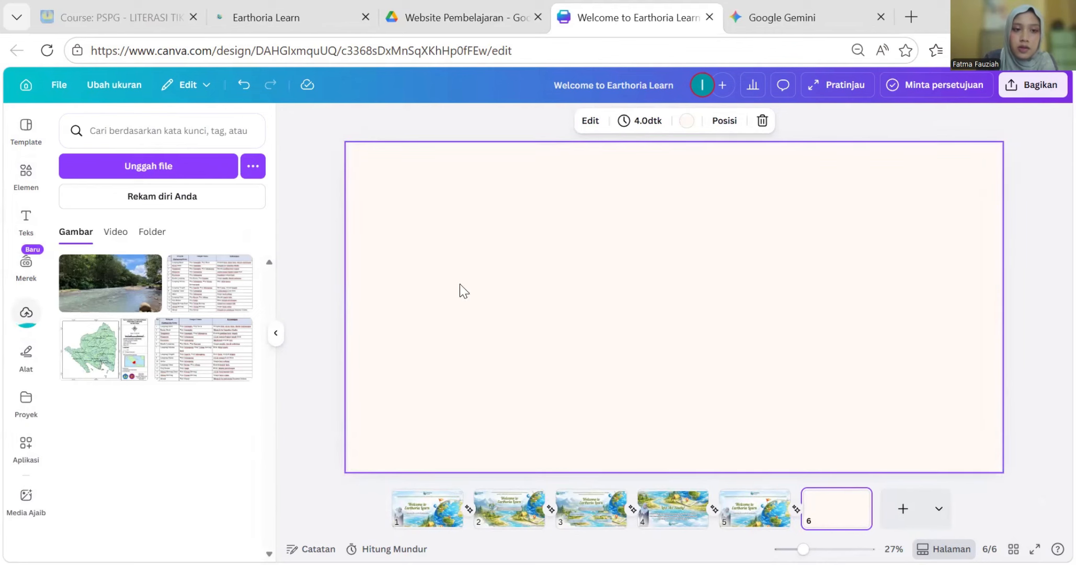
# - Upload the 'Welcome to Earthoria Learn' globe-and-landscape image from the computer onto page 6
pyautogui.click(183, 178)
pyautogui.scroll(-5, 640, 222)
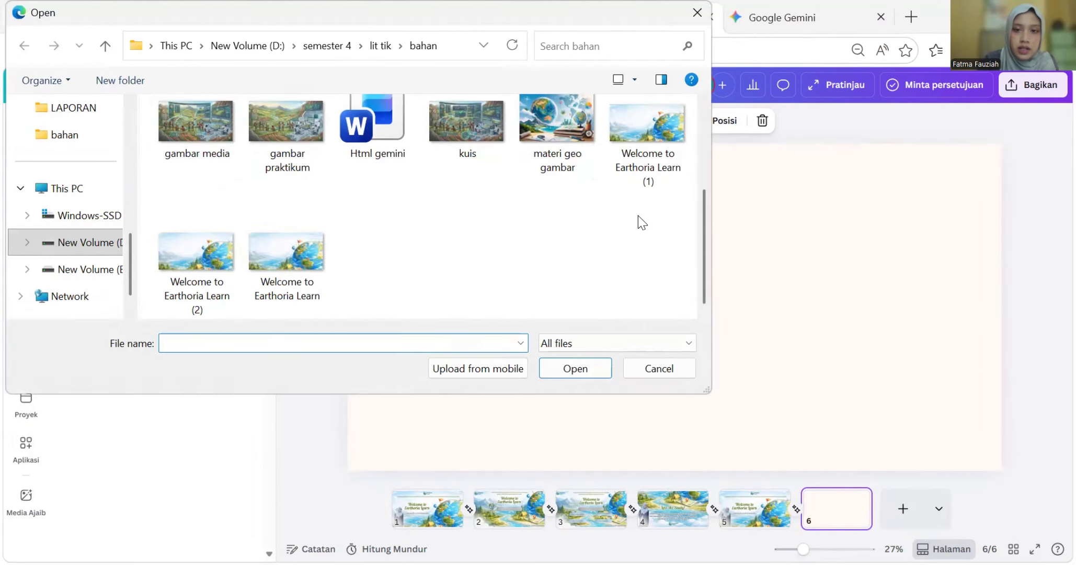
pyautogui.click(635, 143)
pyautogui.click(303, 271)
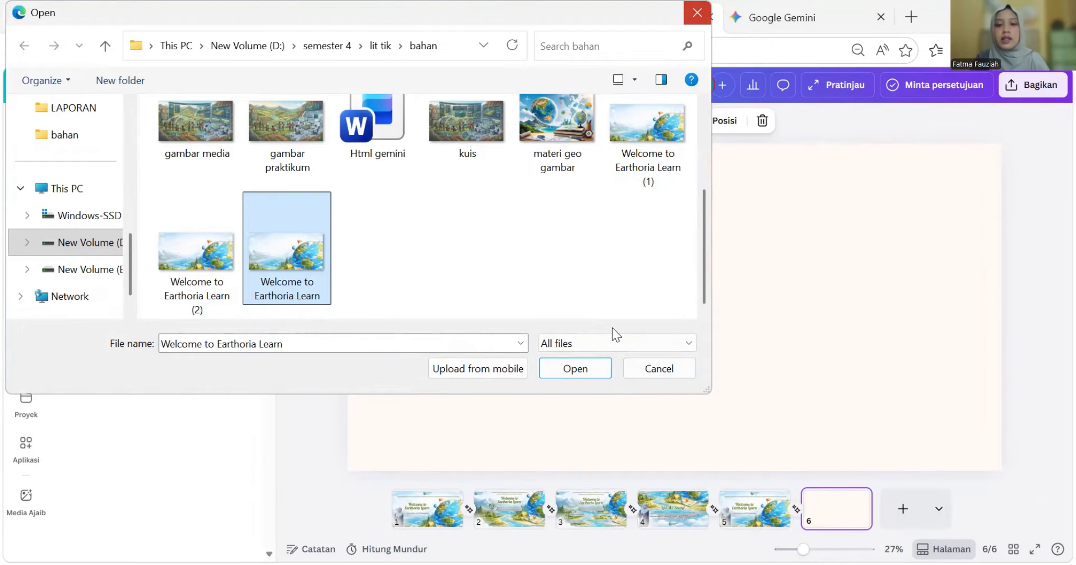
pyautogui.press('Return')
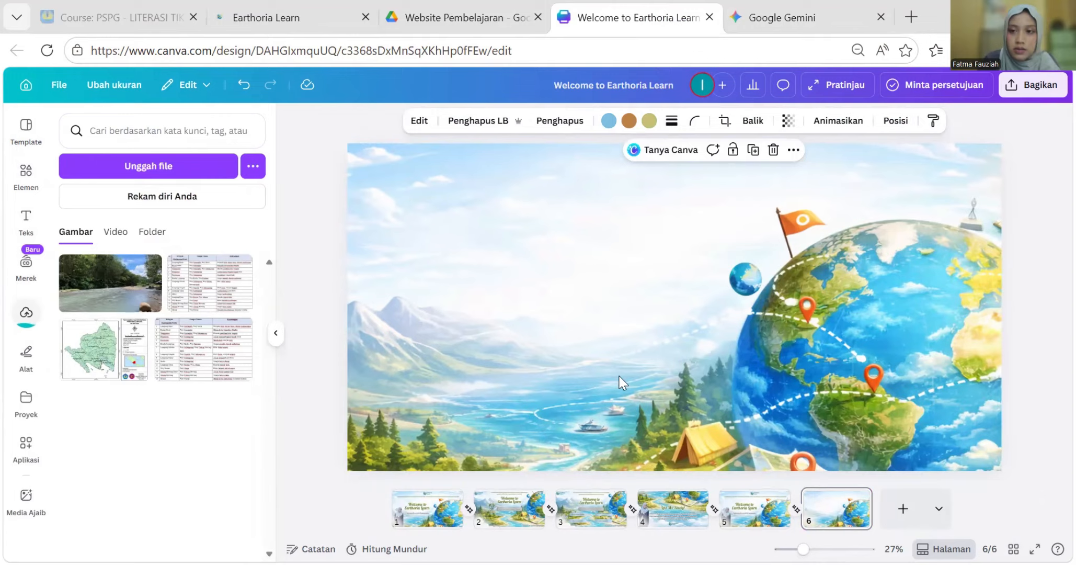
# - Add a text box on page 6 reading 'WELCOME TO EARTHORIA LEARN' over the globe image
pyautogui.click(25, 219)
pyautogui.click(188, 176)
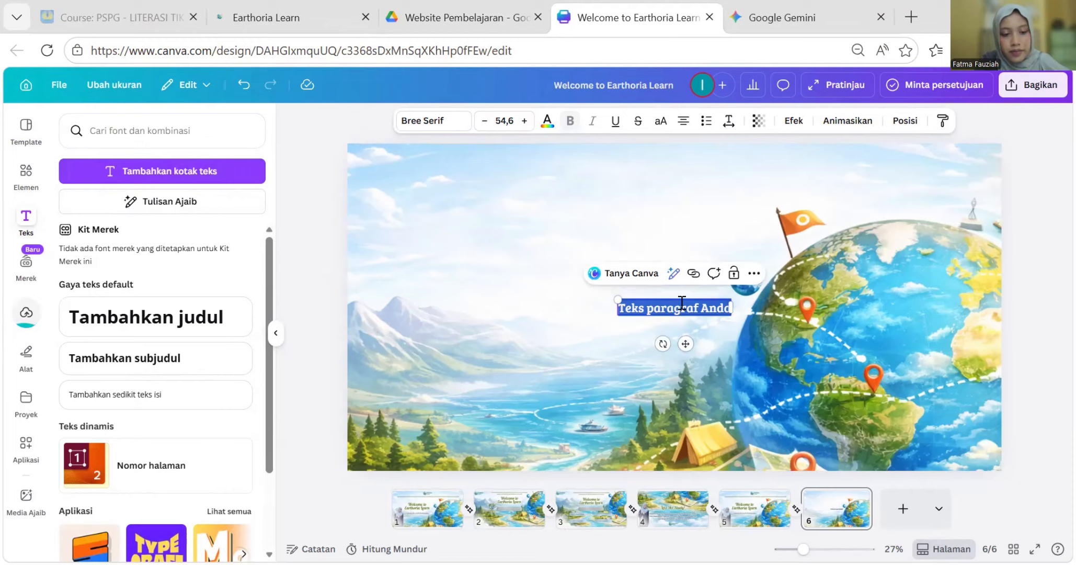
pyautogui.write('WE')
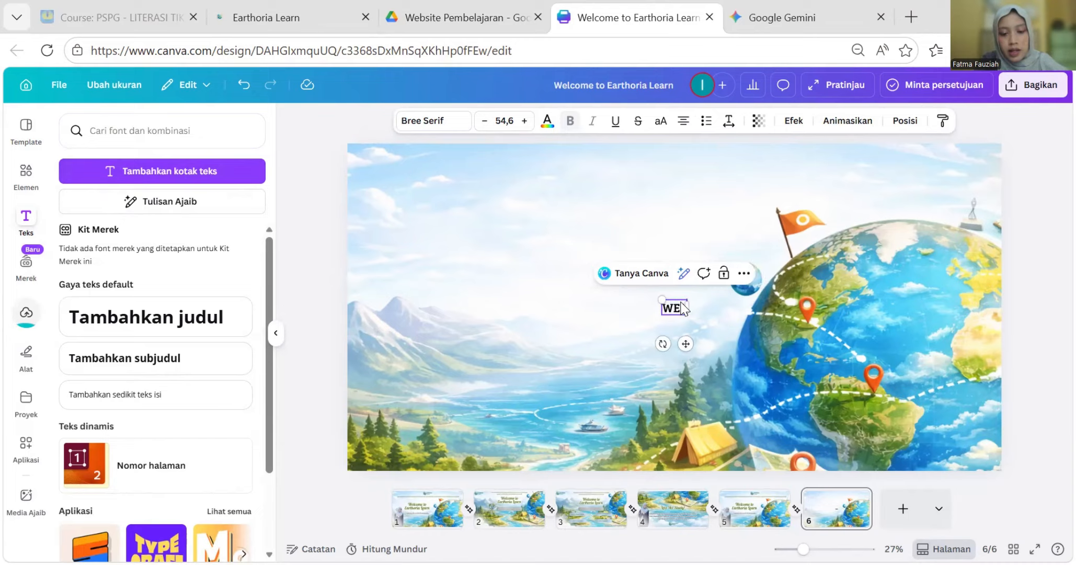
pyautogui.write('LCOME TO')
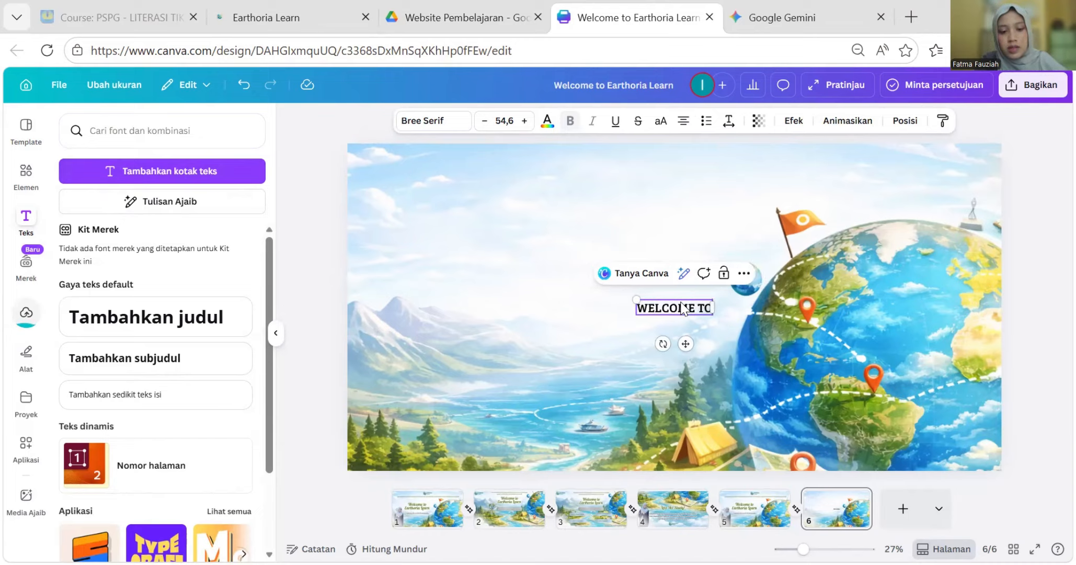
pyautogui.write(' EARTH')
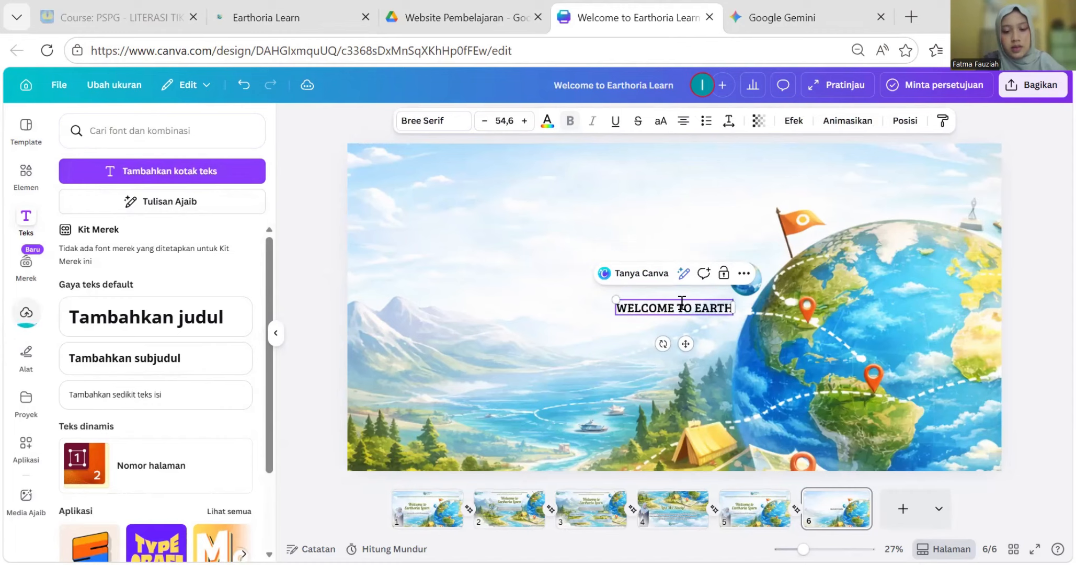
pyautogui.write('ORIA LEARN')
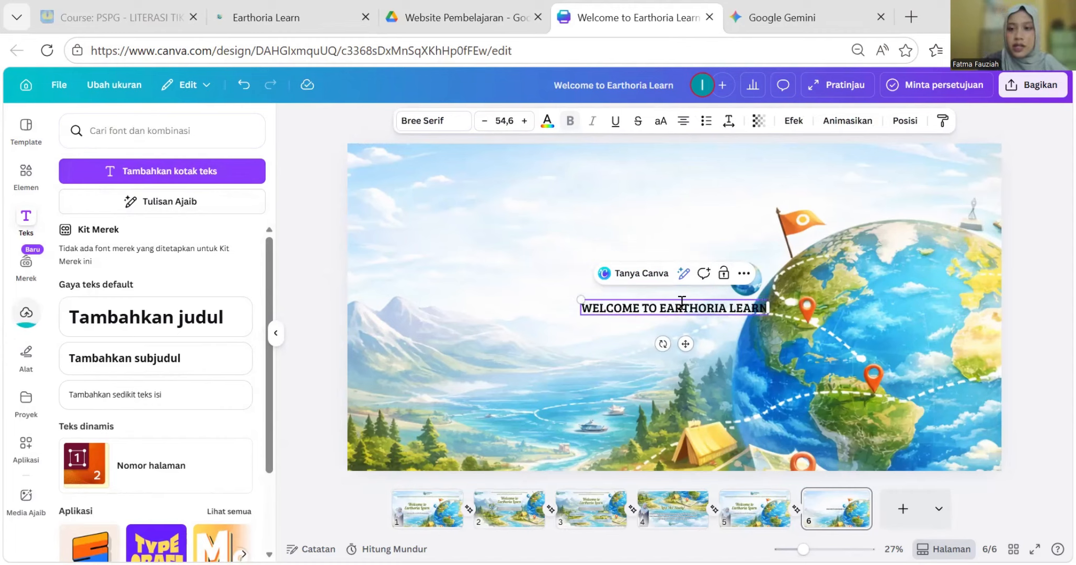
pyautogui.click(1010, 305)
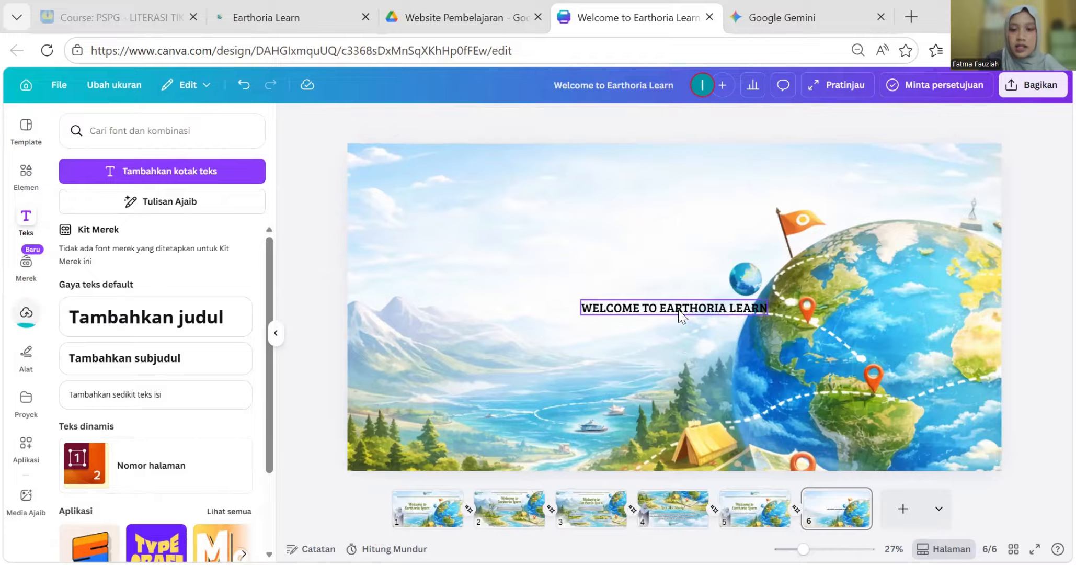
# - Enlarge the title to about size 83.6 and move it near the top of page 6
pyautogui.moveTo(681, 309); pyautogui.dragTo(628, 230)
pyautogui.moveTo(528, 220); pyautogui.dragTo(427, 211)
pyautogui.moveTo(582, 265); pyautogui.dragTo(651, 280)
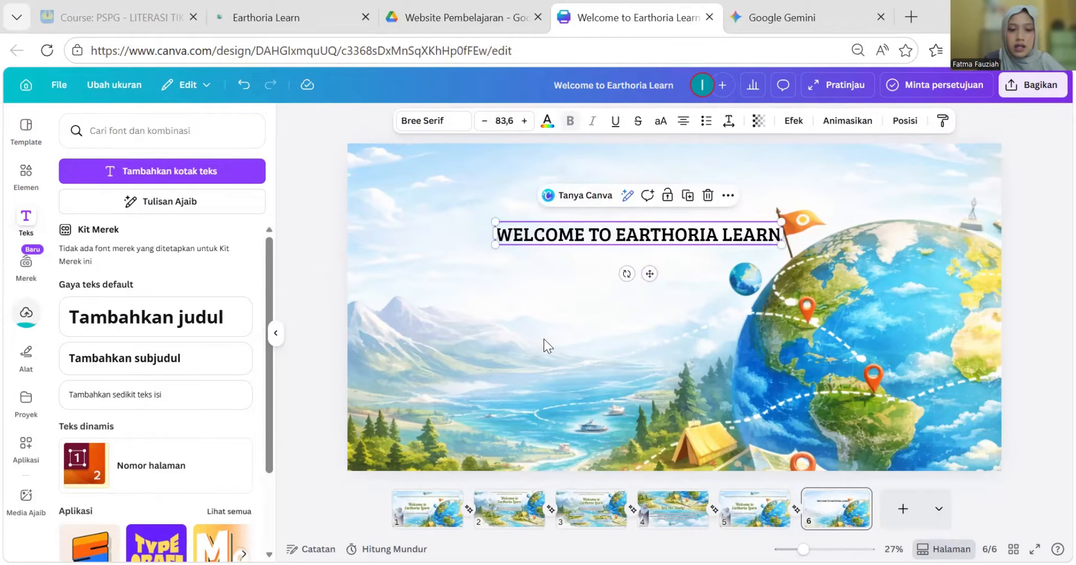
# - Check the teacher photo on page 1 for reference, then go back to page 6's uploads
pyautogui.click(429, 505)
pyautogui.click(403, 419)
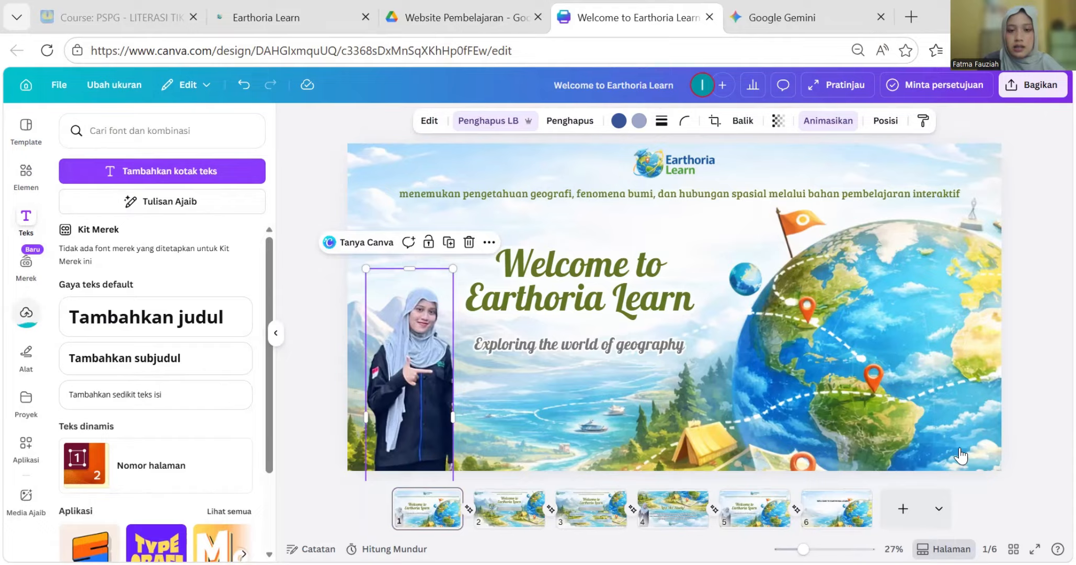
pyautogui.click(833, 523)
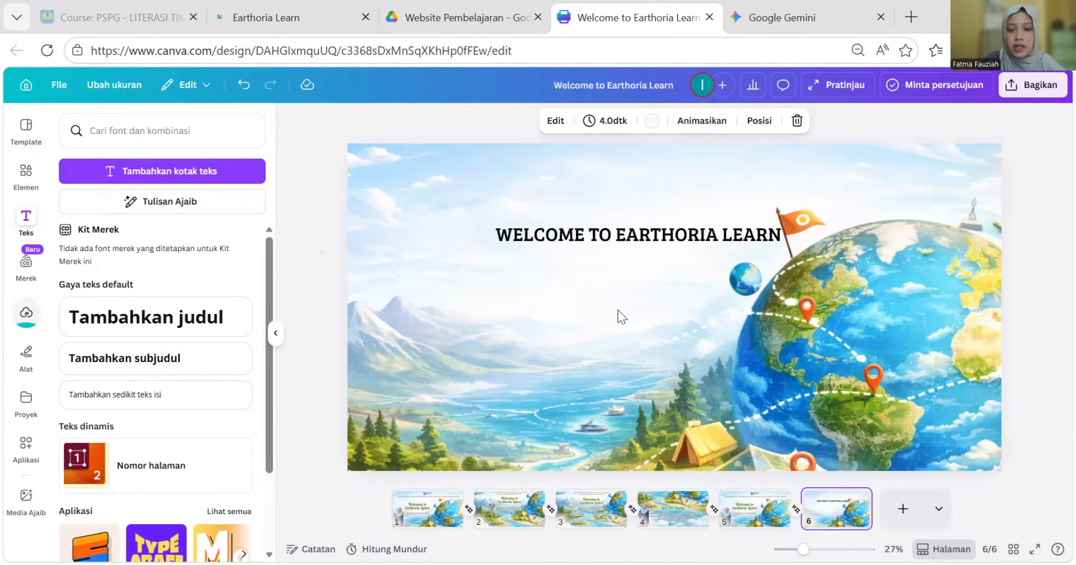
pyautogui.click(27, 320)
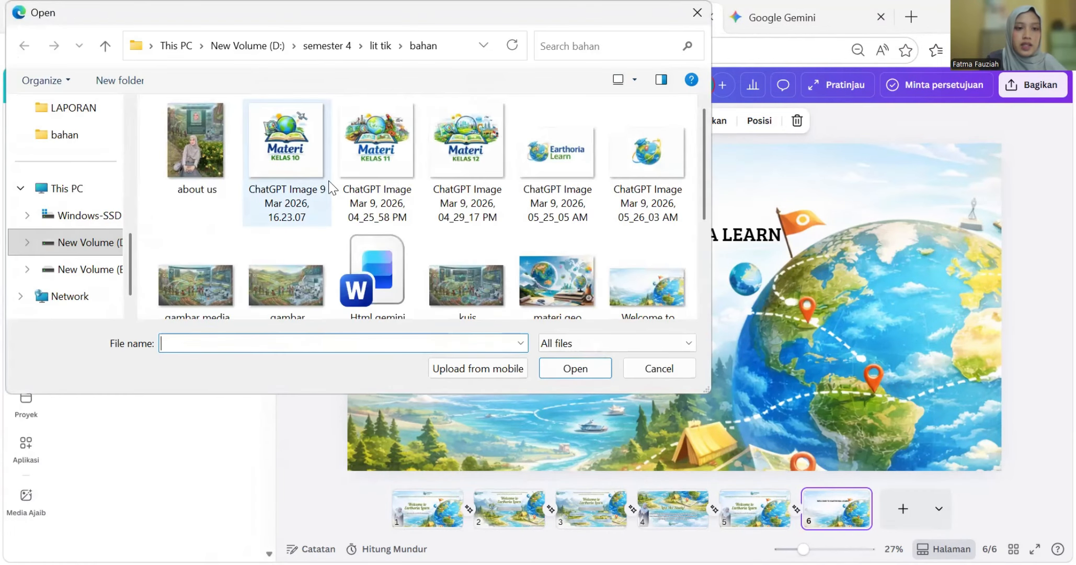
# - Paste the teacher's cutout photo onto the lower left of page 6
pyautogui.scroll(-3, 329, 210)
pyautogui.scroll(3, 329, 216)
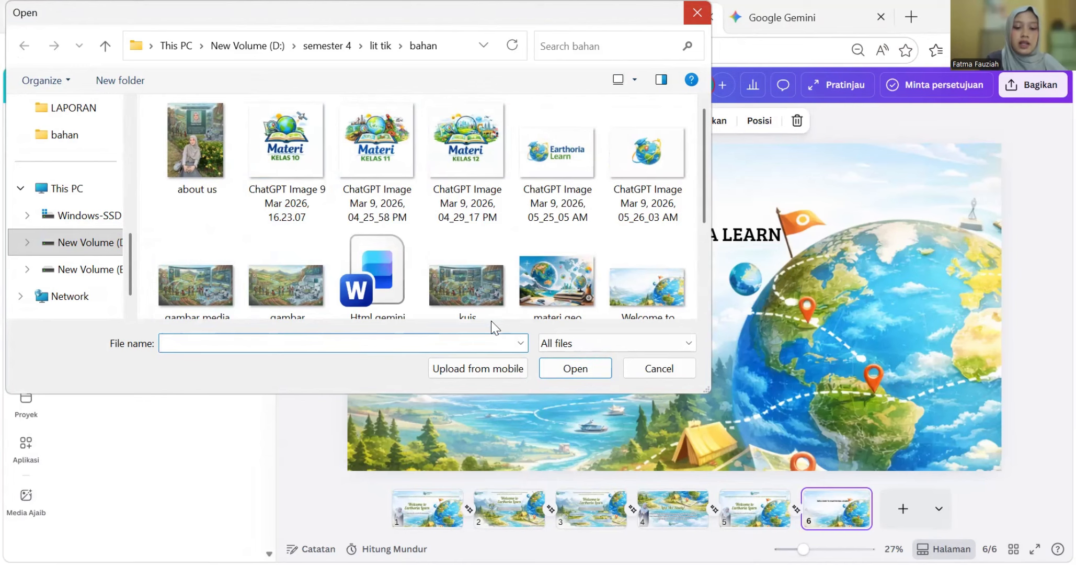
pyautogui.hotkey('ctrl', 'v')
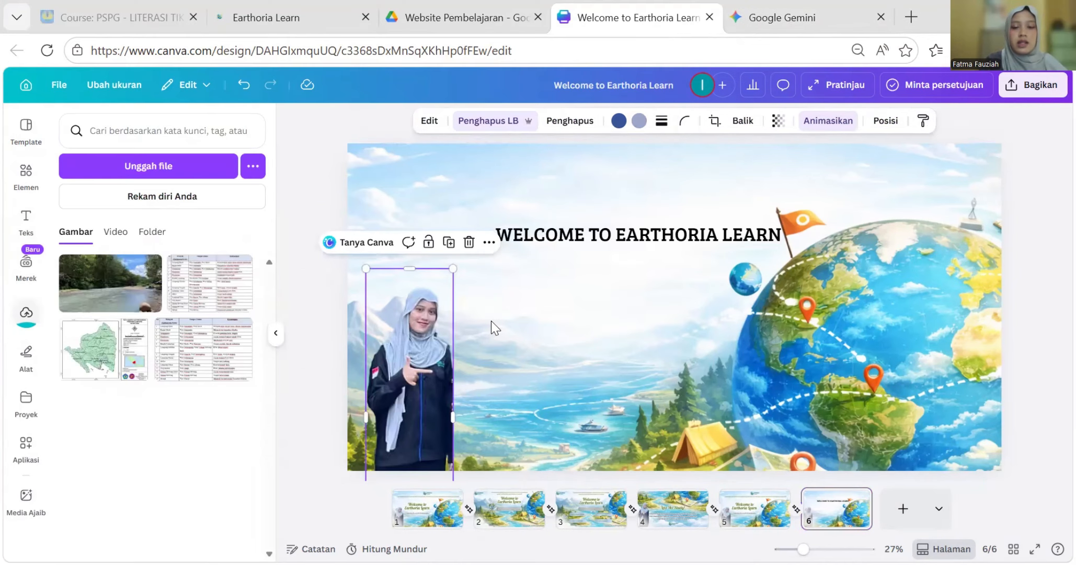
# - Move the title down beside the photo and enlarge it to size 110 on two lines
pyautogui.click(649, 233)
pyautogui.moveTo(648, 233); pyautogui.dragTo(615, 278)
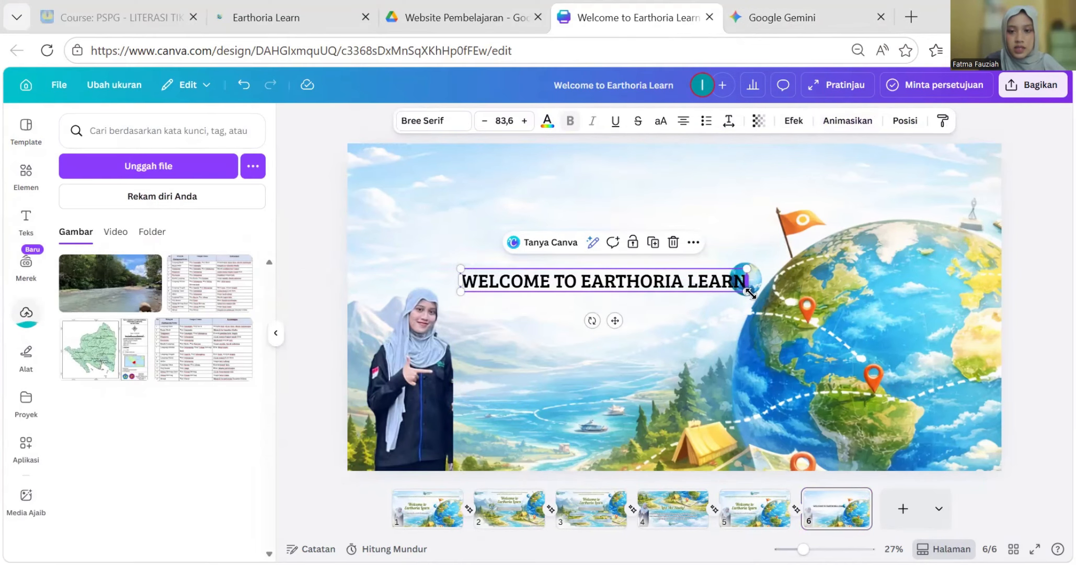
pyautogui.moveTo(748, 291); pyautogui.dragTo(724, 287)
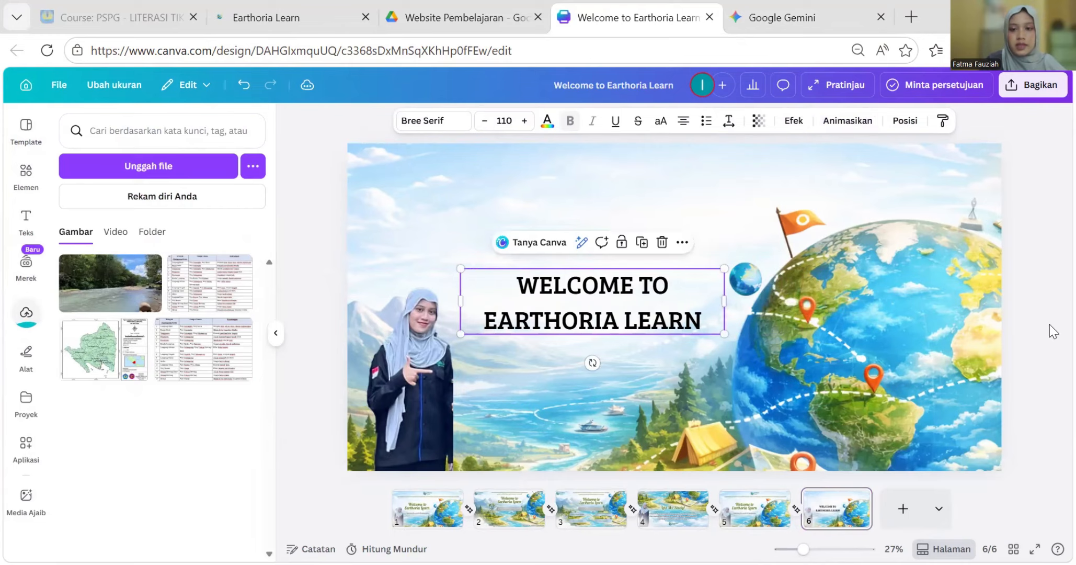
# - Try a green text colour but keep black, and raise the two-line title to the centre guide
pyautogui.click(416, 122)
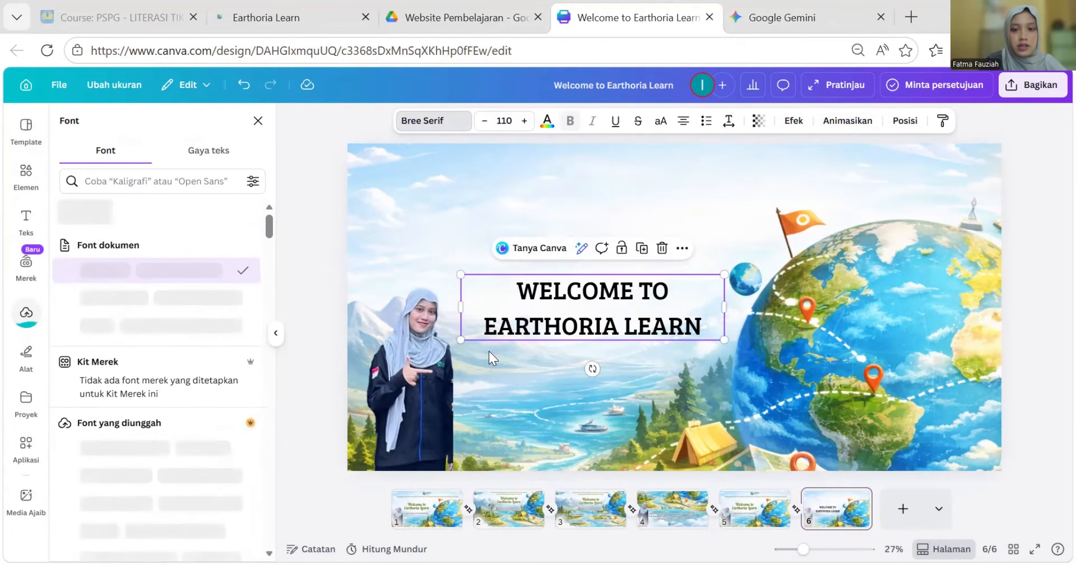
pyautogui.click(547, 123)
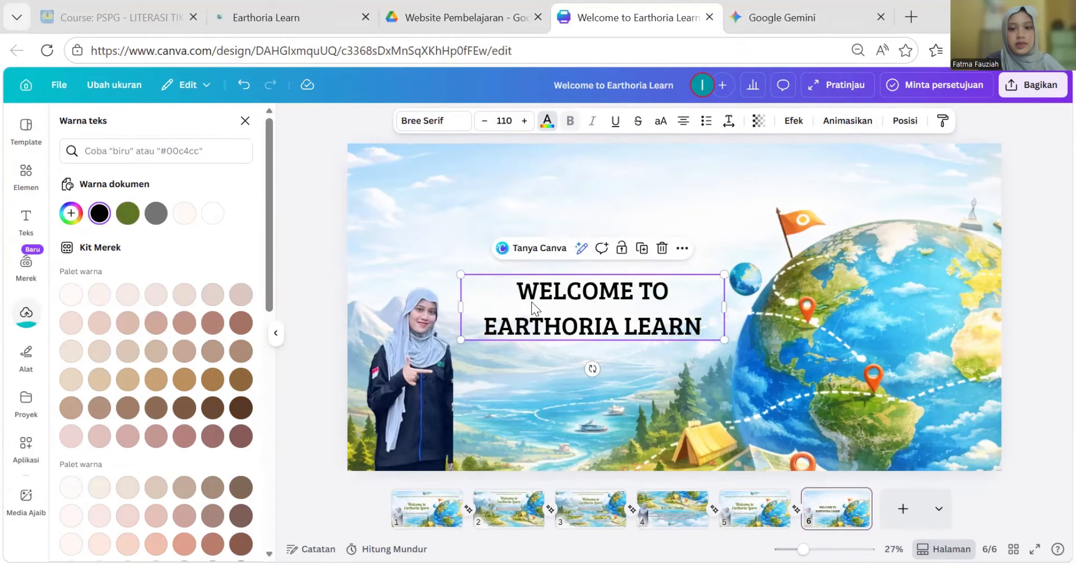
pyautogui.moveTo(625, 314); pyautogui.dragTo(623, 282)
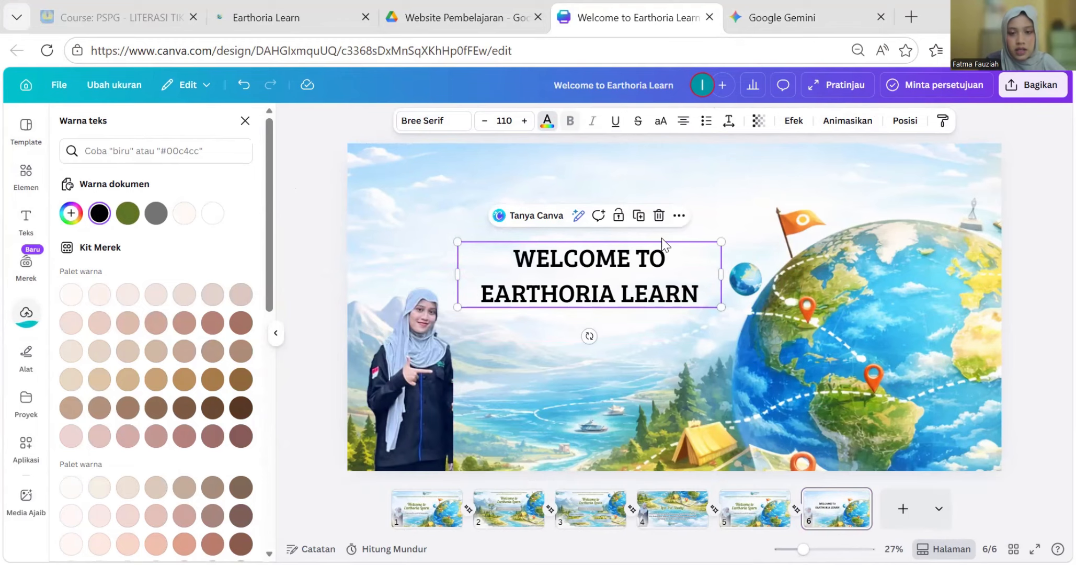
pyautogui.click(245, 120)
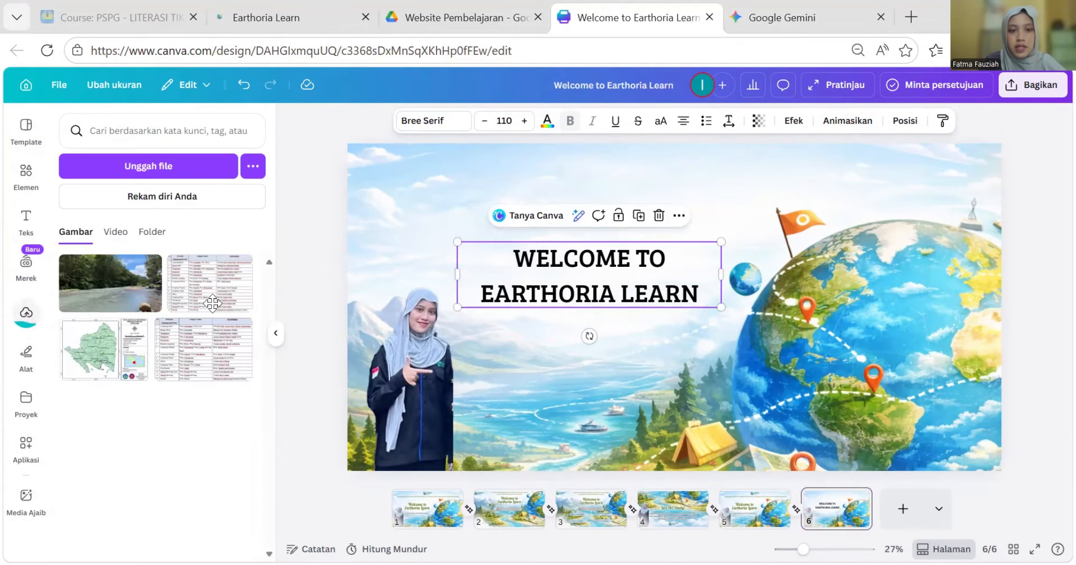
# - Copy the geography-knowledge tagline text from slide 1
pyautogui.click(428, 509)
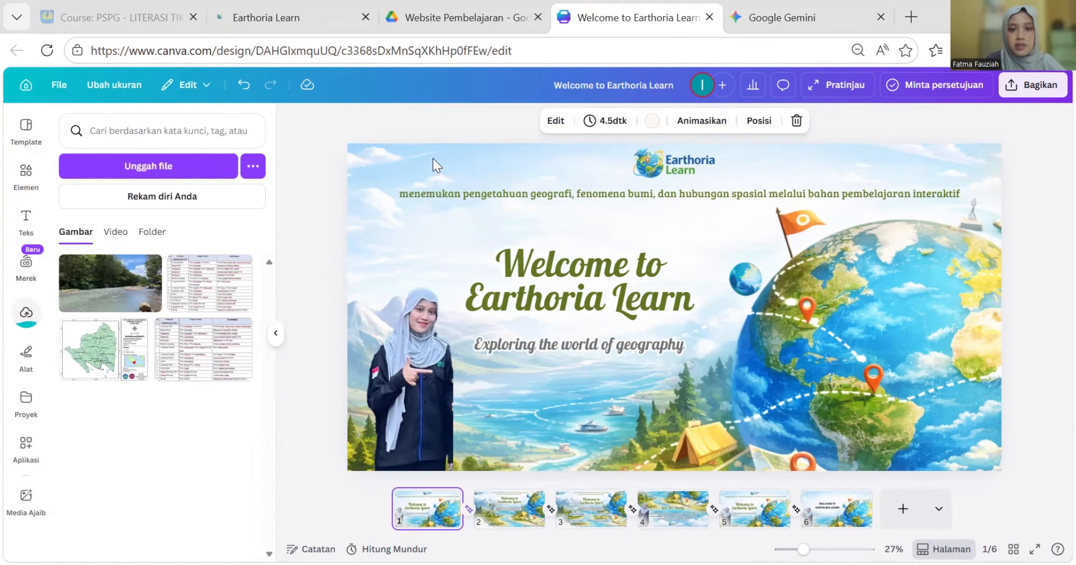
pyautogui.click(678, 196)
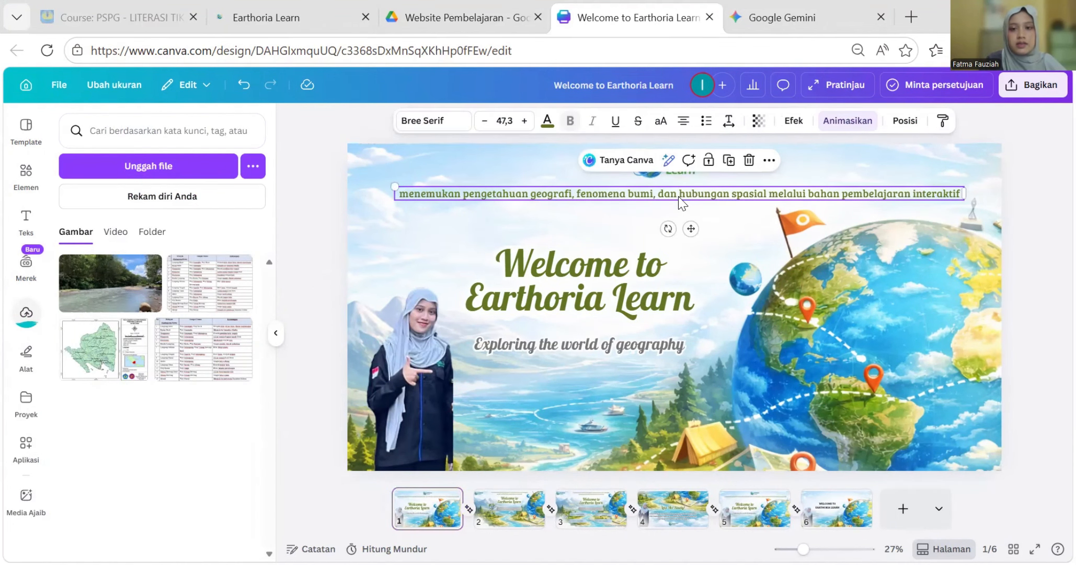
pyautogui.doubleClick(679, 196)
pyautogui.hotkey('ctrl', 'c')
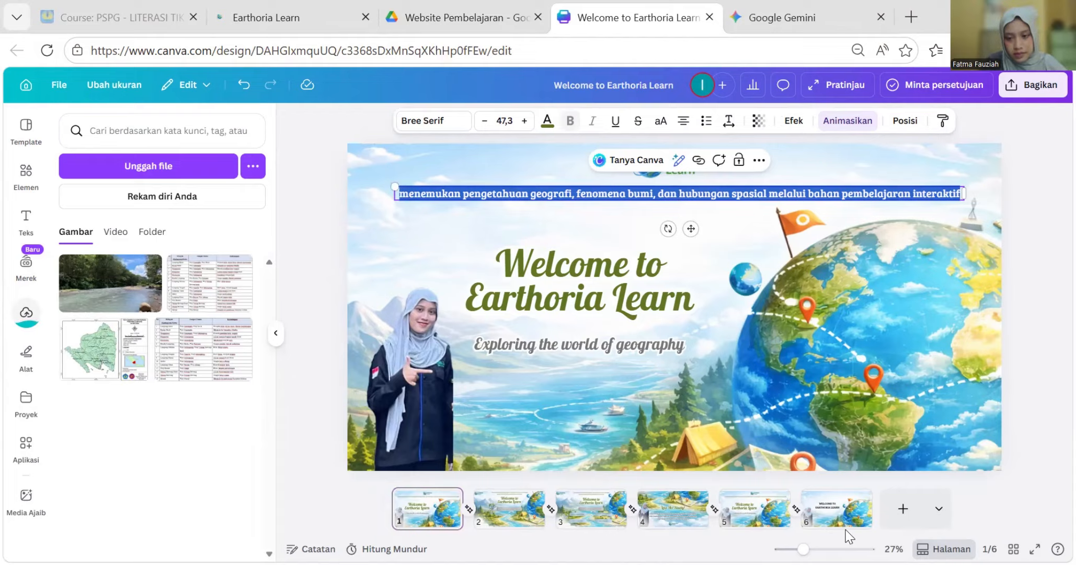
pyautogui.click(831, 518)
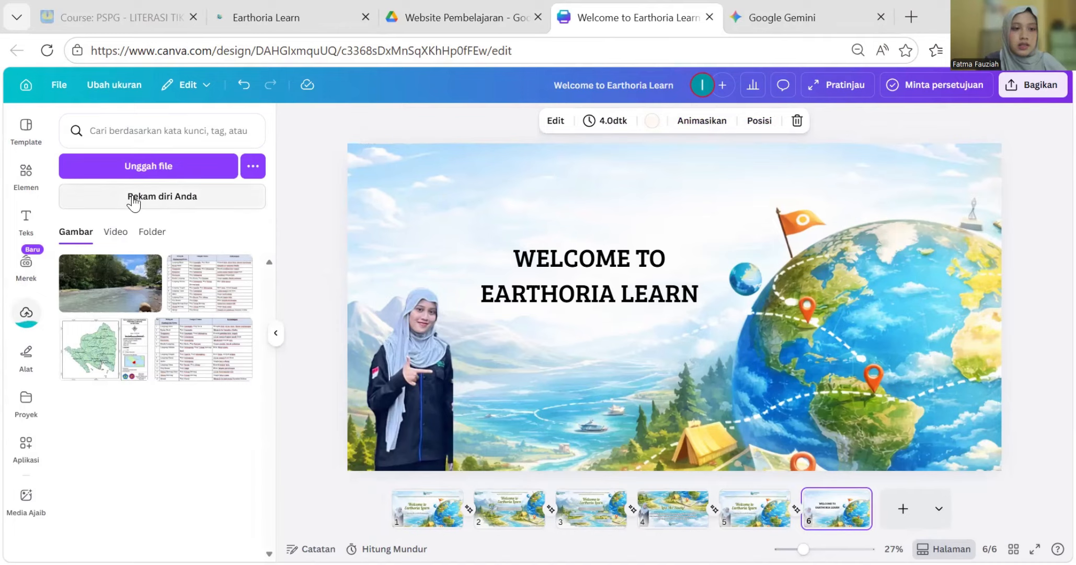
# - Paste the tagline into a new text box as a single line across slide 6's top
pyautogui.click(26, 220)
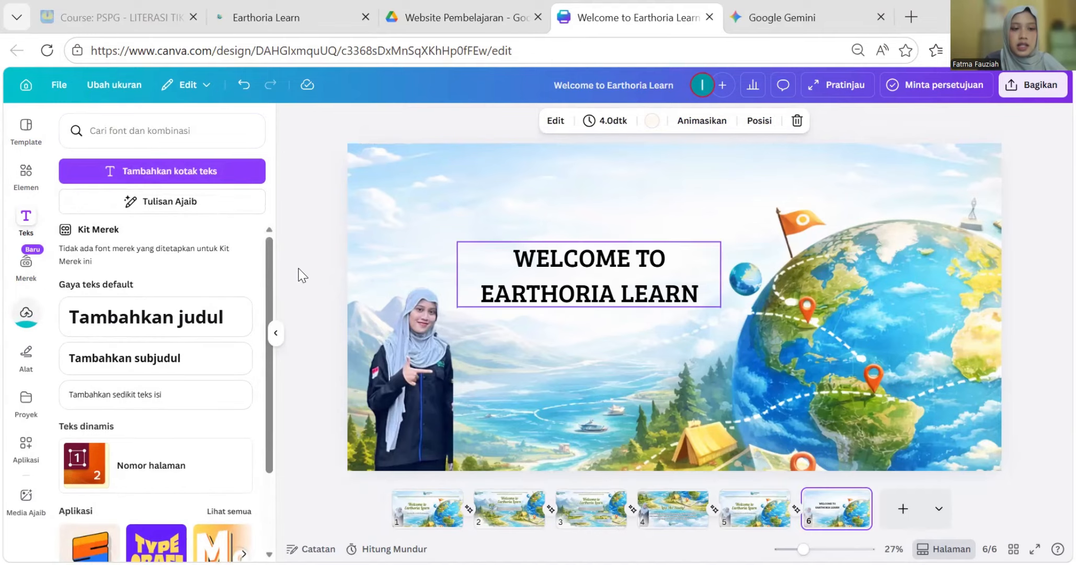
pyautogui.click(170, 171)
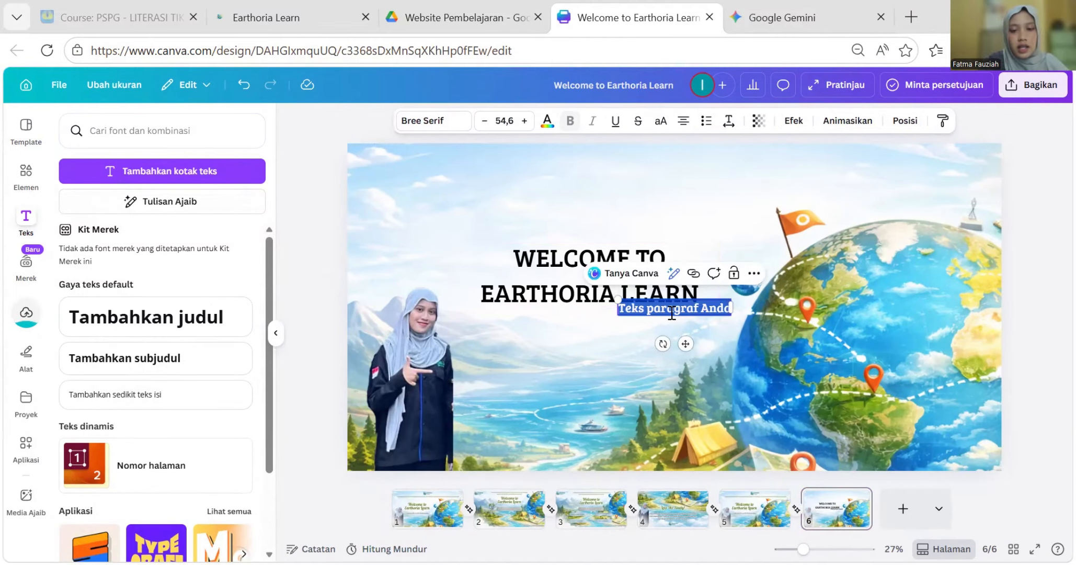
pyautogui.hotkey('ctrl', 'v')
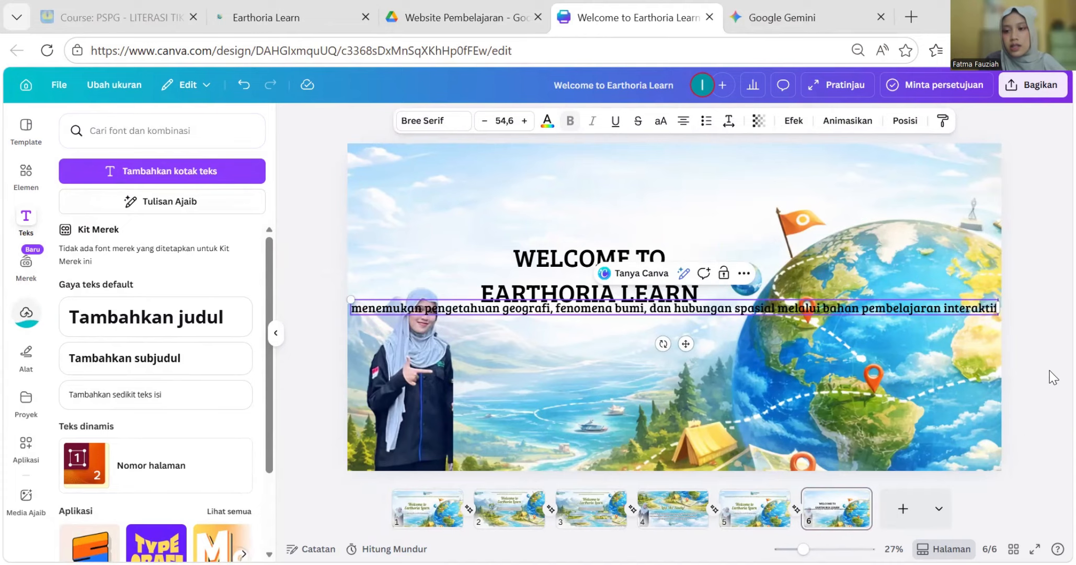
pyautogui.moveTo(393, 309); pyautogui.dragTo(401, 167)
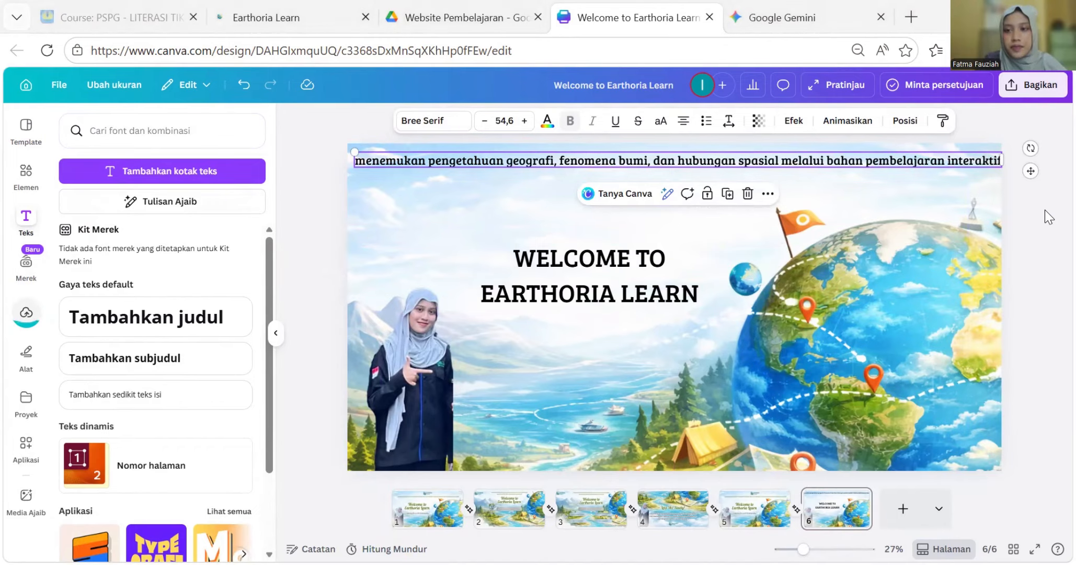
pyautogui.click(1046, 245)
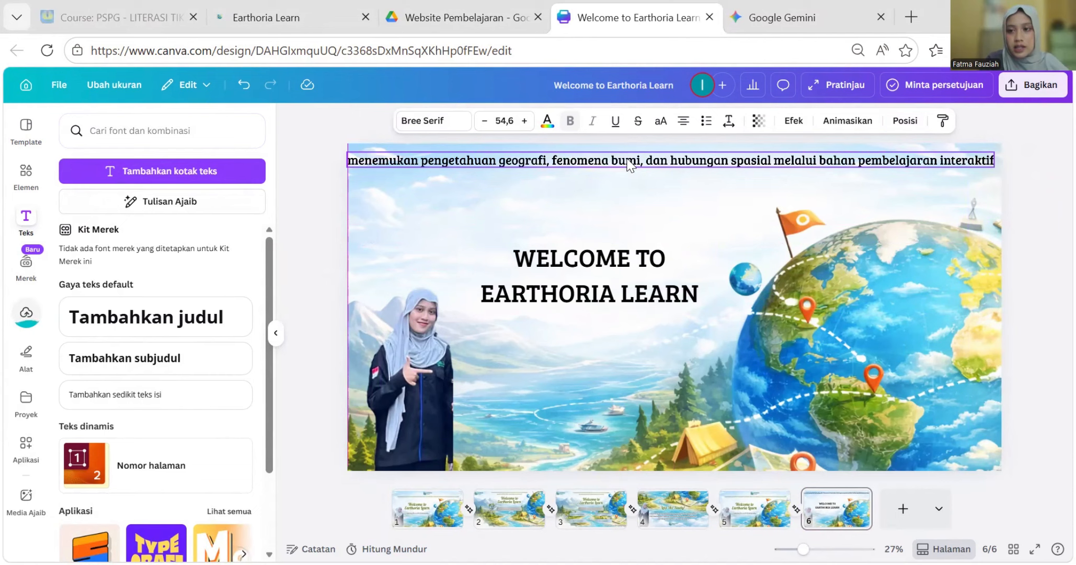
pyautogui.moveTo(630, 165); pyautogui.dragTo(633, 168)
pyautogui.click(547, 290)
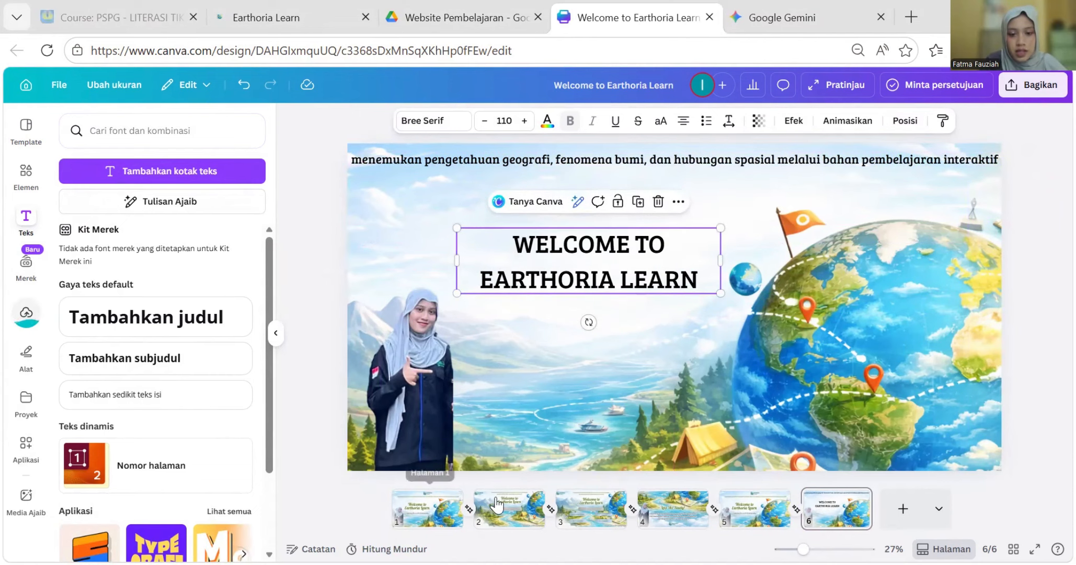
# - Copy the 'Exploring the world of geography' subtitle from slide 1 and place it beneath slide 6's title
pyautogui.click(434, 513)
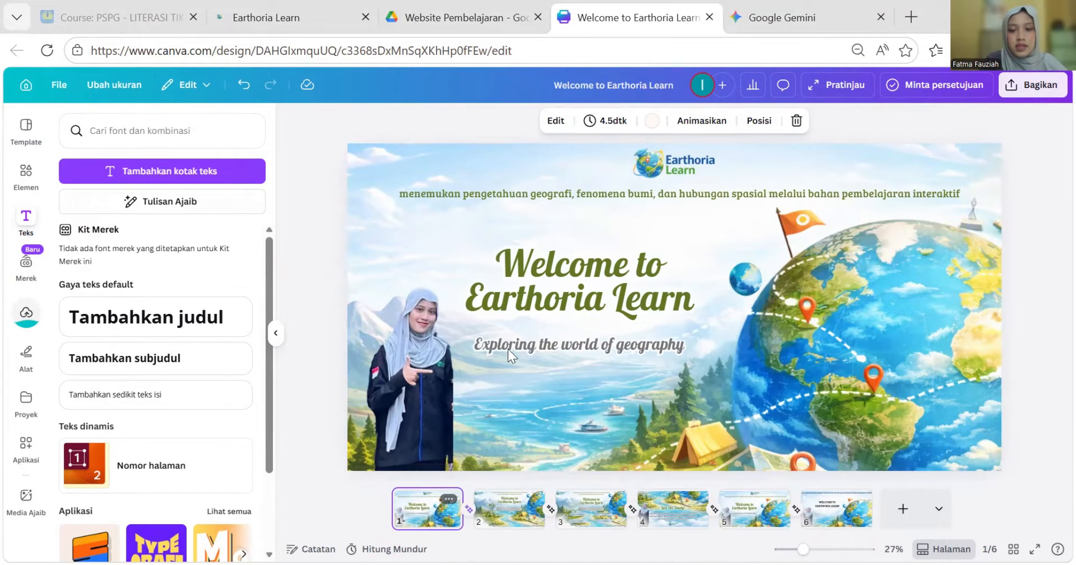
pyautogui.click(528, 349)
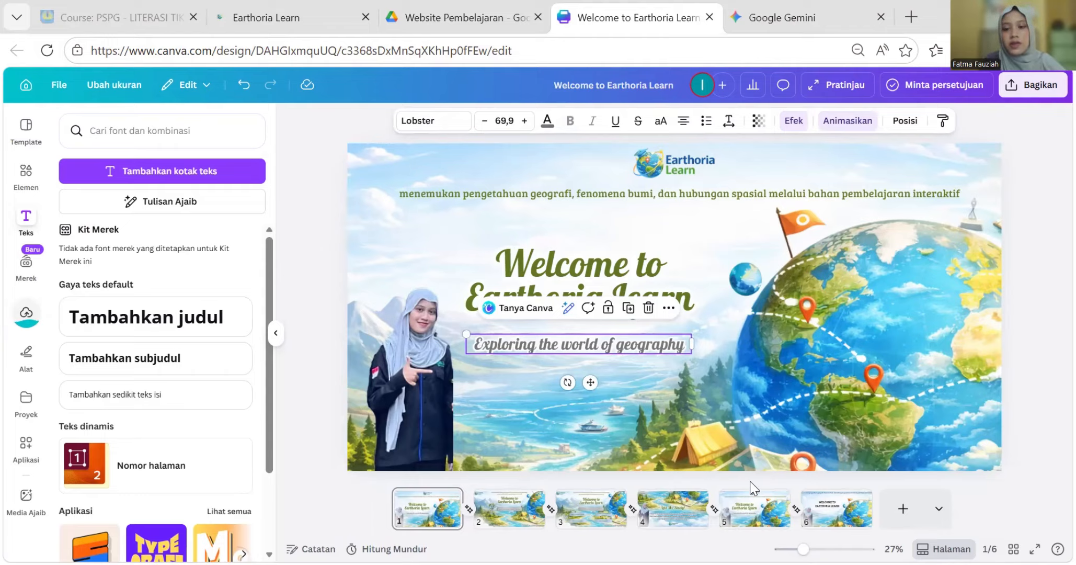
pyautogui.click(834, 515)
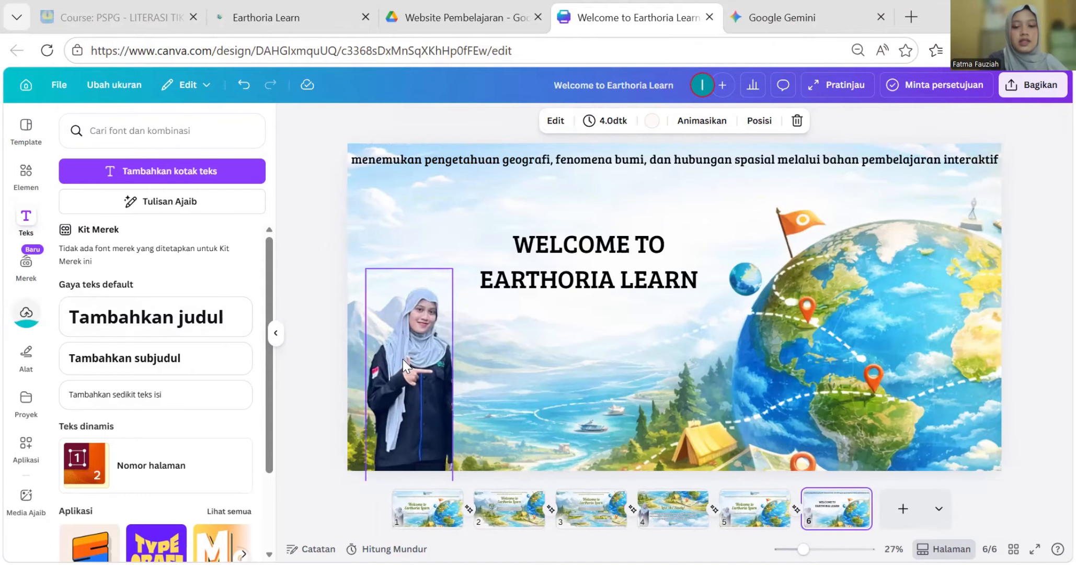
pyautogui.click(1053, 321)
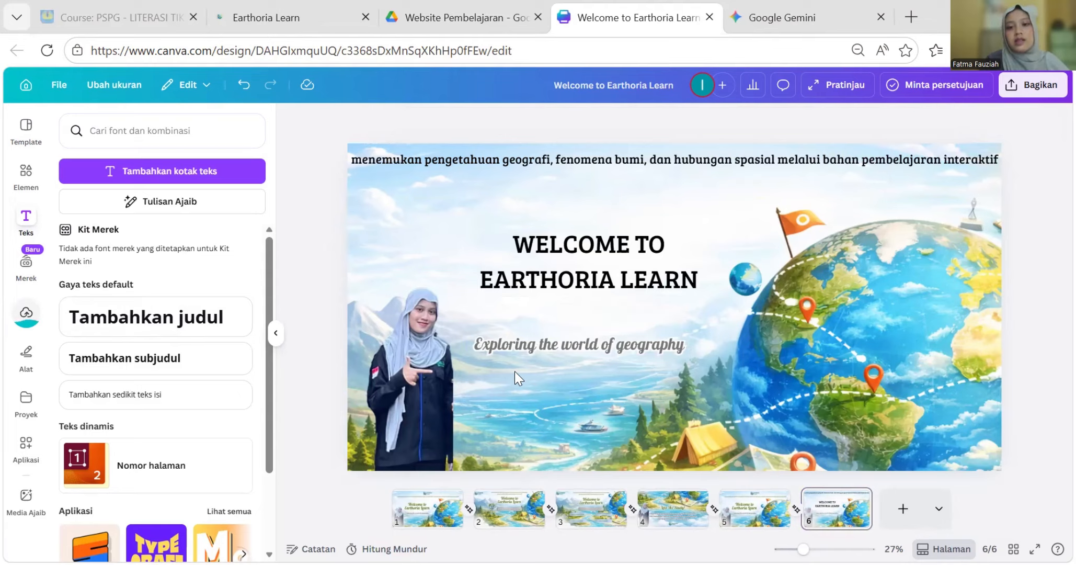
pyautogui.moveTo(527, 345); pyautogui.dragTo(536, 318)
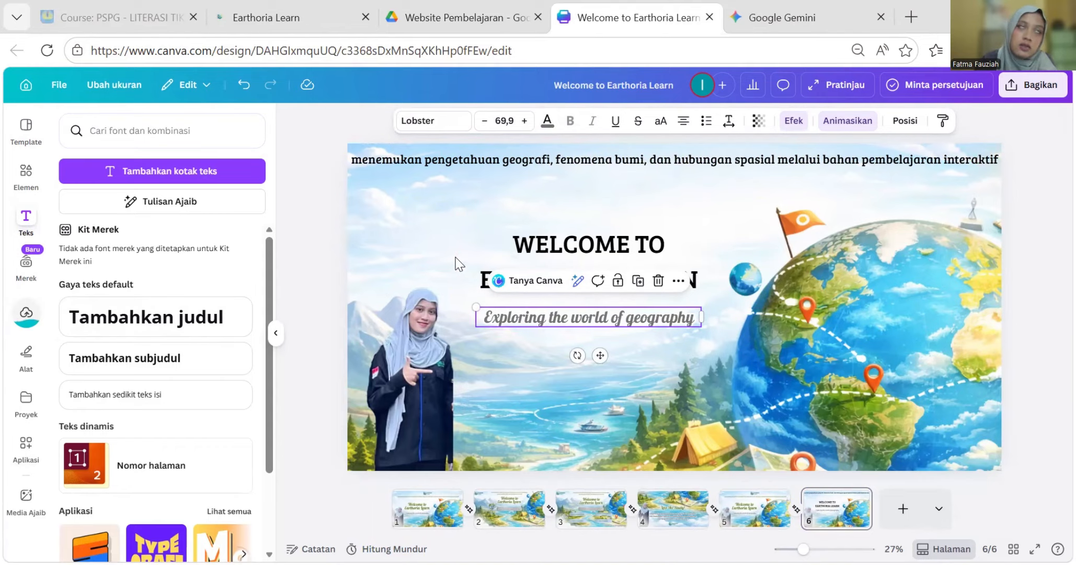
pyautogui.click(622, 232)
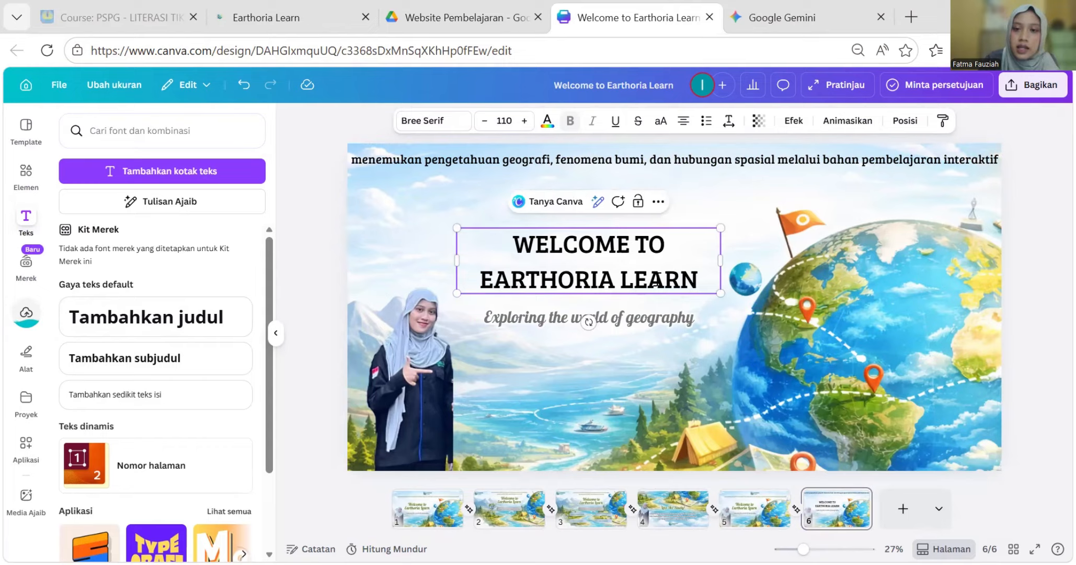
# - Apply the Pudar fade animation to the slide 6 title, playing on entry
pyautogui.click(816, 134)
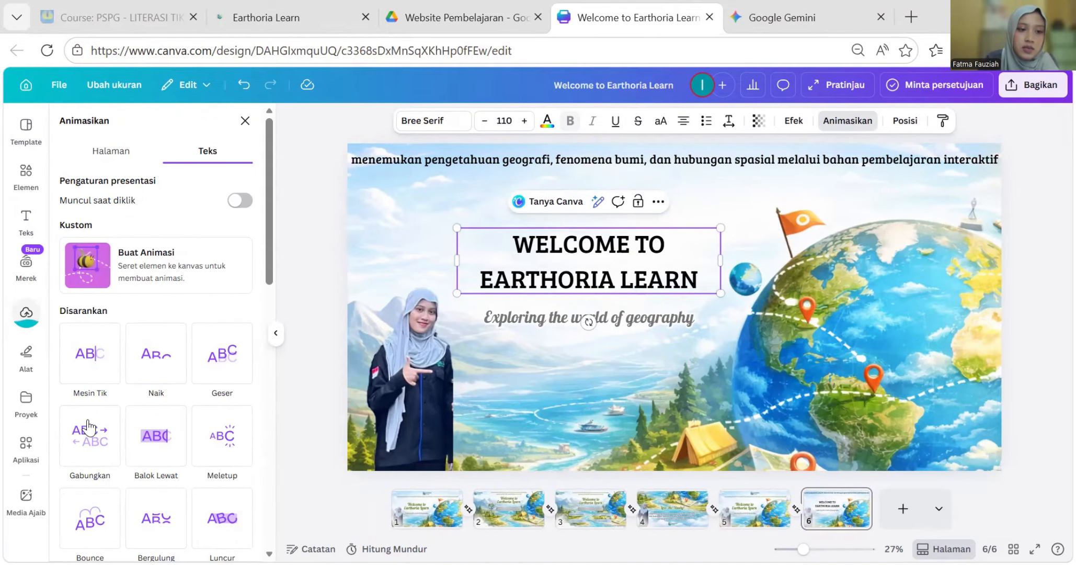
pyautogui.scroll(-3, 220, 366)
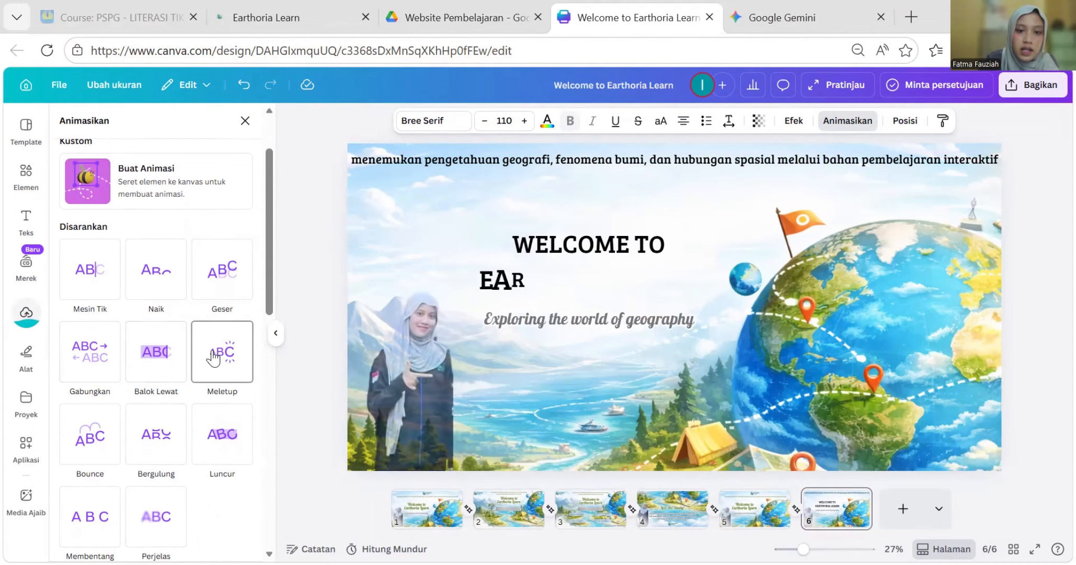
pyautogui.scroll(-5, 225, 357)
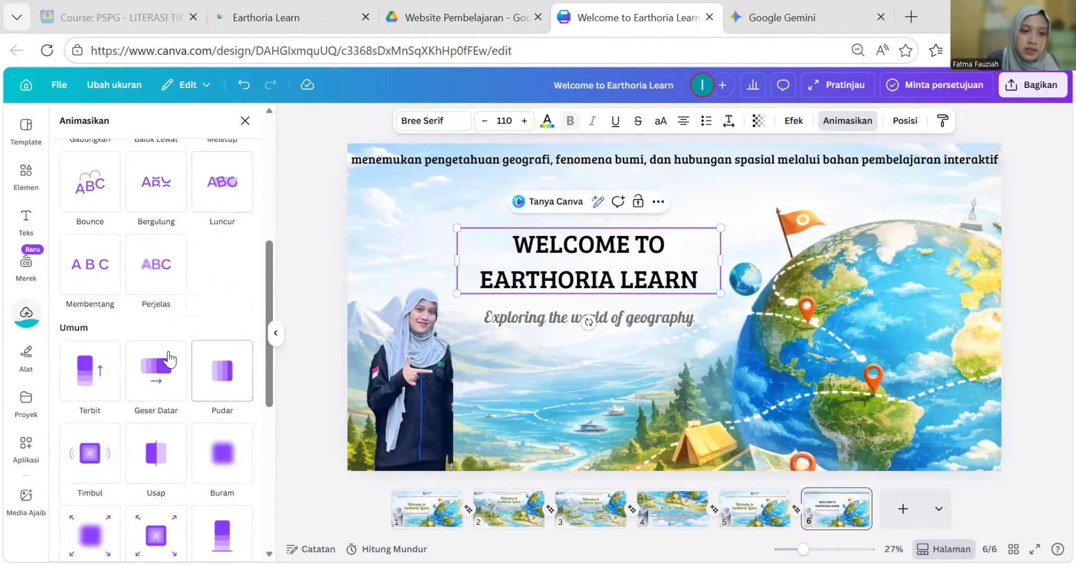
pyautogui.click(216, 384)
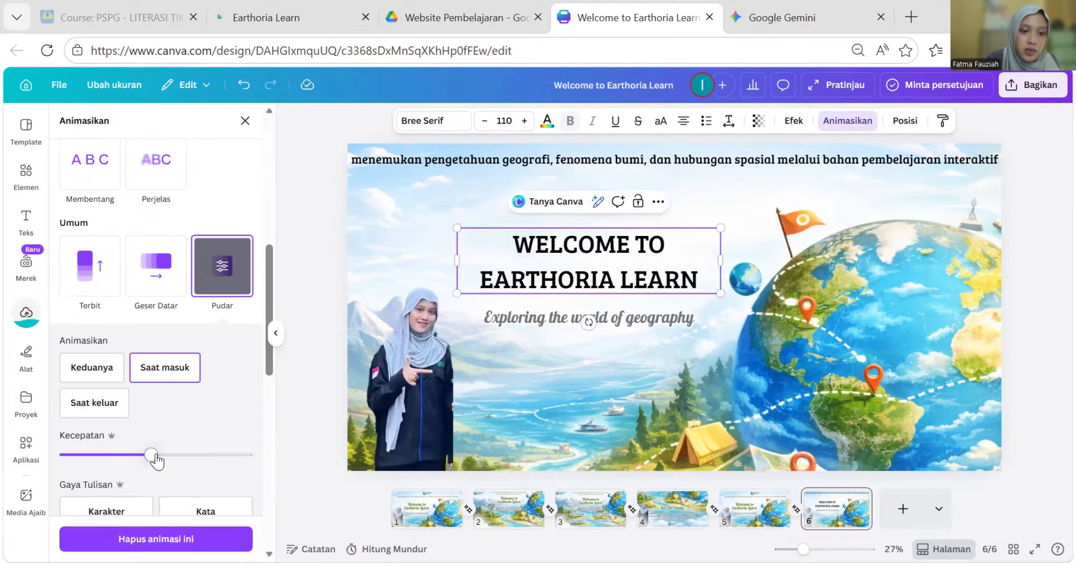
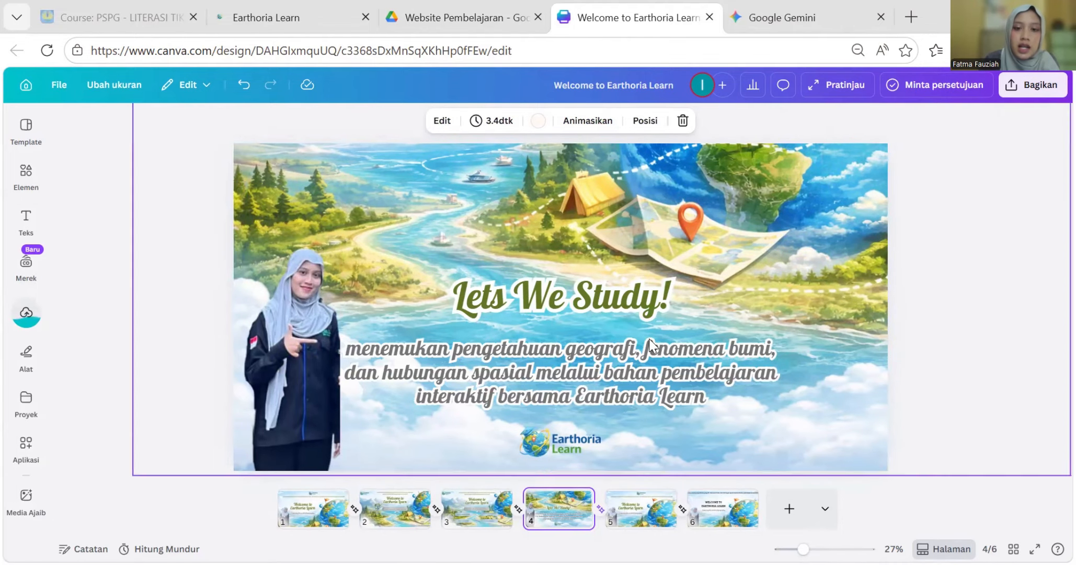
# - Show page 6, the 'WELCOME TO EARTHORIA LEARN' welcome slide of the banner
pyautogui.click(714, 521)
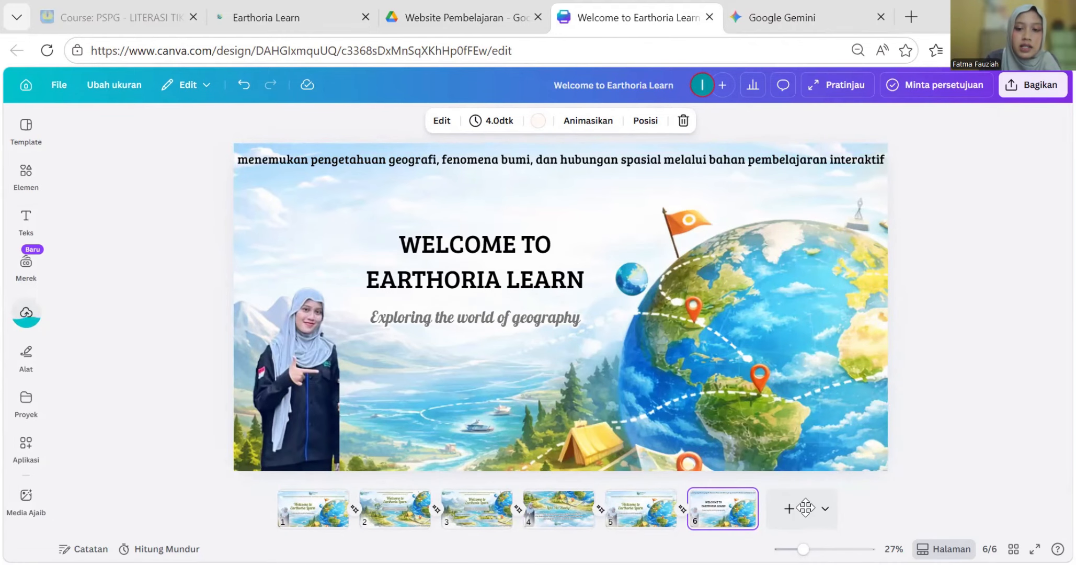
# - Apply the Transisi Ajaib (Magic) transition between pages 1 and 2 and preview it
pyautogui.click(380, 519)
pyautogui.click(347, 505)
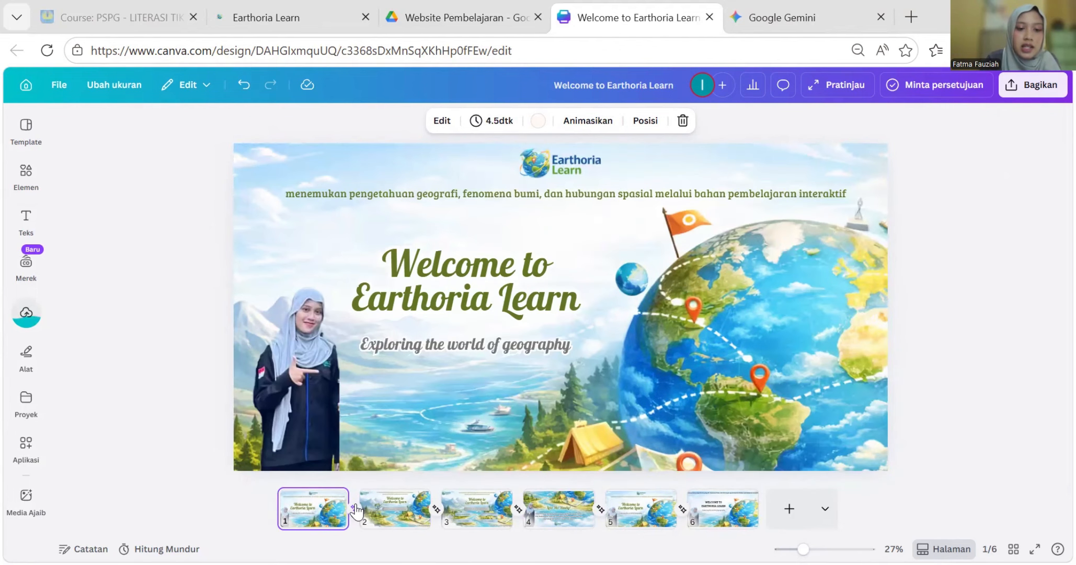
pyautogui.click(354, 509)
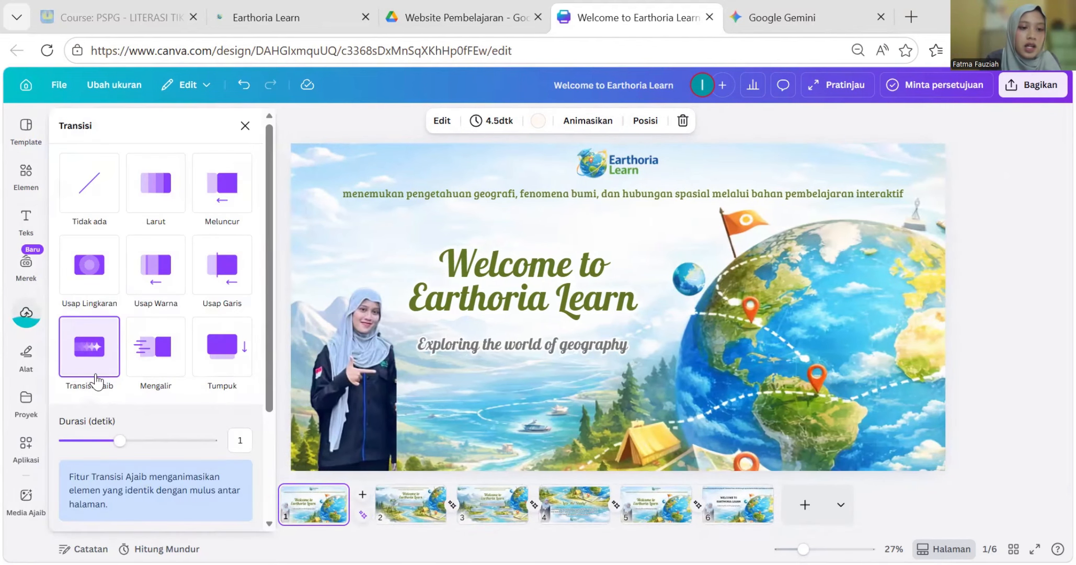
pyautogui.click(93, 355)
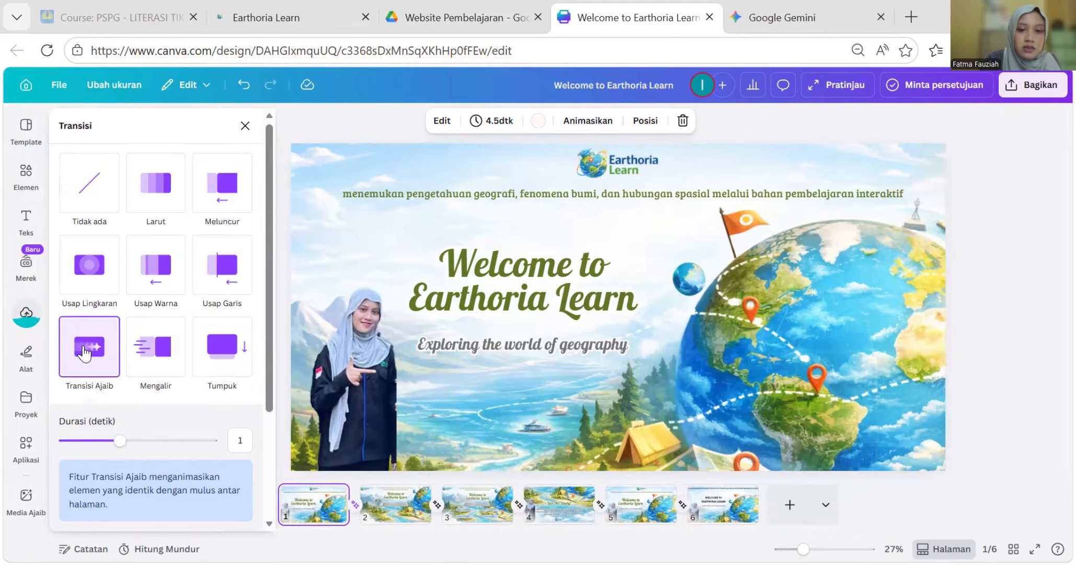
pyautogui.click(94, 369)
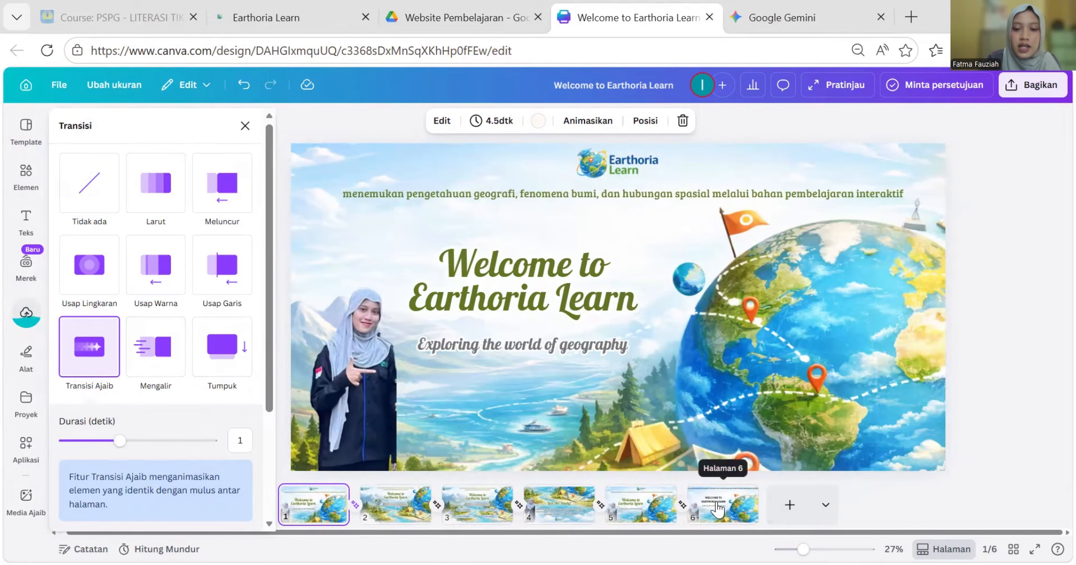
# - Close the transition panel and delete the plain-text sixth page, leaving five pages
pyautogui.click(244, 126)
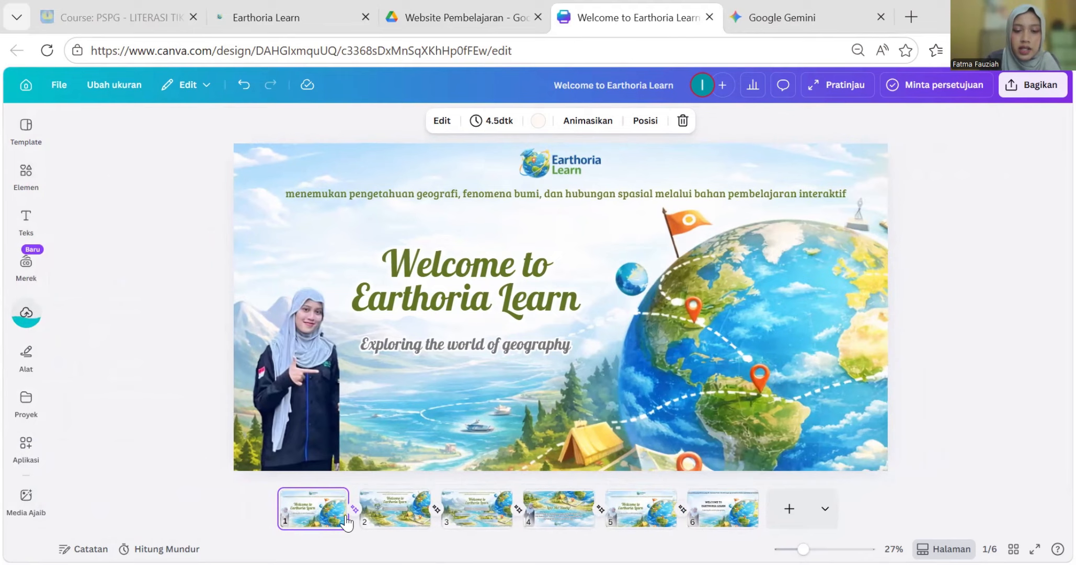
pyautogui.click(716, 514)
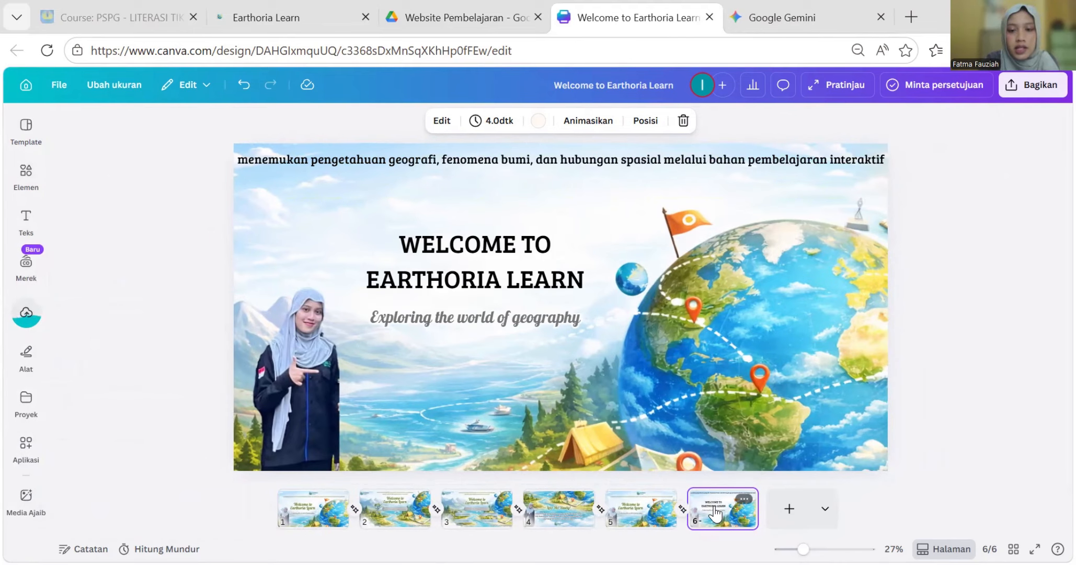
pyautogui.press('Delete')
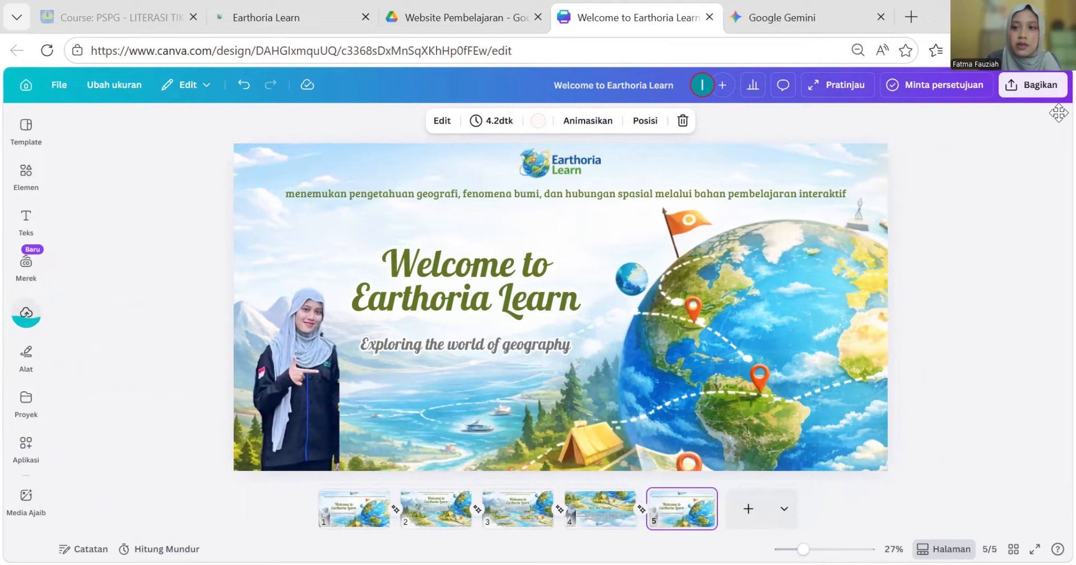
# - Download pages 1–5 of the banner as a GIF, then switch to the Website Pembelajaran Drive tab
pyautogui.click(1047, 97)
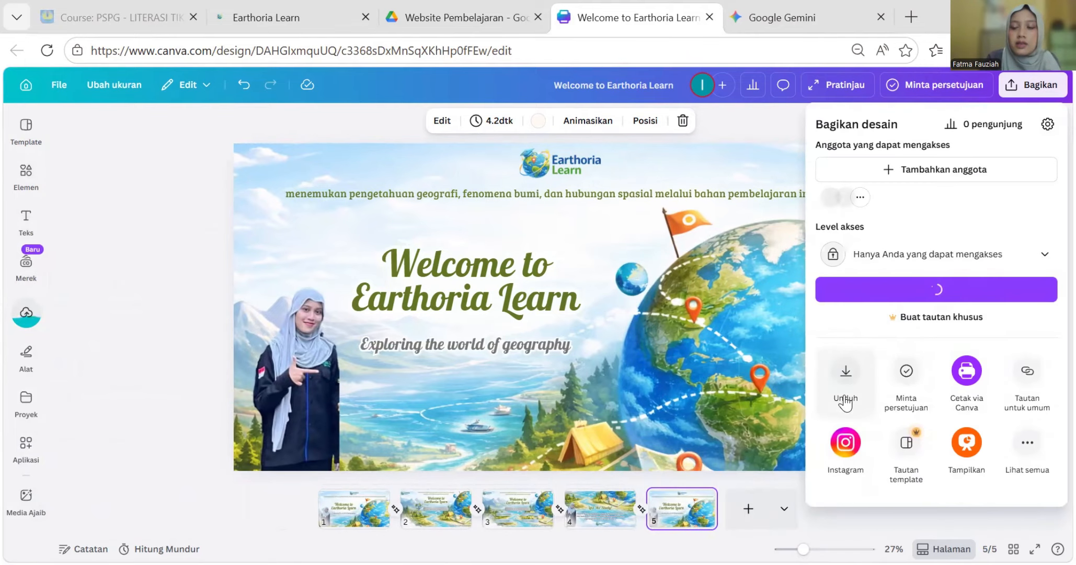
pyautogui.click(858, 377)
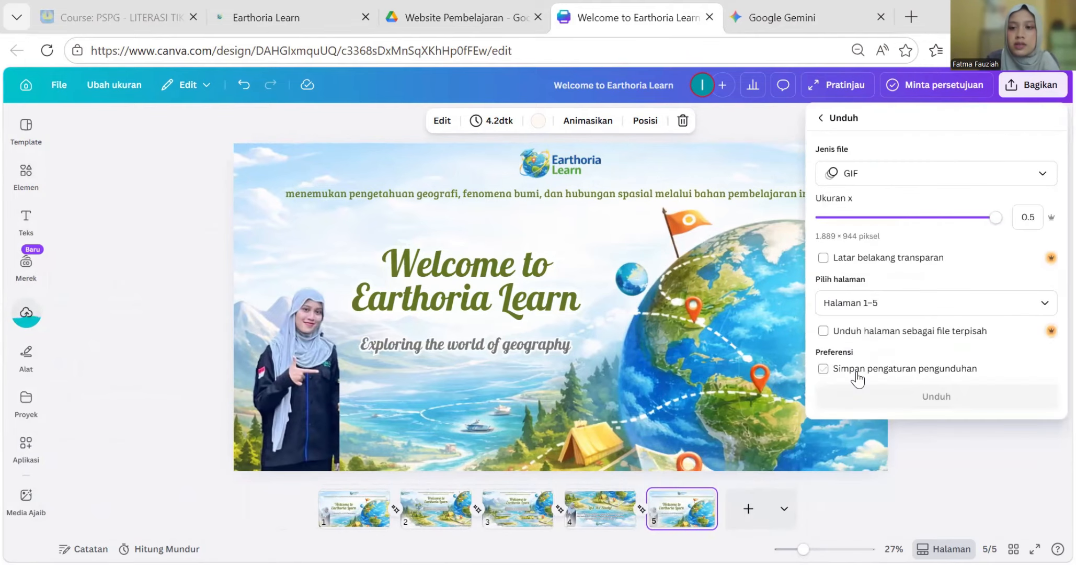
pyautogui.click(841, 175)
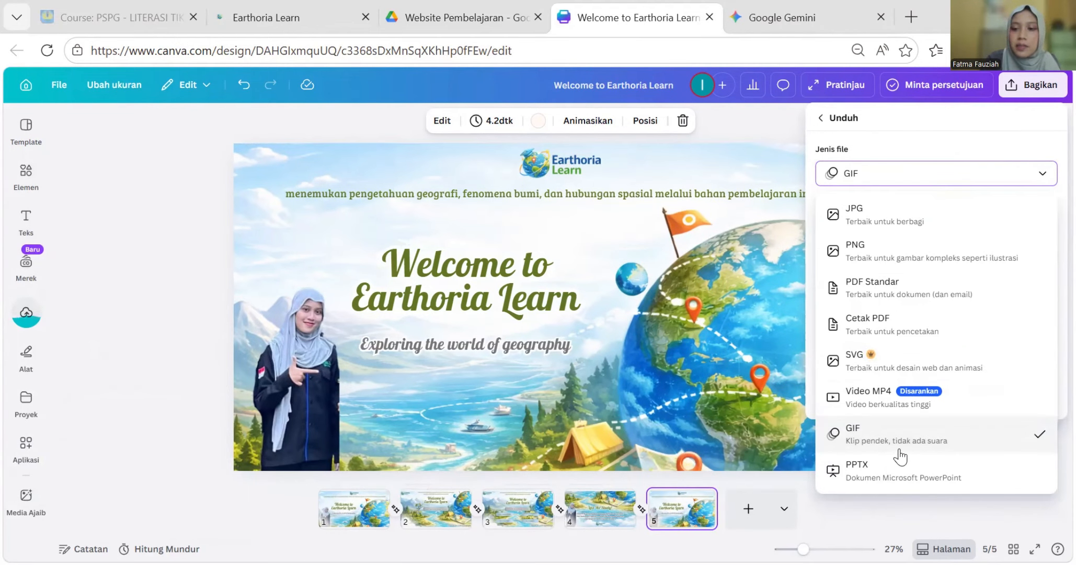
pyautogui.click(962, 438)
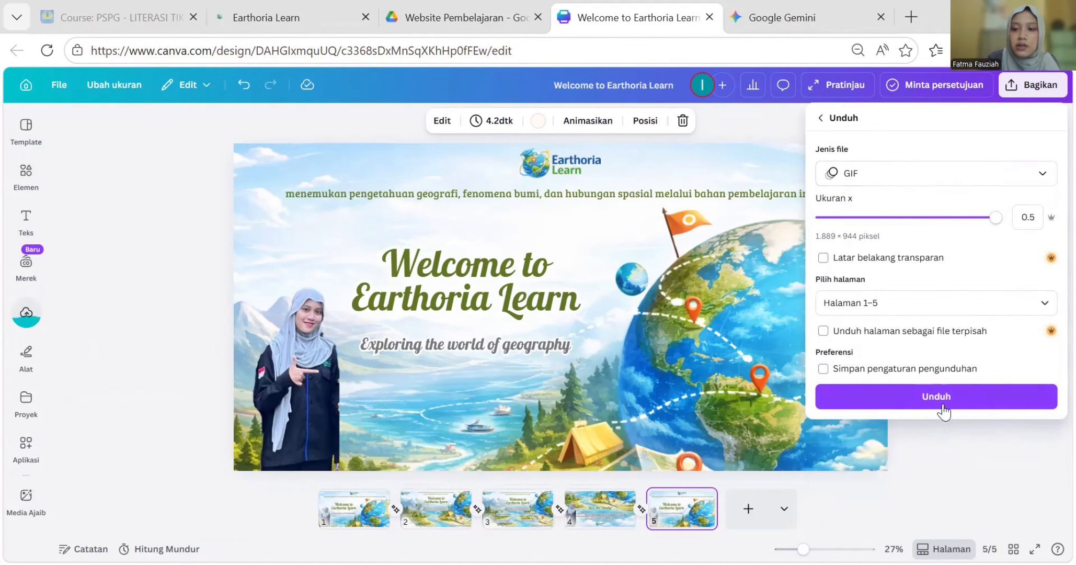
pyautogui.click(949, 396)
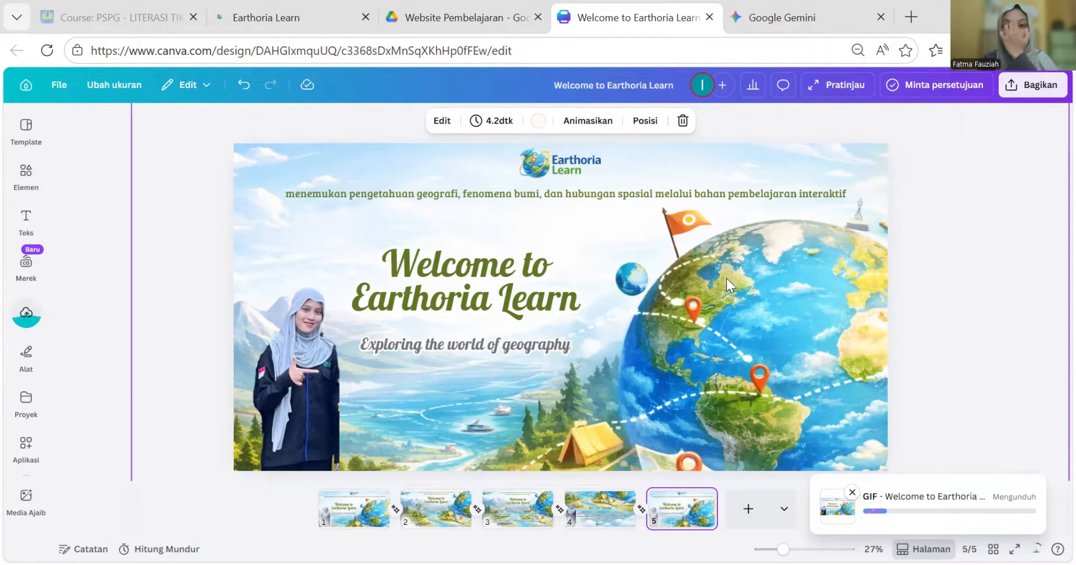
pyautogui.click(464, 4)
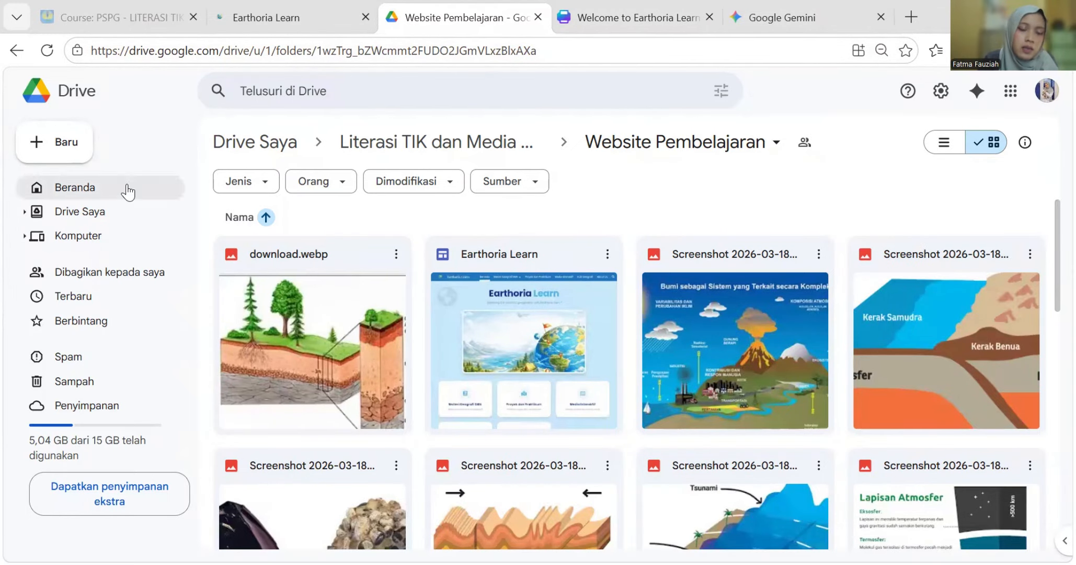
# - Upload the 'Welcome to Earthoria Learn (1)' GIF from the computer into the Website Pembelajaran folder
pyautogui.scroll(-5, 505, 141)
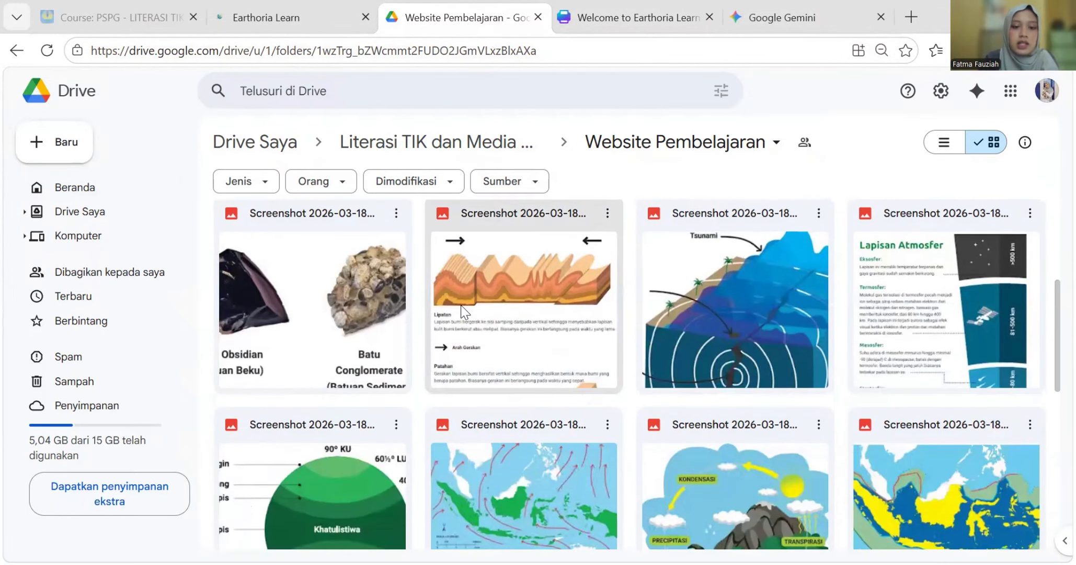
pyautogui.click(55, 142)
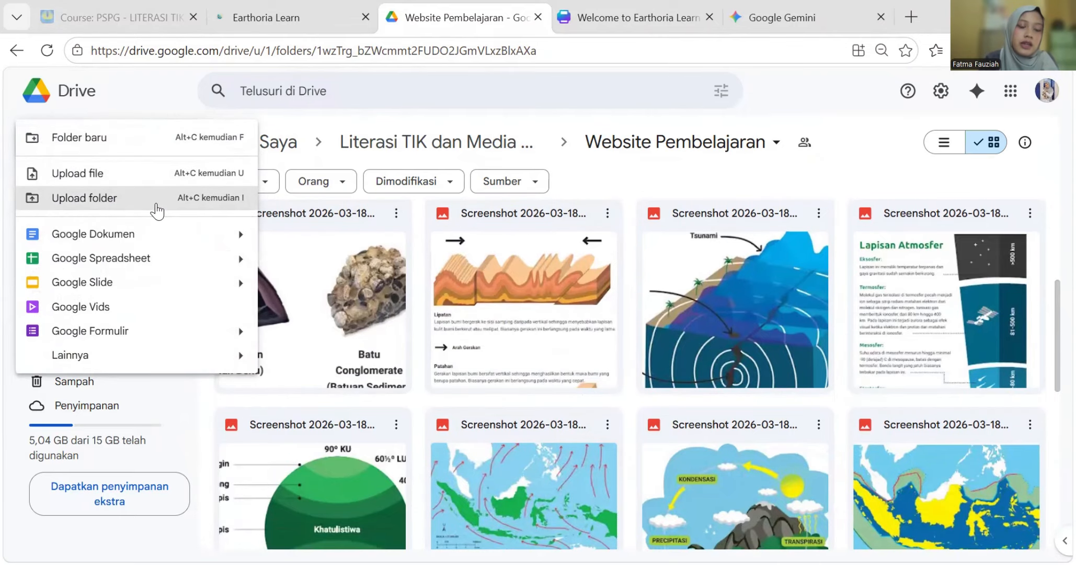
pyautogui.click(135, 184)
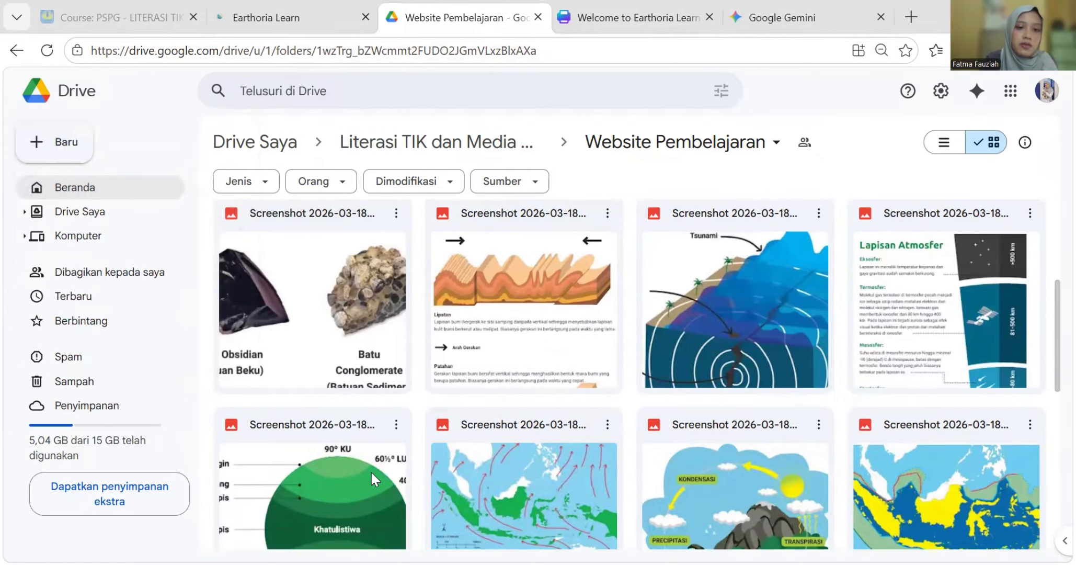
pyautogui.scroll(-1, 487, 189)
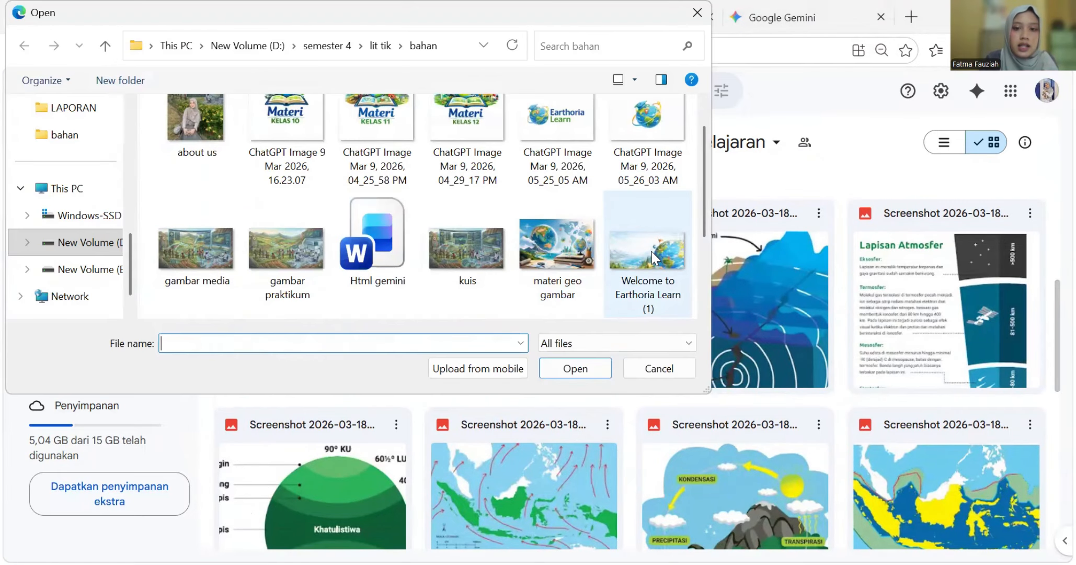
pyautogui.click(654, 257)
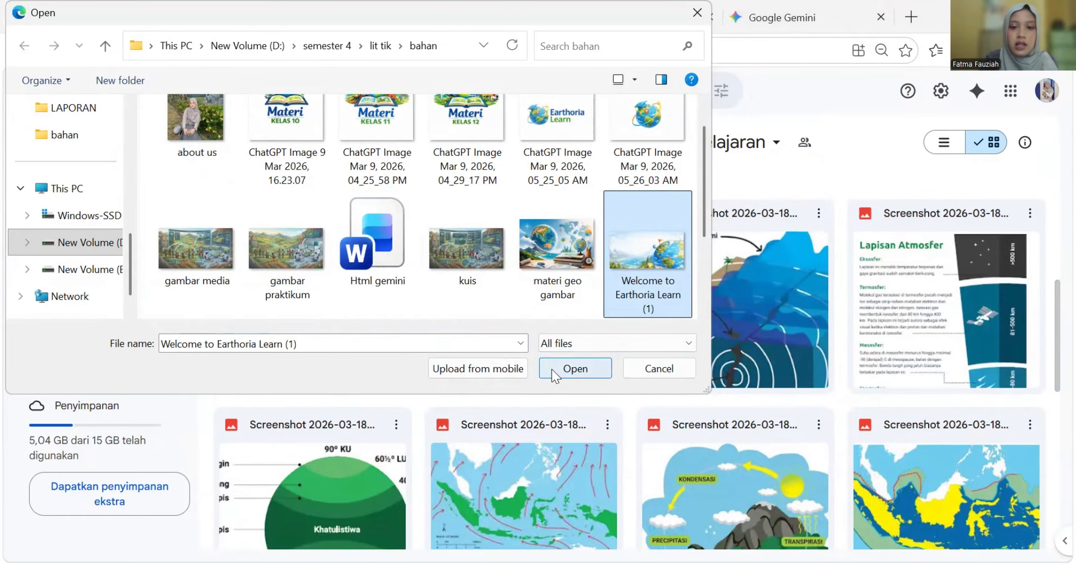
pyautogui.click(651, 369)
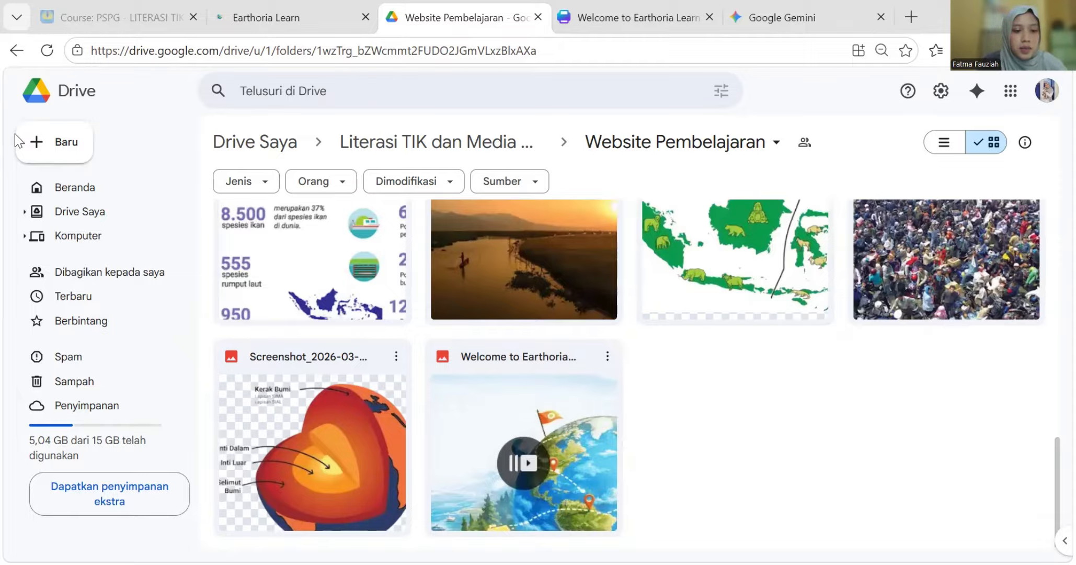
# - Create a Google Sites site from the Website Pembelajaran folder, choosing 'Buat dan bagikan' to share it
pyautogui.click(64, 152)
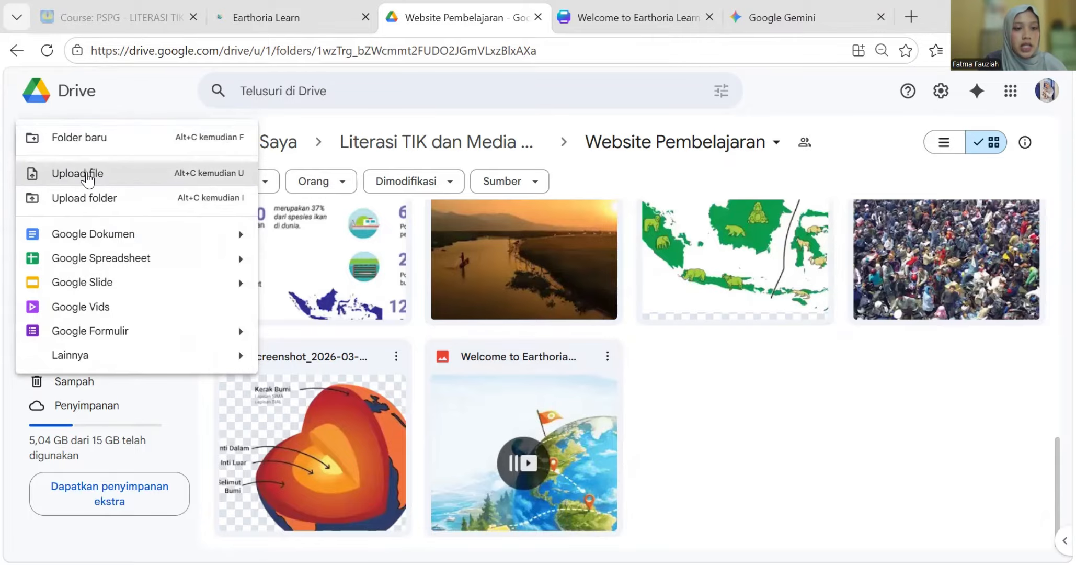
pyautogui.moveTo(61, 359)
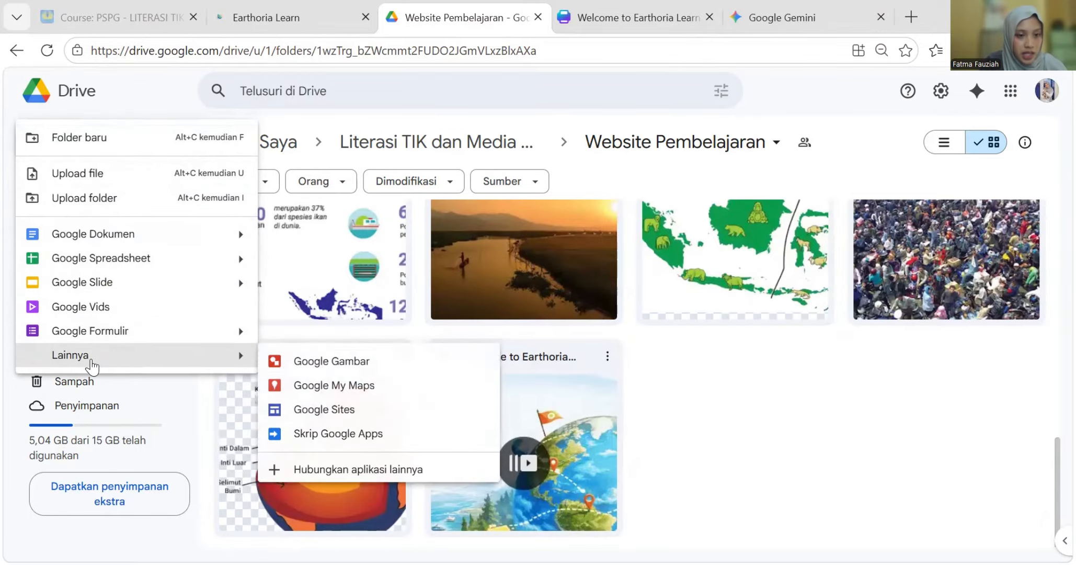
pyautogui.click(349, 413)
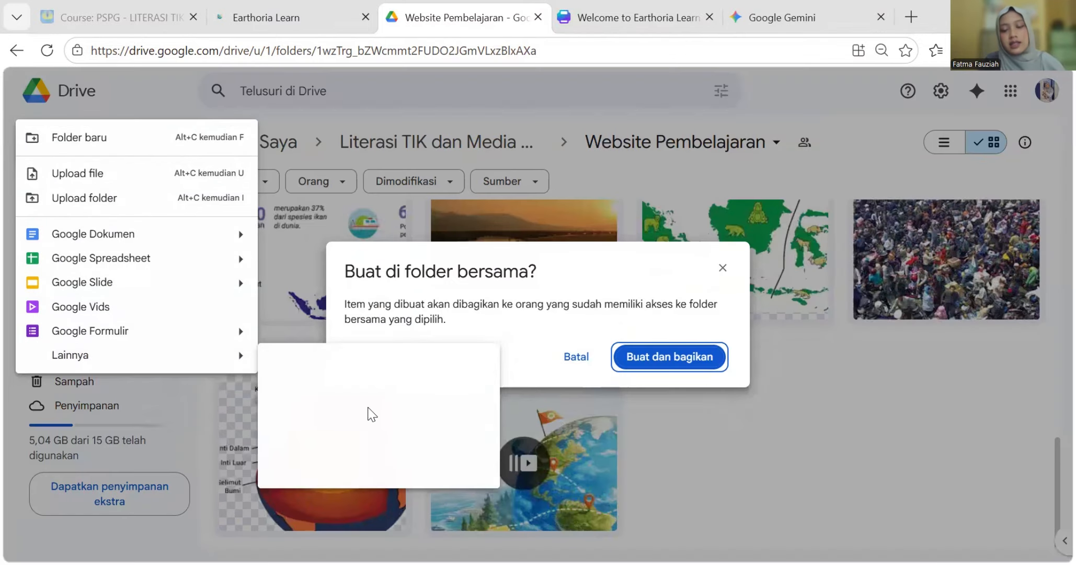
pyautogui.click(660, 356)
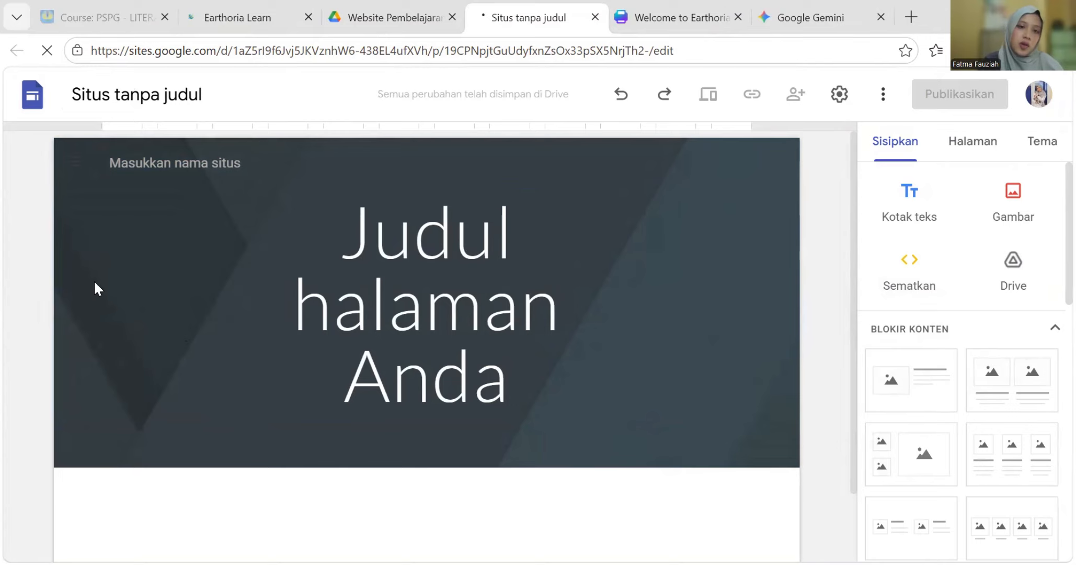
# - Begin entering 'Earthoria Learn' in the site-name field of the header
pyautogui.click(529, 288)
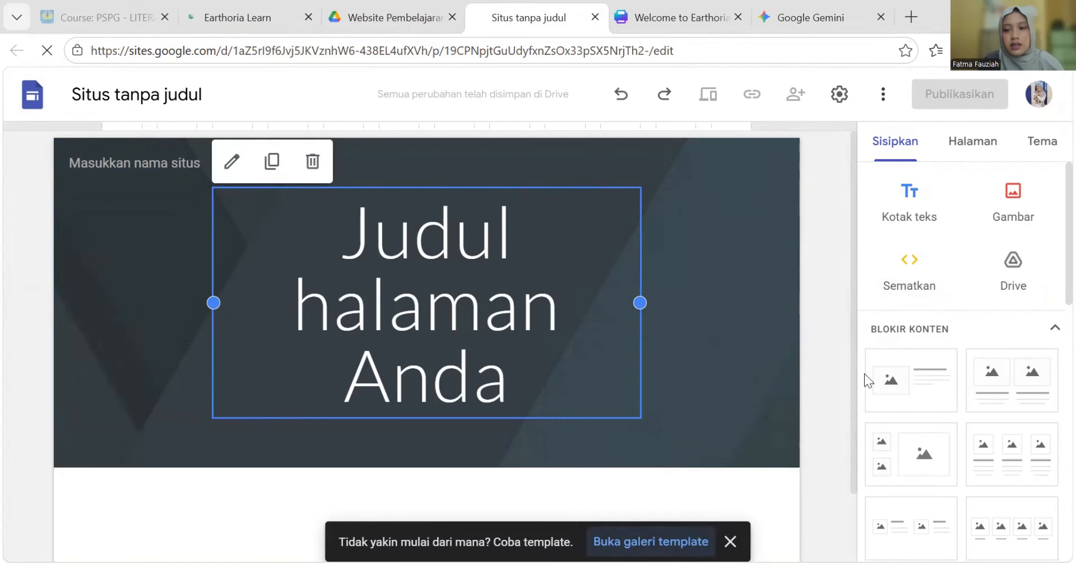
pyautogui.click(157, 162)
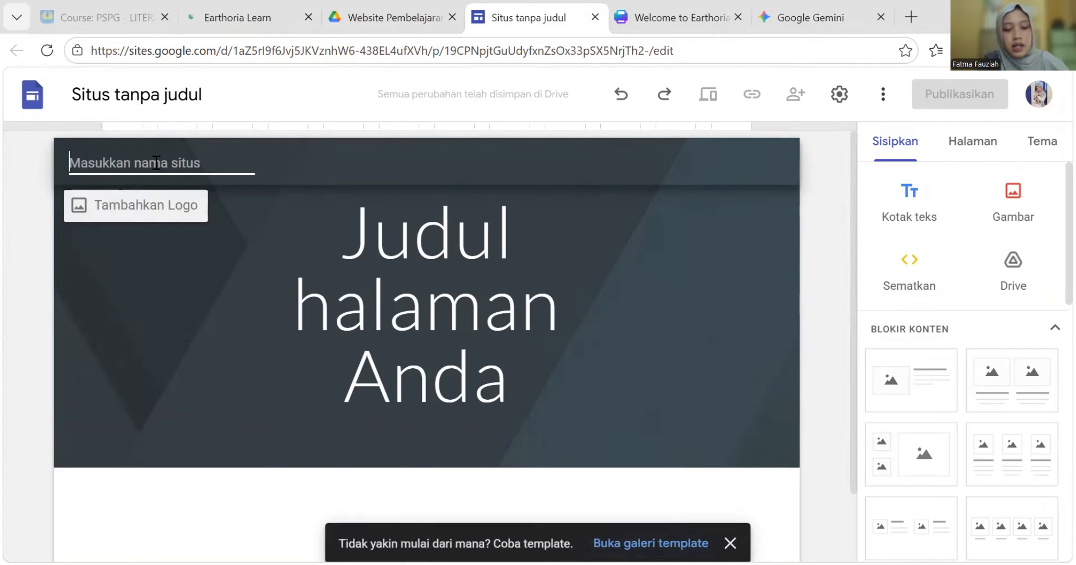
pyautogui.write('Eartho')
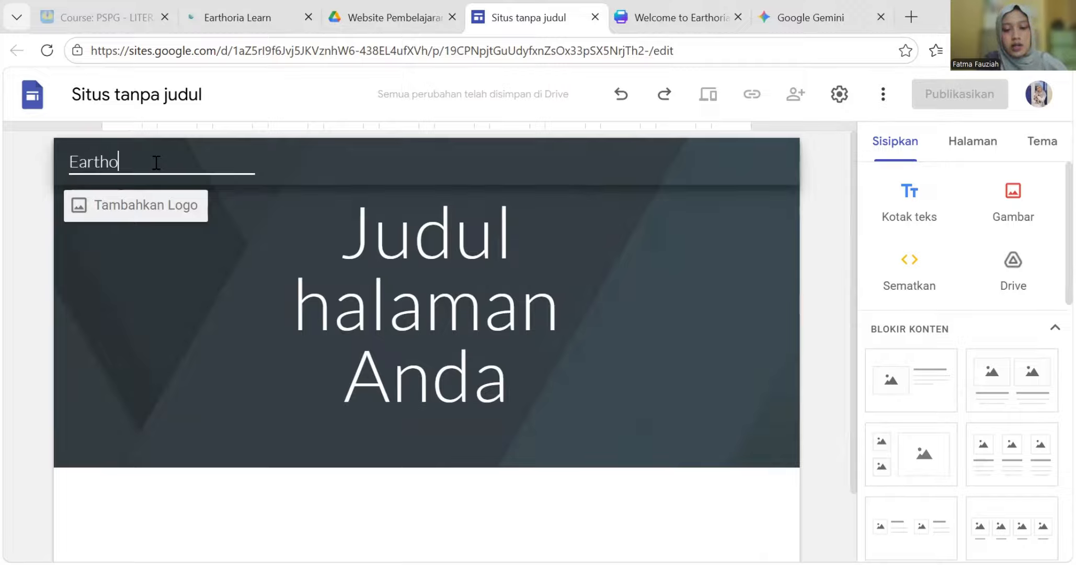
pyautogui.write('r')
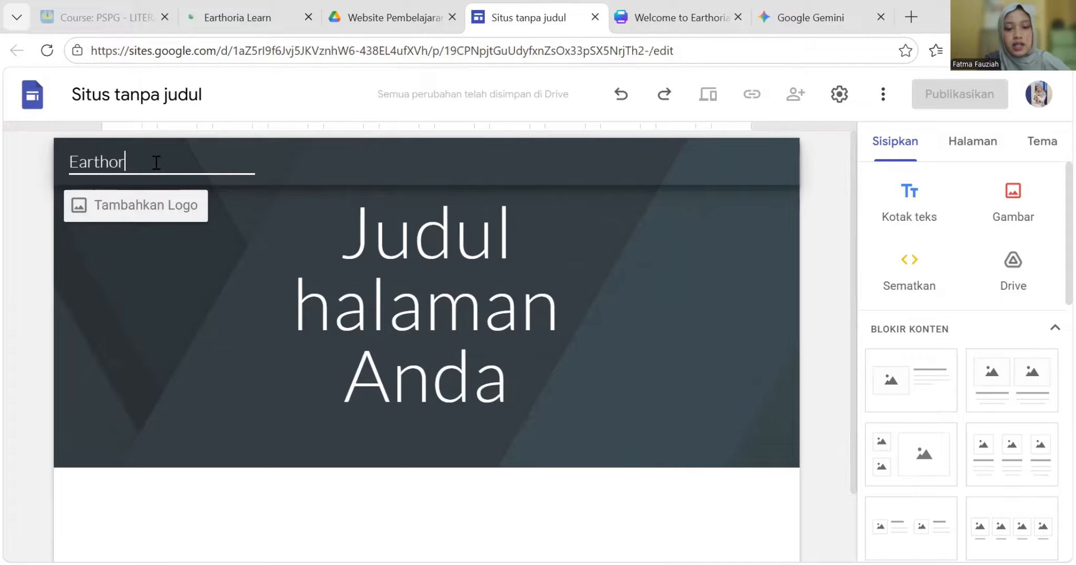
pyautogui.write('ia Lw')
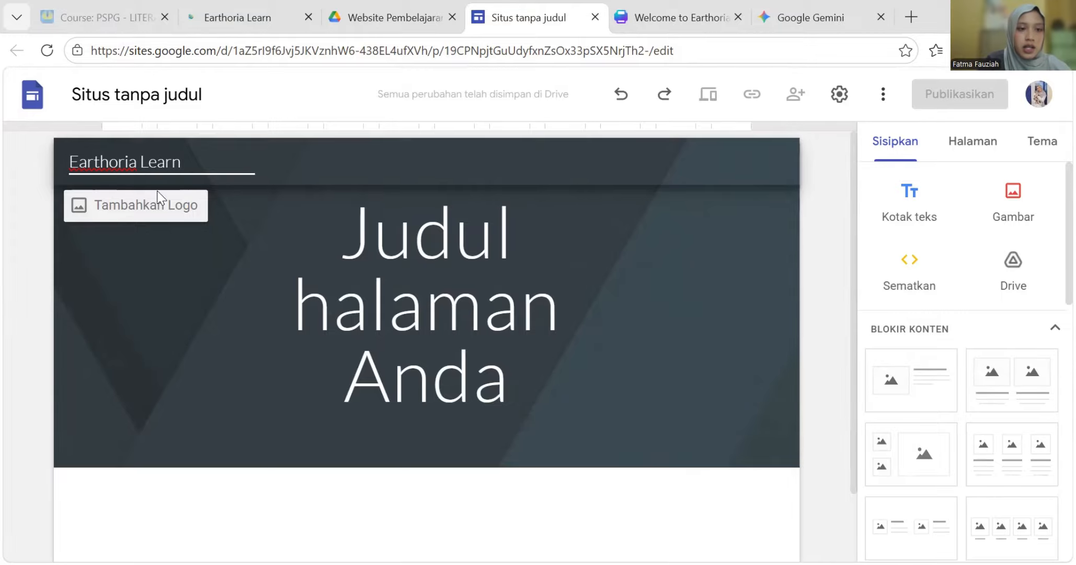
# - Upload the small globe image as the site logo beside the Earthoria Learn name
pyautogui.click(101, 207)
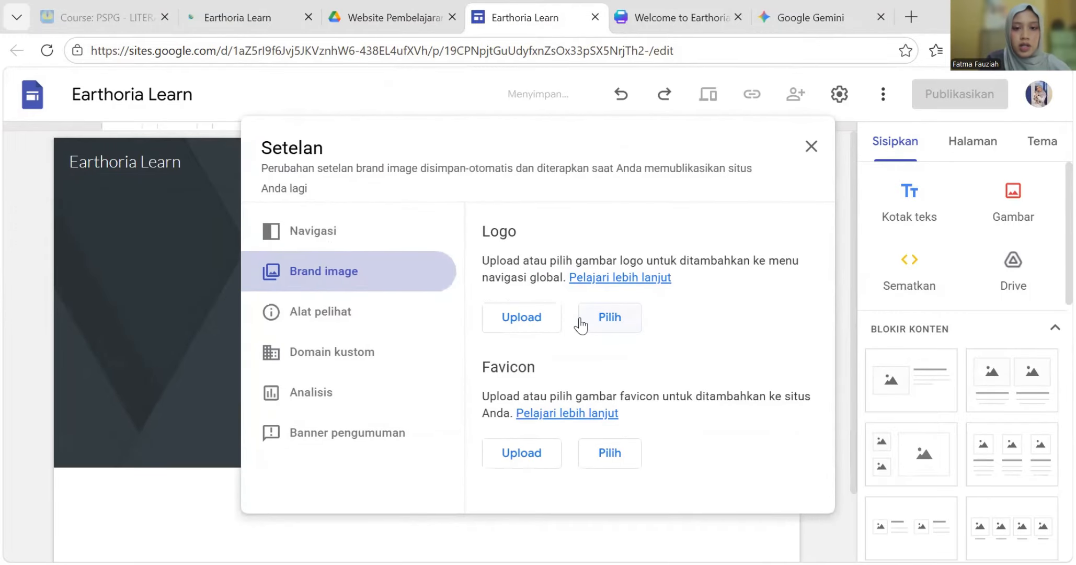
pyautogui.click(532, 318)
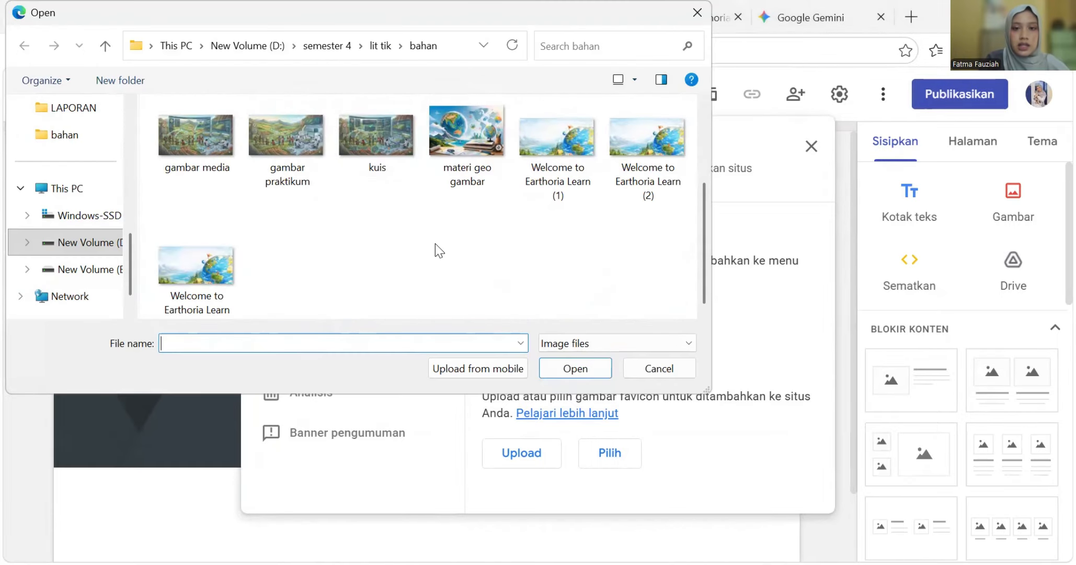
pyautogui.scroll(3, 368, 233)
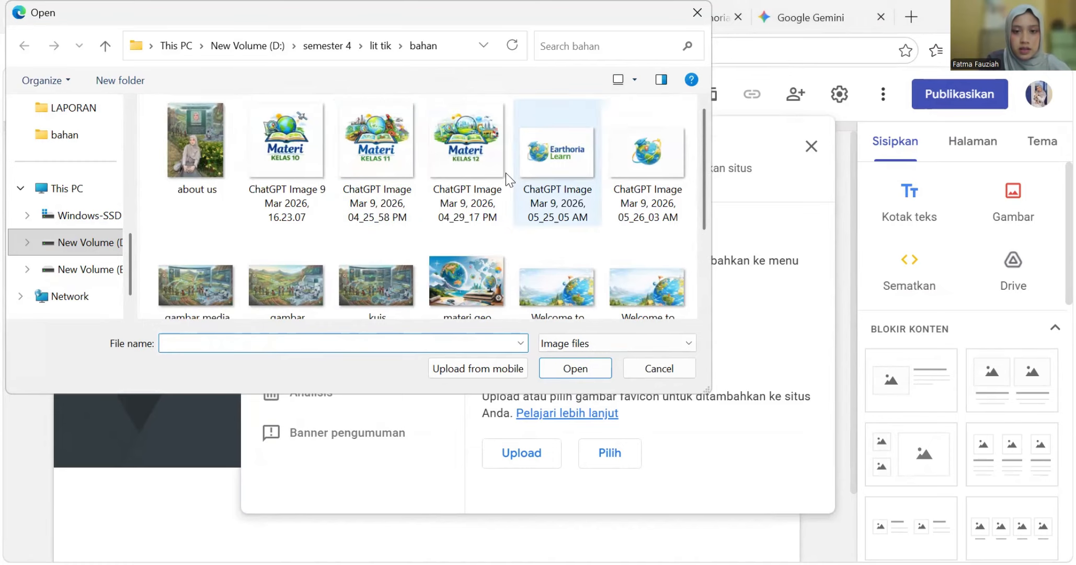
pyautogui.scroll(-2, 507, 175)
pyautogui.scroll(2, 513, 177)
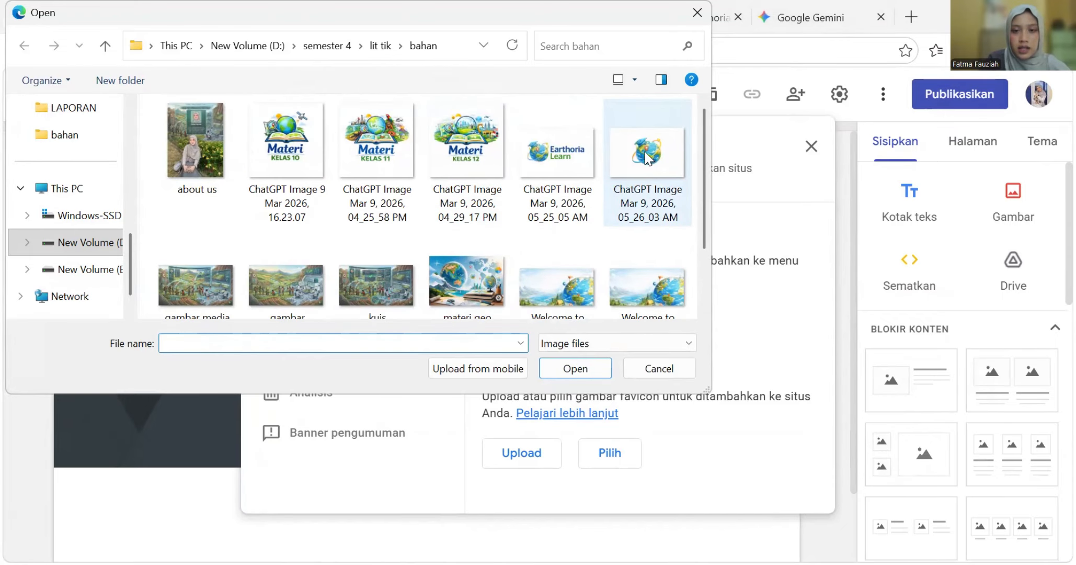
pyautogui.click(630, 209)
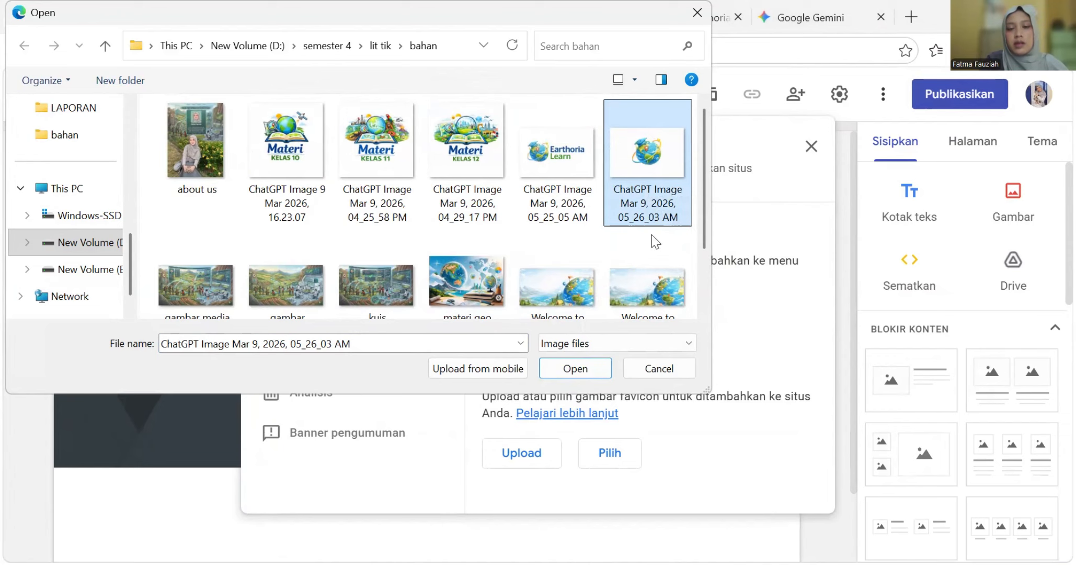
pyautogui.click(575, 369)
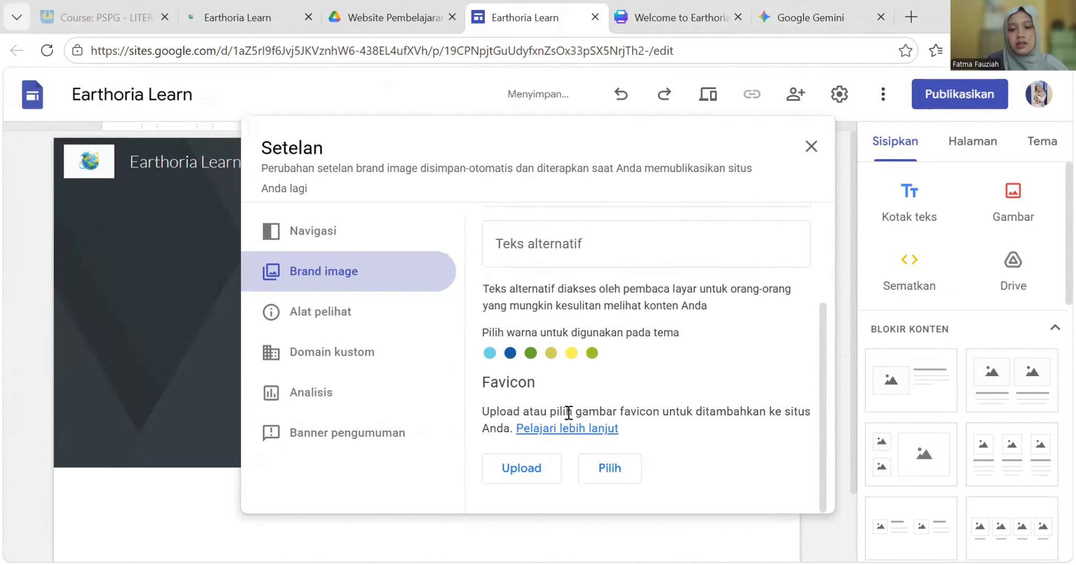
# - Upload the same globe image as the site favicon and close Setelan
pyautogui.click(512, 469)
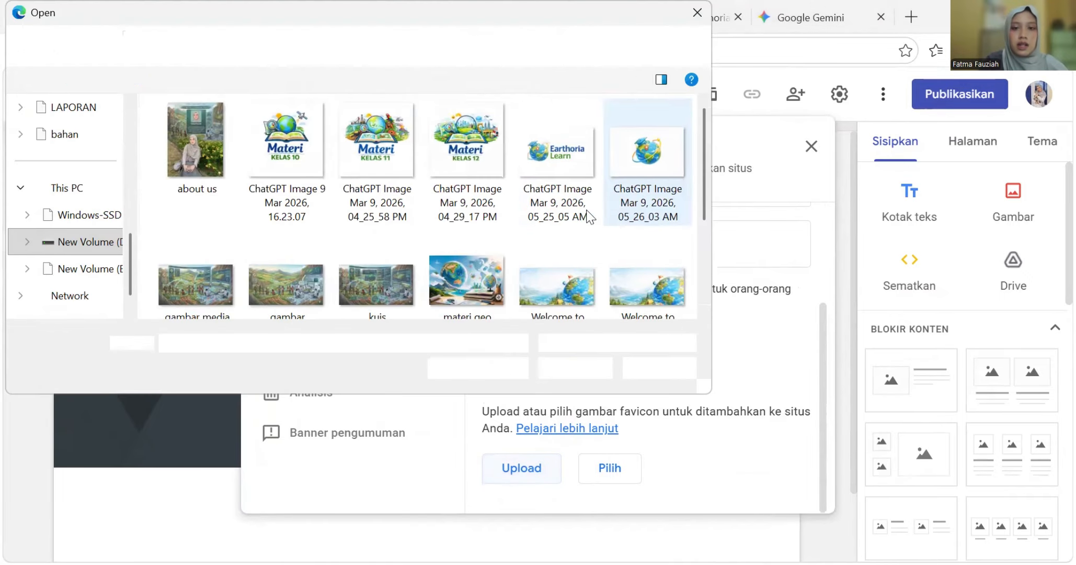
pyautogui.click(643, 173)
pyautogui.click(568, 376)
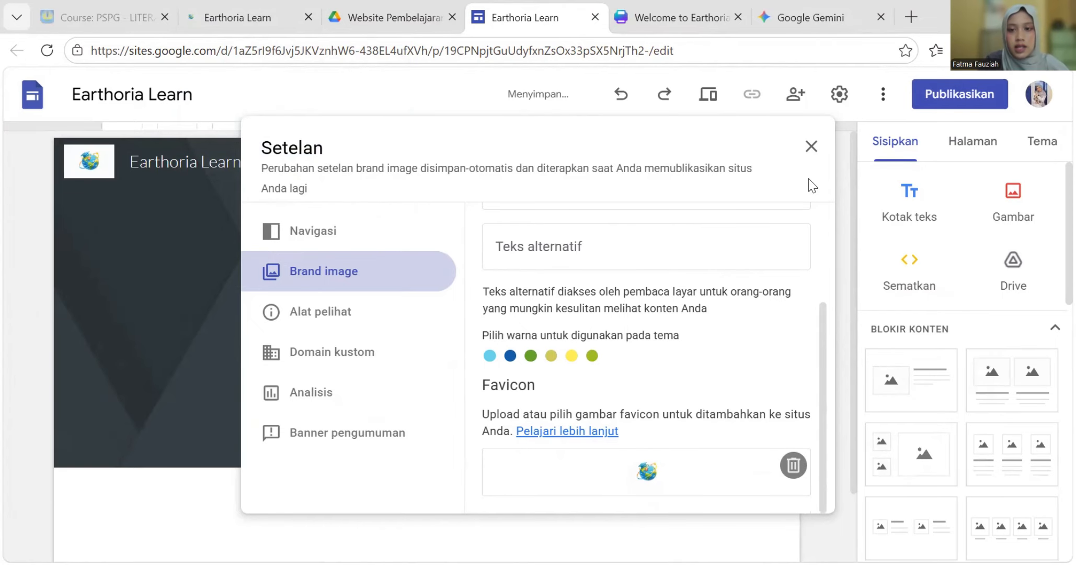
pyautogui.click(812, 146)
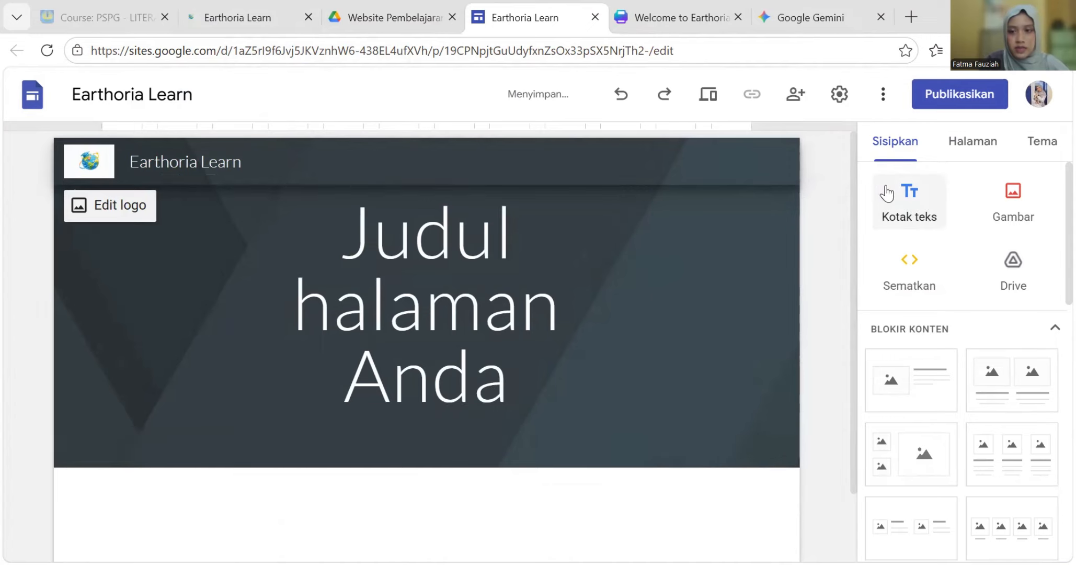
# - From the Halaman panel, choose Halaman baru to start a new page
pyautogui.click(954, 156)
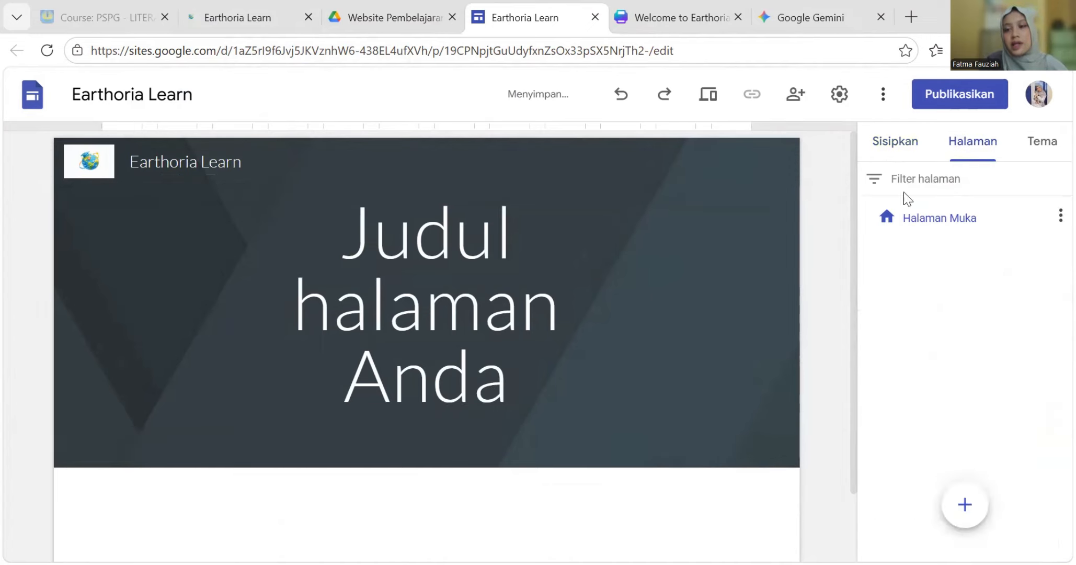
pyautogui.moveTo(963, 532)
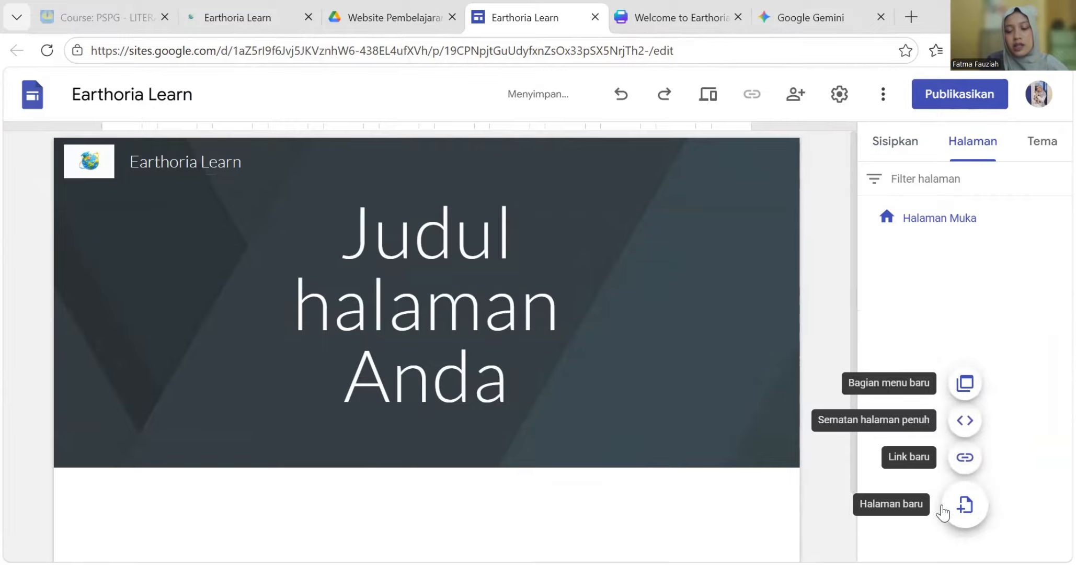
pyautogui.click(974, 509)
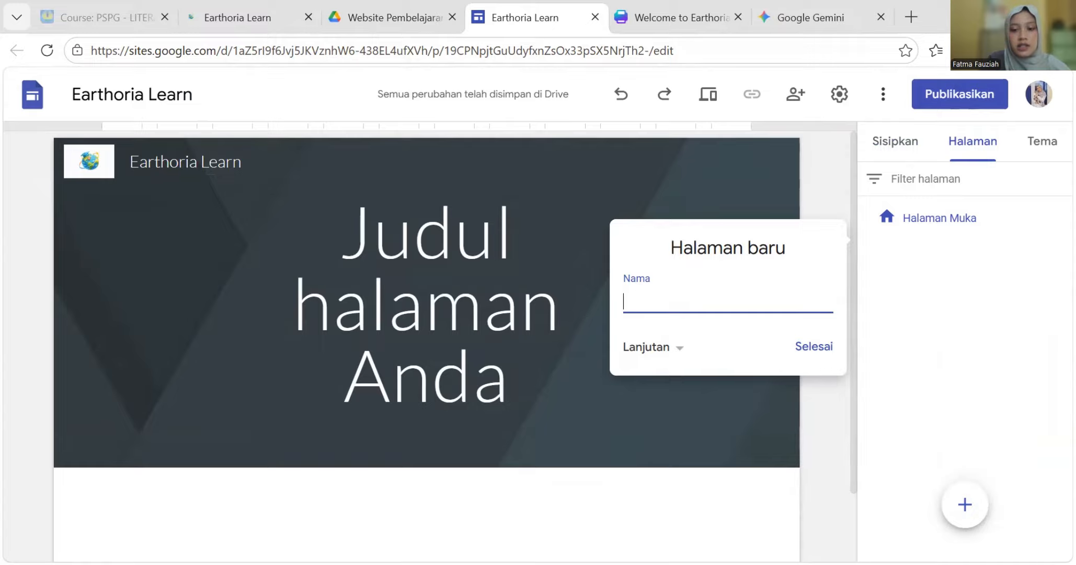
pyautogui.hotkey('alt', 'Tab')
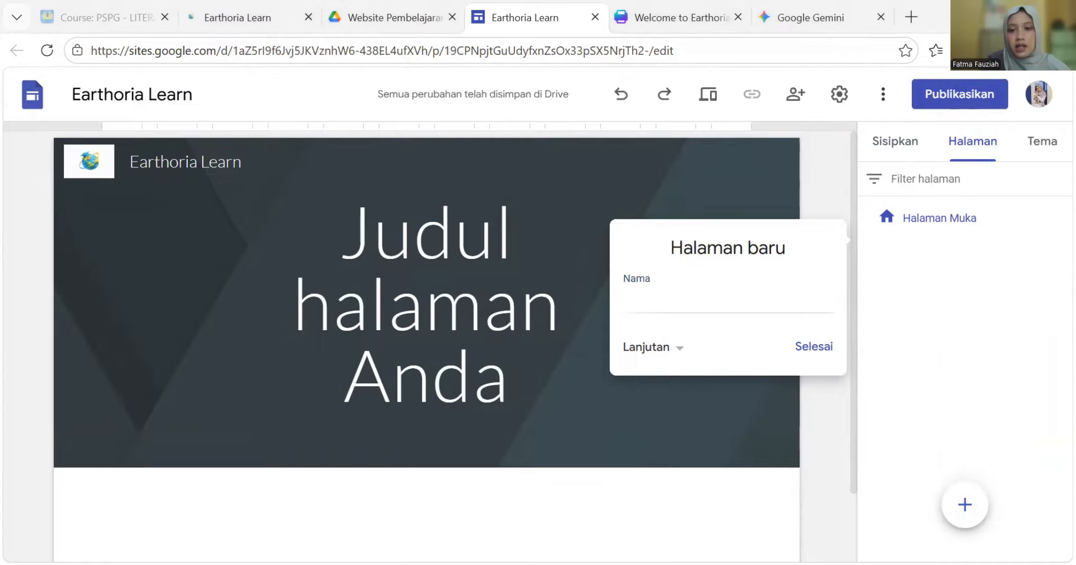
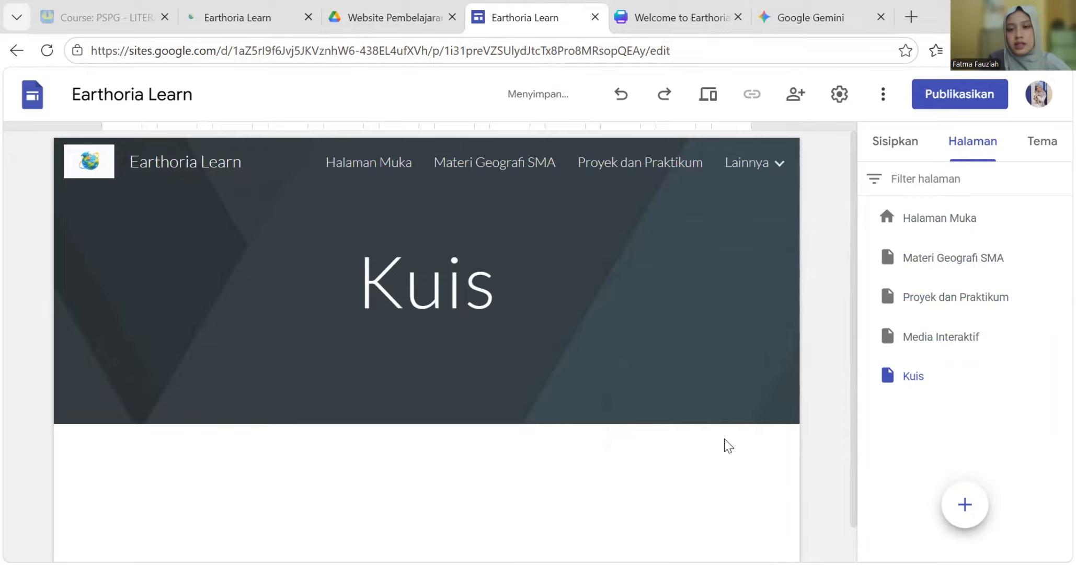
# - Add an 'About me' page as the sixth page of the Earthoria Learn site
pyautogui.click(965, 504)
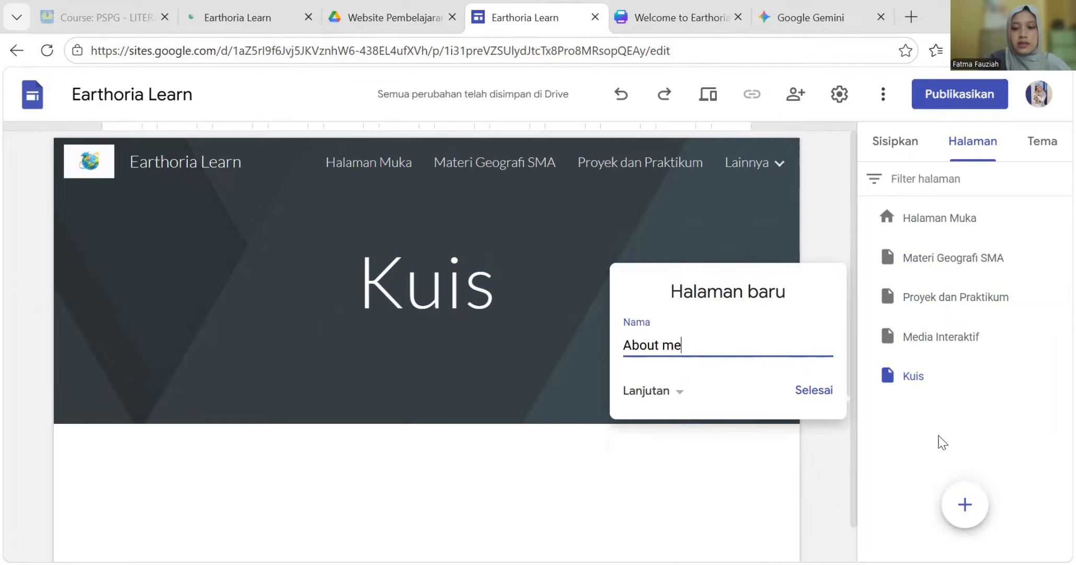
pyautogui.click(810, 393)
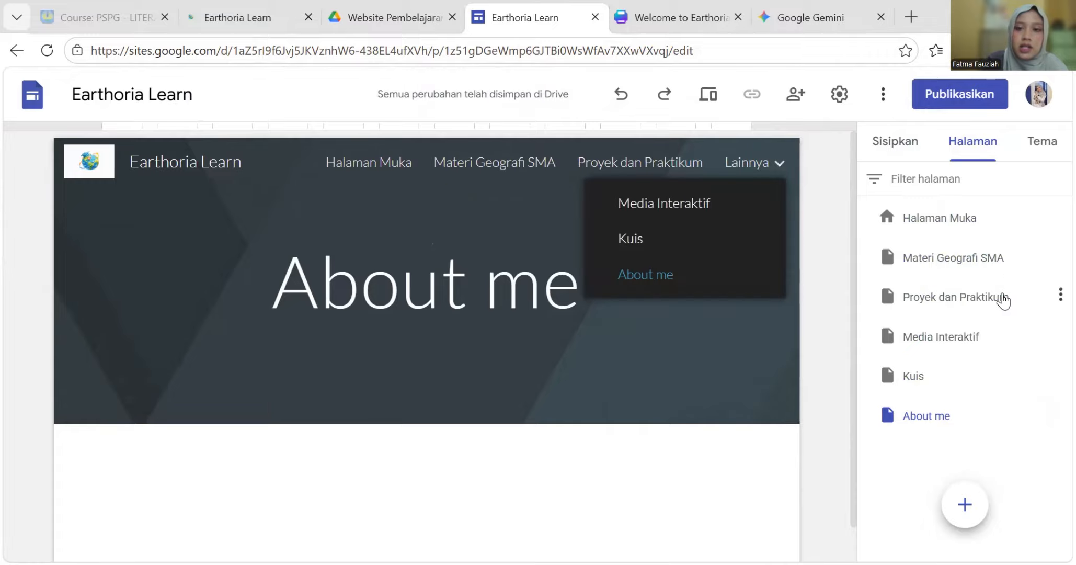
# - Publish the Earthoria Learn site at the earthorialearn web address
pyautogui.click(955, 100)
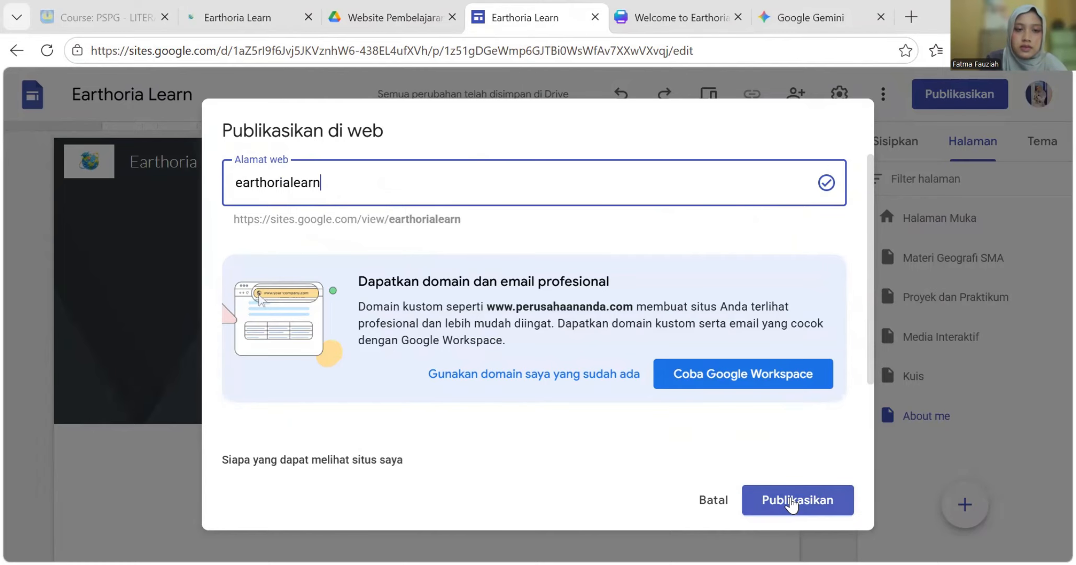
pyautogui.click(793, 502)
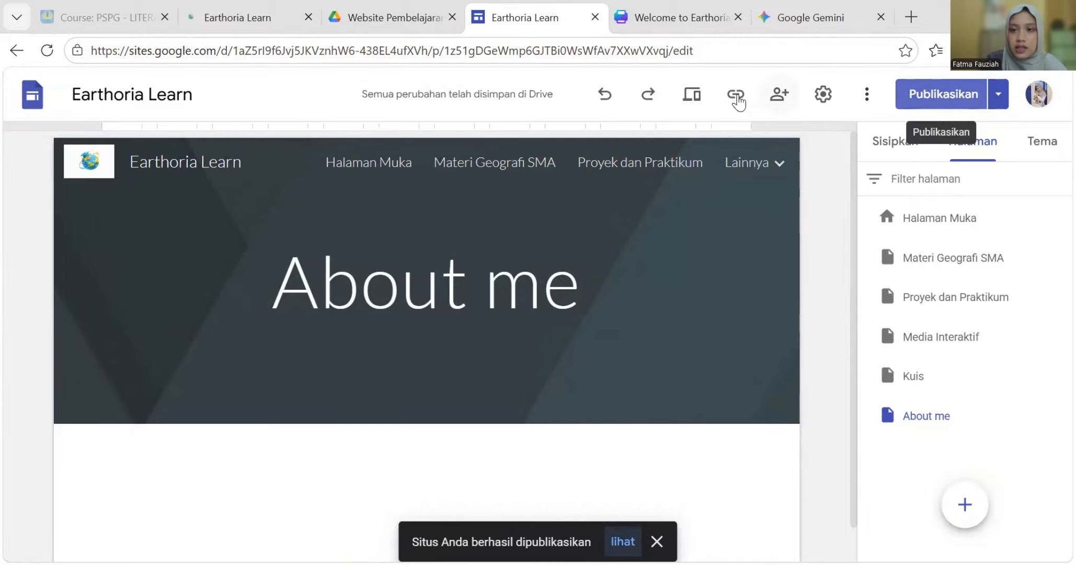
pyautogui.click(1000, 97)
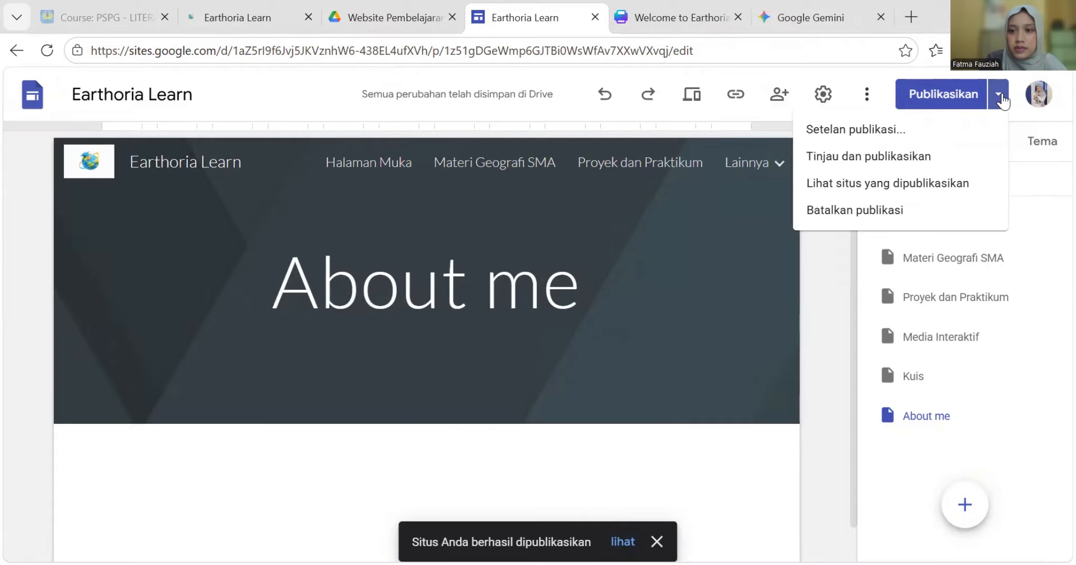
# - Copy the published site link from the sharing settings and open a new browser tab
pyautogui.click(777, 95)
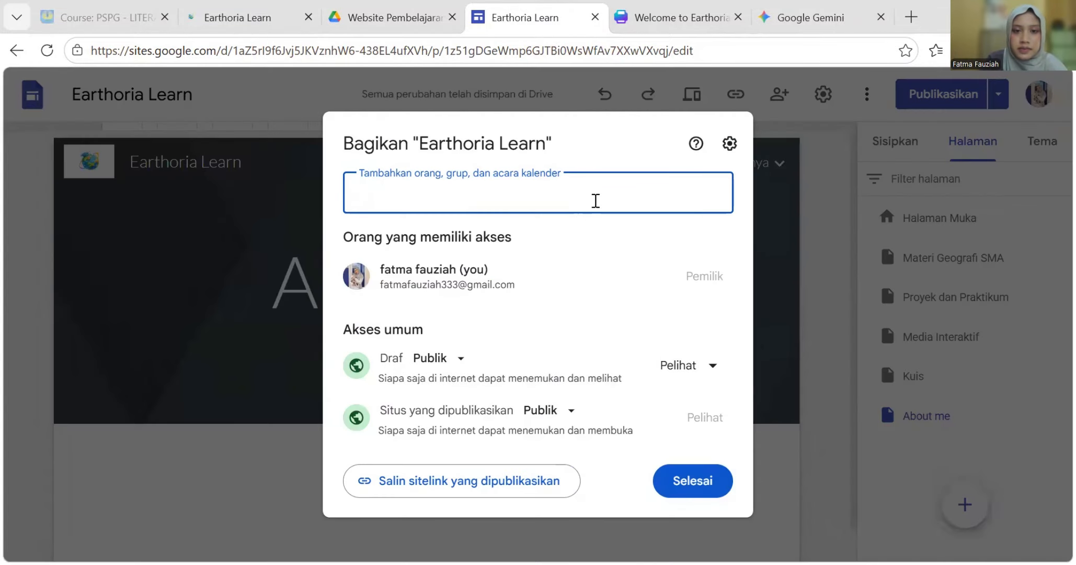
pyautogui.click(680, 480)
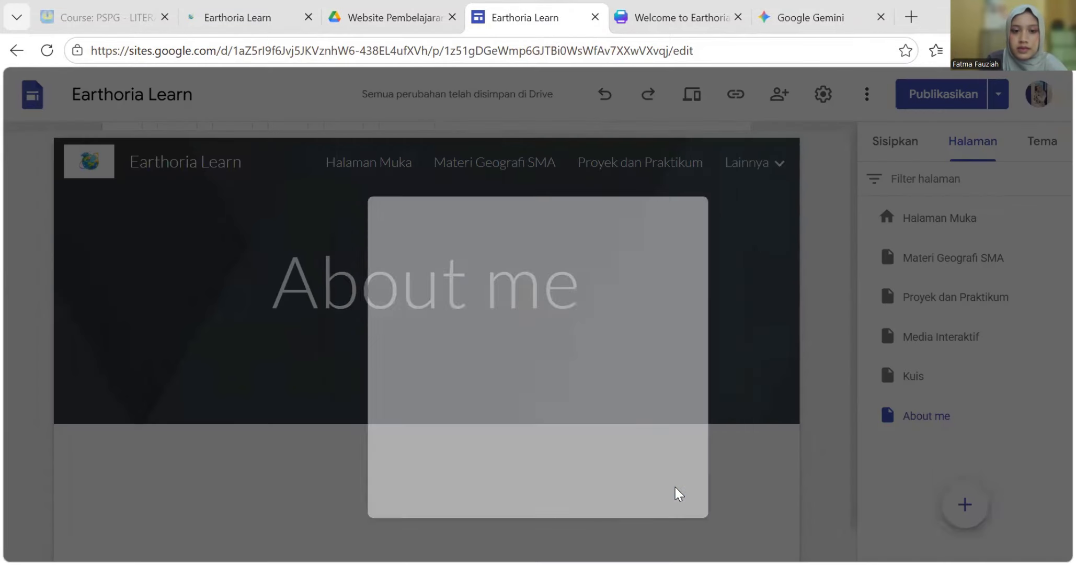
pyautogui.click(779, 95)
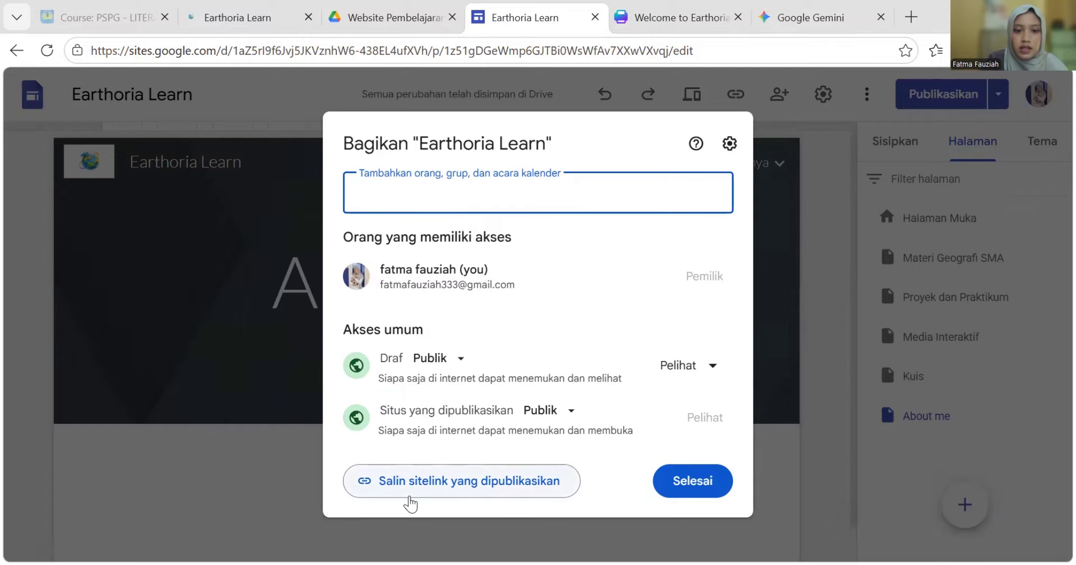
pyautogui.click(556, 492)
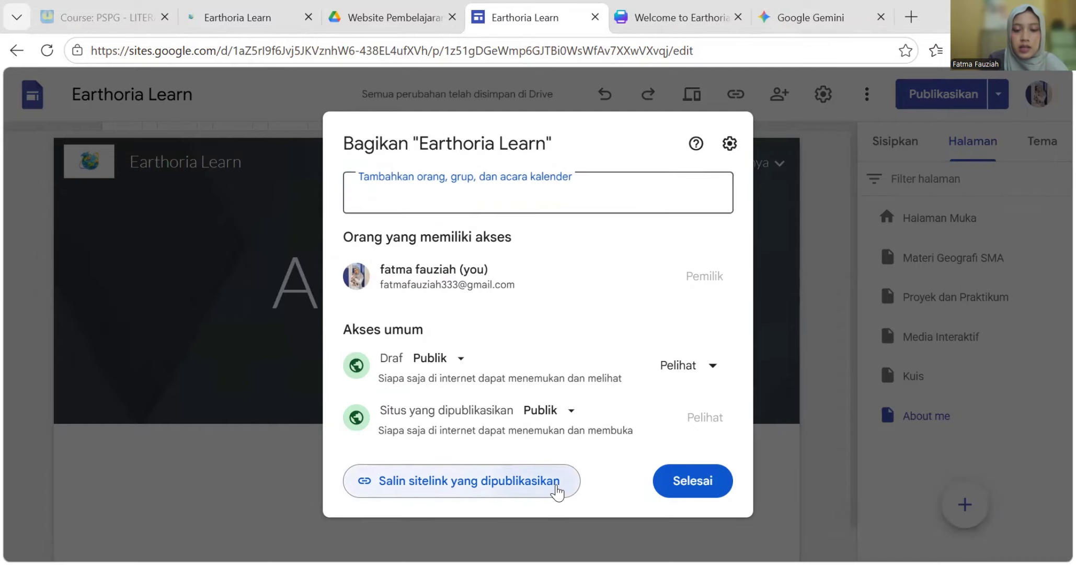
pyautogui.click(688, 478)
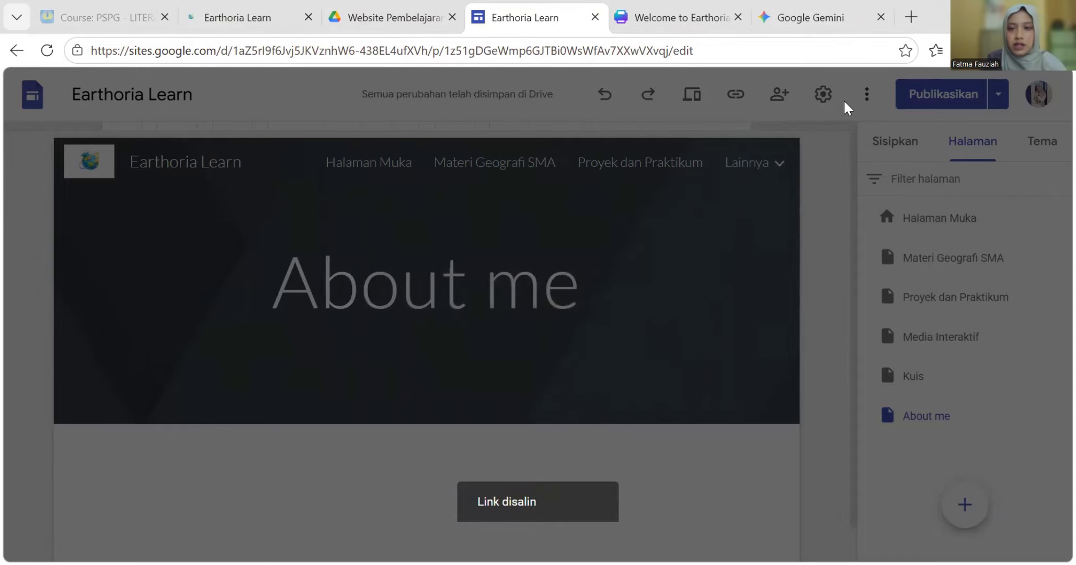
pyautogui.click(900, 11)
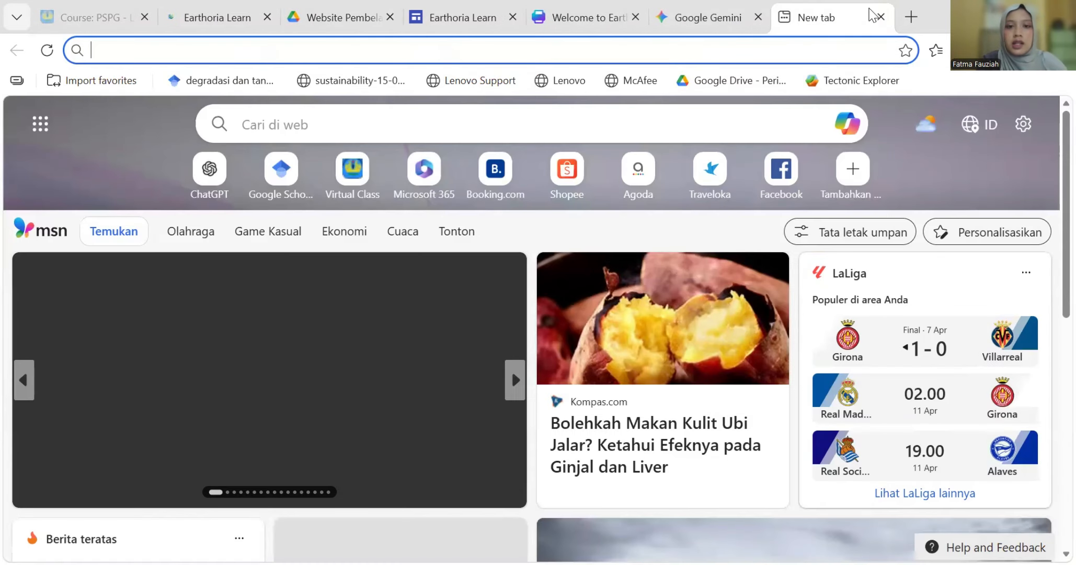
# - Load the copied published link in the new tab and pause the Welcome to Earthoria Learn.gif download
pyautogui.click(284, 46)
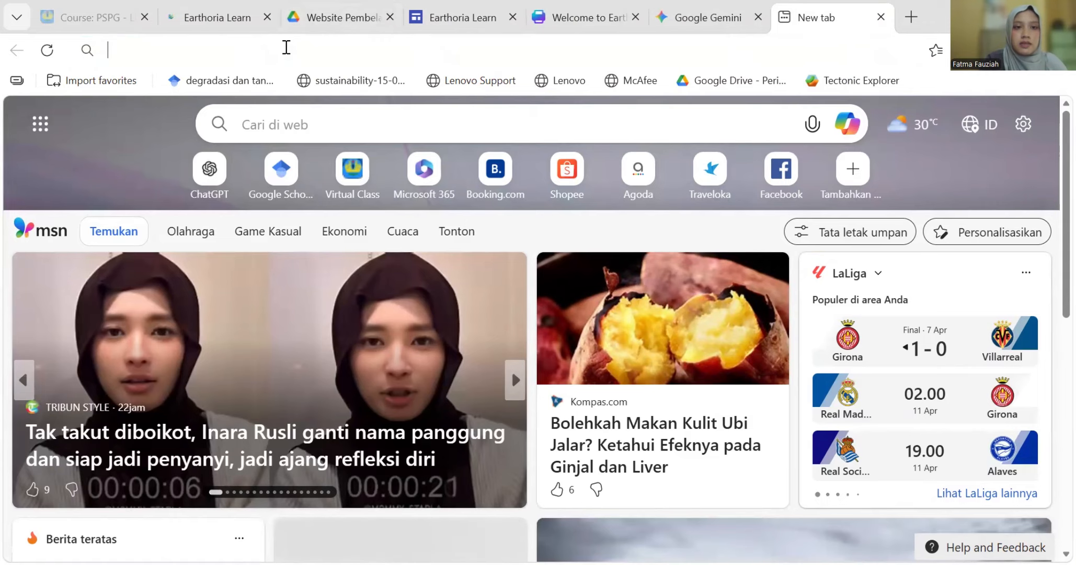
pyautogui.write('https://sites.google.com/view/earthorialearn?usp=sharing')
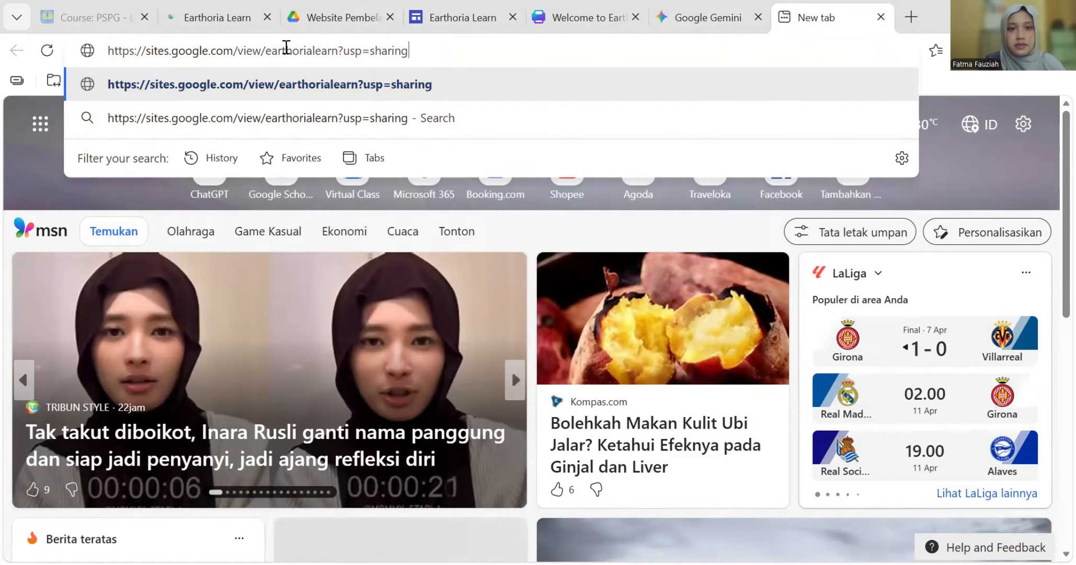
pyautogui.press('Return')
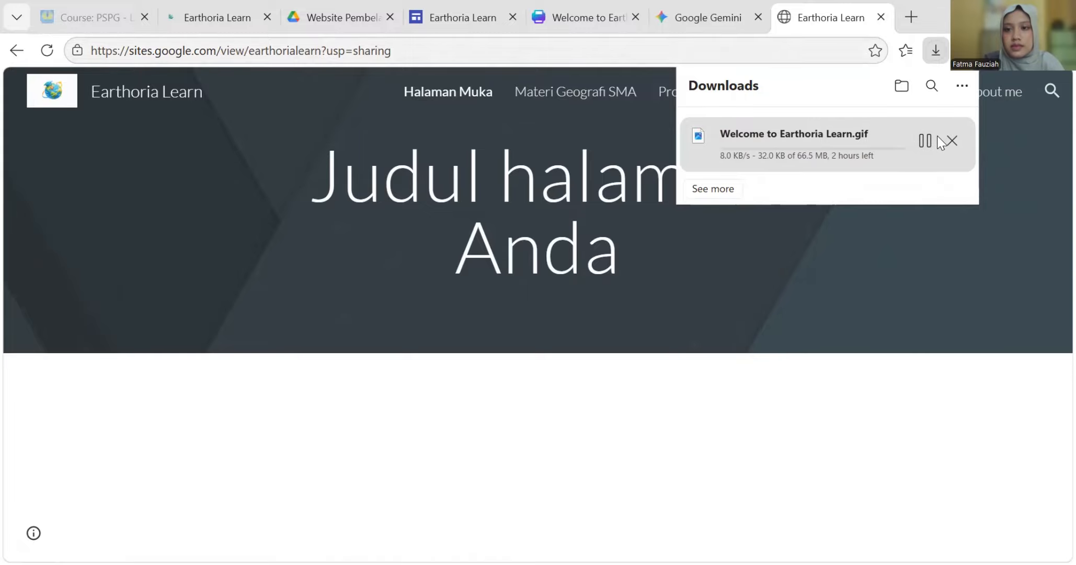
pyautogui.click(925, 141)
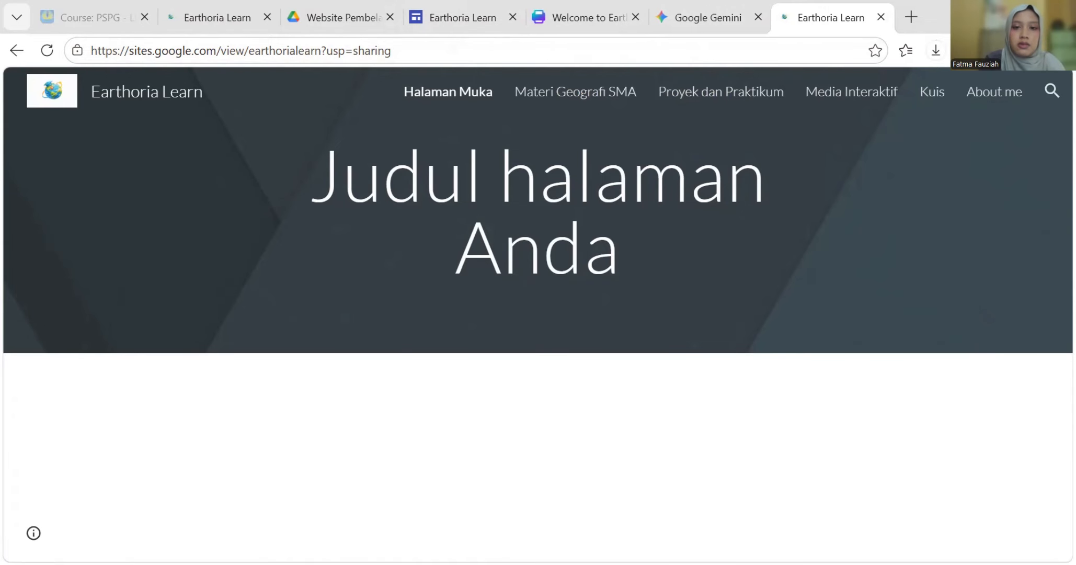
# - In the Word prompt, replace the ISI NAMA WEB ANDA placeholder with 'Earthoria Learn'
pyautogui.hotkey('alt', 'Tab')
pyautogui.scroll(-9, 605, 361)
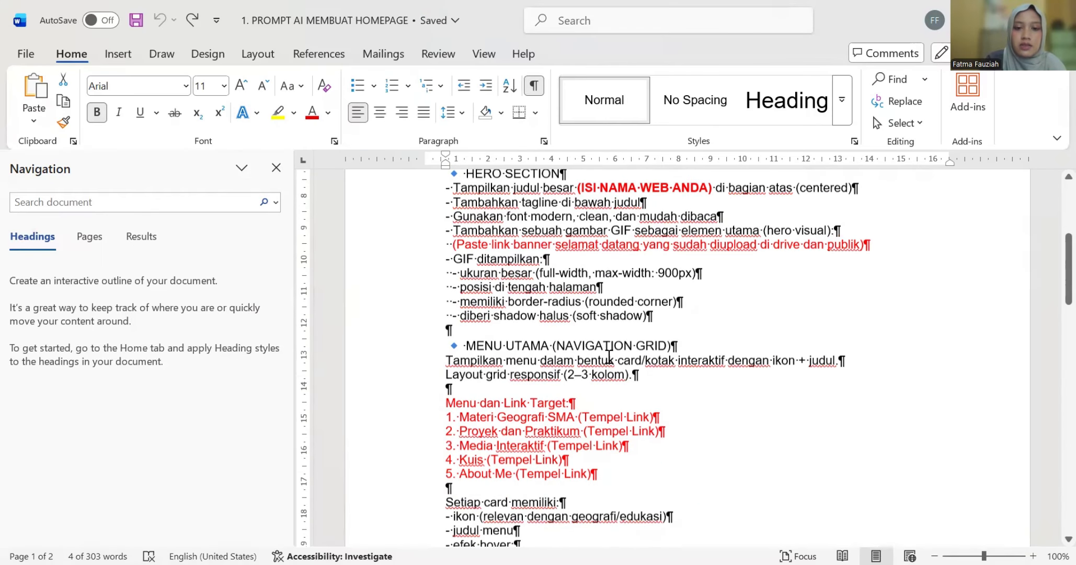
pyautogui.scroll(-10, 579, 361)
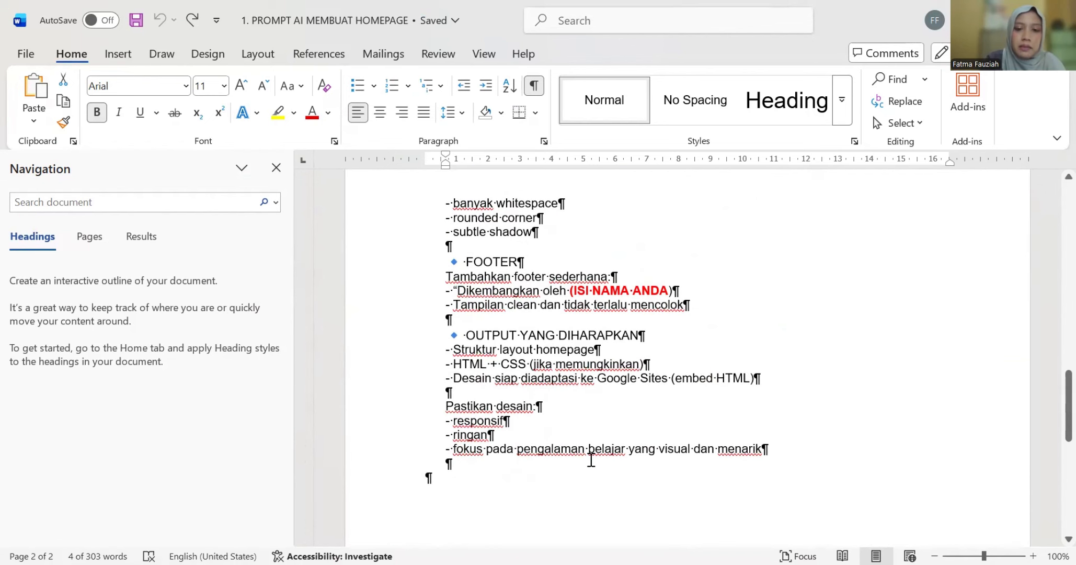
pyautogui.scroll(15, 594, 407)
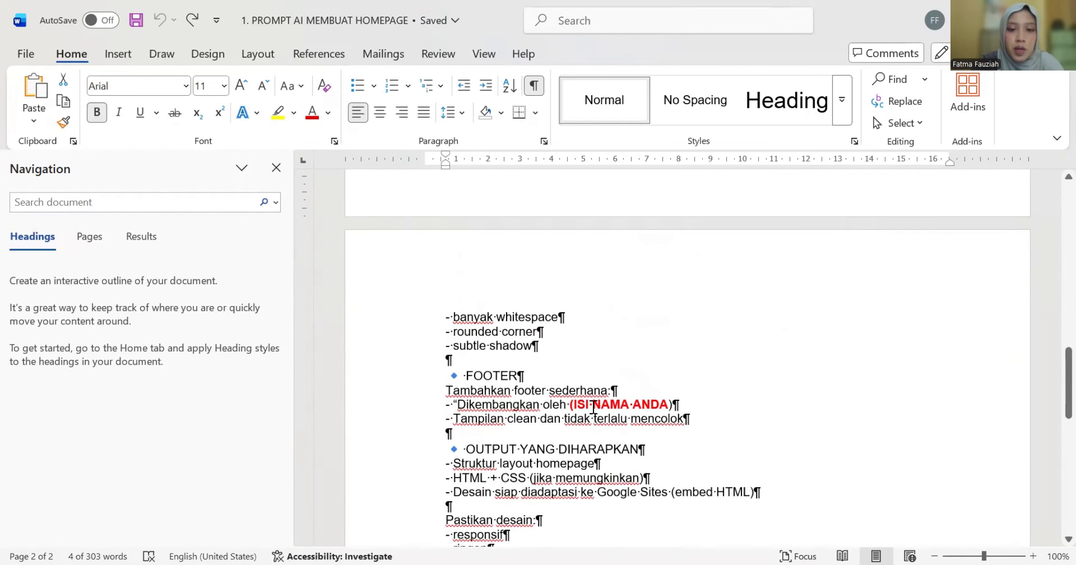
pyautogui.scroll(4, 481, 294)
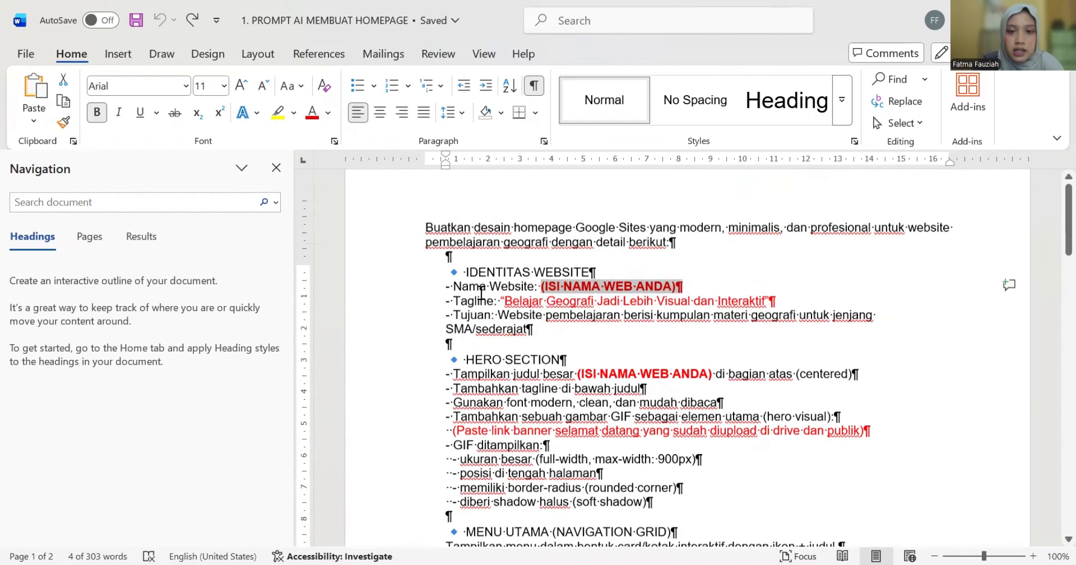
pyautogui.click(616, 328)
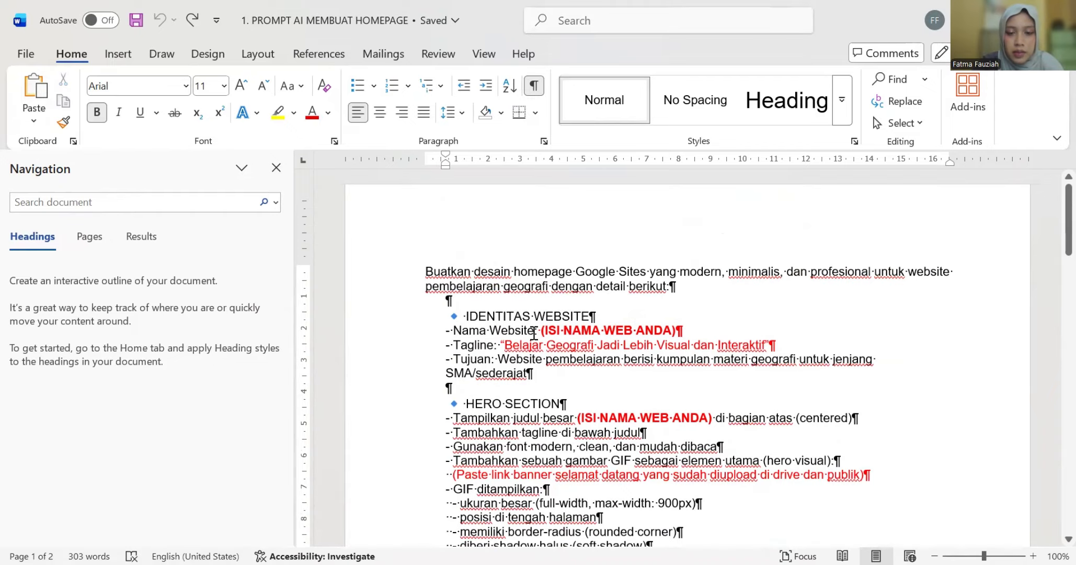
pyautogui.scroll(-3, 450, 342)
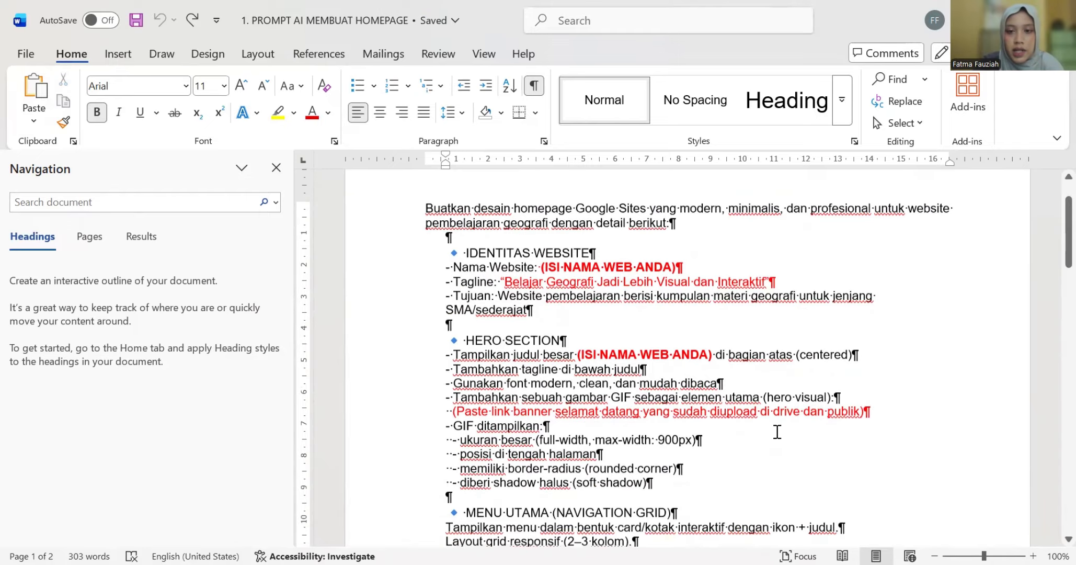
pyautogui.scroll(-8, 777, 431)
pyautogui.scroll(10, 777, 431)
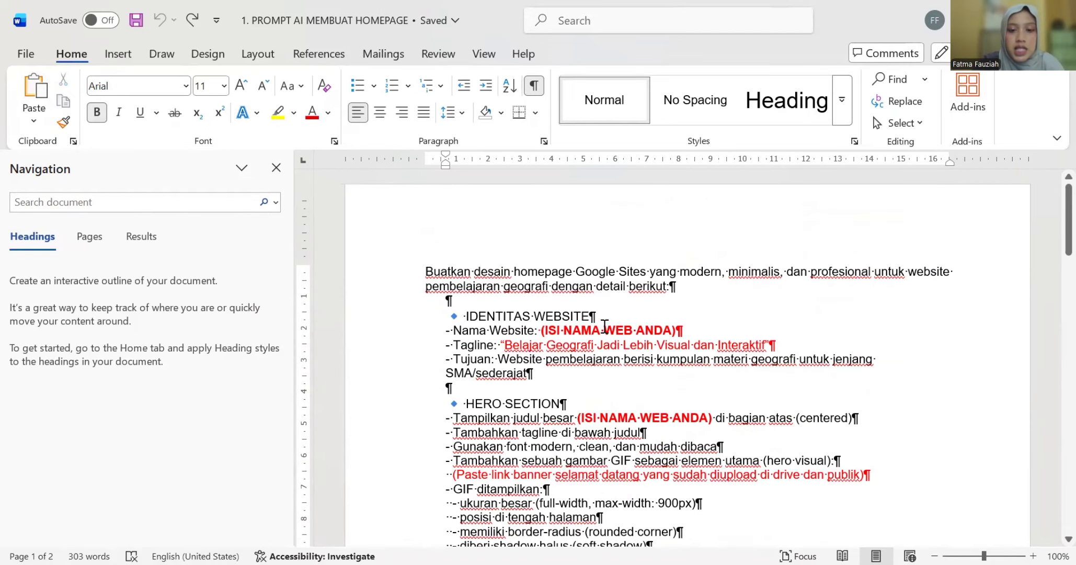
pyautogui.moveTo(675, 331); pyautogui.dragTo(548, 335)
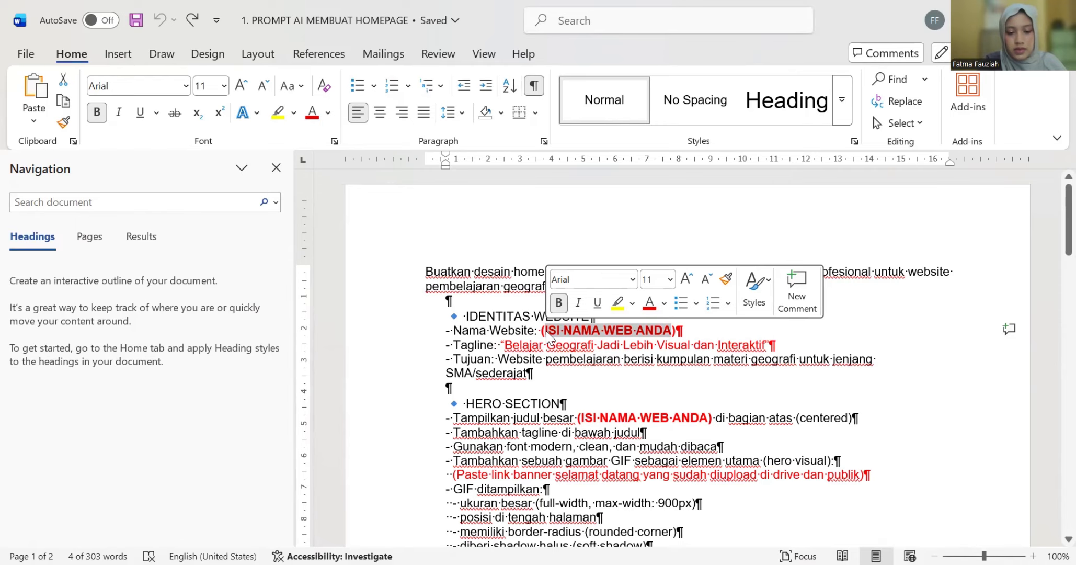
pyautogui.write('Ear')
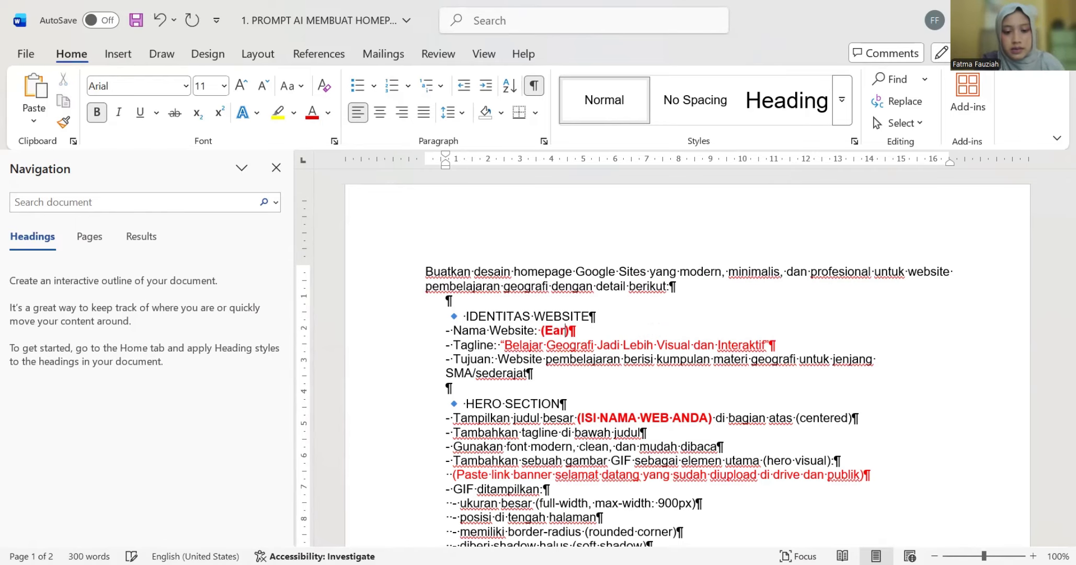
pyautogui.write('thoria ')
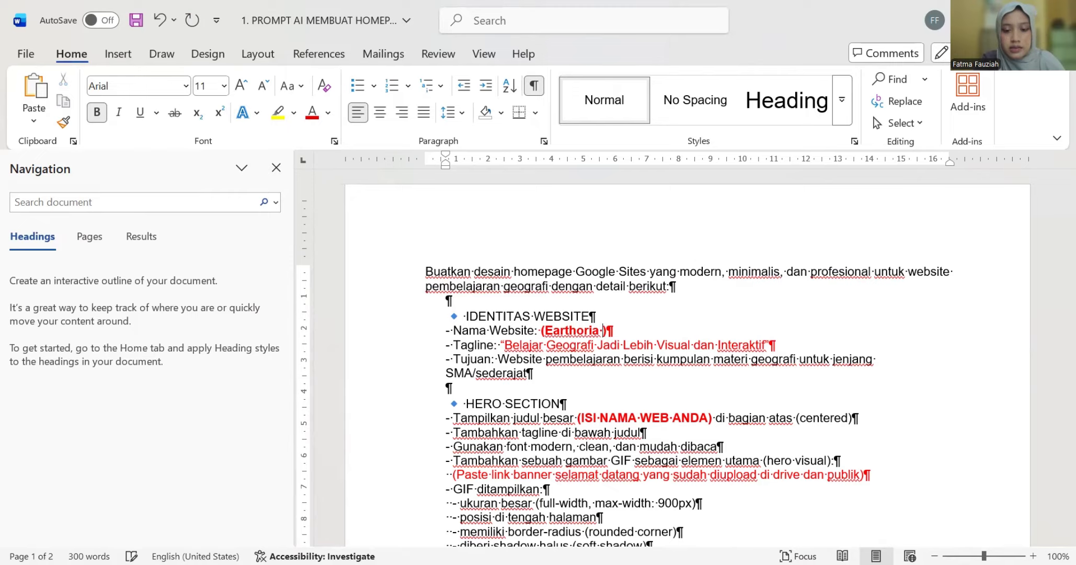
pyautogui.write('Learn')
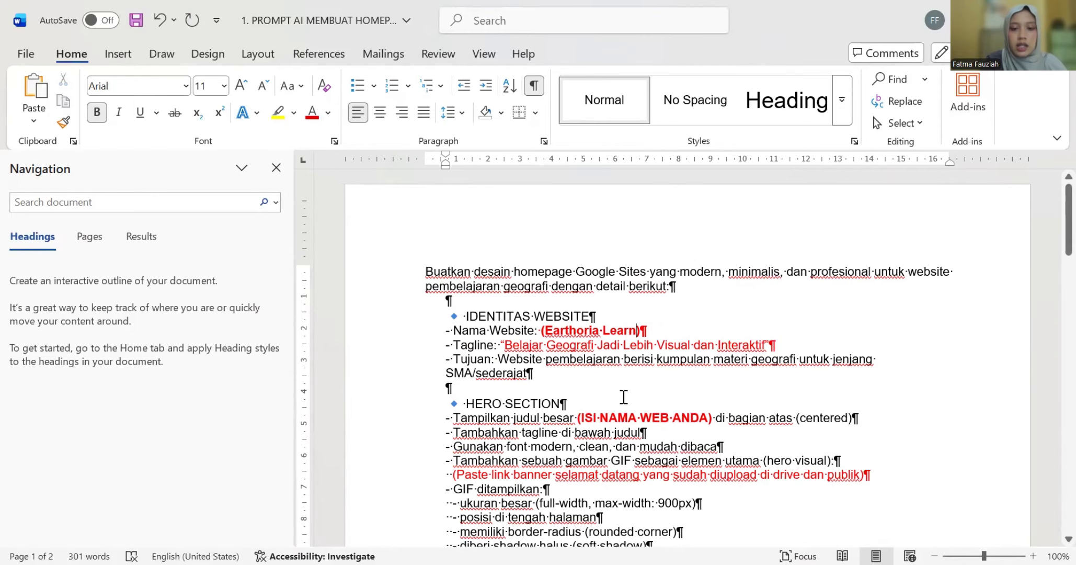
# - Put 'Earthoria Learn' in the large title line and delete the red banner-link placeholder
pyautogui.scroll(-6, 624, 397)
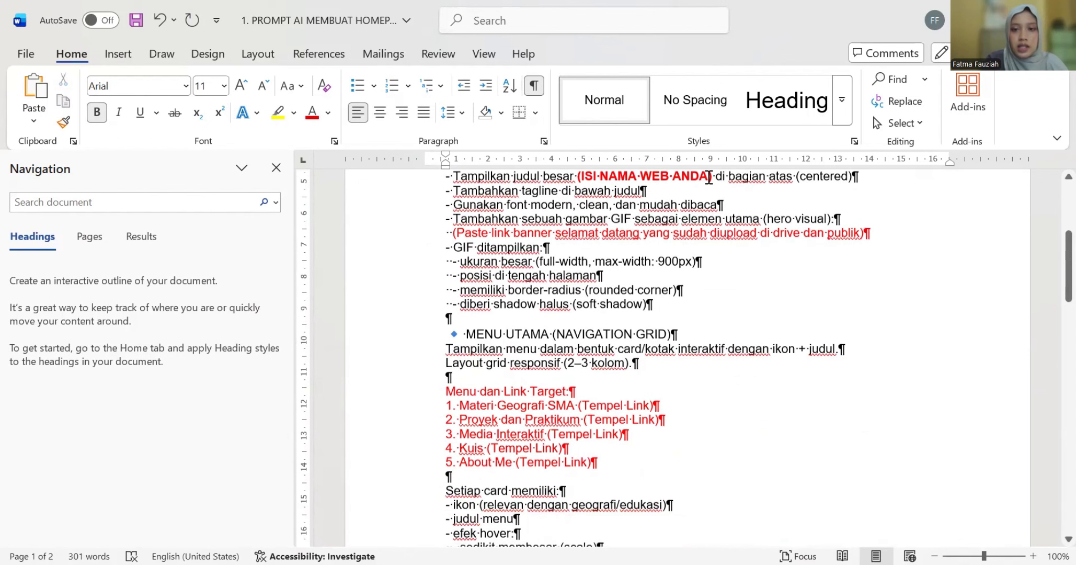
pyautogui.moveTo(708, 177); pyautogui.dragTo(579, 173)
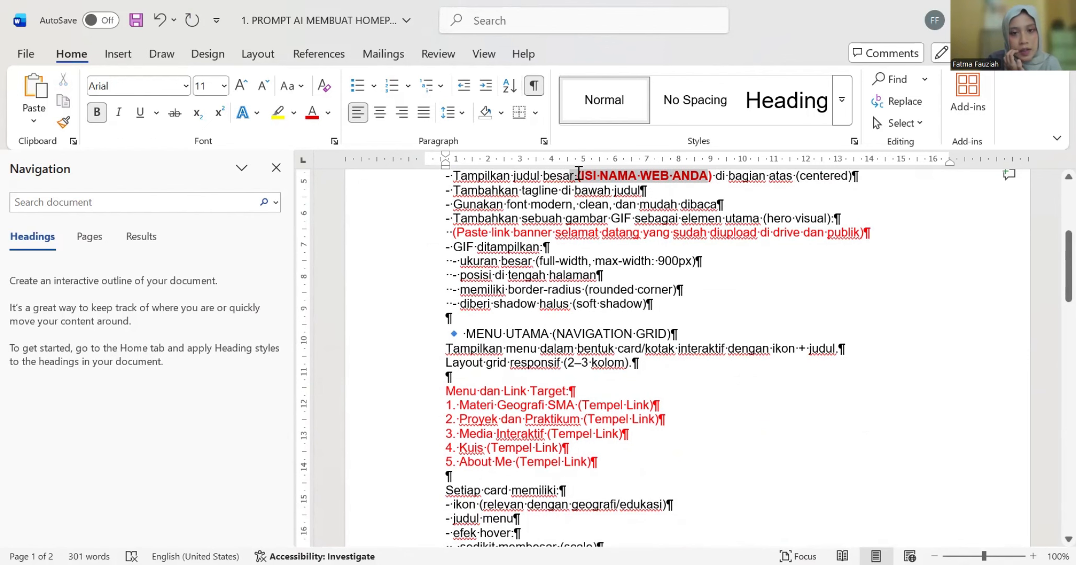
pyautogui.write('Ear')
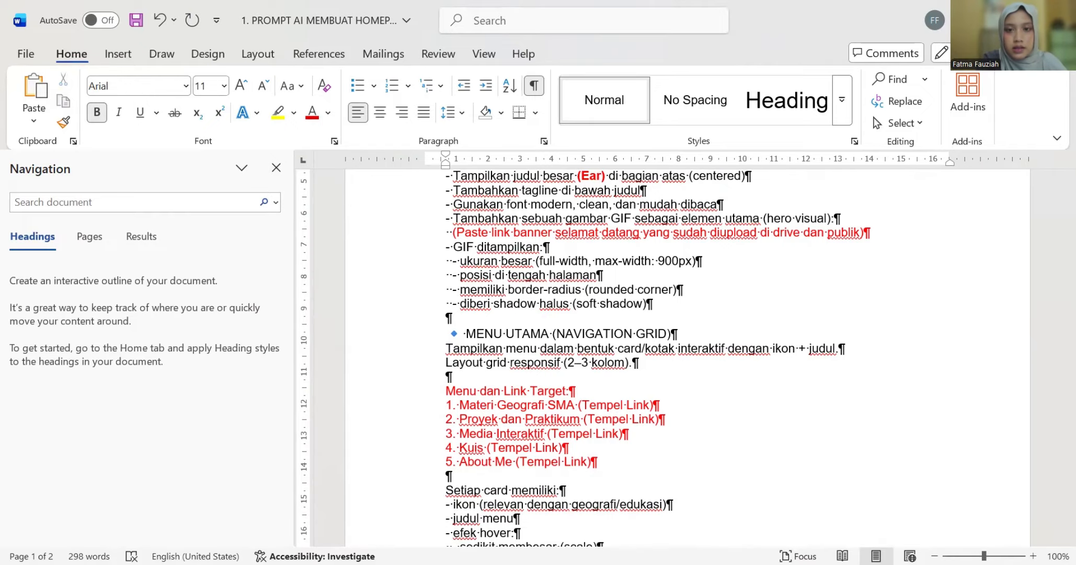
pyautogui.write('thoria L')
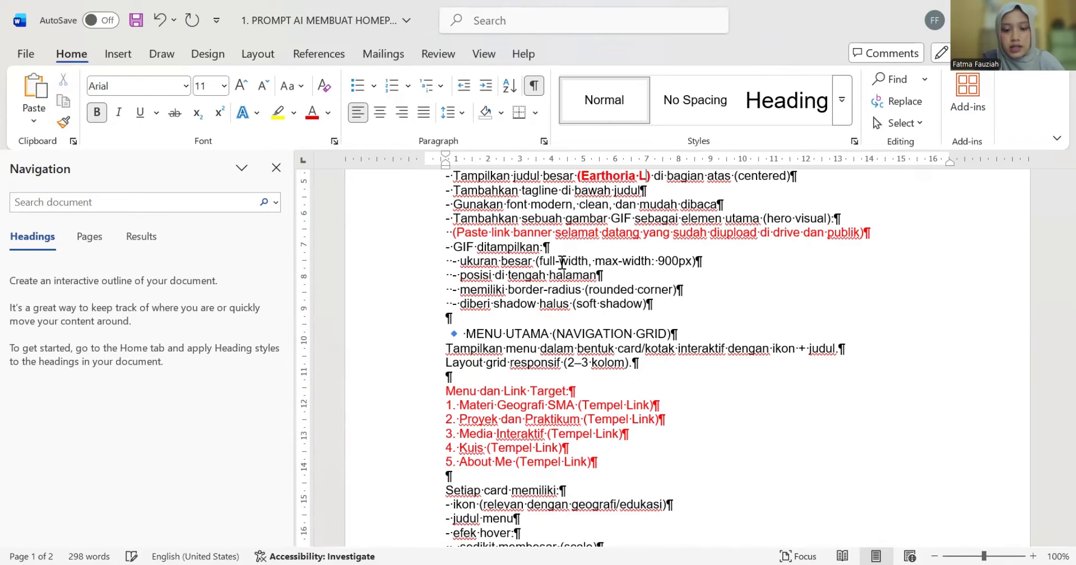
pyautogui.write('earn')
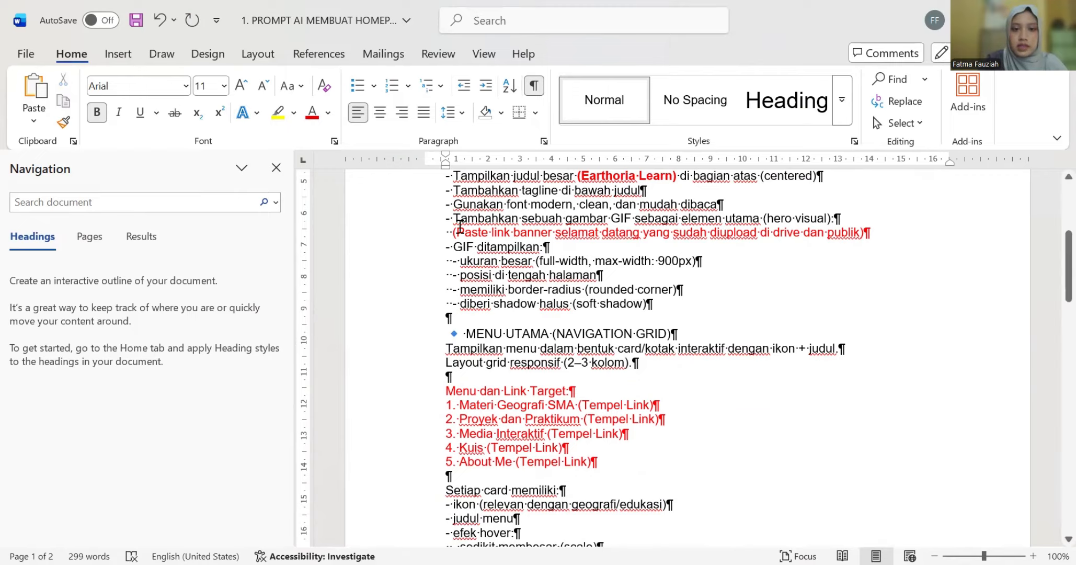
pyautogui.click(668, 250)
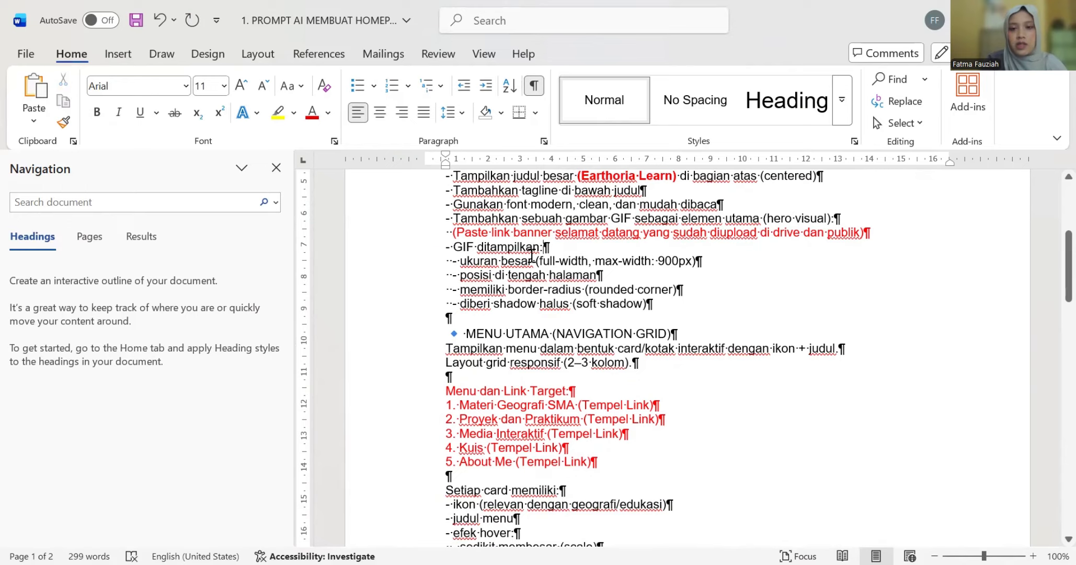
pyautogui.moveTo(459, 232); pyautogui.dragTo(857, 234)
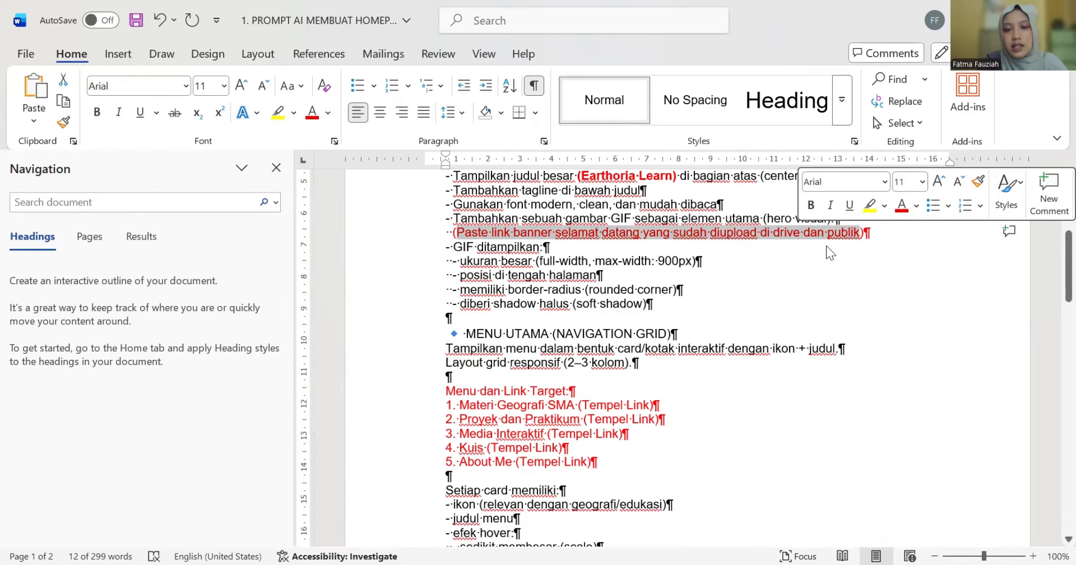
pyautogui.press('BackSpace')
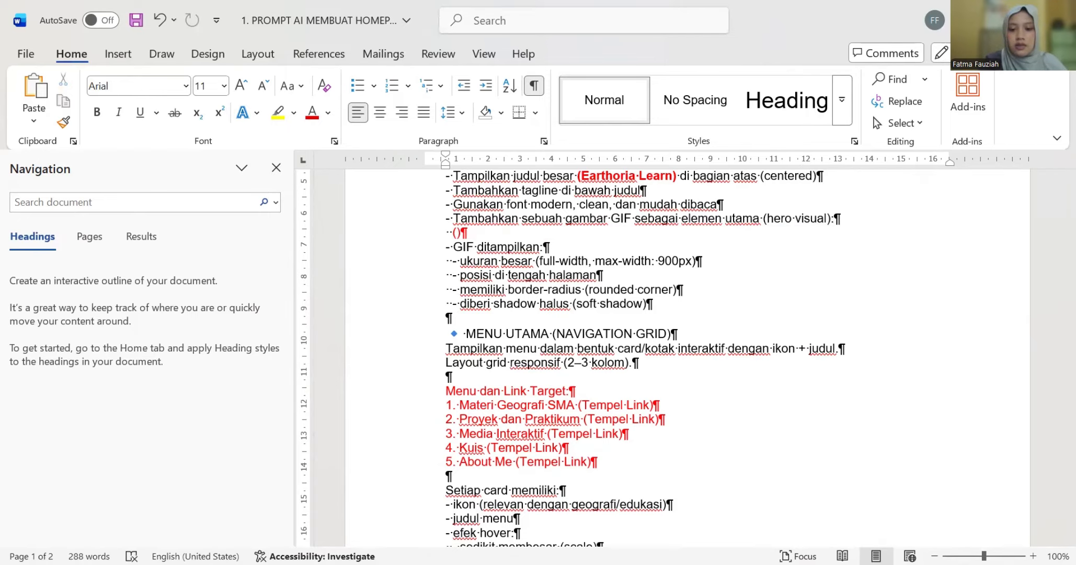
# - Share Welcome to Earthoria Learn (2).gif with anyone who has the link, and copy that link
pyautogui.hotkey('alt', 'Tab')
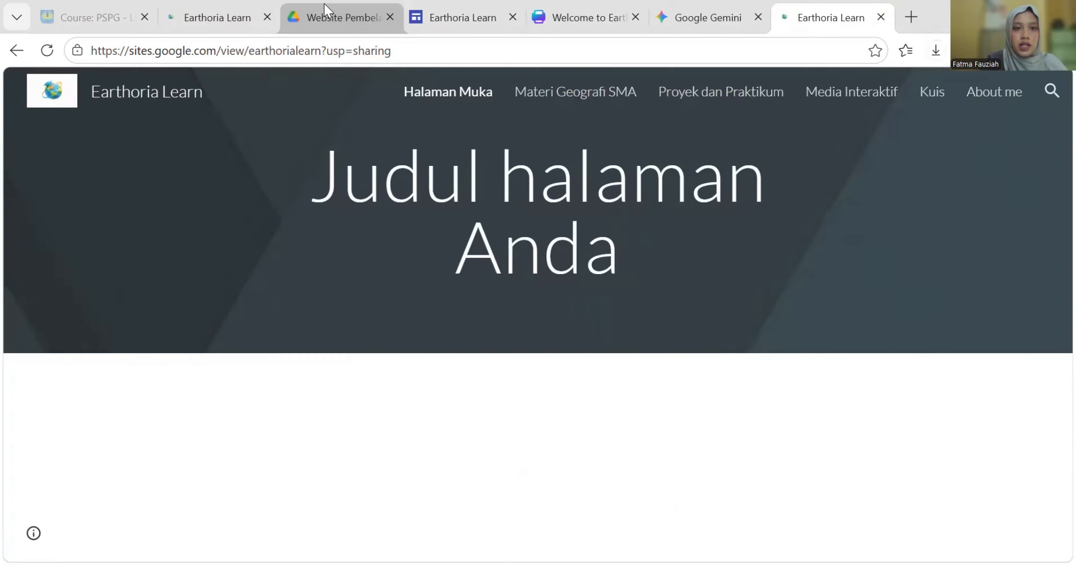
pyautogui.click(323, 17)
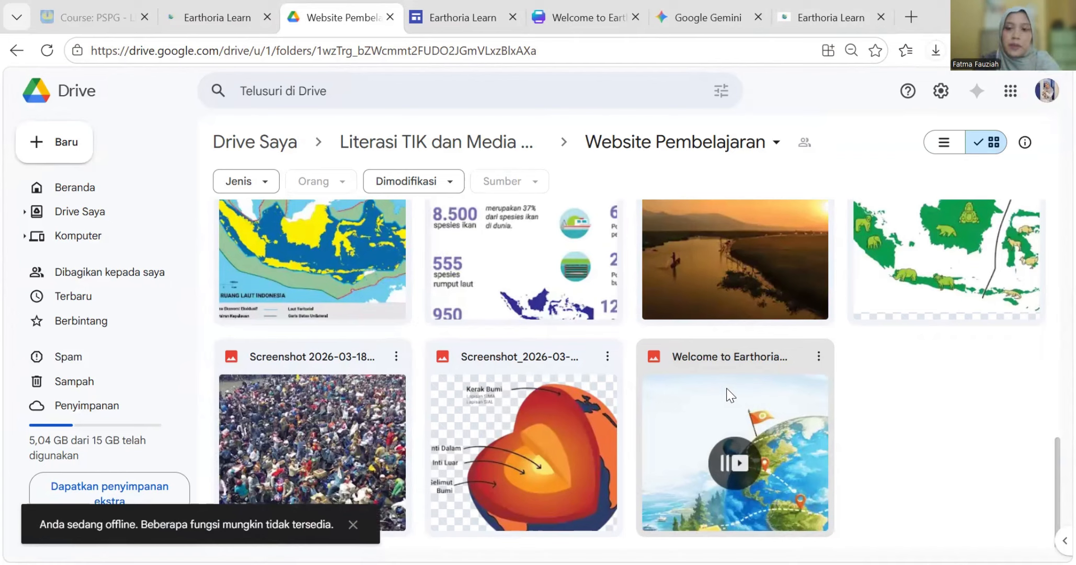
pyautogui.click(819, 357)
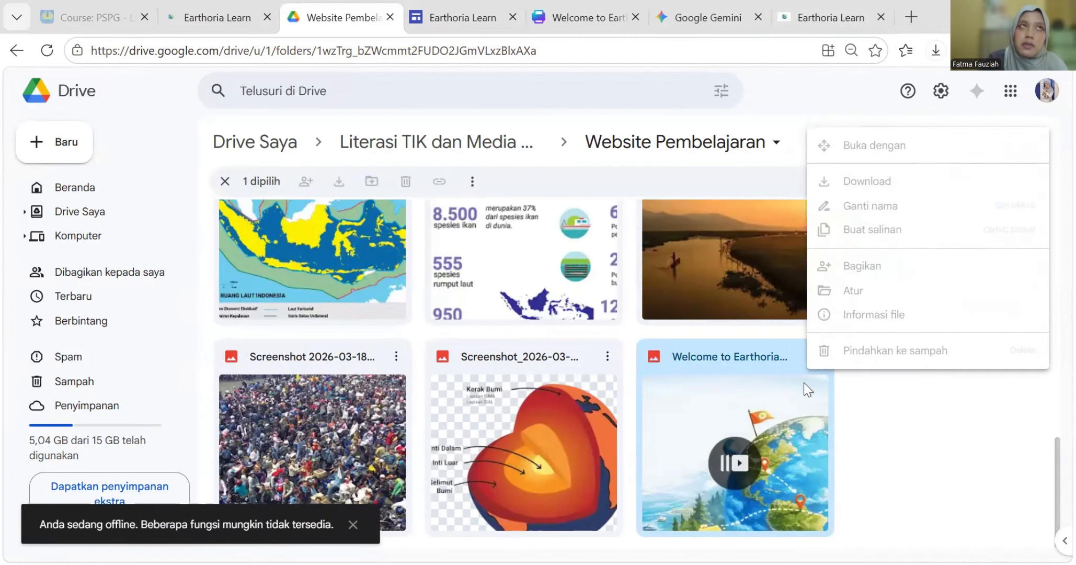
pyautogui.moveTo(901, 270)
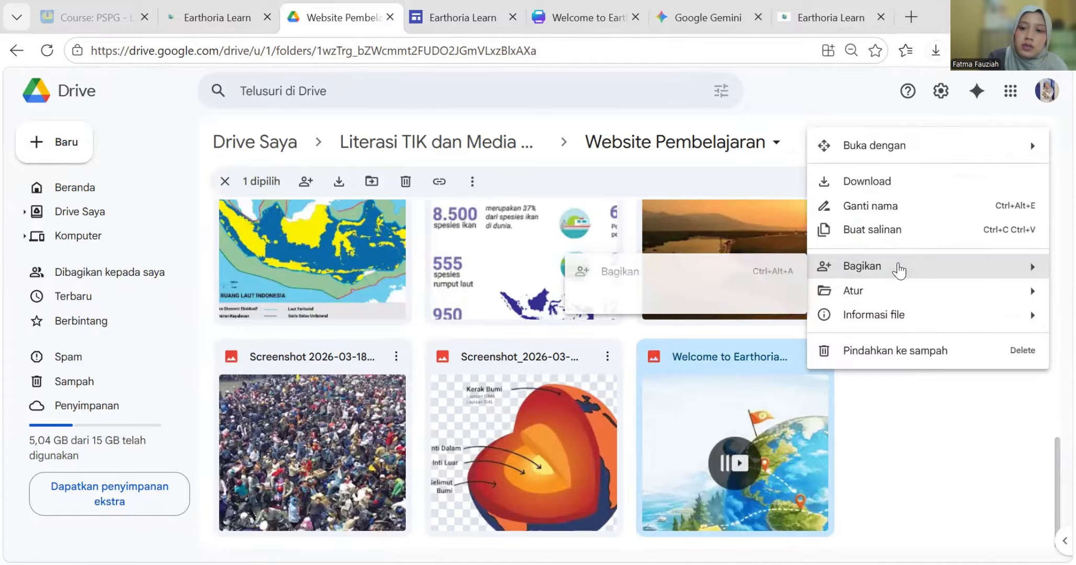
pyautogui.click(622, 276)
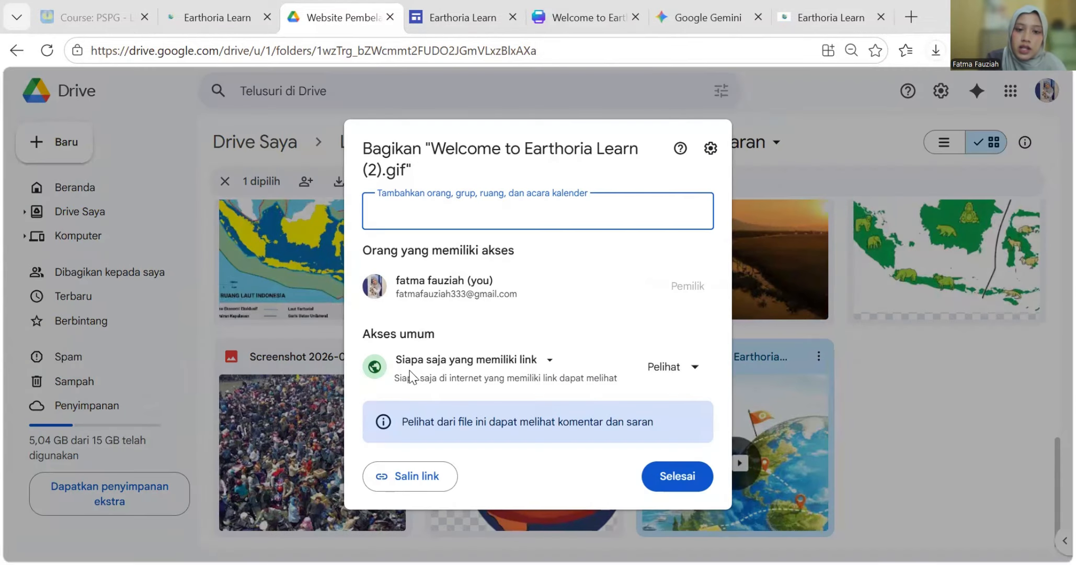
pyautogui.click(498, 362)
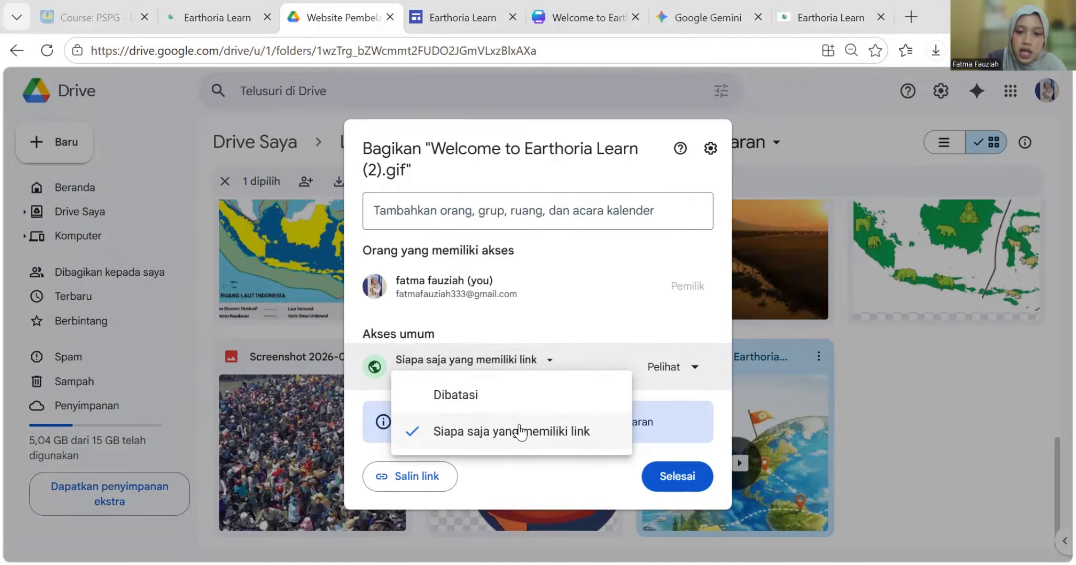
pyautogui.click(569, 439)
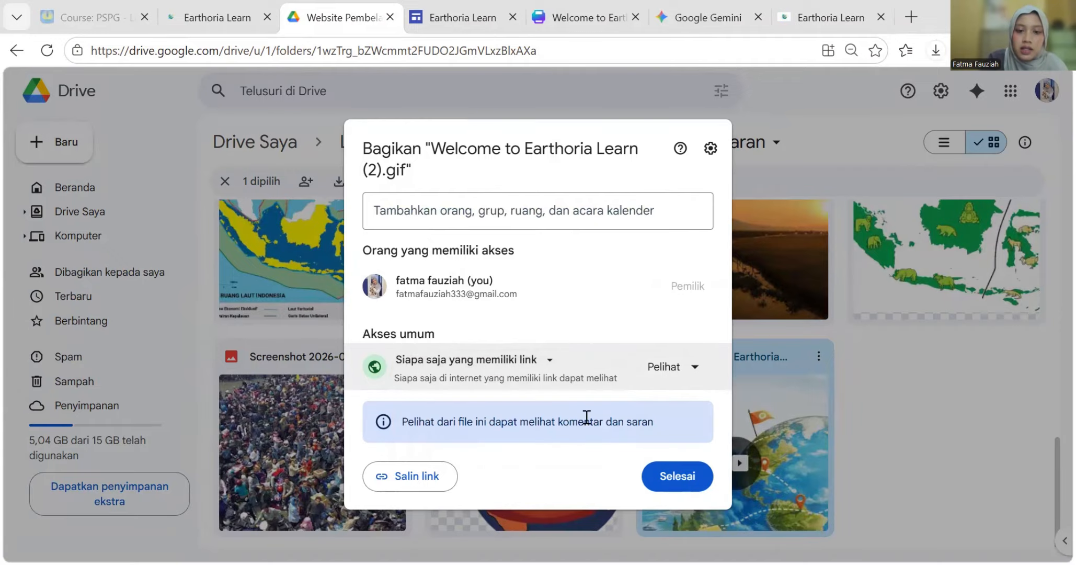
pyautogui.click(407, 476)
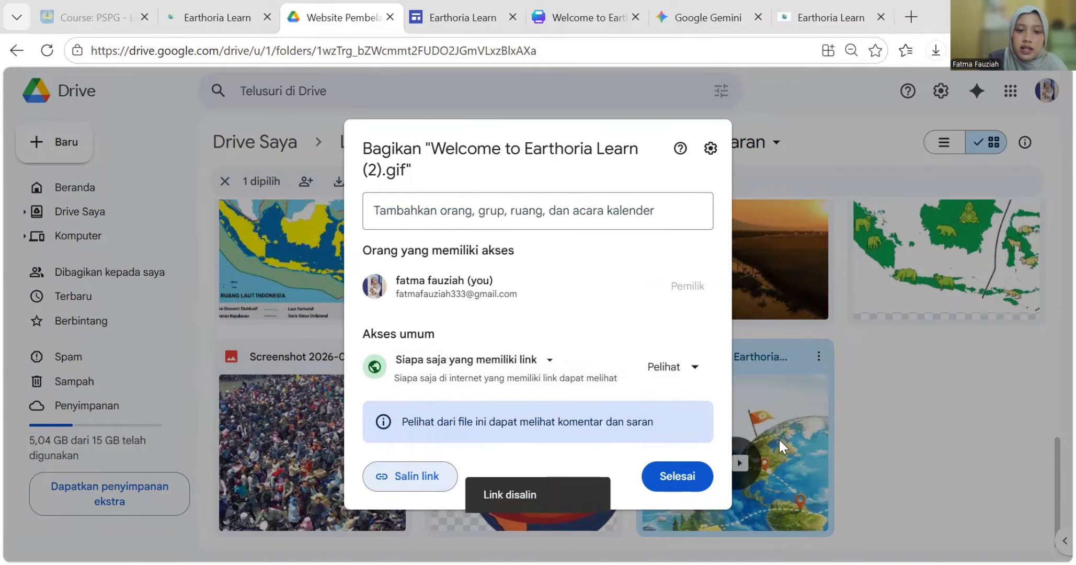
pyautogui.click(690, 478)
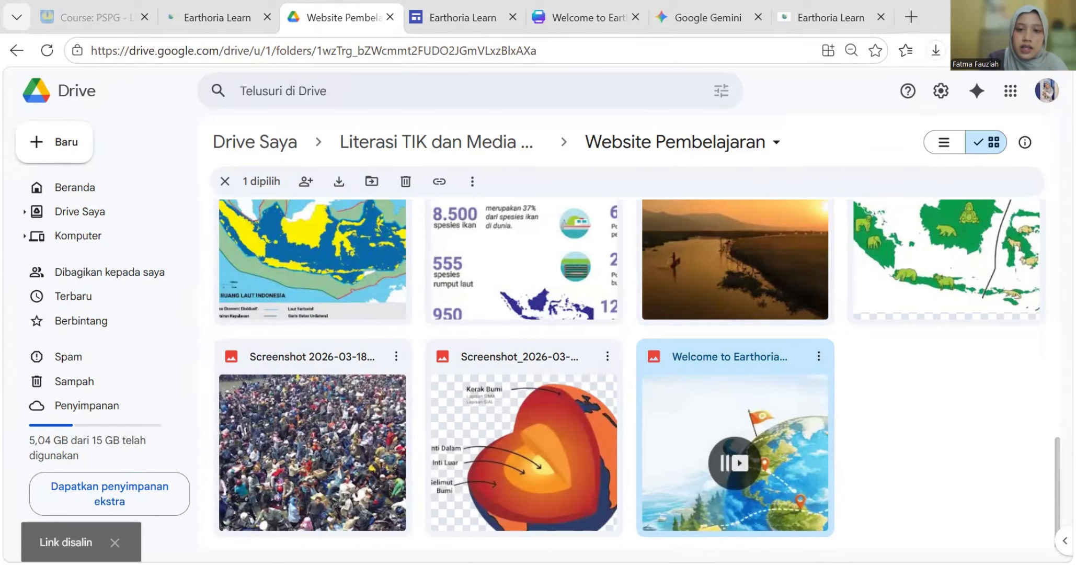
# - Paste the GIF's Drive link as plain text into the banner line's empty parentheses
pyautogui.hotkey('alt', 'Tab')
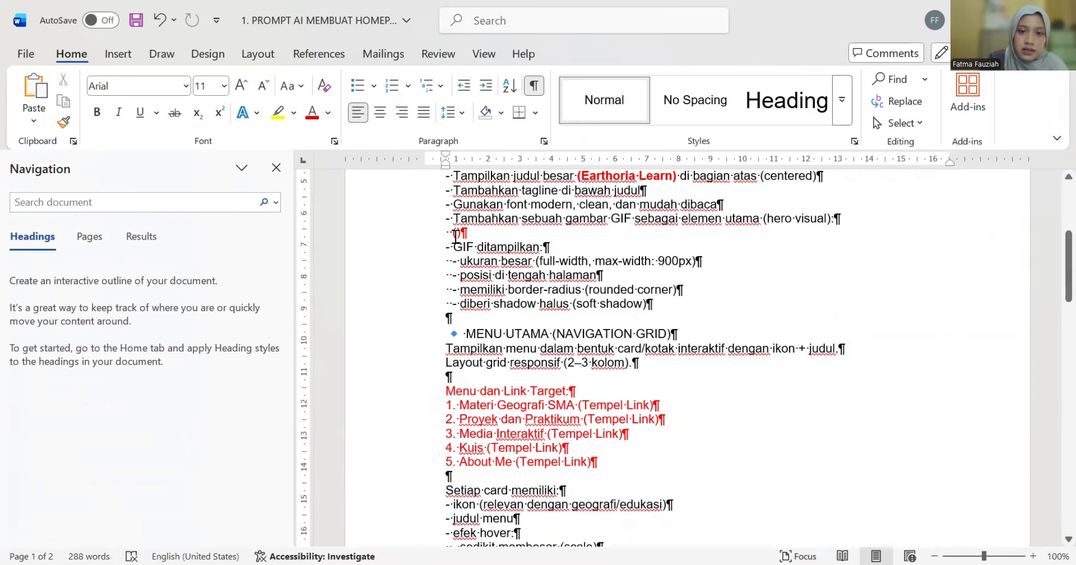
pyautogui.rightClick(455, 234)
pyautogui.click(497, 350)
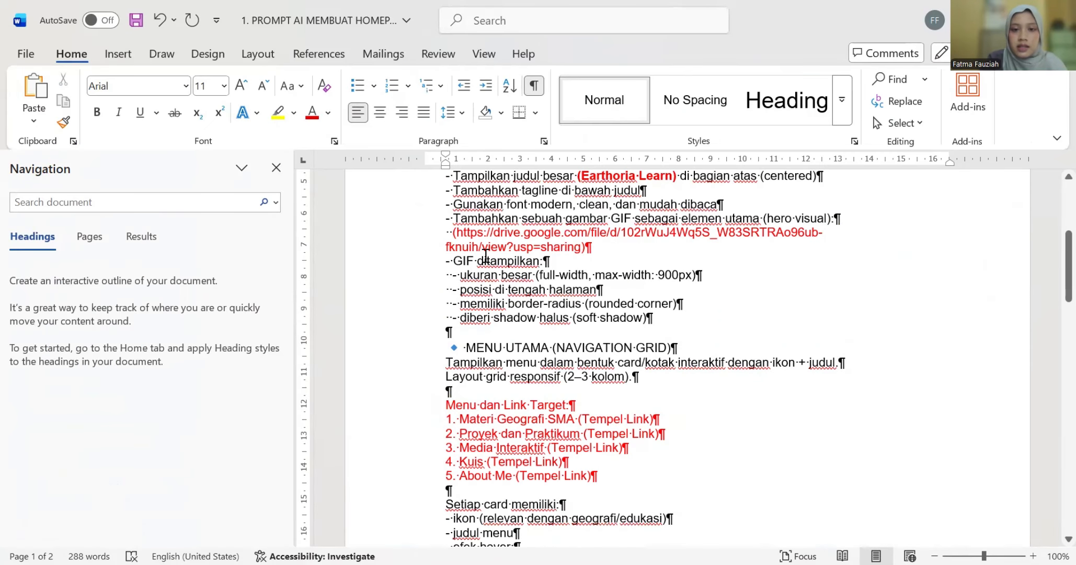
pyautogui.scroll(-3, 627, 320)
pyautogui.scroll(-1, 628, 337)
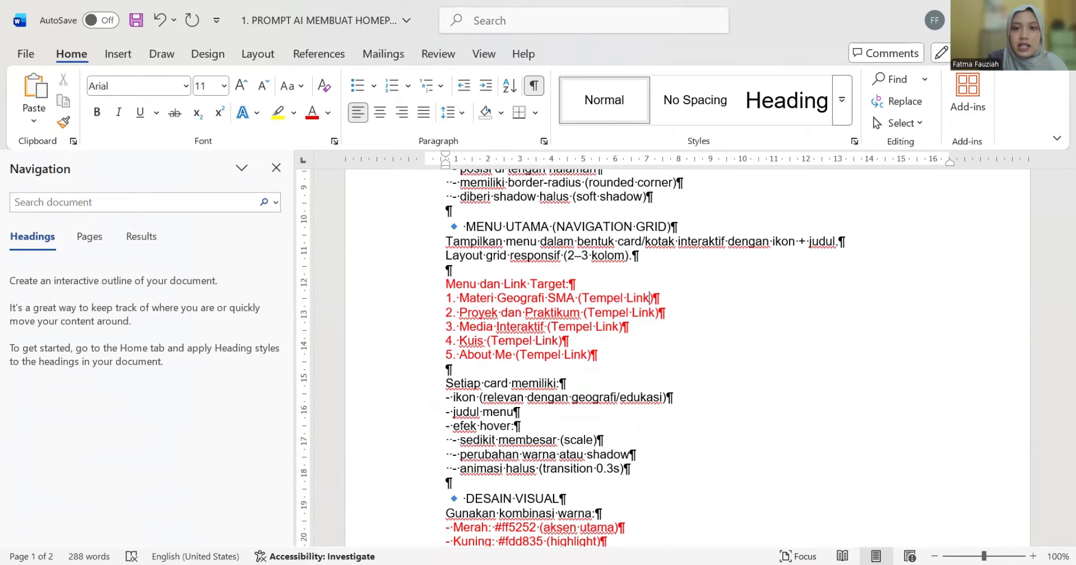
pyautogui.hotkey('alt', 'Tab')
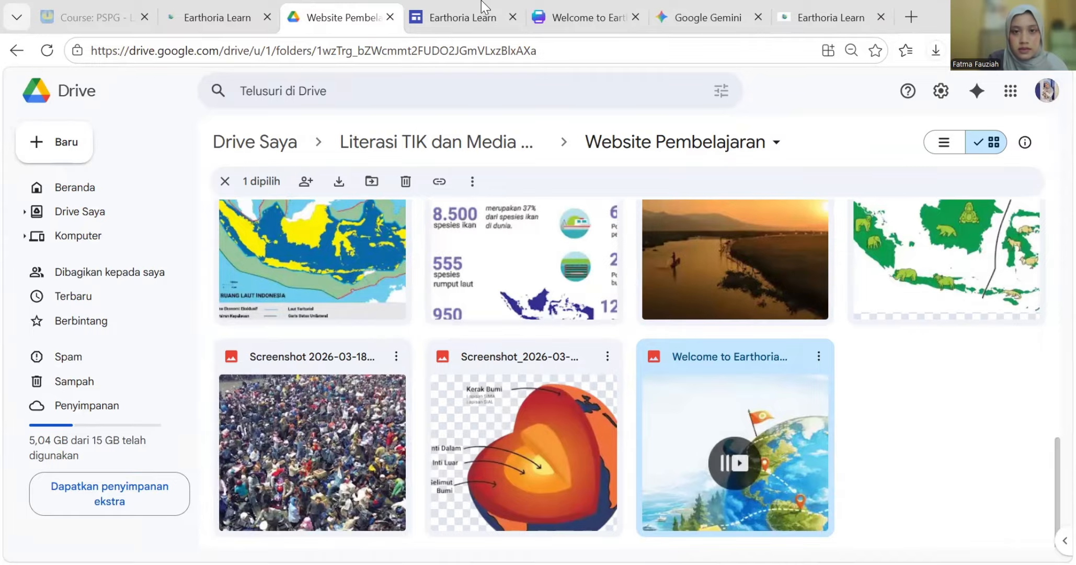
# - Replace item 1's Tempel Link with the Materi Geografi SMA page URL as plain text
pyautogui.click(830, 11)
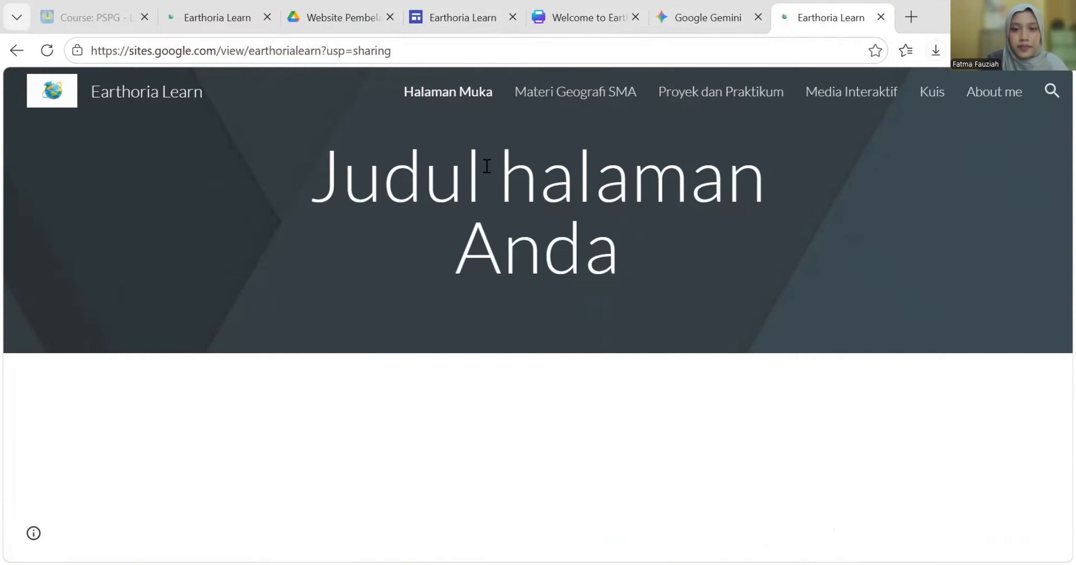
pyautogui.click(528, 90)
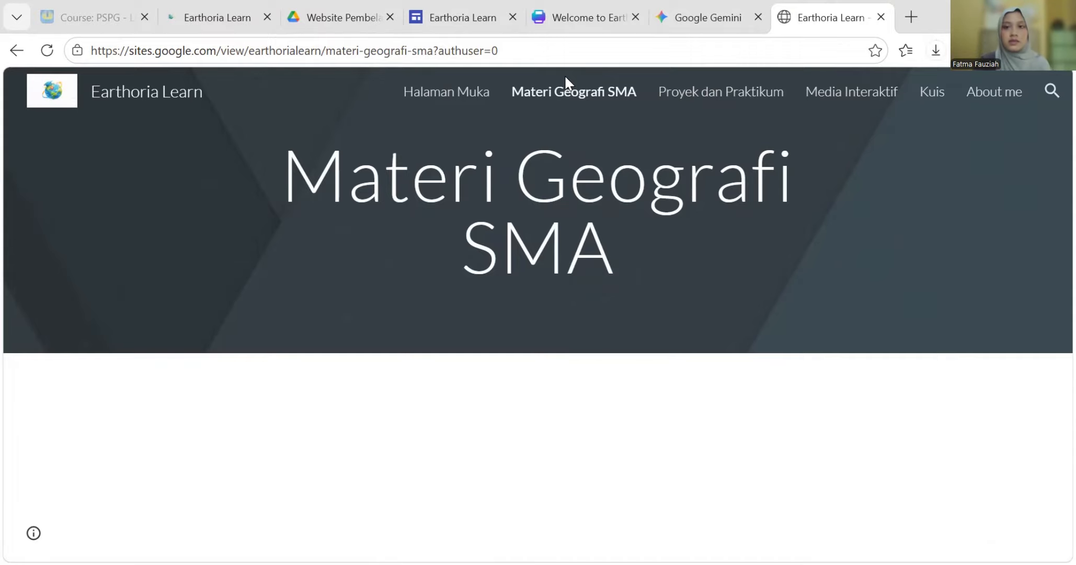
pyautogui.click(209, 50)
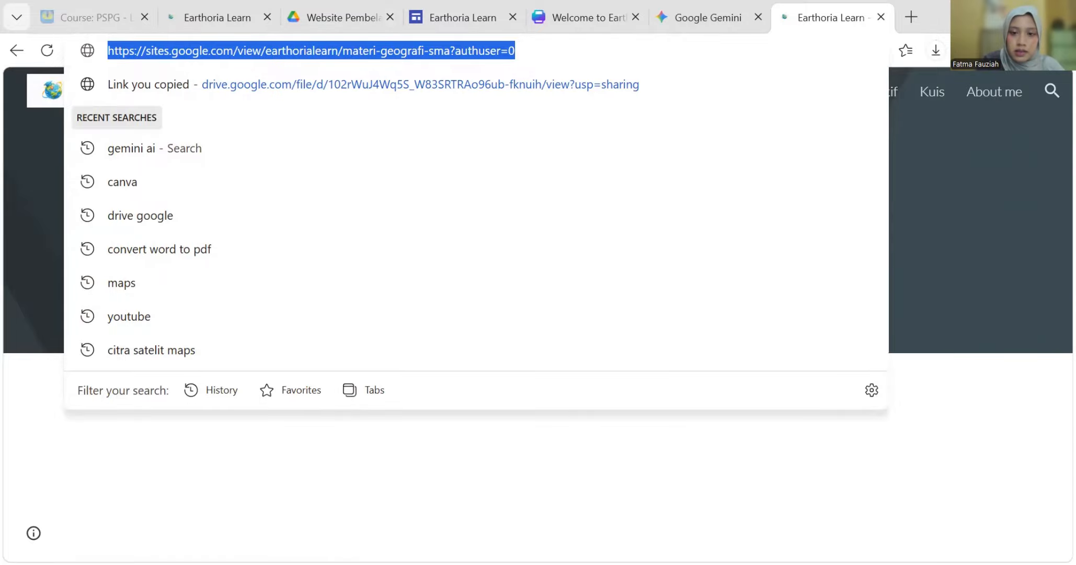
pyautogui.hotkey('alt', 'Tab')
pyautogui.moveTo(649, 299); pyautogui.dragTo(591, 303)
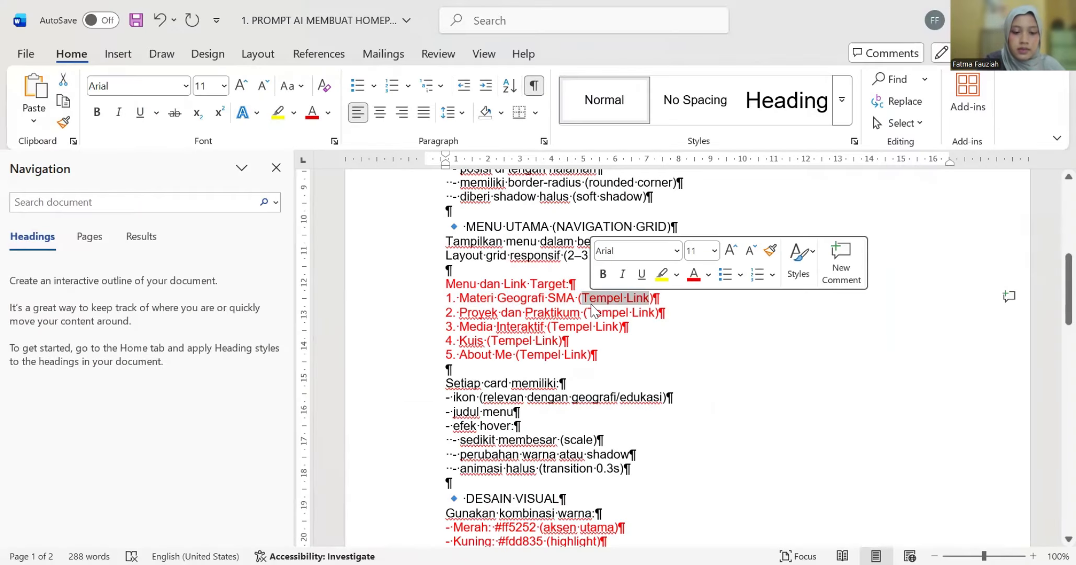
pyautogui.hotkey('ctrl', 'v')
pyautogui.hotkey('ctrl', 'z')
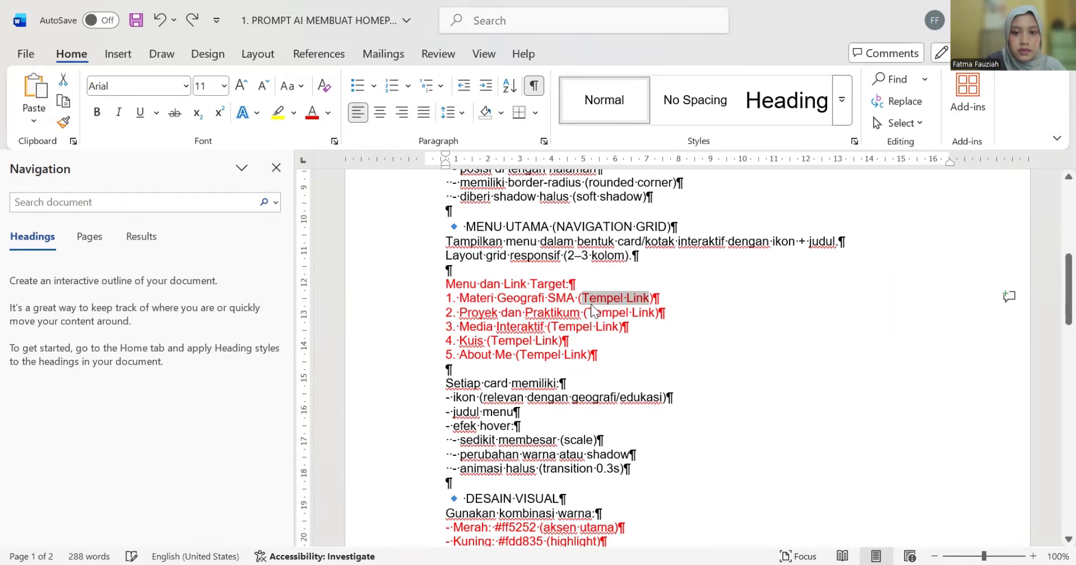
pyautogui.rightClick(592, 304)
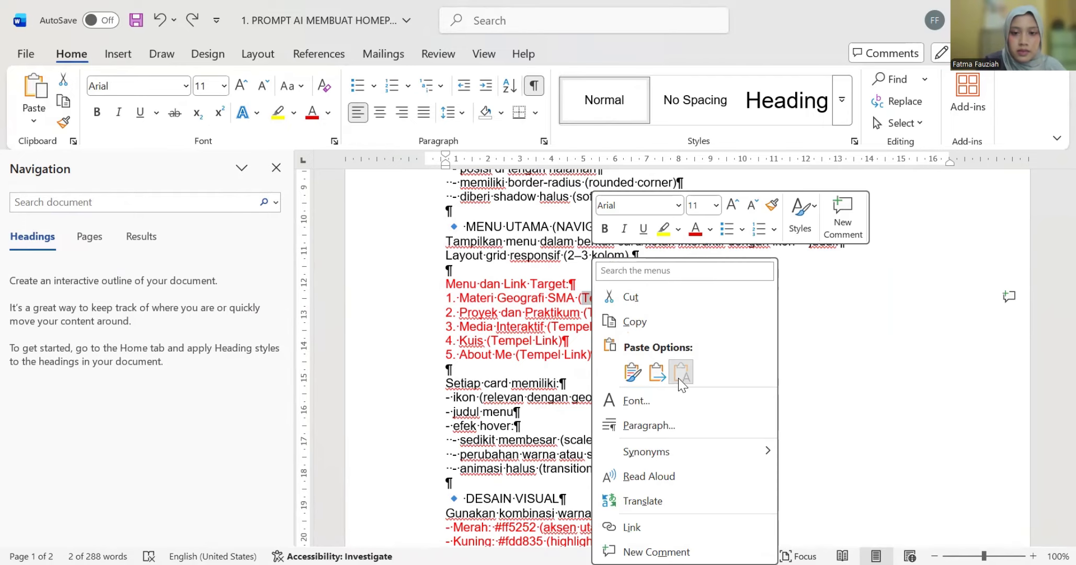
pyautogui.click(681, 372)
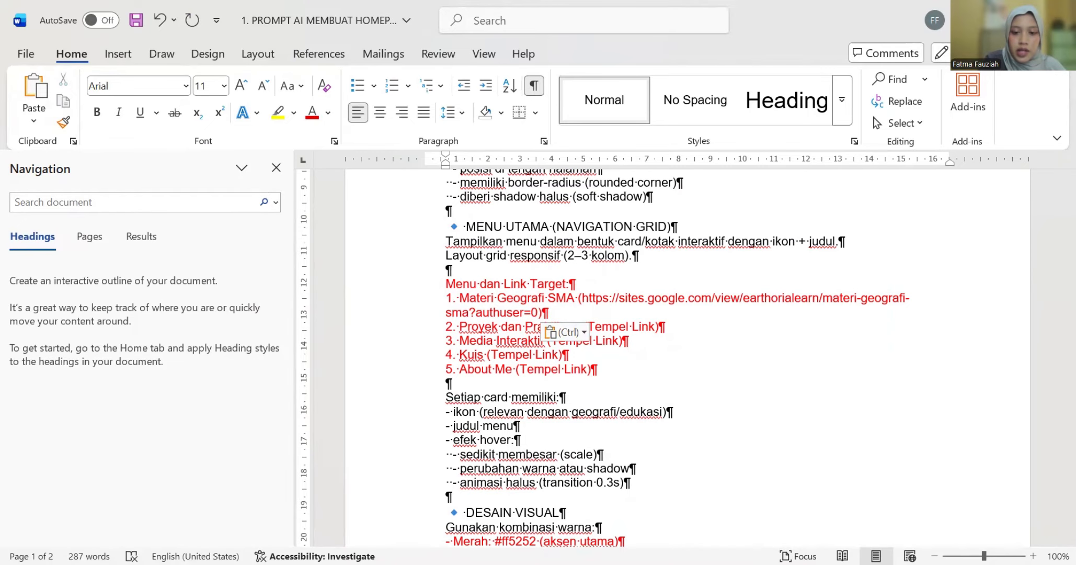
# - Replace item 2's Tempel Link with the Proyek dan Praktikum page URL as plain text
pyautogui.hotkey('alt', 'Tab')
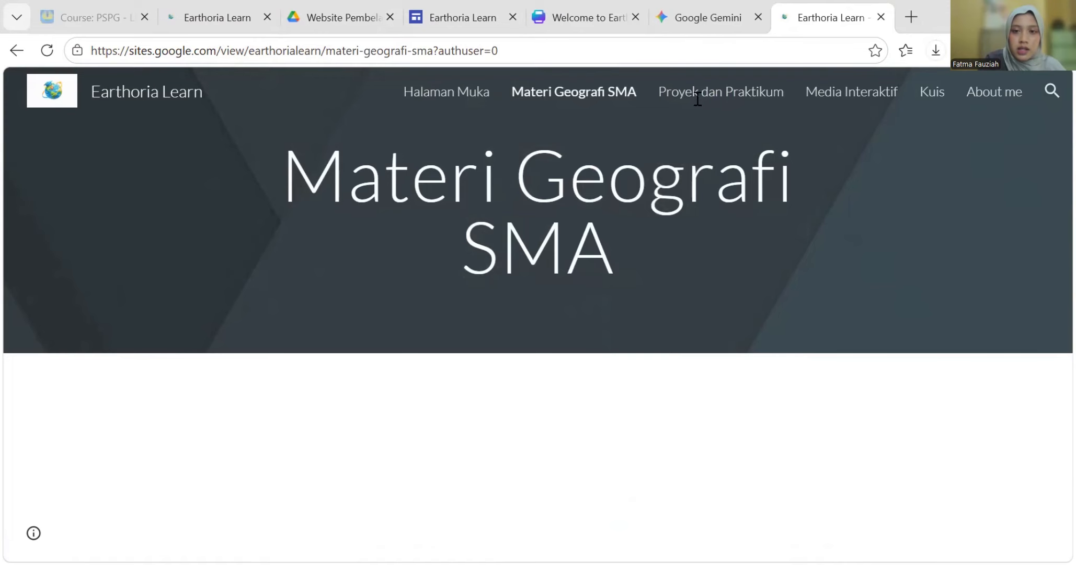
pyautogui.moveTo(697, 99); pyautogui.dragTo(696, 97)
pyautogui.click(676, 87)
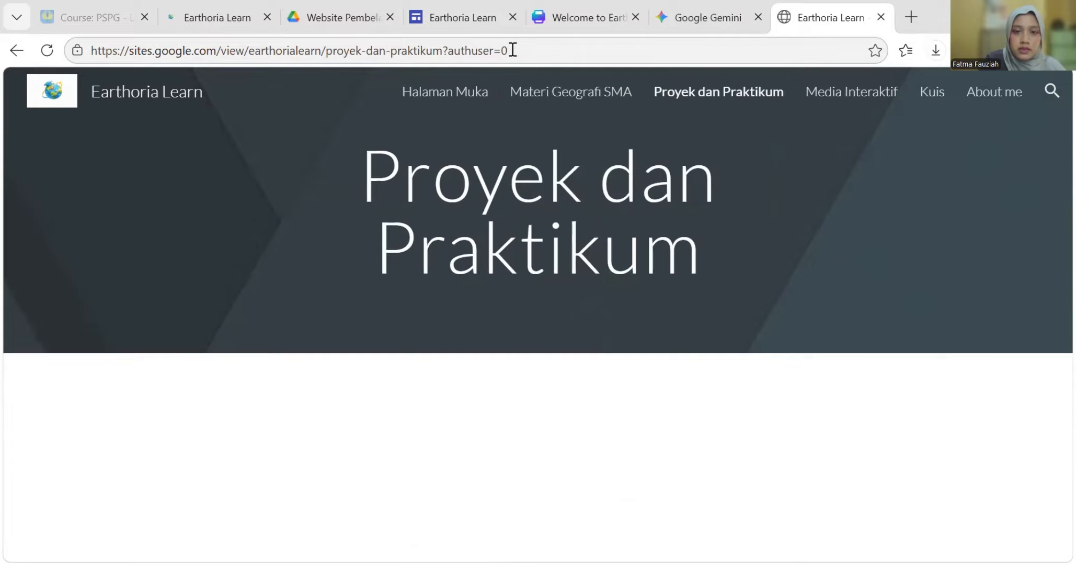
pyautogui.moveTo(513, 50); pyautogui.dragTo(67, 51)
pyautogui.press('super+c')
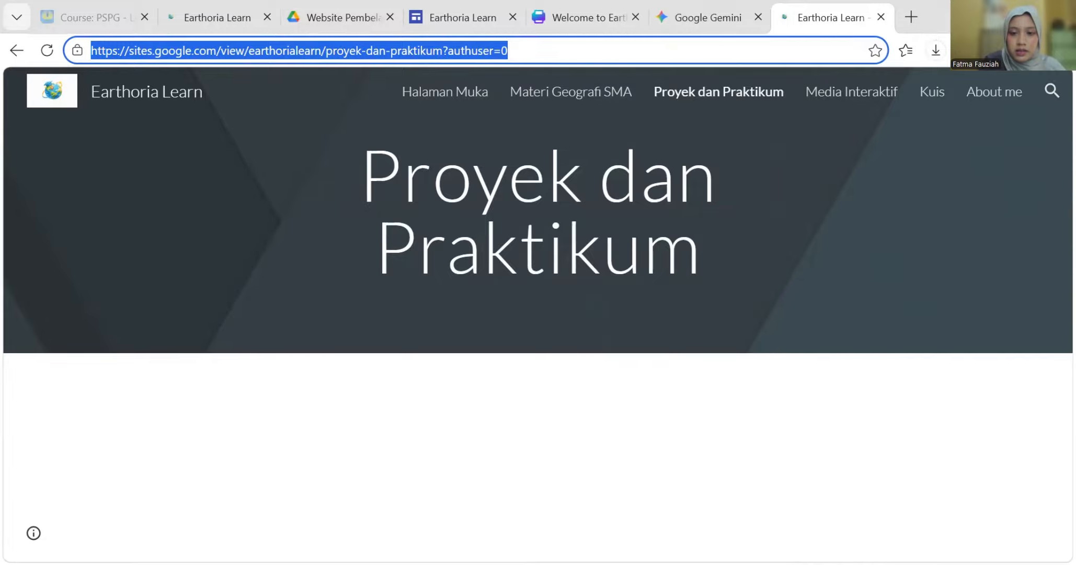
pyautogui.hotkey('alt', 'Tab')
pyautogui.moveTo(654, 326); pyautogui.dragTo(605, 326)
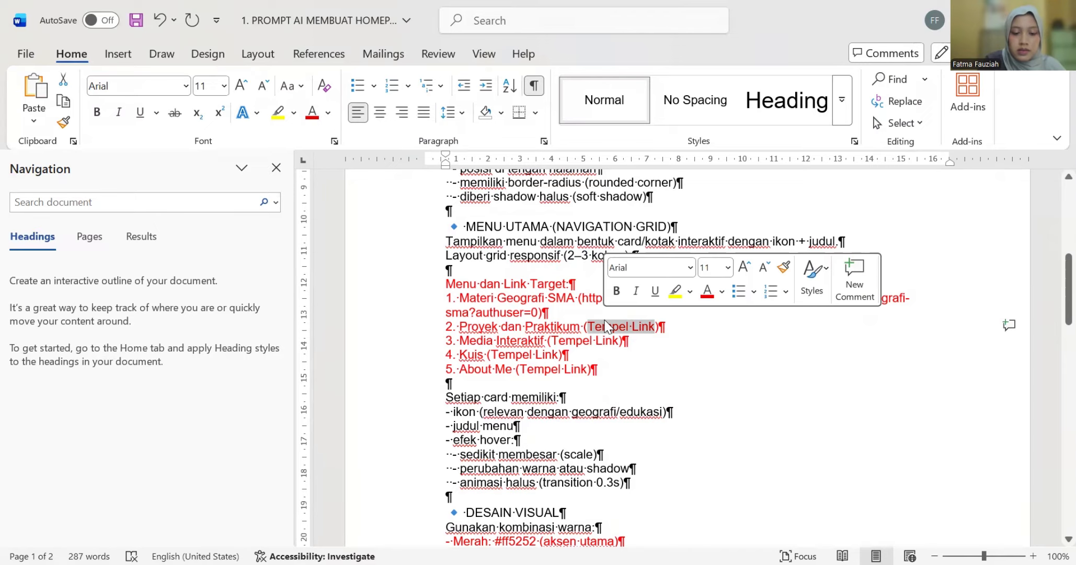
pyautogui.hotkey('ctrl', 'v')
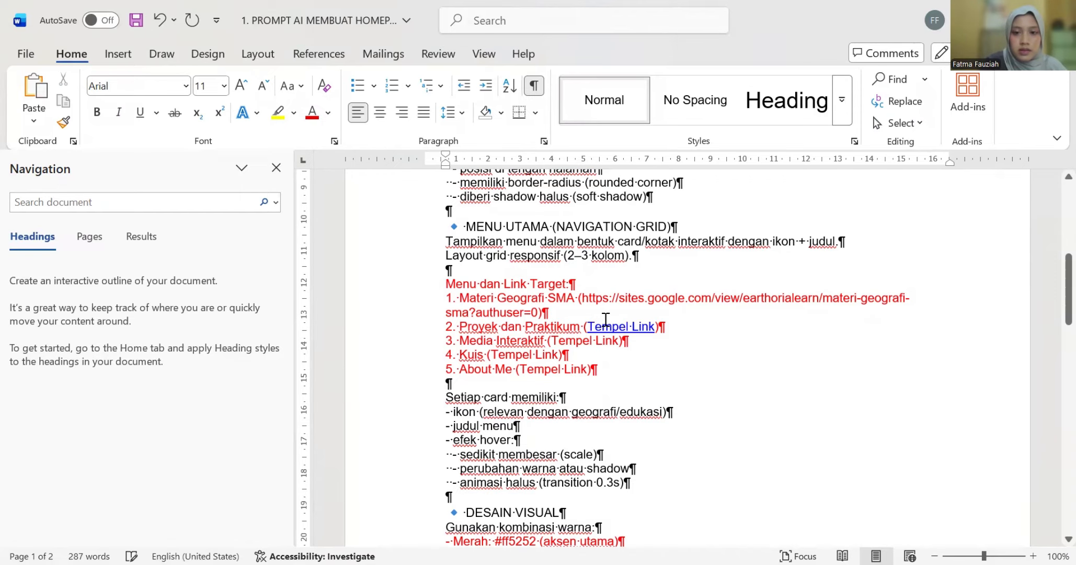
pyautogui.rightClick(631, 333)
pyautogui.click(718, 135)
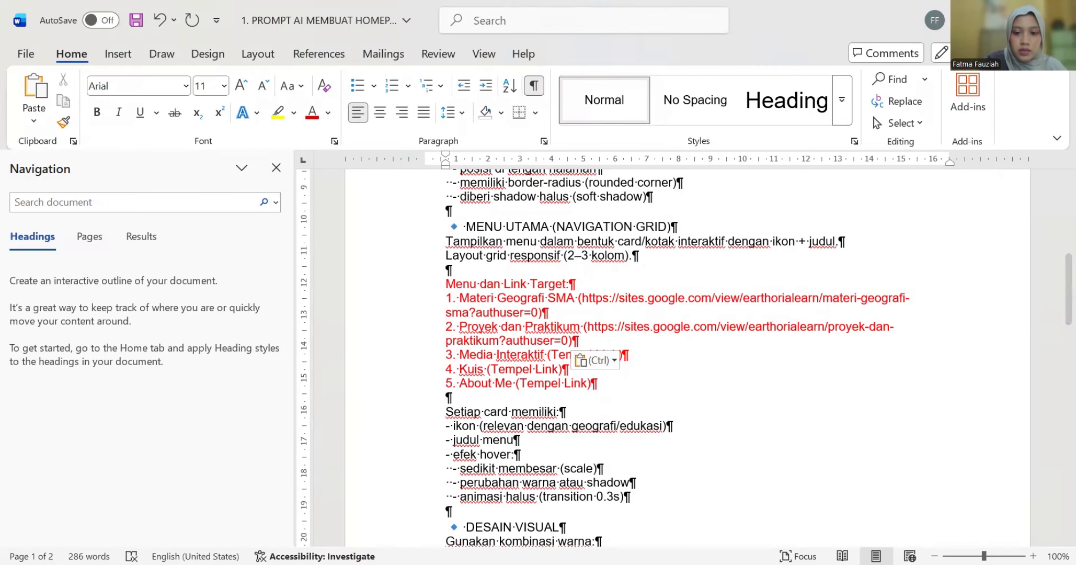
pyautogui.hotkey('alt', 'Tab')
pyautogui.click(818, 96)
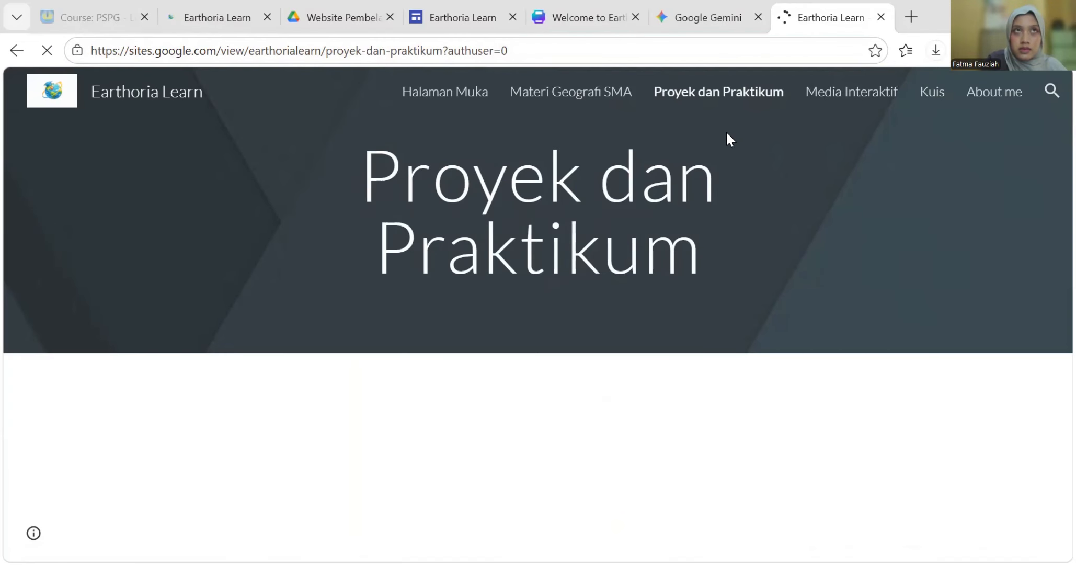
# - Replace item 3's Tempel Link with the Media Interaktif page URL as plain text
pyautogui.click(310, 51)
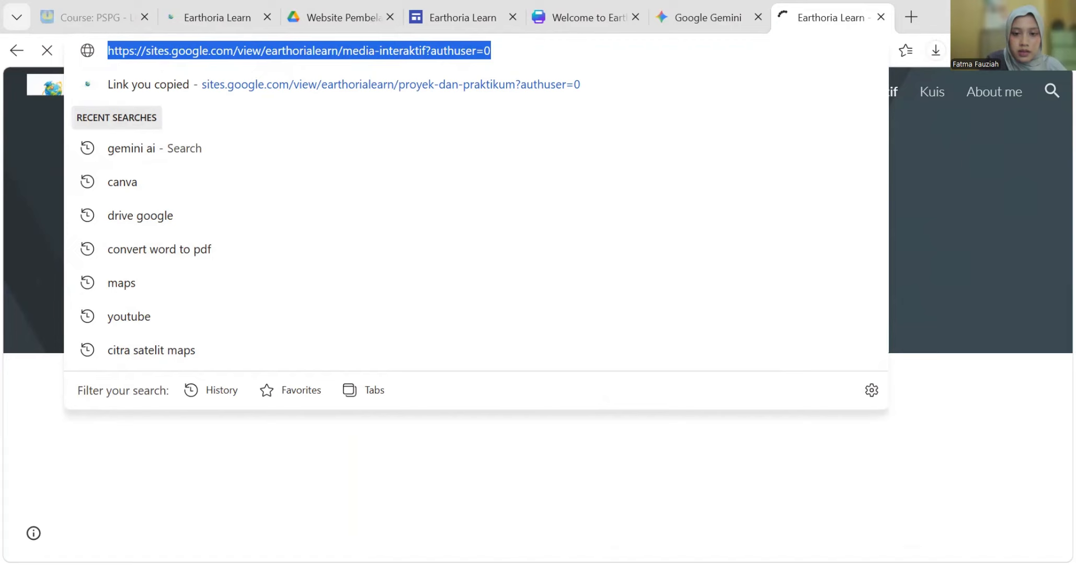
pyautogui.hotkey('ctrl', 'c')
pyautogui.hotkey('alt', 'Tab')
pyautogui.click(562, 354)
pyautogui.hotkey('ctrl', 'v')
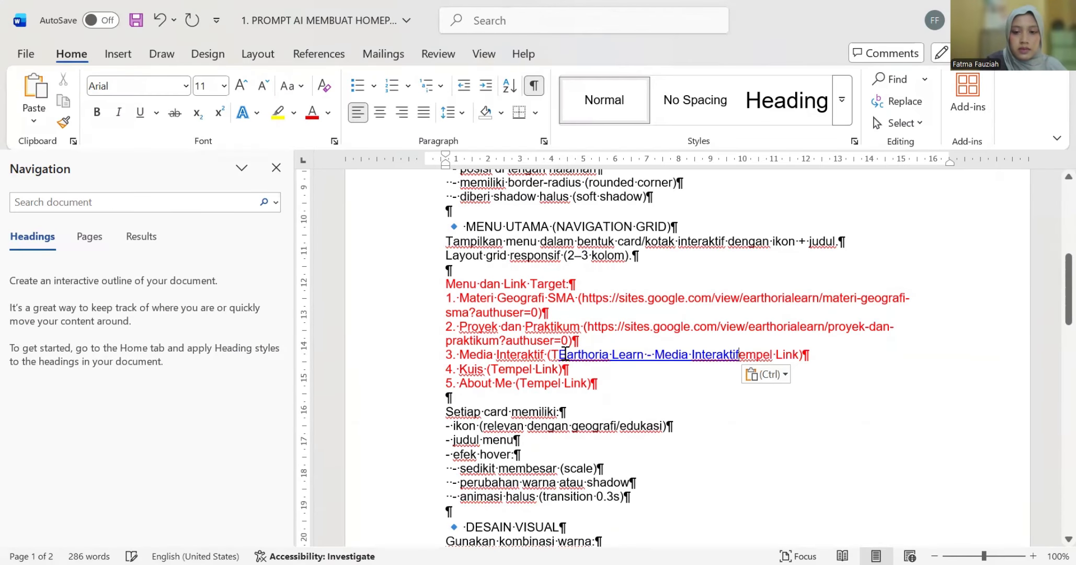
pyautogui.hotkey('ctrl', 'z')
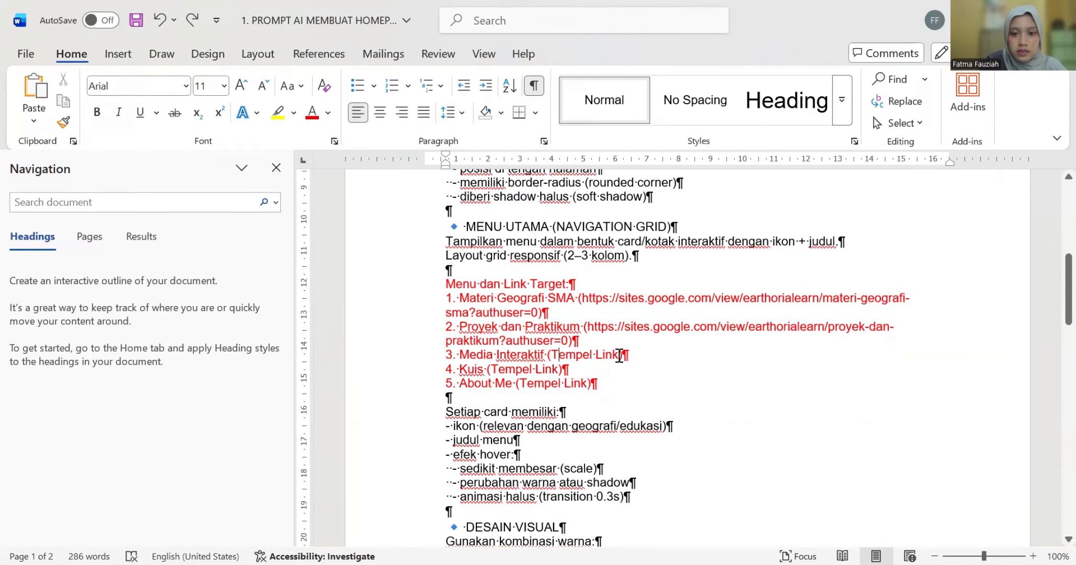
pyautogui.moveTo(619, 356); pyautogui.dragTo(553, 355)
pyautogui.rightClick(559, 353)
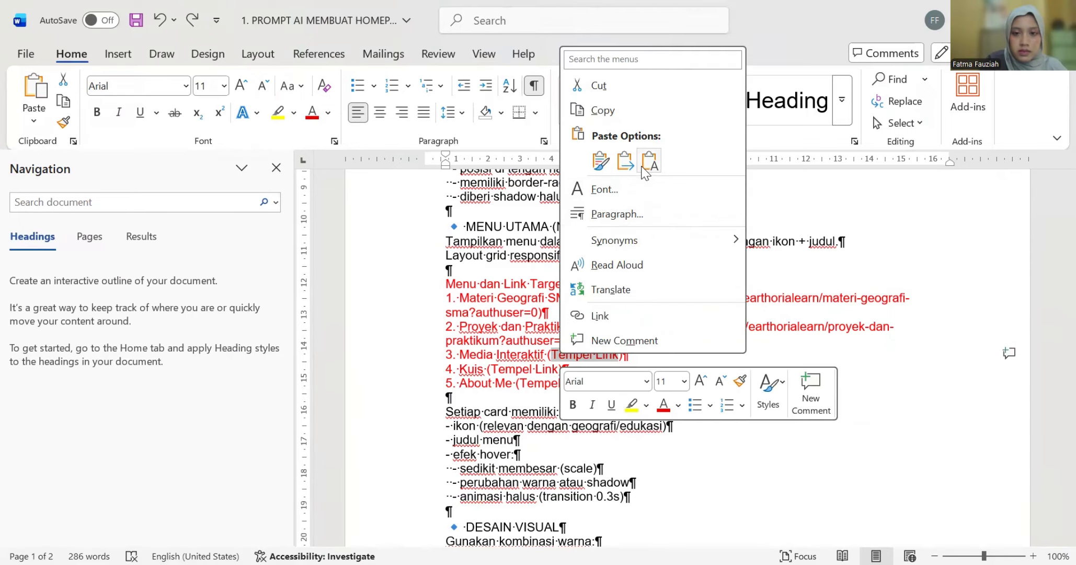
pyautogui.click(648, 162)
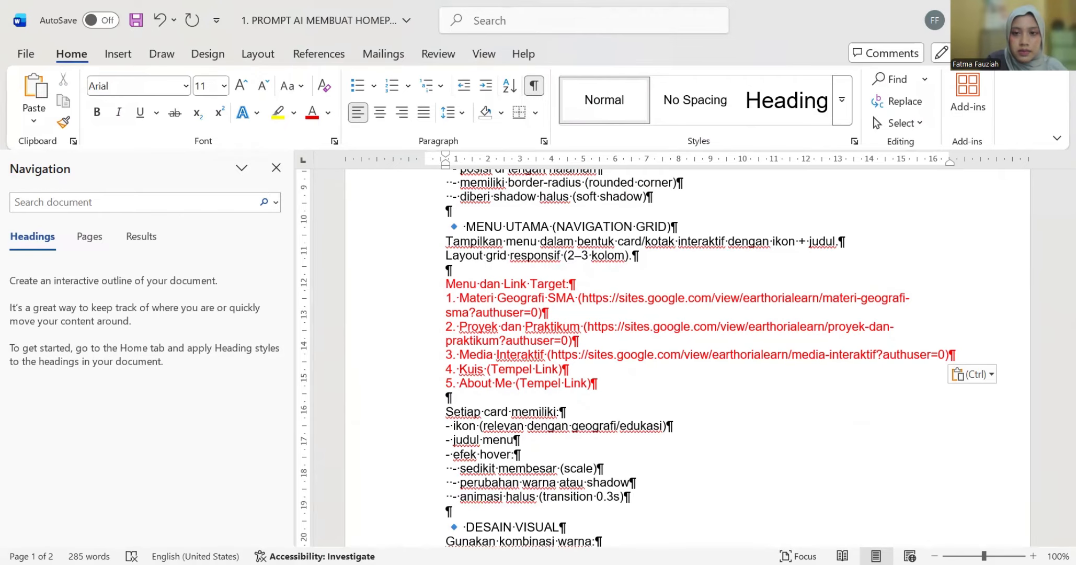
# - Replace item 4's Tempel Link with the Kuis page URL
pyautogui.hotkey('alt', 'Tab')
pyautogui.click(930, 94)
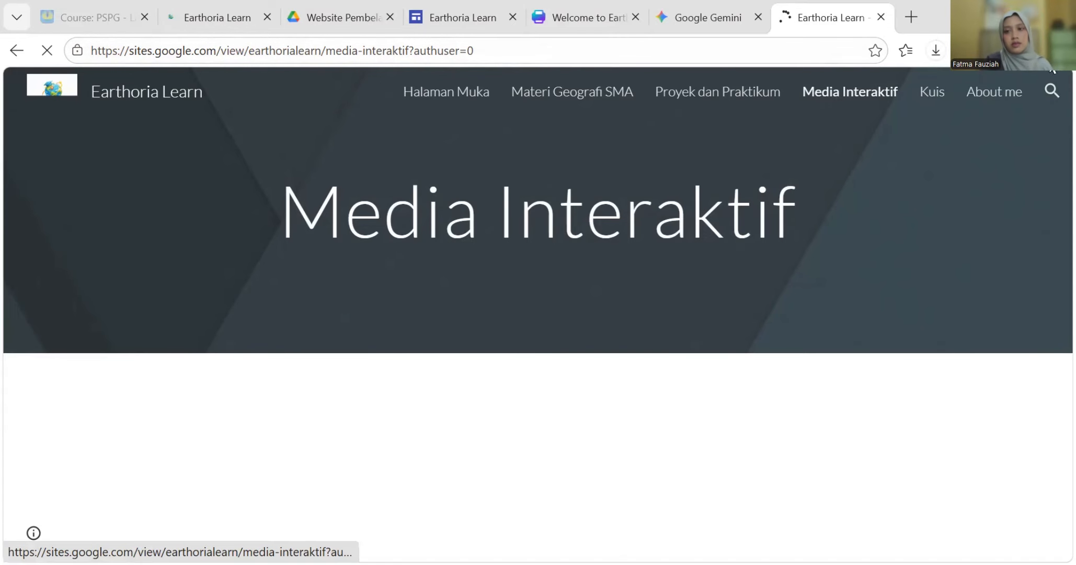
pyautogui.click(941, 94)
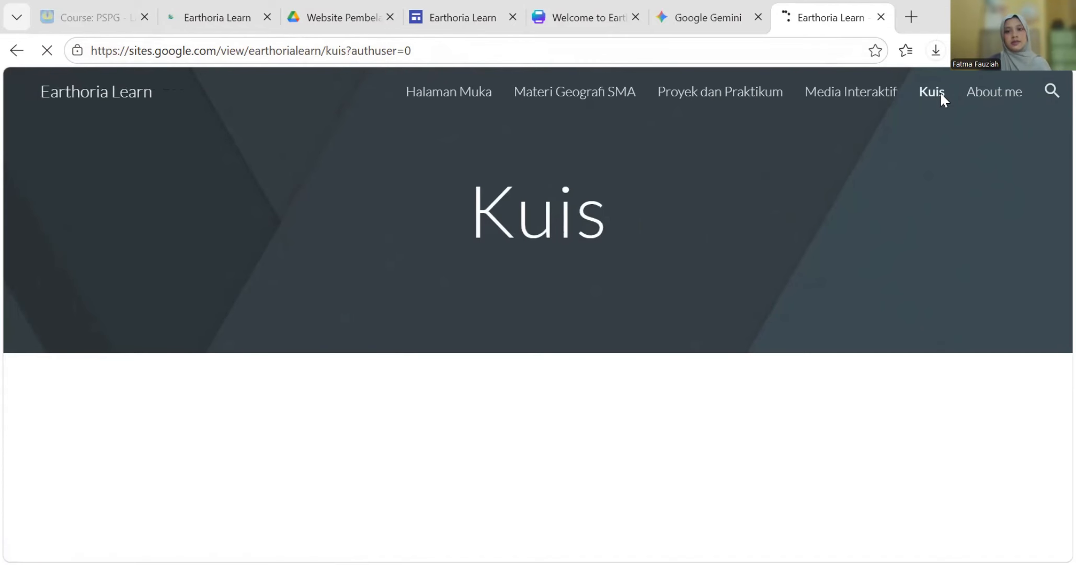
pyautogui.click(389, 51)
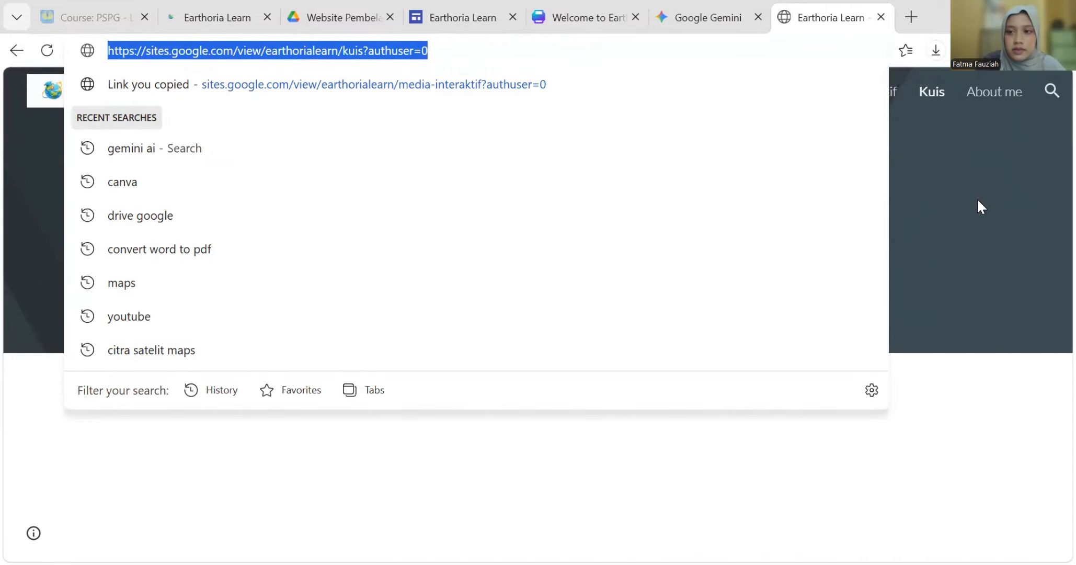
pyautogui.press('Return')
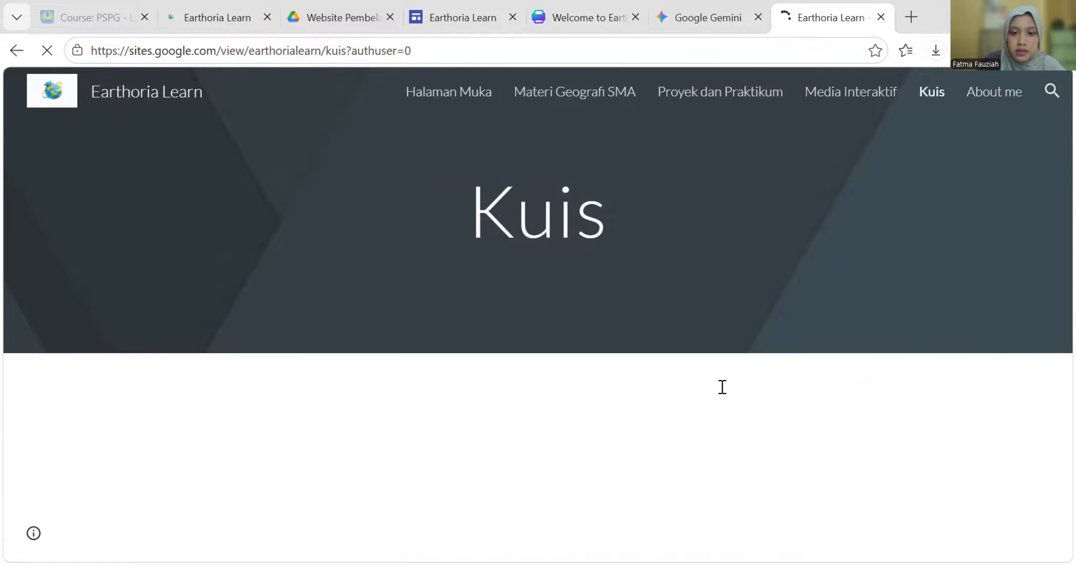
pyautogui.hotkey('alt', 'Tab')
pyautogui.moveTo(492, 369); pyautogui.dragTo(558, 370)
pyautogui.rightClick(545, 372)
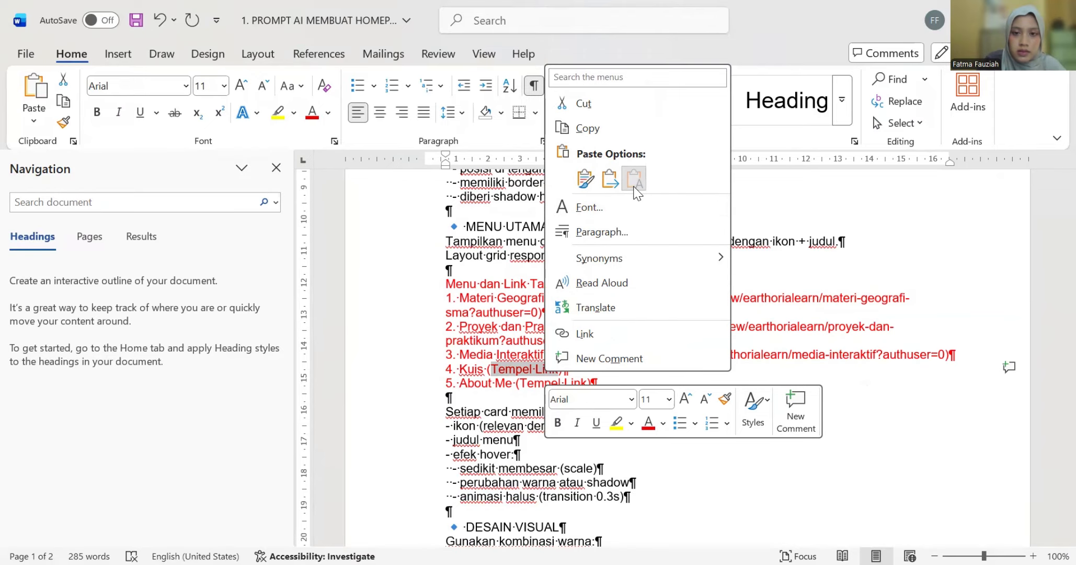
pyautogui.hotkey('ctrl', 'v')
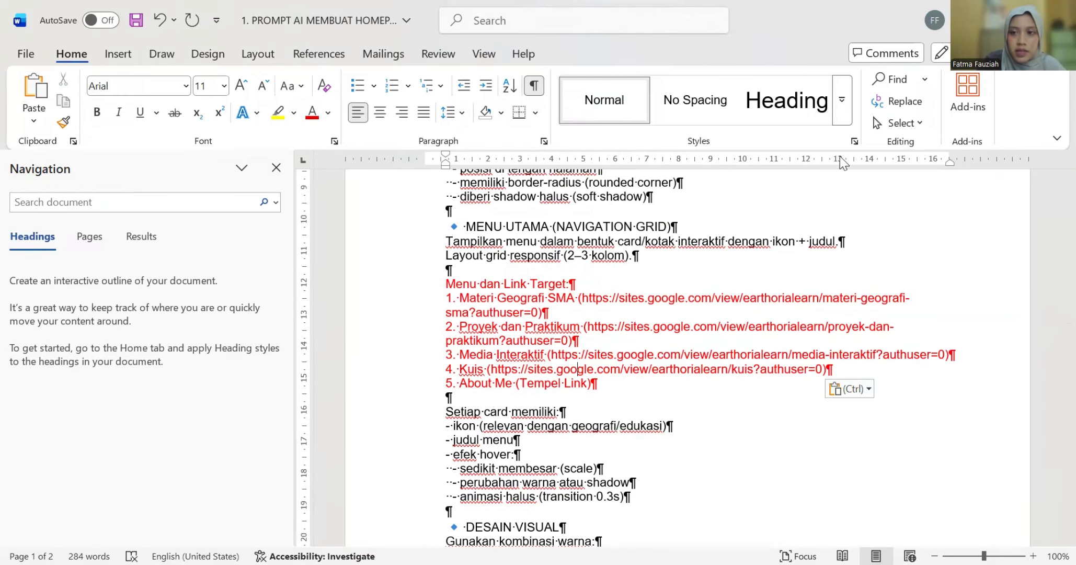
# - Replace item 5's Tempel Link with the About me page URL as plain text
pyautogui.hotkey('alt', 'Tab')
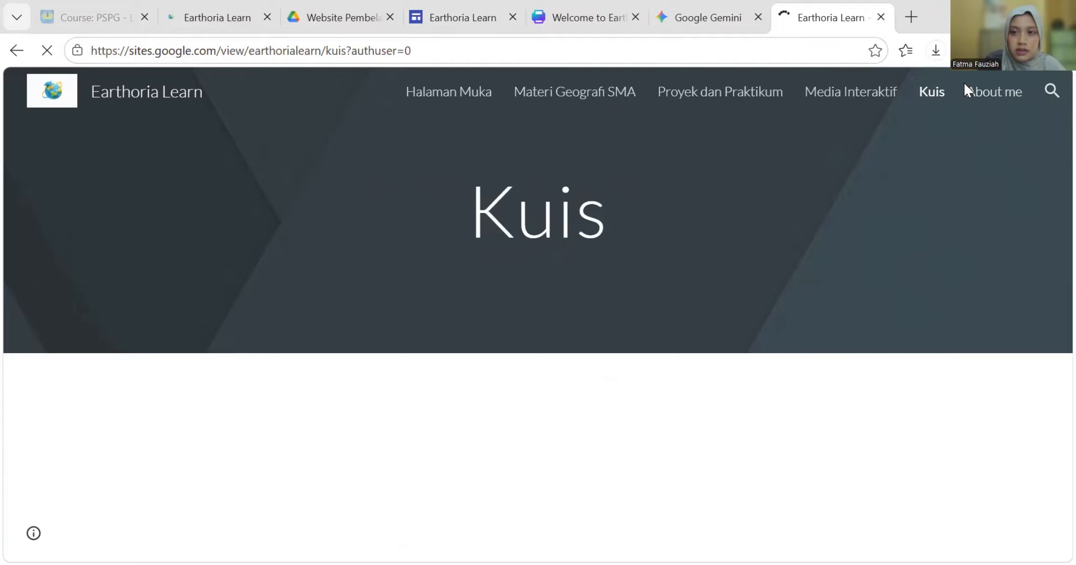
pyautogui.click(994, 100)
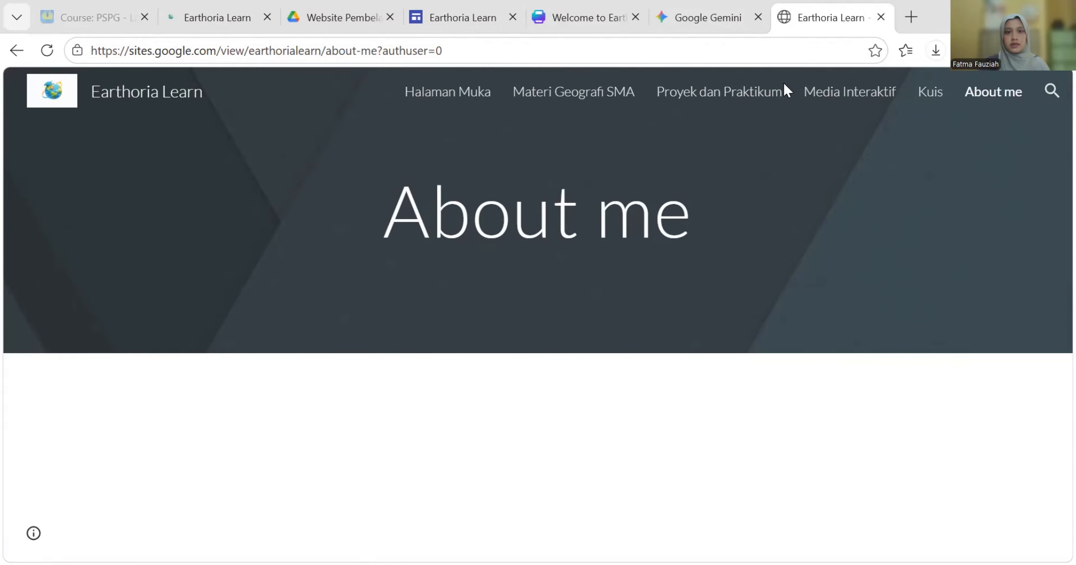
pyautogui.click(309, 51)
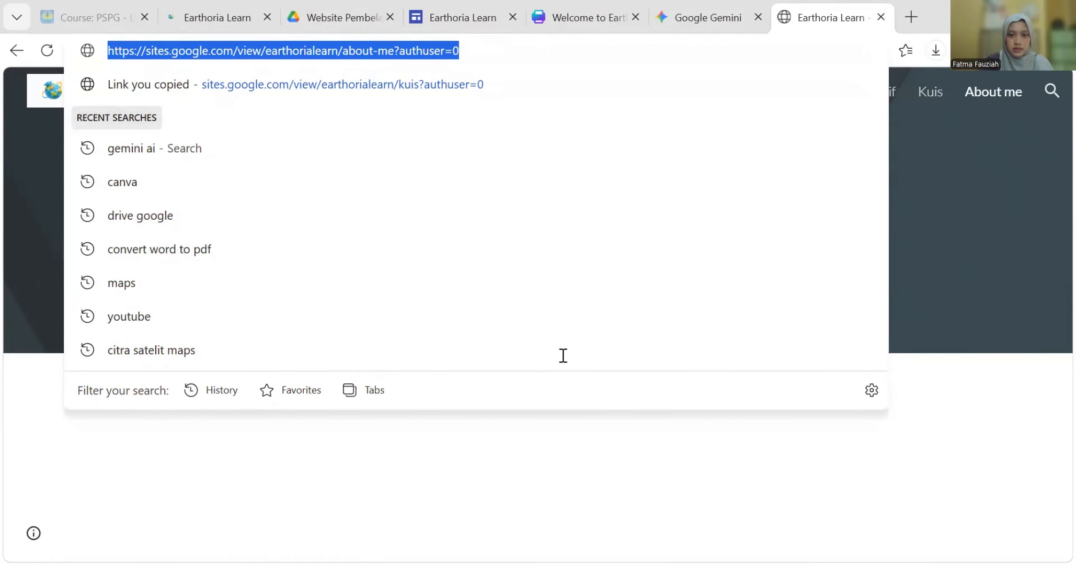
pyautogui.hotkey('alt', 'Tab')
pyautogui.moveTo(520, 383); pyautogui.dragTo(582, 393)
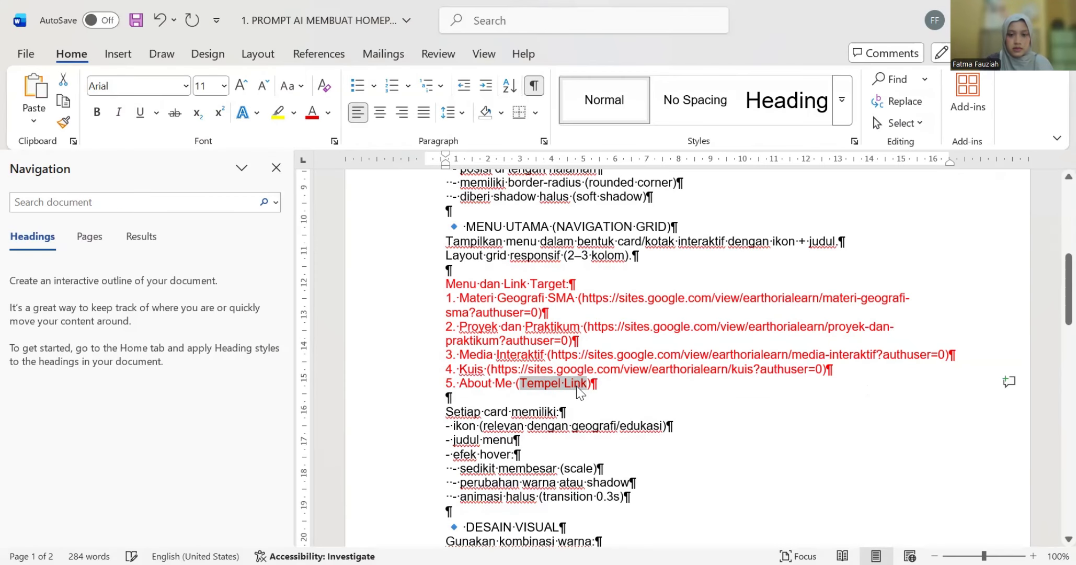
pyautogui.rightClick(580, 393)
pyautogui.click(666, 194)
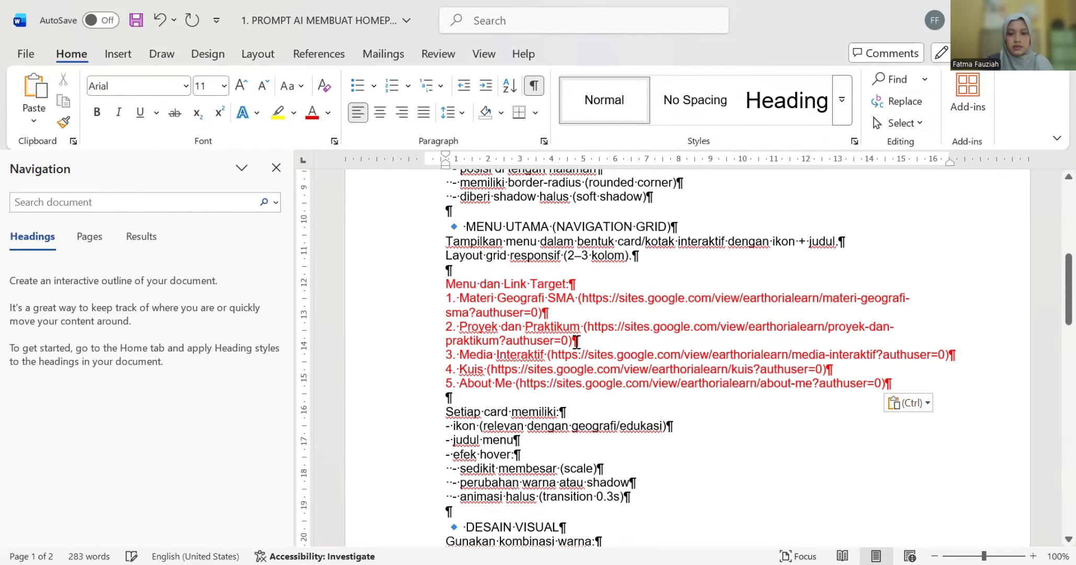
# - Replace the footer's ISI NAMA ANDA placeholder with the author's name
pyautogui.scroll(-3, 556, 345)
pyautogui.scroll(-2, 555, 345)
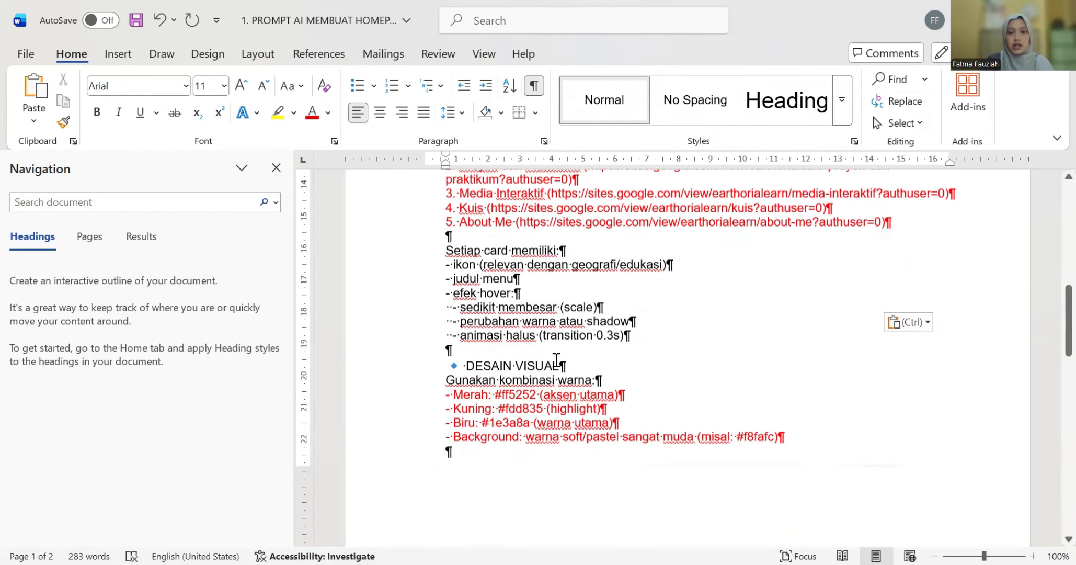
pyautogui.scroll(-5, 548, 366)
pyautogui.scroll(1, 548, 361)
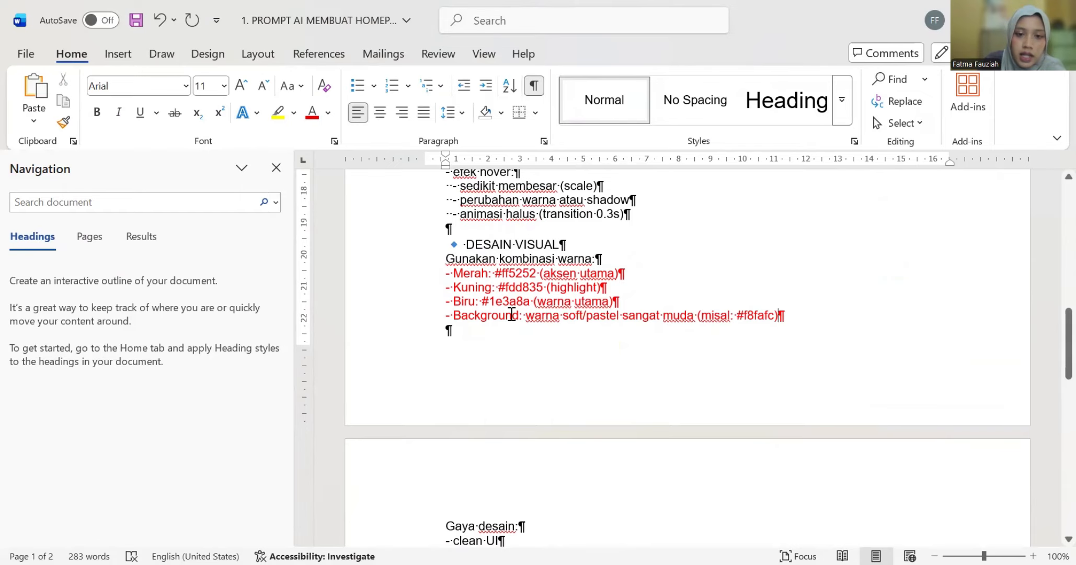
pyautogui.scroll(-1, 550, 288)
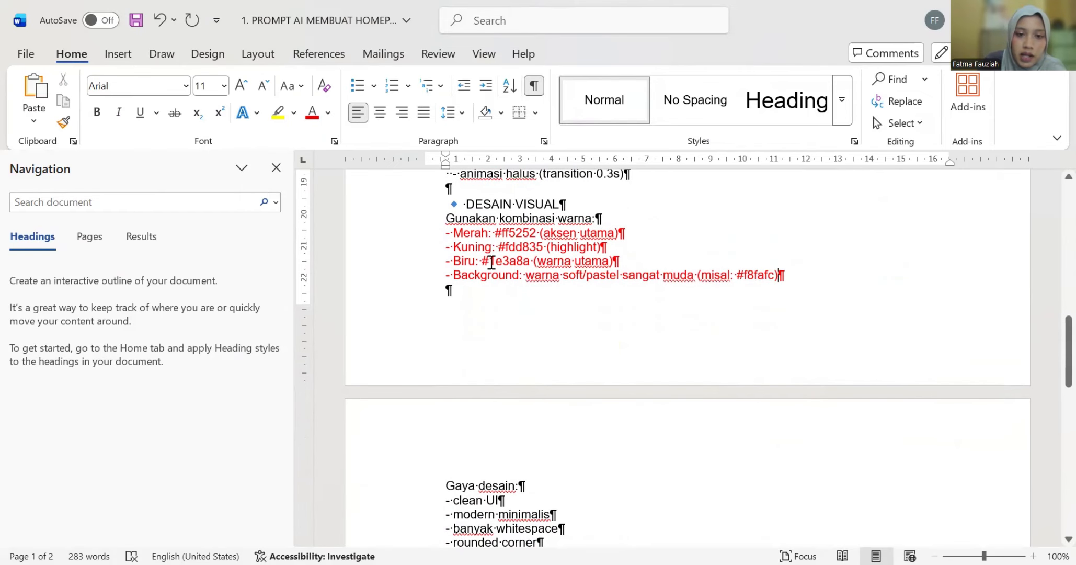
pyautogui.scroll(-1, 489, 345)
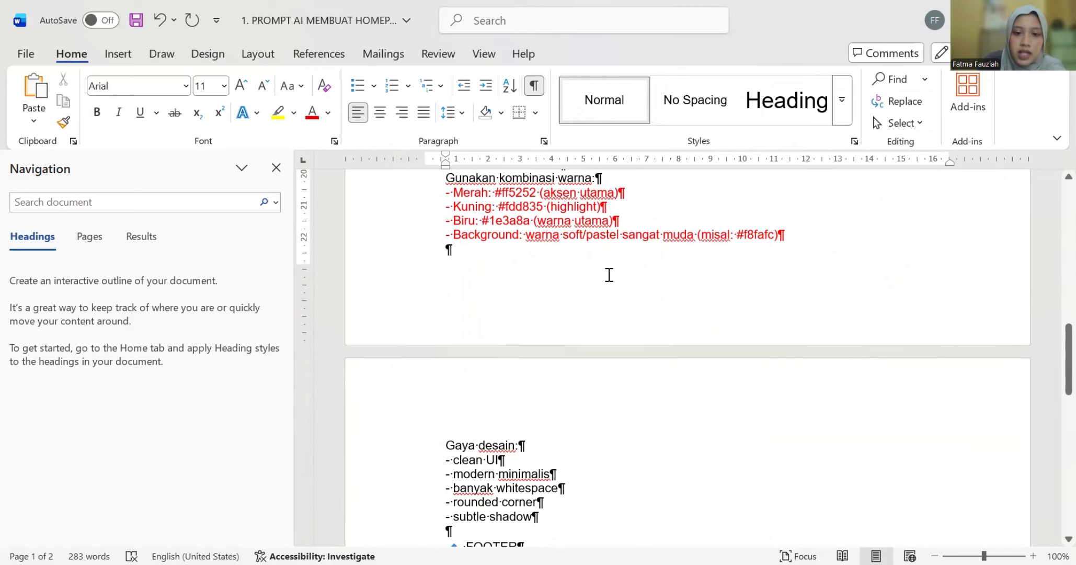
pyautogui.scroll(-5, 610, 346)
pyautogui.scroll(-1, 610, 347)
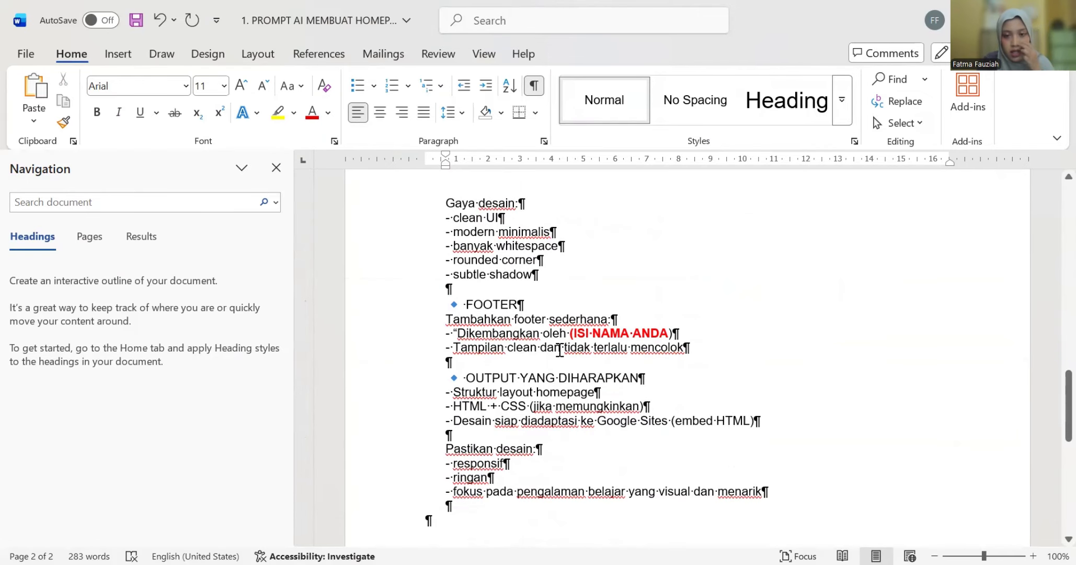
pyautogui.moveTo(669, 333); pyautogui.dragTo(572, 339)
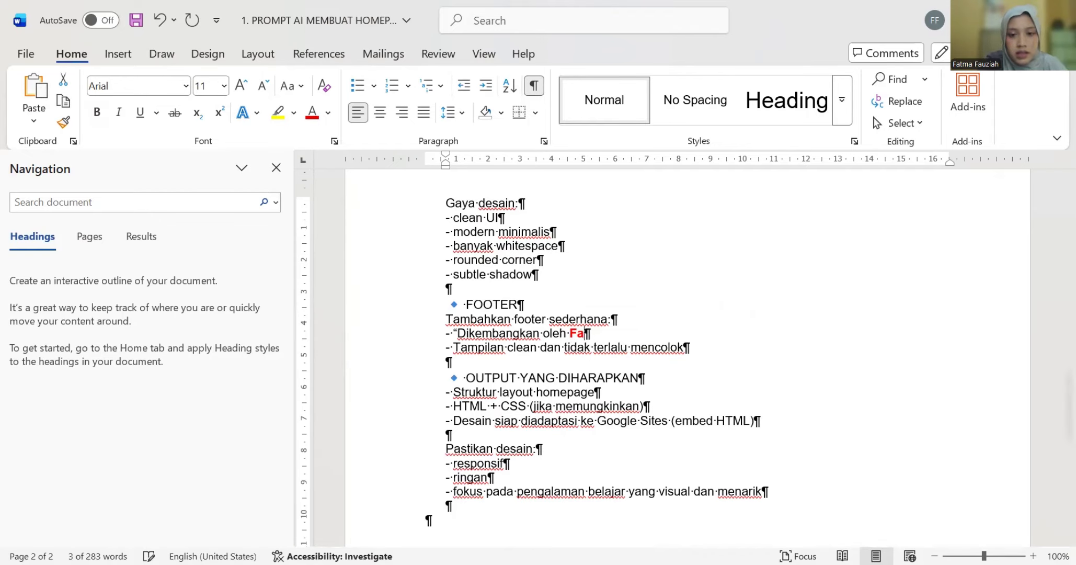
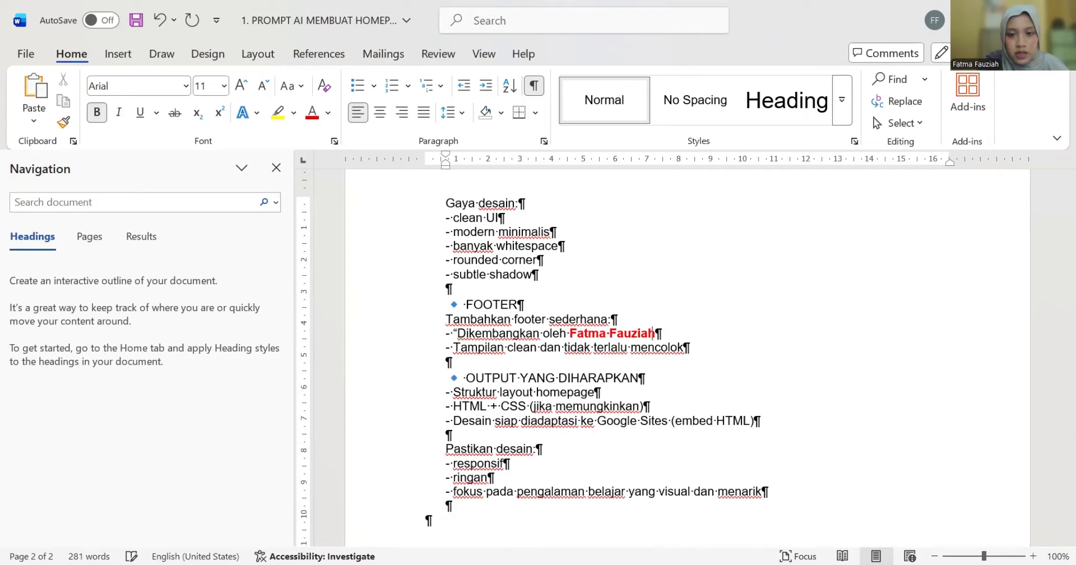
# - Select and copy the entire prompt, then switch to Google Gemini
pyautogui.scroll(-8, 612, 404)
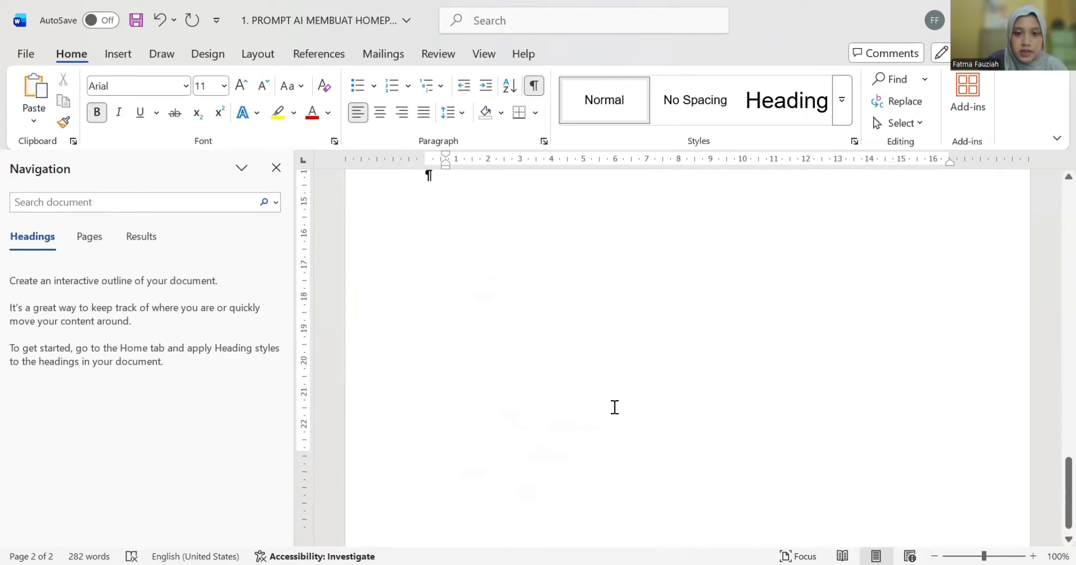
pyautogui.scroll(12, 628, 387)
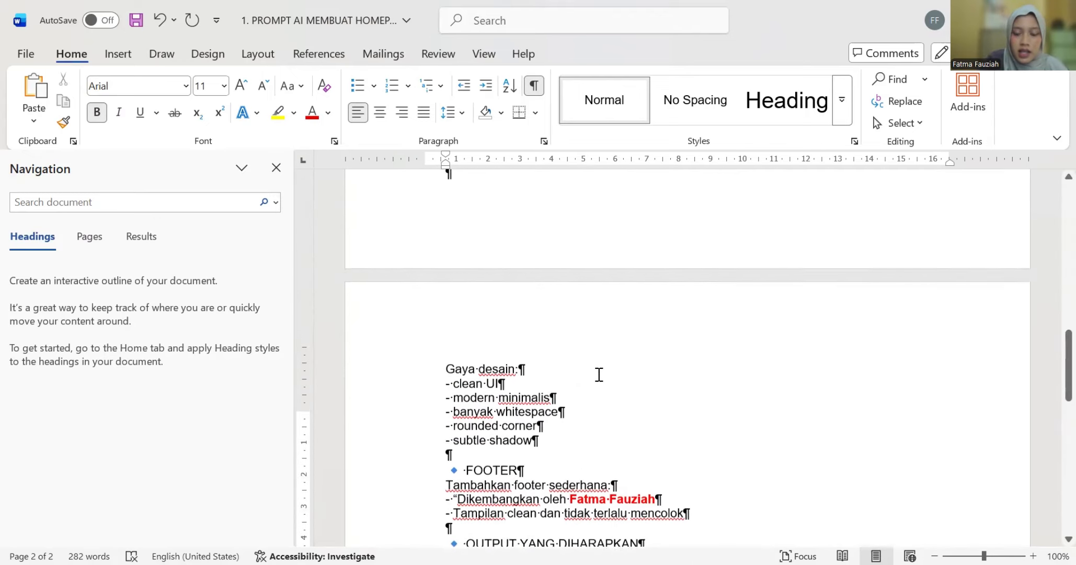
pyautogui.scroll(10, 597, 374)
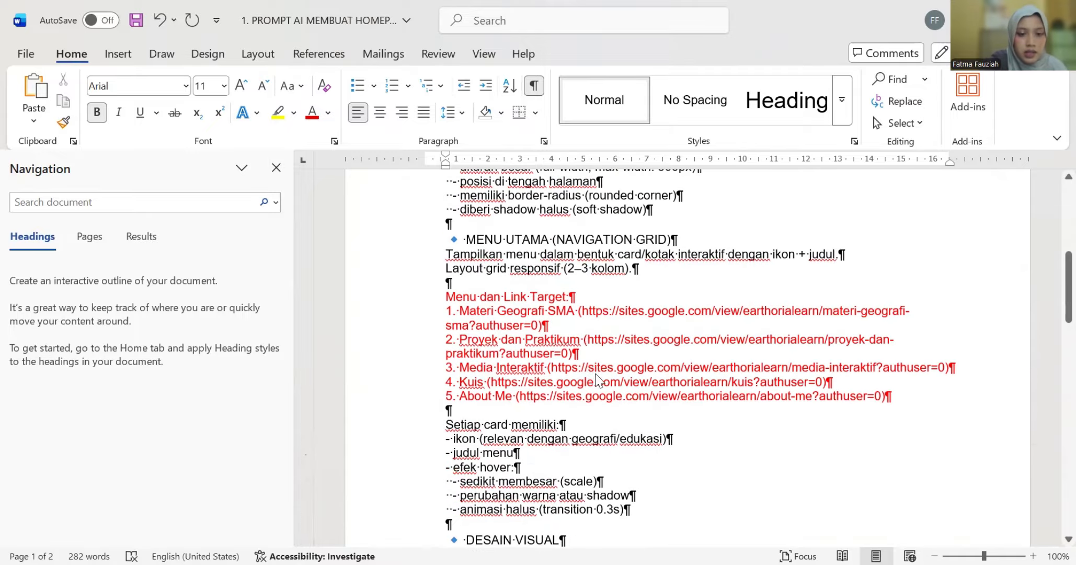
pyautogui.hotkey('ctrl', 'a')
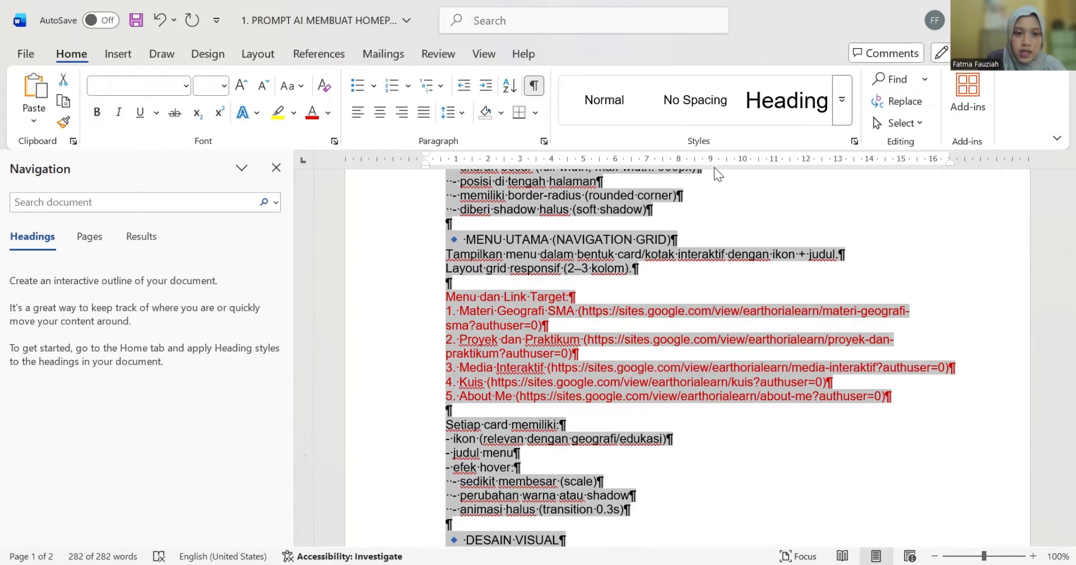
pyautogui.hotkey('alt', 'Tab')
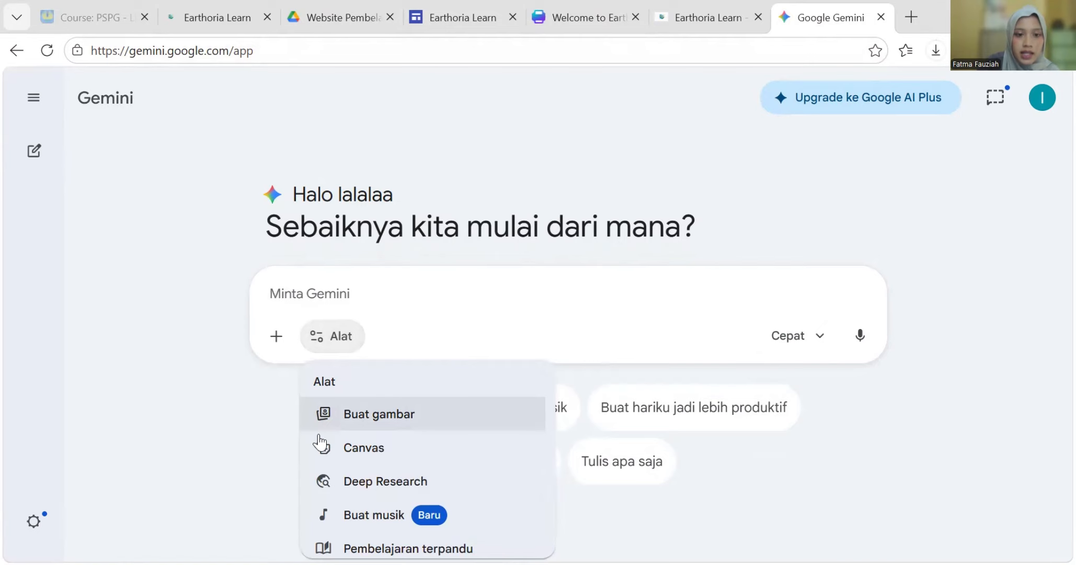
# - Enable Canvas, switch the Gemini model from Cepat to Pro, and focus the prompt box
pyautogui.click(312, 451)
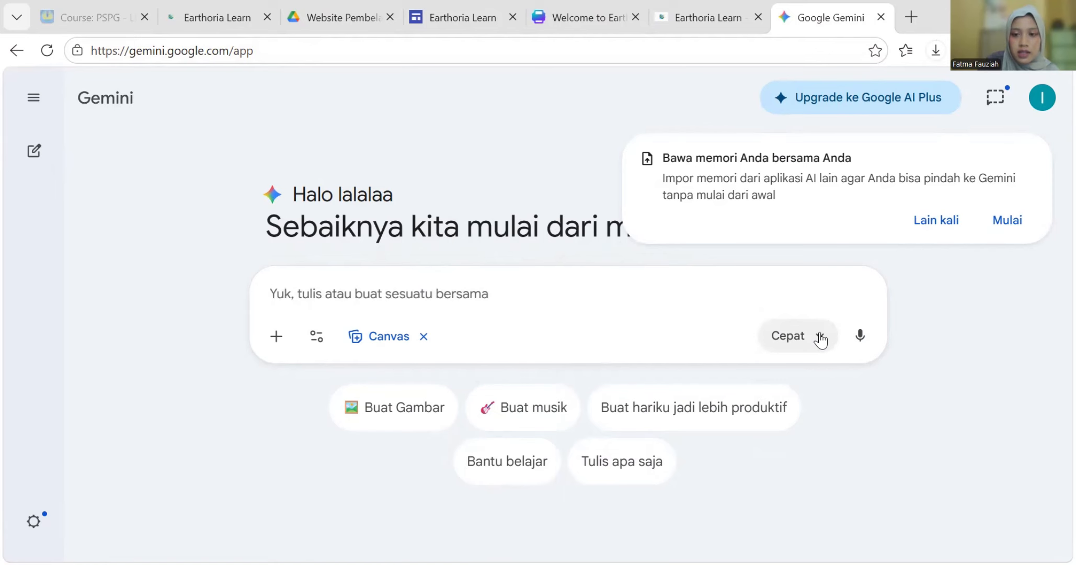
pyautogui.click(816, 338)
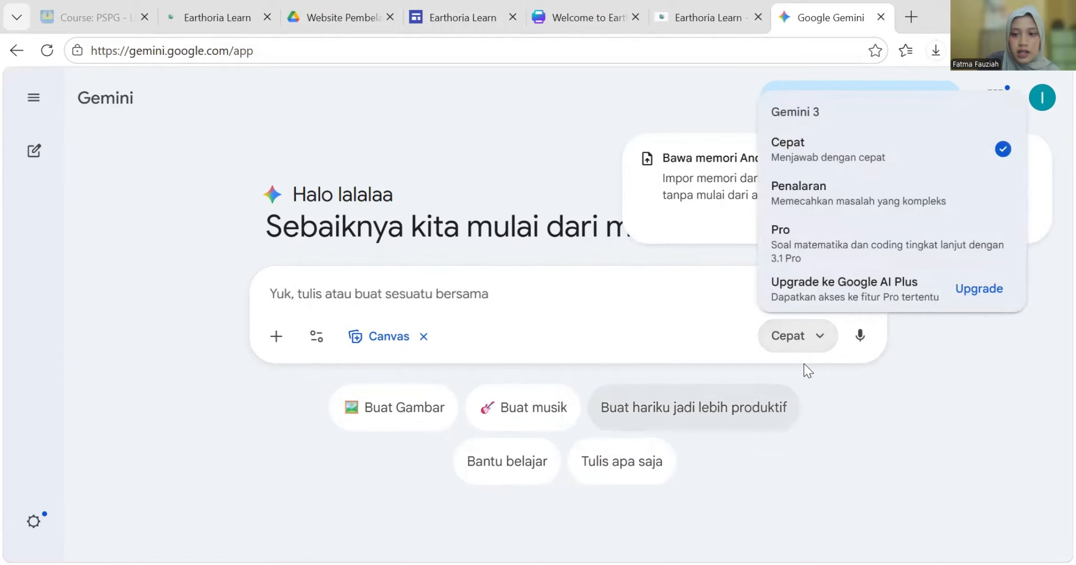
pyautogui.click(827, 256)
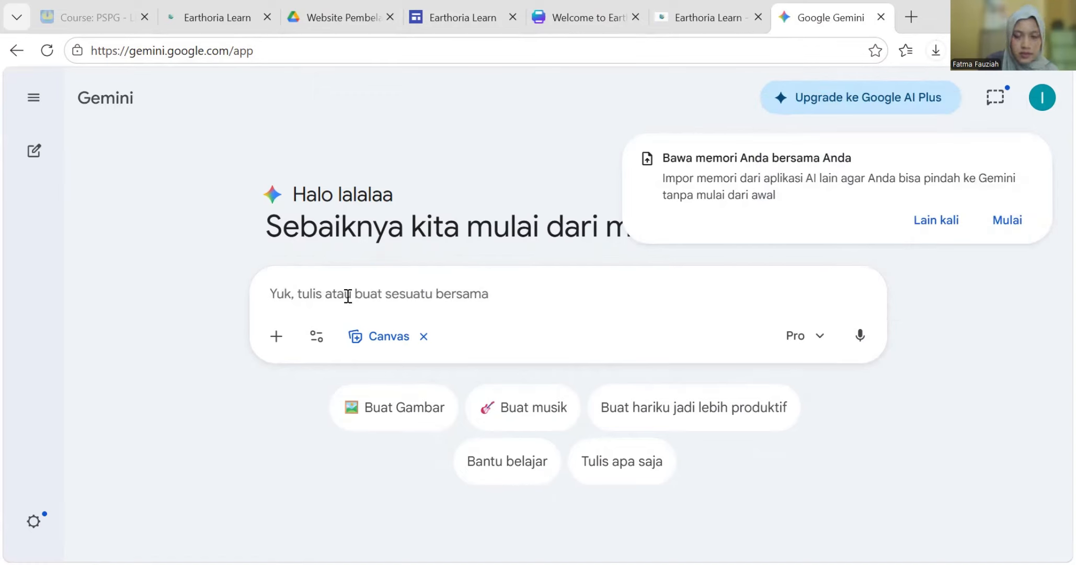
pyautogui.click(405, 309)
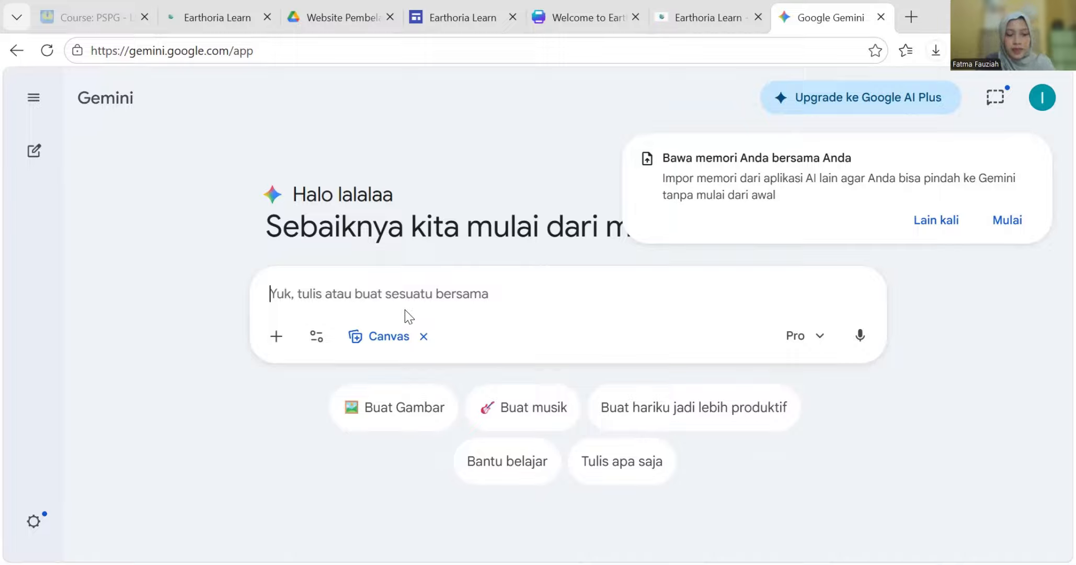
pyautogui.hotkey('ctrl', 'v')
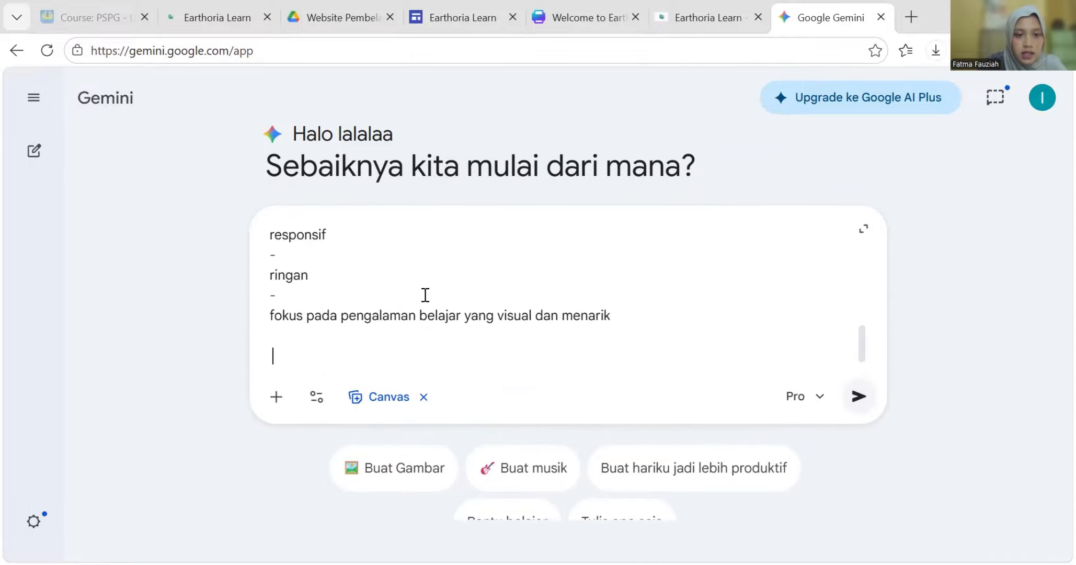
pyautogui.scroll(10, 401, 296)
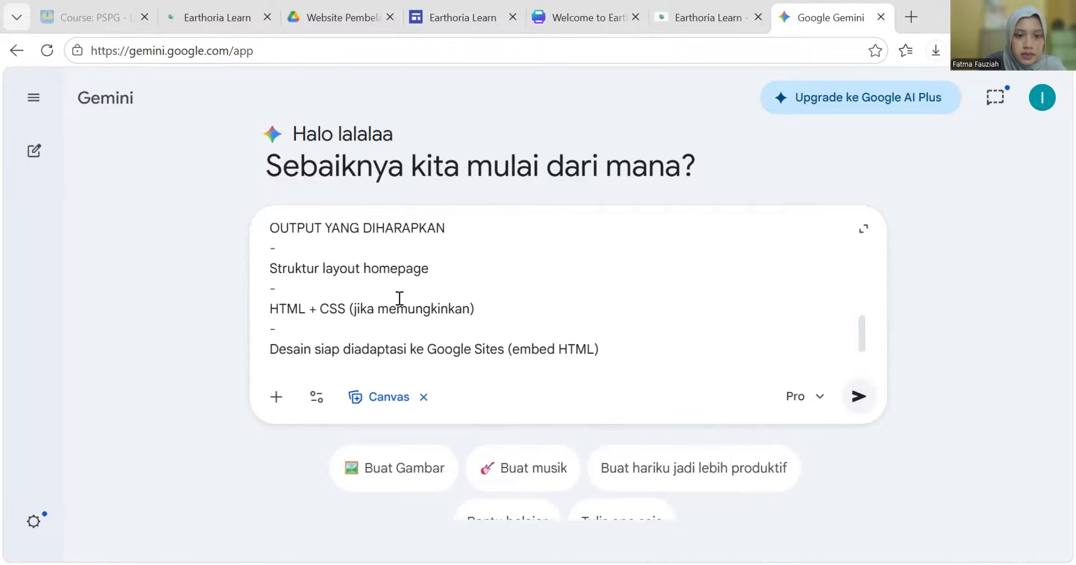
pyautogui.scroll(8, 400, 310)
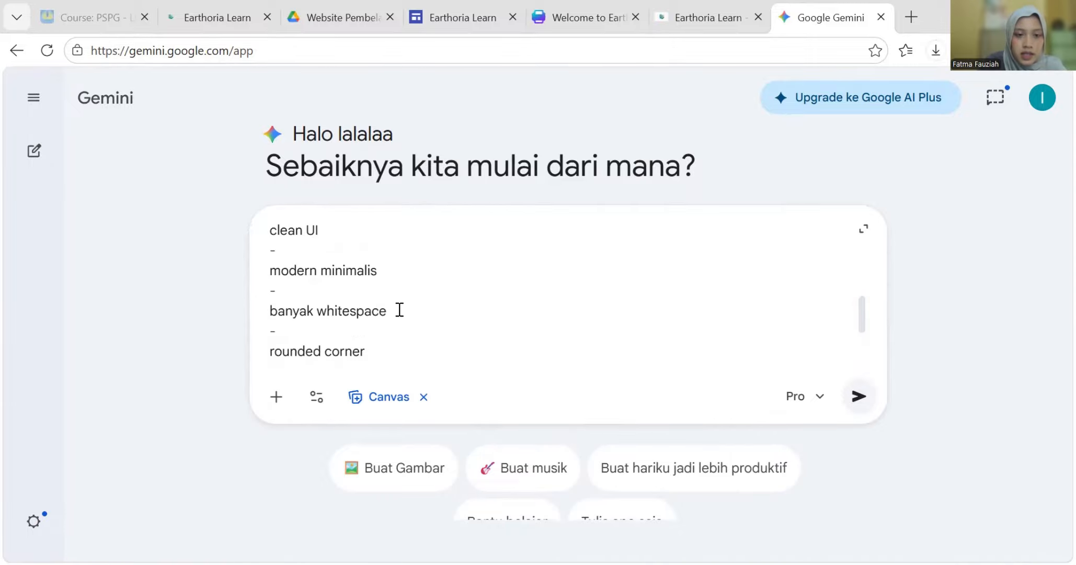
pyautogui.scroll(8, 365, 277)
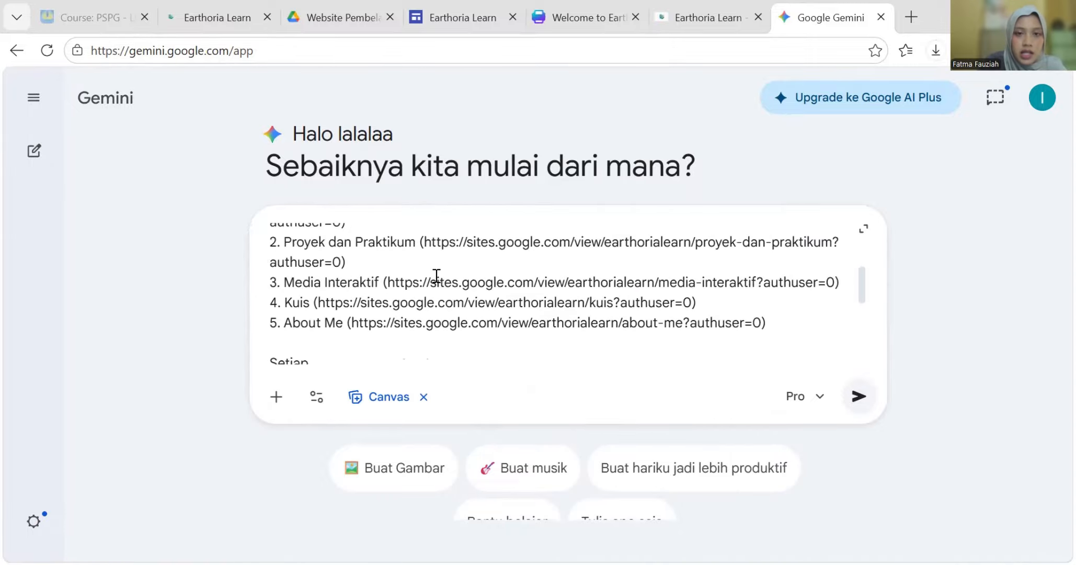
pyautogui.click(236, 7)
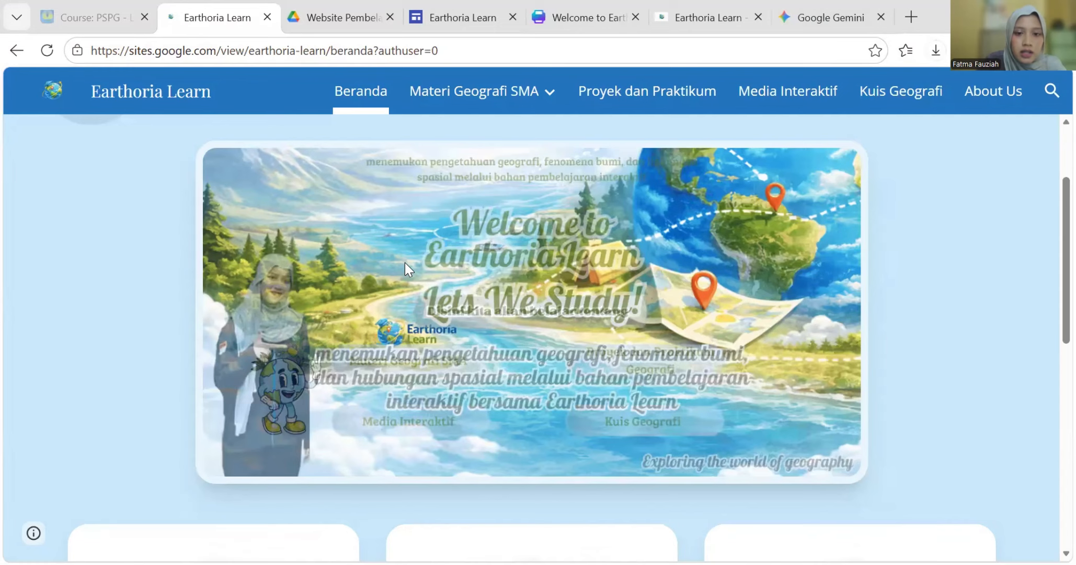
pyautogui.scroll(-10, 405, 267)
pyautogui.scroll(10, 406, 272)
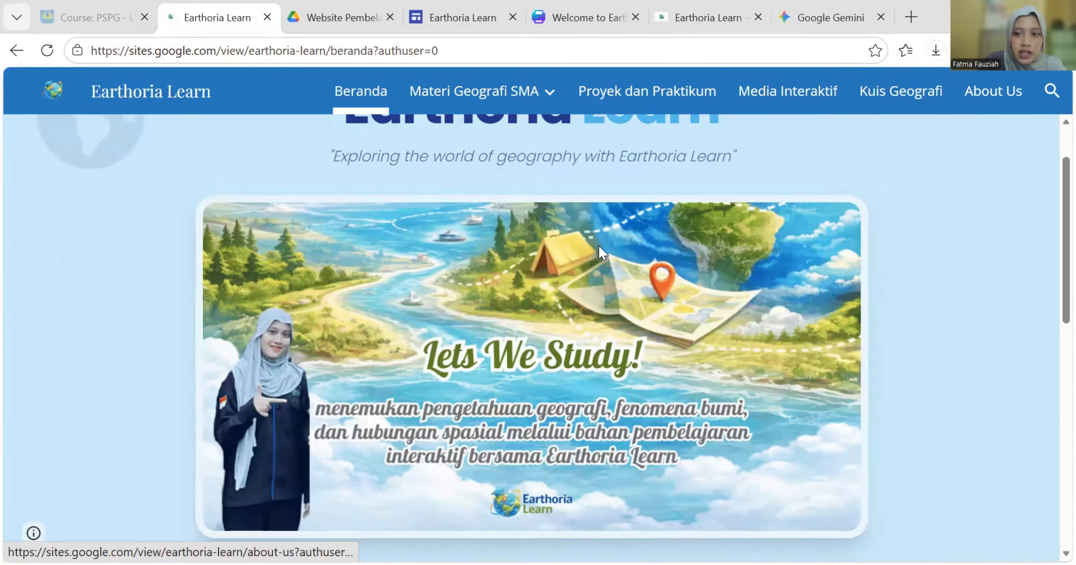
pyautogui.scroll(-10, 562, 345)
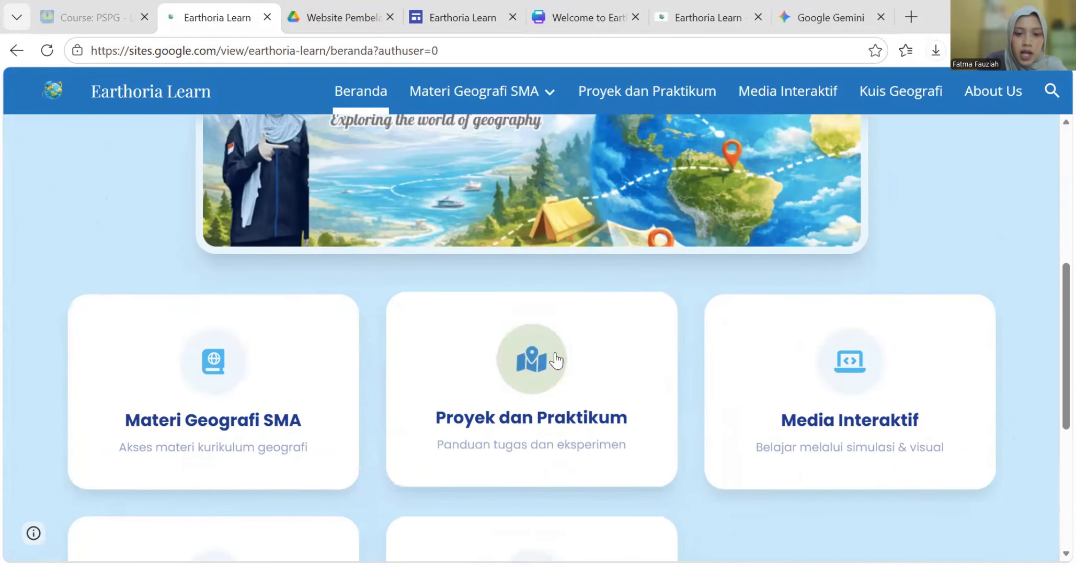
pyautogui.scroll(10, 685, 373)
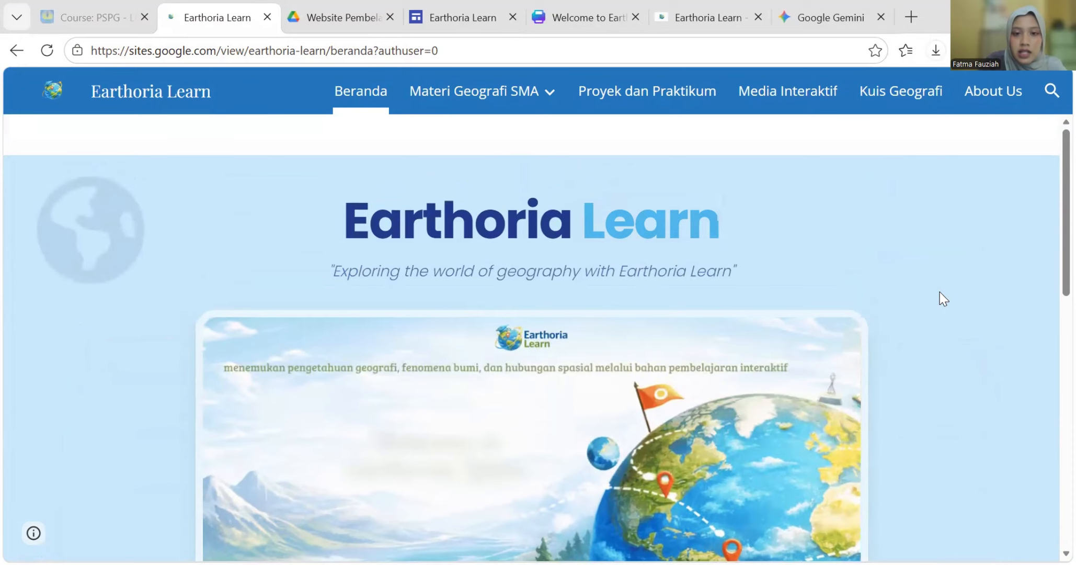
pyautogui.scroll(-10, 941, 293)
pyautogui.click(827, 18)
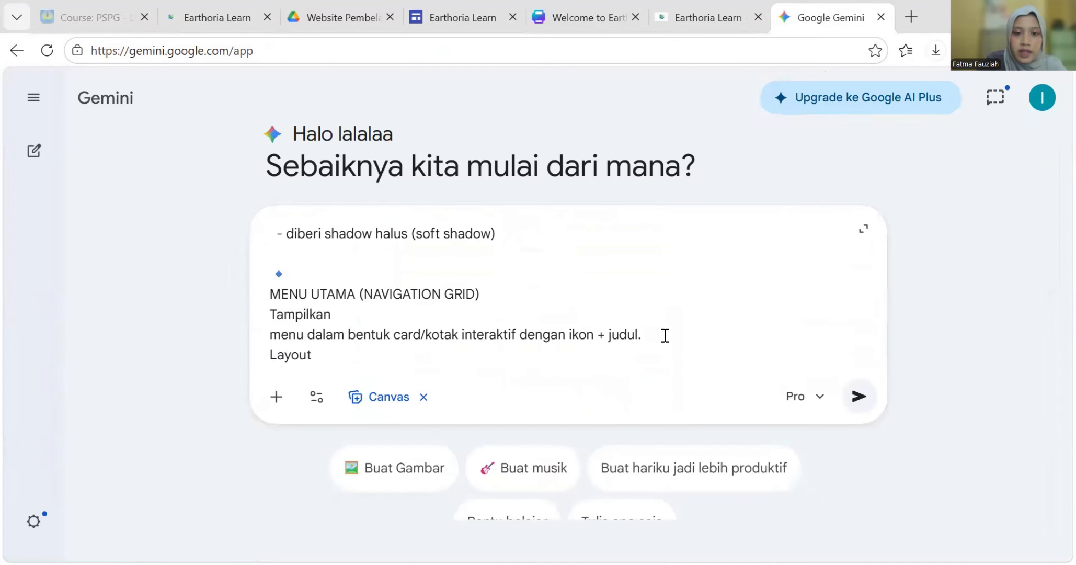
pyautogui.scroll(-3, 582, 324)
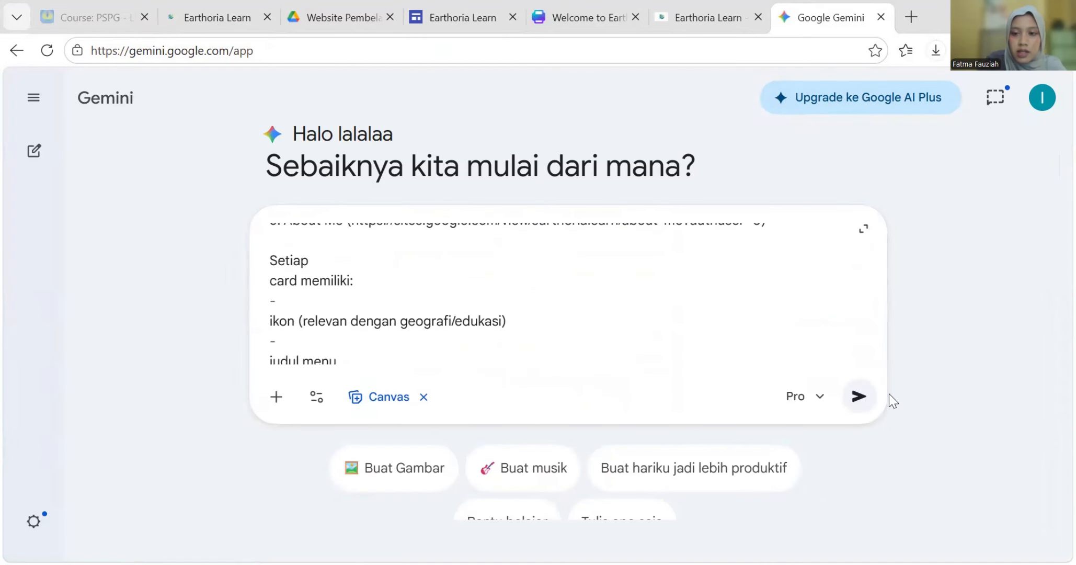
# - Submit the Earthoria Learn homepage prompt and review the preview's title, banner and menu cards
pyautogui.click(858, 396)
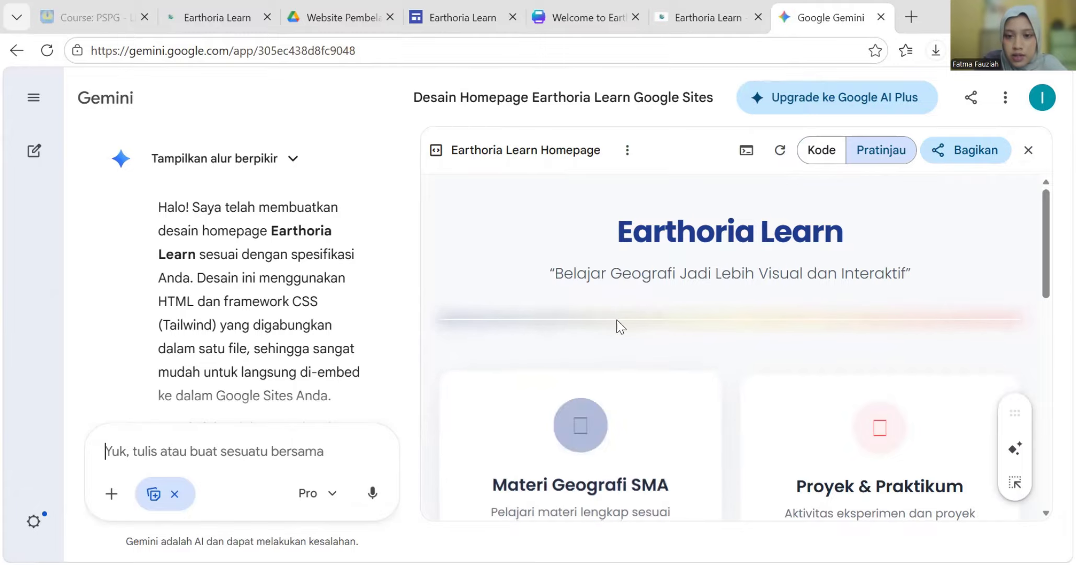
pyautogui.scroll(-5, 598, 336)
pyautogui.scroll(8, 602, 375)
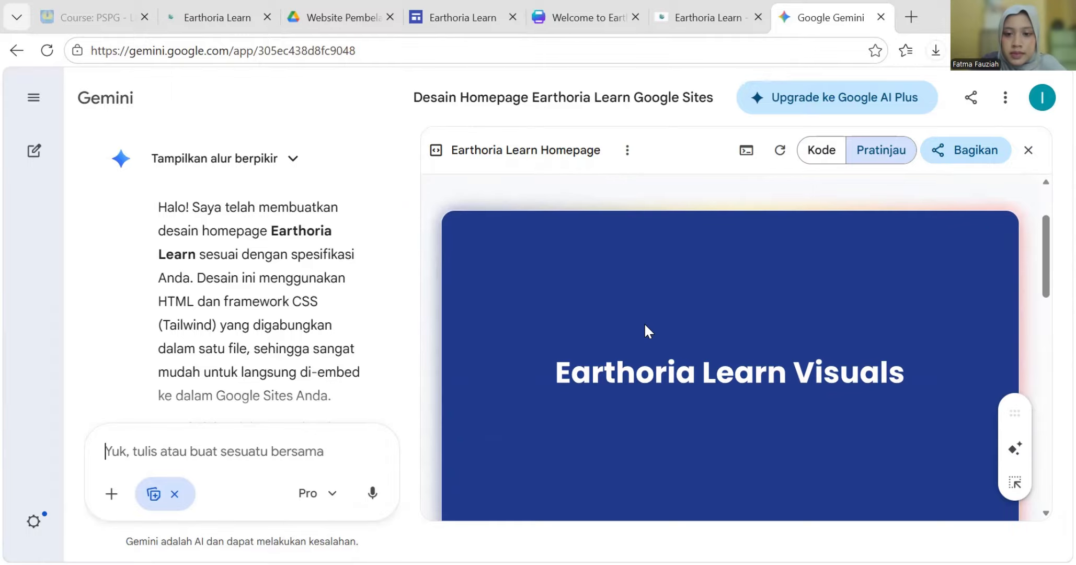
pyautogui.scroll(-10, 645, 324)
pyautogui.scroll(10, 644, 324)
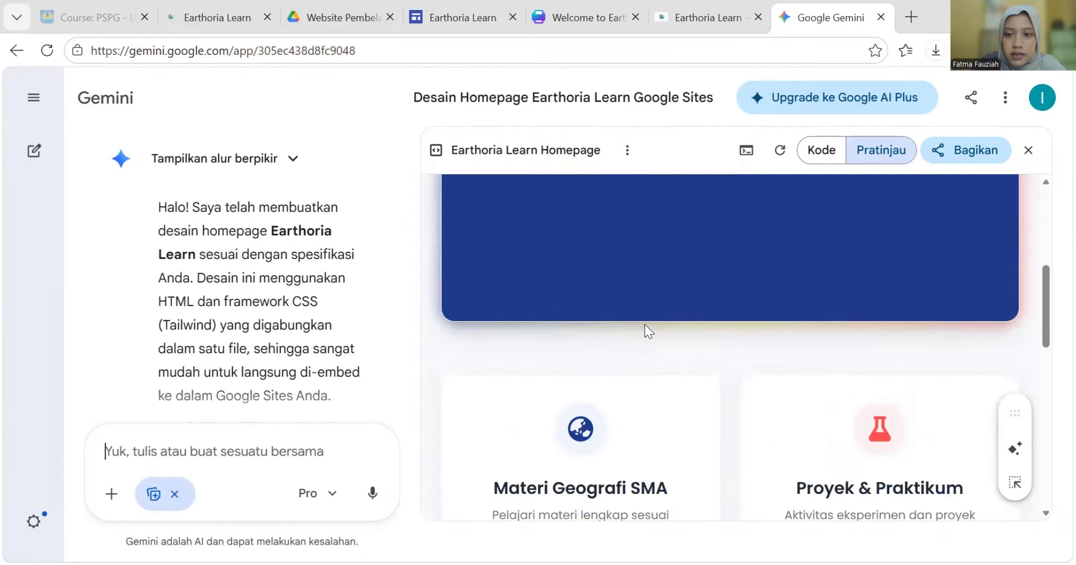
pyautogui.scroll(-2, 644, 322)
pyautogui.scroll(3, 644, 322)
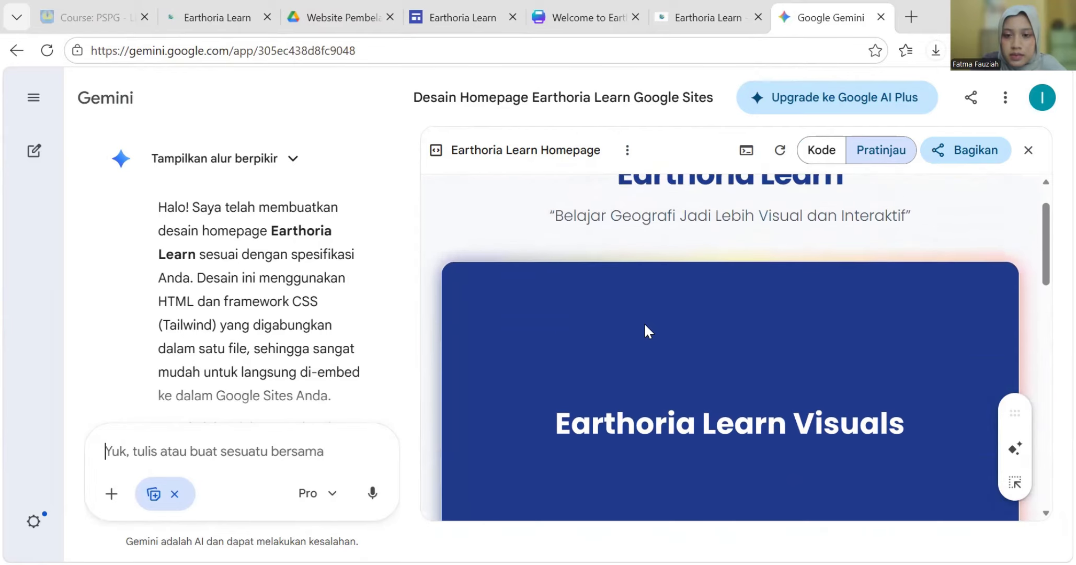
pyautogui.scroll(-8, 644, 322)
pyautogui.scroll(-8, 645, 325)
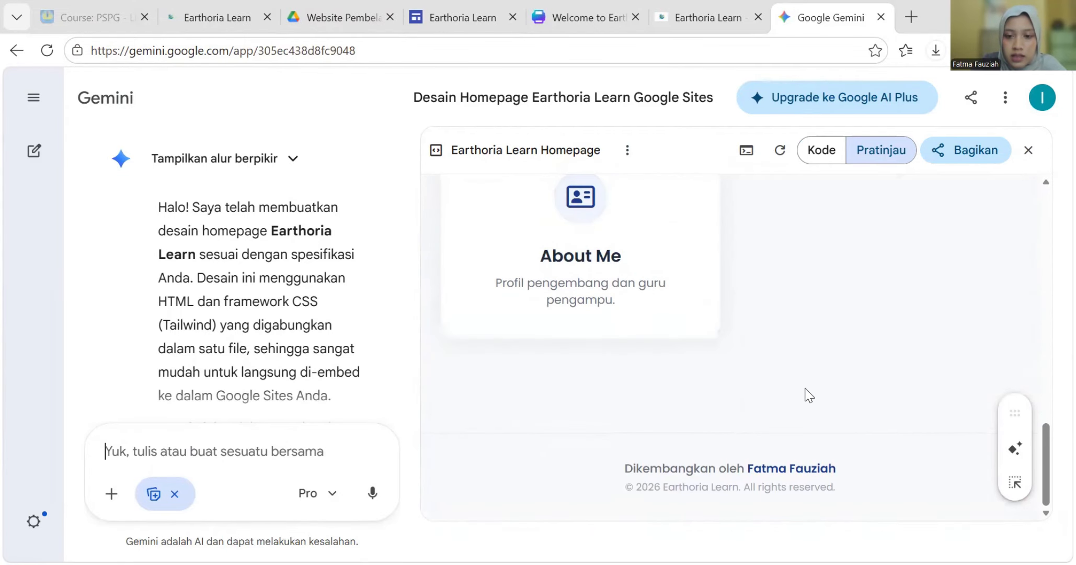
pyautogui.scroll(10, 805, 387)
pyautogui.scroll(-2, 805, 387)
pyautogui.scroll(2, 805, 387)
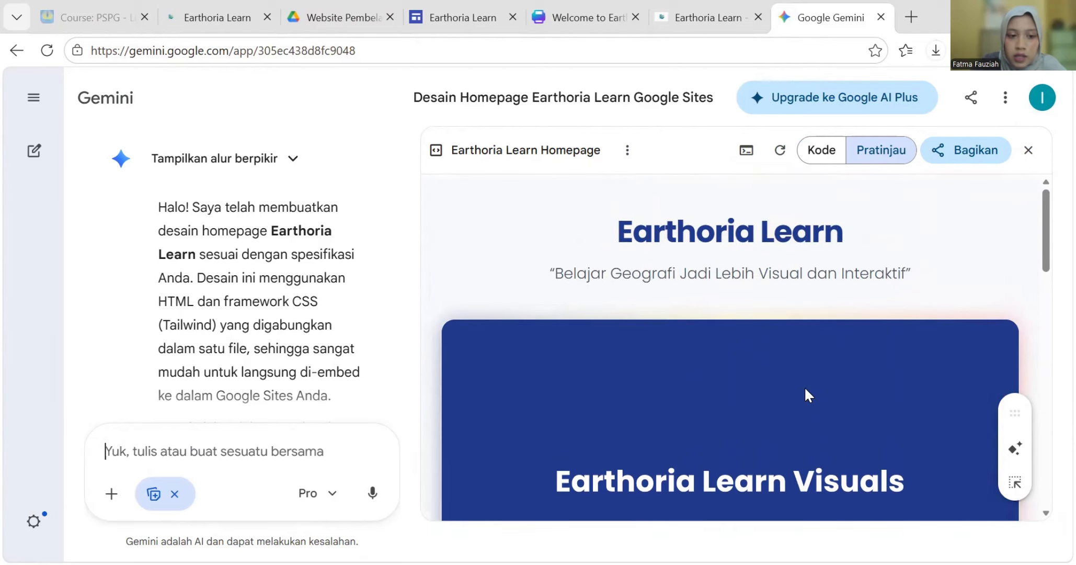
pyautogui.scroll(-4, 751, 414)
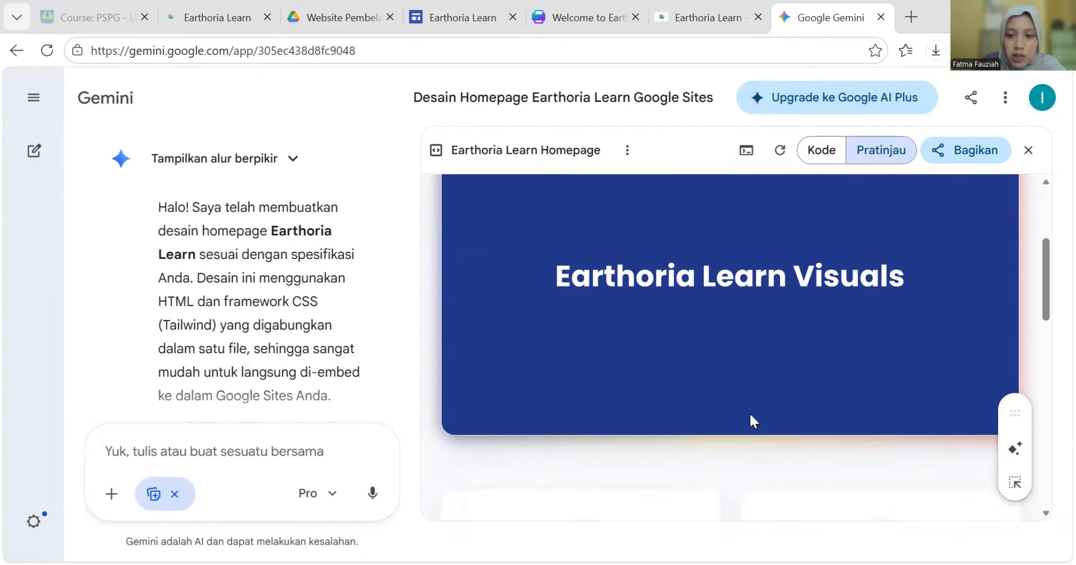
pyautogui.scroll(-5, 676, 332)
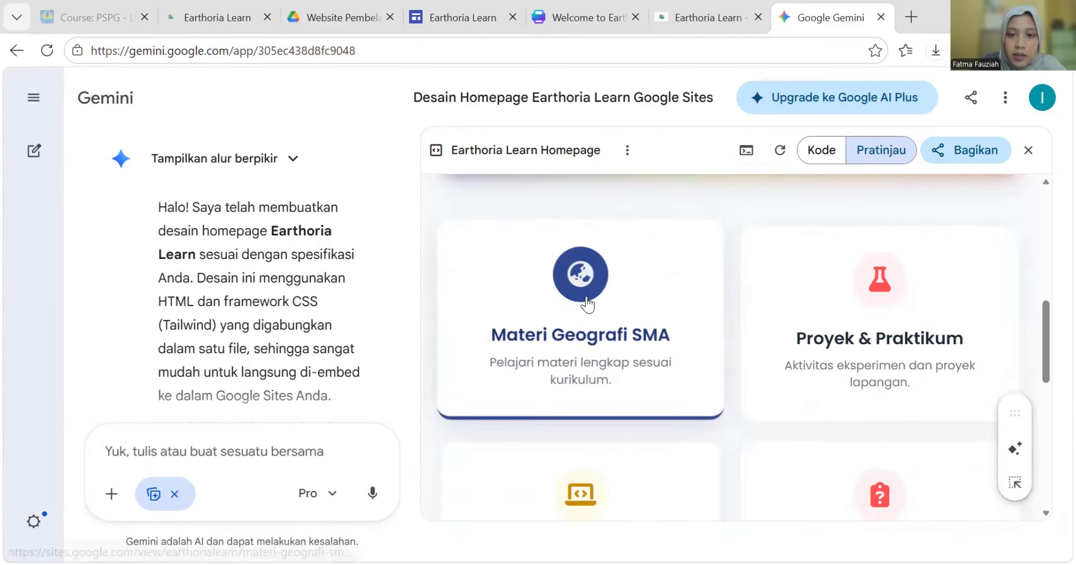
pyautogui.scroll(5, 804, 303)
pyautogui.scroll(3, 733, 311)
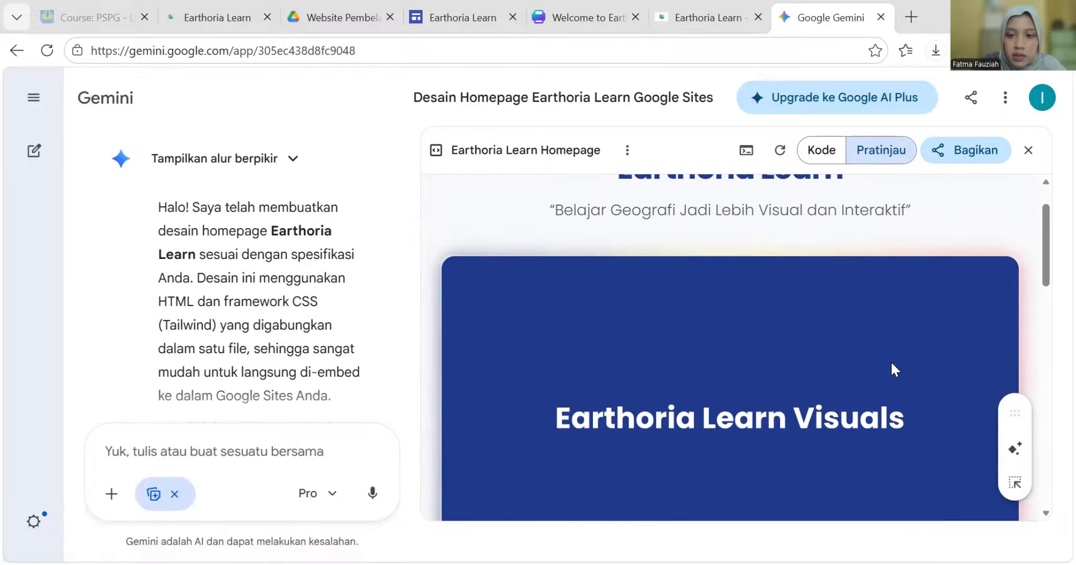
pyautogui.scroll(-1, 894, 369)
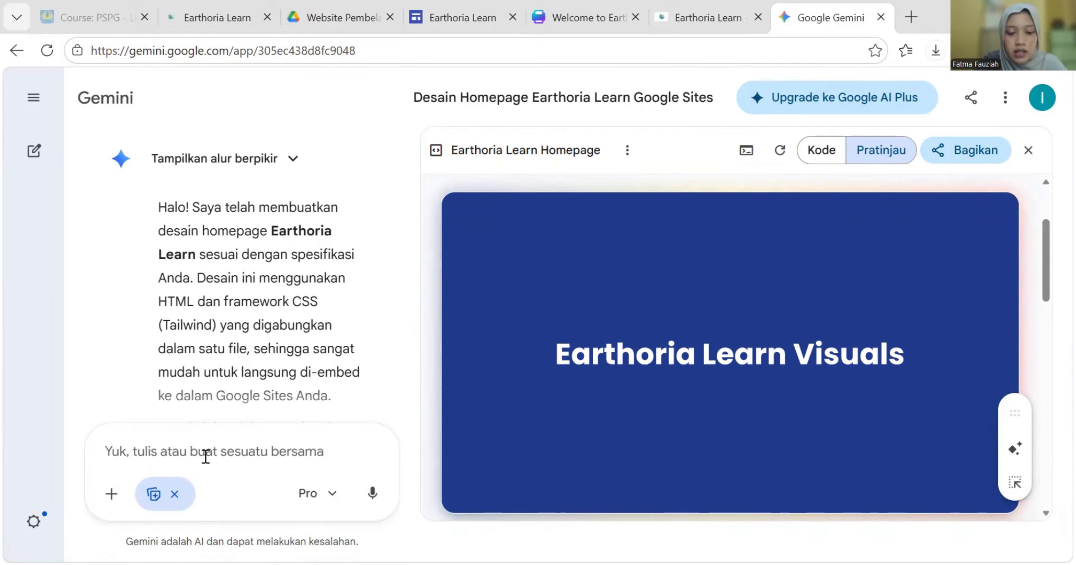
# - Begin the revision request 'revisi untuk bagian banner itu seharusnya diisi dengan' in Gemini
pyautogui.write('revisi untu')
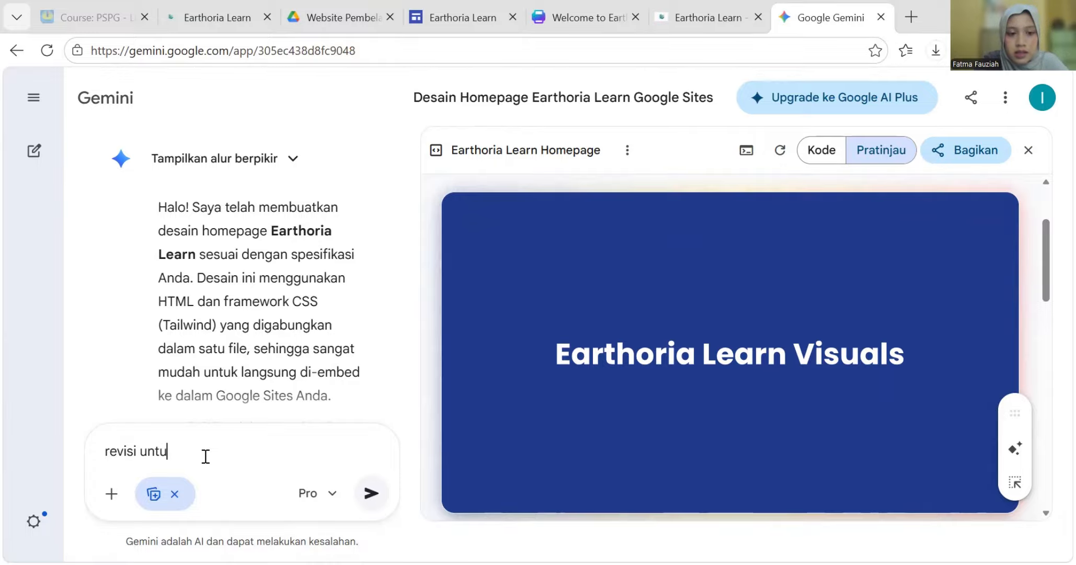
pyautogui.write('k bagian banner itu seharu')
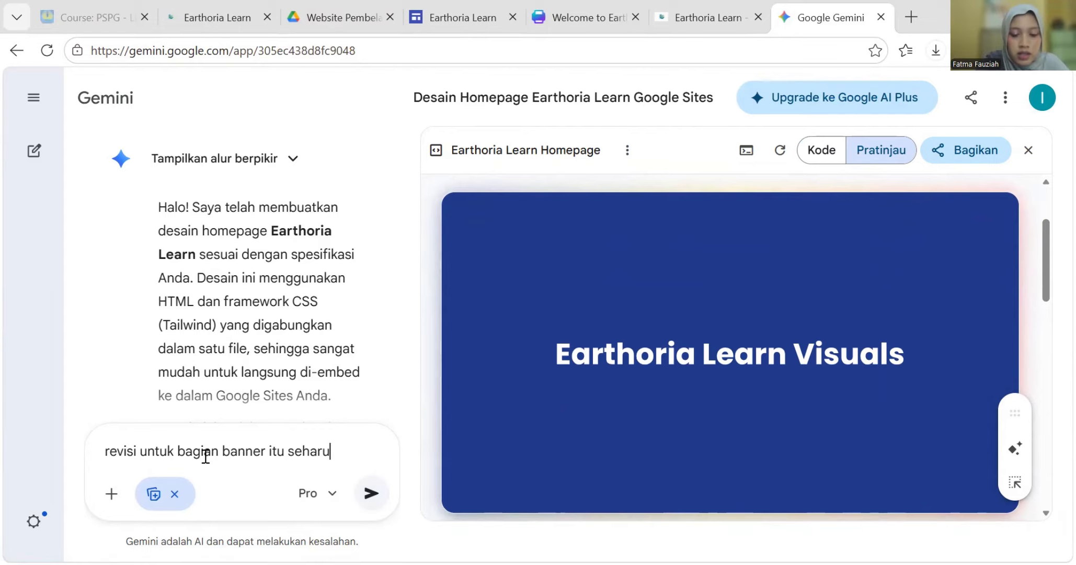
pyautogui.press('BackSpace')
pyautogui.press('BackSpace')
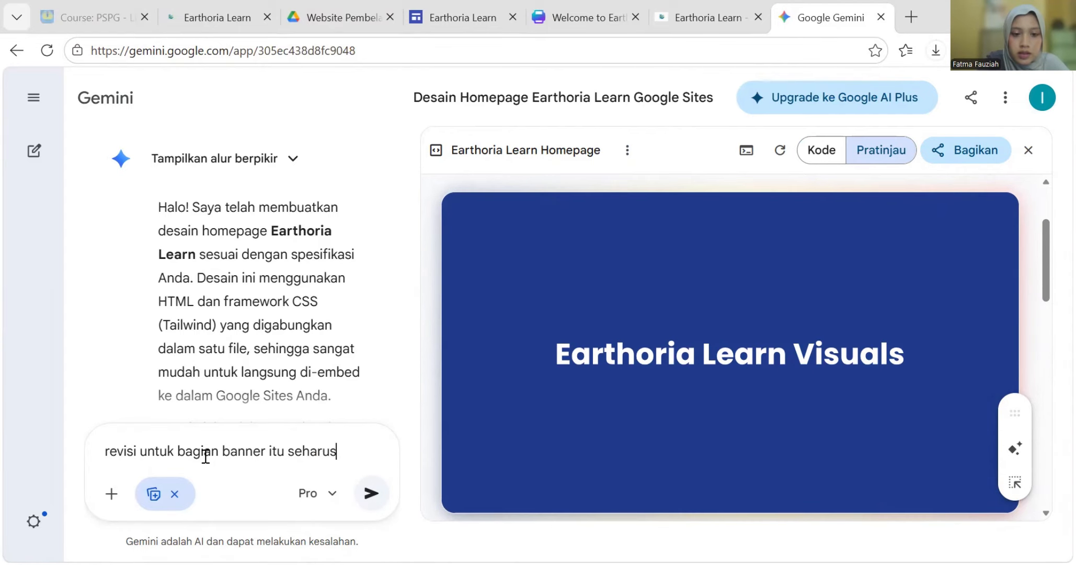
pyautogui.write('nya diisi dengan')
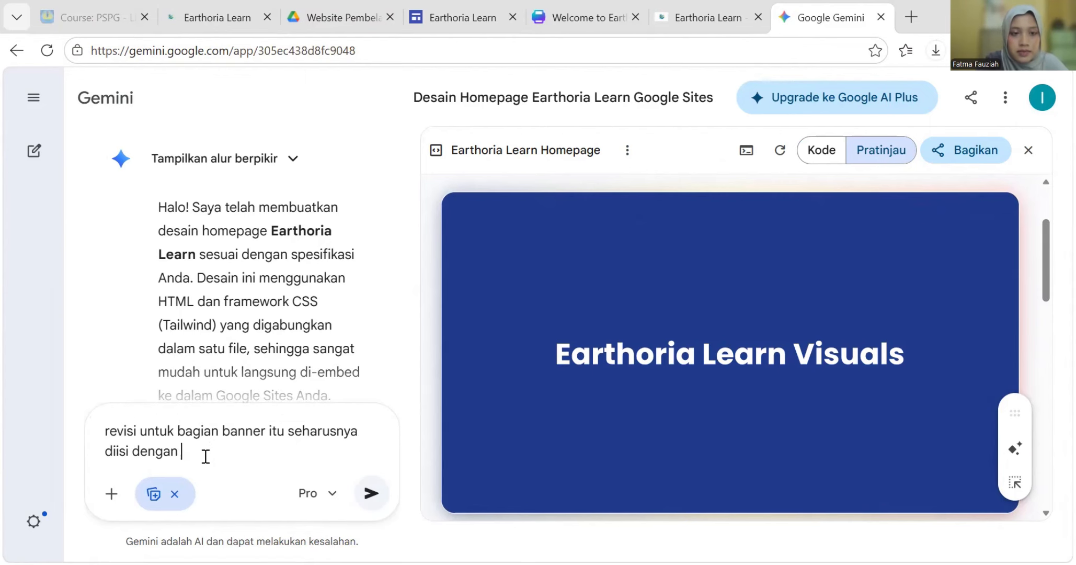
# - Copy the Welcome to Earthoria GIF's share link from the Drive folder and return to Gemini
pyautogui.click(340, 18)
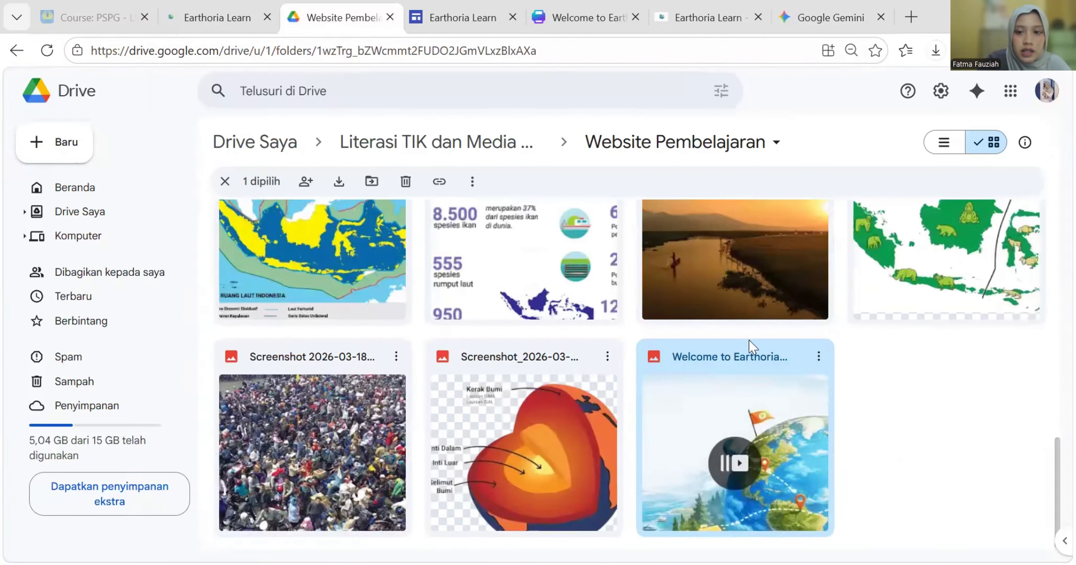
pyautogui.click(818, 357)
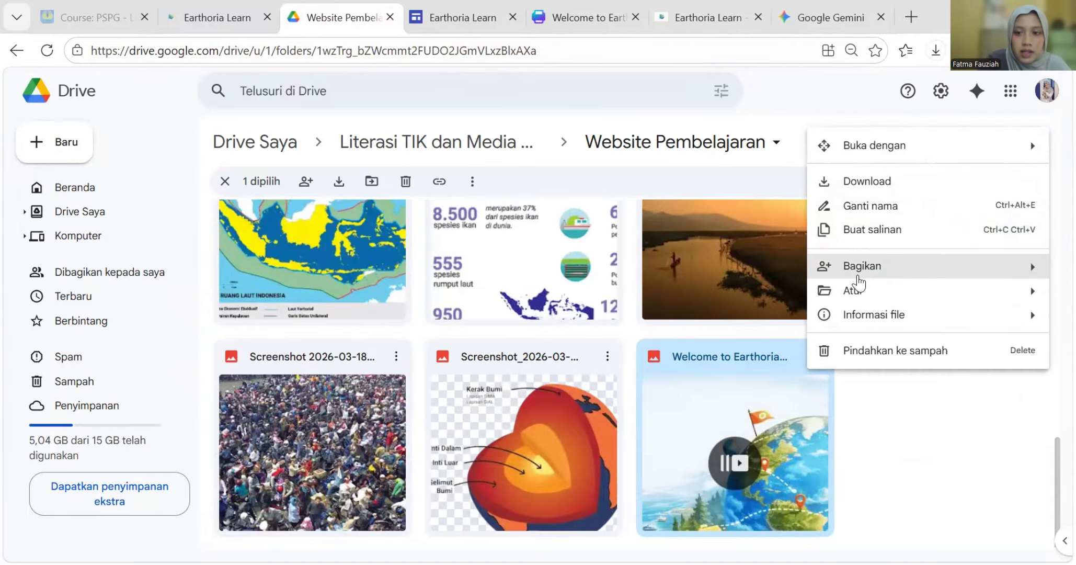
pyautogui.moveTo(852, 267)
pyautogui.click(739, 303)
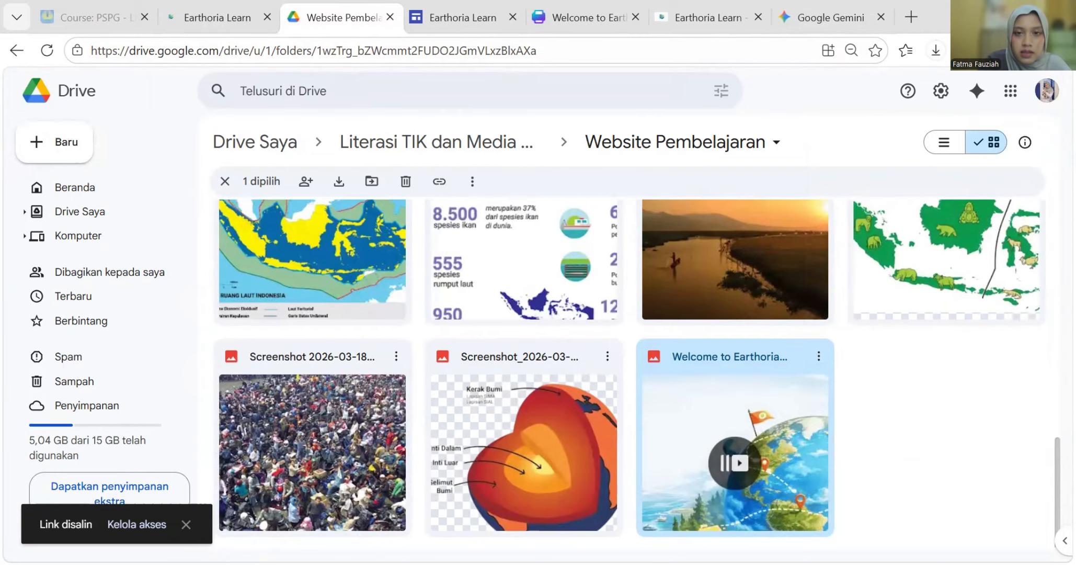
pyautogui.click(831, 17)
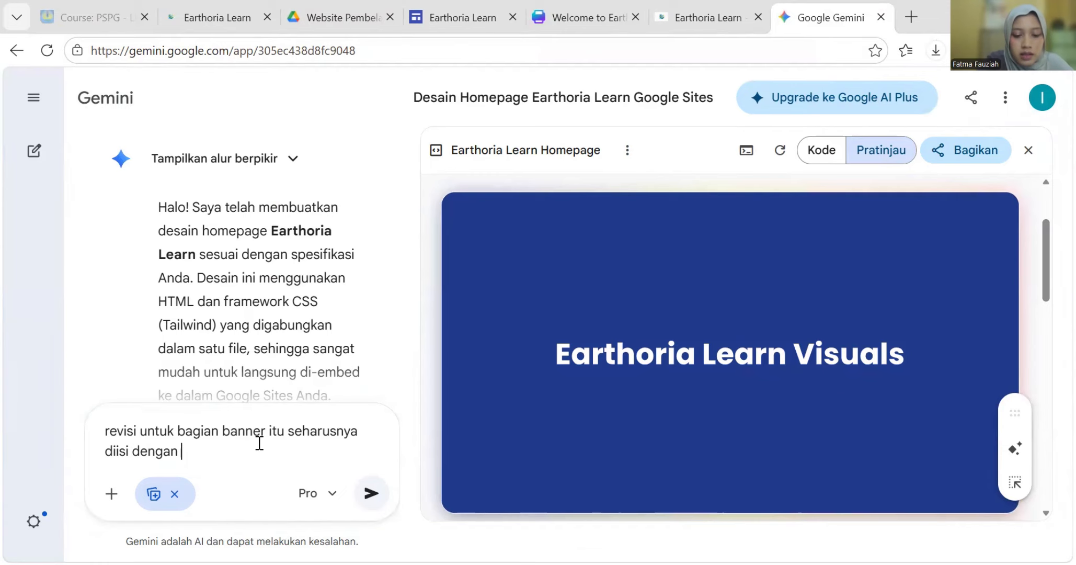
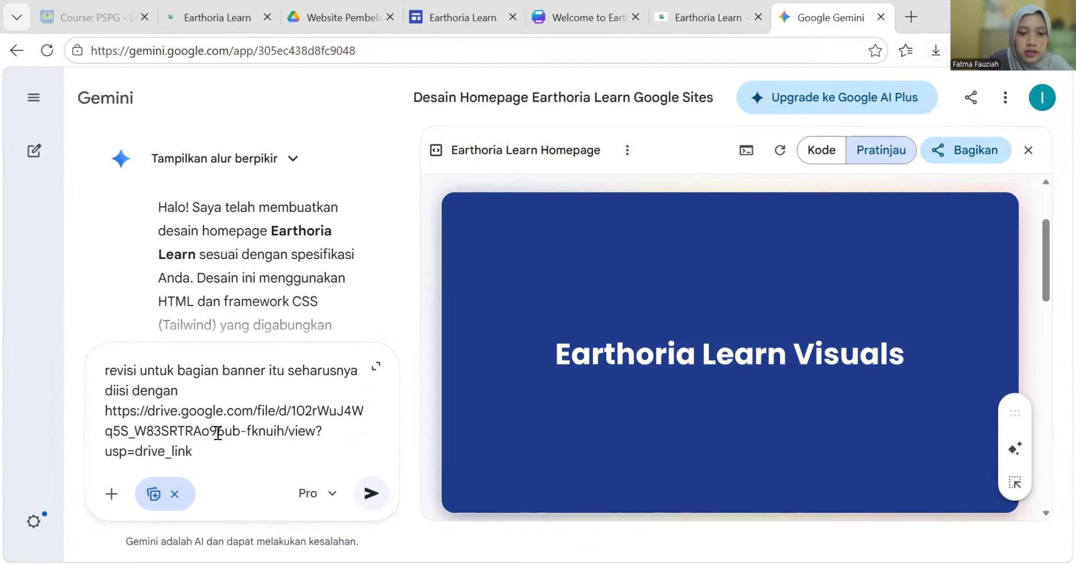
# - Paste the Drive GIF link into the banner revision request and send it
pyautogui.click(376, 496)
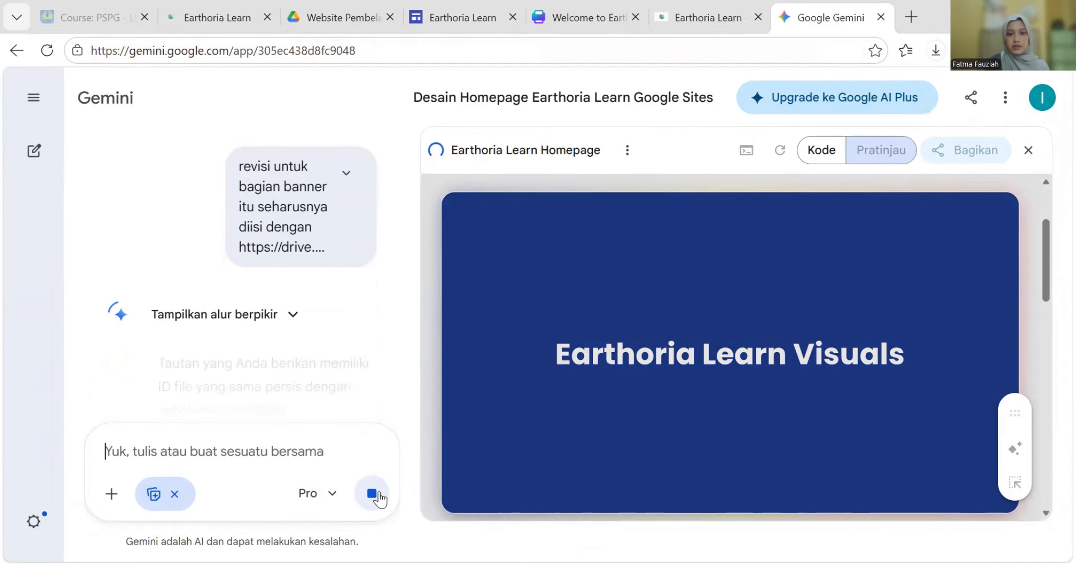
pyautogui.scroll(-8, 163, 349)
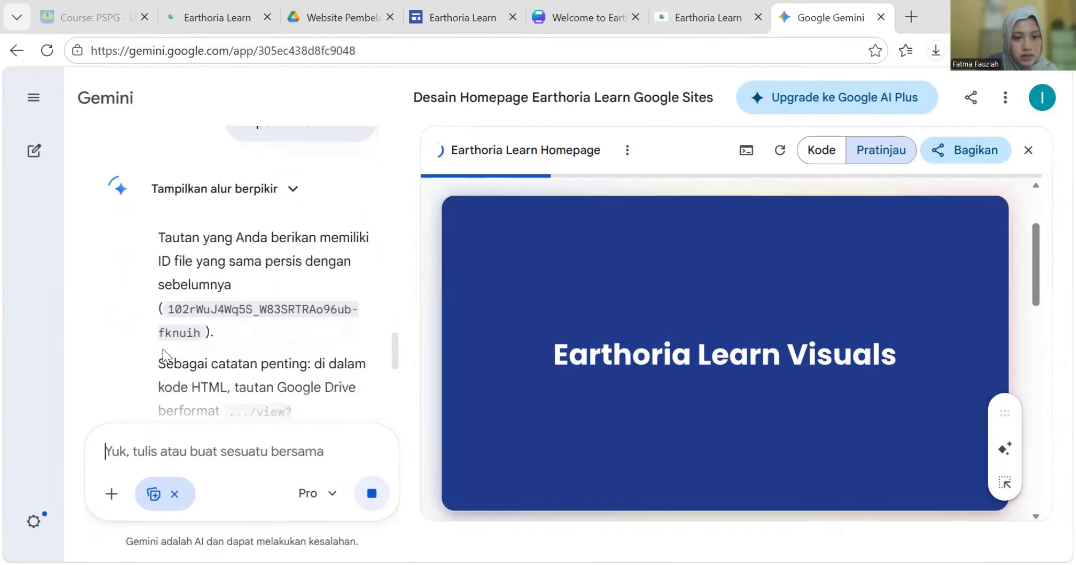
pyautogui.scroll(-5, 163, 350)
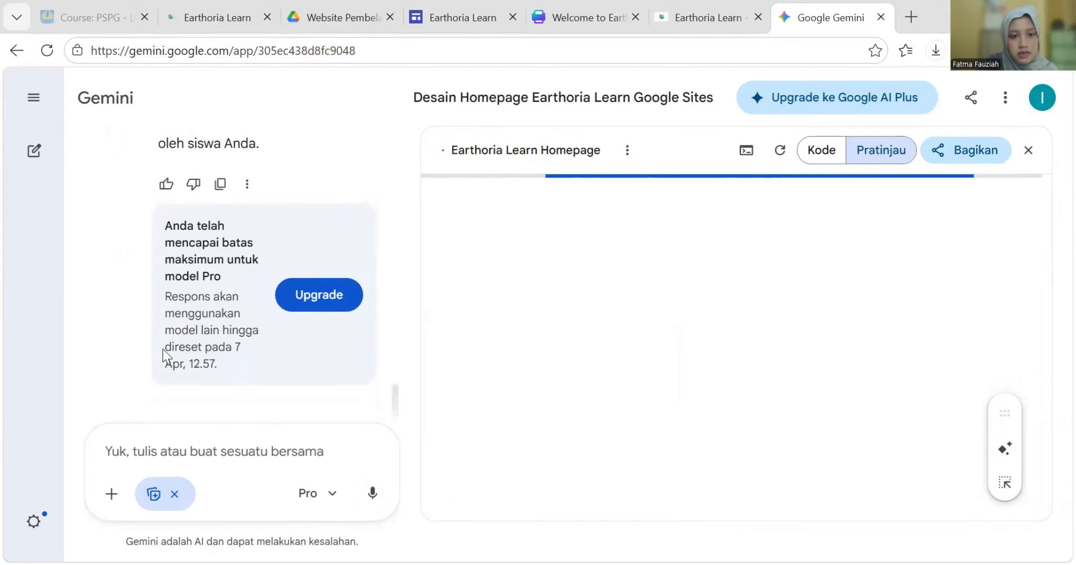
pyautogui.scroll(2, 212, 280)
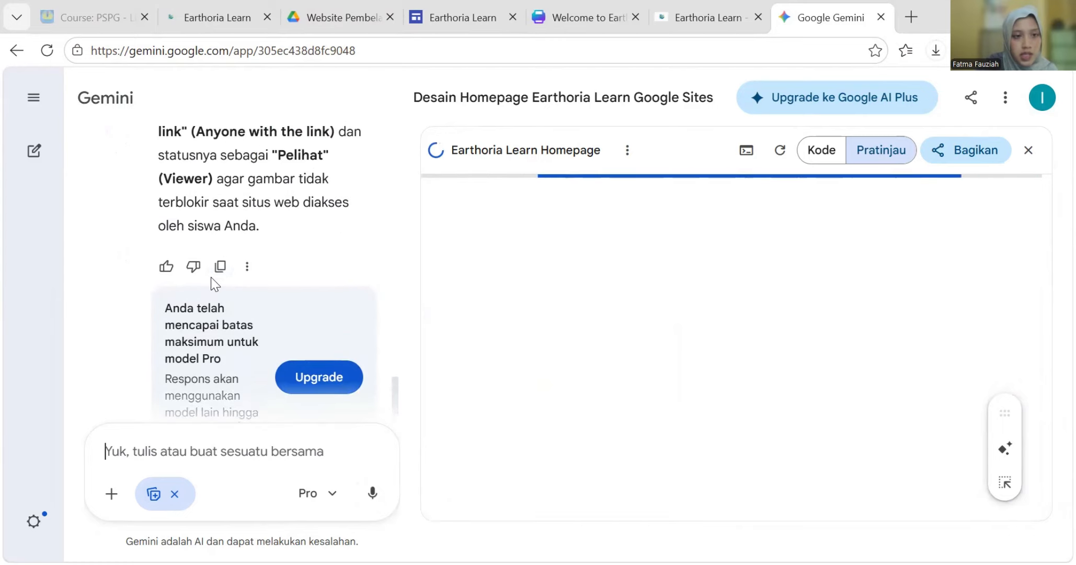
pyautogui.scroll(-2, 248, 354)
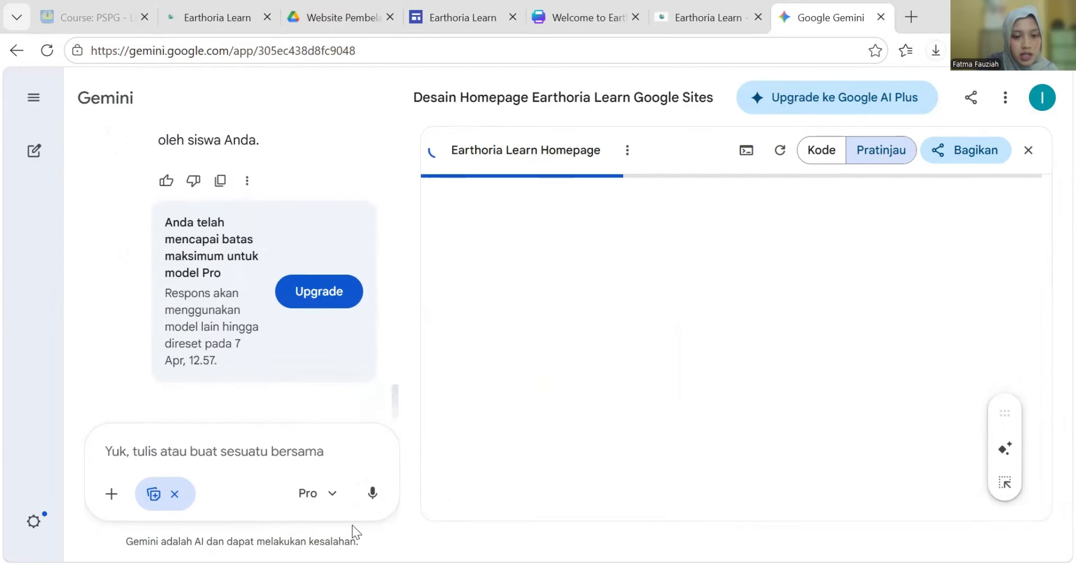
# - Switch Gemini to the Cepat model and review the reply and reloaded homepage preview
pyautogui.click(327, 499)
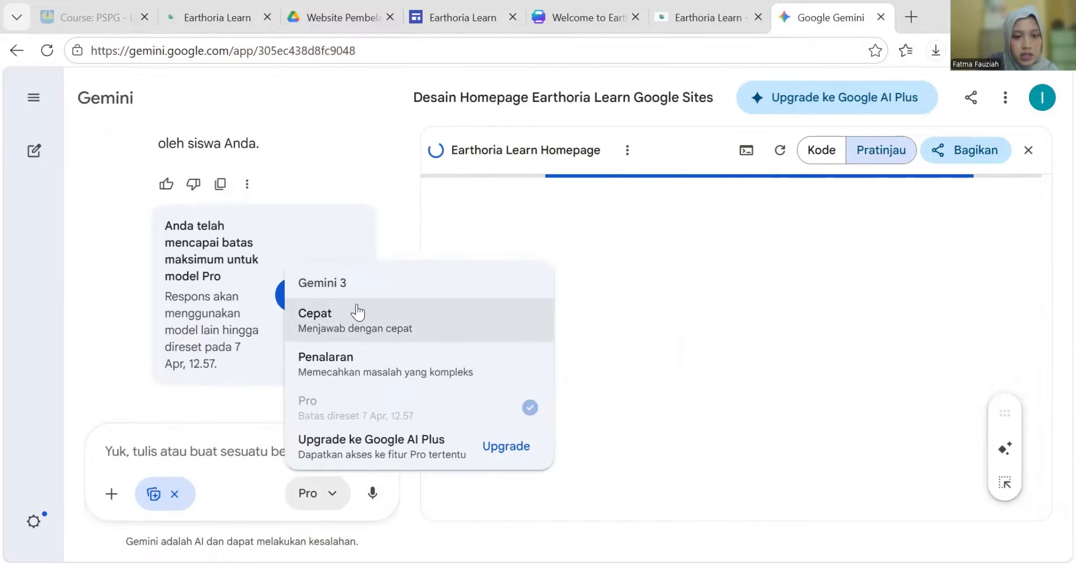
pyautogui.click(356, 311)
pyautogui.scroll(8, 192, 314)
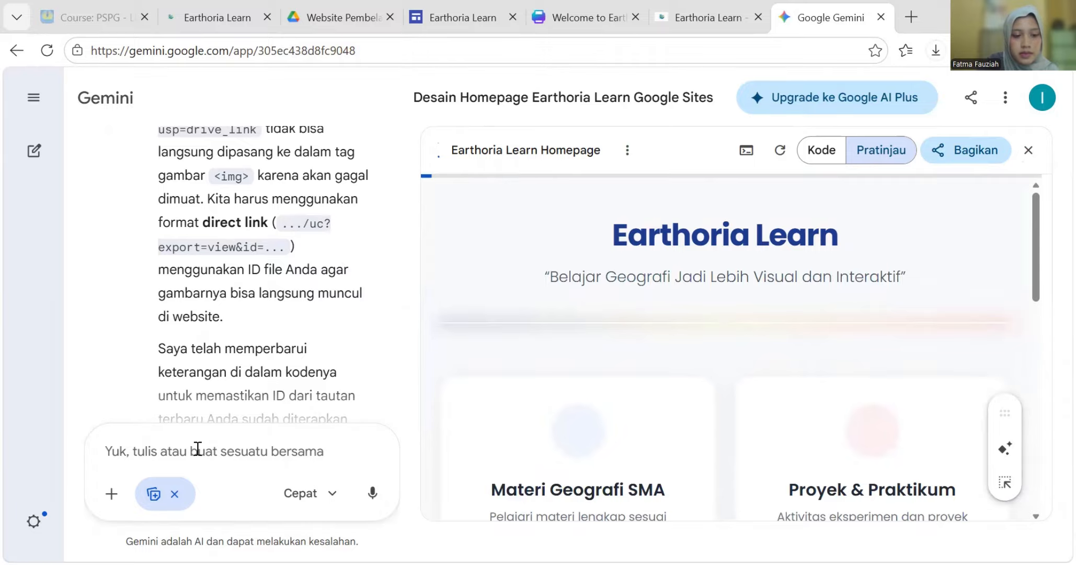
pyautogui.scroll(-6, 254, 508)
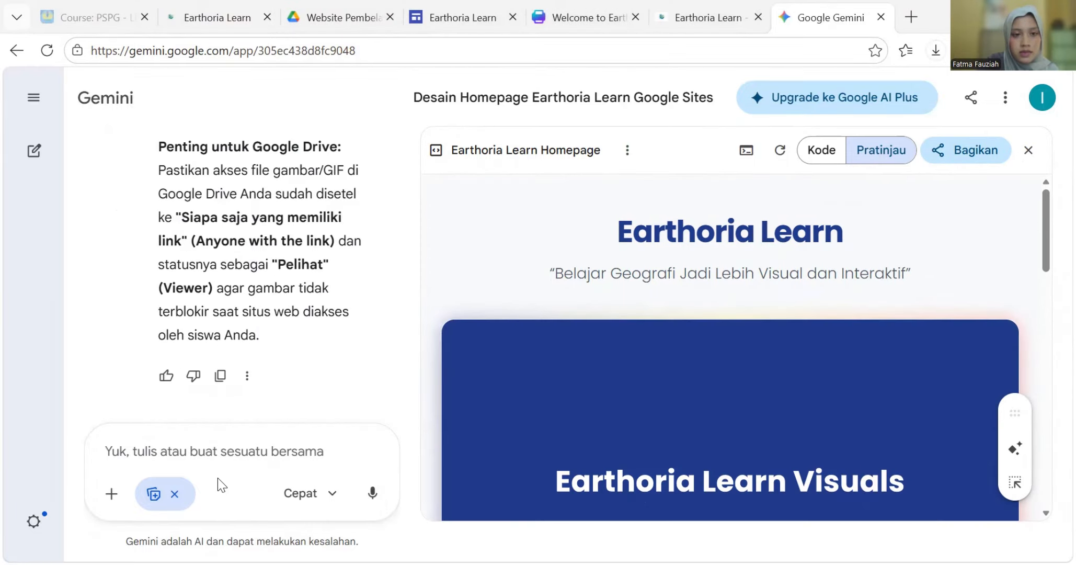
pyautogui.scroll(5, 238, 373)
pyautogui.scroll(-5, 238, 373)
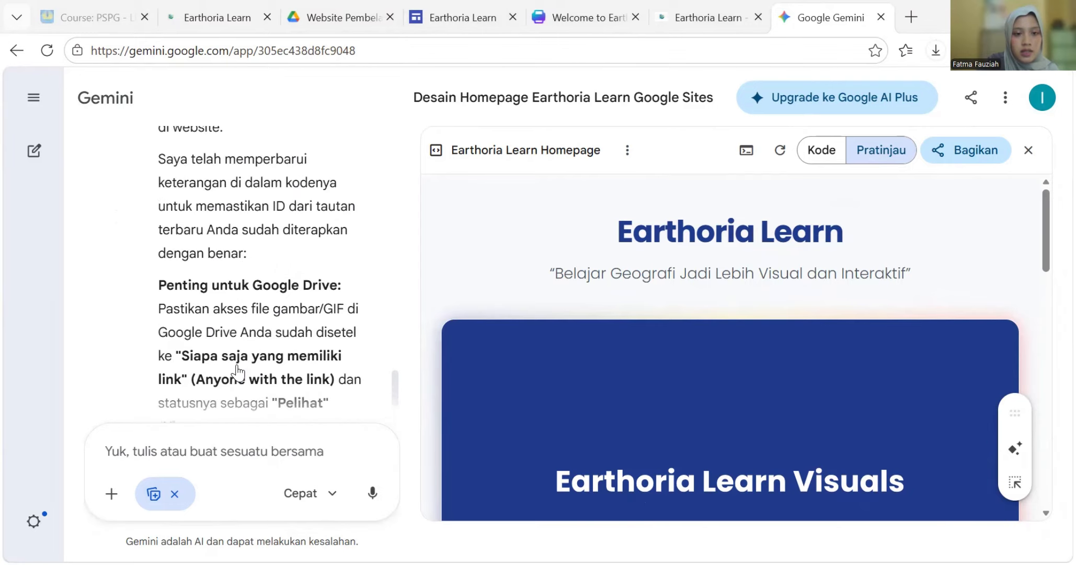
pyautogui.scroll(-5, 598, 267)
pyautogui.scroll(-5, 610, 298)
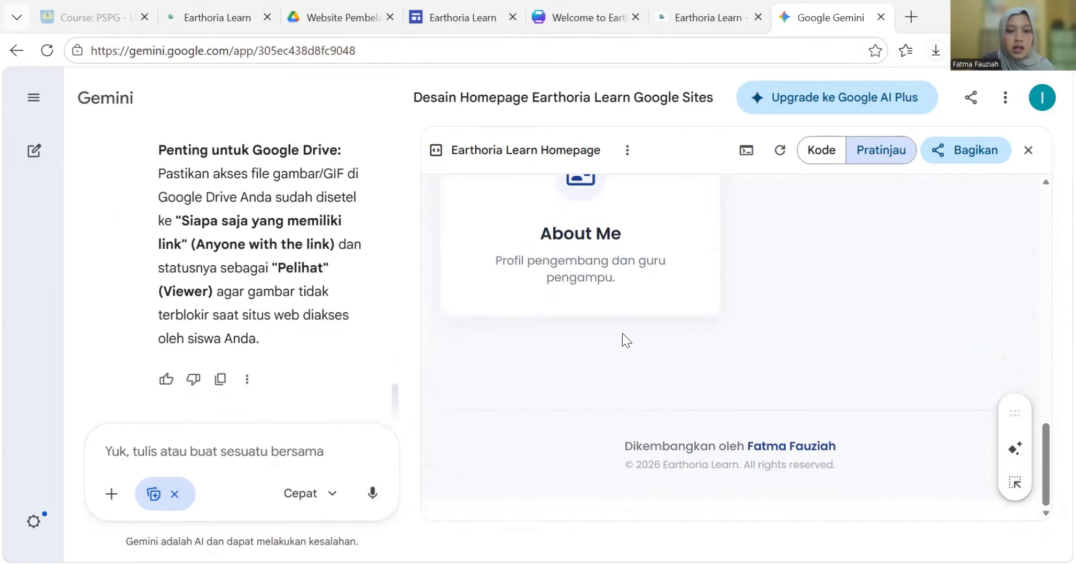
pyautogui.scroll(2, 481, 353)
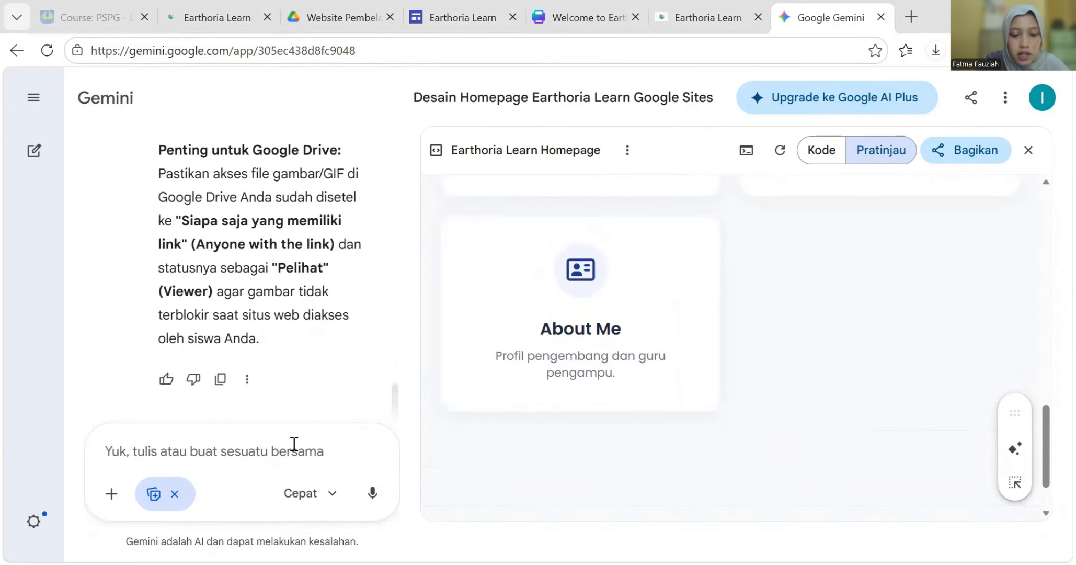
# - Ask Gemini to fix the banner so the pasted Google Drive image displays, then check the preview
pyautogui.write('re')
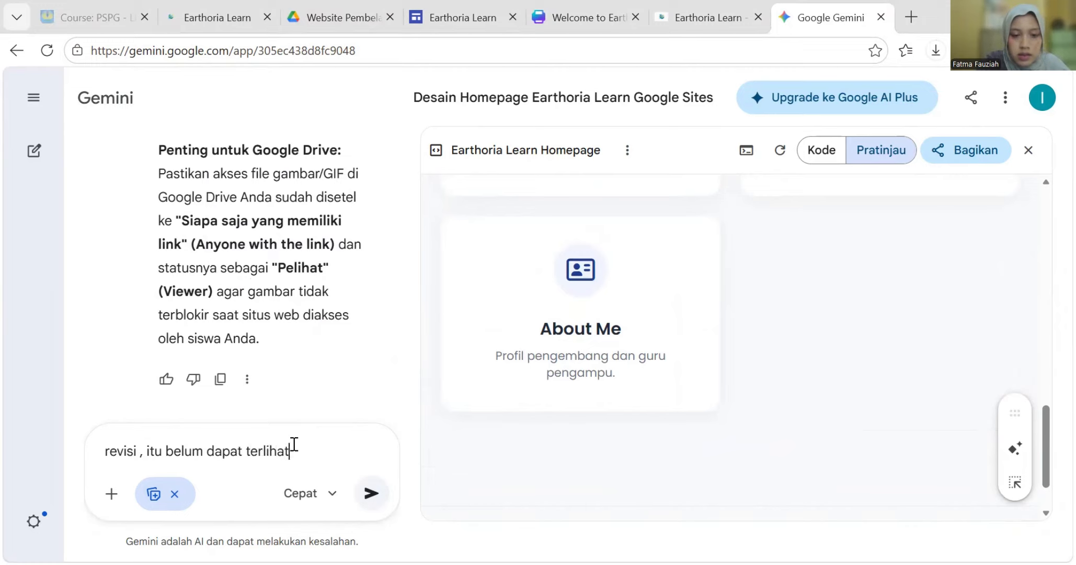
pyautogui.write('bai')
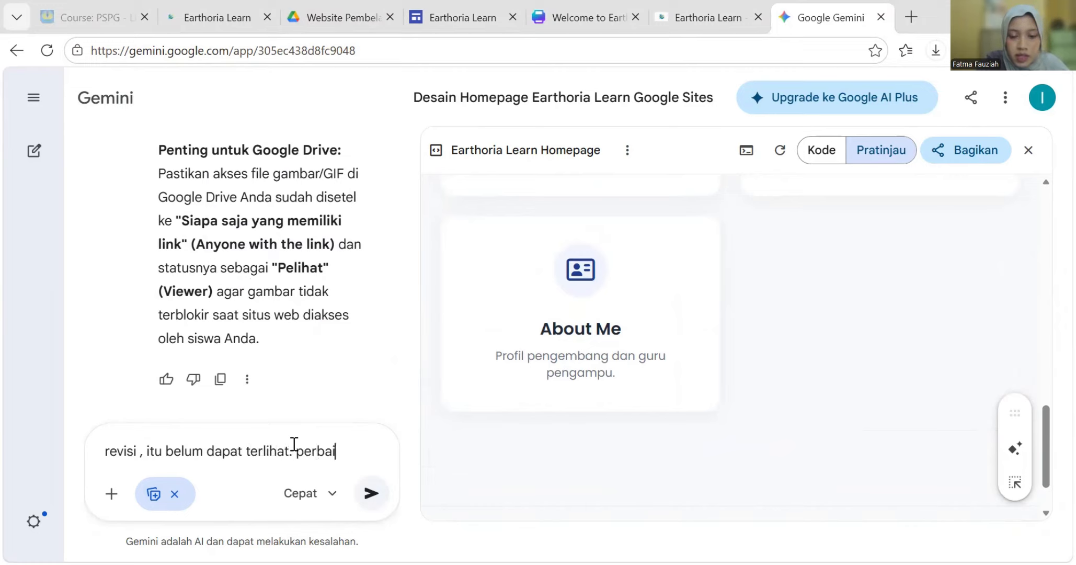
pyautogui.write('ki sehingga')
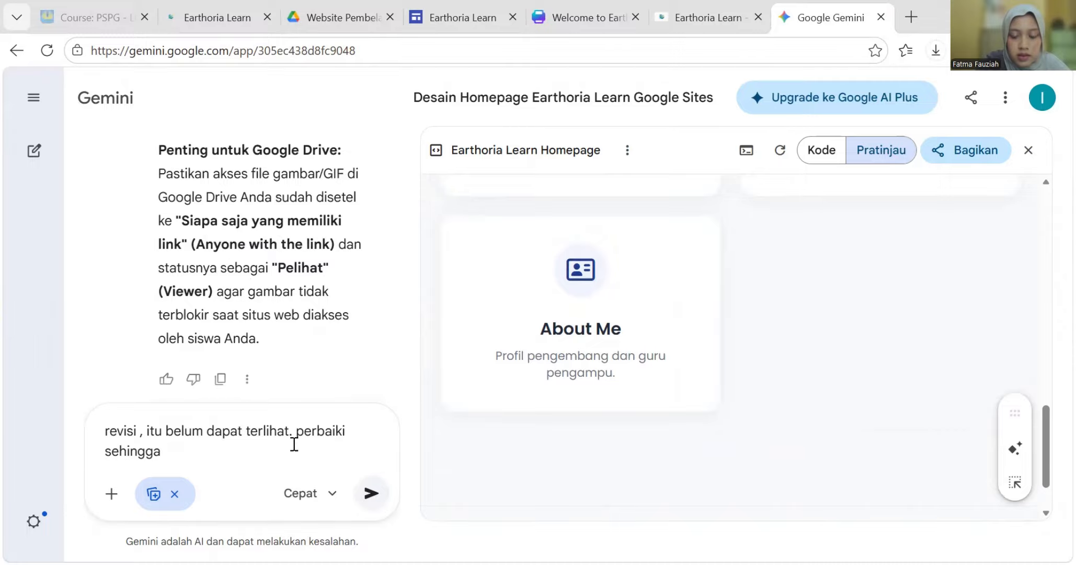
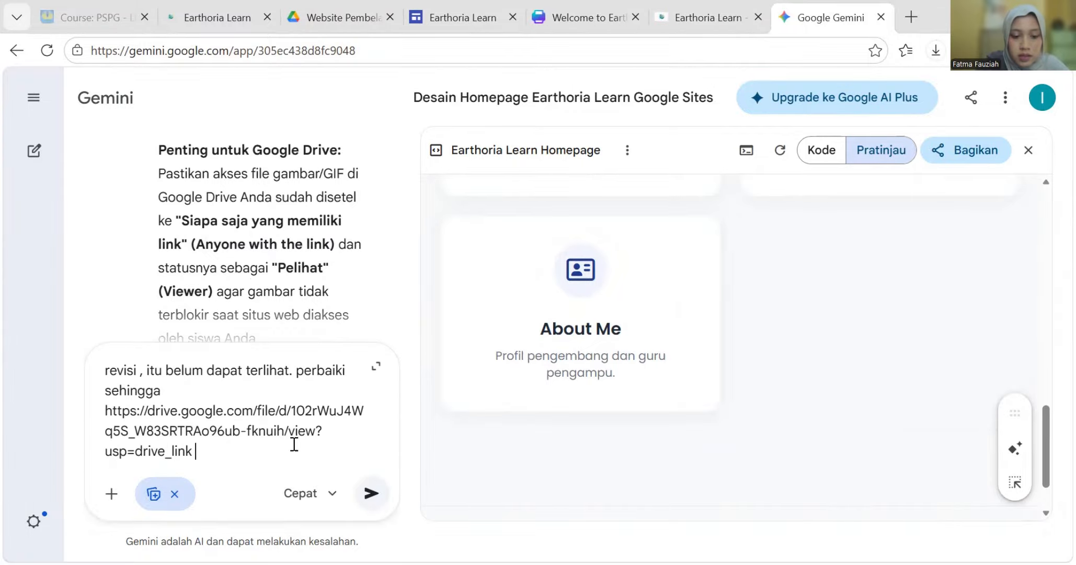
pyautogui.write('dapat terlihat')
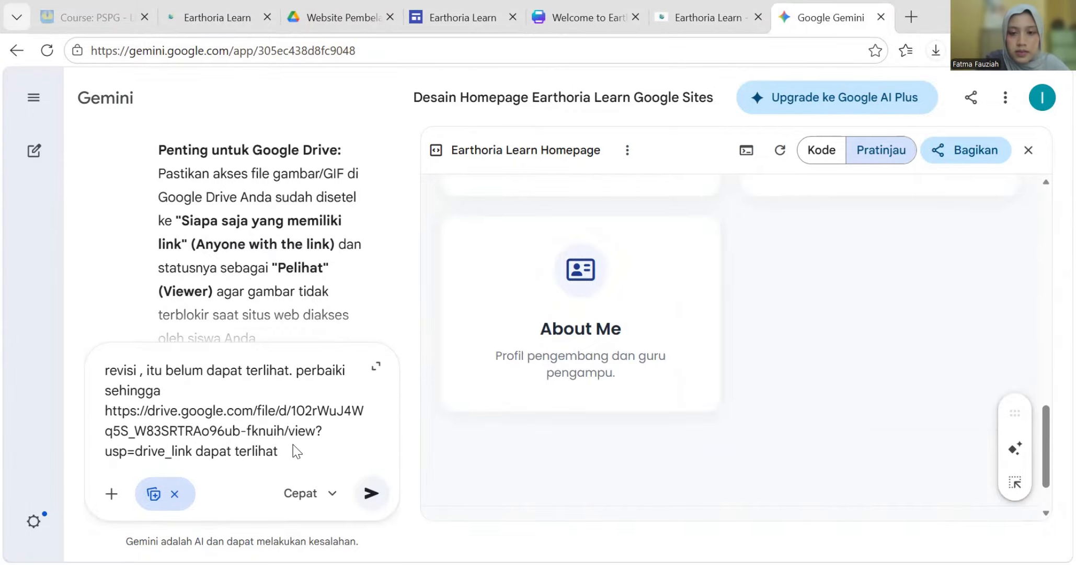
pyautogui.press('Return')
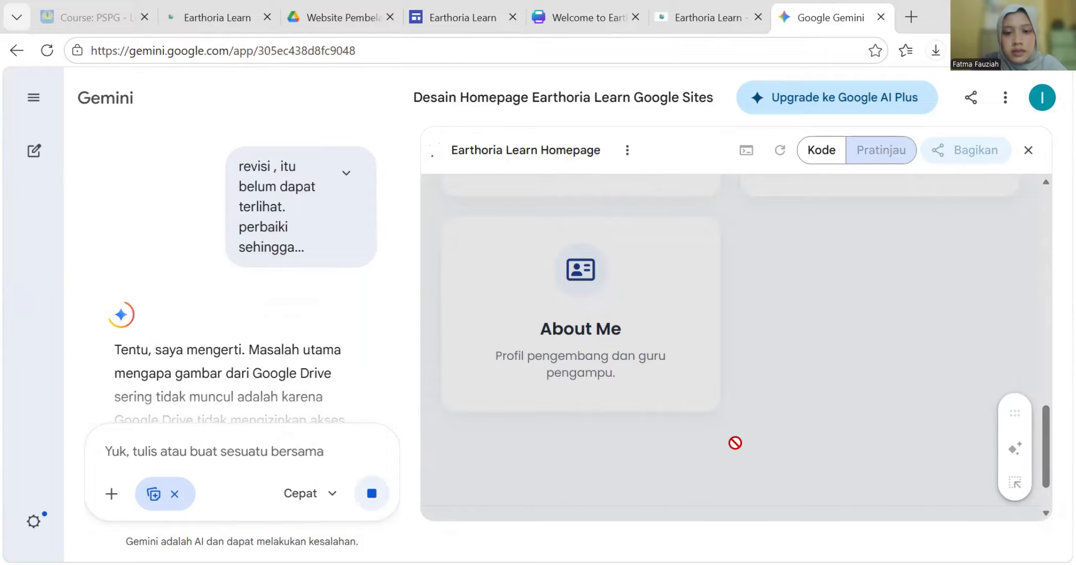
pyautogui.scroll(-7, 173, 306)
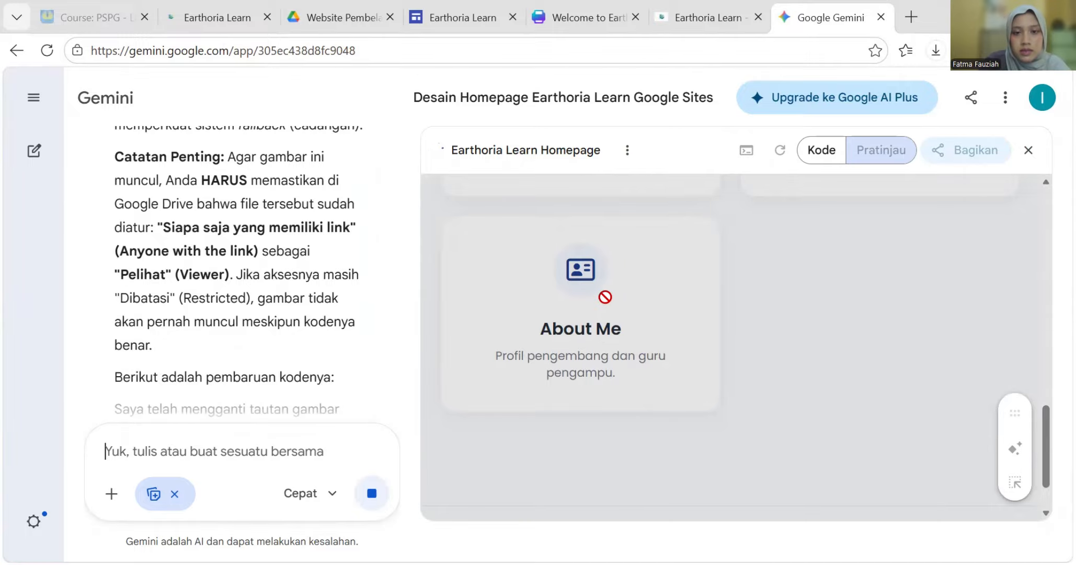
pyautogui.scroll(-4, 230, 341)
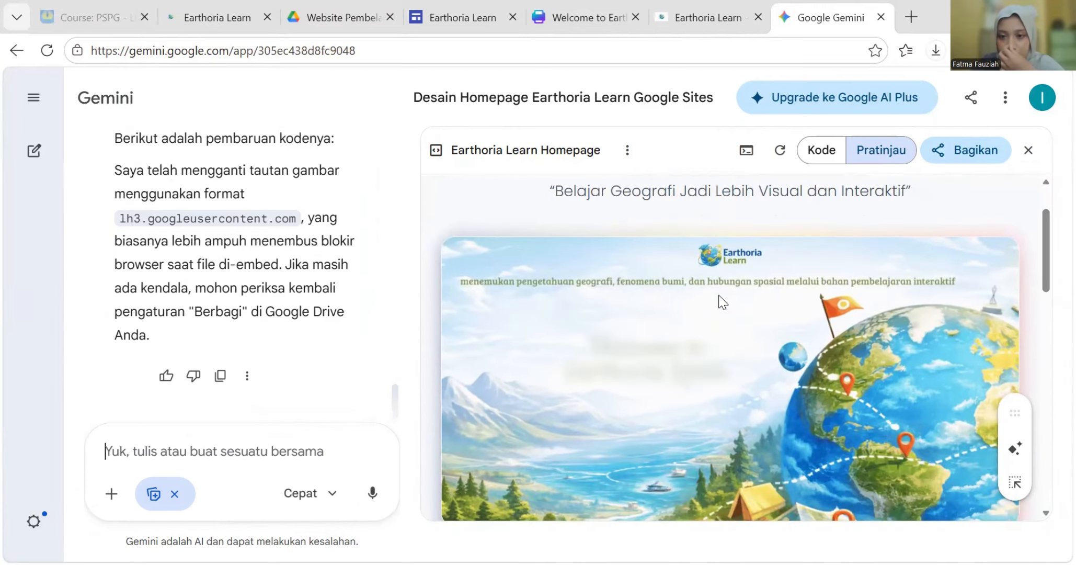
pyautogui.scroll(-6, 721, 300)
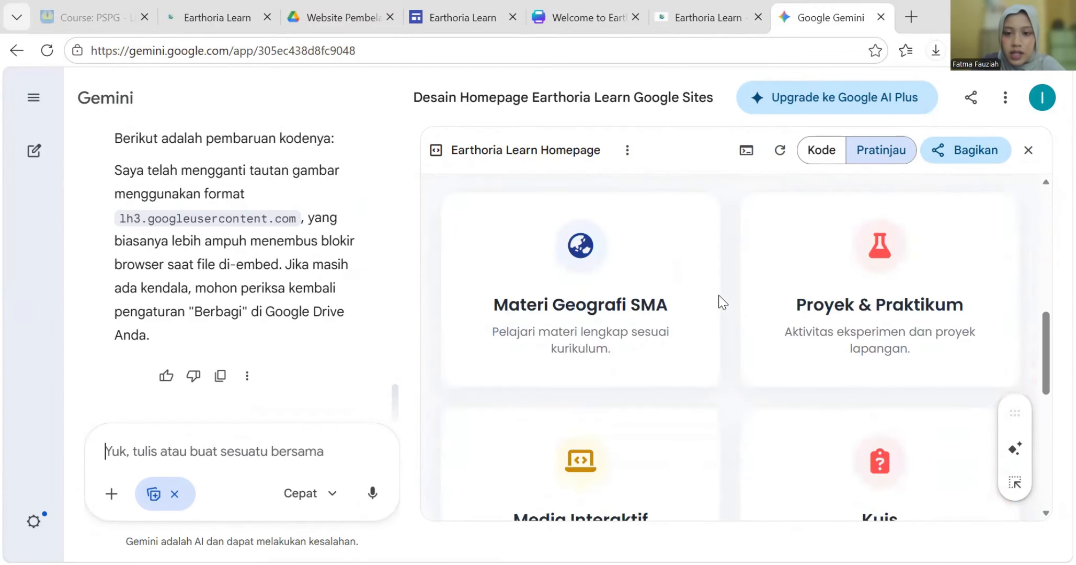
pyautogui.scroll(2, 721, 300)
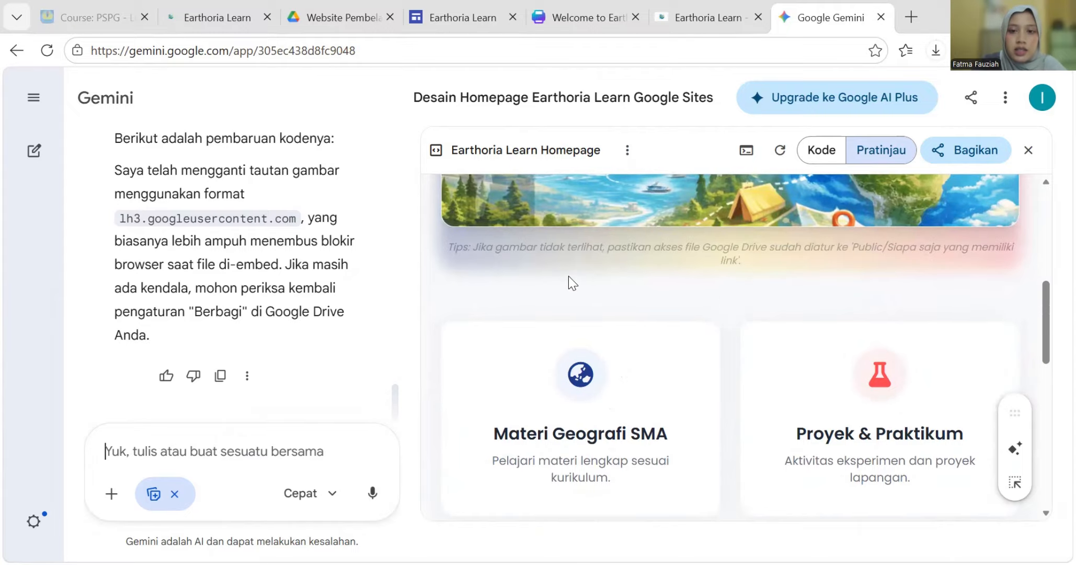
pyautogui.scroll(4, 569, 276)
pyautogui.scroll(-4, 514, 300)
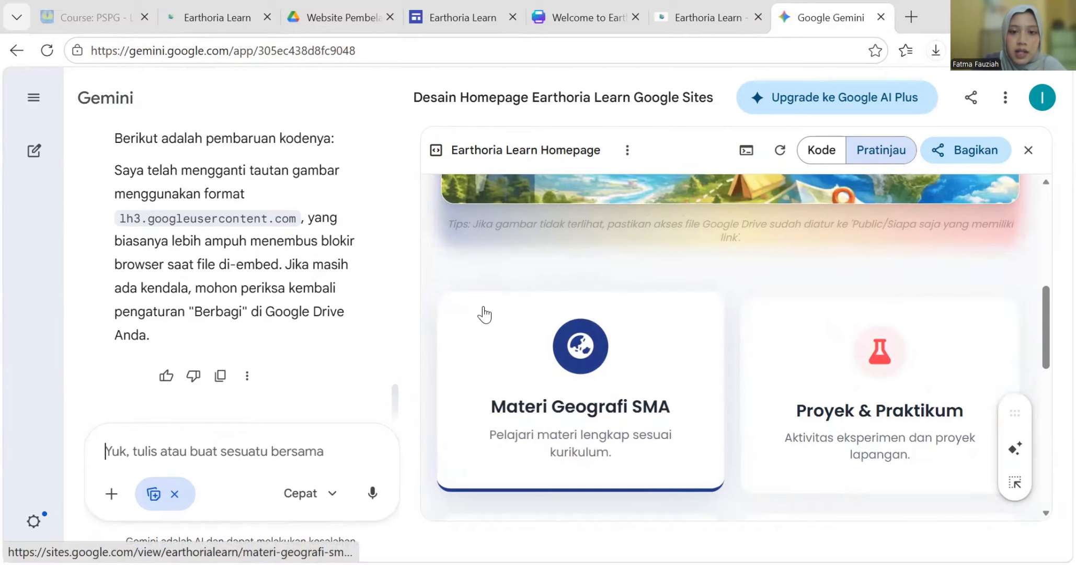
pyautogui.scroll(-2, 481, 312)
pyautogui.scroll(2, 563, 351)
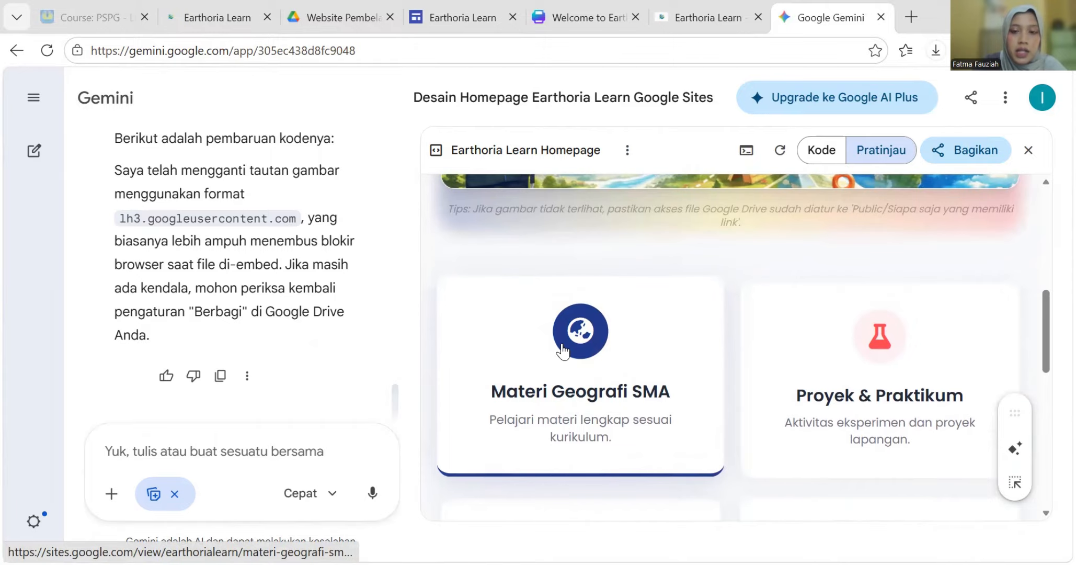
pyautogui.scroll(5, 563, 350)
pyautogui.scroll(-3, 563, 350)
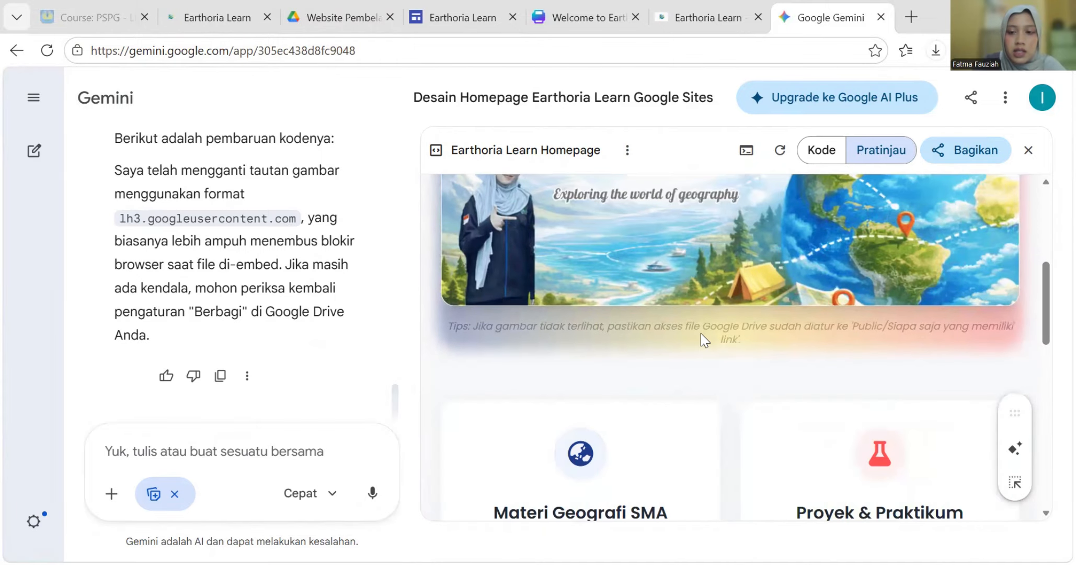
pyautogui.scroll(-1, 701, 333)
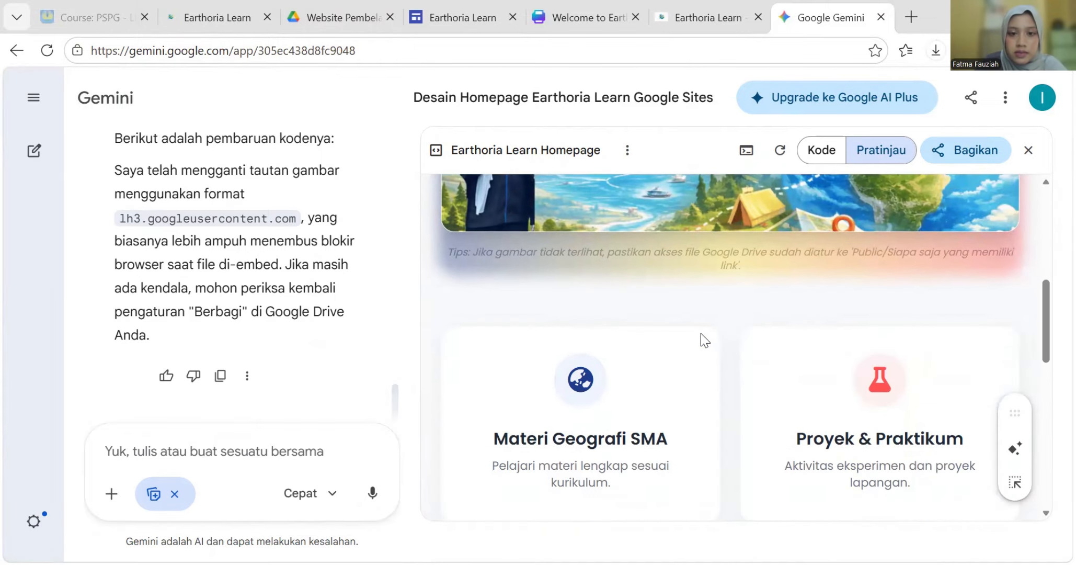
pyautogui.scroll(-5, 728, 308)
pyautogui.scroll(8, 730, 308)
pyautogui.scroll(-5, 730, 309)
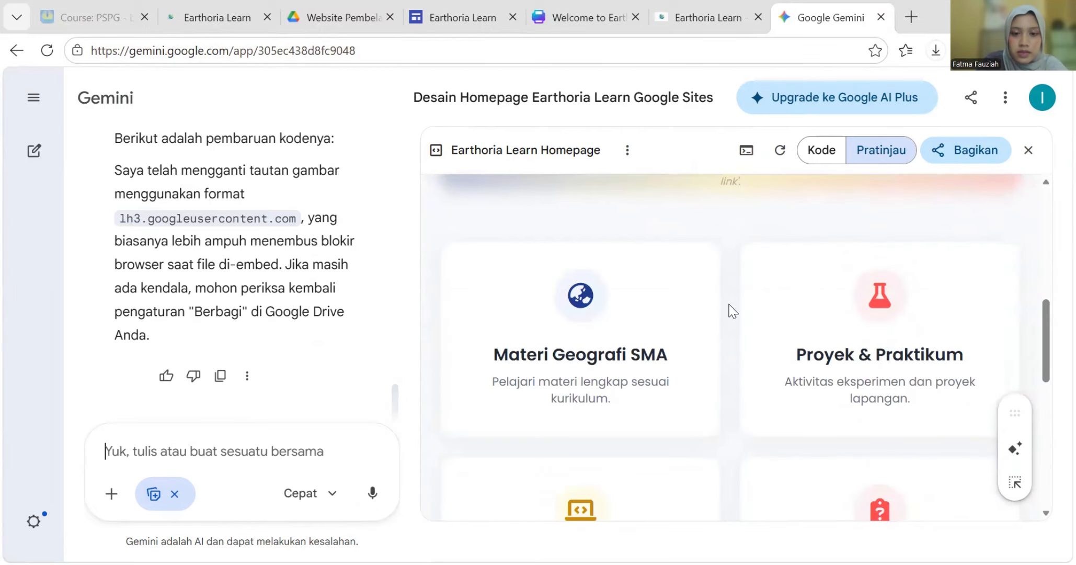
pyautogui.scroll(4, 722, 312)
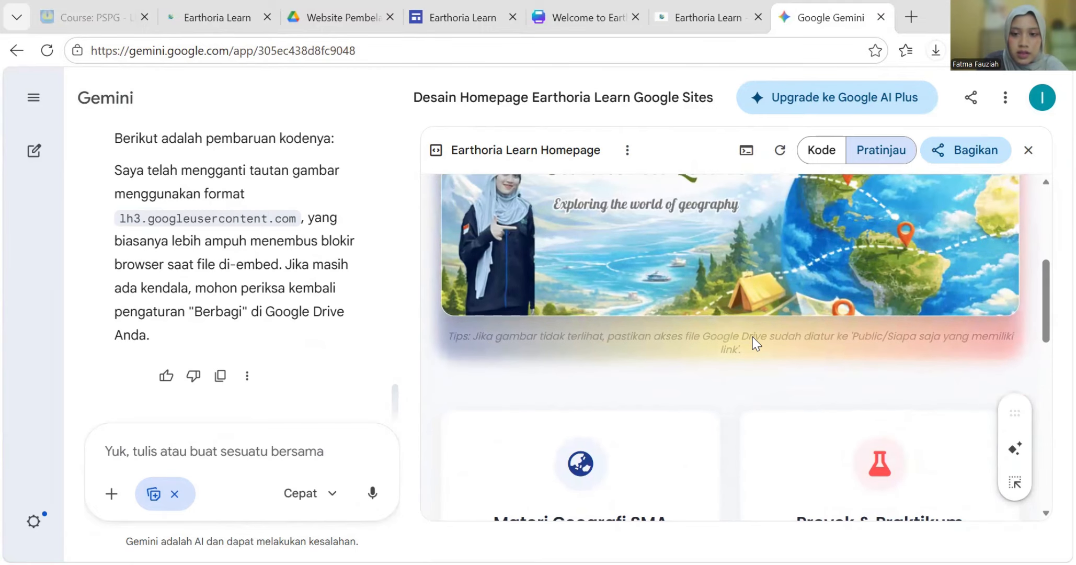
pyautogui.scroll(-3, 762, 361)
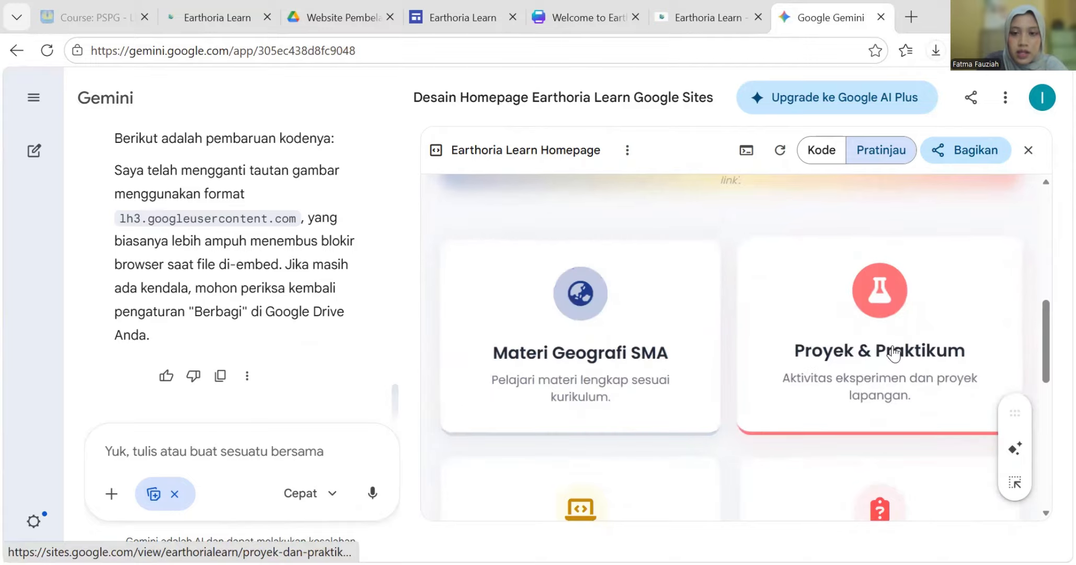
pyautogui.scroll(3, 669, 360)
pyautogui.scroll(-4, 593, 309)
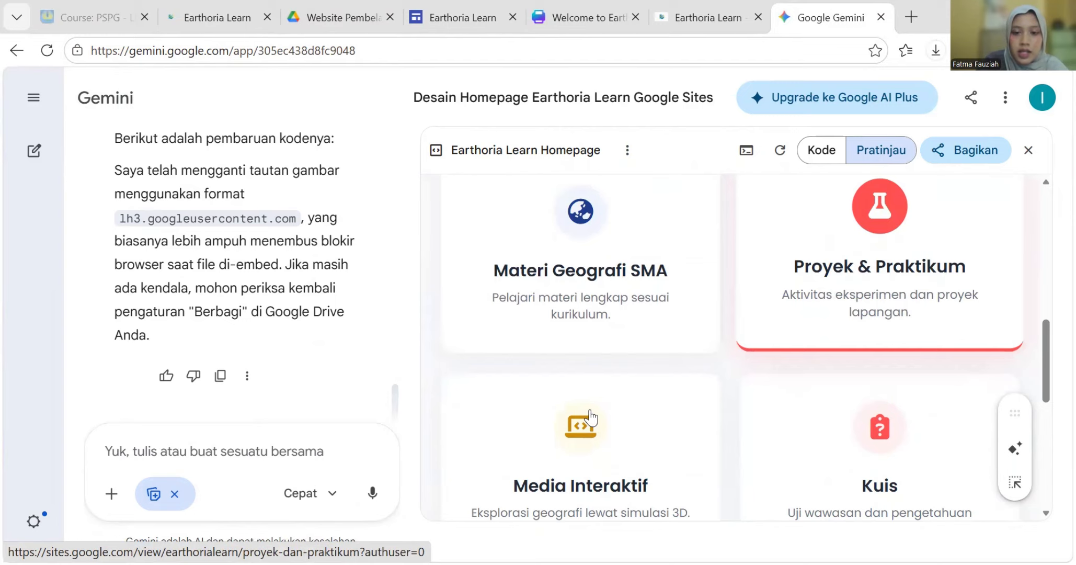
pyautogui.scroll(-7, 591, 418)
pyautogui.scroll(3, 502, 393)
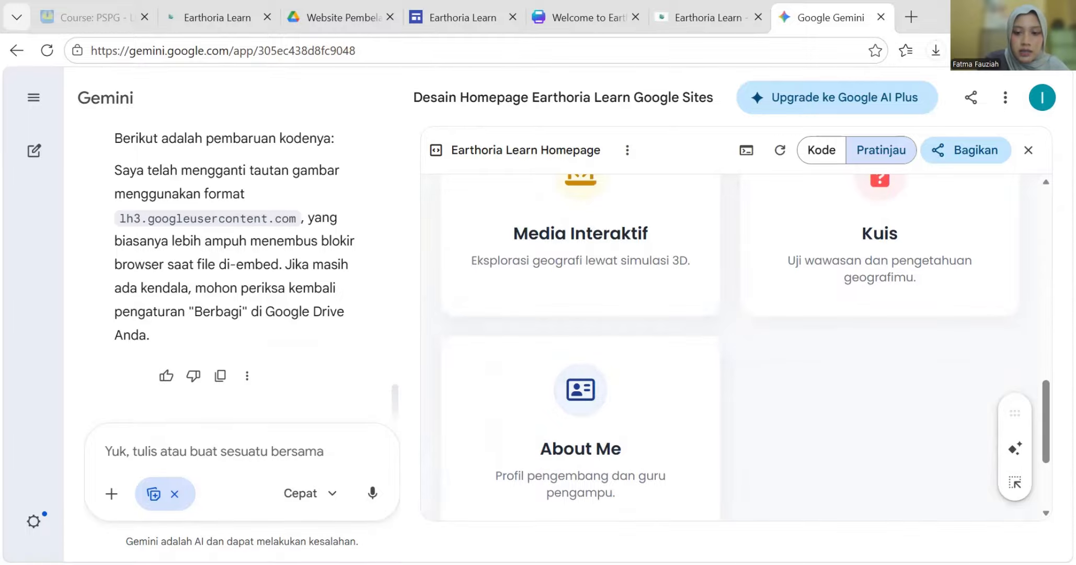
# - Copy the Menu dan Link Target list from Word and ask Gemini to open each menu link in a new tab
pyautogui.hotkey('alt', 'Tab')
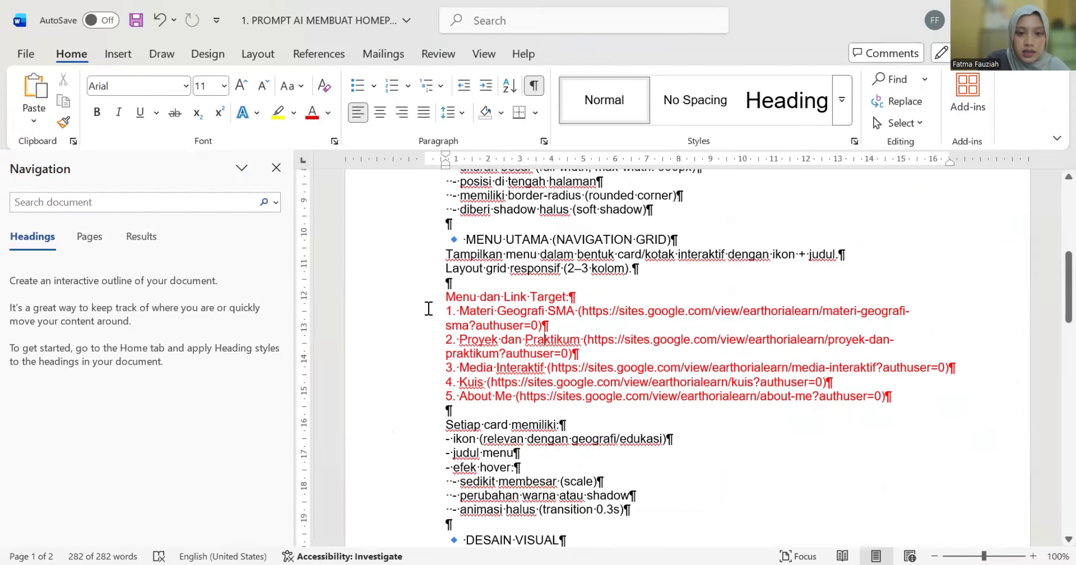
pyautogui.moveTo(445, 297); pyautogui.dragTo(894, 400)
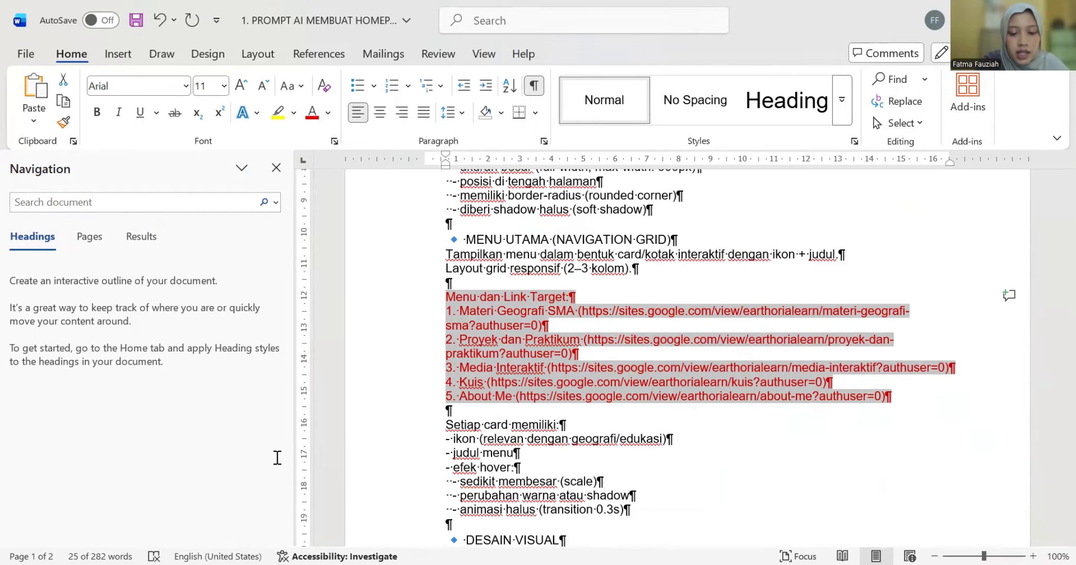
pyautogui.hotkey('alt', 'Tab')
pyautogui.press('BackSpace')
pyautogui.write('perbaiki untuk setiap tombol m')
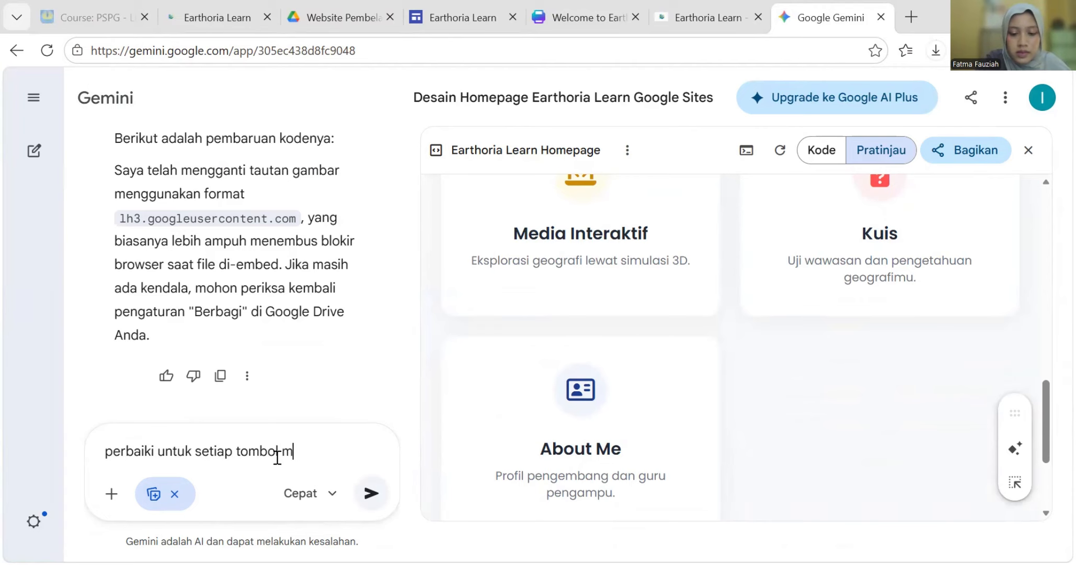
pyautogui.write('enu agar bi')
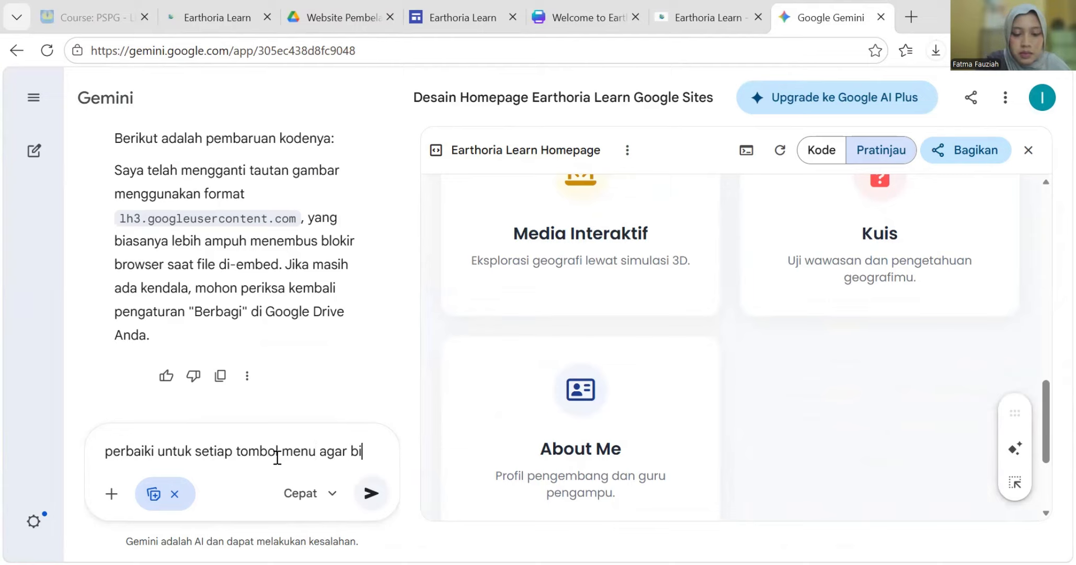
pyautogui.write('sa menuju ')
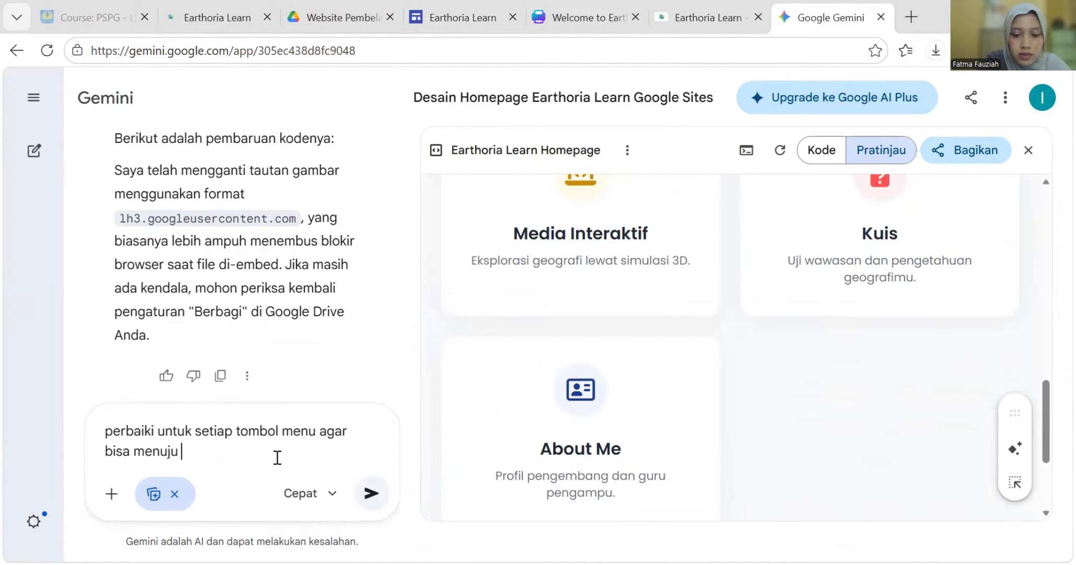
pyautogui.write('ke tab baru dengan link target')
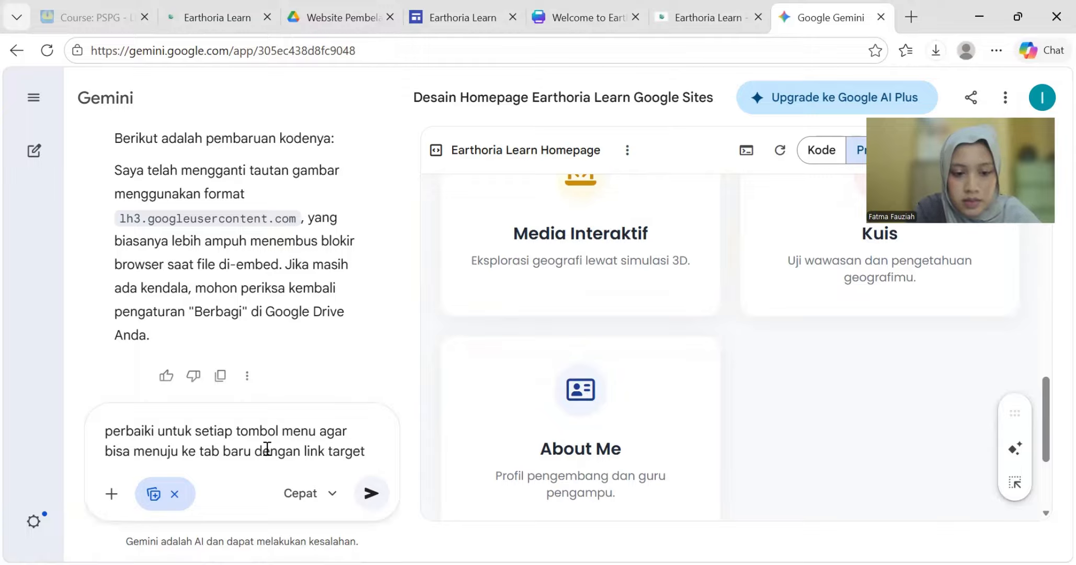
pyautogui.write('sebagai berikut.')
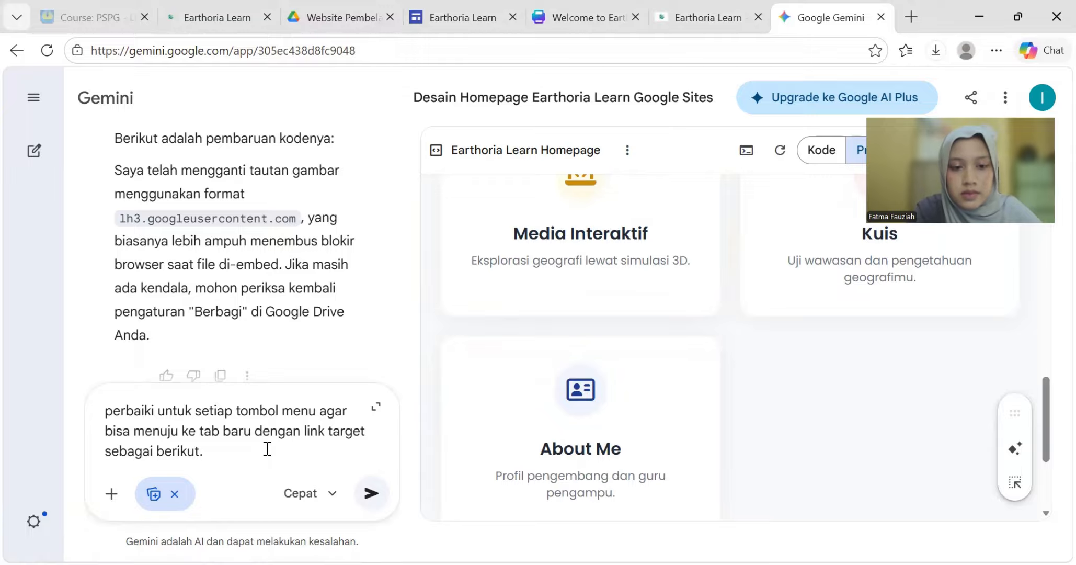
pyautogui.hotkey('ctrl', 'v')
pyautogui.press('Return')
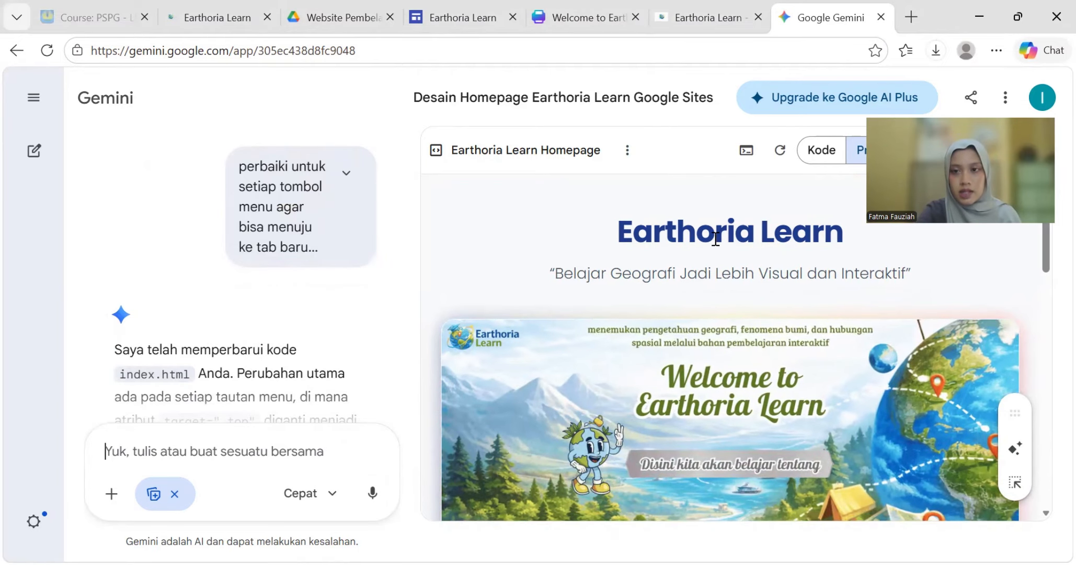
pyautogui.scroll(-8, 620, 335)
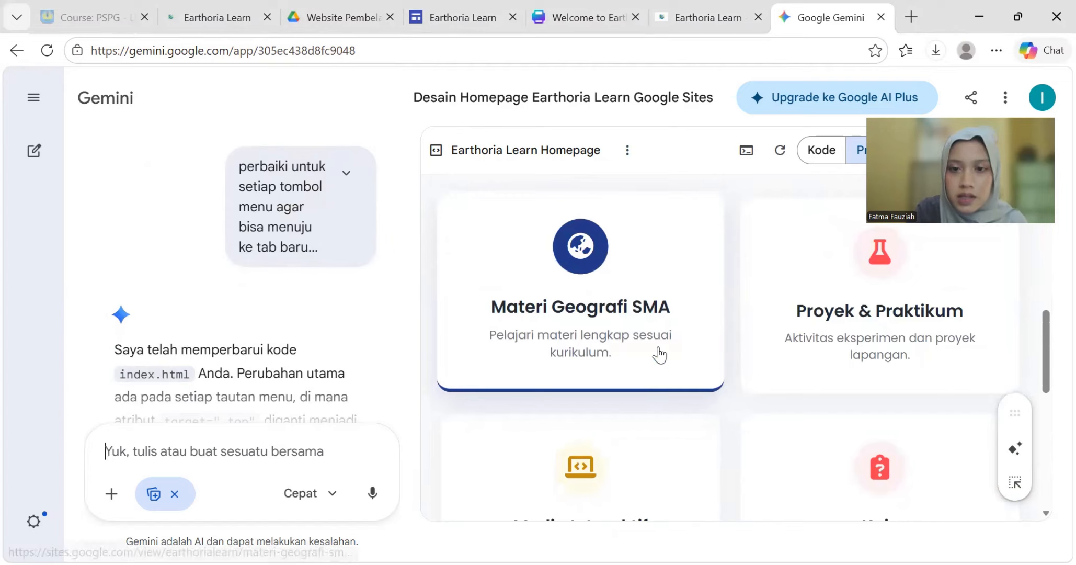
pyautogui.click(582, 278)
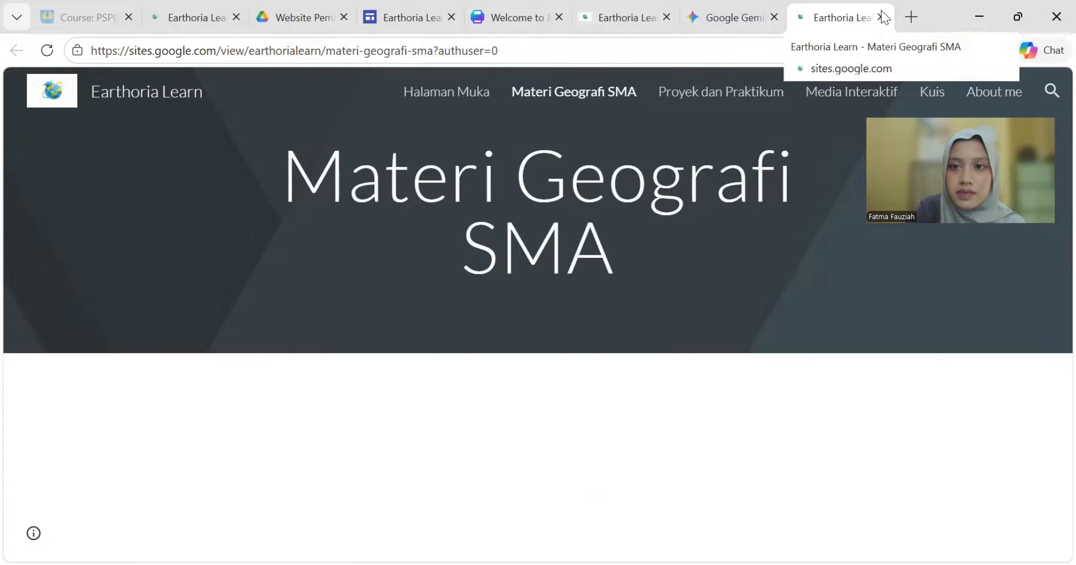
pyautogui.hotkey('ctrl', 'w')
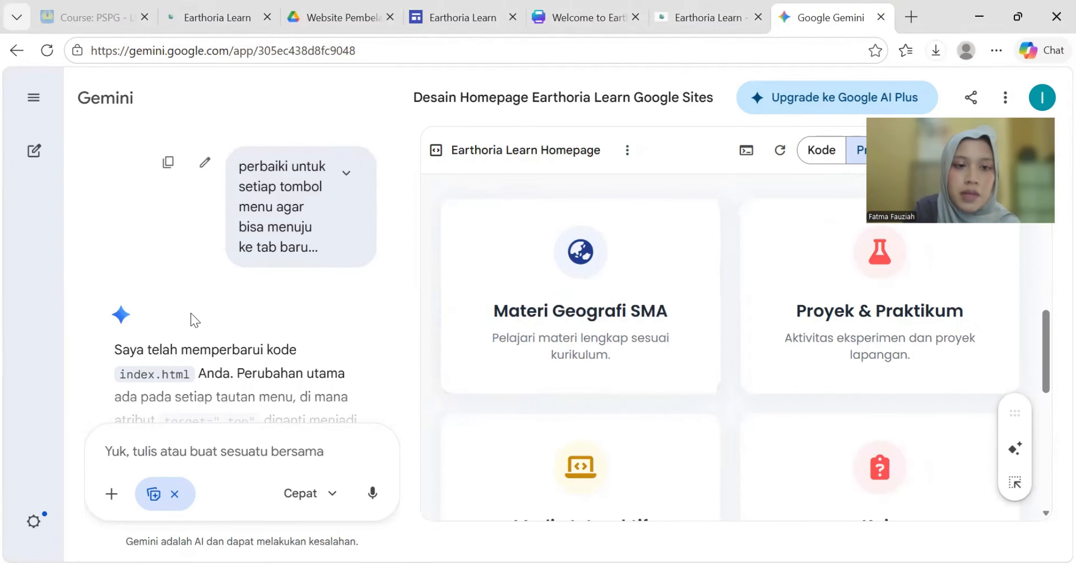
pyautogui.scroll(-3, 229, 302)
pyautogui.scroll(-2, 229, 298)
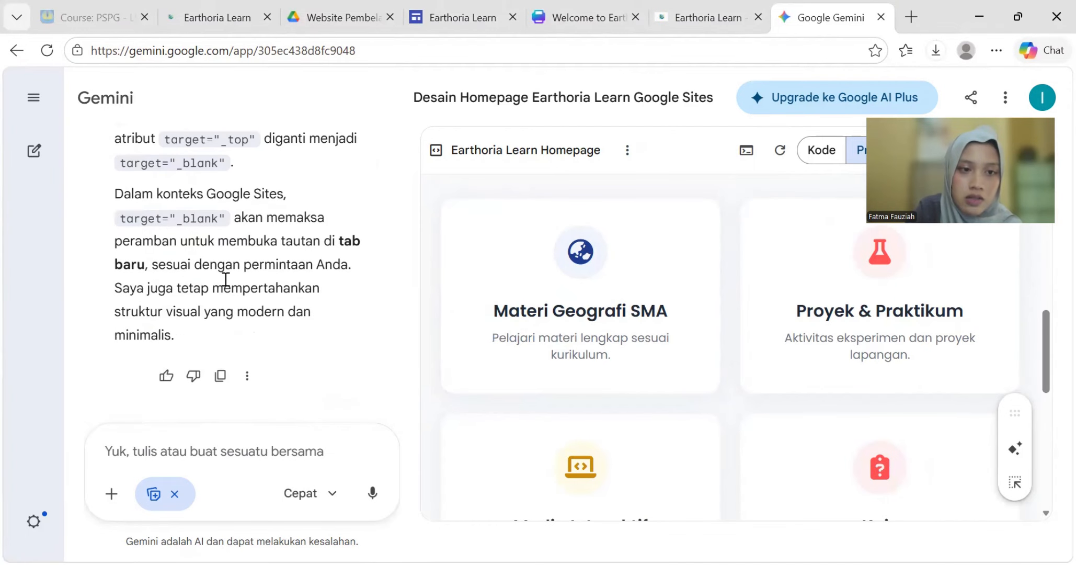
pyautogui.scroll(5, 238, 251)
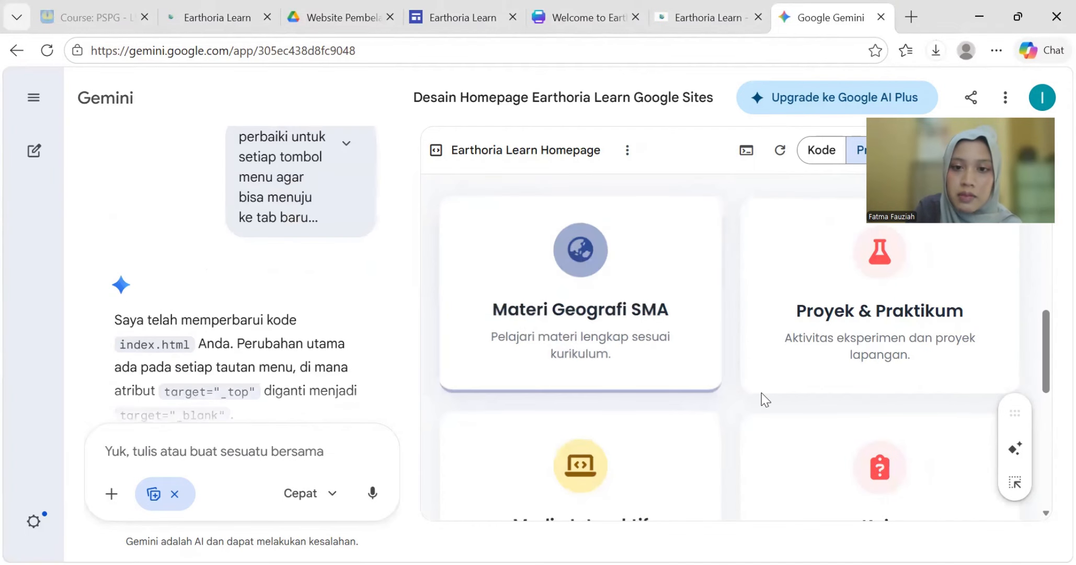
pyautogui.scroll(5, 733, 387)
pyautogui.scroll(-1, 715, 382)
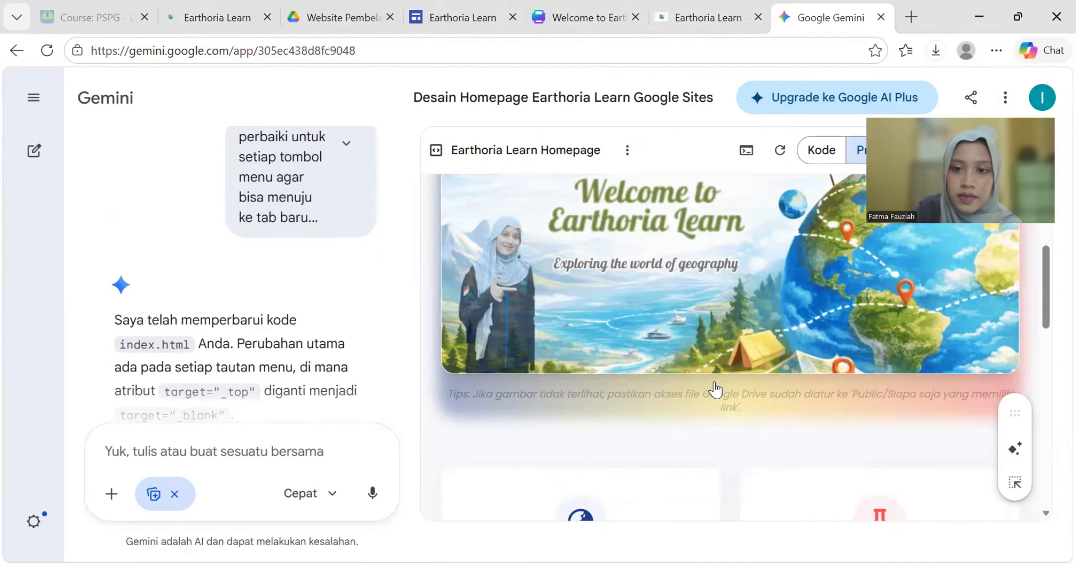
pyautogui.scroll(-2, 715, 389)
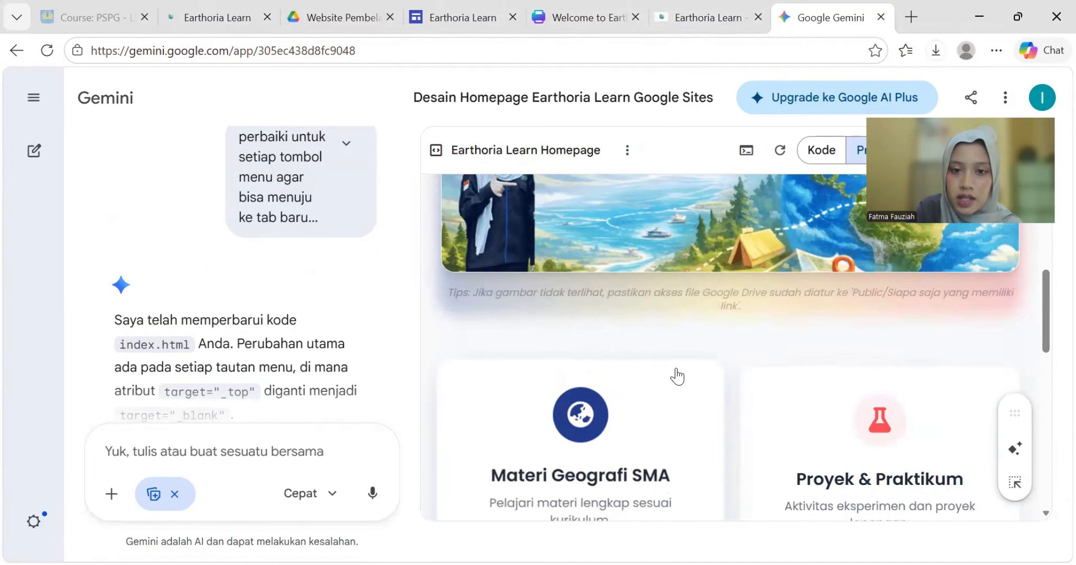
pyautogui.scroll(-4, 675, 387)
pyautogui.scroll(6, 466, 369)
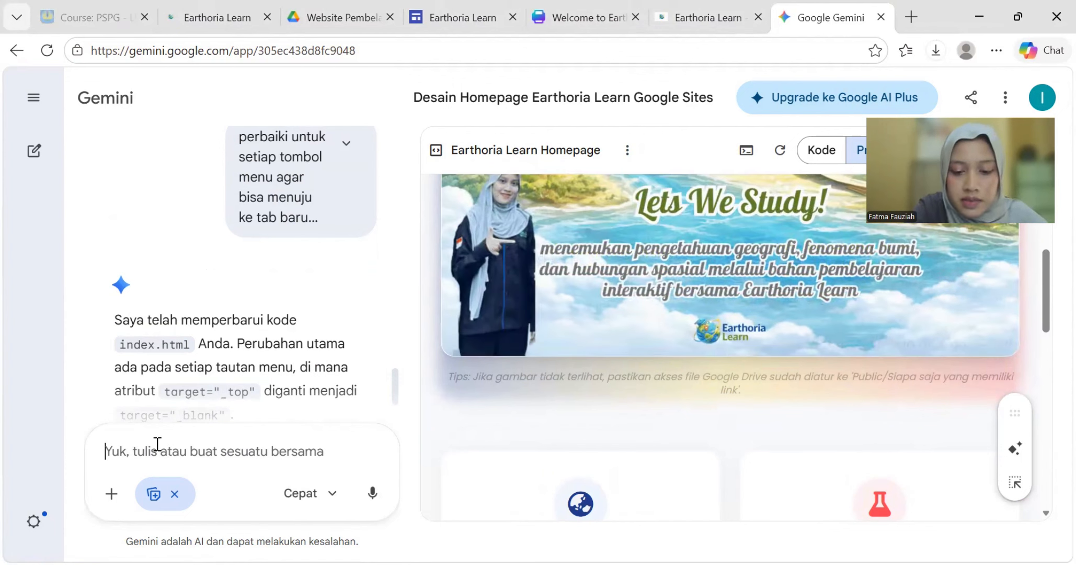
# - Request removal of the 'Tips: Jika gambar tidak terlihat…' Google Drive access note under the banner
pyautogui.click(157, 443)
pyautogui.write('tolong hapus t')
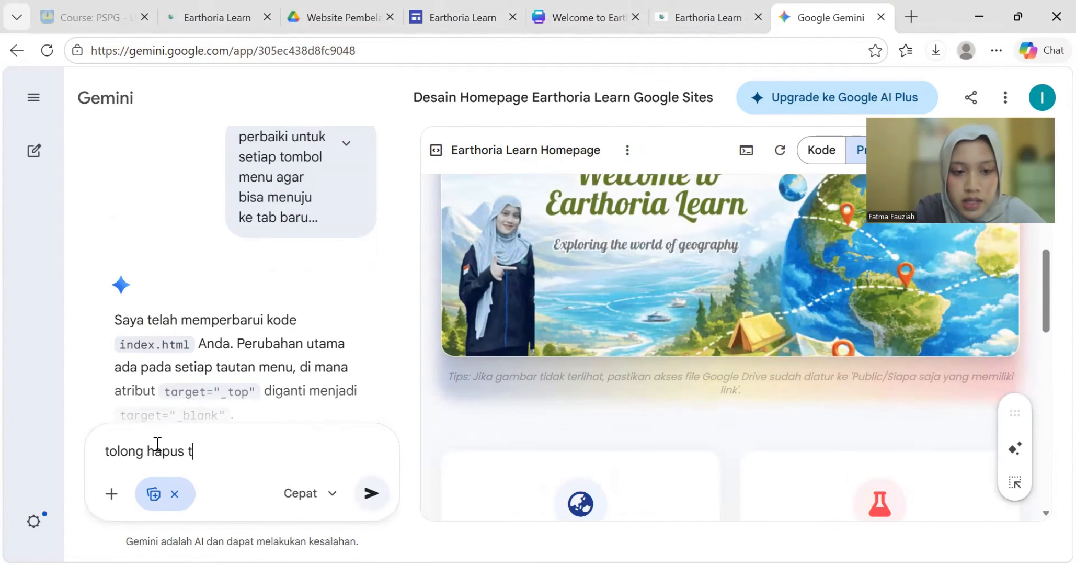
pyautogui.write('ulisan dibawah gambar')
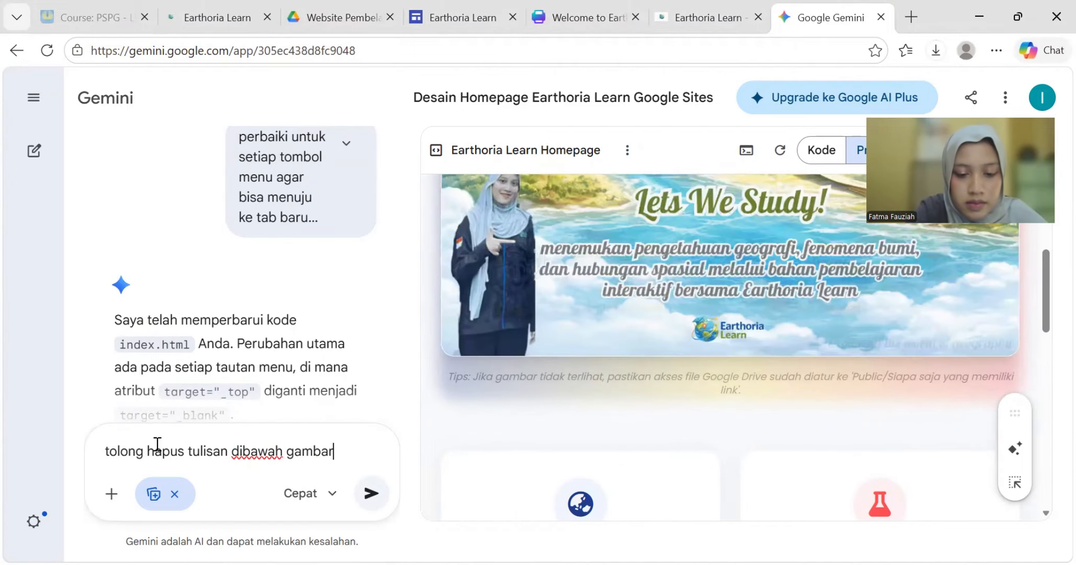
pyautogui.write(' yang bertuliskan: Tips')
pyautogui.press('BackSpace')
pyautogui.write('ps:')
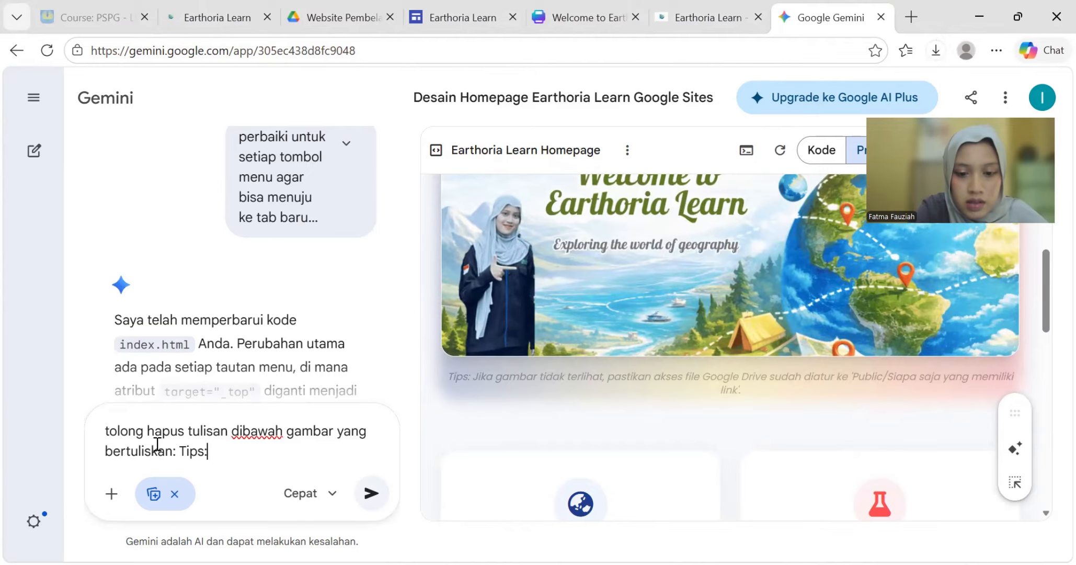
pyautogui.write(' Jika gambar tidak terlihat,')
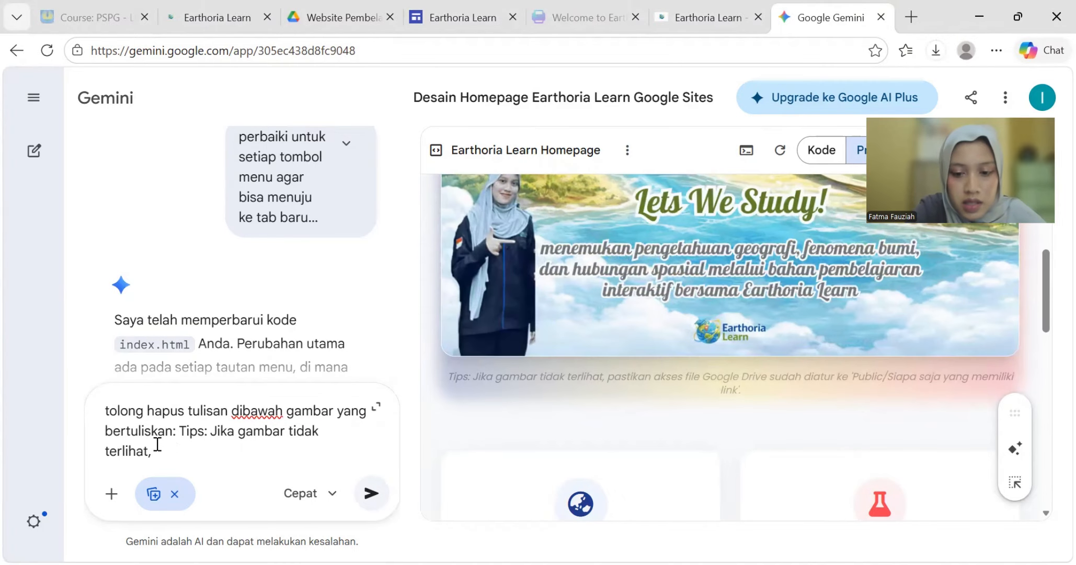
pyautogui.write(' pastikan akses file Google Dr')
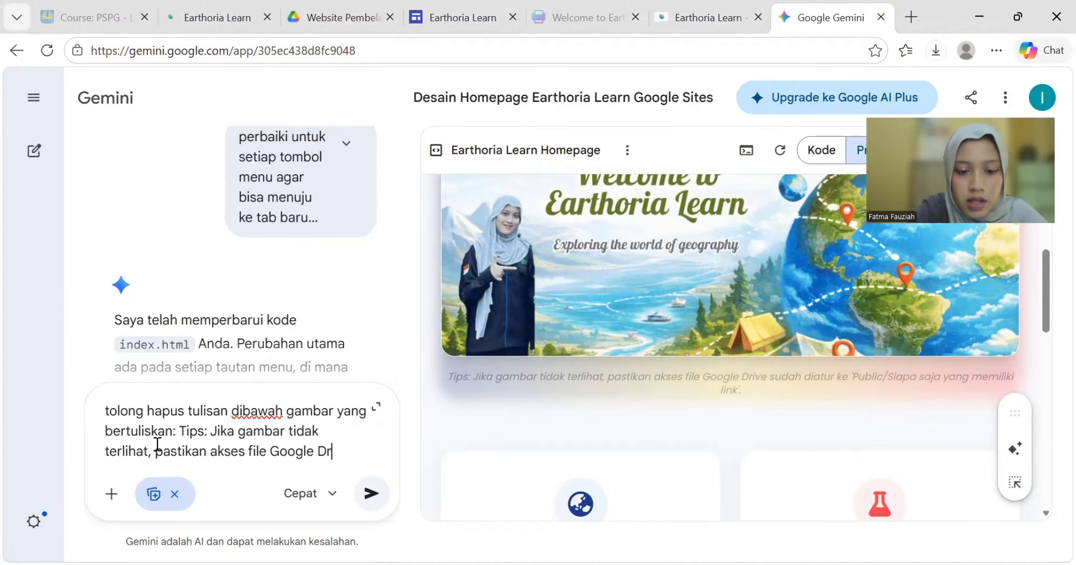
pyautogui.write("ive sudah diatur ke 'public")
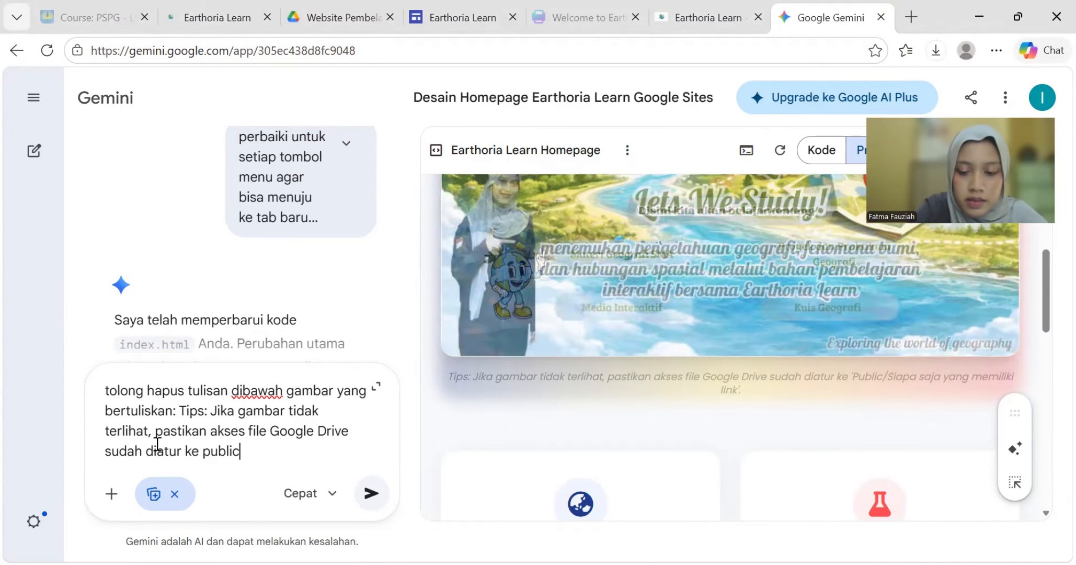
pyautogui.hotkey('ctrl', 'Left')
pyautogui.write("'")
pyautogui.press('End')
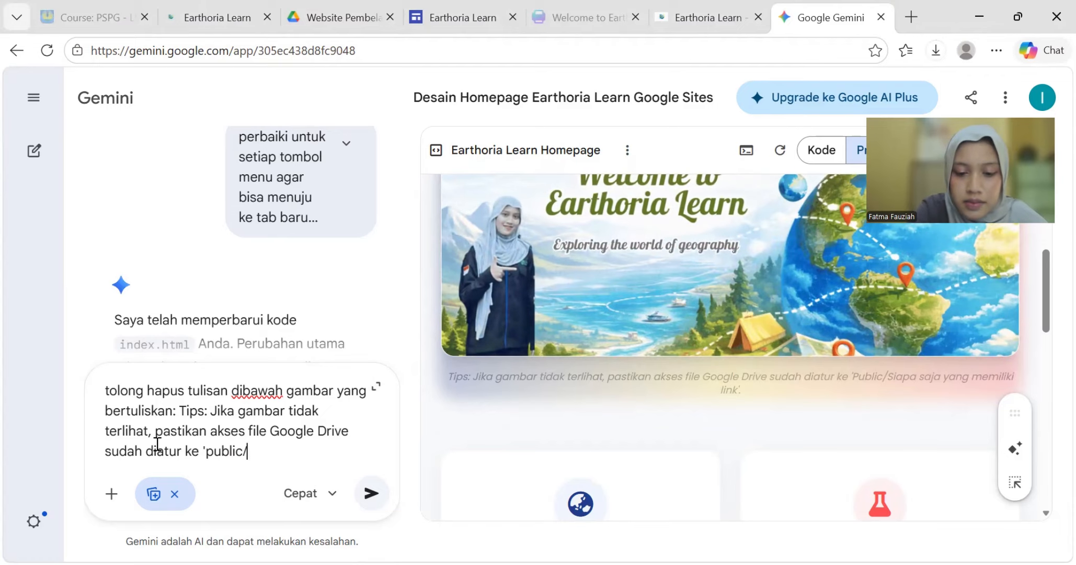
pyautogui.write("/Siapa saja yang memiliki link'.")
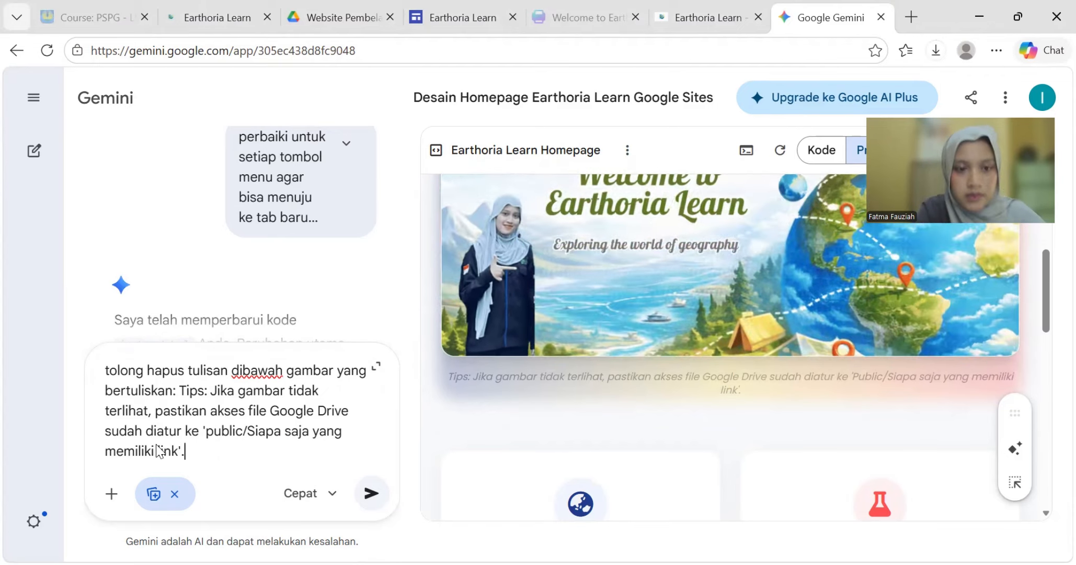
pyautogui.press('Return')
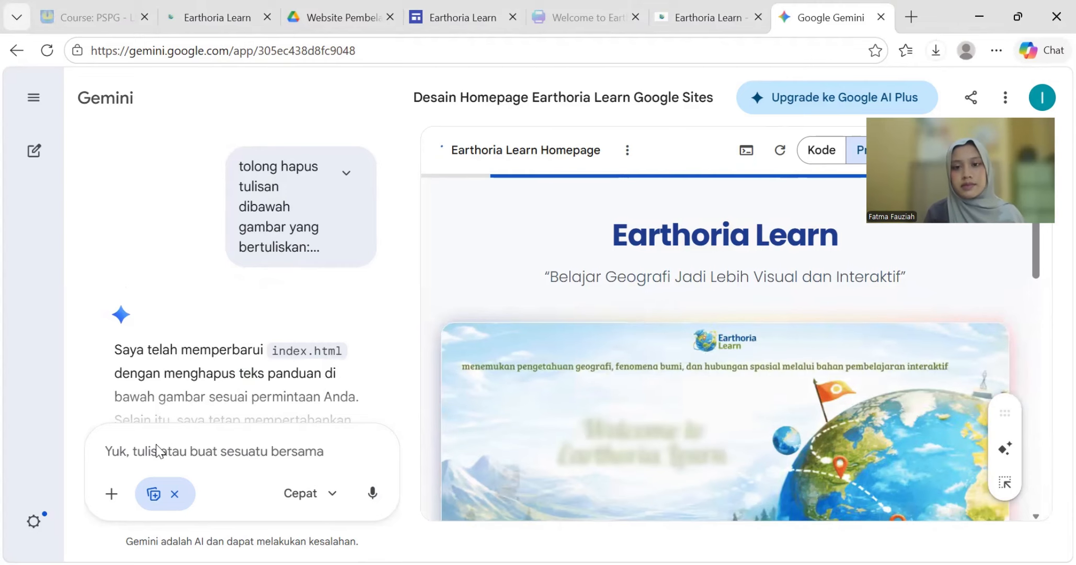
# - Scroll the refreshed preview and verify the Materi Geografi SMA card opens its page in a new tab
pyautogui.scroll(-5, 463, 409)
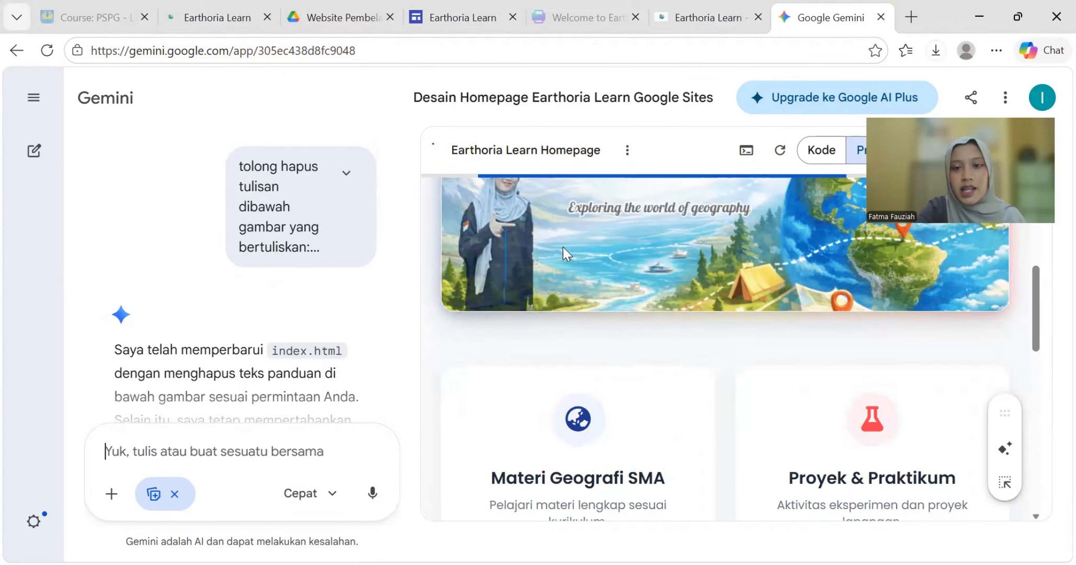
pyautogui.scroll(-4, 769, 362)
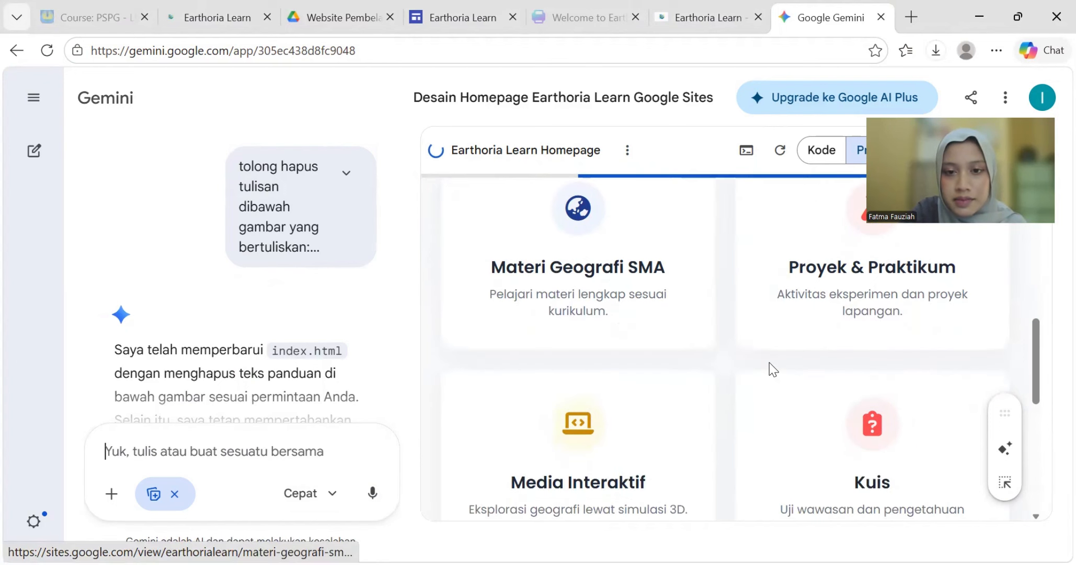
pyautogui.scroll(4, 769, 363)
pyautogui.scroll(5, 769, 363)
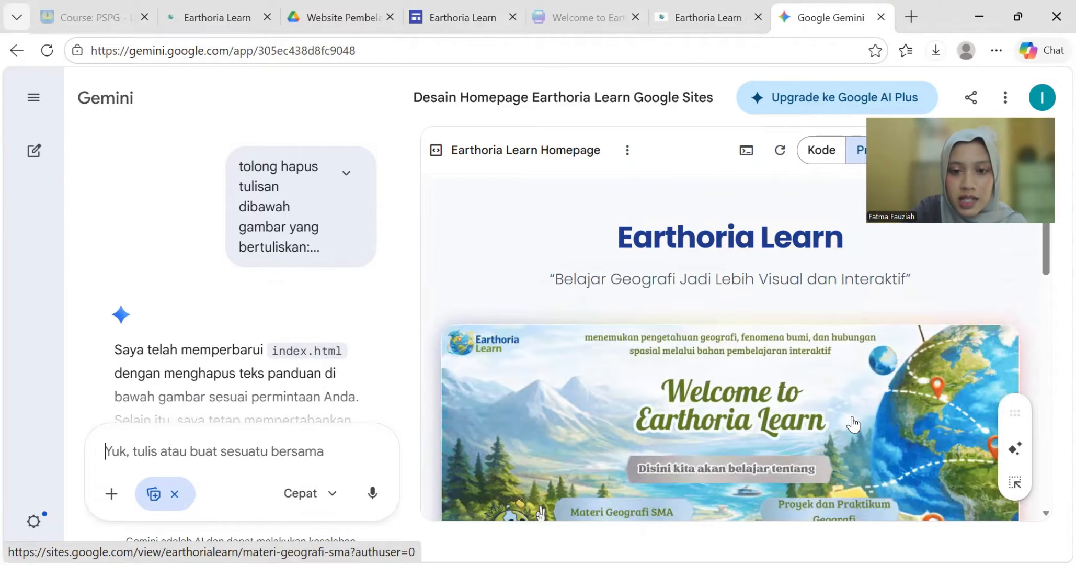
pyautogui.click(566, 419)
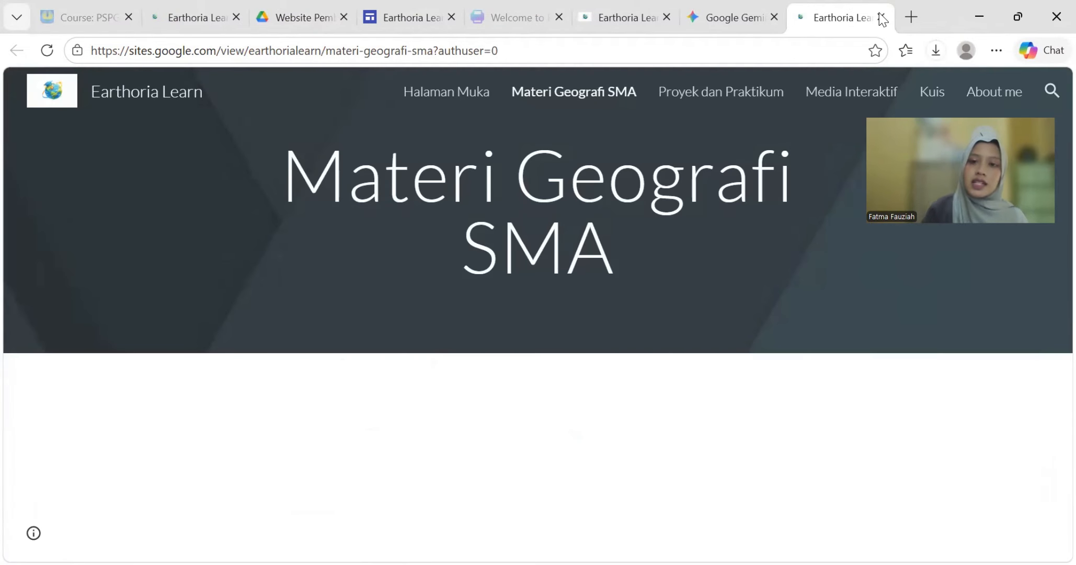
pyautogui.click(883, 18)
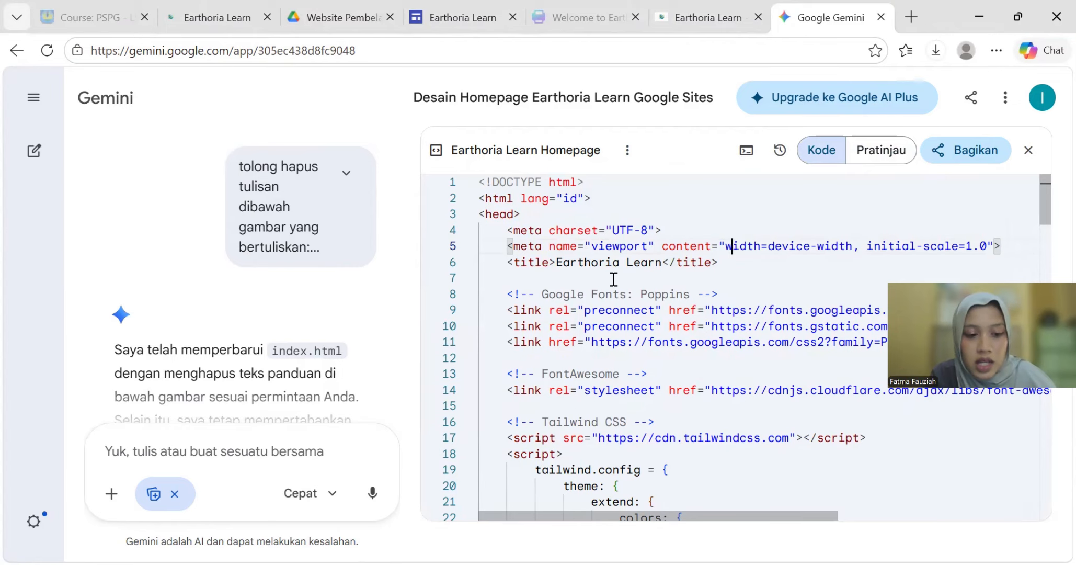
# - Select and copy the complete Earthoria Learn index.html code from the canvas
pyautogui.hotkey('ctrl', 'a')
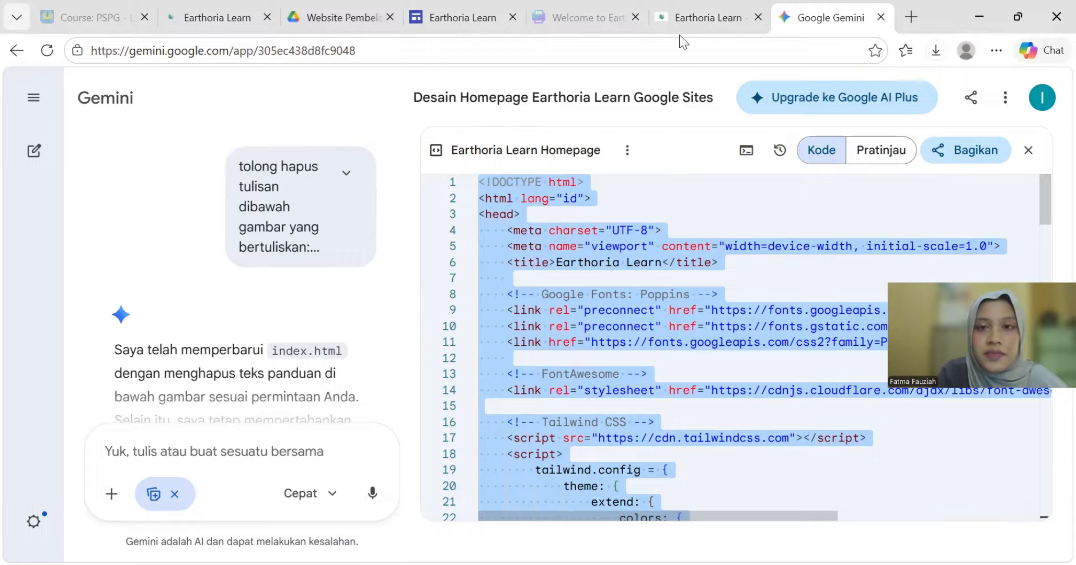
pyautogui.click(468, 20)
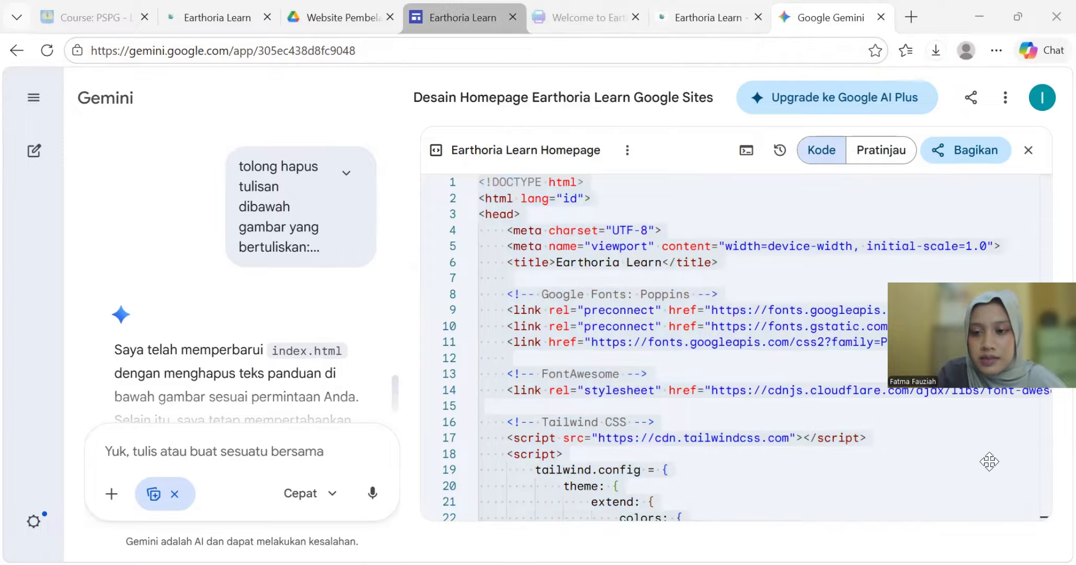
pyautogui.moveTo(991, 460); pyautogui.dragTo(98, 476)
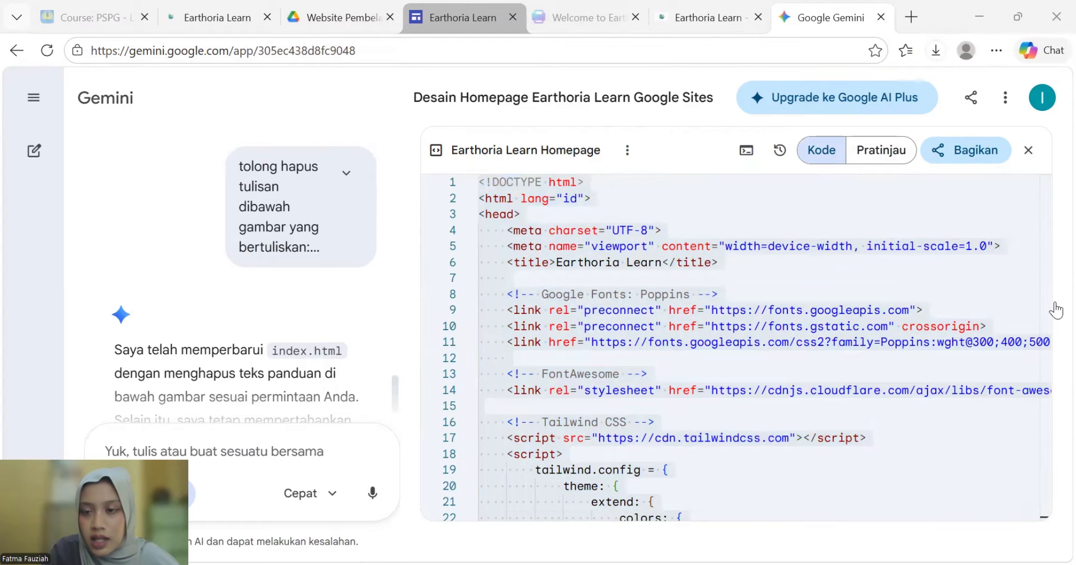
# - In the Earthoria Learn site editor, set up a new full-page embed page named Beranda
pyautogui.click(463, 18)
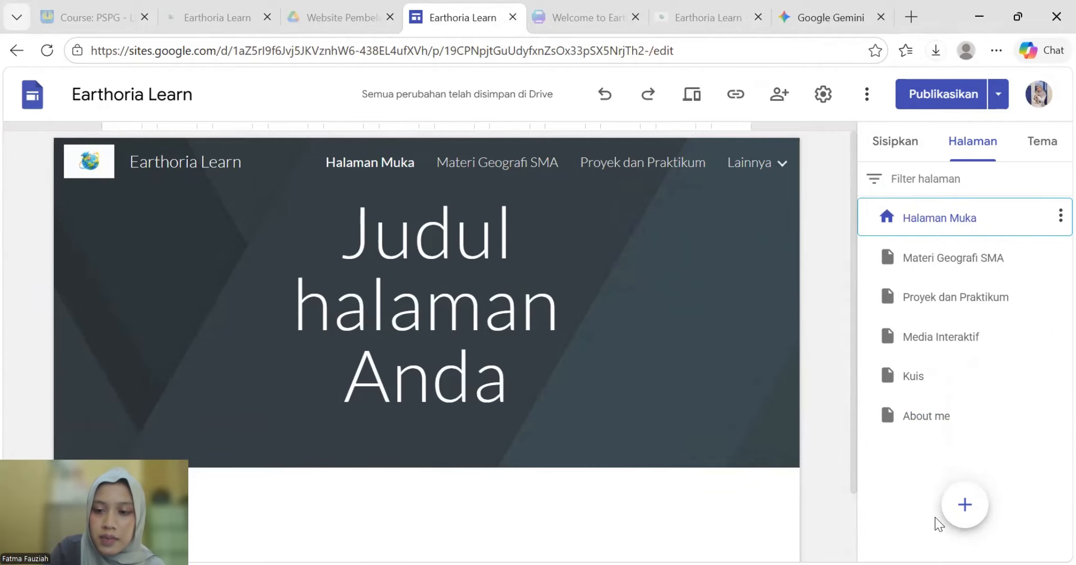
pyautogui.moveTo(969, 515)
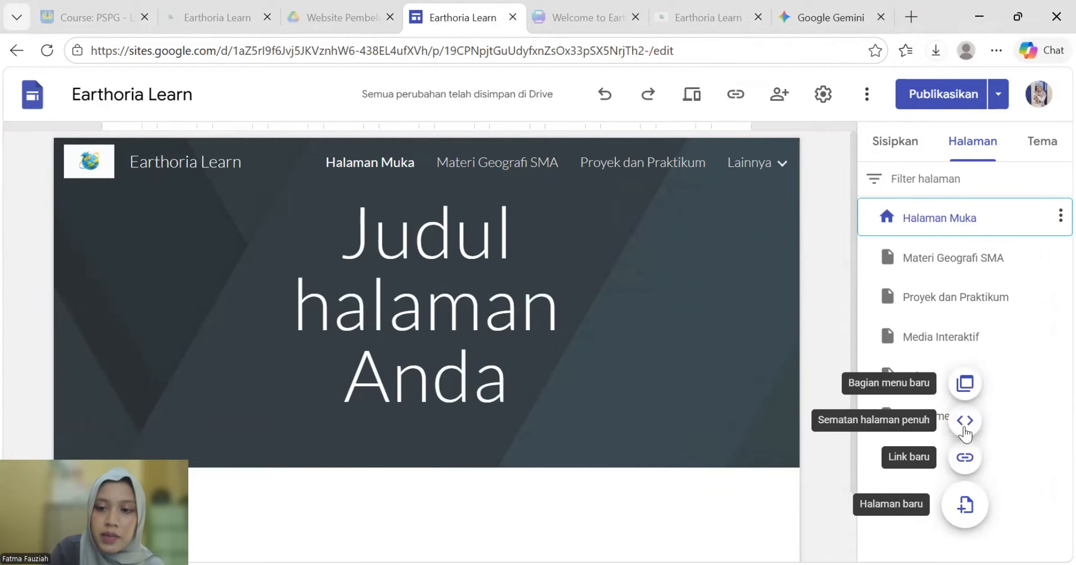
pyautogui.click(965, 421)
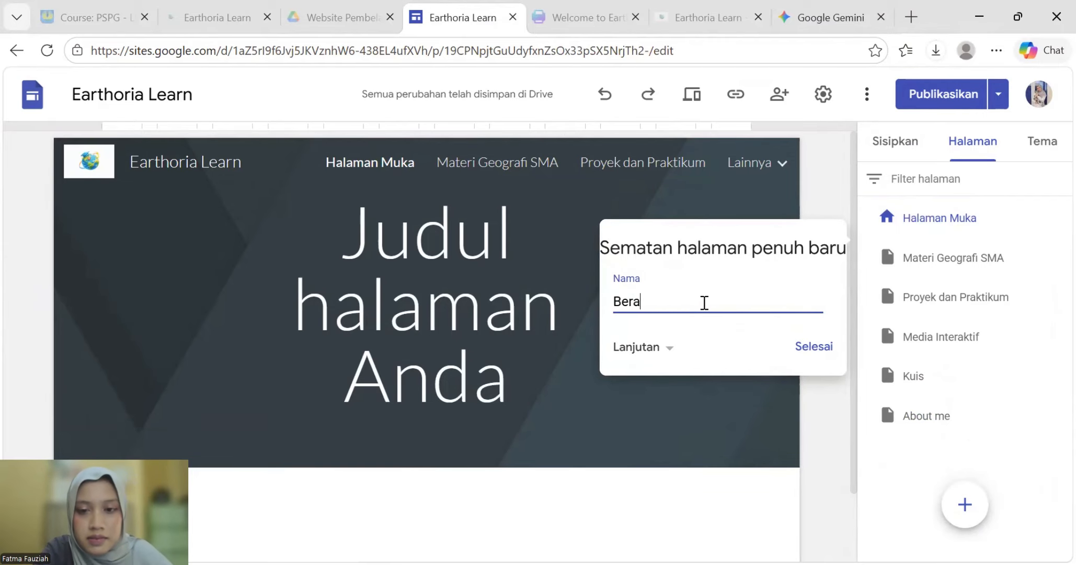
pyautogui.click(790, 346)
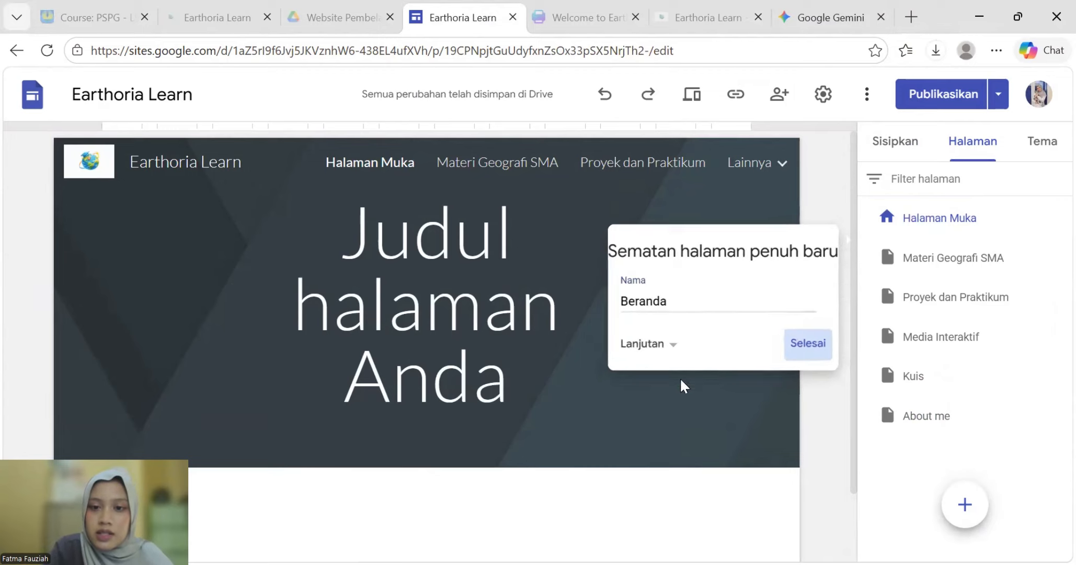
# - Paste the copied Earthoria Learn homepage code into an embed on Beranda and insert it
pyautogui.click(371, 460)
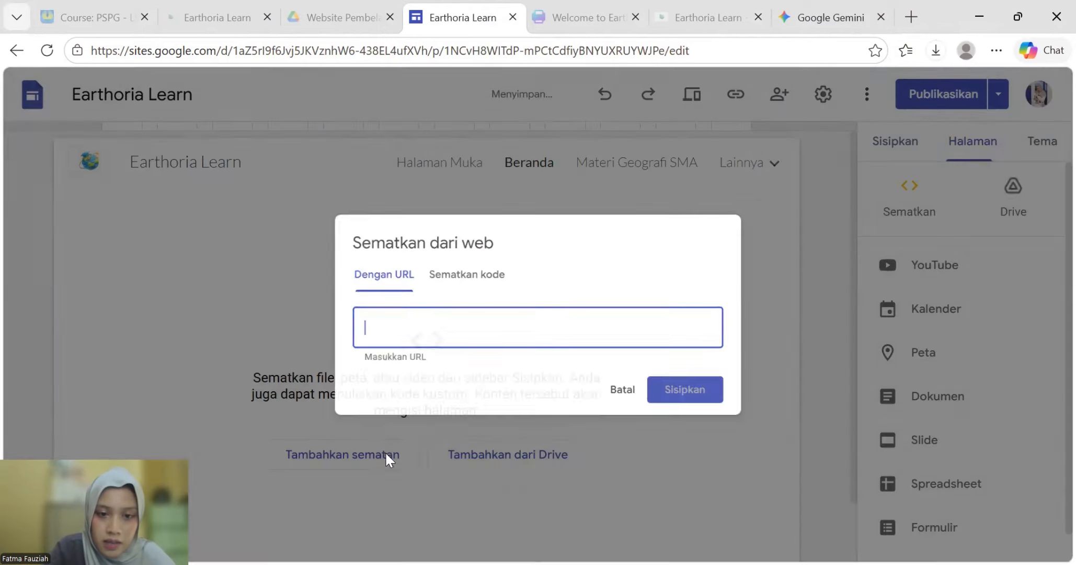
pyautogui.click(432, 256)
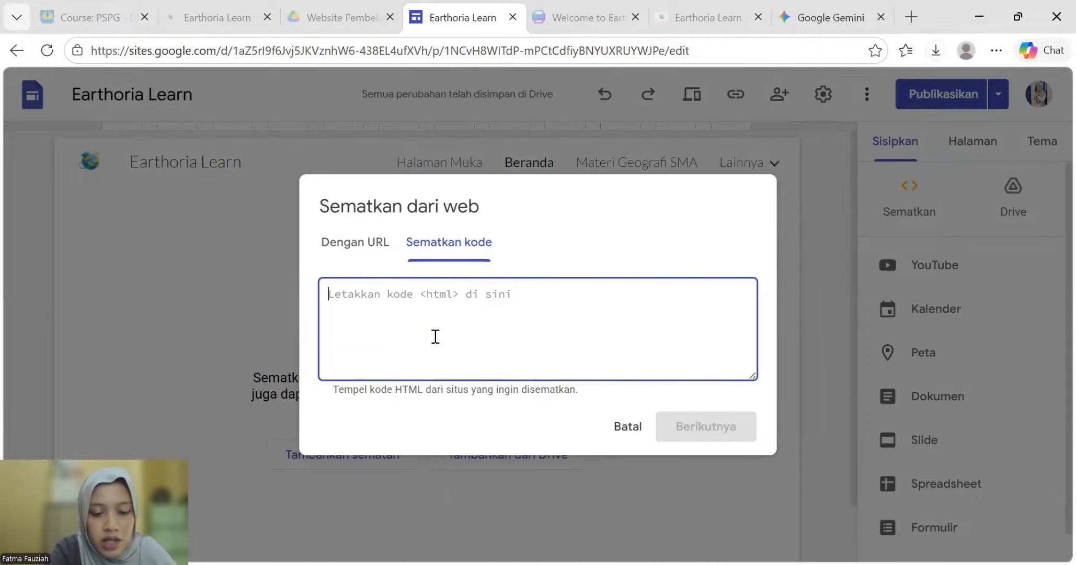
pyautogui.hotkey('ctrl', 'v')
pyautogui.click(706, 426)
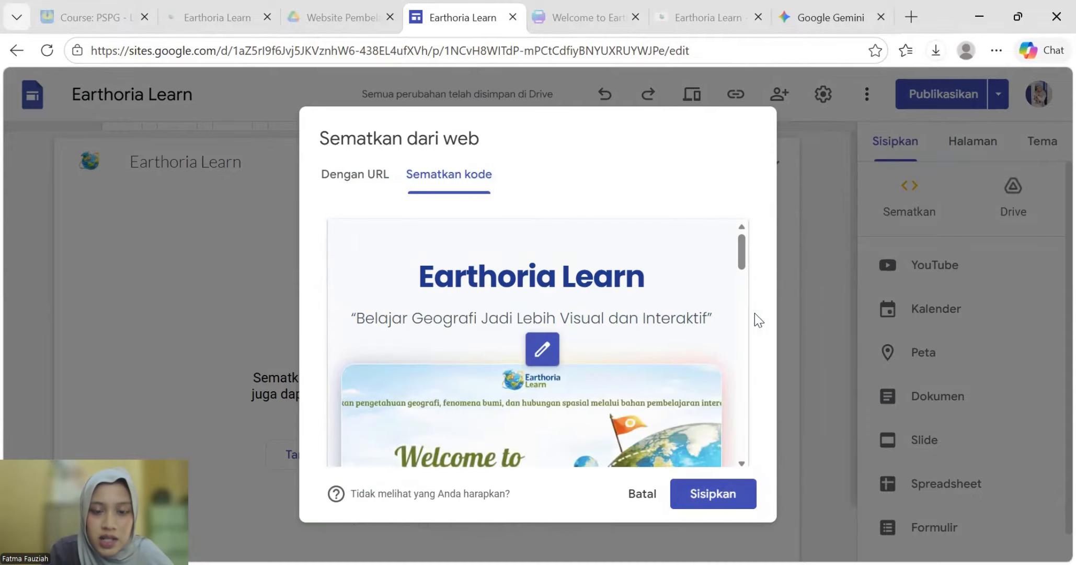
pyautogui.click(726, 498)
pyautogui.scroll(-4, 505, 318)
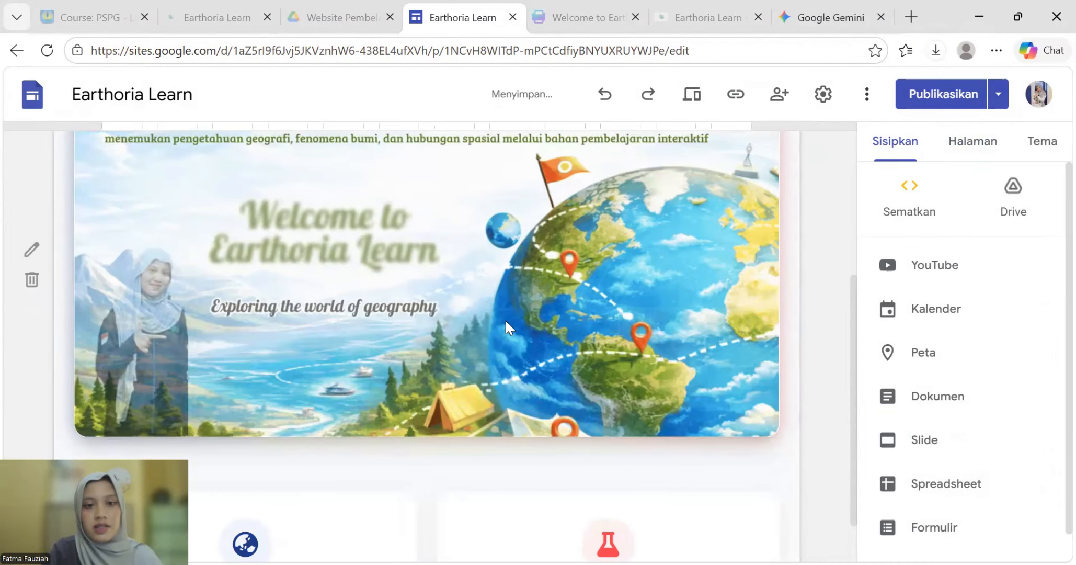
pyautogui.scroll(-1, 499, 334)
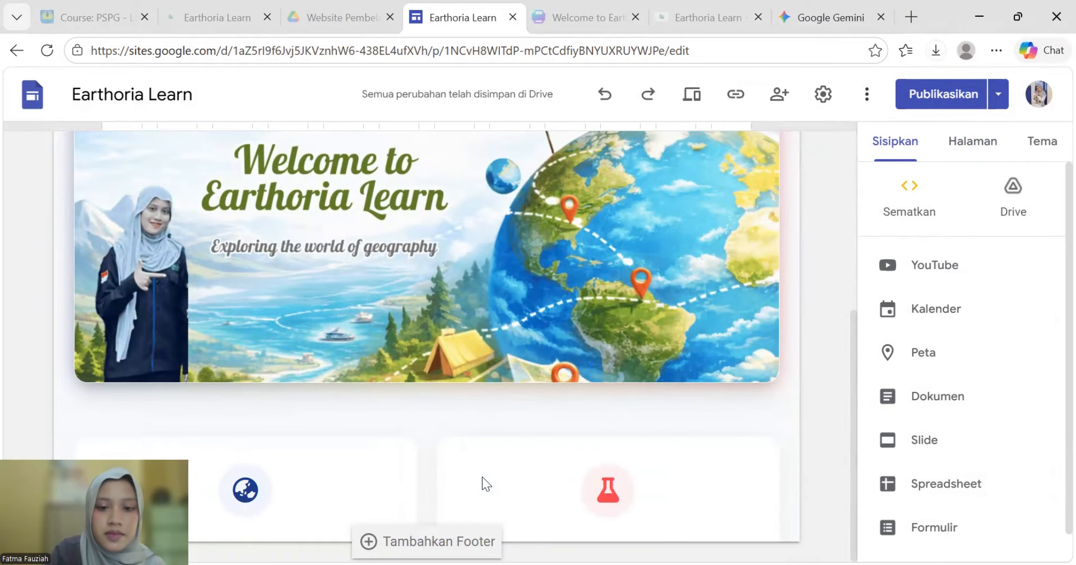
pyautogui.scroll(6, 482, 477)
pyautogui.scroll(-6, 502, 371)
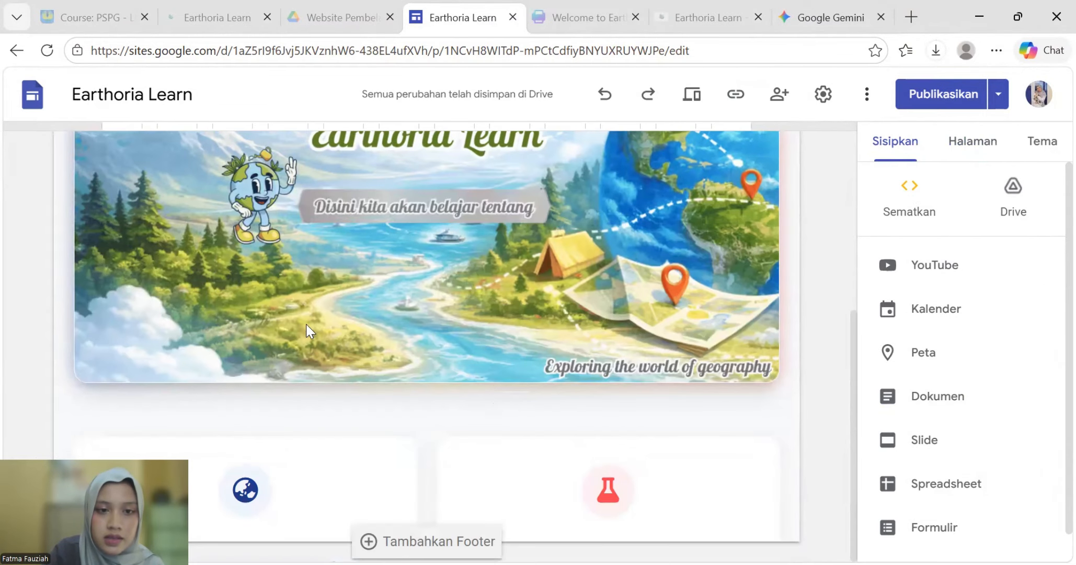
pyautogui.scroll(6, 313, 314)
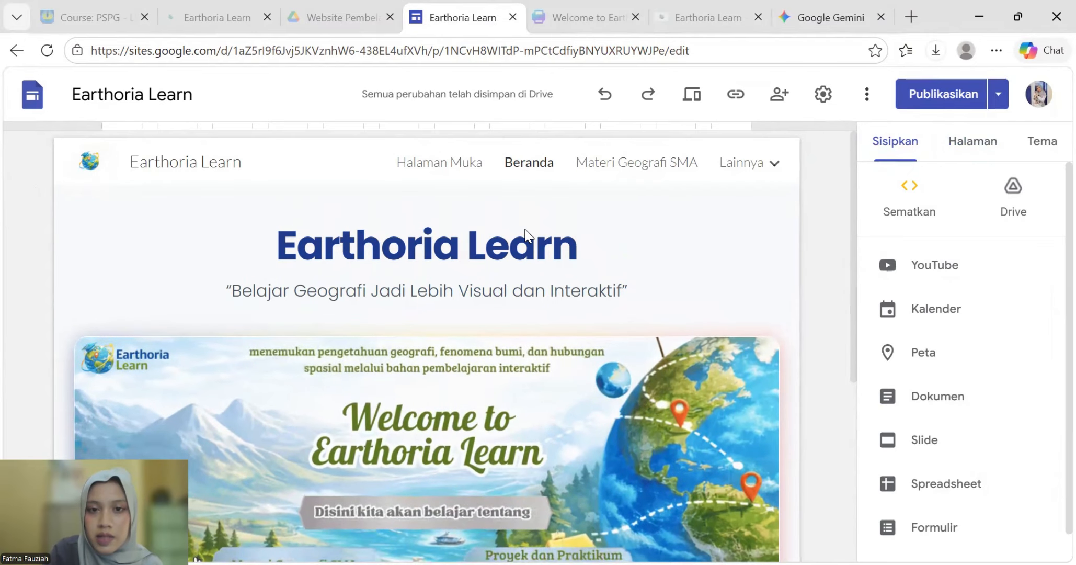
# - Make Beranda the site's home page
pyautogui.click(986, 146)
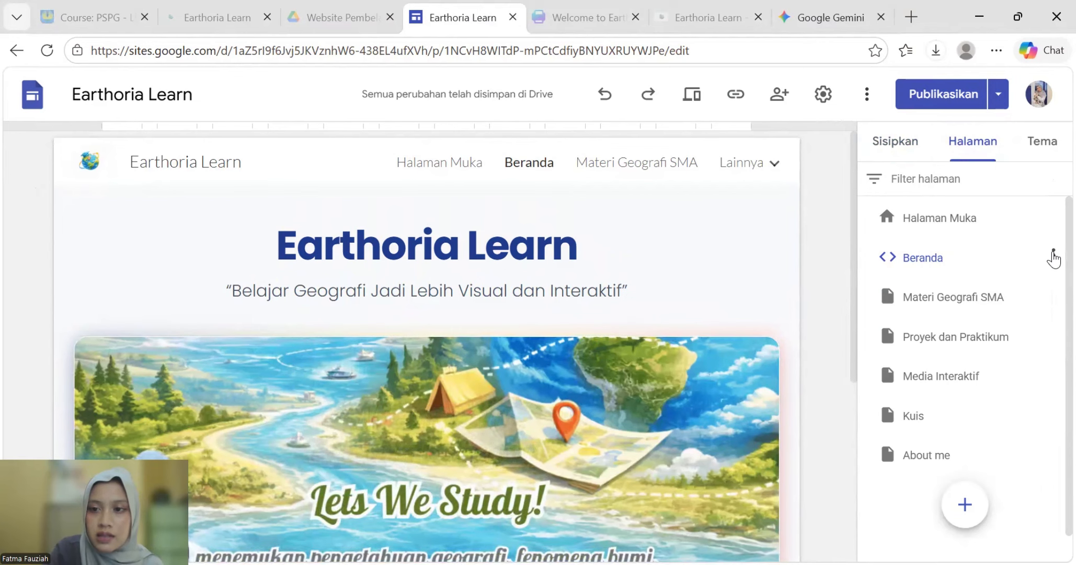
pyautogui.click(1054, 256)
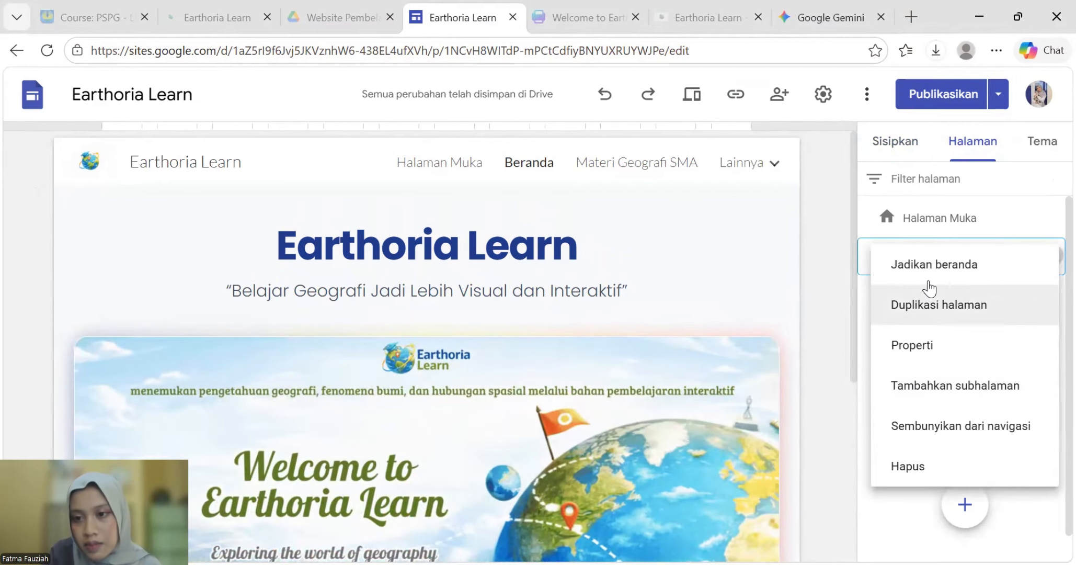
pyautogui.click(929, 280)
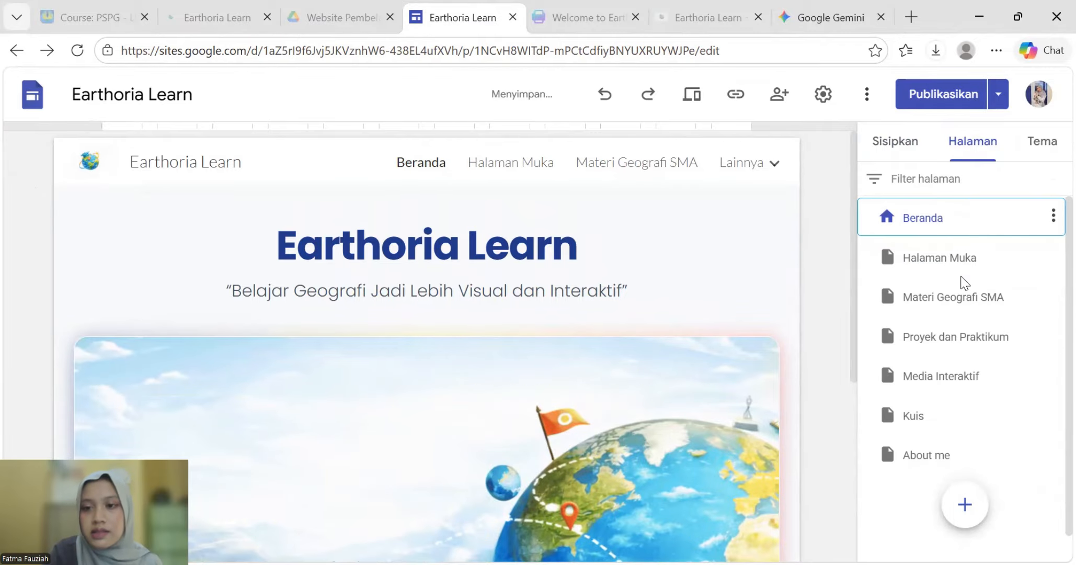
# - Delete the unused Halaman Muka page
pyautogui.click(1046, 259)
pyautogui.click(1053, 257)
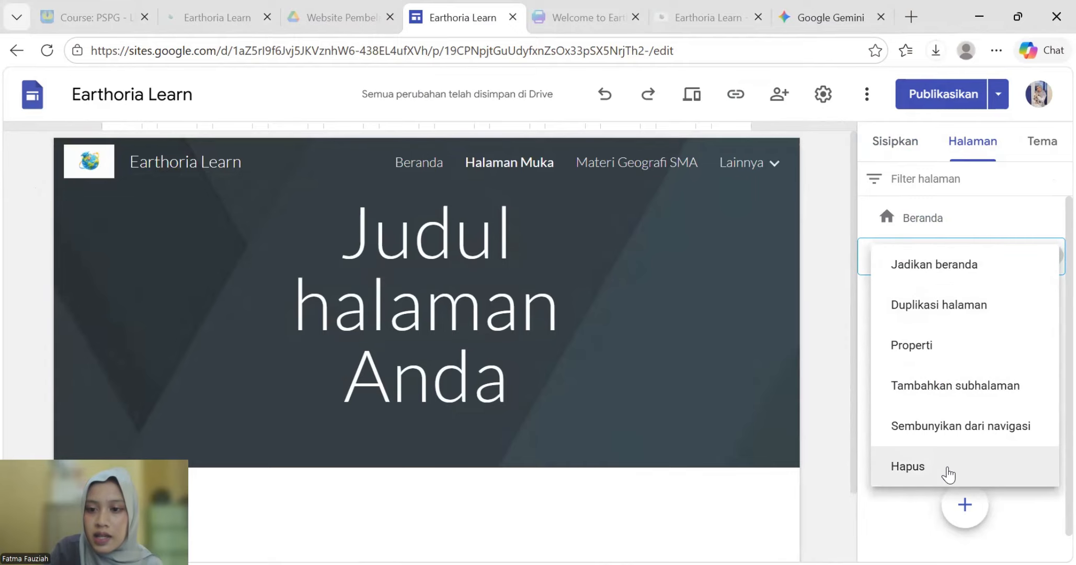
pyautogui.click(928, 463)
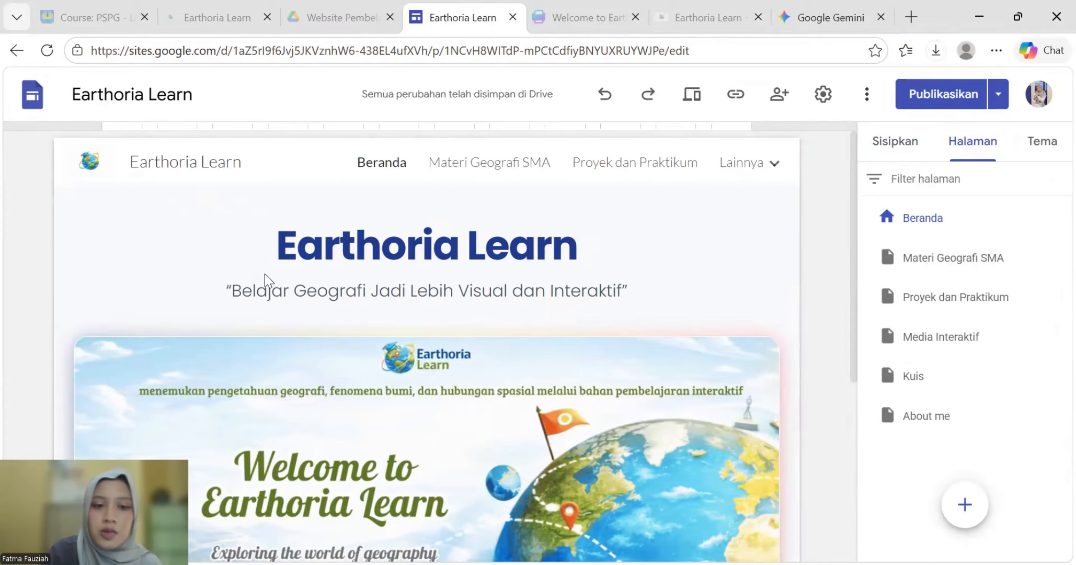
pyautogui.scroll(-5, 487, 354)
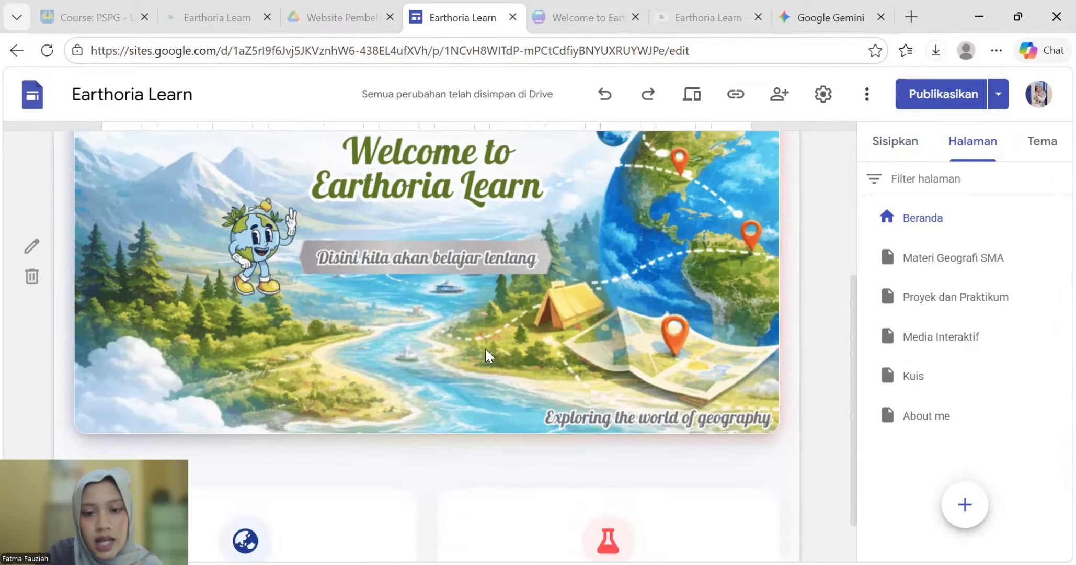
pyautogui.scroll(5, 449, 296)
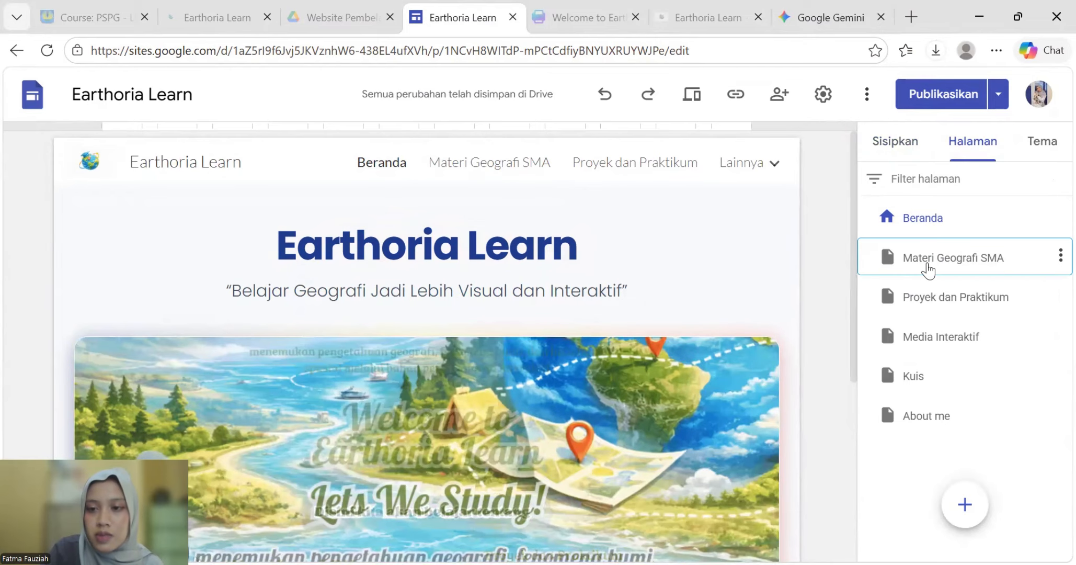
# - Open the Materi Geografi SMA page and select its whole title
pyautogui.click(956, 264)
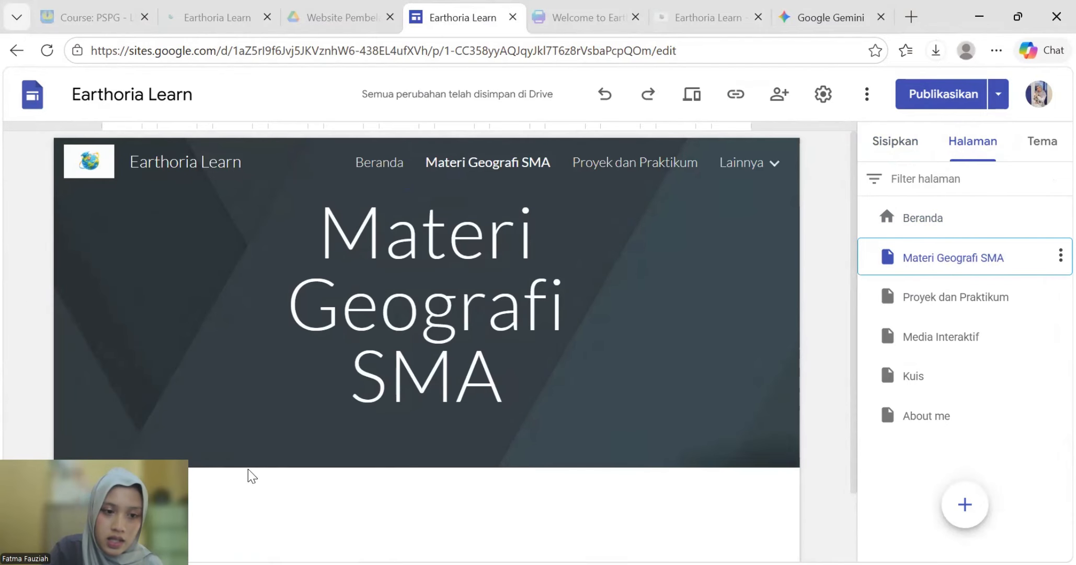
pyautogui.click(469, 350)
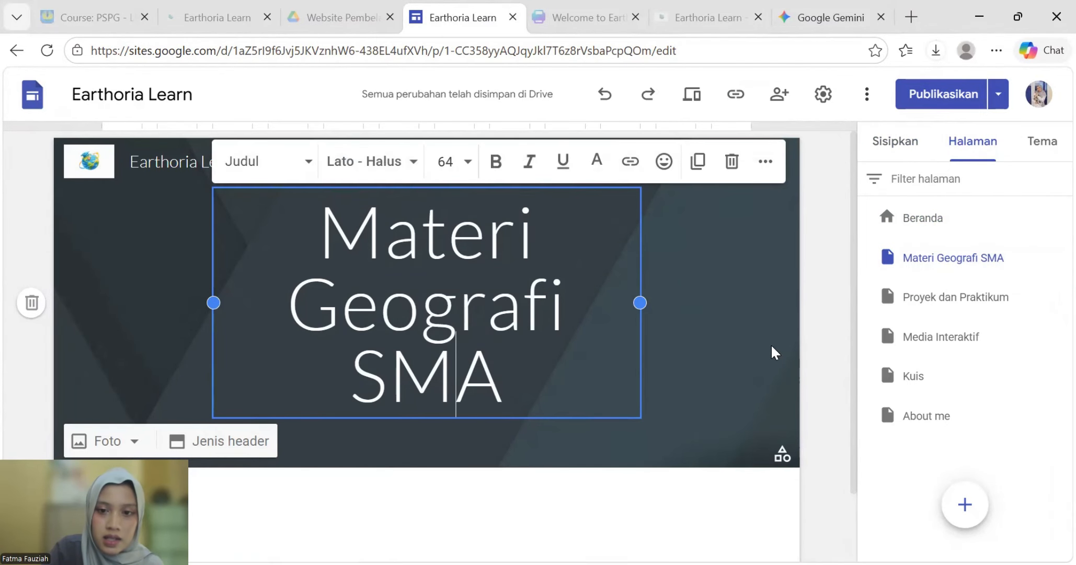
pyautogui.moveTo(307, 242); pyautogui.dragTo(562, 382)
# - Apply the EB Garamond Tebal font to the selected title
pyautogui.click(309, 162)
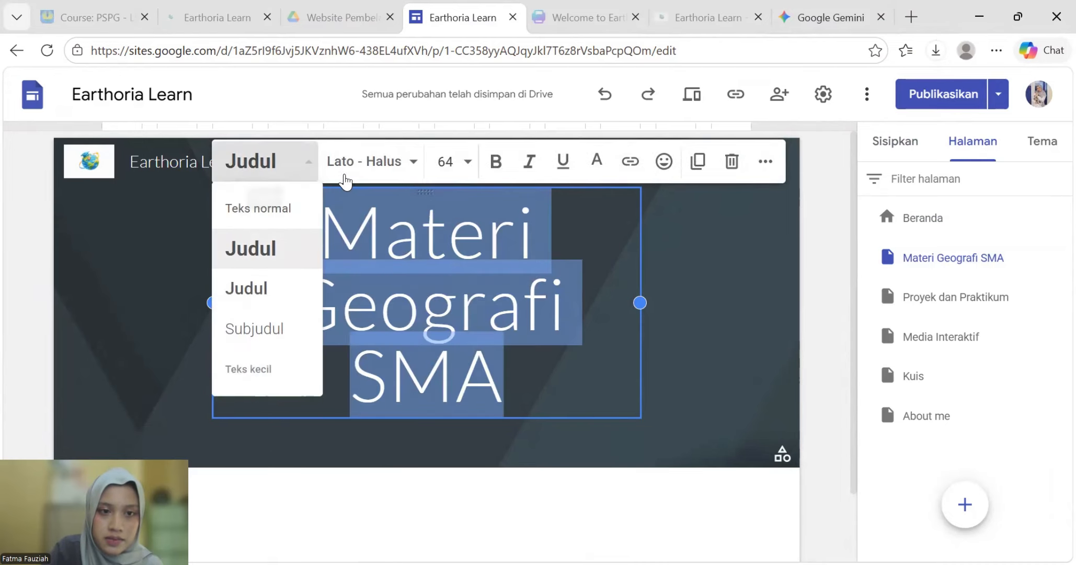
pyautogui.click(413, 161)
pyautogui.click(413, 161)
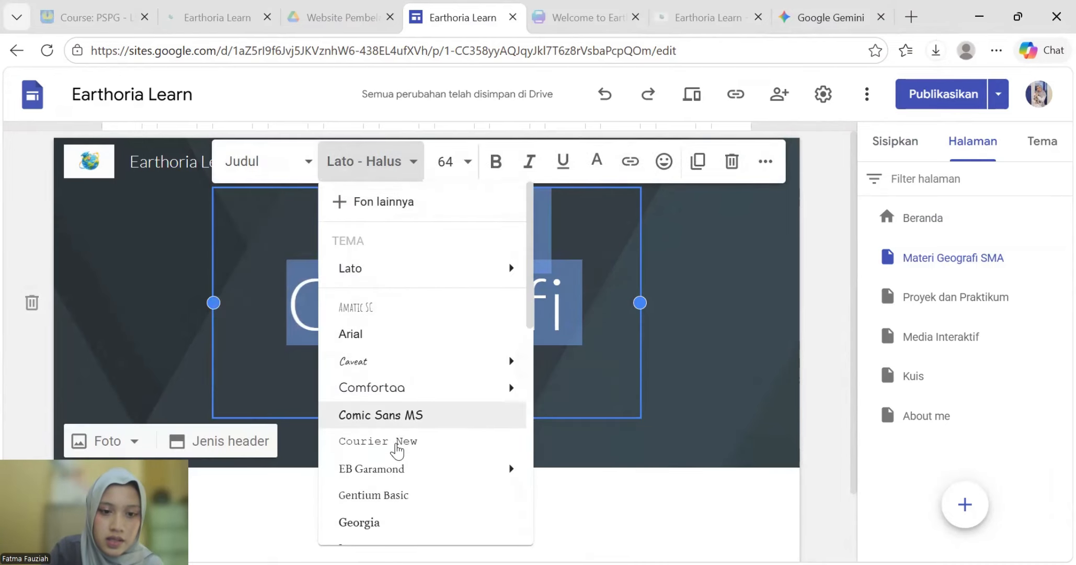
pyautogui.scroll(-2, 382, 413)
pyautogui.moveTo(384, 384)
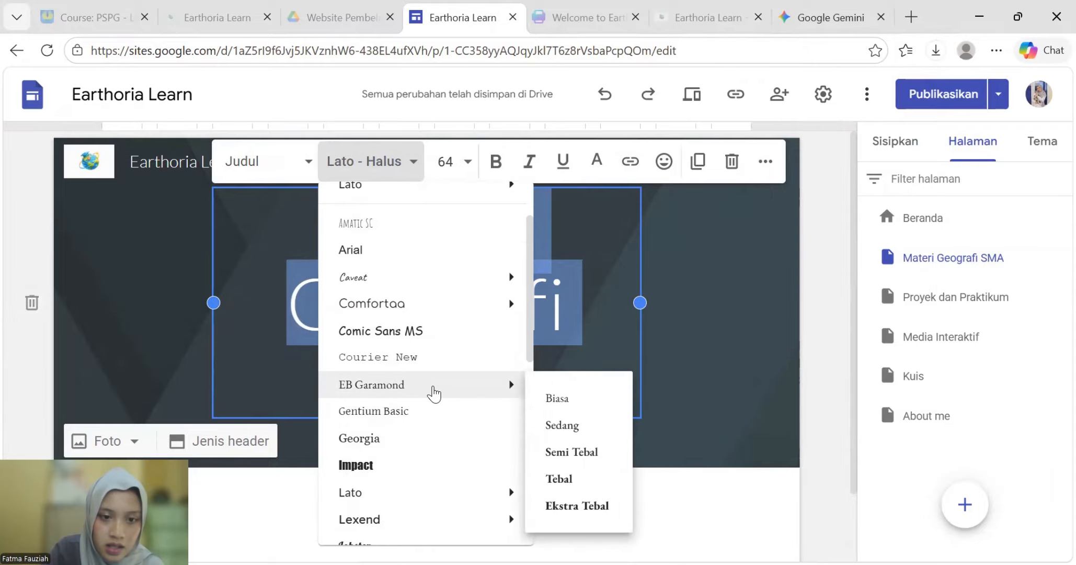
pyautogui.click(562, 446)
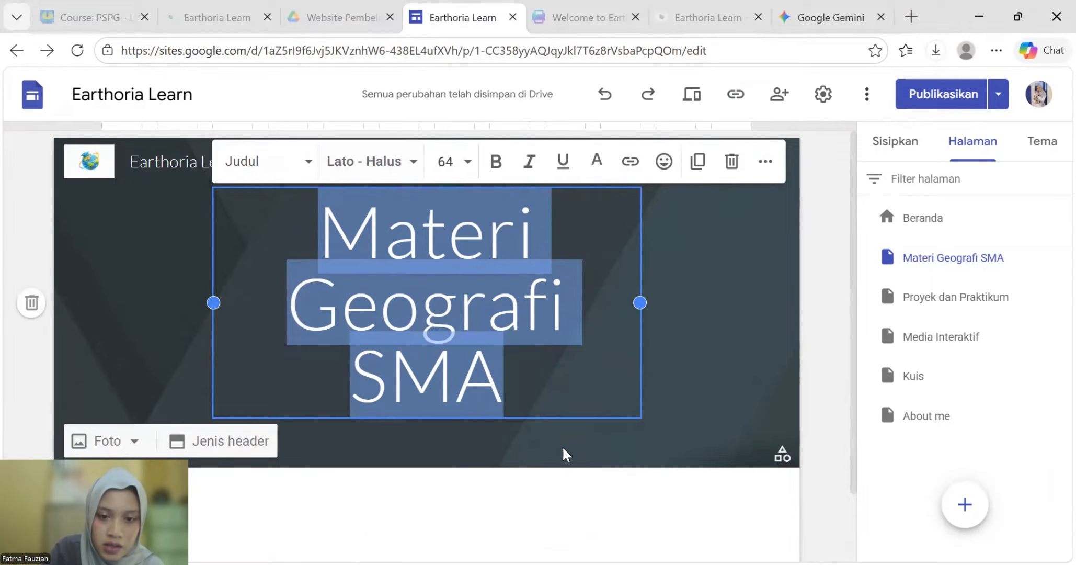
pyautogui.click(411, 163)
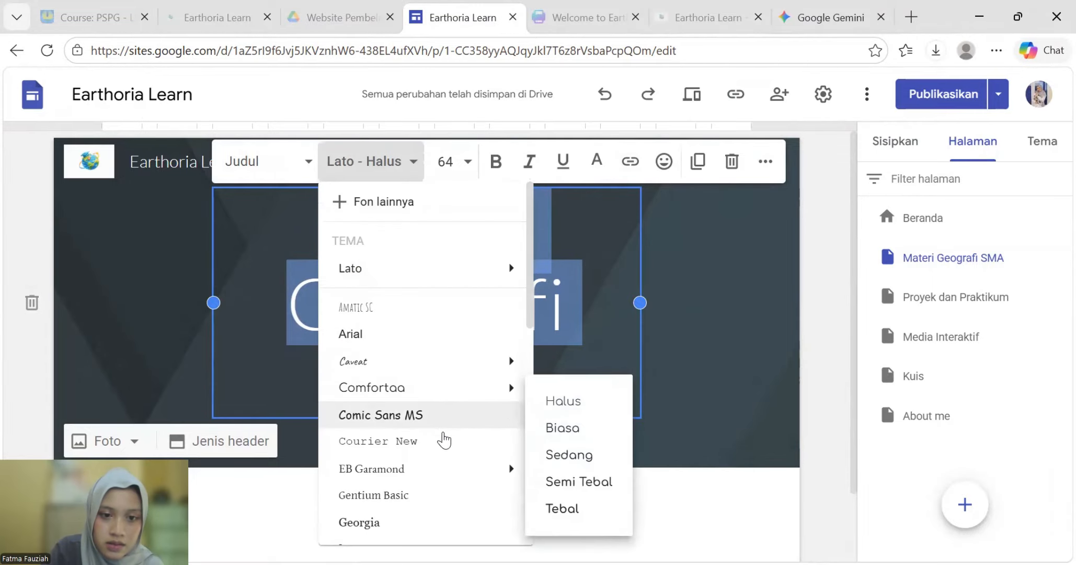
pyautogui.moveTo(437, 480)
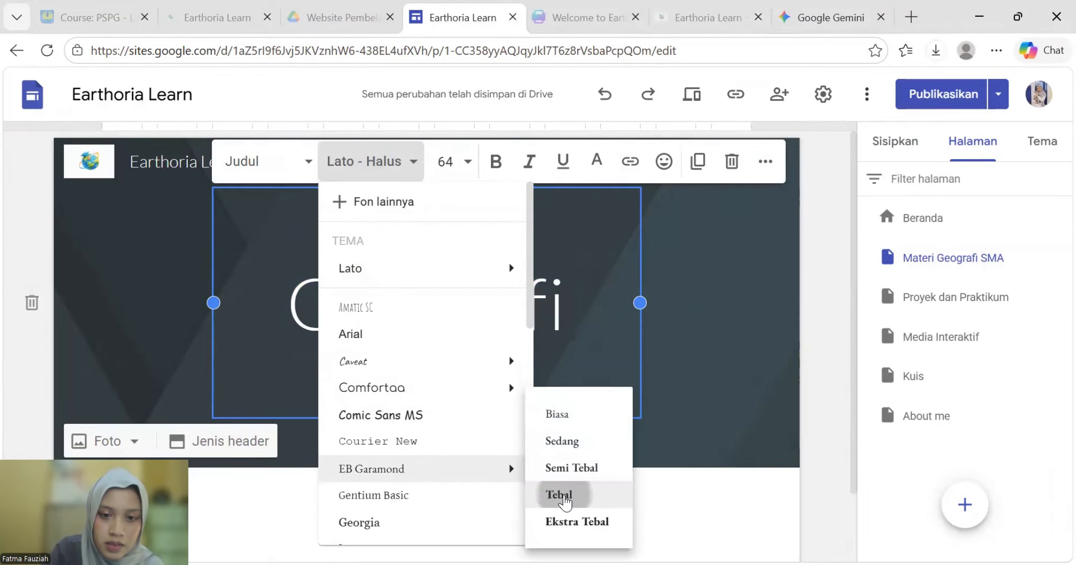
pyautogui.click(559, 496)
pyautogui.click(360, 474)
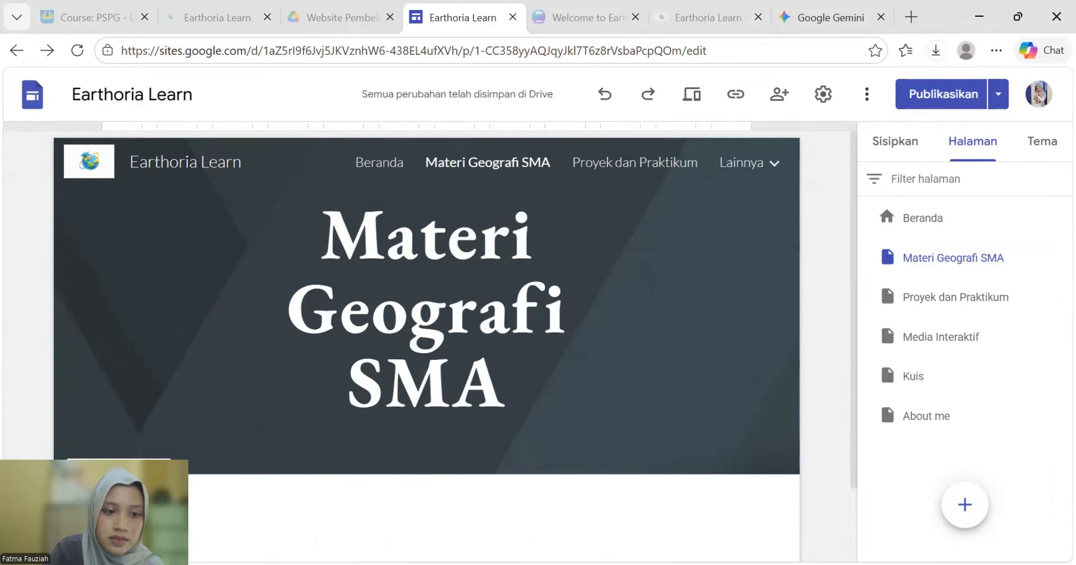
# - Upload 'materi geo gambar' as the Materi Geografi SMA header background photo
pyautogui.click(115, 452)
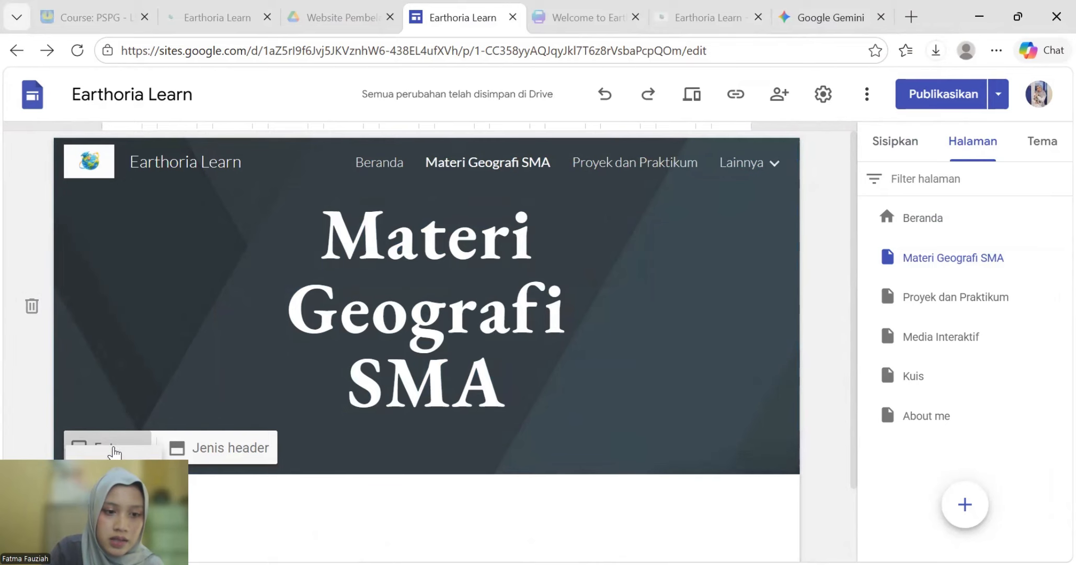
pyautogui.scroll(-2, 330, 332)
pyautogui.click(373, 423)
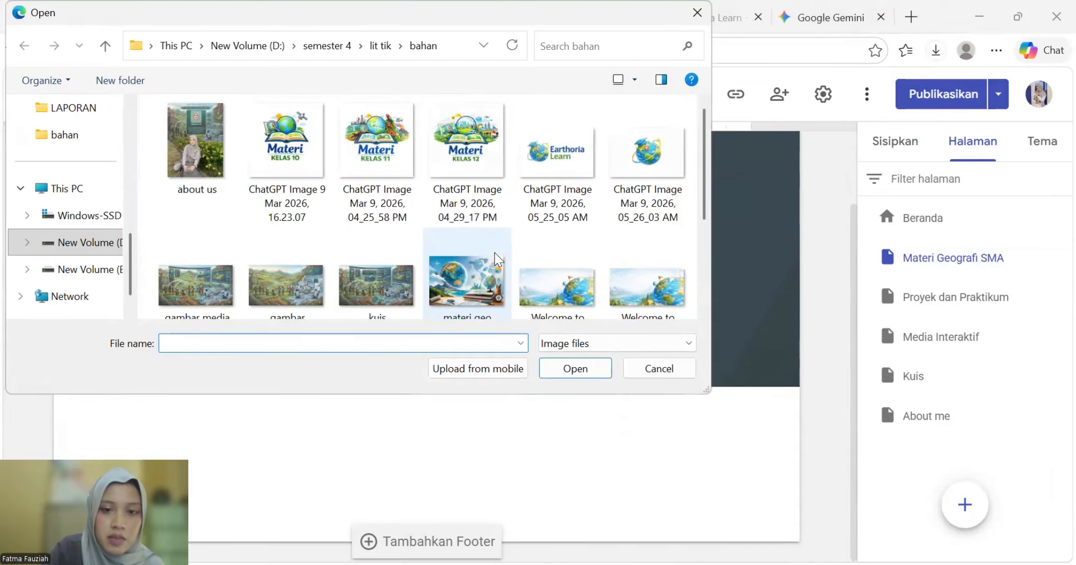
pyautogui.scroll(-2, 313, 252)
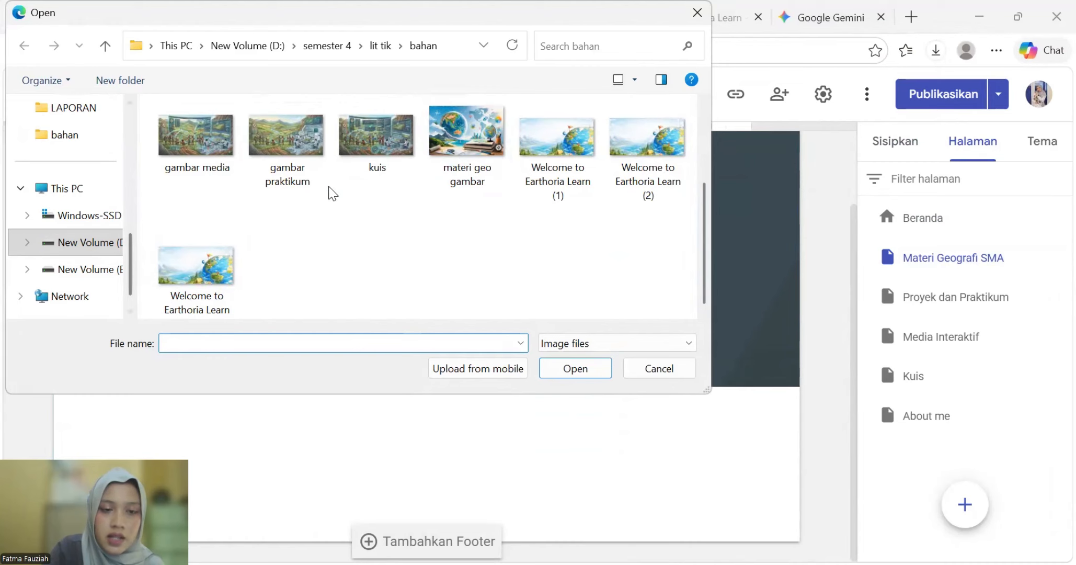
pyautogui.scroll(2, 525, 236)
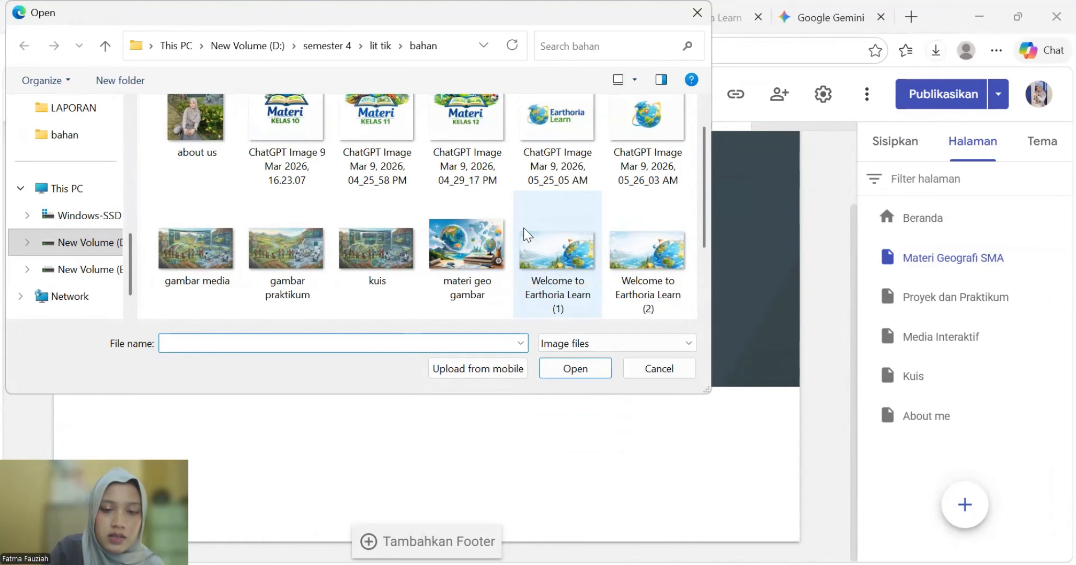
pyautogui.click(455, 244)
pyautogui.click(577, 371)
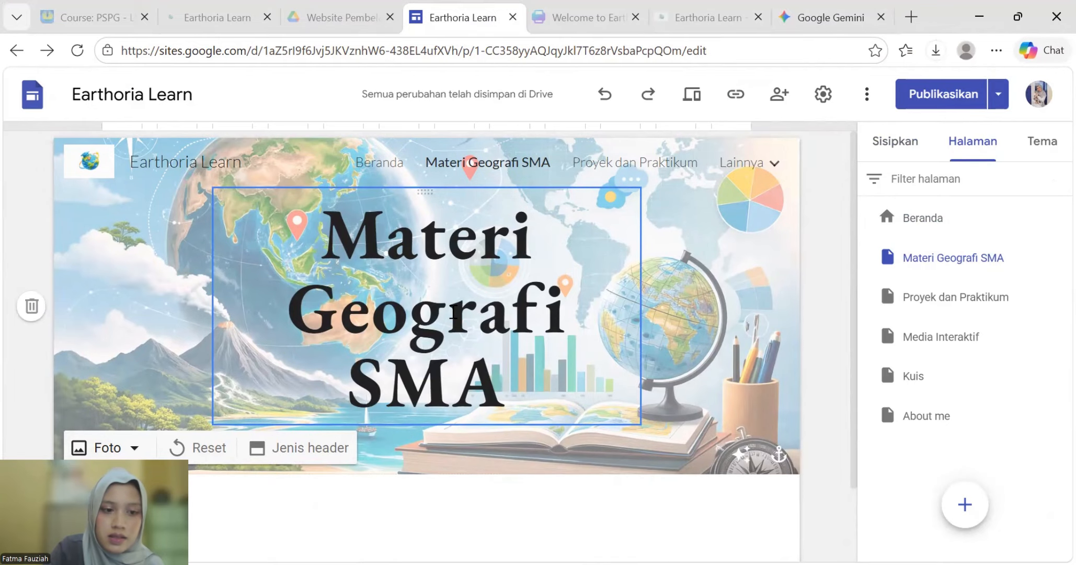
pyautogui.scroll(-2, 470, 471)
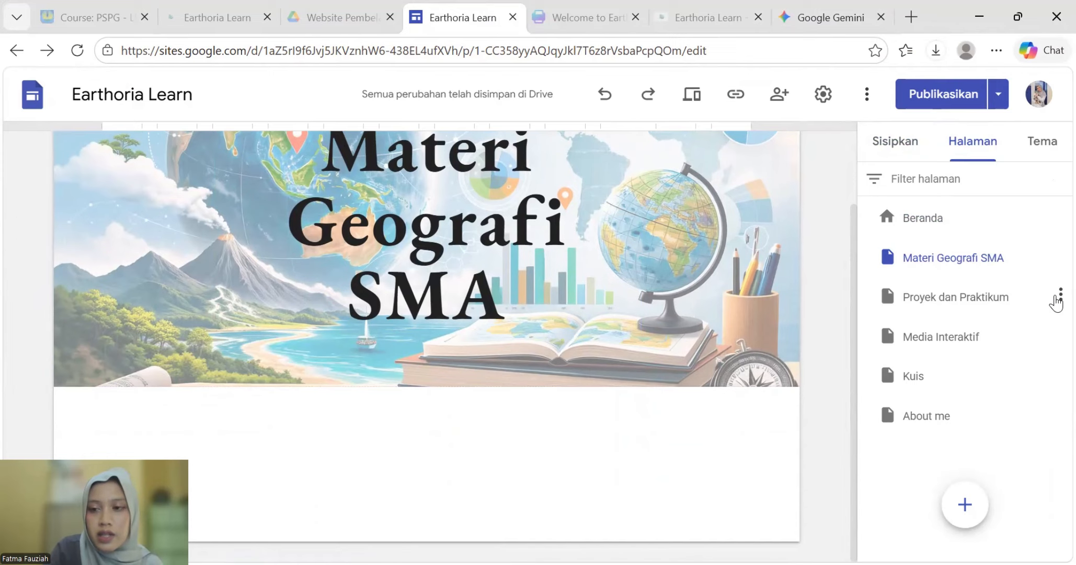
# - Add Materi Kelas X and Materi Kelas XI as subpages under Materi Geografi SMA
pyautogui.click(1060, 256)
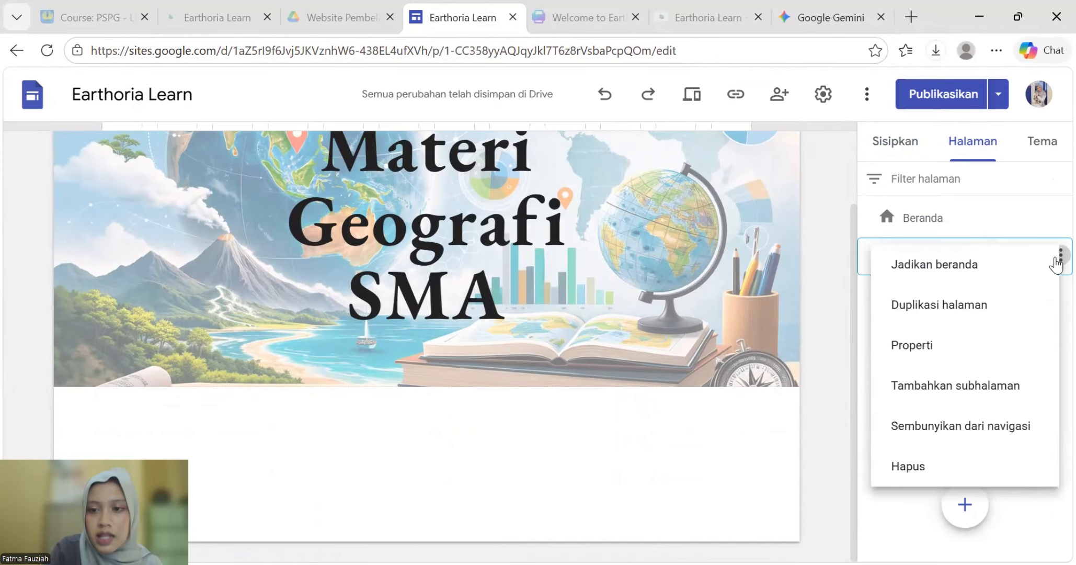
pyautogui.click(995, 401)
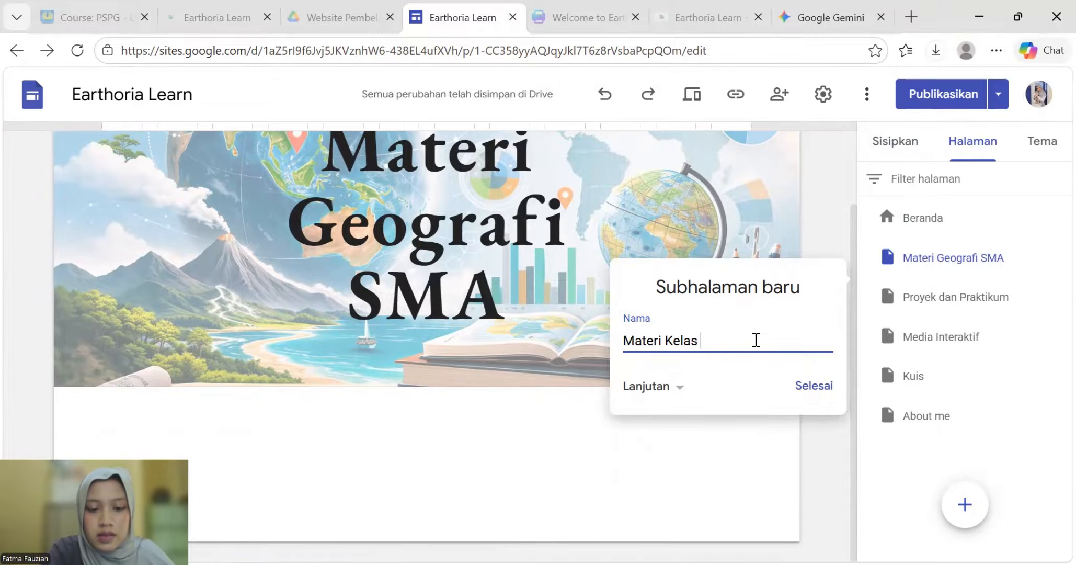
pyautogui.click(815, 390)
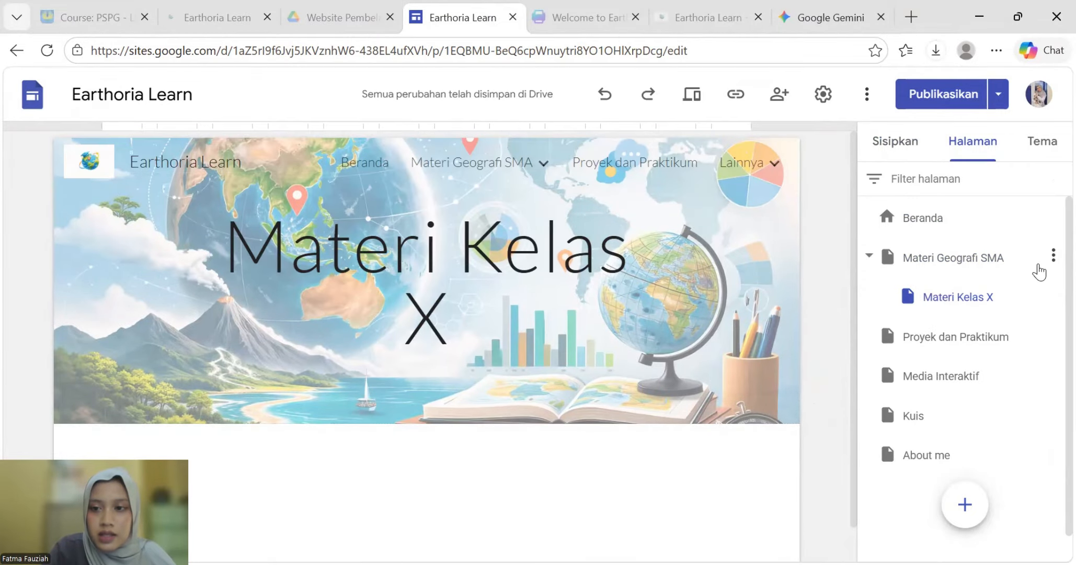
pyautogui.click(1053, 256)
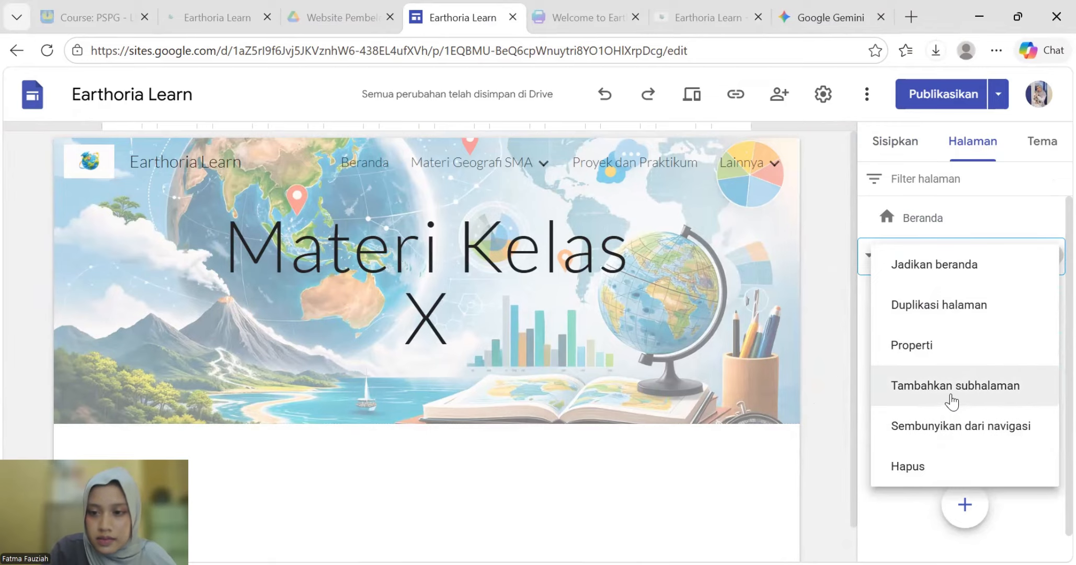
pyautogui.click(891, 384)
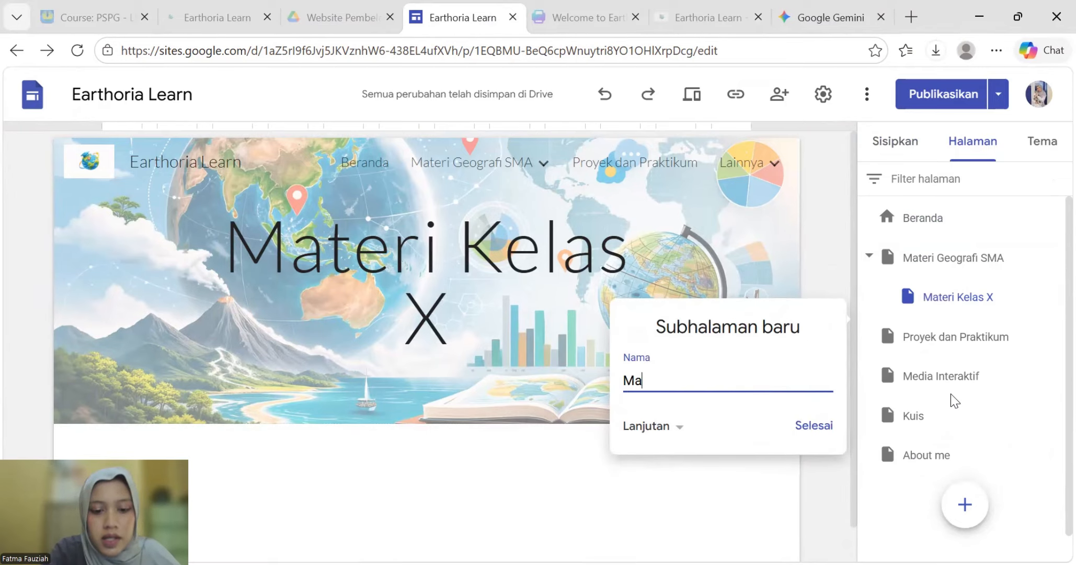
pyautogui.write('Materi Kelas XI')
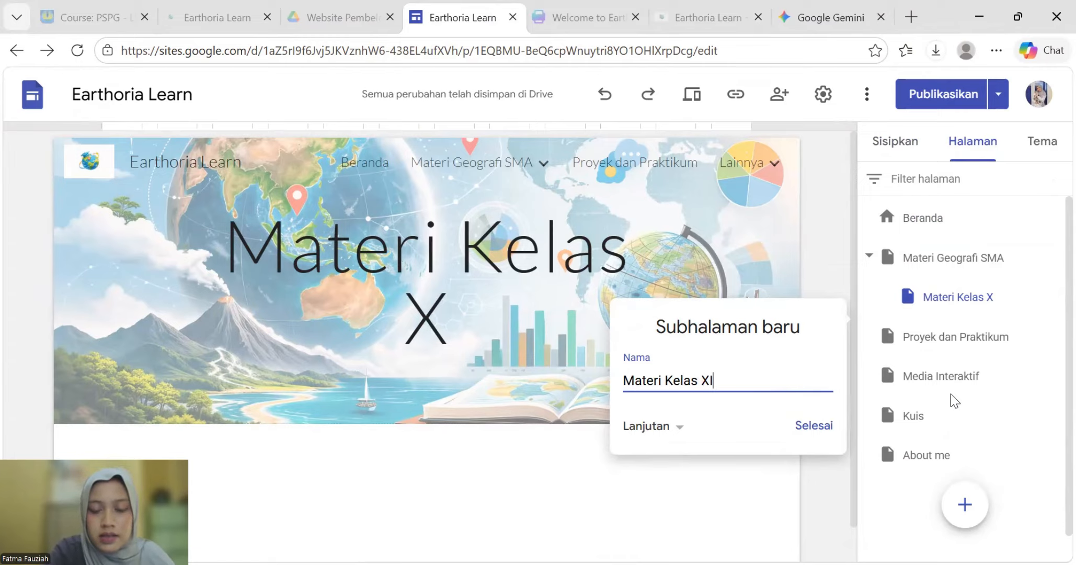
pyautogui.click(814, 437)
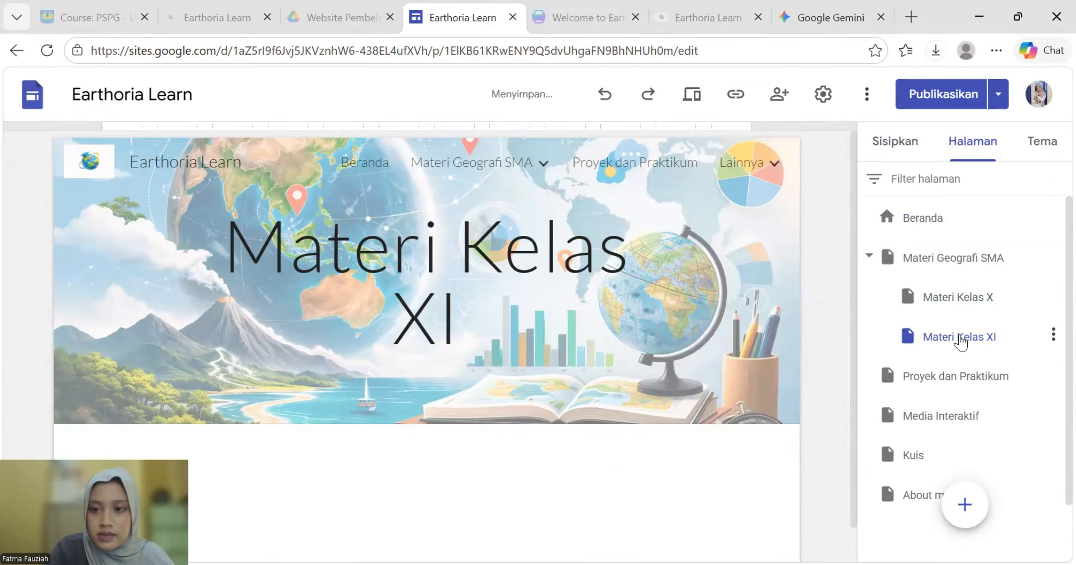
# - Add a Materi Kelas XII subpage, then open the Materi Geografi SMA page
pyautogui.click(1053, 257)
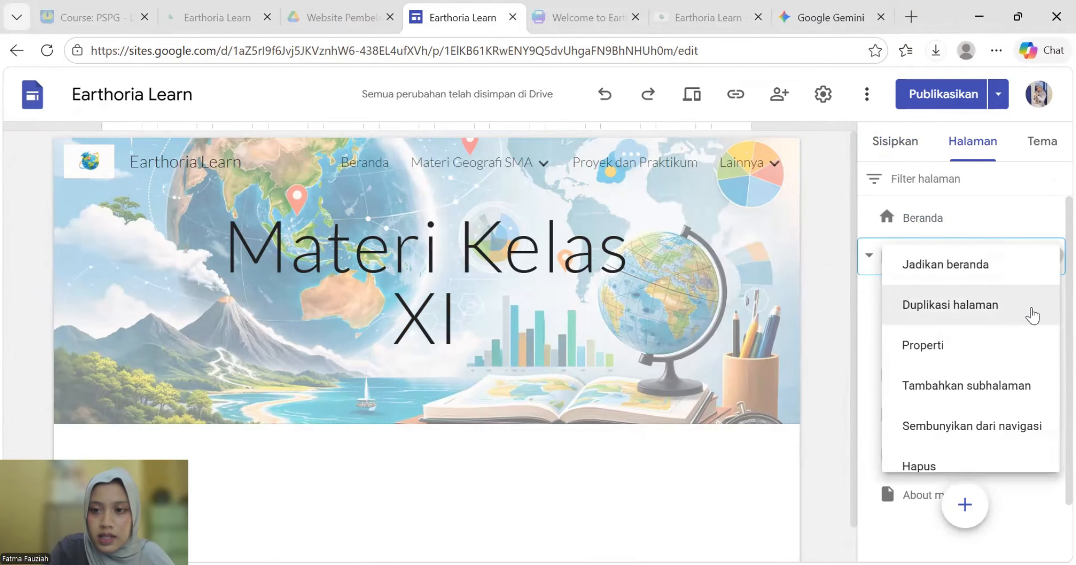
pyautogui.click(982, 387)
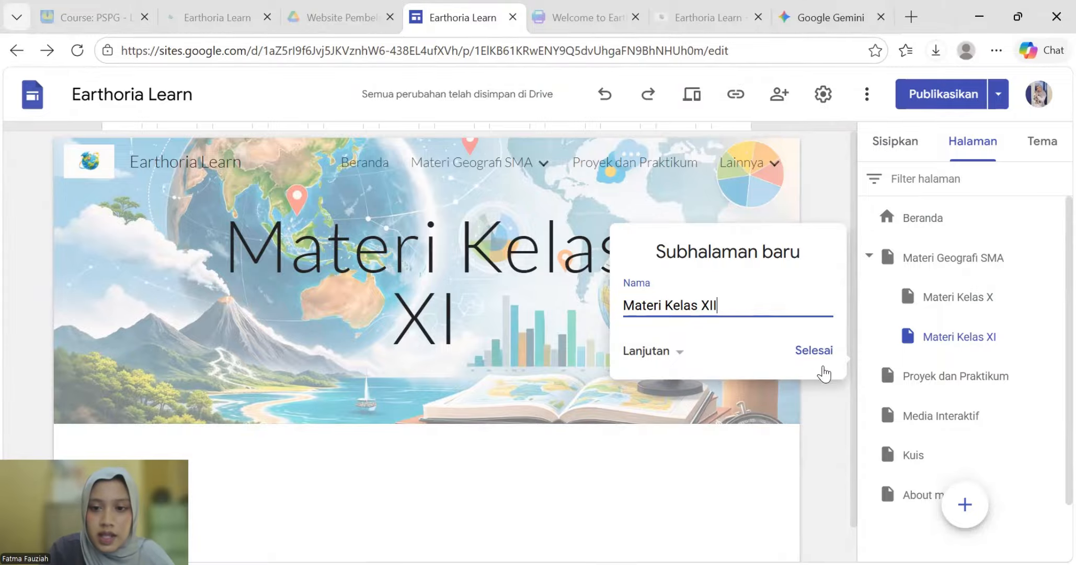
pyautogui.click(813, 353)
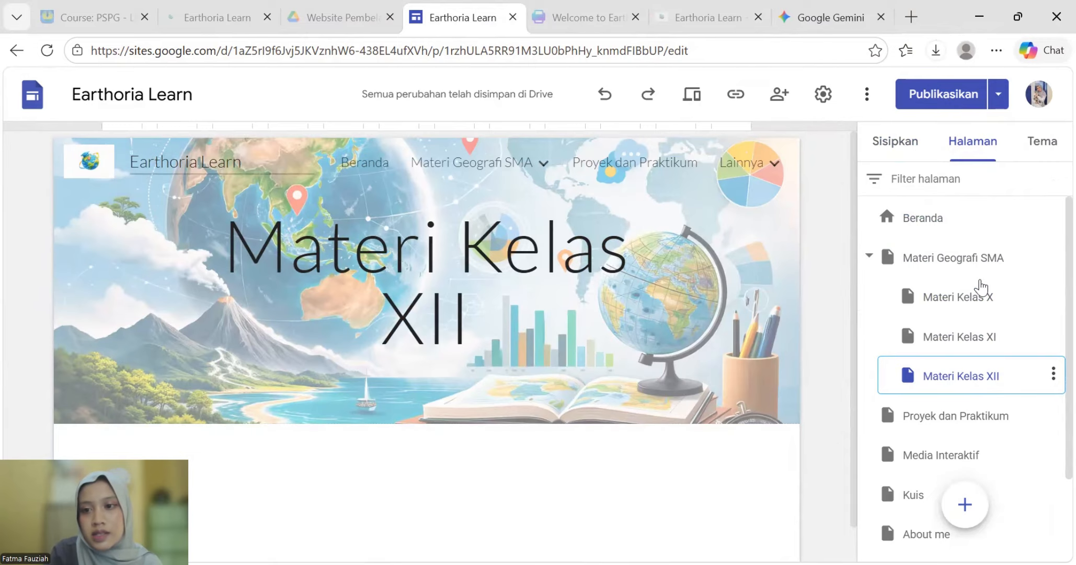
pyautogui.click(971, 299)
pyautogui.click(505, 172)
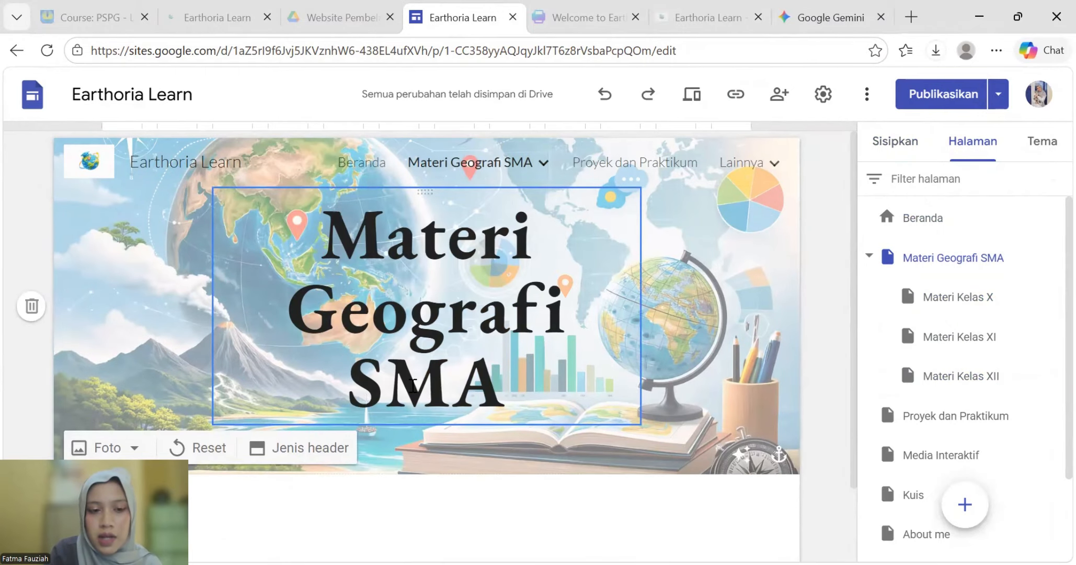
# - Insert a three-column block titled Materi Kelas X, Materi Kelas XI and Materi Kelas XII
pyautogui.click(905, 153)
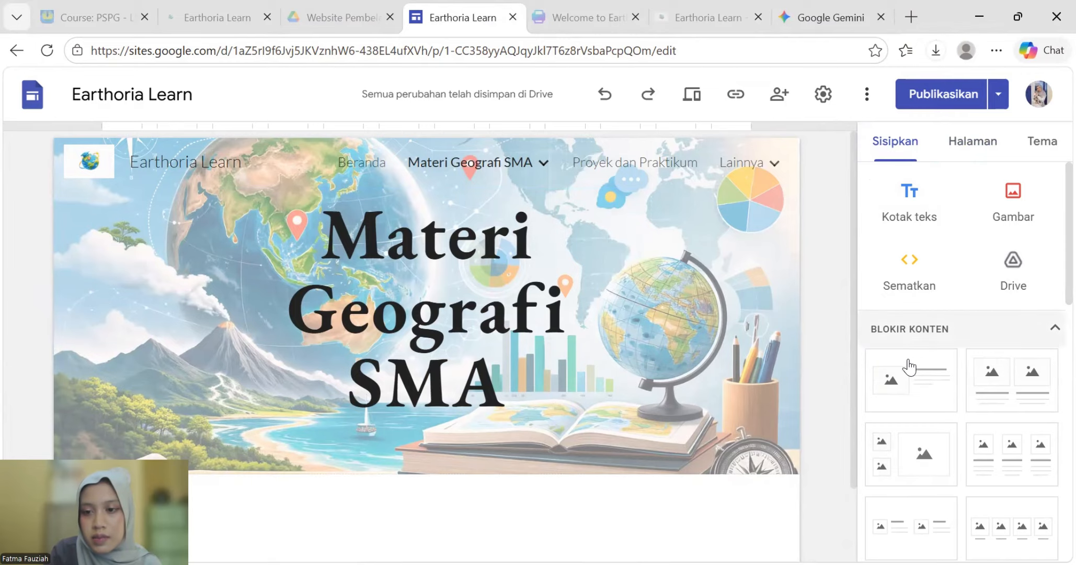
pyautogui.click(989, 468)
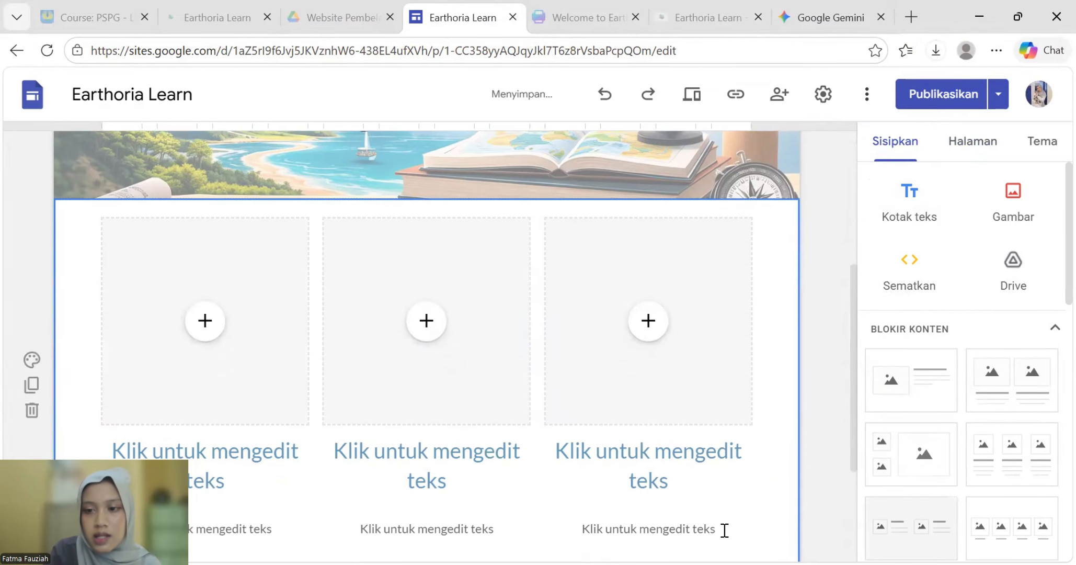
pyautogui.click(262, 466)
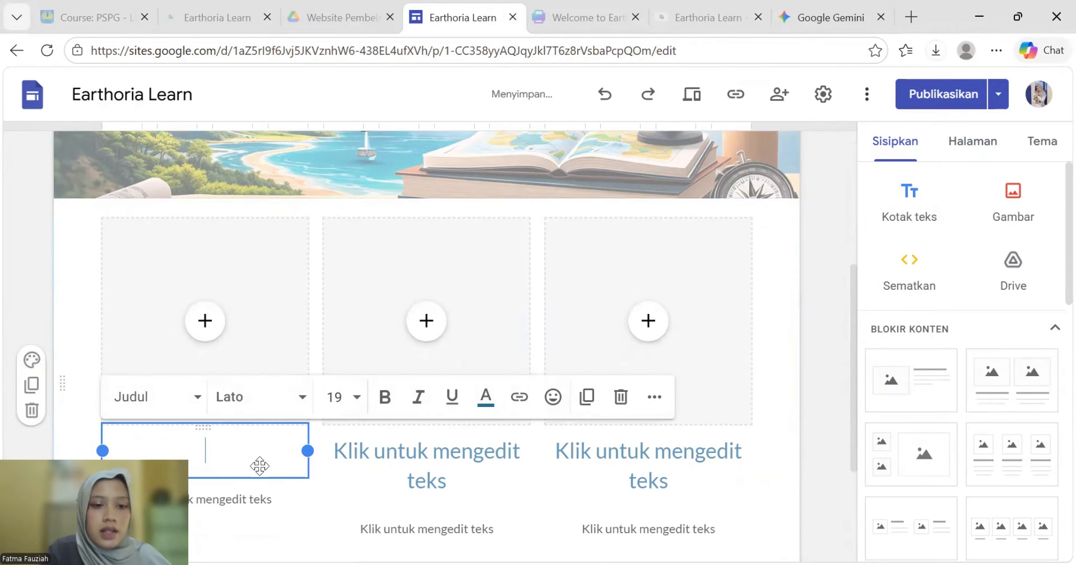
pyautogui.write('Mate')
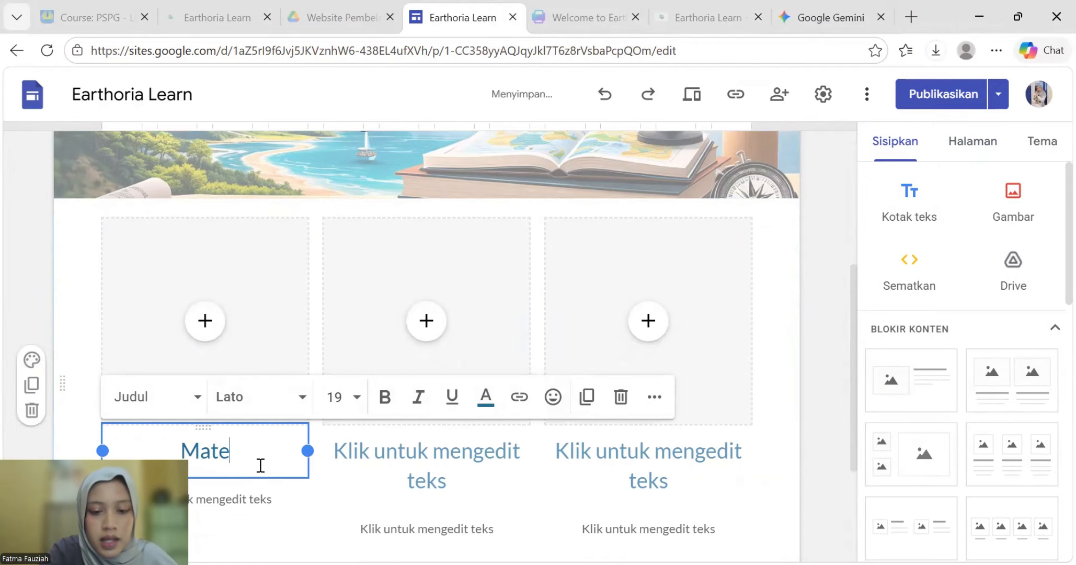
pyautogui.write('ri Kelas X')
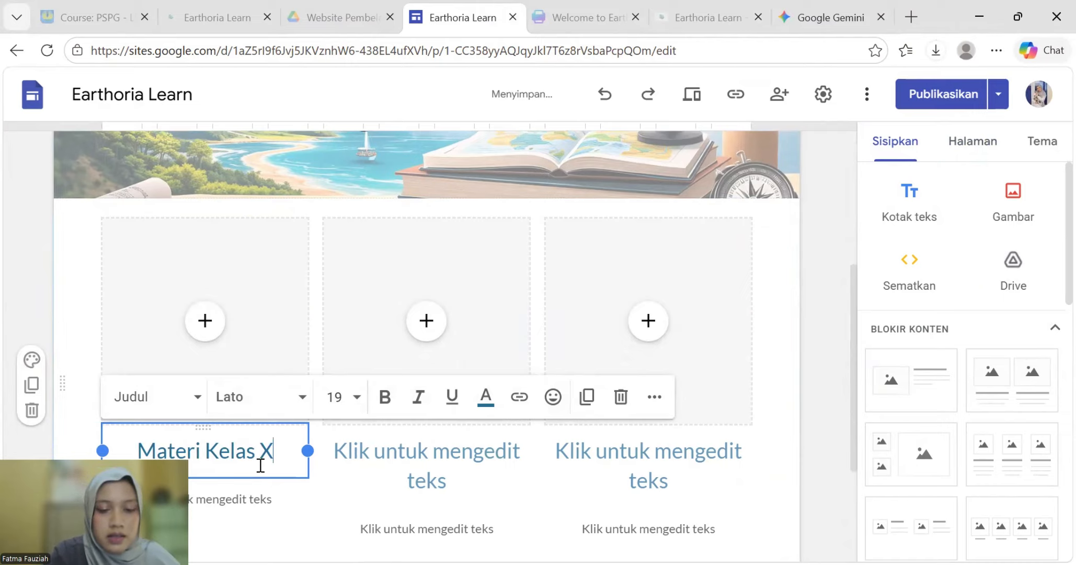
pyautogui.click(390, 455)
pyautogui.write('Mate')
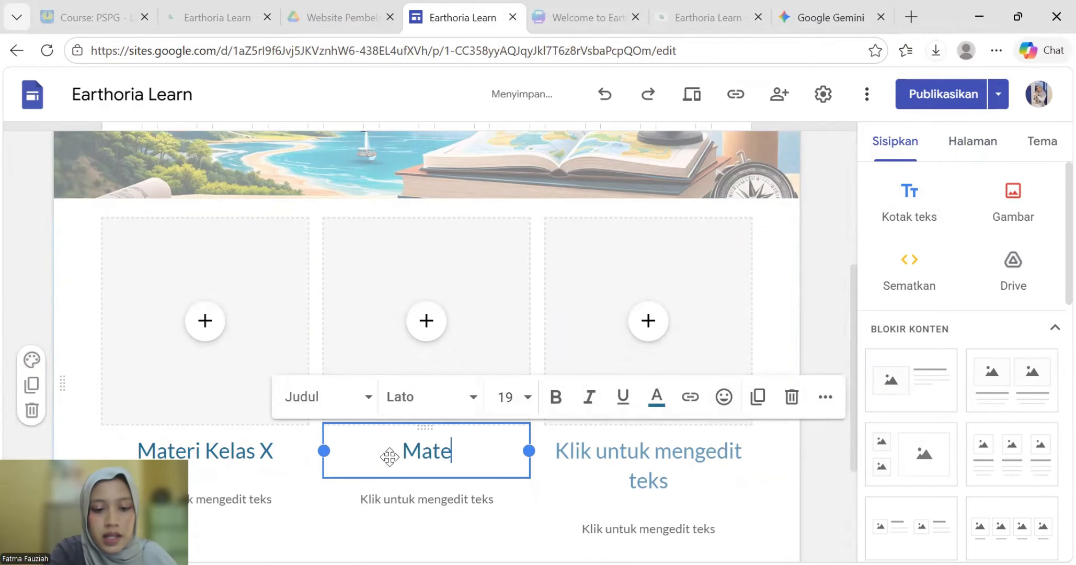
pyautogui.write('ri Kelas ')
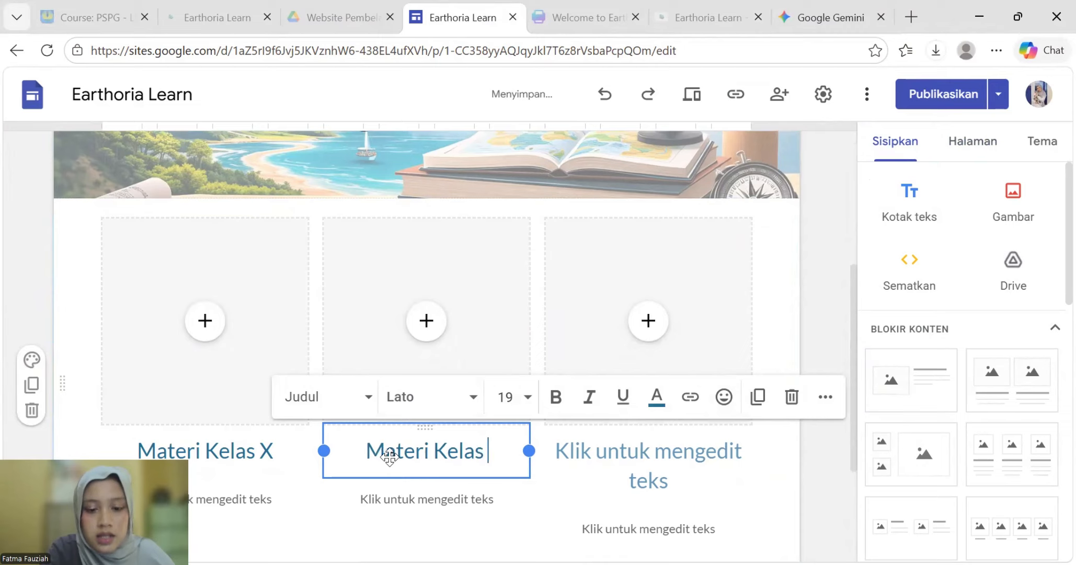
pyautogui.write('XI')
pyautogui.click(651, 451)
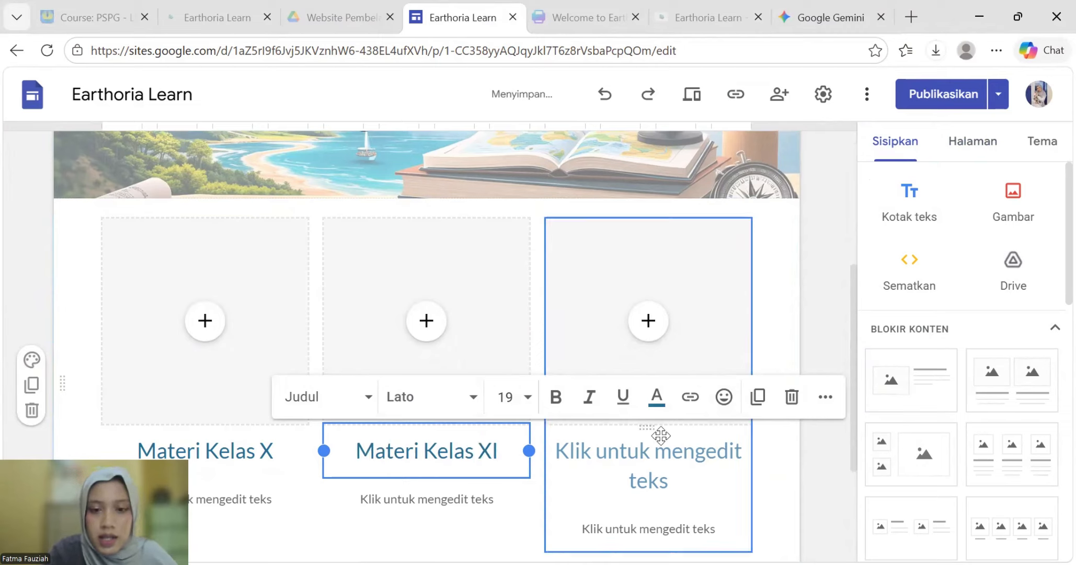
pyautogui.write('Mate')
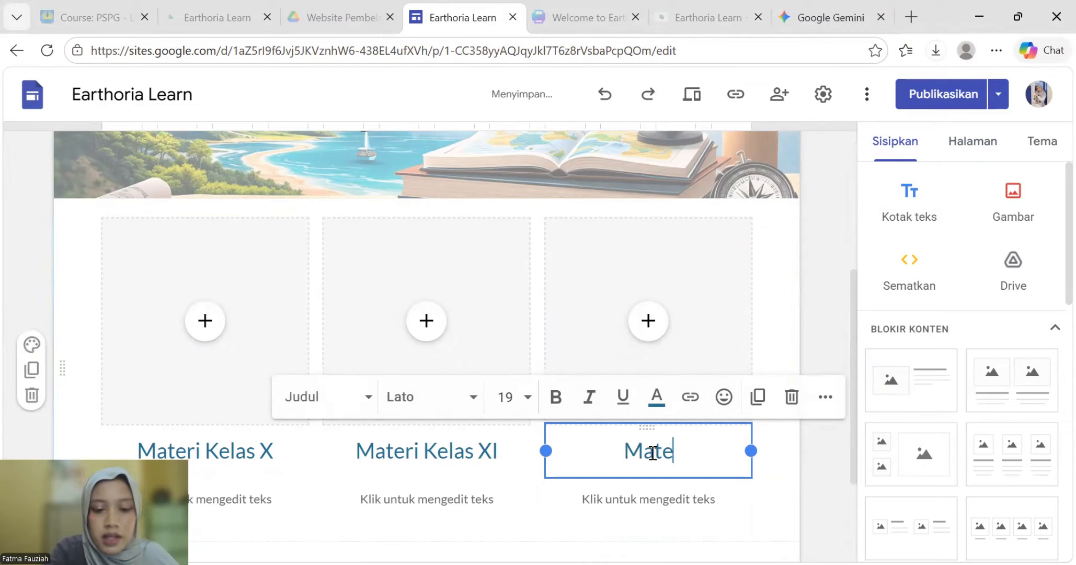
pyautogui.write('ri Kelas ')
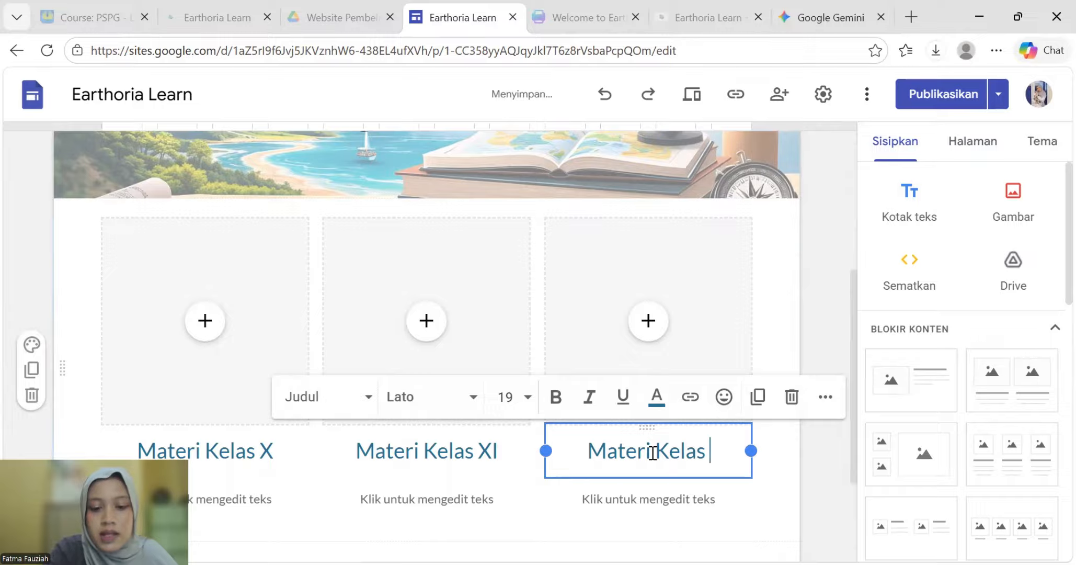
pyautogui.write('XII')
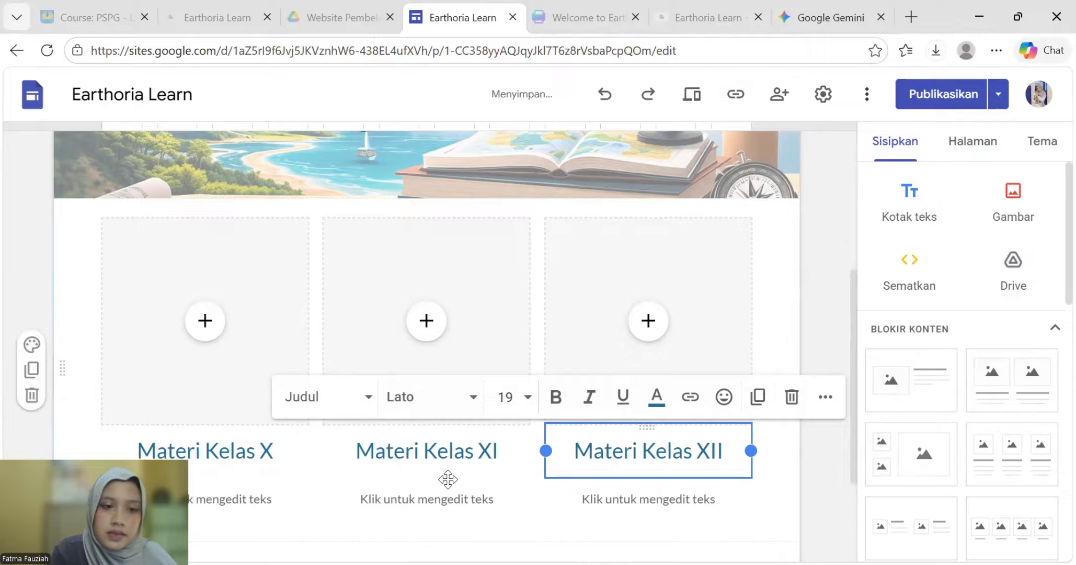
pyautogui.click(236, 217)
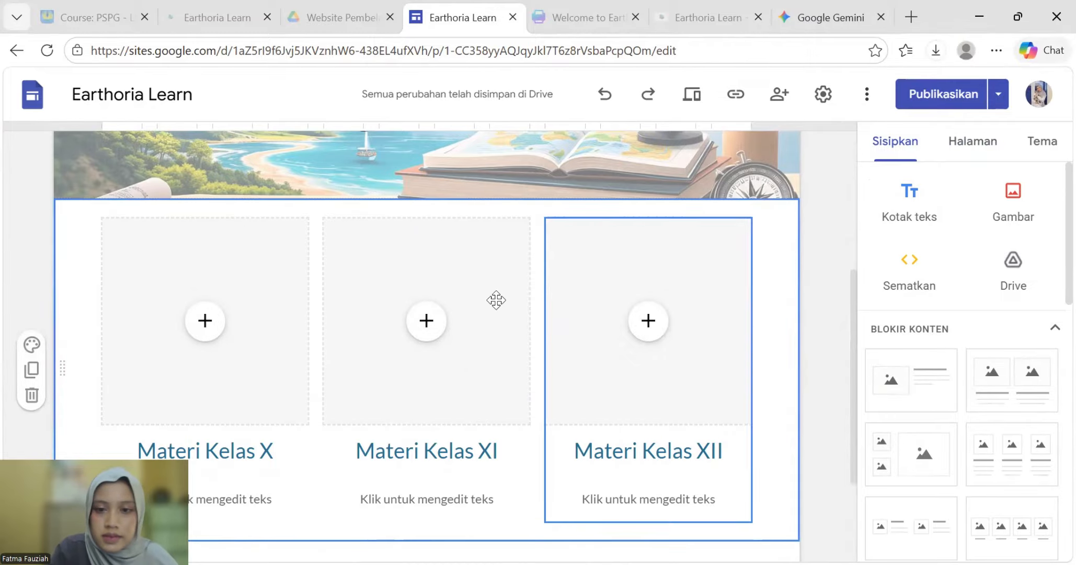
# - Upload the Materi Kelas 10 and Kelas 11 images into the first two columns
pyautogui.click(252, 386)
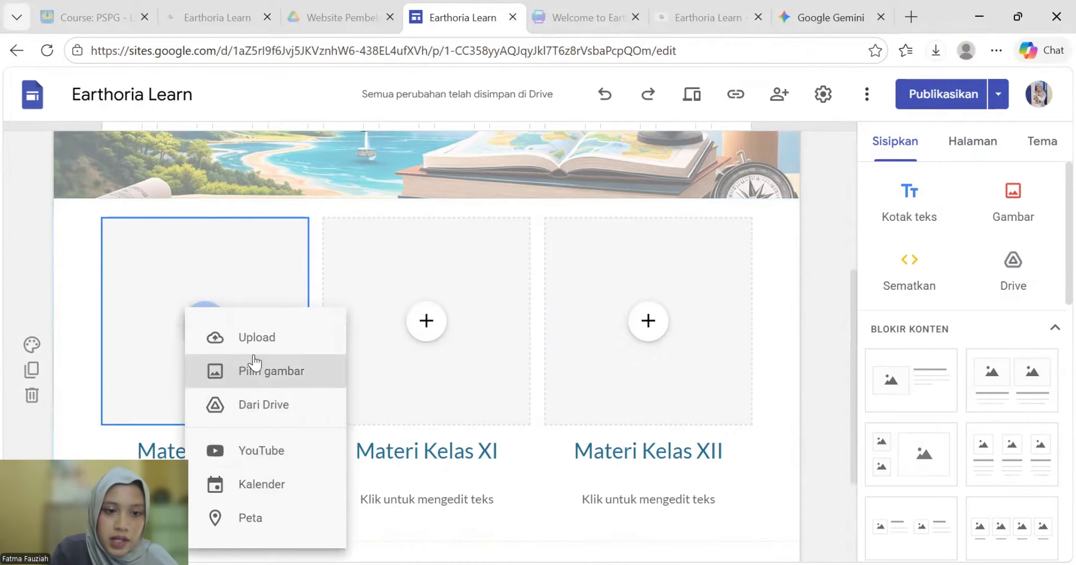
pyautogui.click(256, 337)
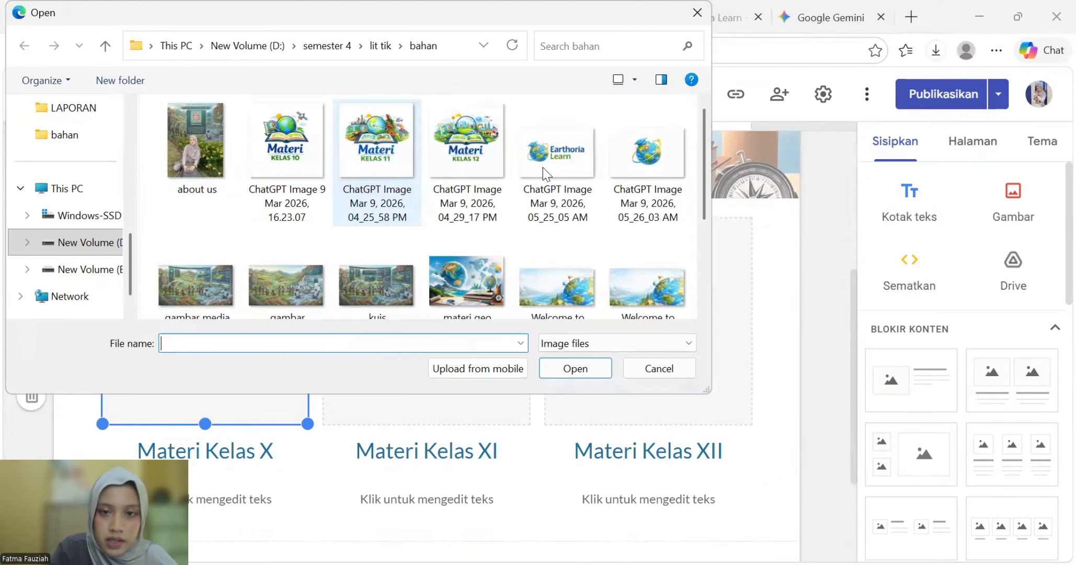
pyautogui.scroll(-5, 441, 209)
pyautogui.scroll(3, 367, 240)
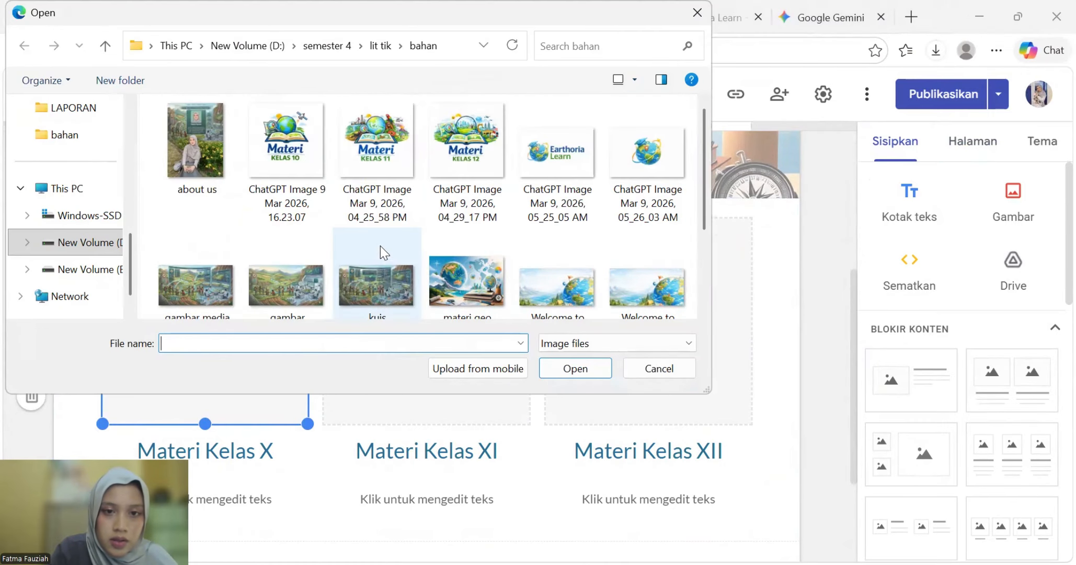
pyautogui.click(301, 149)
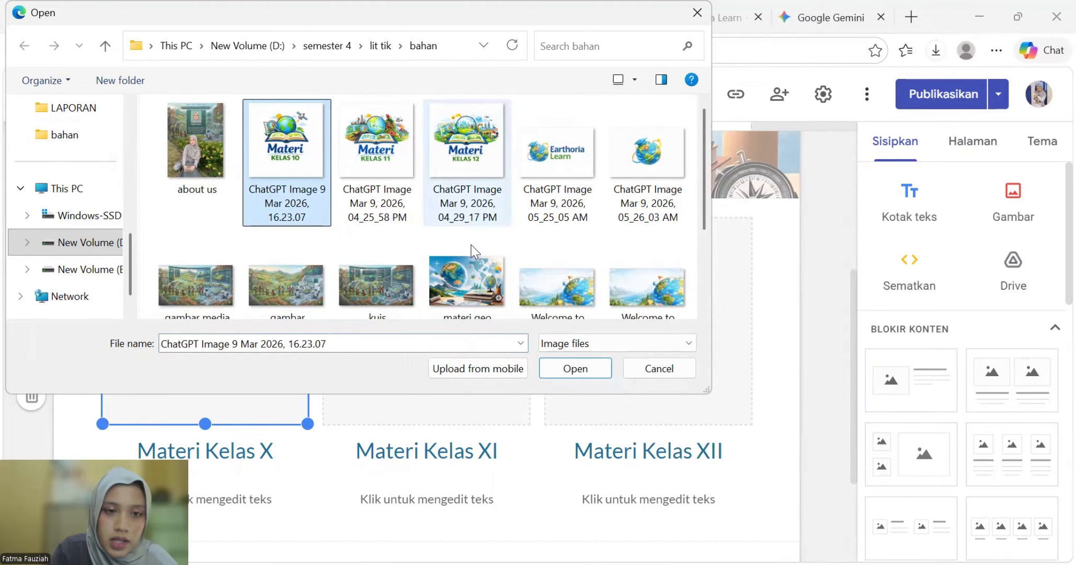
pyautogui.click(557, 370)
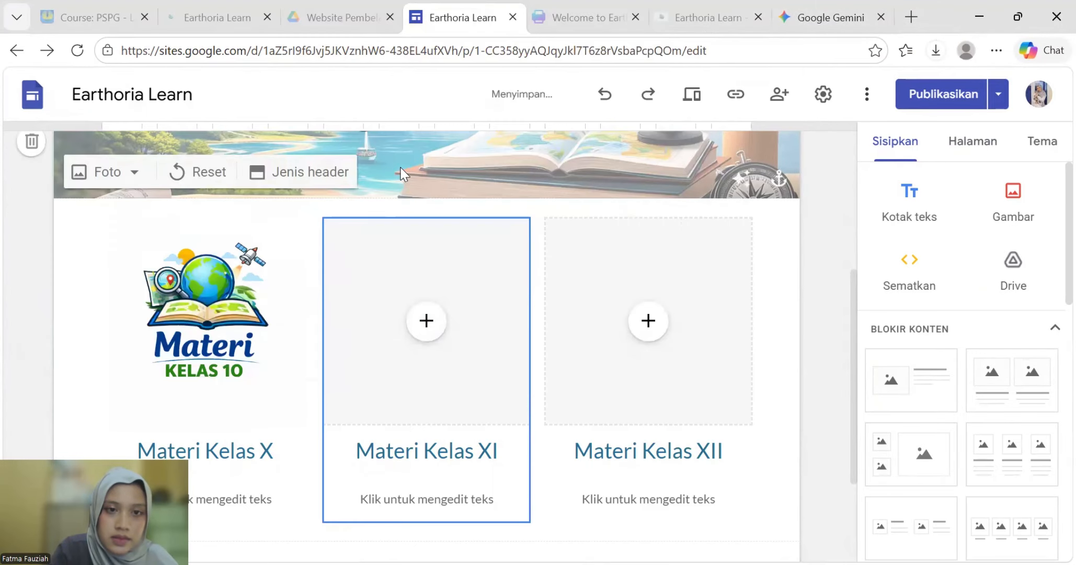
pyautogui.click(427, 320)
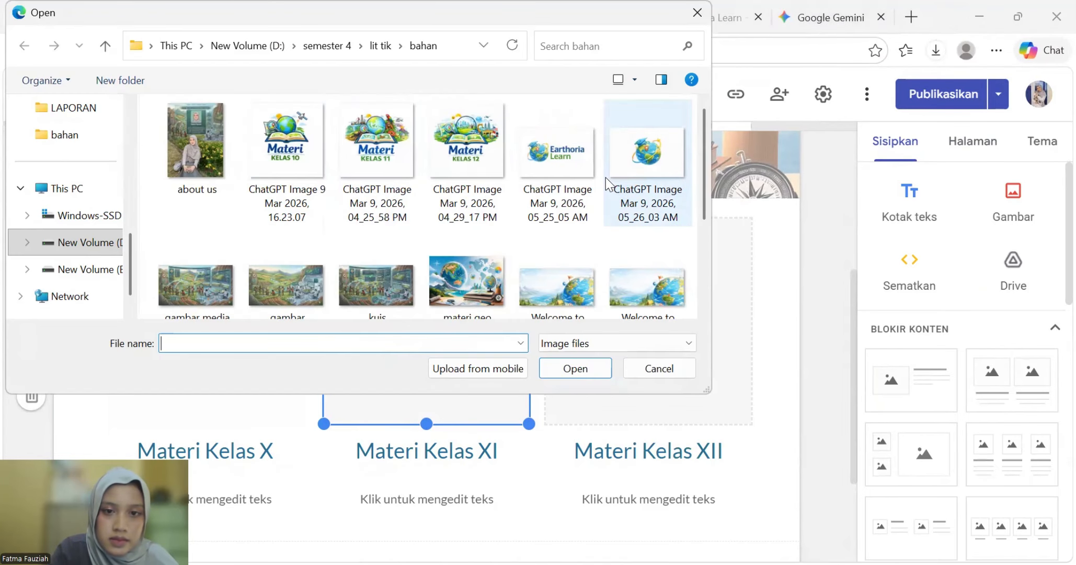
pyautogui.click(388, 180)
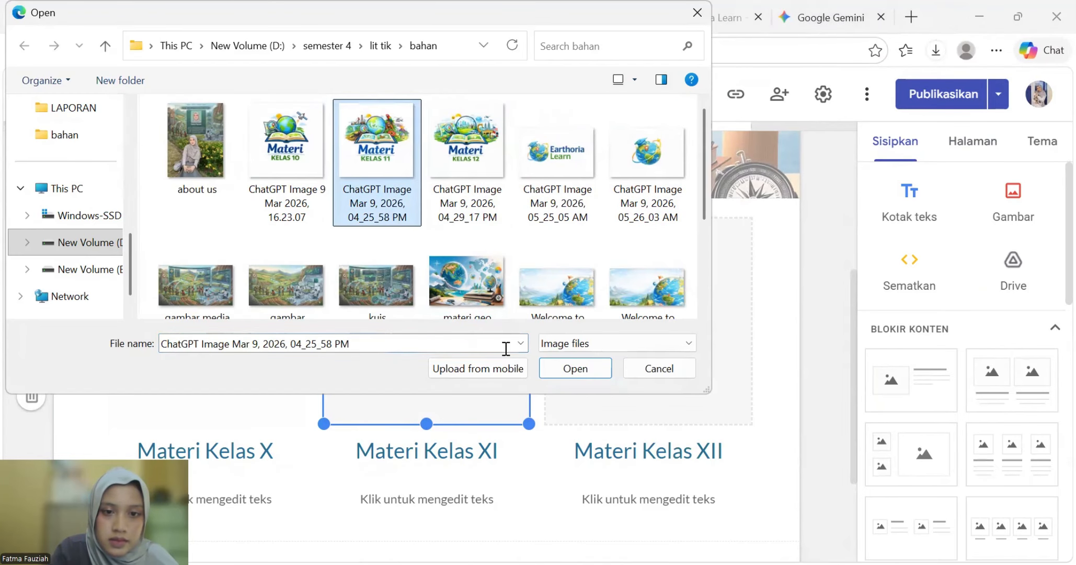
pyautogui.click(568, 369)
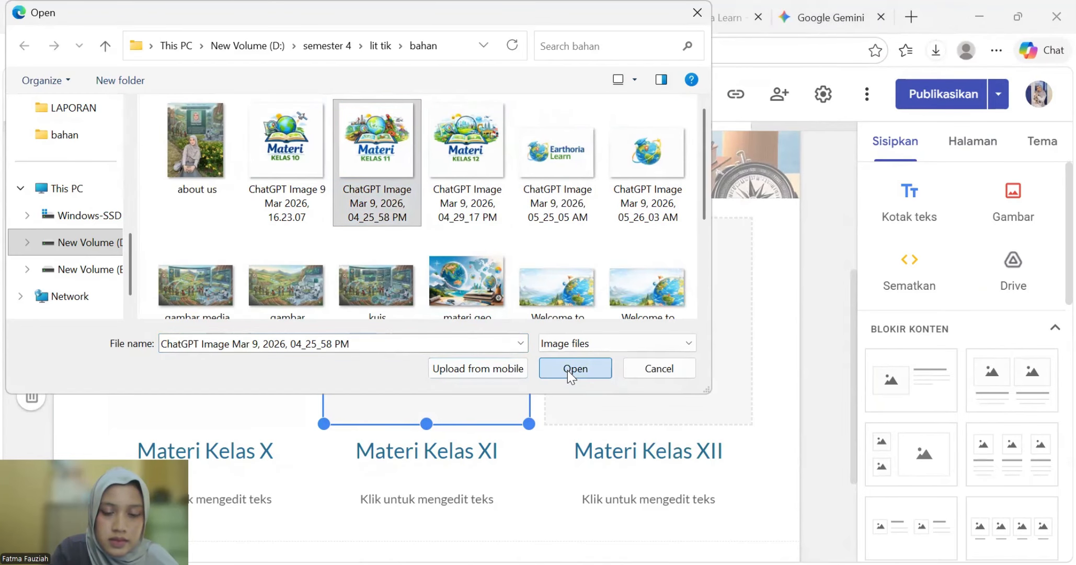
# - Upload the Materi Kelas 12 image into the third column
pyautogui.click(651, 336)
pyautogui.click(700, 372)
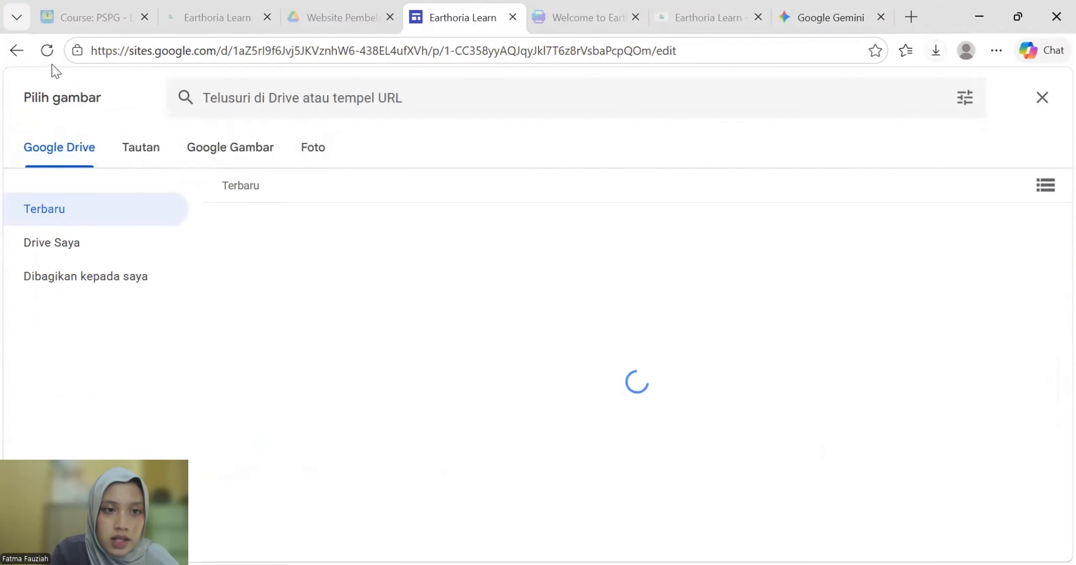
pyautogui.click(20, 53)
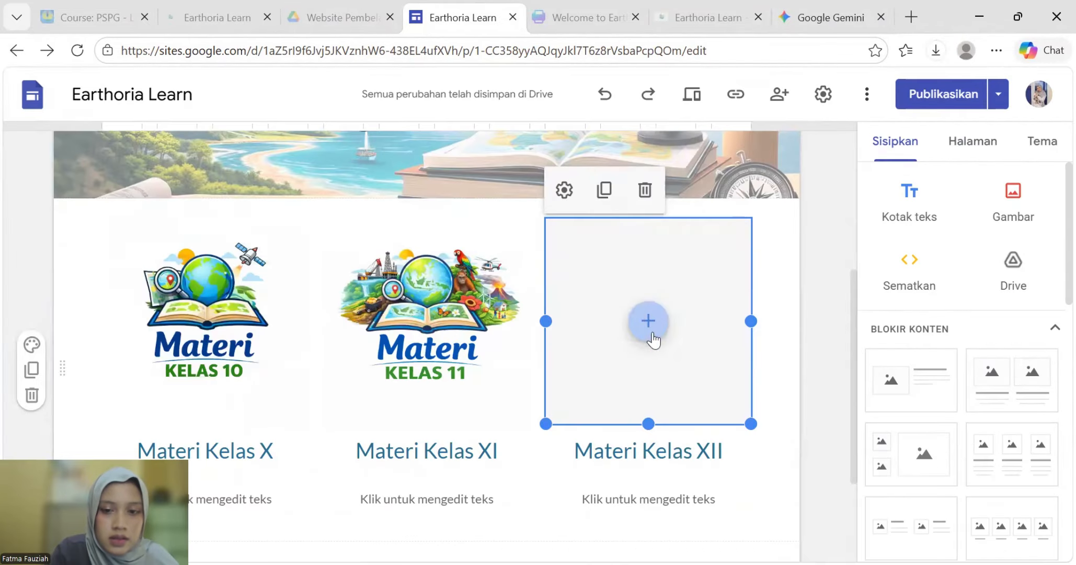
pyautogui.click(651, 330)
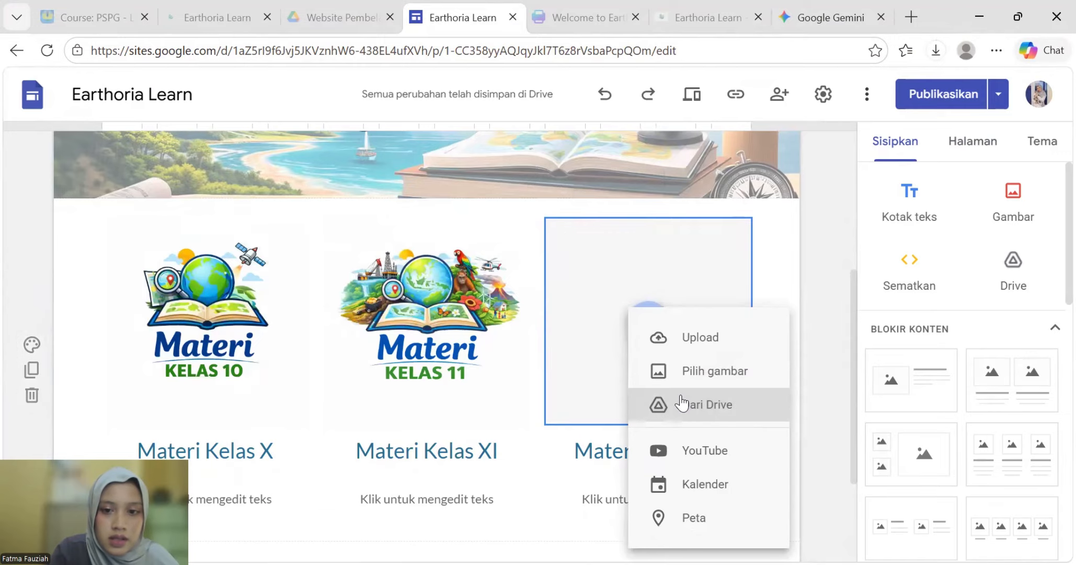
pyautogui.click(686, 340)
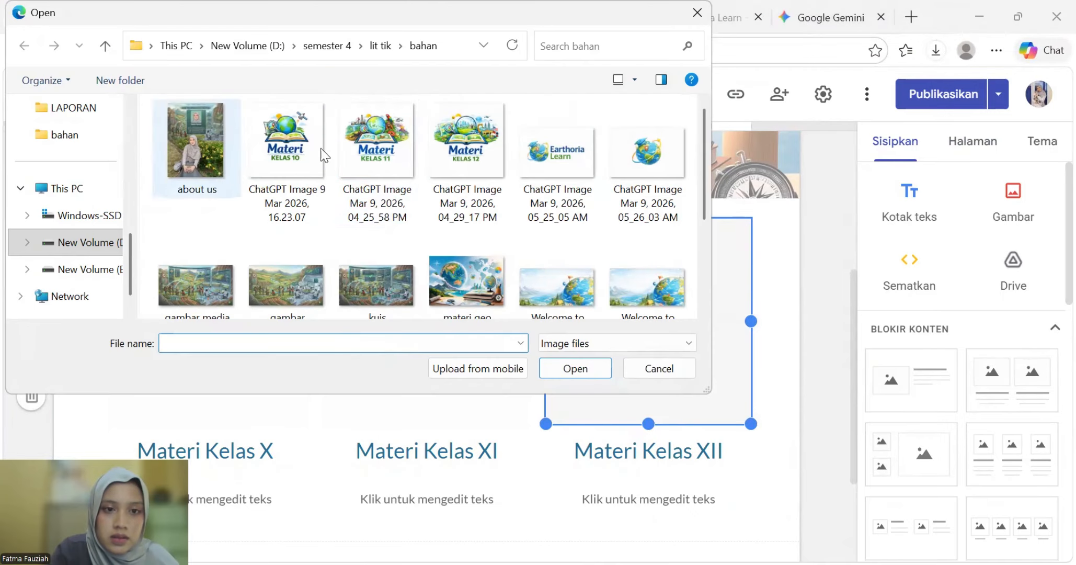
pyautogui.click(467, 157)
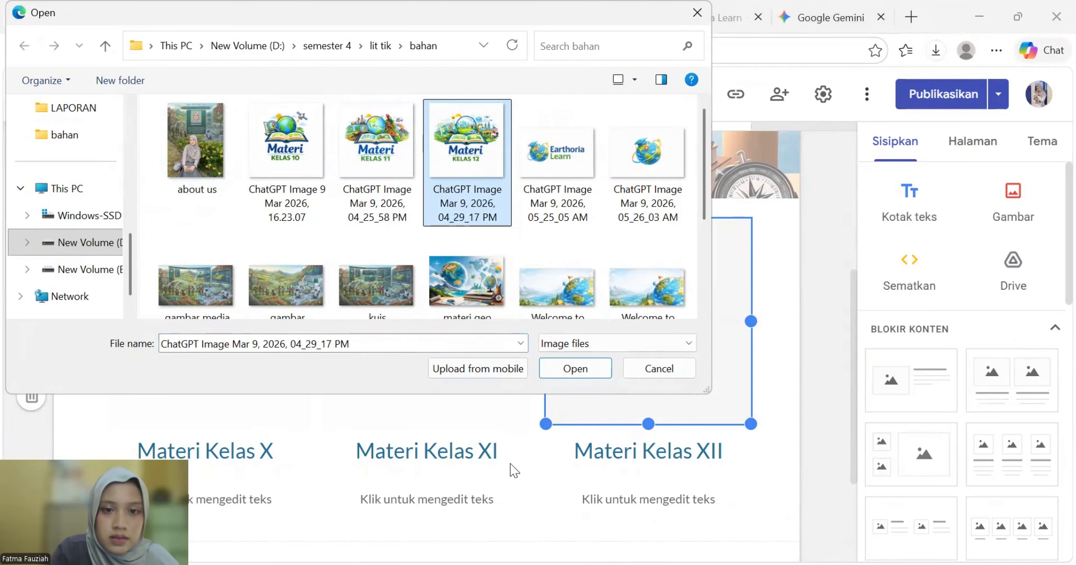
pyautogui.click(587, 368)
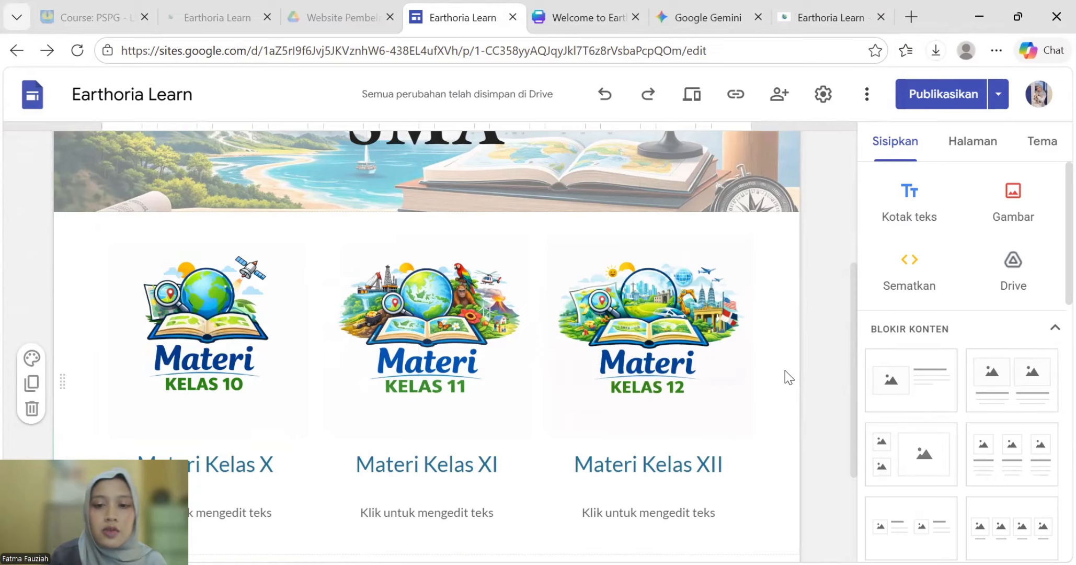
# - Choose the Materi Kelas X page as the Kelas 10 image's link target
pyautogui.click(194, 284)
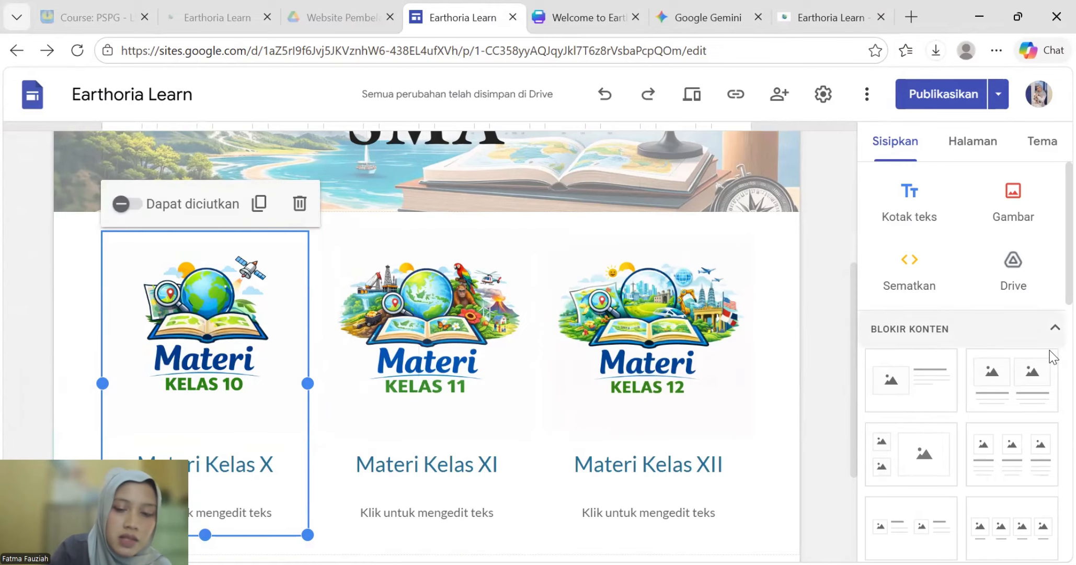
pyautogui.click(192, 349)
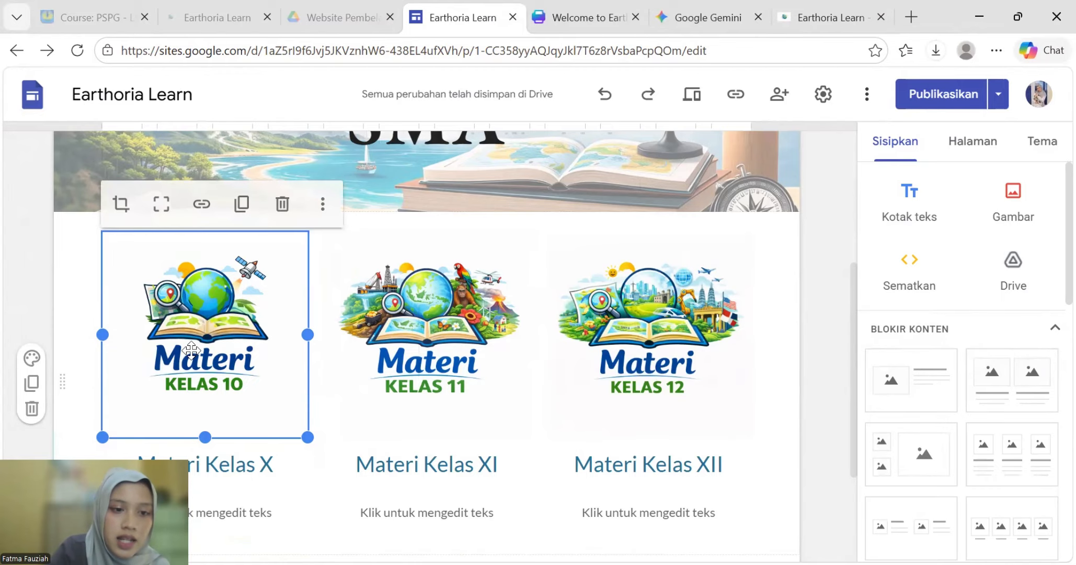
pyautogui.click(202, 204)
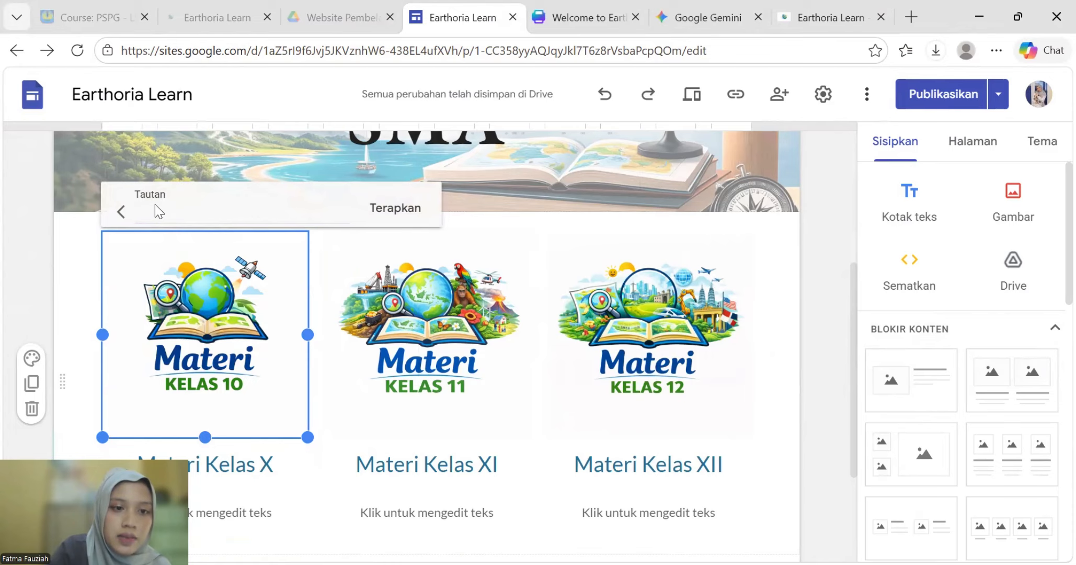
pyautogui.click(302, 220)
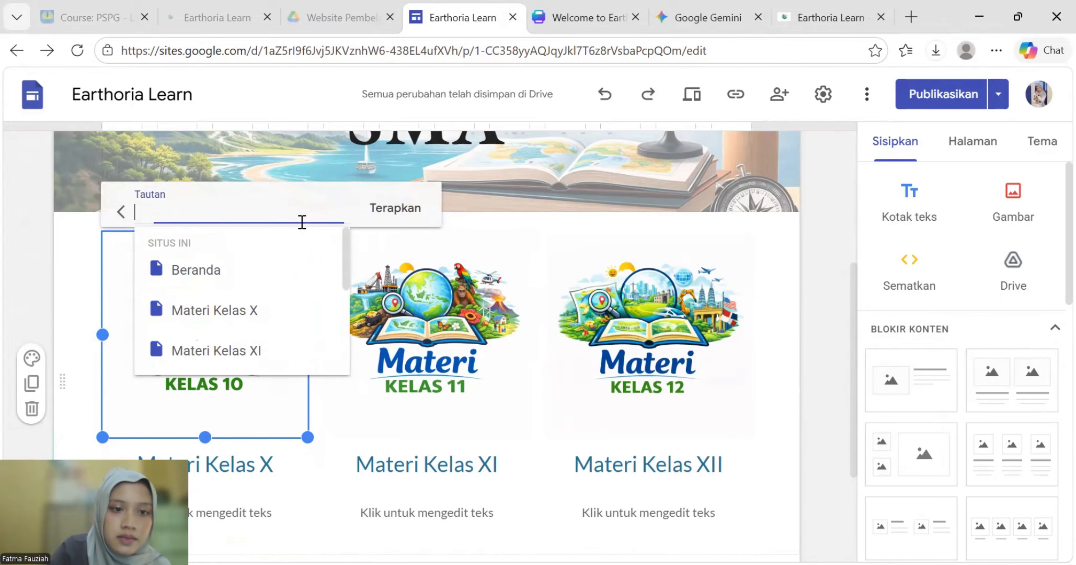
pyautogui.click(256, 313)
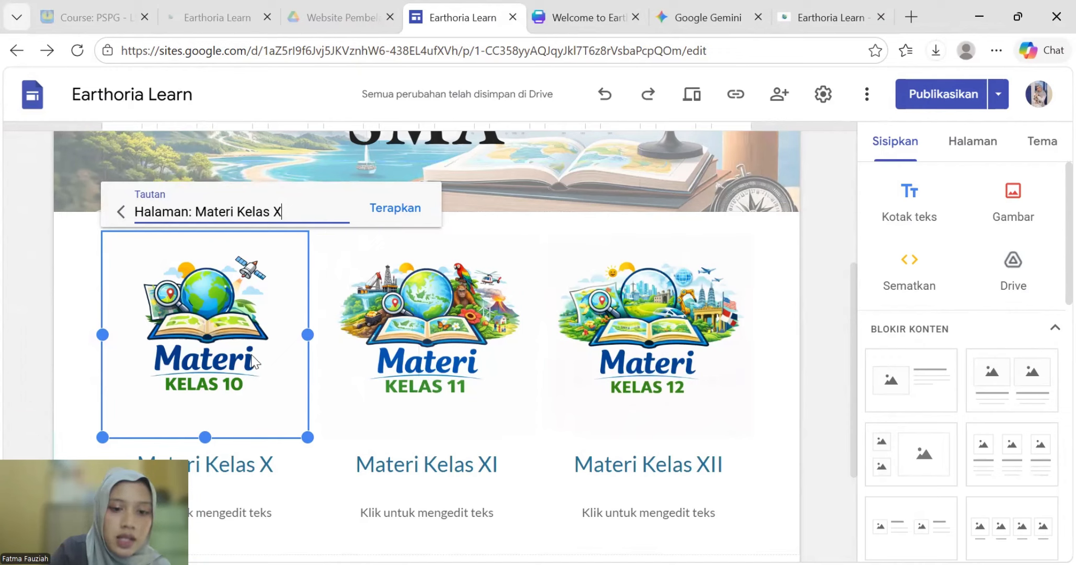
# - Choose the Materi Kelas XII page as the Kelas 12 image's link target
pyautogui.click(424, 349)
pyautogui.click(424, 349)
pyautogui.click(422, 204)
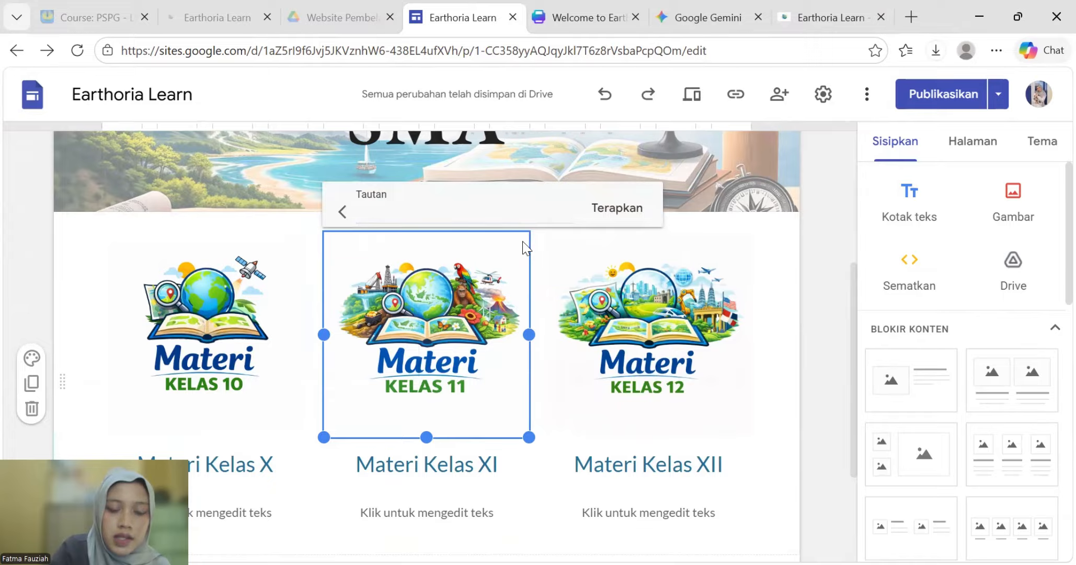
pyautogui.click(662, 337)
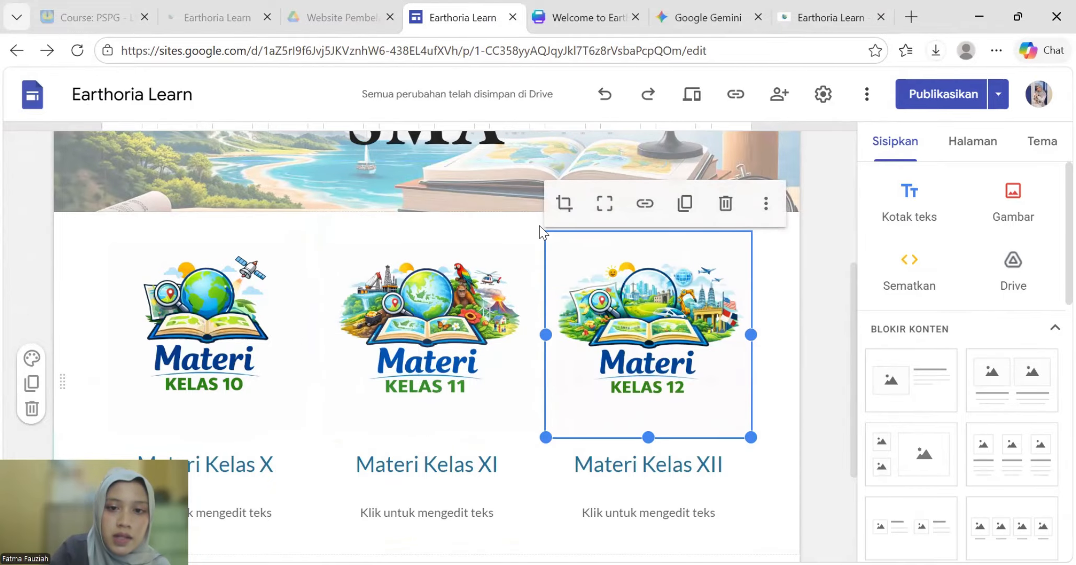
pyautogui.click(645, 202)
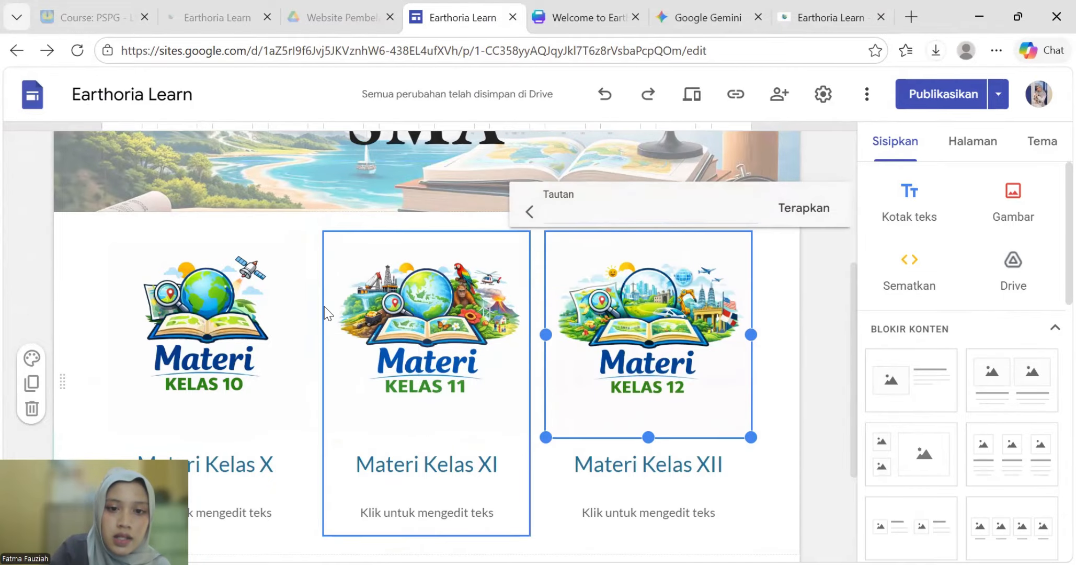
pyautogui.click(654, 222)
pyautogui.scroll(-1, 638, 309)
pyautogui.click(644, 310)
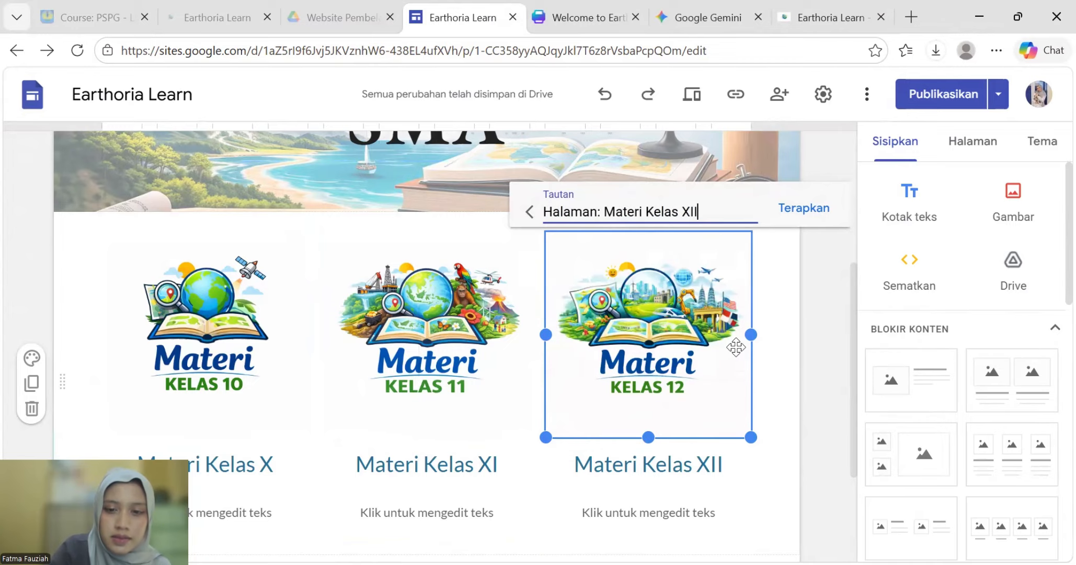
pyautogui.click(809, 381)
pyautogui.scroll(-2, 793, 379)
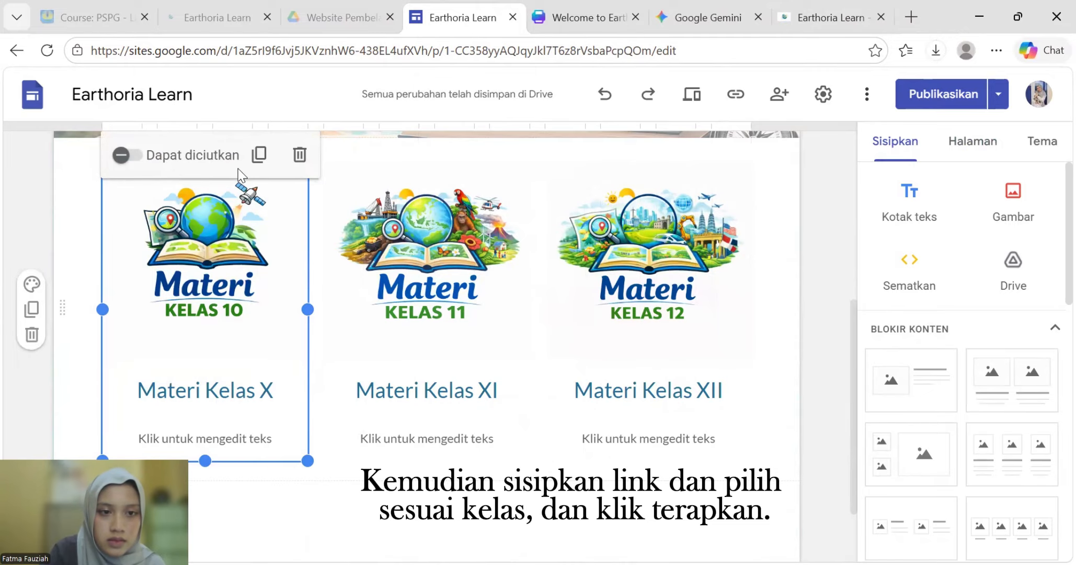
# - Link the Kelas 10 image to the Materi Kelas X page
pyautogui.click(204, 157)
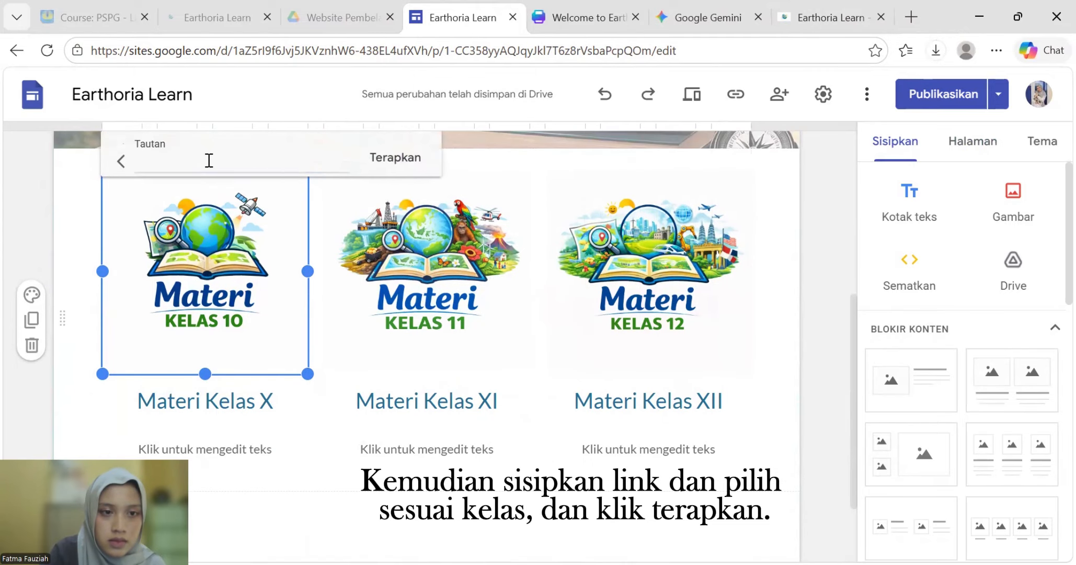
pyautogui.click(291, 163)
pyautogui.click(250, 272)
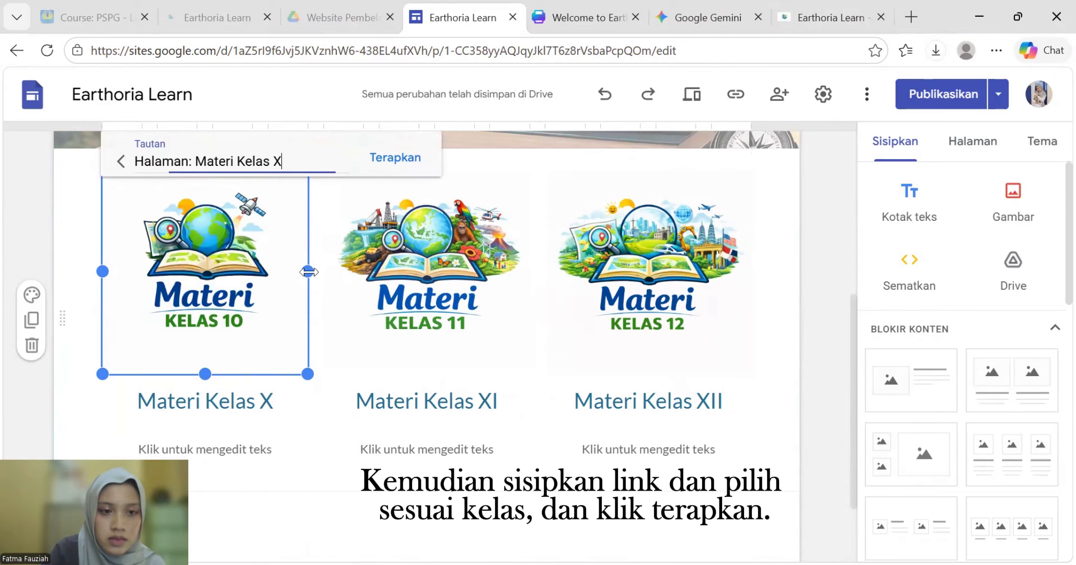
pyautogui.click(377, 158)
# - Pick Materi Kelas XI as the Kelas 11 image's link target
pyautogui.click(347, 222)
pyautogui.click(387, 251)
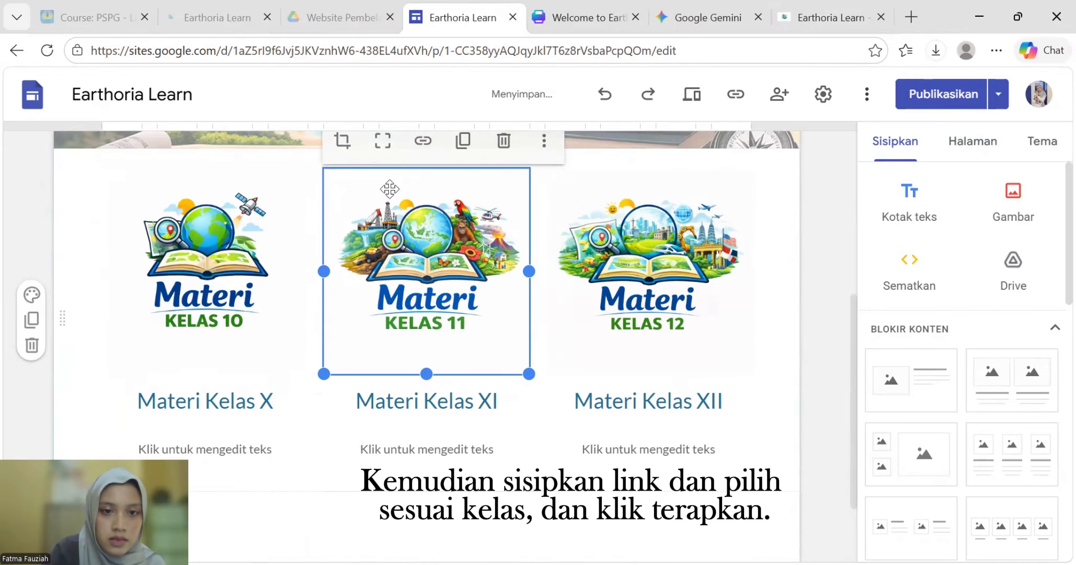
pyautogui.click(423, 156)
pyautogui.click(427, 167)
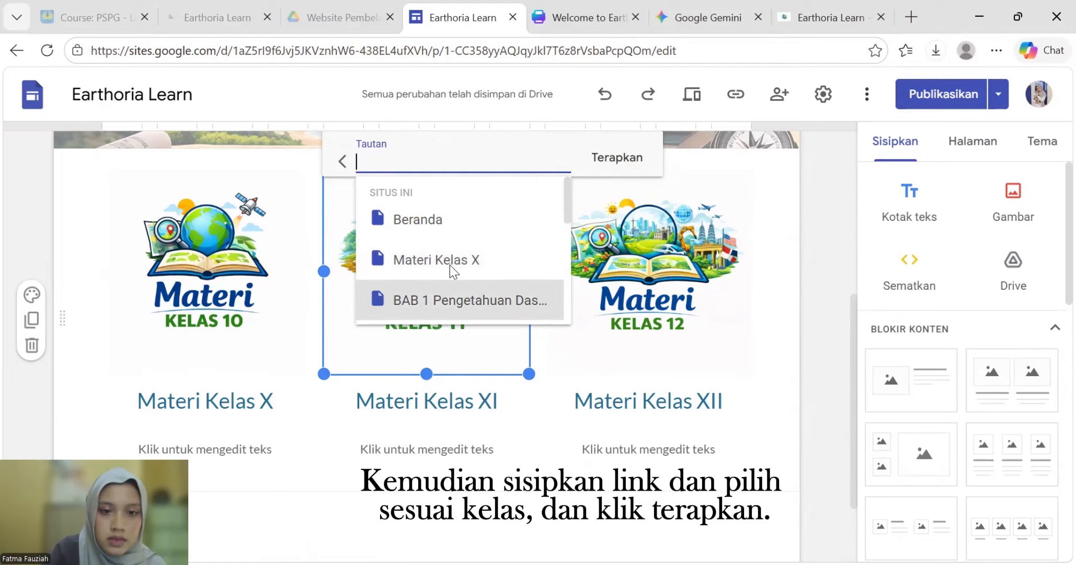
pyautogui.scroll(-5, 450, 269)
pyautogui.scroll(3, 449, 269)
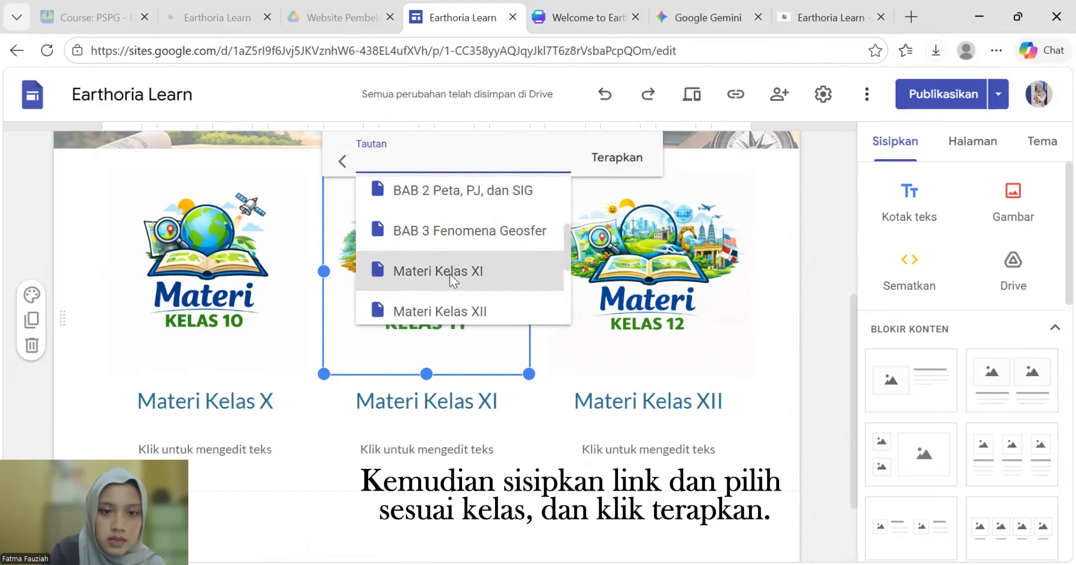
pyautogui.click(450, 271)
# - Reselect the Kelas 11 image and apply its link to Materi Kelas XI
pyautogui.click(602, 269)
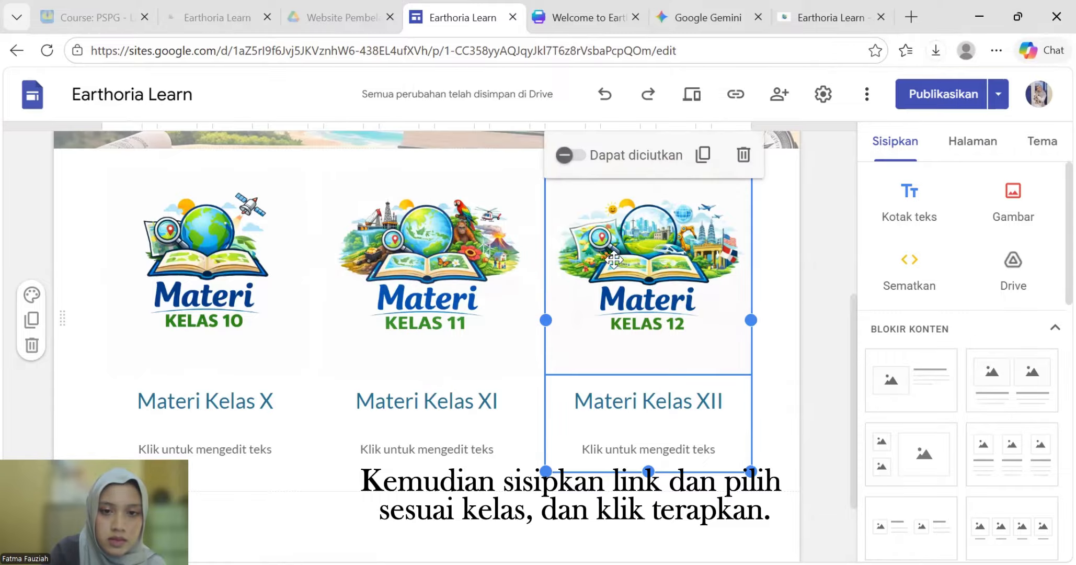
pyautogui.moveTo(498, 269); pyautogui.dragTo(469, 199)
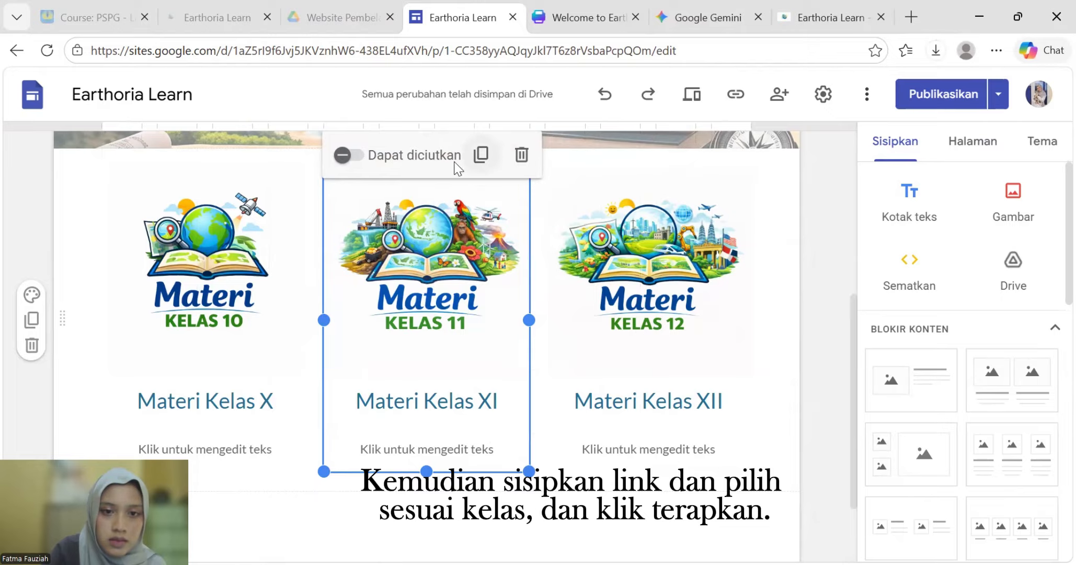
pyautogui.click(473, 183)
pyautogui.click(424, 155)
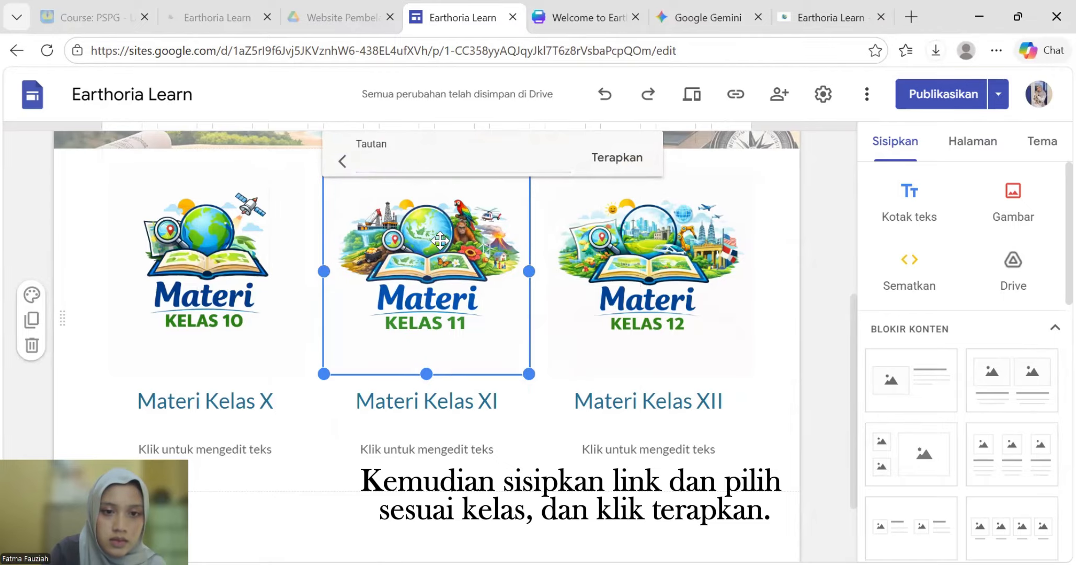
pyautogui.click(445, 166)
pyautogui.scroll(-2, 450, 270)
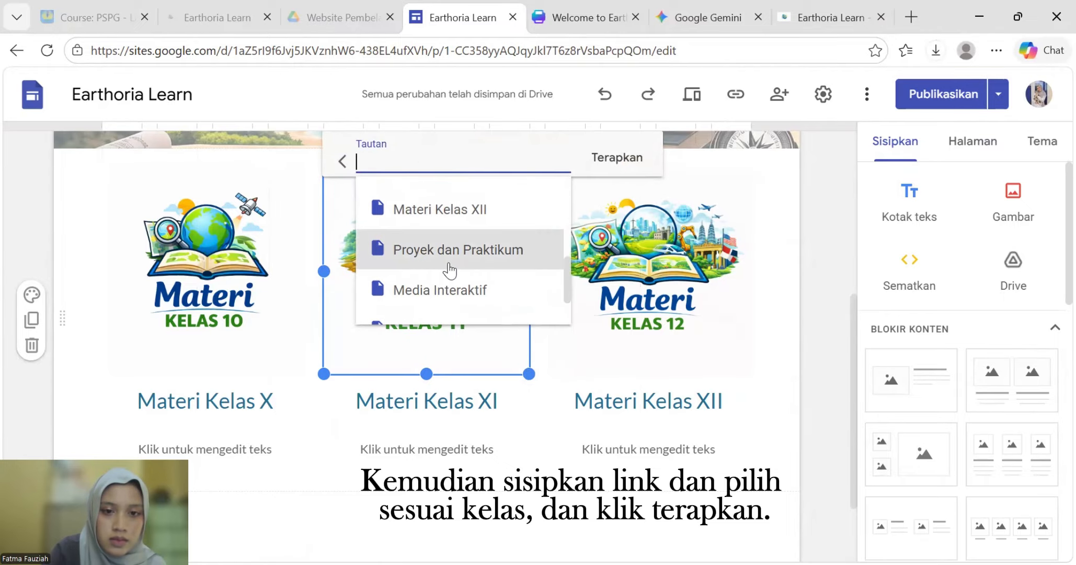
pyautogui.scroll(-4, 449, 269)
pyautogui.click(447, 271)
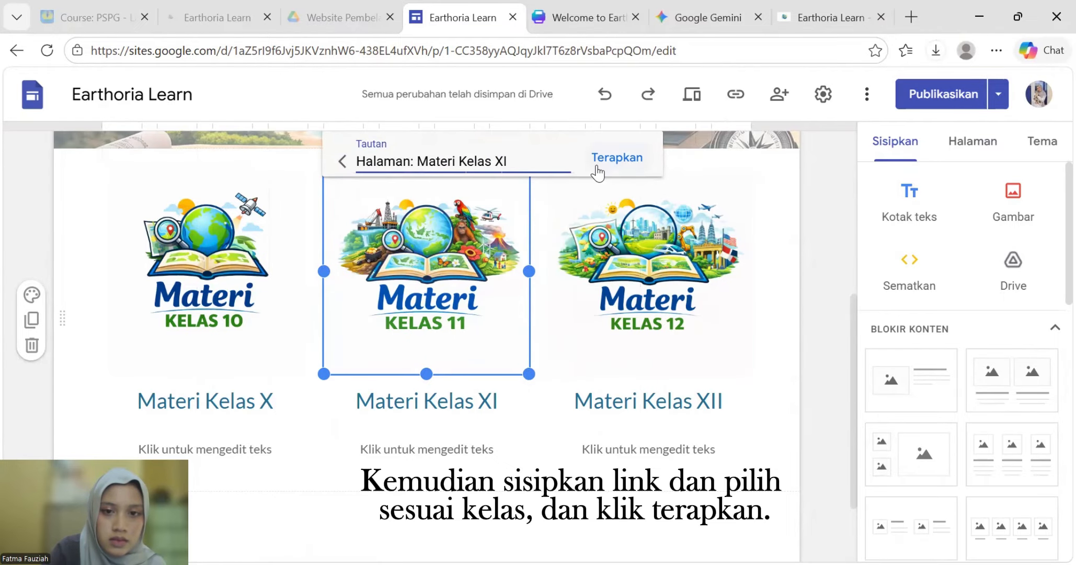
pyautogui.click(617, 158)
# - Link the Kelas 12 image to the Materi Kelas XII page
pyautogui.click(623, 255)
pyautogui.click(624, 253)
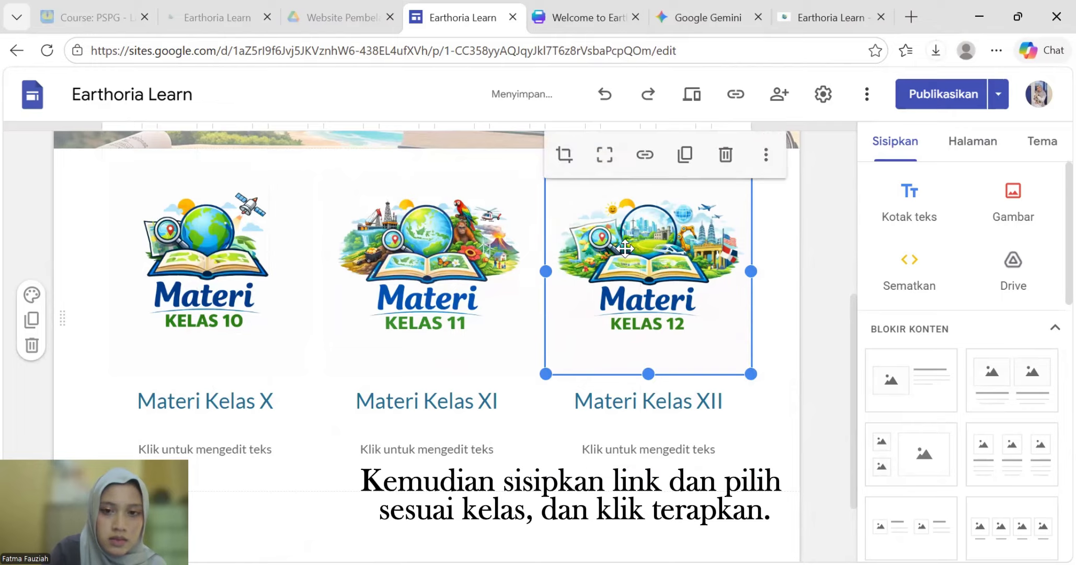
pyautogui.click(644, 155)
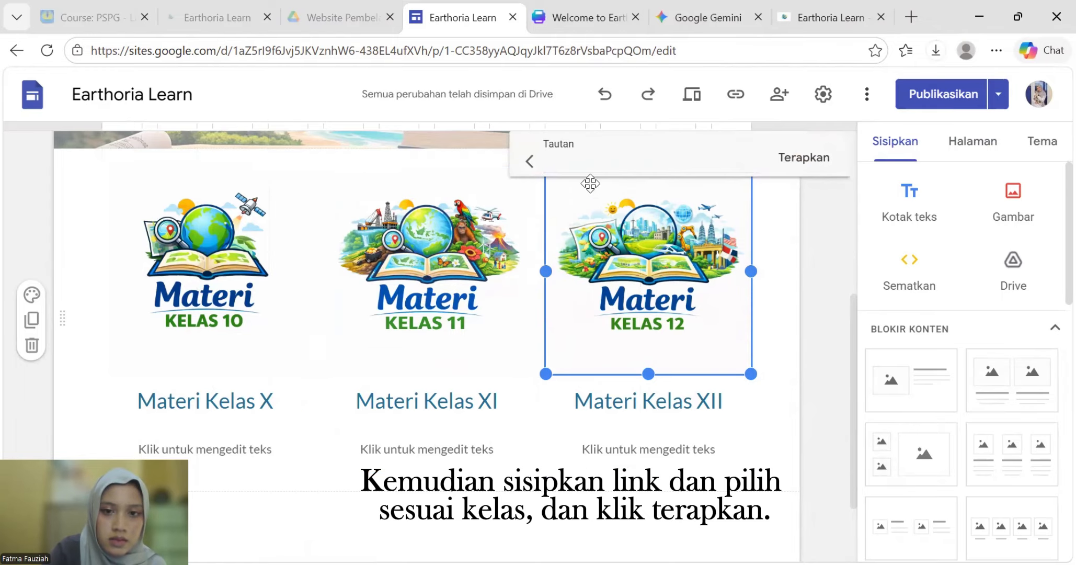
pyautogui.click(594, 165)
pyautogui.scroll(-5, 601, 272)
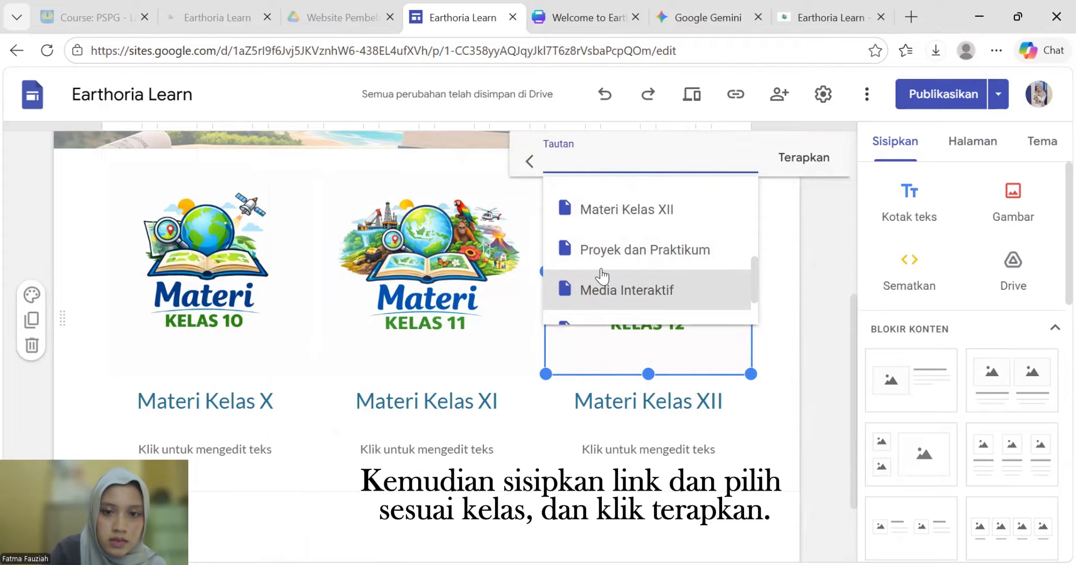
pyautogui.click(613, 209)
pyautogui.click(803, 158)
pyautogui.click(765, 242)
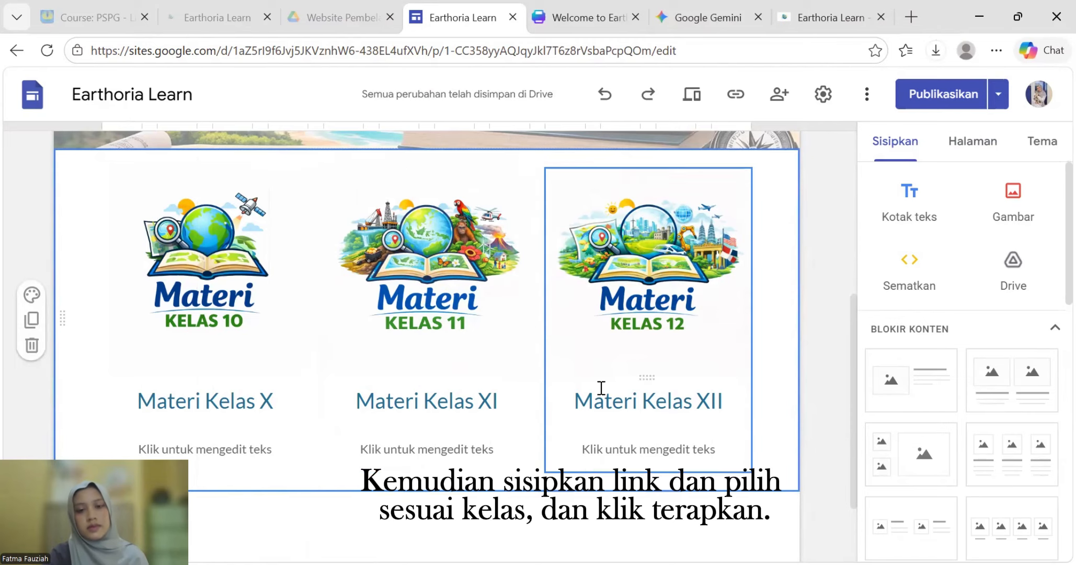
# - Go to the Materi Kelas X subpage from the navigation dropdown
pyautogui.scroll(5, 600, 376)
pyautogui.scroll(2, 537, 317)
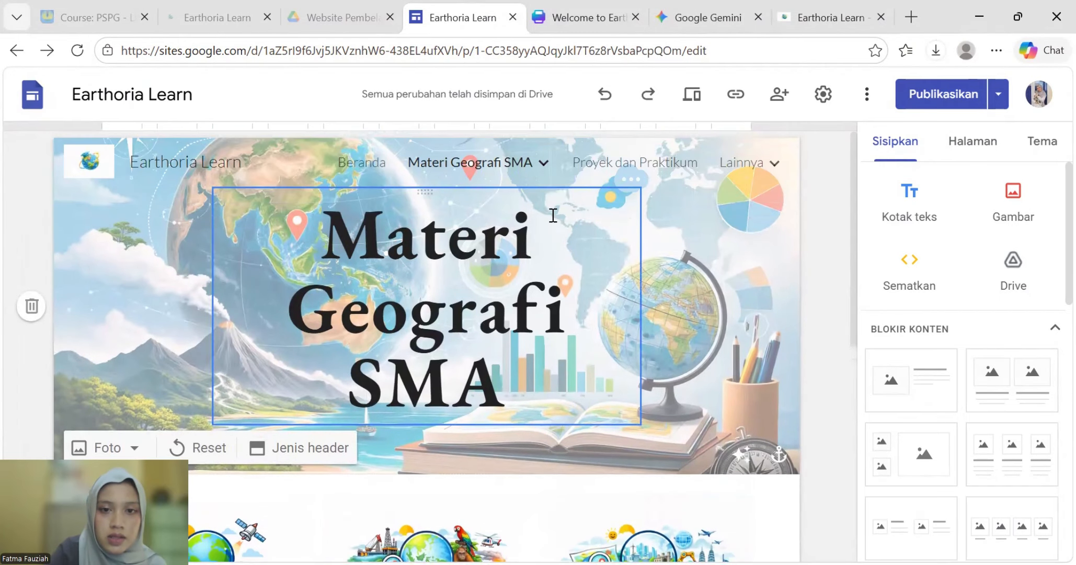
pyautogui.moveTo(493, 163)
pyautogui.click(519, 210)
pyautogui.scroll(-1, 326, 407)
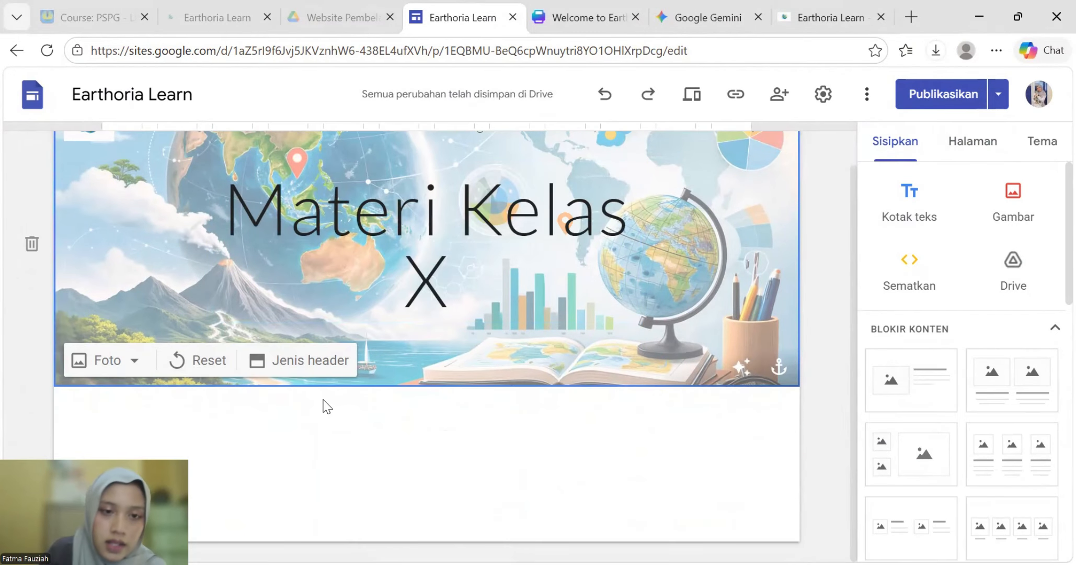
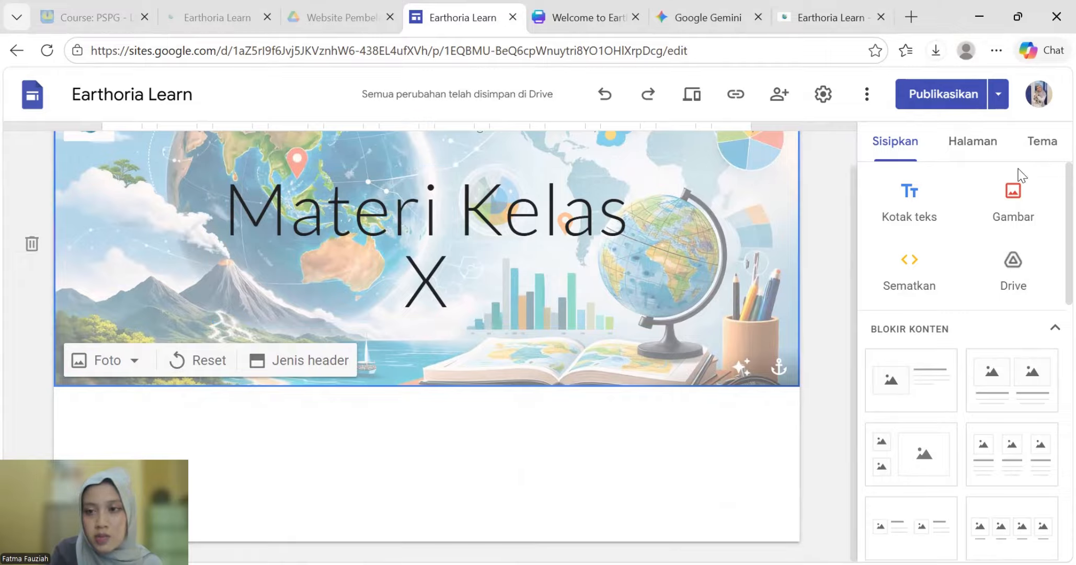
# - Add a 'BAB 1 Pengetahuan Dasar Geografi' subpage under Materi Kelas X, copying the name from the sitemap
pyautogui.click(976, 146)
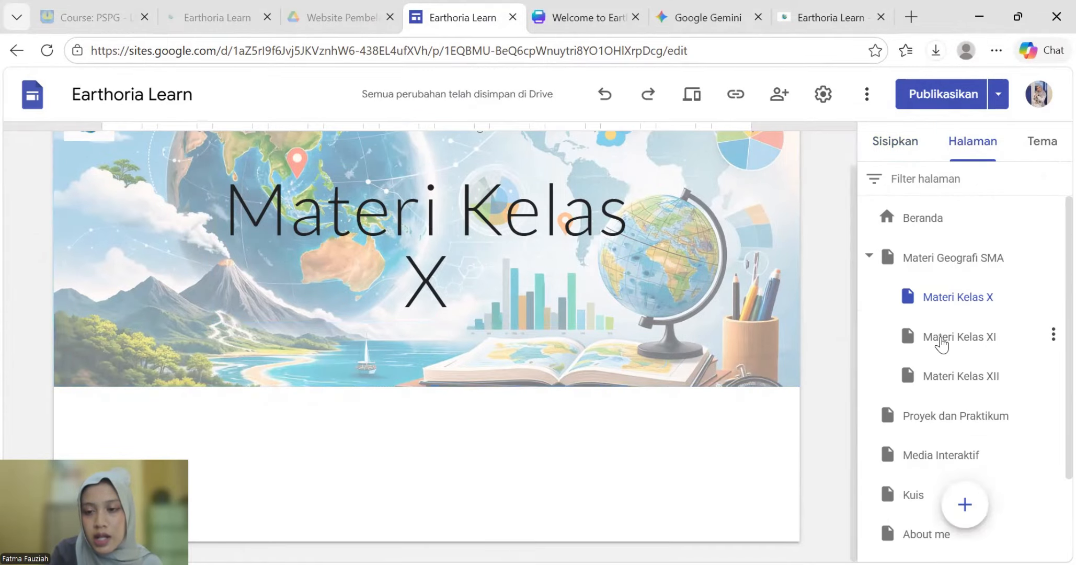
pyautogui.click(1053, 296)
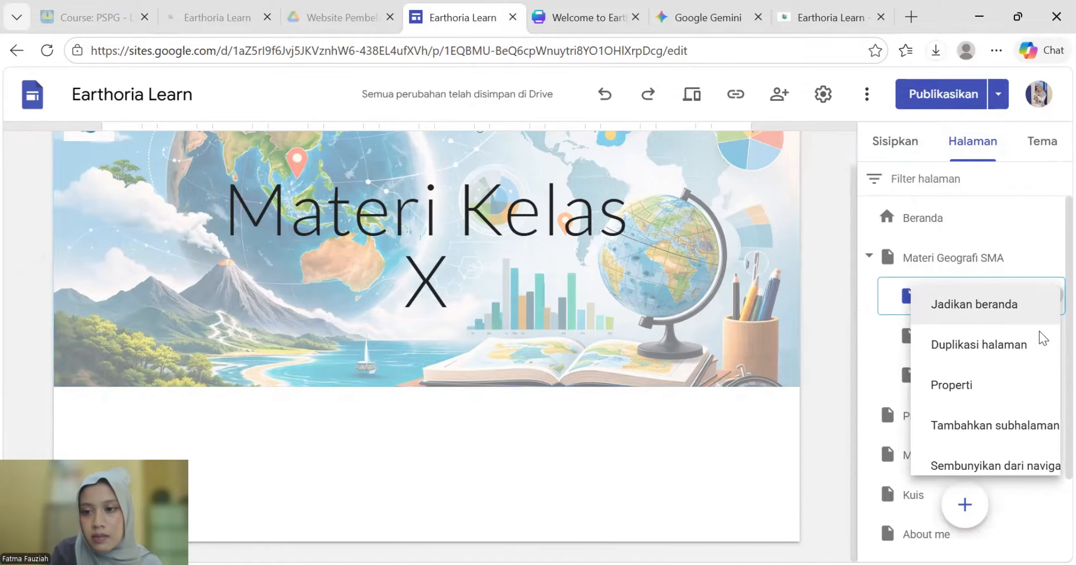
pyautogui.click(948, 418)
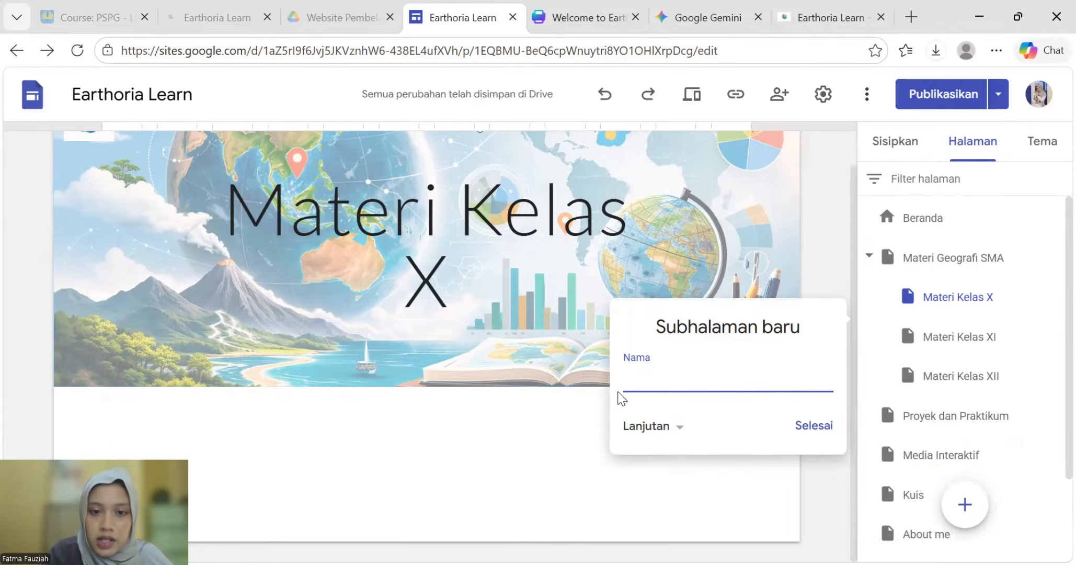
pyautogui.hotkey('alt', 'Tab')
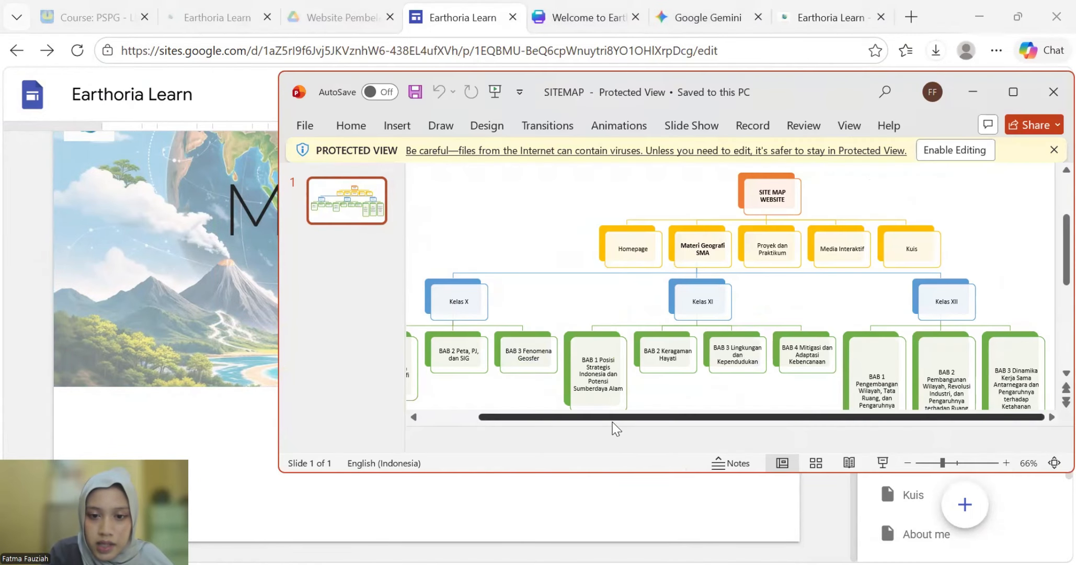
pyautogui.moveTo(608, 419); pyautogui.dragTo(502, 416)
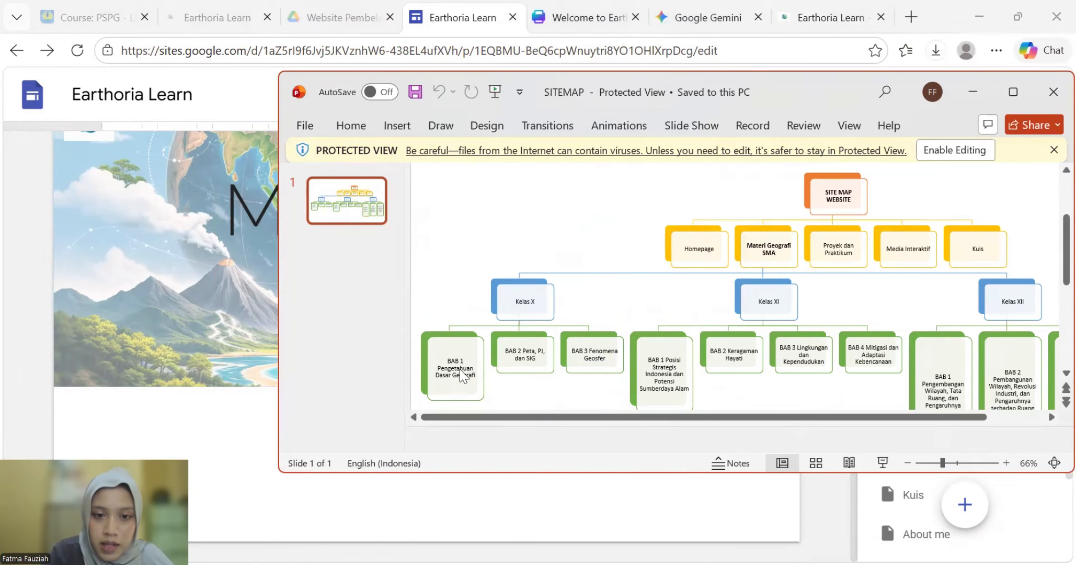
pyautogui.moveTo(447, 361); pyautogui.dragTo(476, 380)
pyautogui.hotkey('ctrl', 'c')
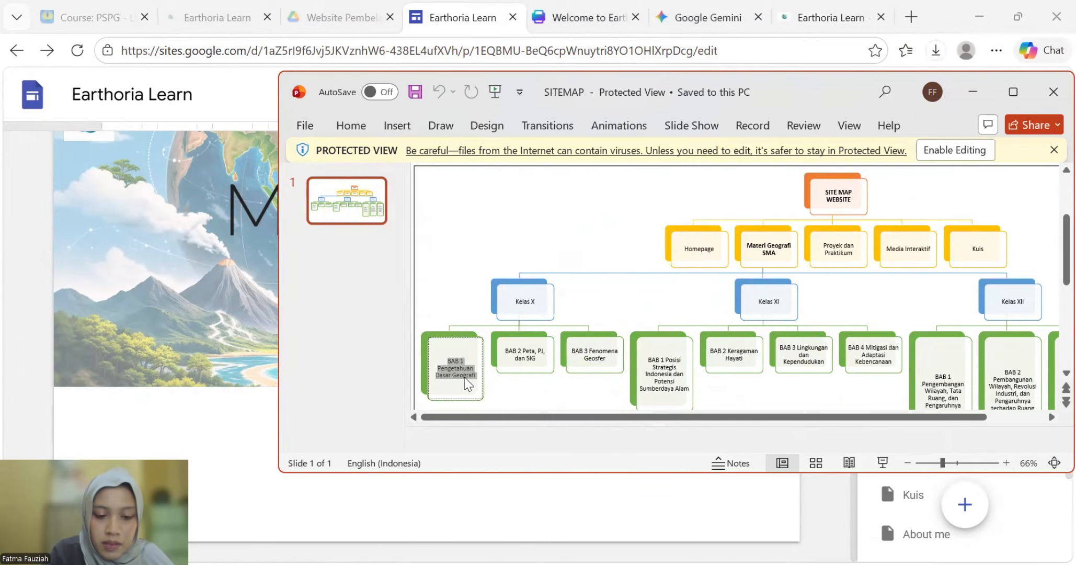
pyautogui.click(973, 90)
pyautogui.hotkey('ctrl', 'v')
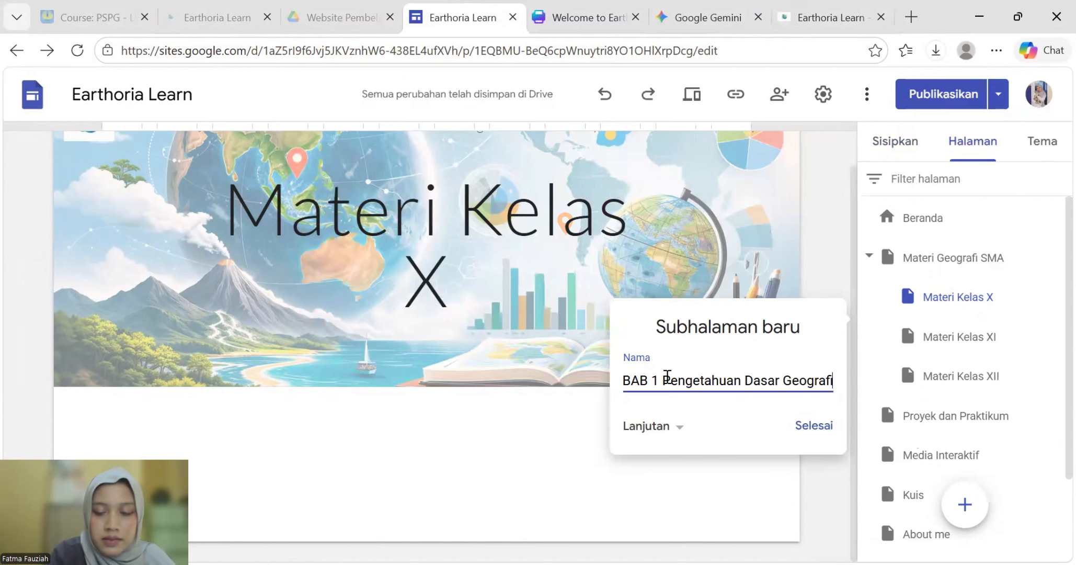
pyautogui.click(803, 427)
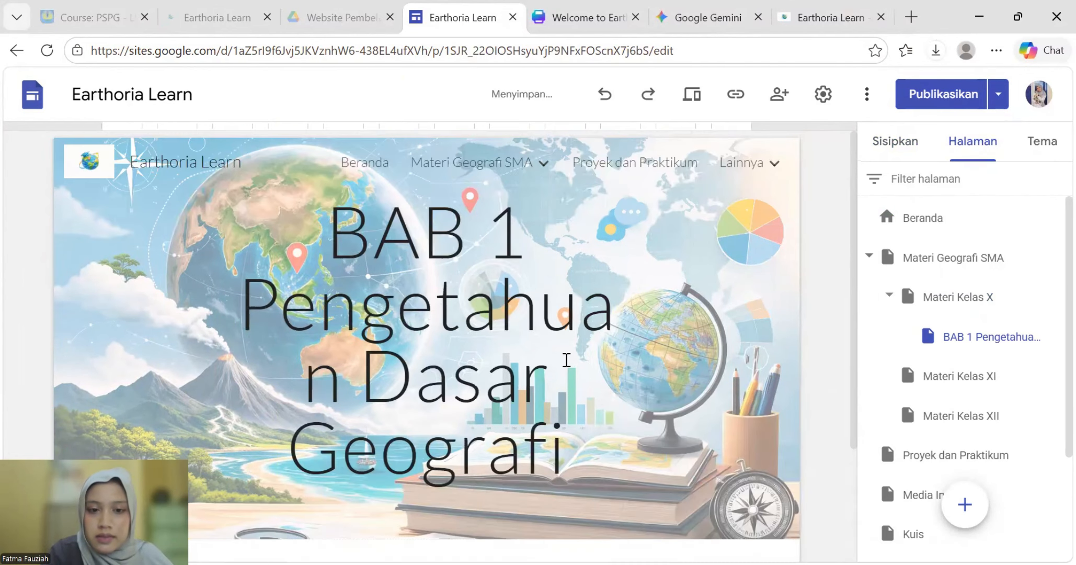
# - Widen the BAB 1 page title box so no word splits across lines
pyautogui.click(592, 400)
pyautogui.scroll(-1, 594, 392)
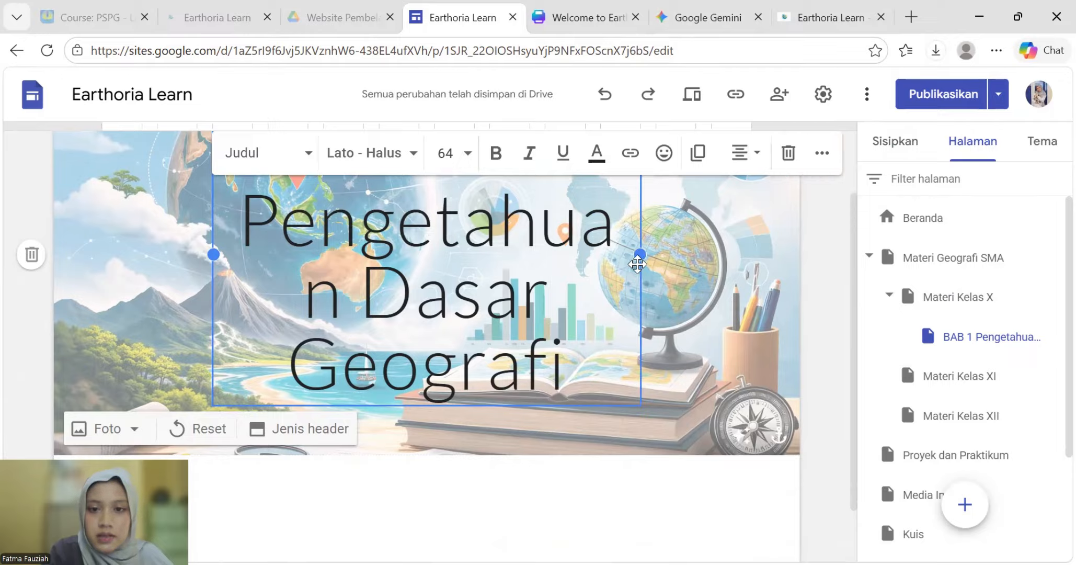
pyautogui.moveTo(640, 255); pyautogui.dragTo(696, 261)
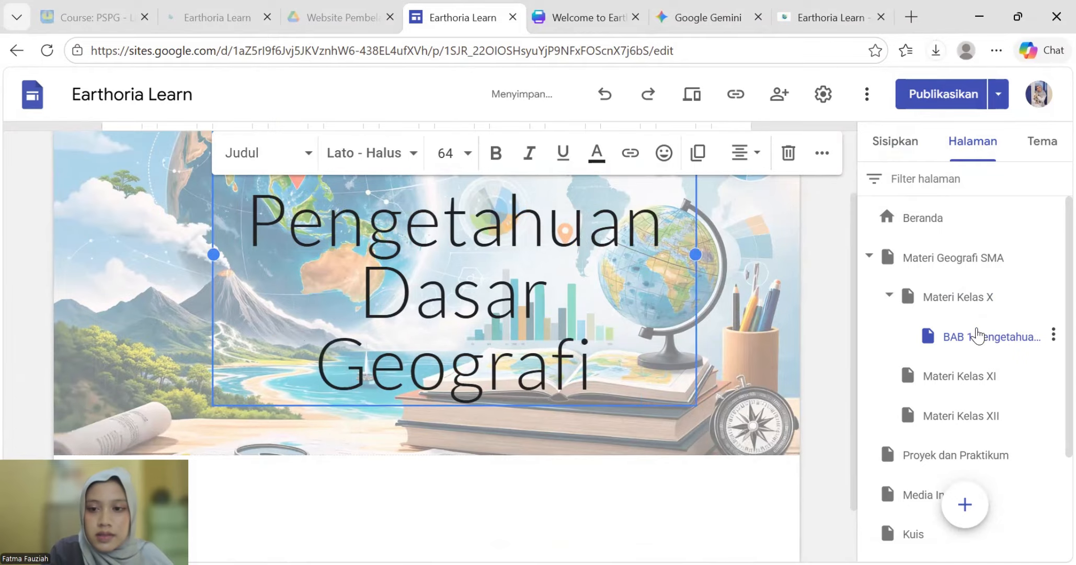
pyautogui.click(1043, 303)
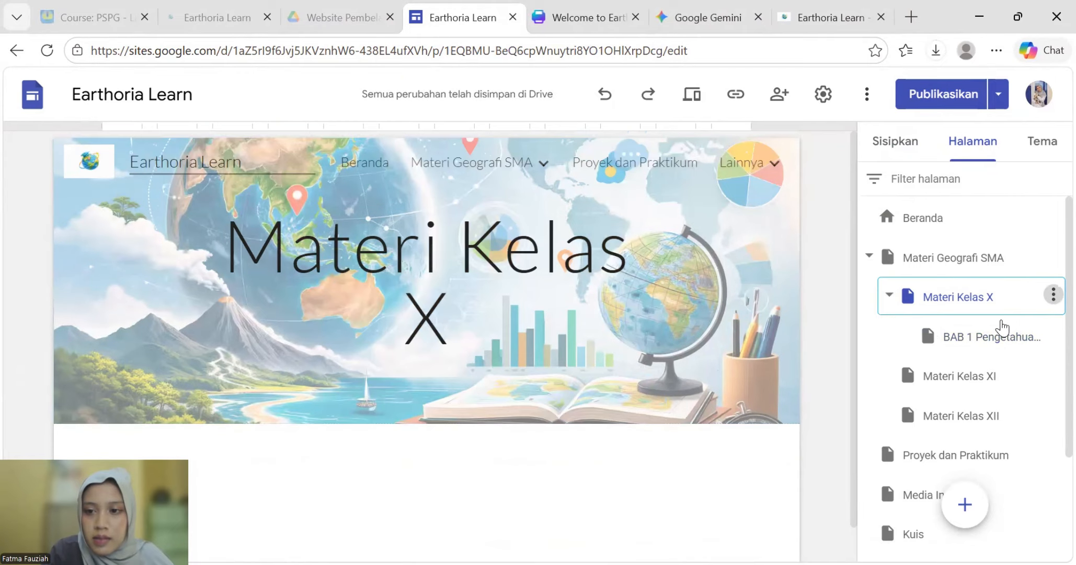
pyautogui.click(1052, 297)
# - Add the 'BAB 2 Peta, PJ, dan SIG' subpage under Materi Kelas X
pyautogui.click(912, 439)
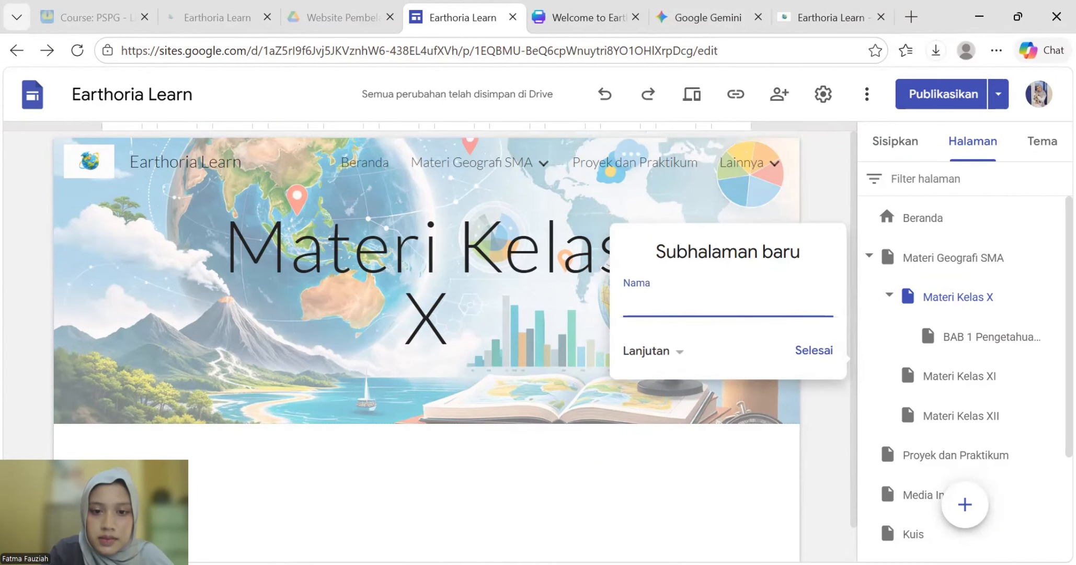
pyautogui.hotkey('alt', 'Tab')
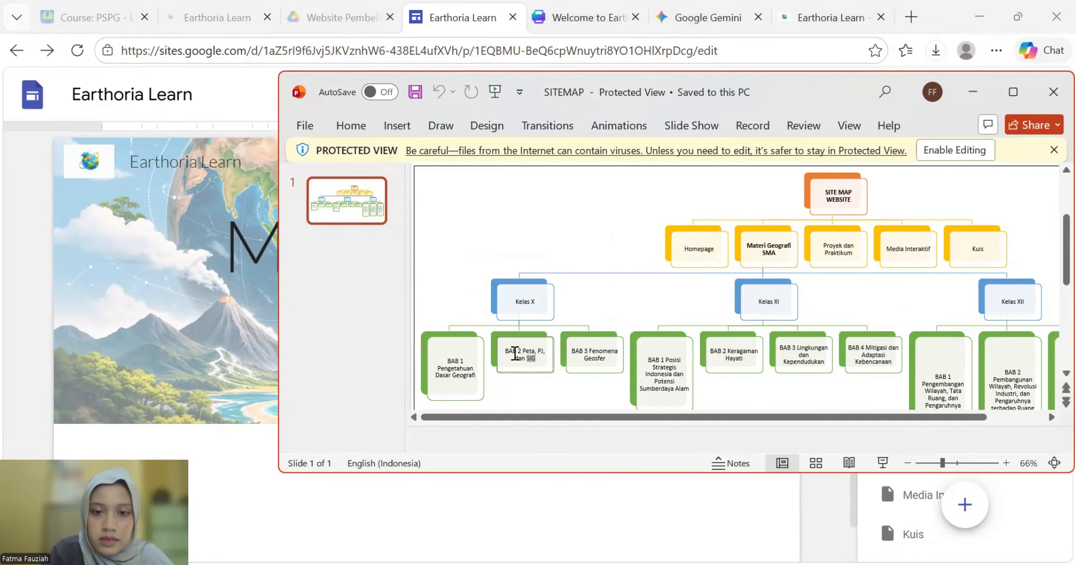
pyautogui.moveTo(515, 354); pyautogui.dragTo(507, 351)
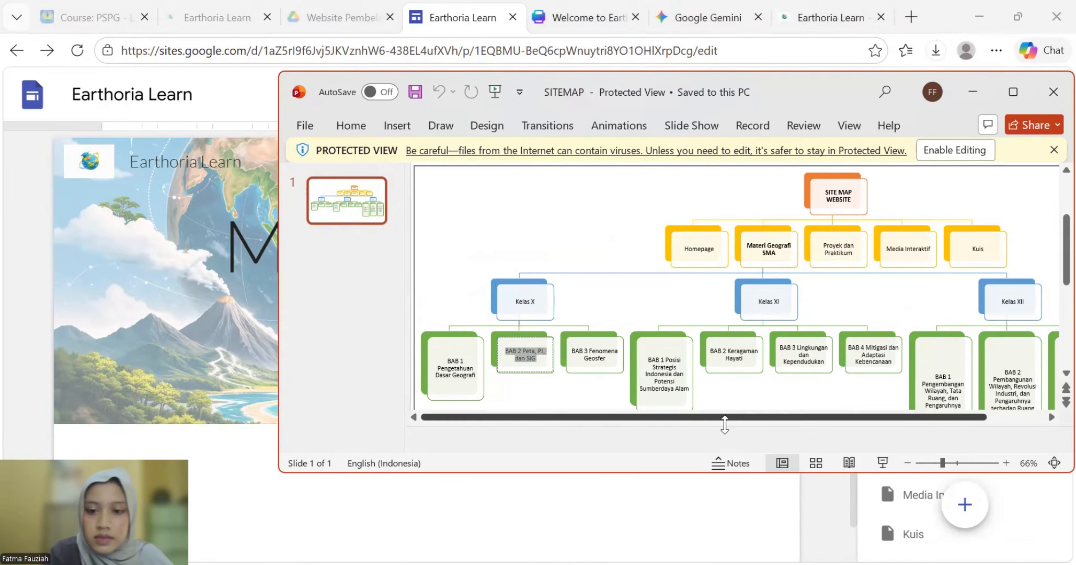
pyautogui.click(794, 502)
pyautogui.click(1054, 297)
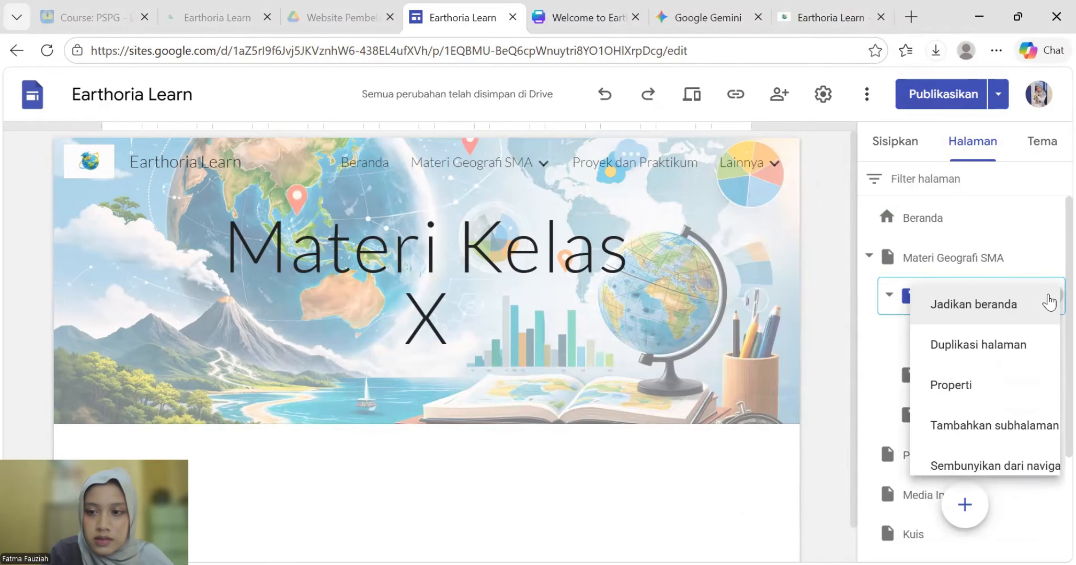
pyautogui.click(934, 432)
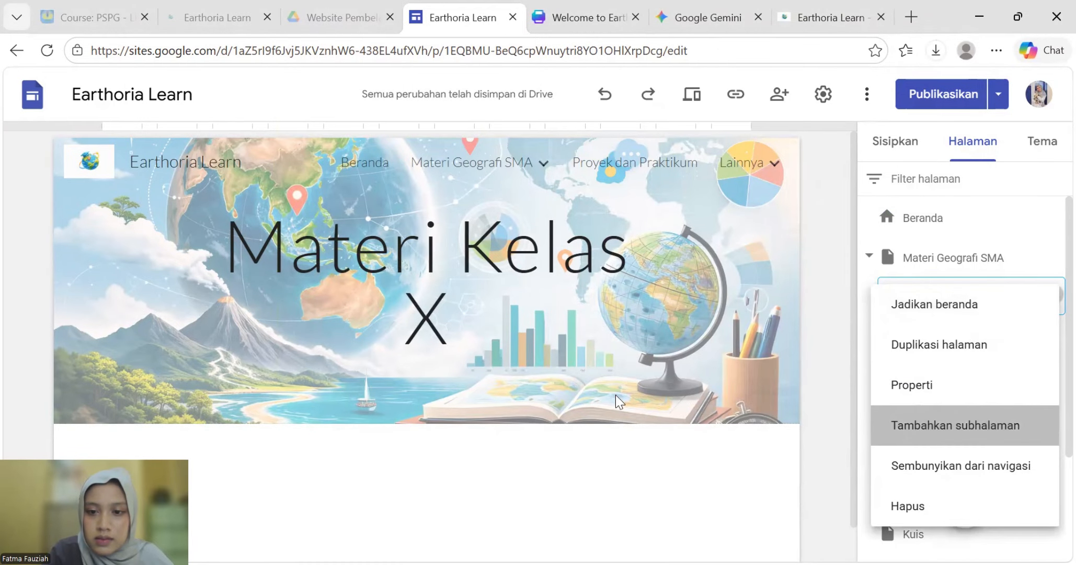
pyautogui.hotkey('ctrl', 'v')
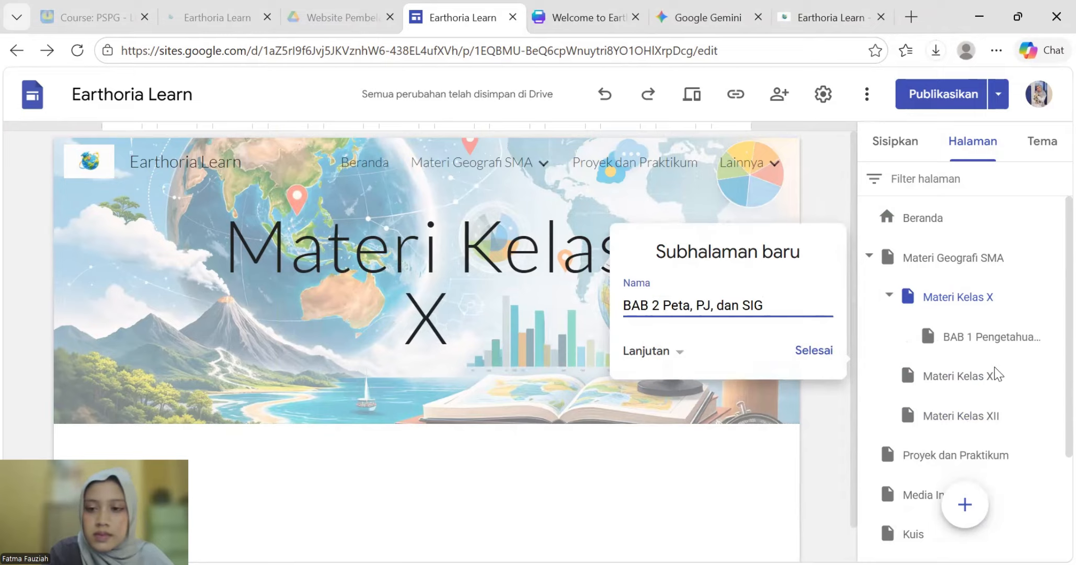
pyautogui.press('Return')
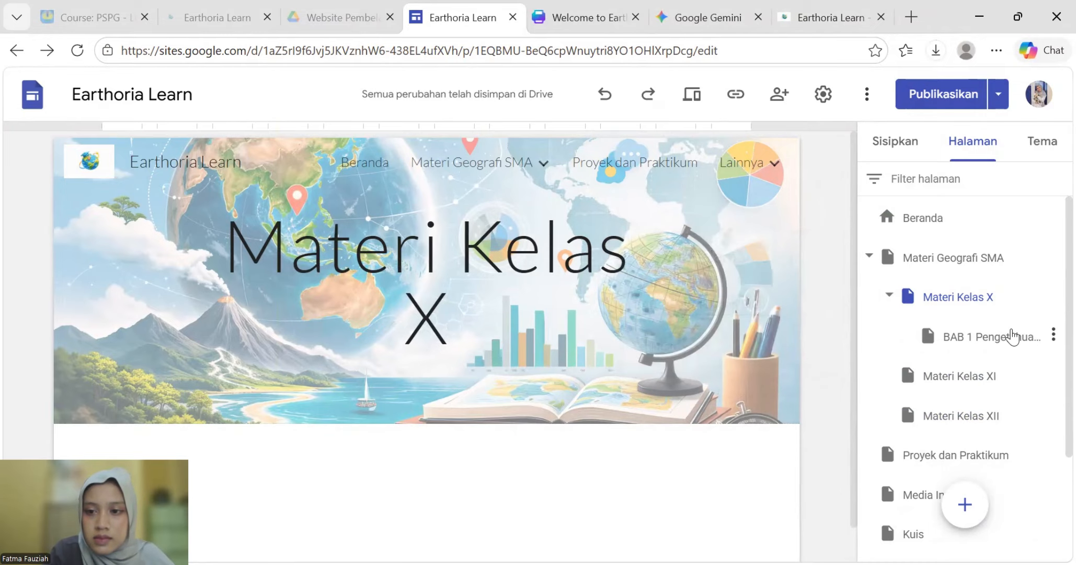
pyautogui.click(1055, 298)
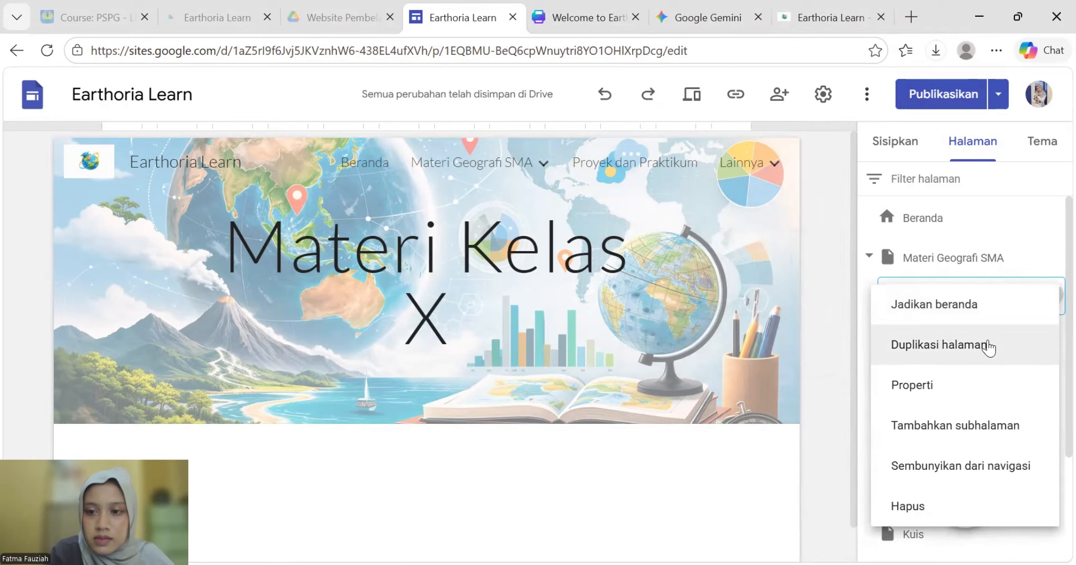
pyautogui.click(949, 433)
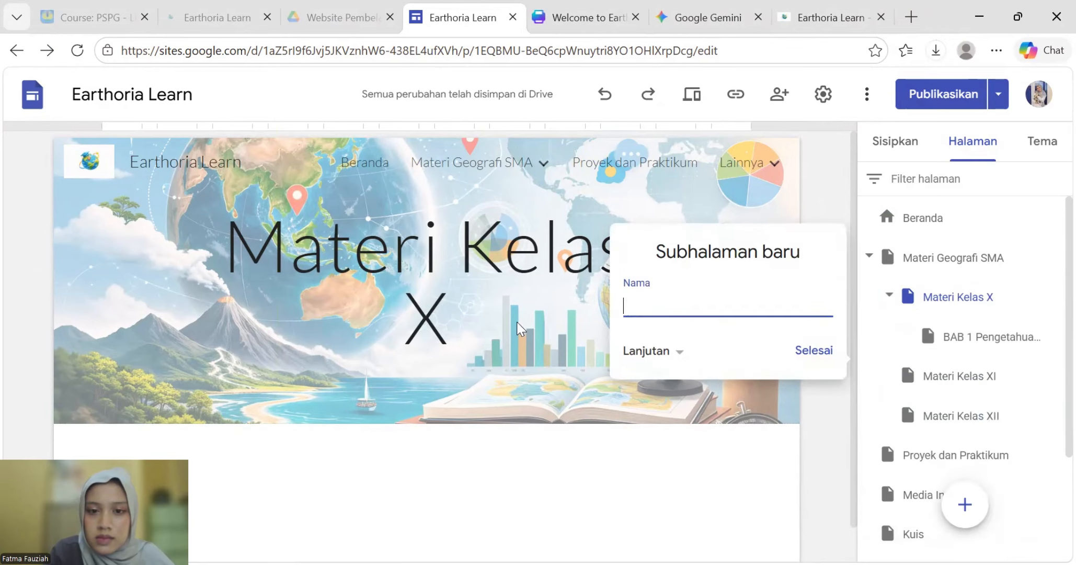
pyautogui.hotkey('ctrl', 'v')
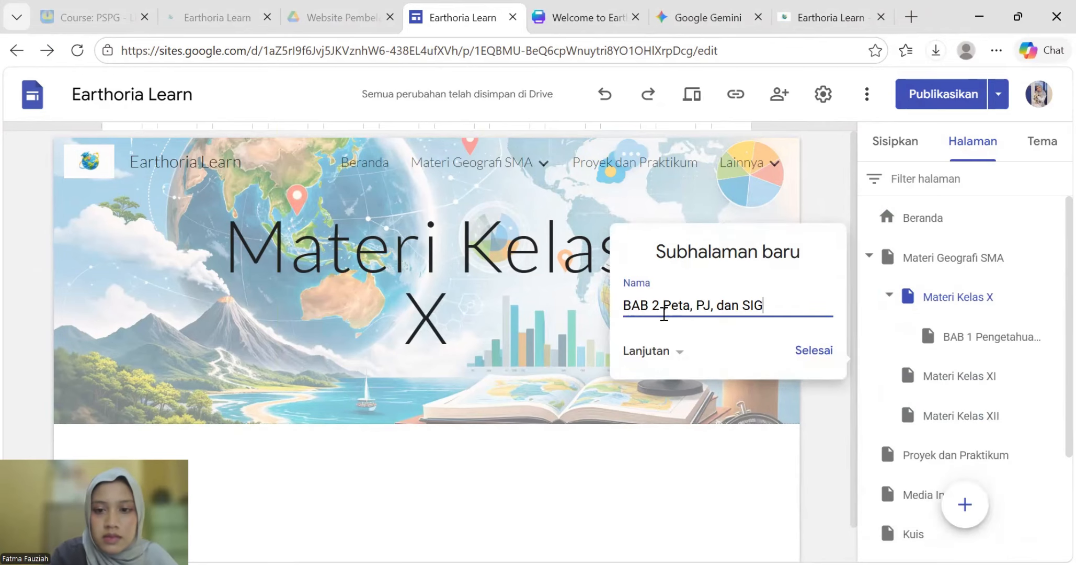
pyautogui.press('Return')
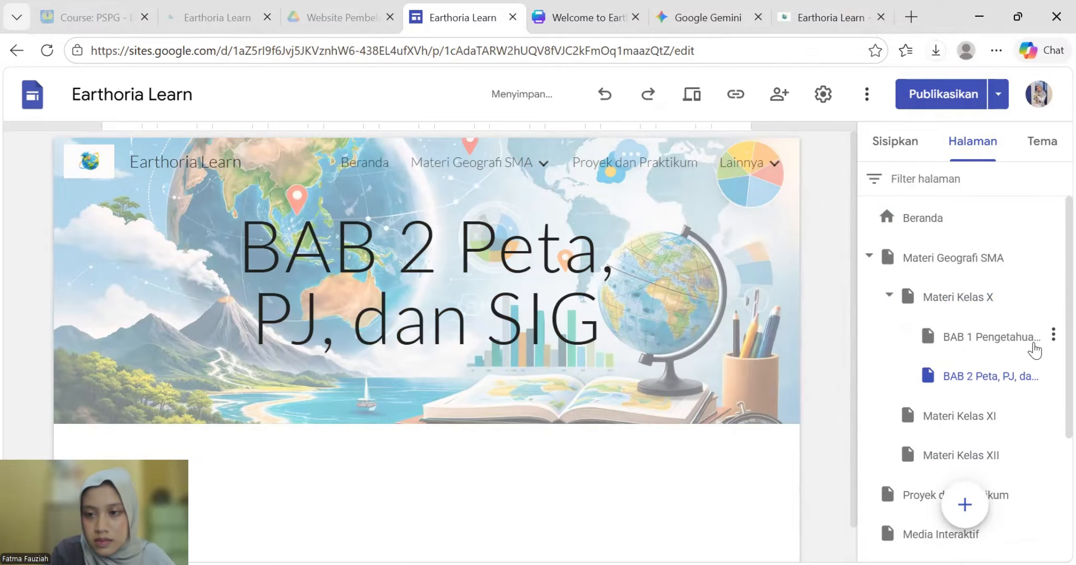
# - Add the 'BAB 3 Fenomena Geosfer' subpage under Materi Kelas X, then open Materi Kelas X
pyautogui.click(1052, 297)
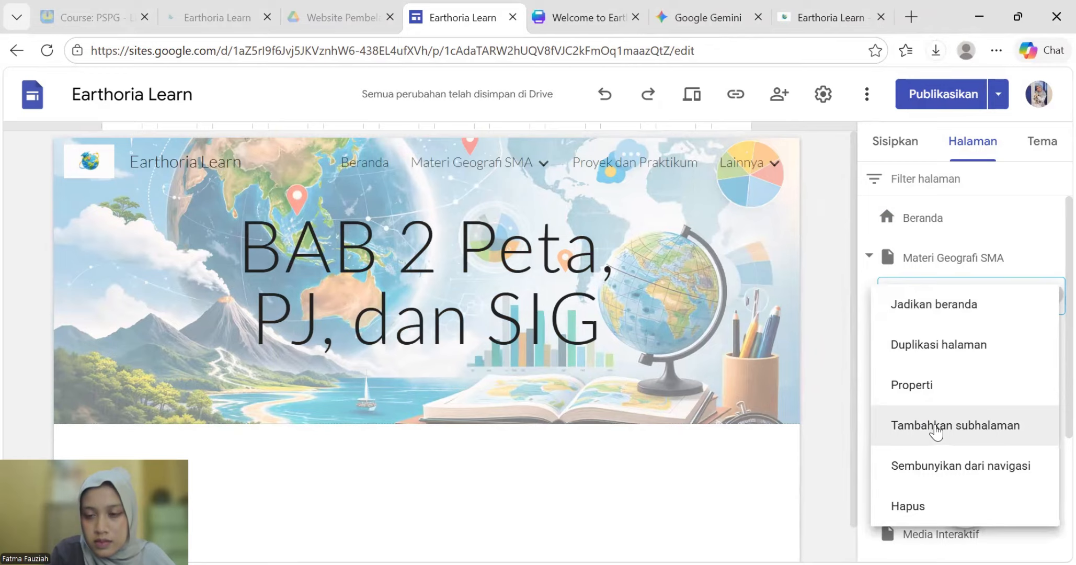
pyautogui.press('Return')
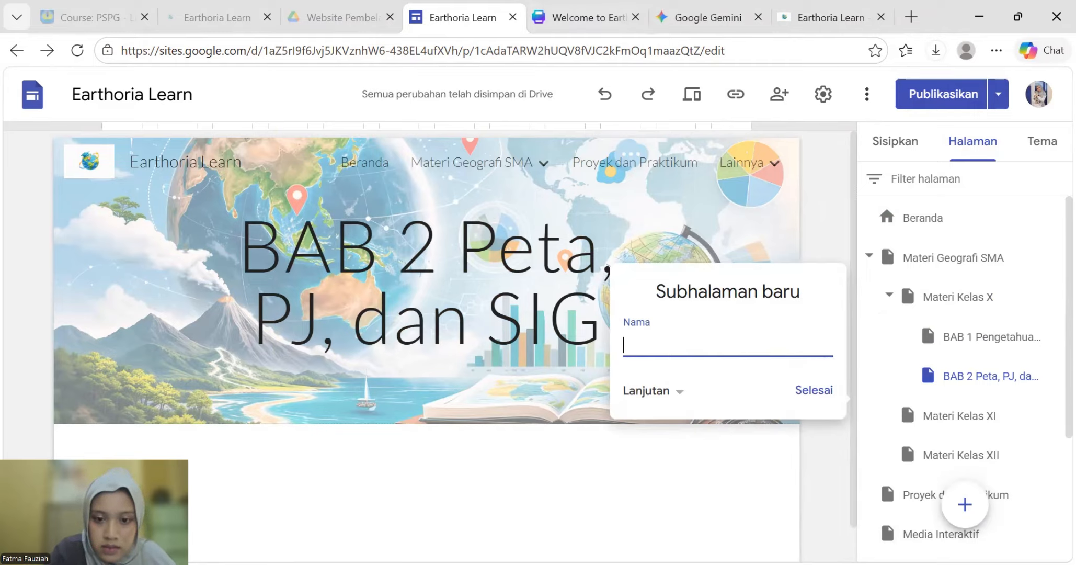
pyautogui.hotkey('alt', 'Tab')
pyautogui.moveTo(605, 360); pyautogui.dragTo(572, 352)
pyautogui.hotkey('ctrl', 'c')
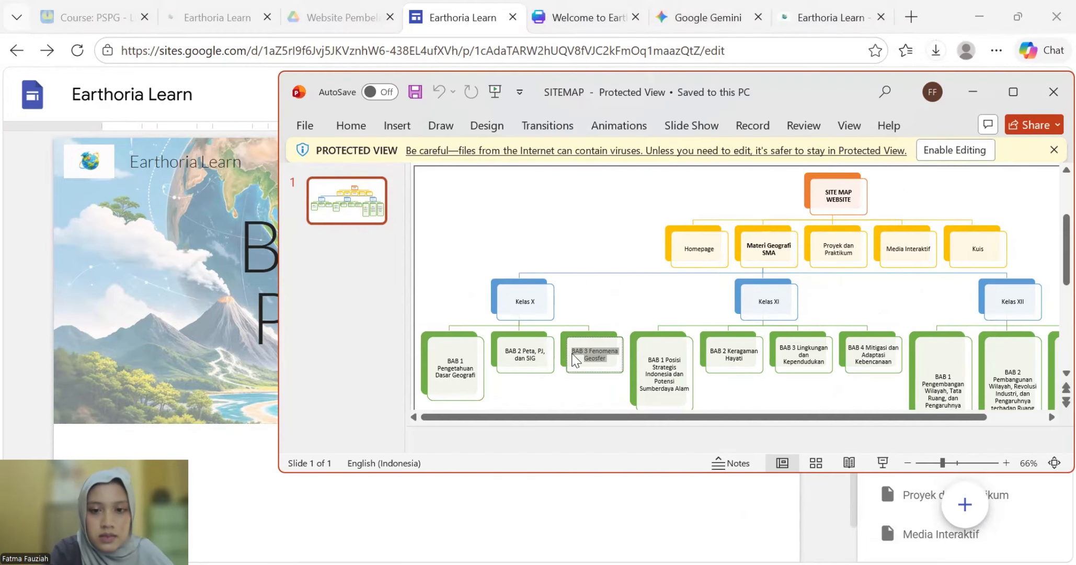
pyautogui.click(749, 545)
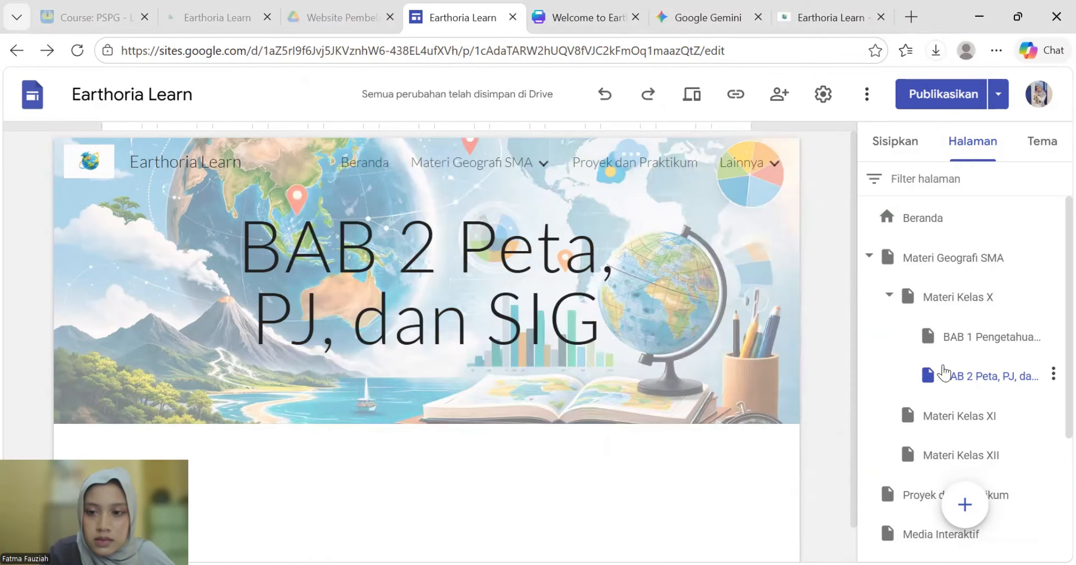
pyautogui.click(1053, 297)
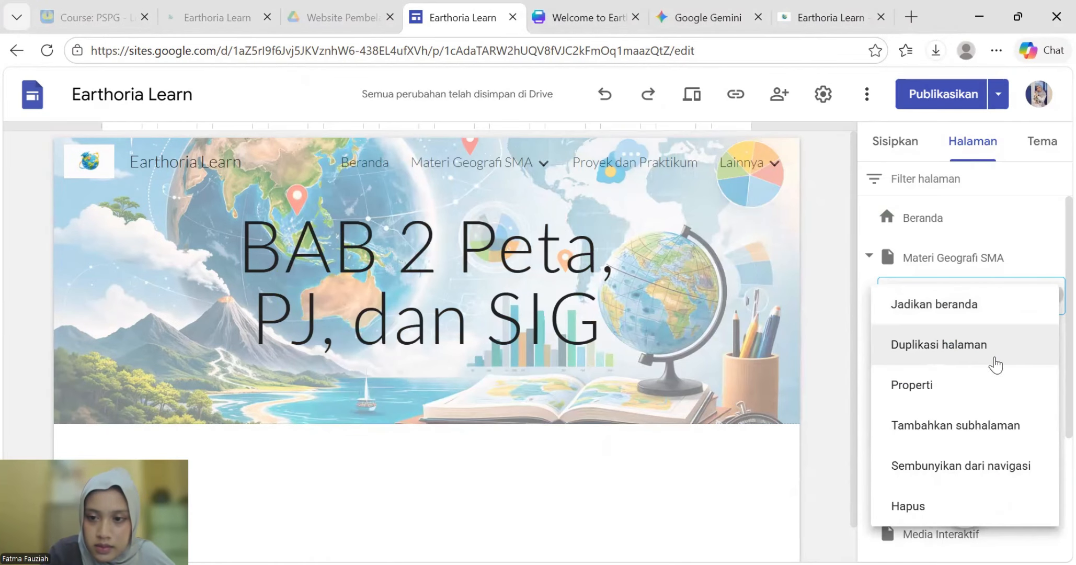
pyautogui.click(955, 424)
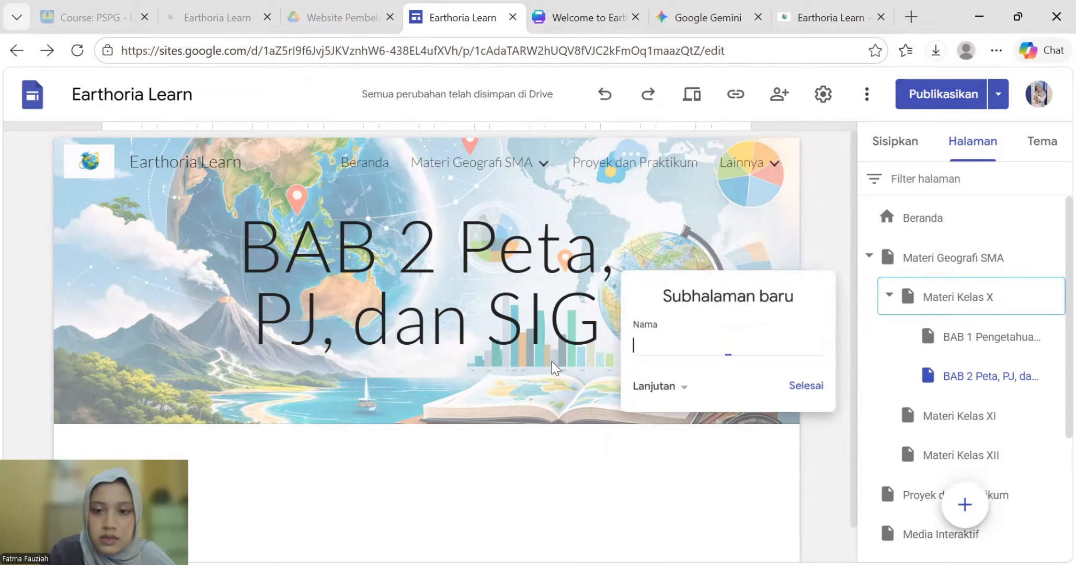
pyautogui.hotkey('ctrl', 'v')
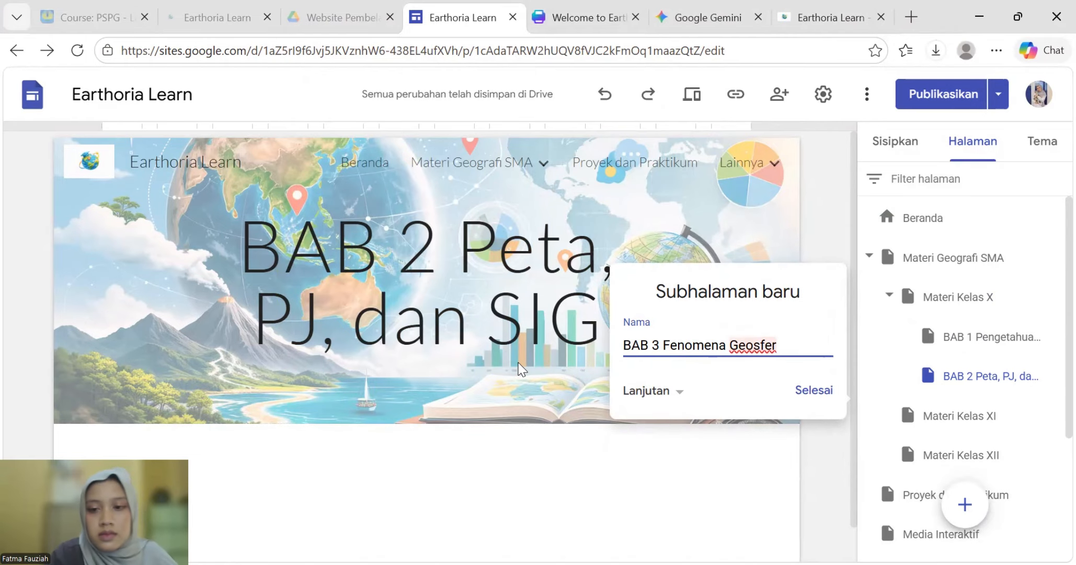
pyautogui.click(816, 389)
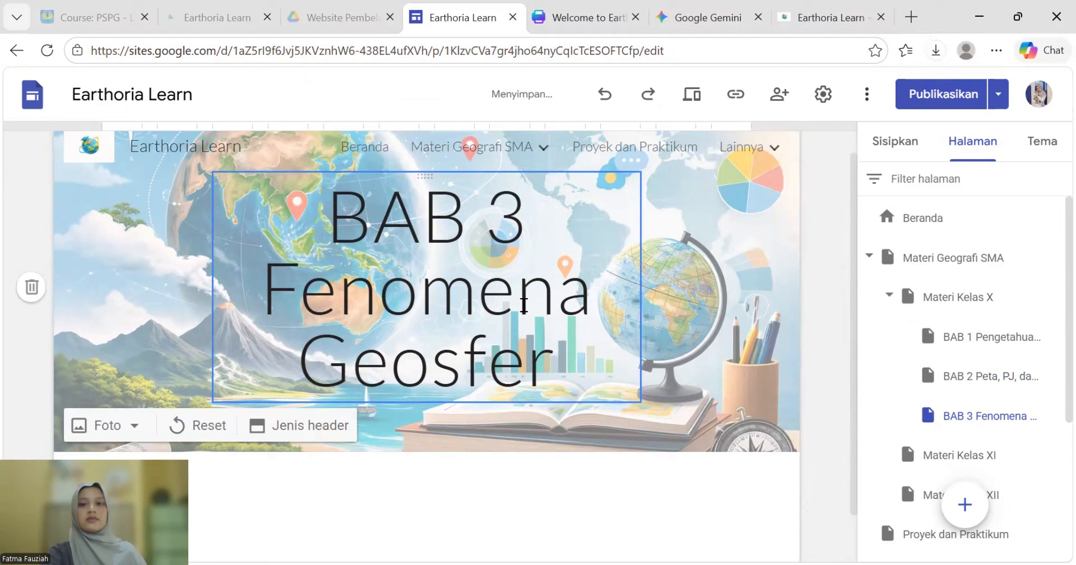
pyautogui.click(1007, 303)
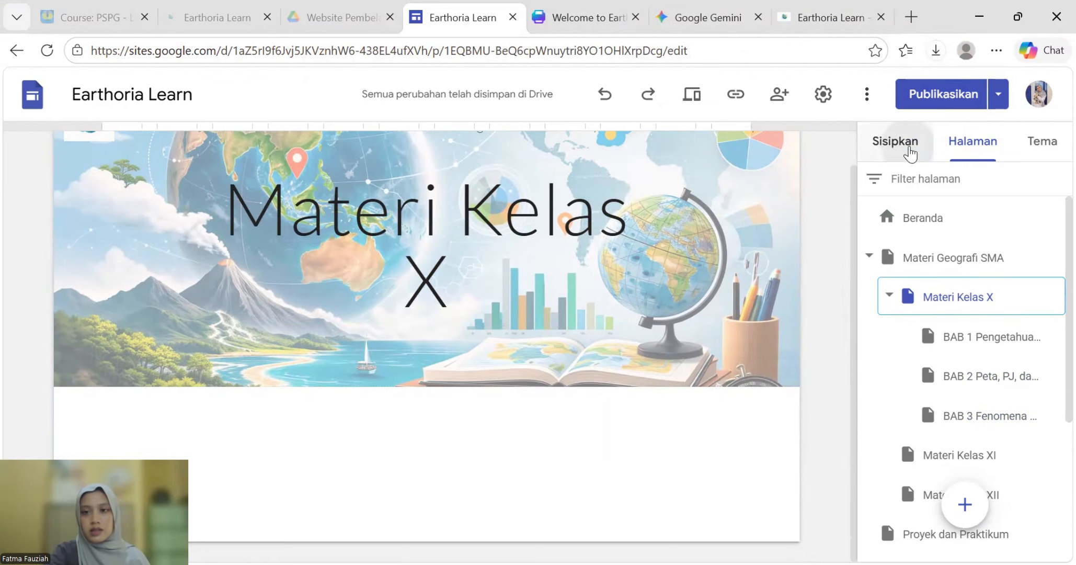
# - Insert a three-column card block and title the first card 'BAB 1 Pengetahuan Dasar Geografi'
pyautogui.click(894, 141)
pyautogui.click(1012, 454)
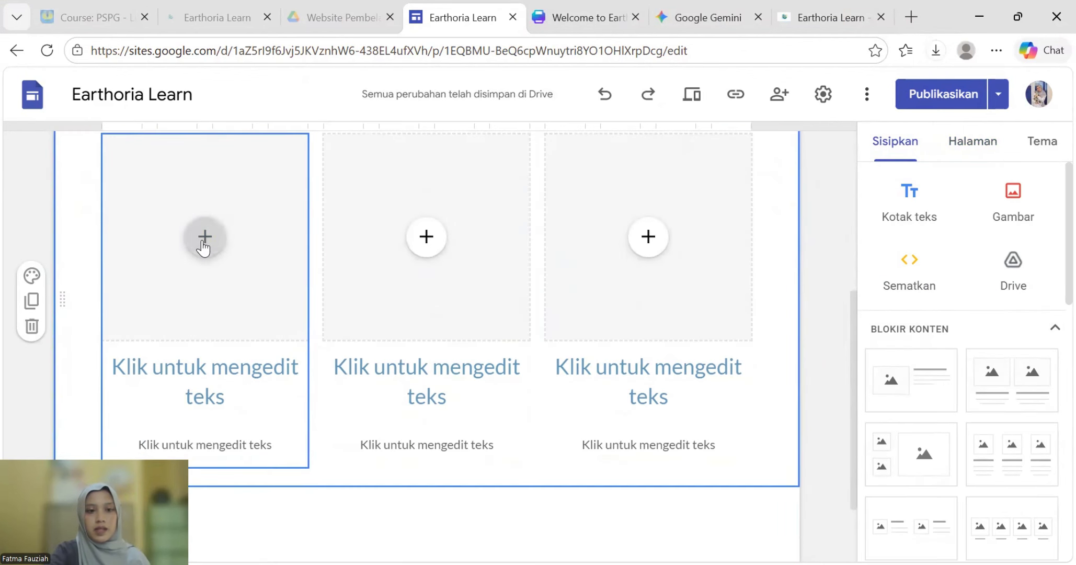
pyautogui.click(190, 385)
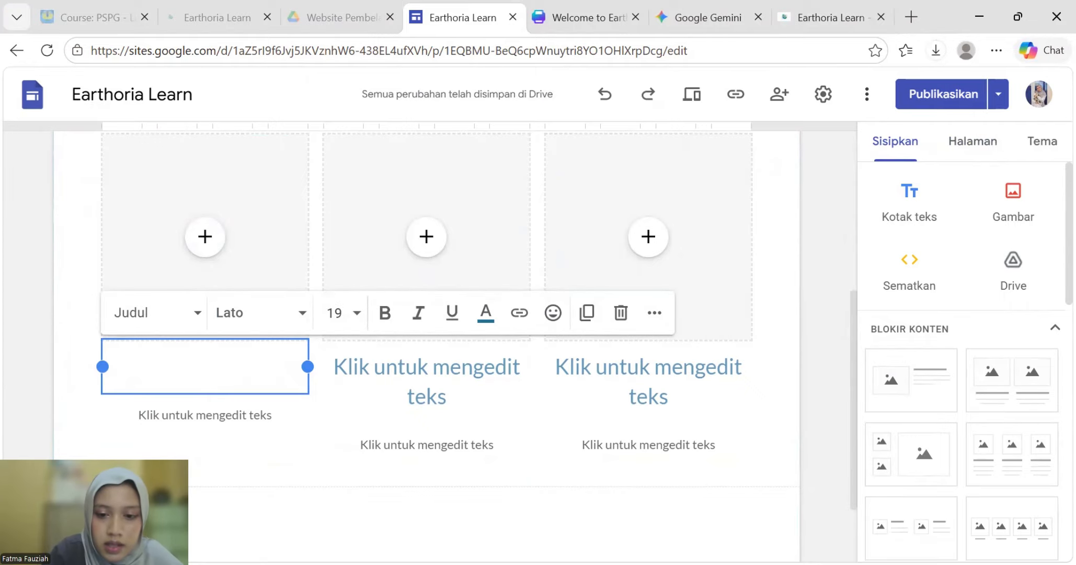
pyautogui.hotkey('alt', 'Tab')
pyautogui.click(477, 384)
pyautogui.moveTo(475, 376); pyautogui.dragTo(448, 355)
pyautogui.hotkey('ctrl', 'c')
pyautogui.moveTo(201, 357); pyautogui.dragTo(204, 314)
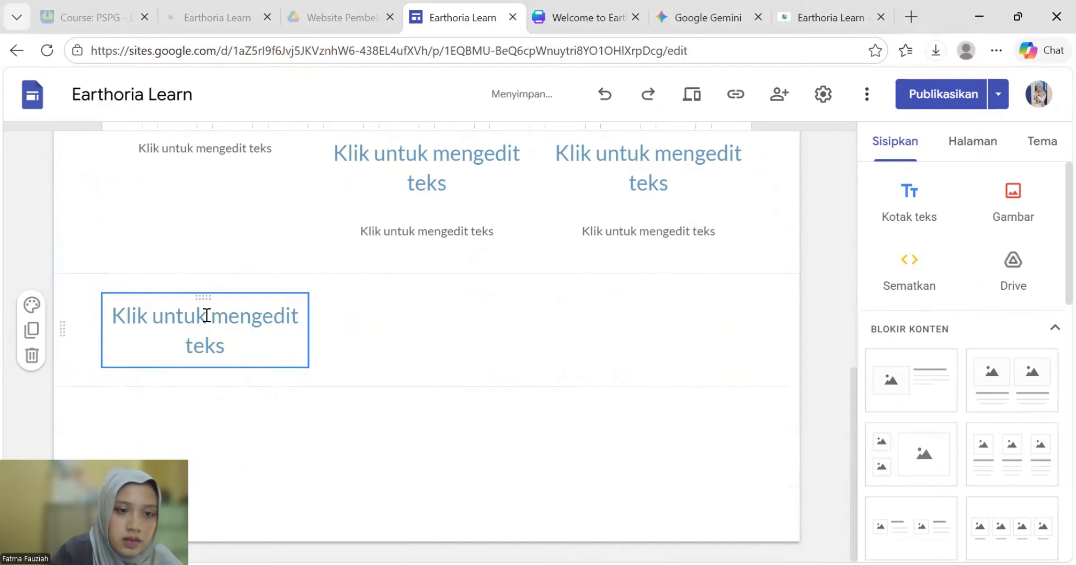
pyautogui.hotkey('ctrl', 'z')
pyautogui.click(251, 283)
pyautogui.hotkey('ctrl', 'v')
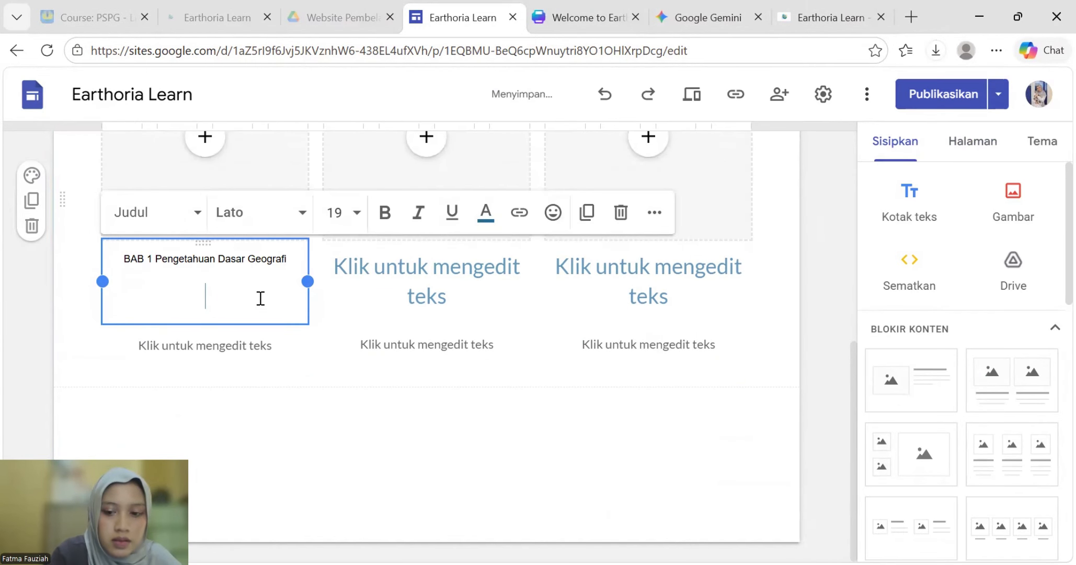
pyautogui.press('BackSpace')
pyautogui.click(694, 499)
pyautogui.scroll(2, 581, 406)
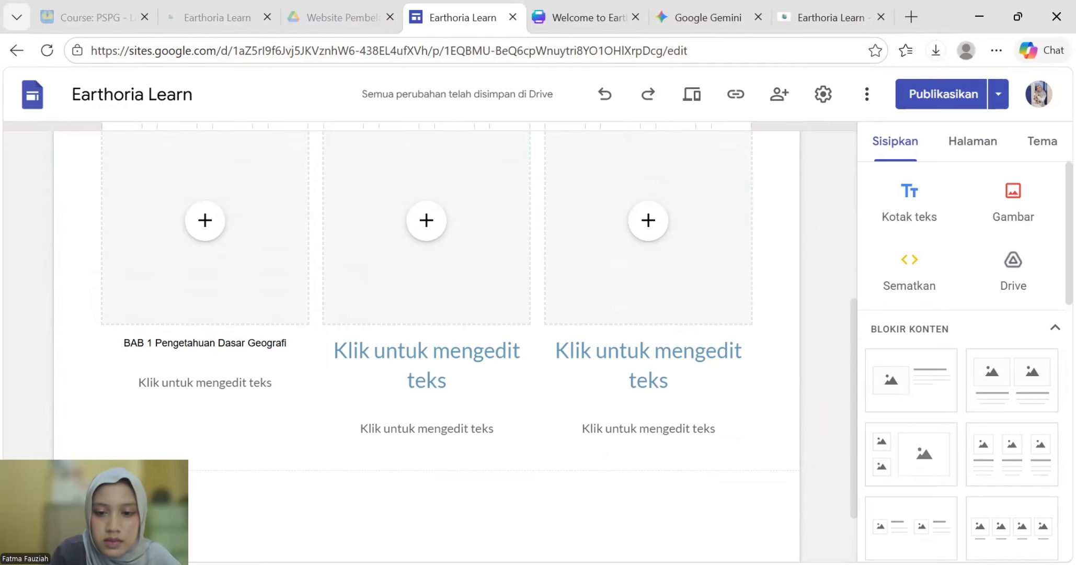
# - Title the second card 'BAB 2 Peta, PJ, dan SIG', copied from the sitemap
pyautogui.hotkey('alt', 'Tab')
pyautogui.moveTo(505, 350); pyautogui.dragTo(538, 359)
pyautogui.hotkey('ctrl', 'c')
pyautogui.hotkey('alt', 'Tab')
pyautogui.click(420, 361)
pyautogui.hotkey('ctrl', 'v')
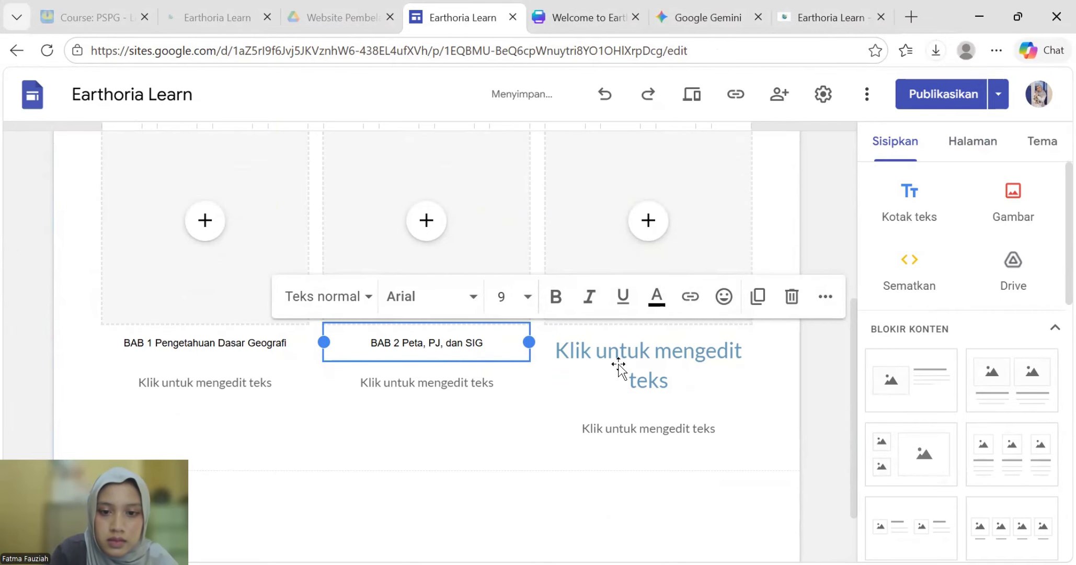
# - Title the third card 'BAB 3 Fenomena Geosfer' without an empty second line
pyautogui.hotkey('alt', 'Tab')
pyautogui.moveTo(619, 363); pyautogui.dragTo(577, 357)
pyautogui.hotkey('ctrl', 'c')
pyautogui.hotkey('alt', 'Tab')
pyautogui.click(652, 381)
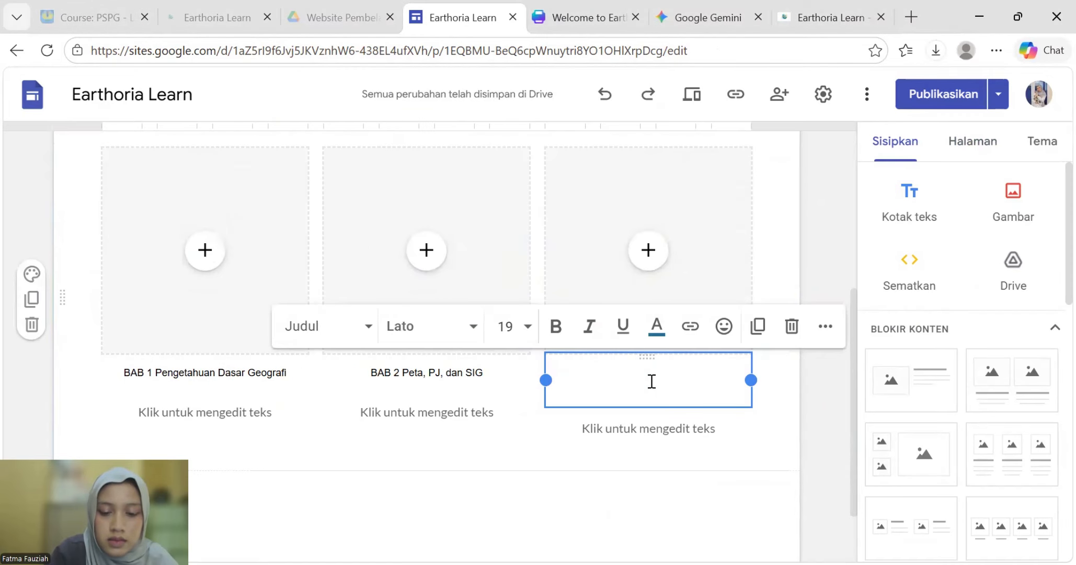
pyautogui.hotkey('ctrl', 'v')
pyautogui.press('BackSpace')
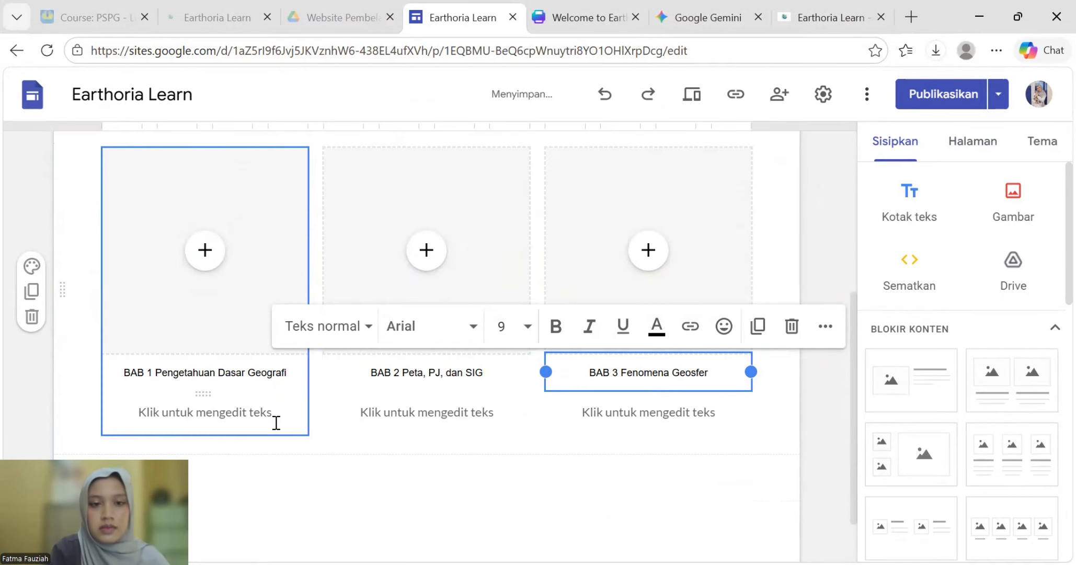
pyautogui.click(306, 497)
pyautogui.click(260, 276)
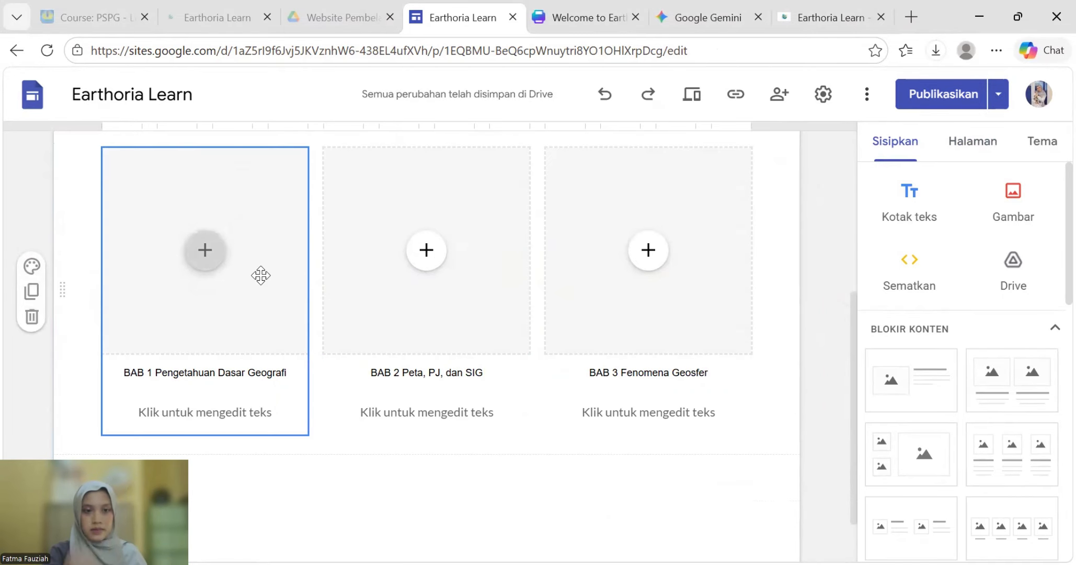
pyautogui.click(203, 253)
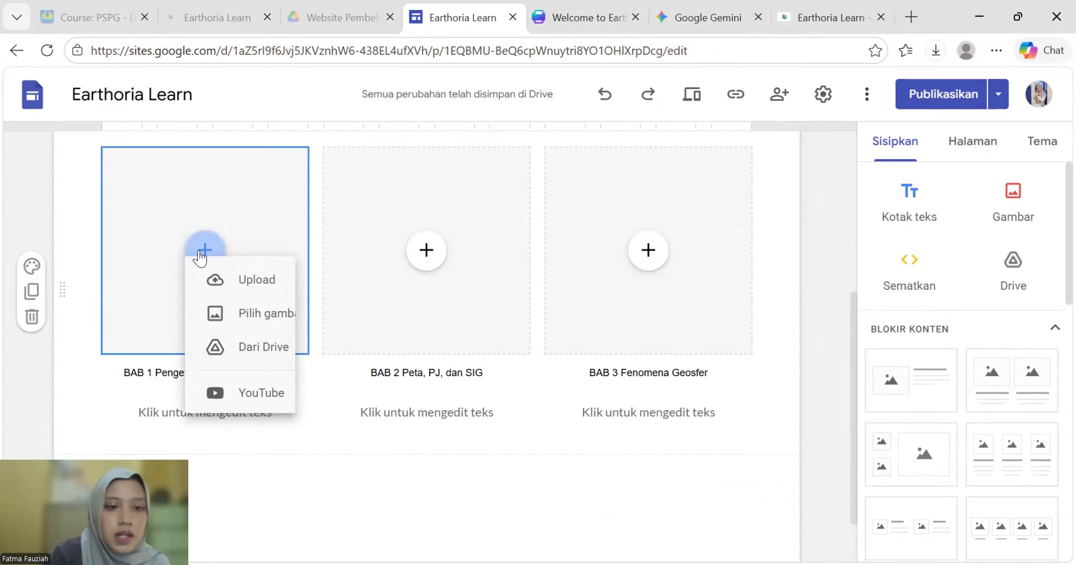
# - Upload the 'ChatGPT Image 9 Mar 2026, 16.23.07' illustration into all three card images
pyautogui.click(256, 309)
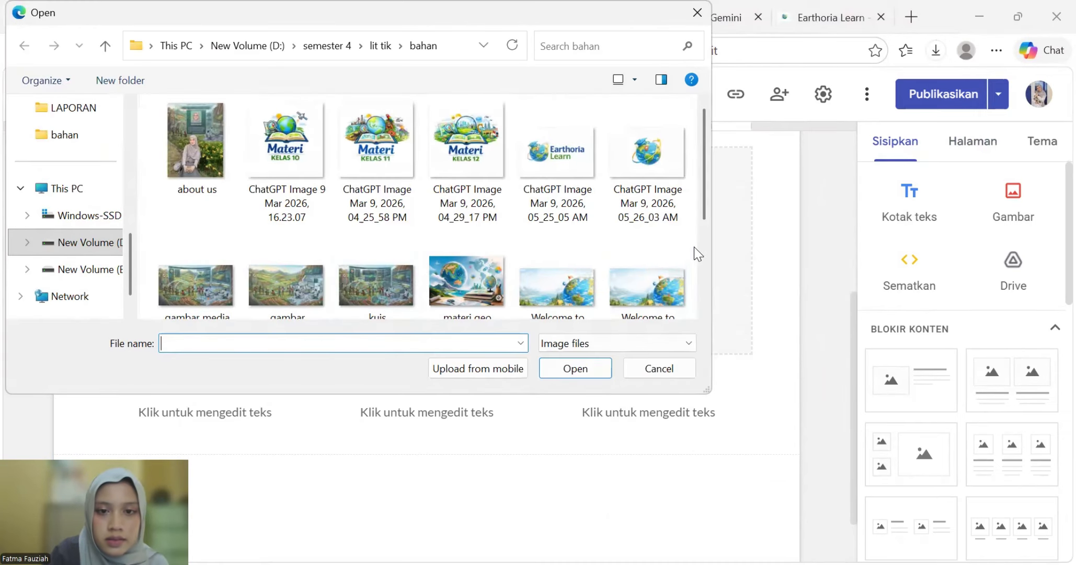
pyautogui.scroll(-2, 656, 260)
pyautogui.scroll(2, 654, 264)
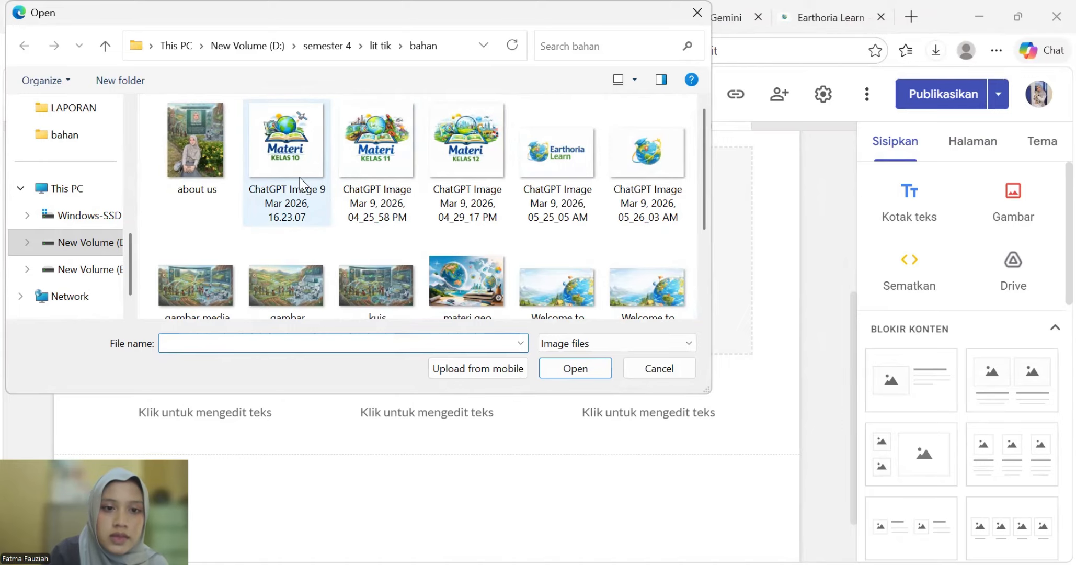
pyautogui.click(303, 141)
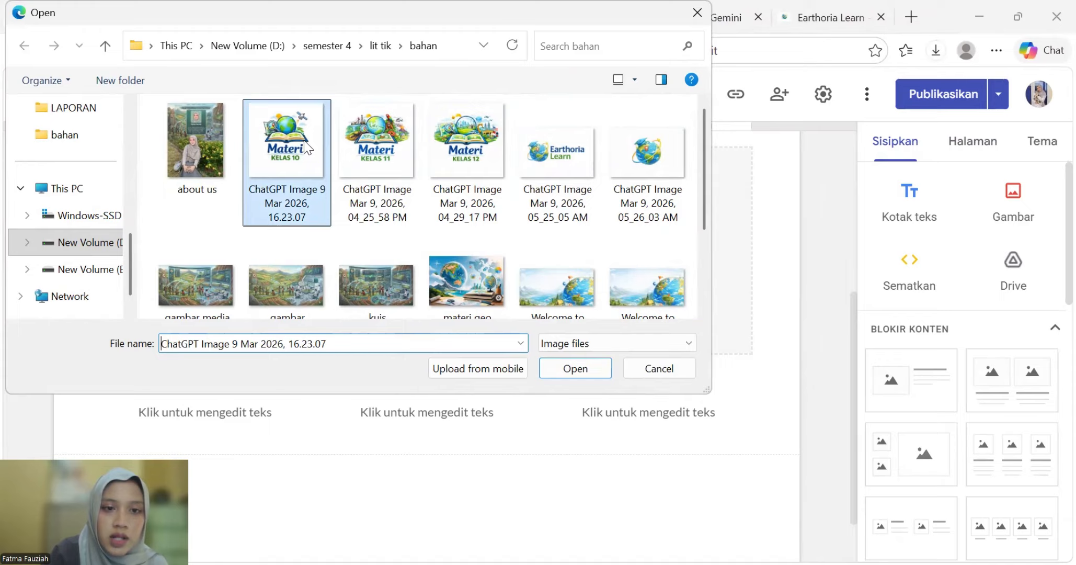
pyautogui.click(575, 366)
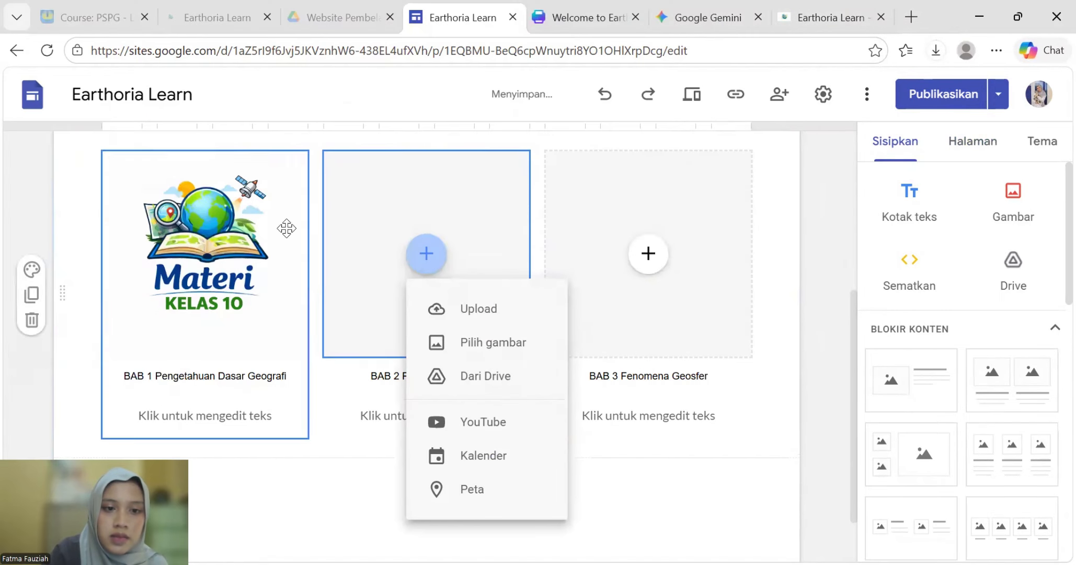
pyautogui.click(483, 309)
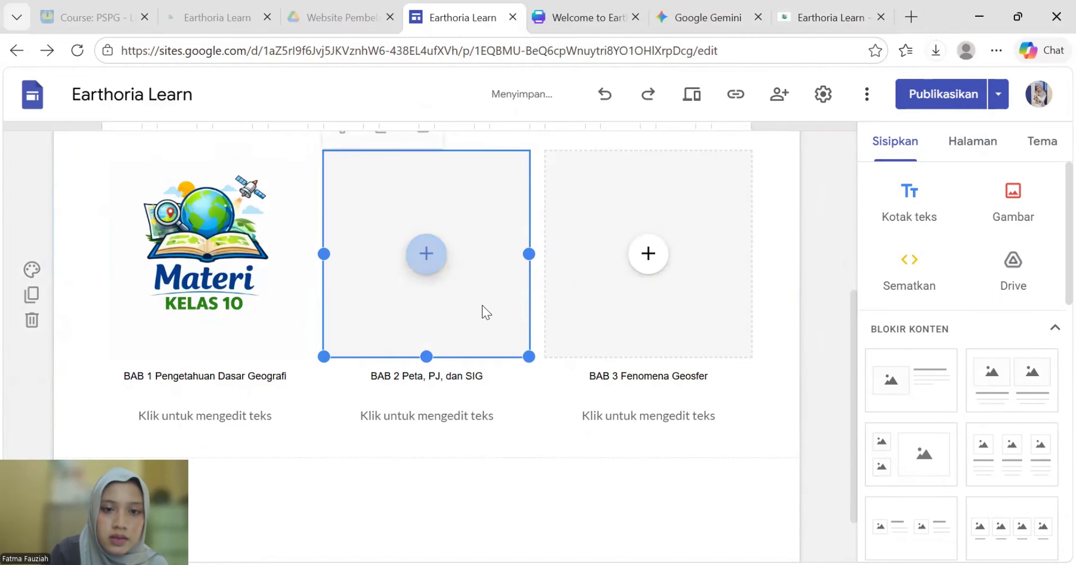
pyautogui.click(287, 178)
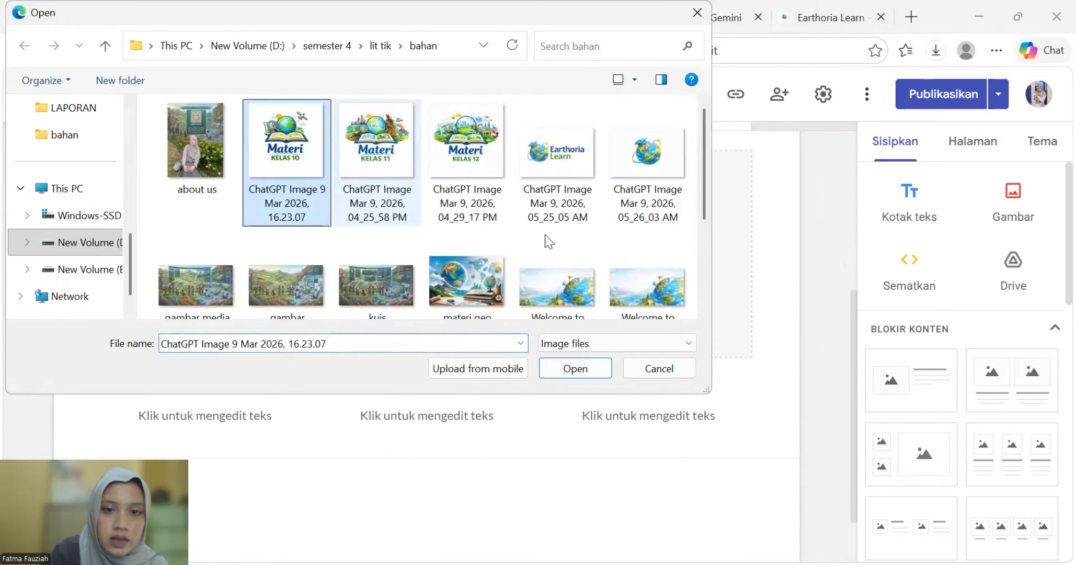
pyautogui.click(575, 367)
pyautogui.click(647, 253)
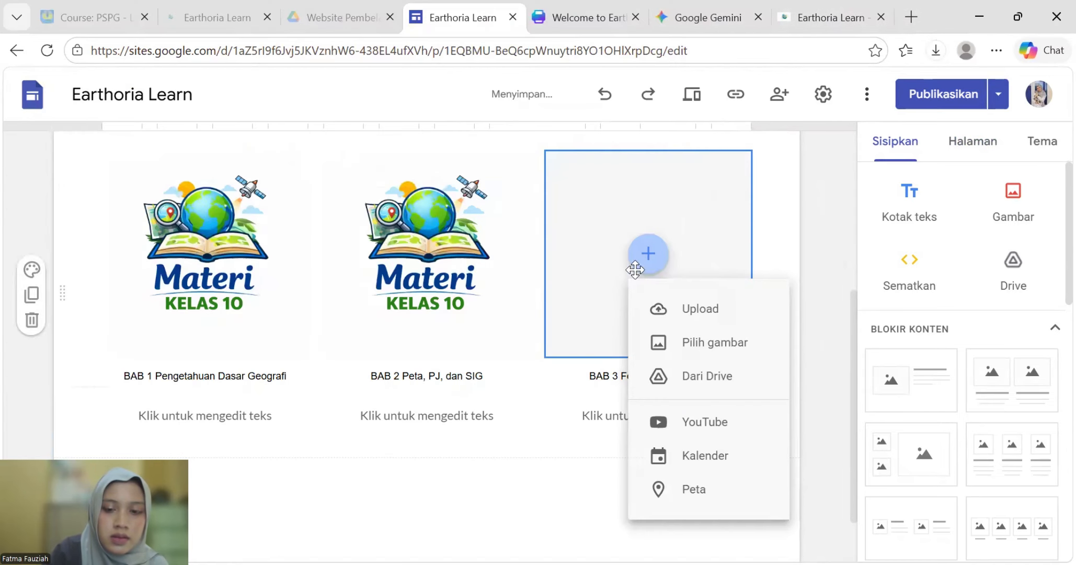
pyautogui.click(665, 308)
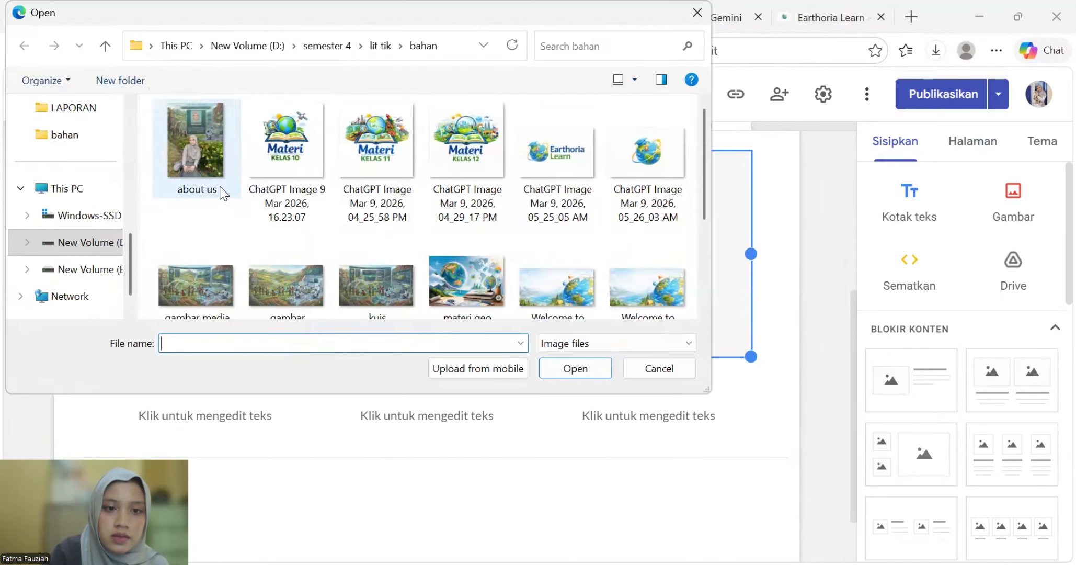
pyautogui.click(286, 152)
pyautogui.click(575, 368)
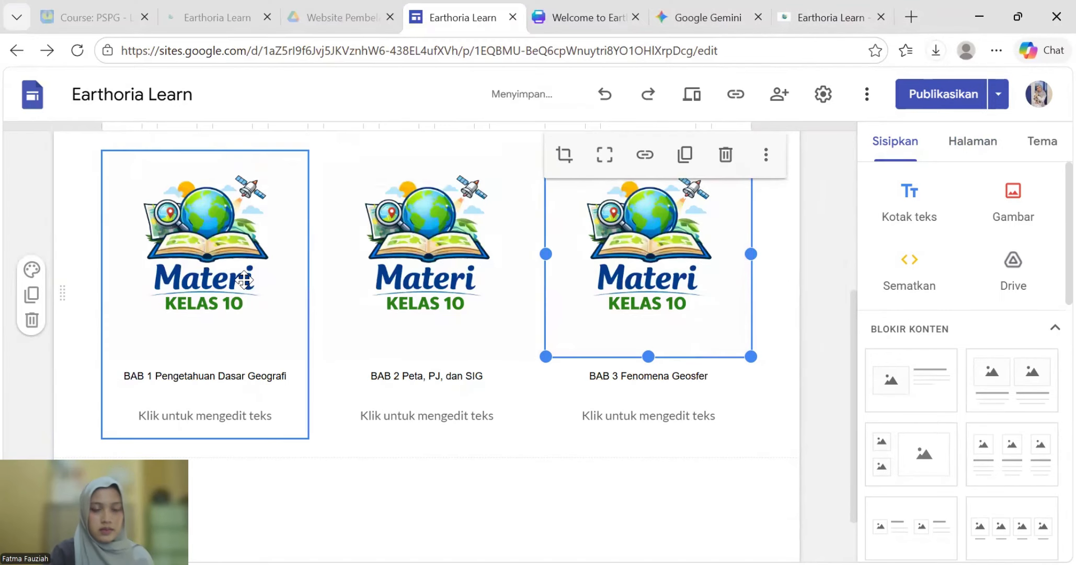
pyautogui.scroll(5, 580, 201)
# - Browse Materi Kelas X and BAB 1, then open the BAB 3 Fenomena Geosfer subpage
pyautogui.moveTo(502, 163)
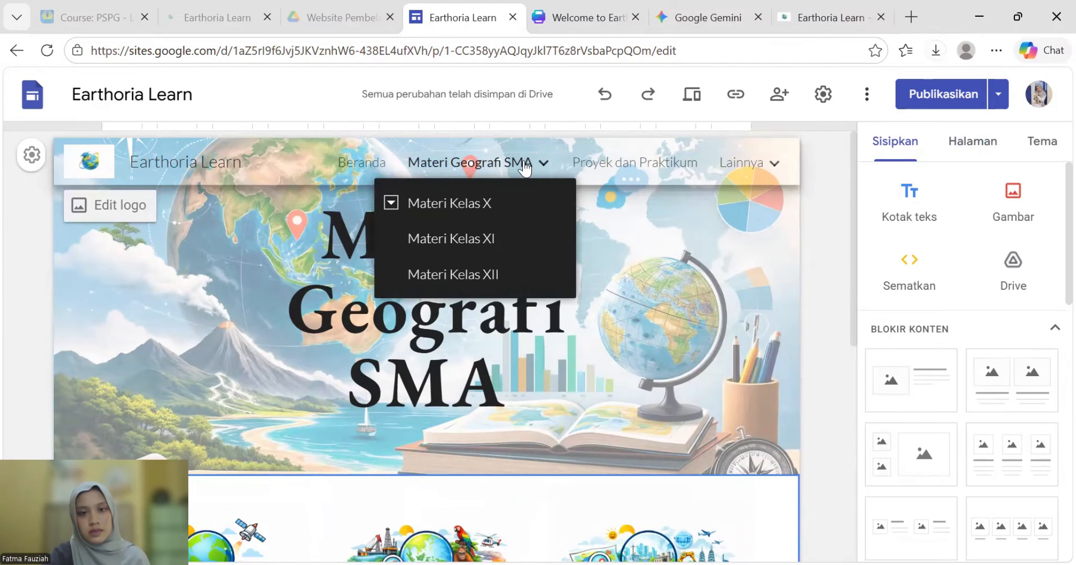
pyautogui.click(522, 214)
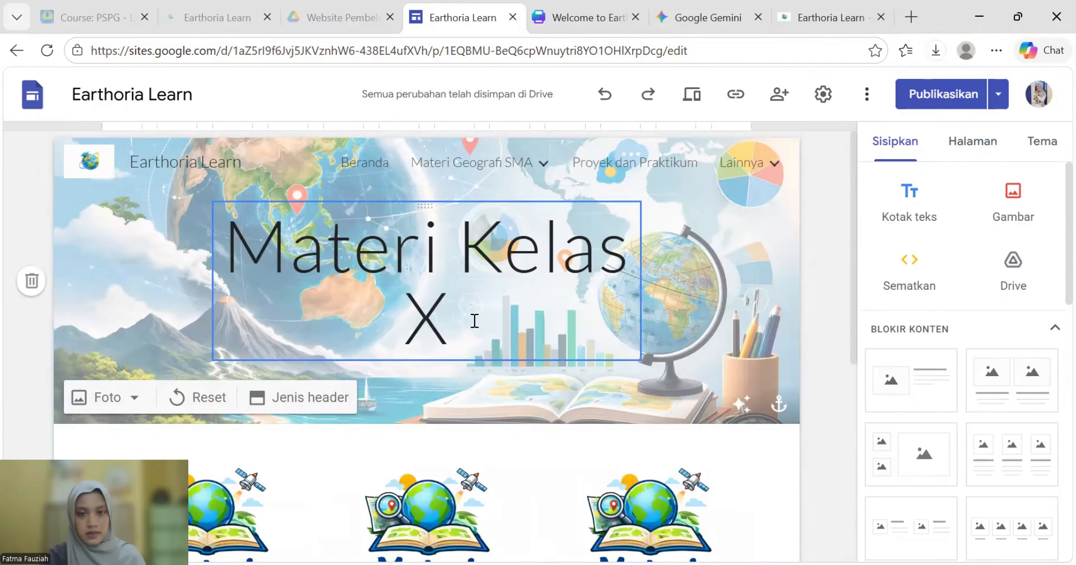
pyautogui.scroll(-5, 474, 315)
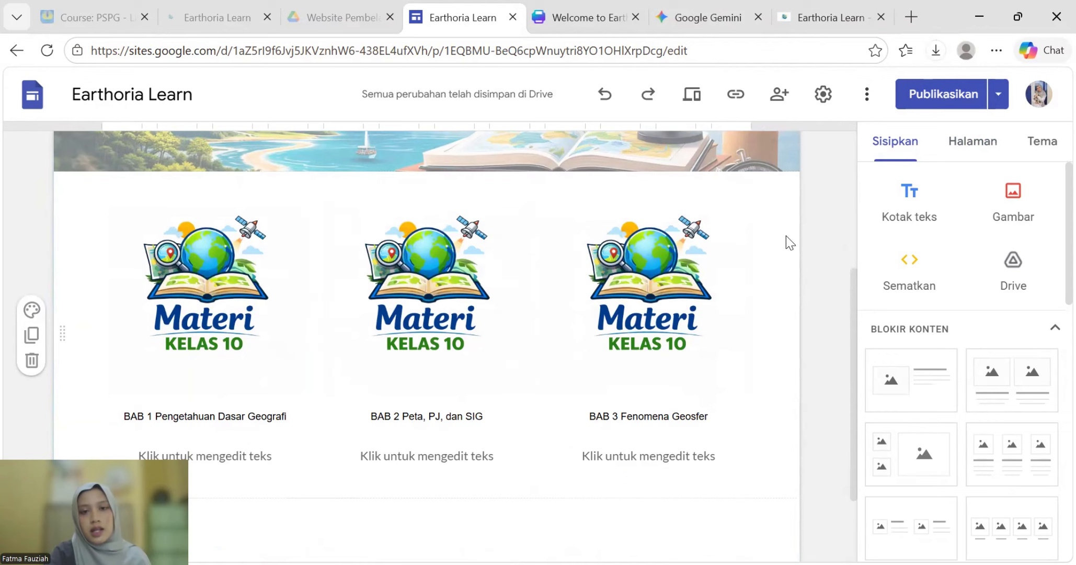
pyautogui.scroll(2, 321, 332)
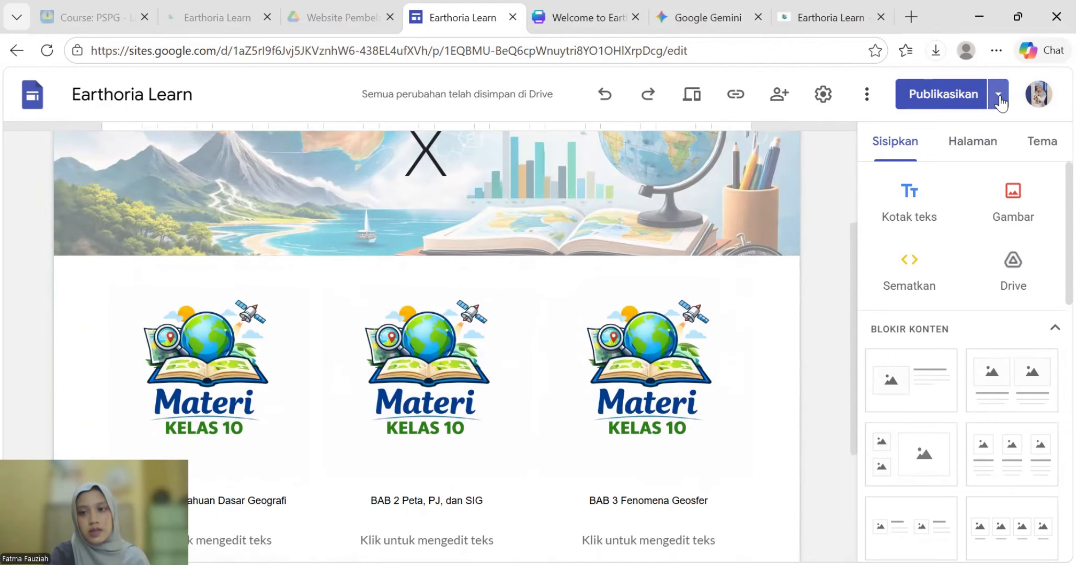
pyautogui.click(973, 141)
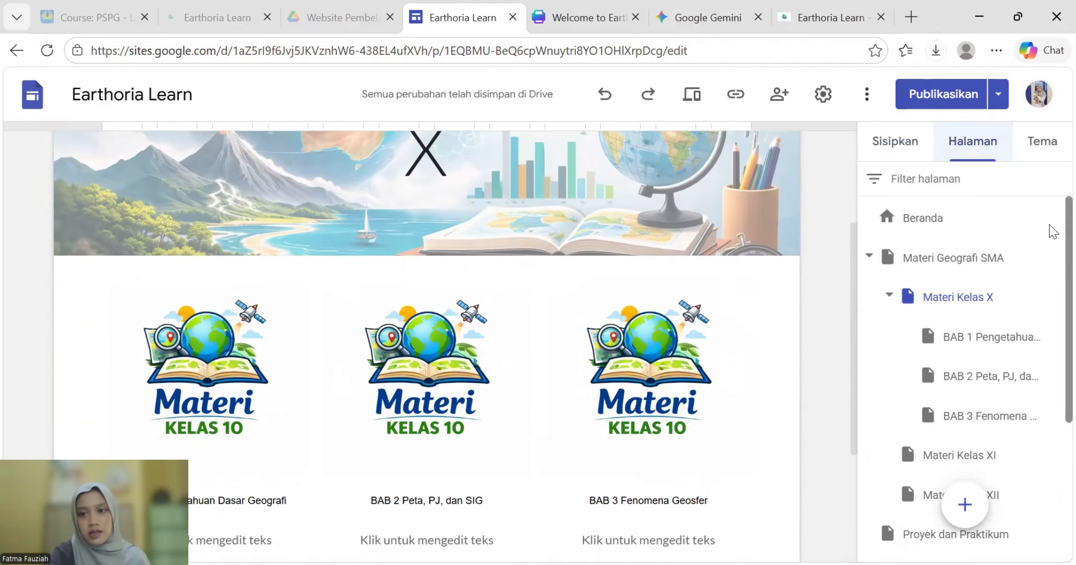
pyautogui.click(1005, 342)
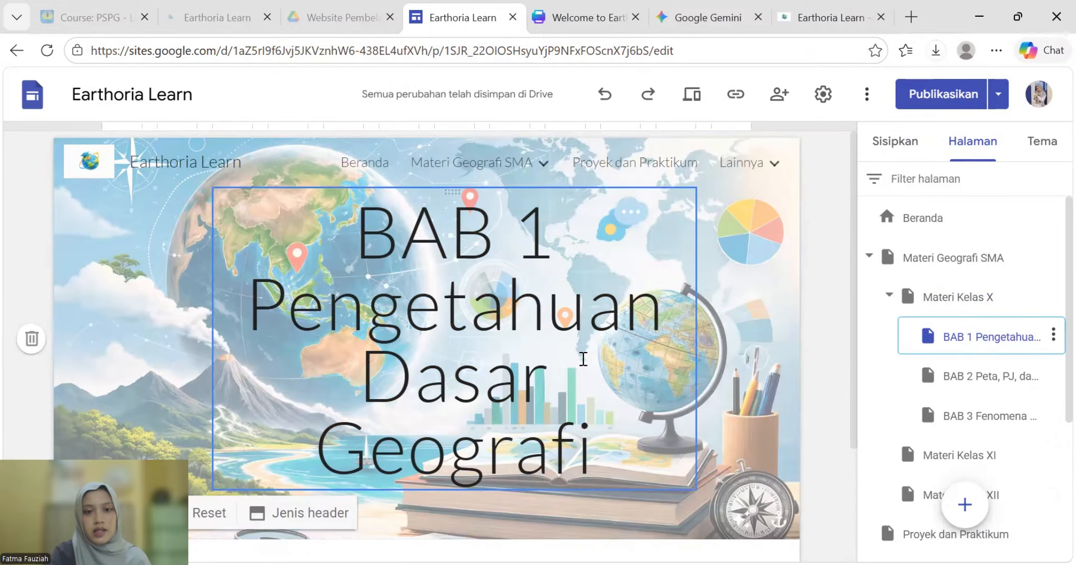
pyautogui.scroll(-3, 402, 487)
pyautogui.scroll(1, 471, 366)
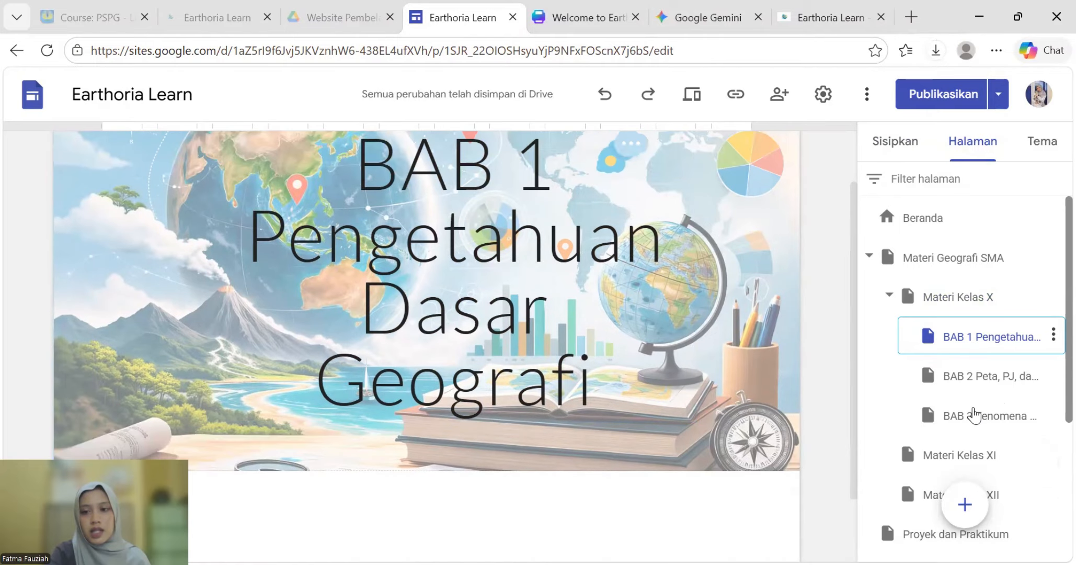
pyautogui.scroll(-2, 401, 273)
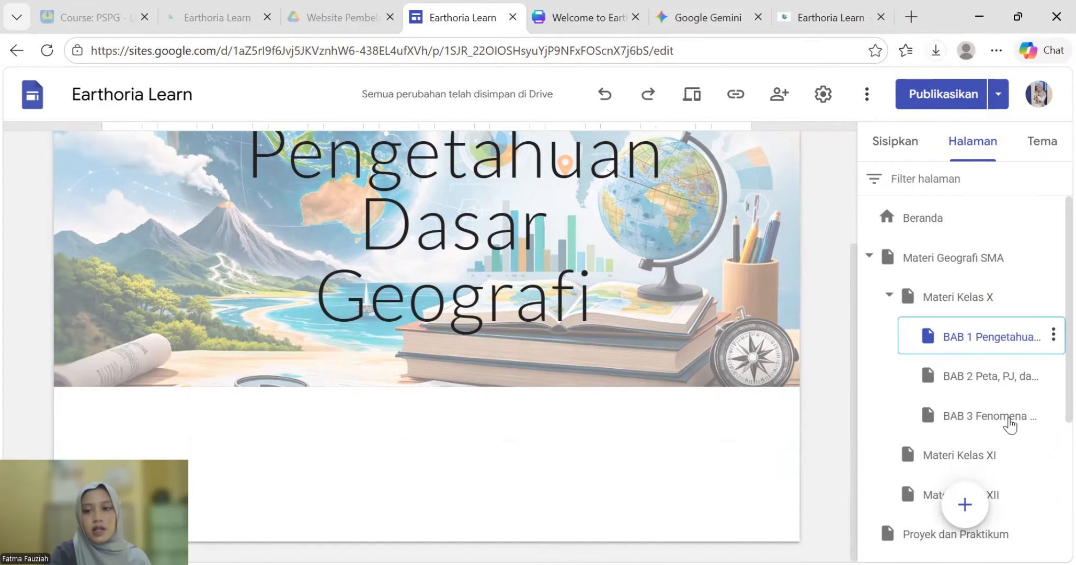
pyautogui.click(1007, 419)
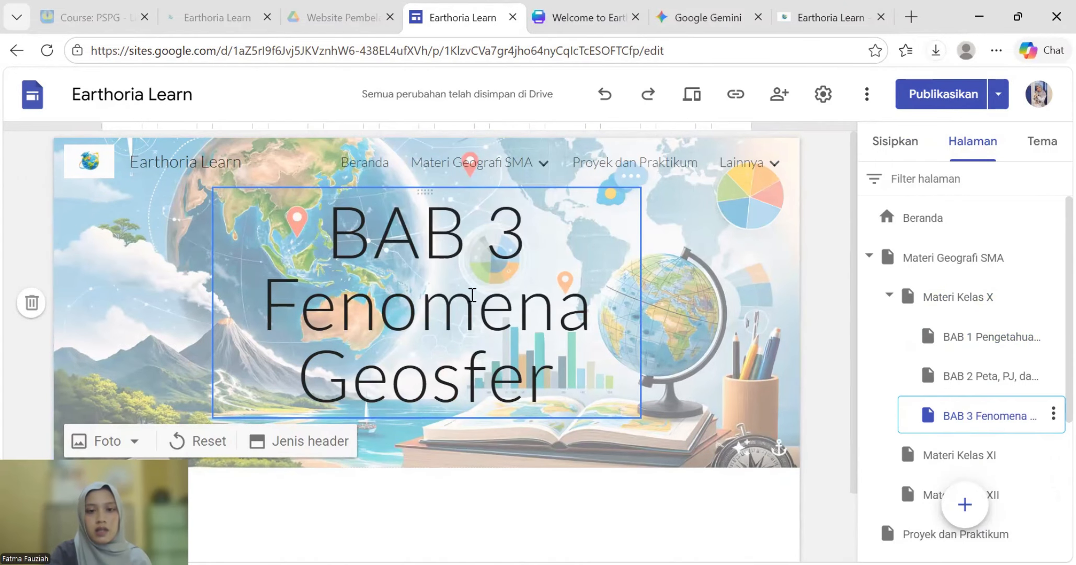
# - Set the 'BAB 3 Fenomena Geosfer' header title to EB Garamond Semi Tebal
pyautogui.tripleClick(557, 391)
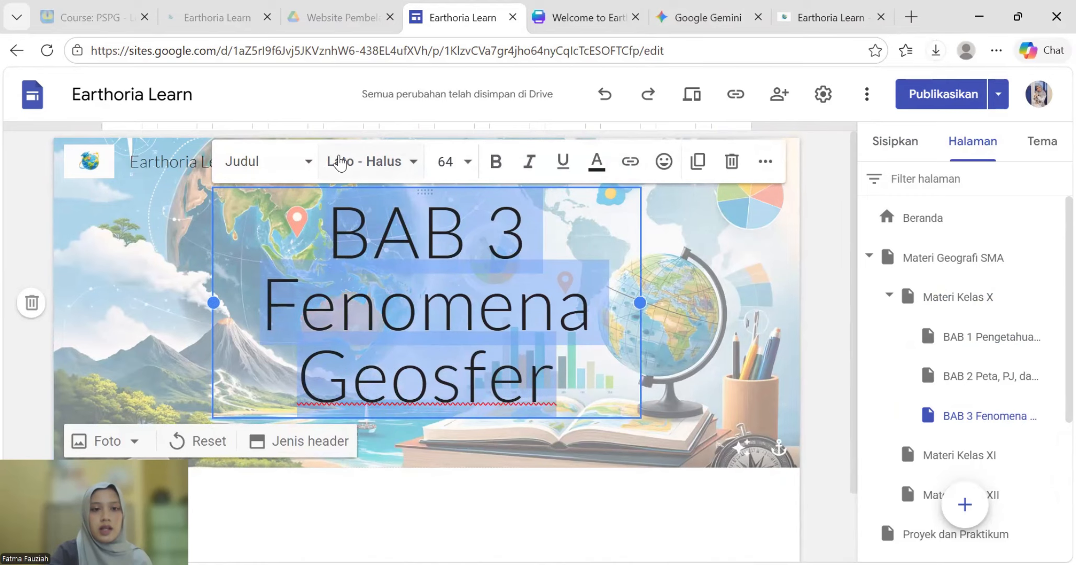
pyautogui.click(307, 163)
pyautogui.scroll(-2, 291, 280)
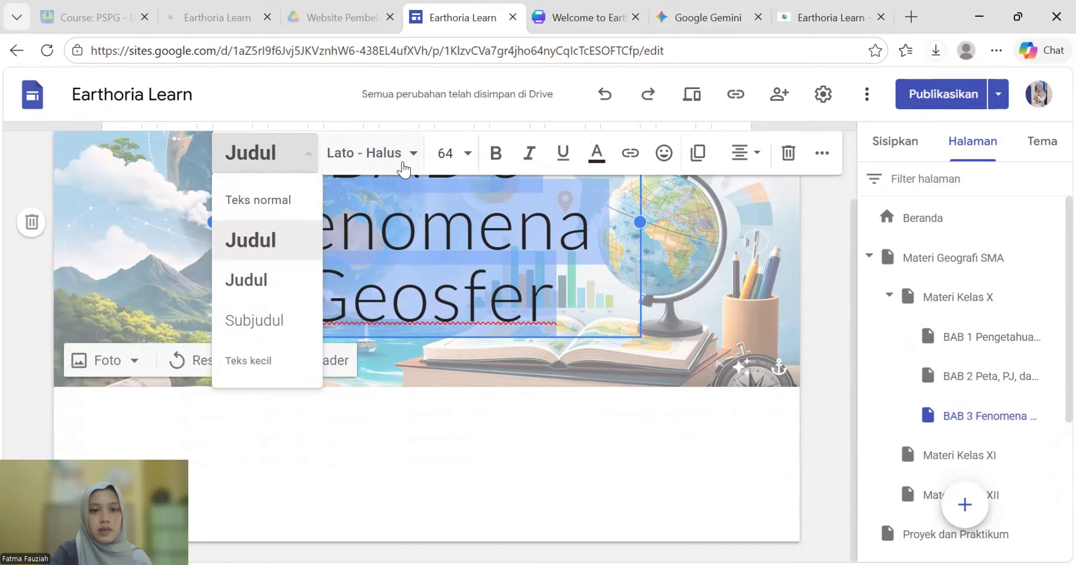
pyautogui.click(403, 166)
pyautogui.moveTo(389, 355)
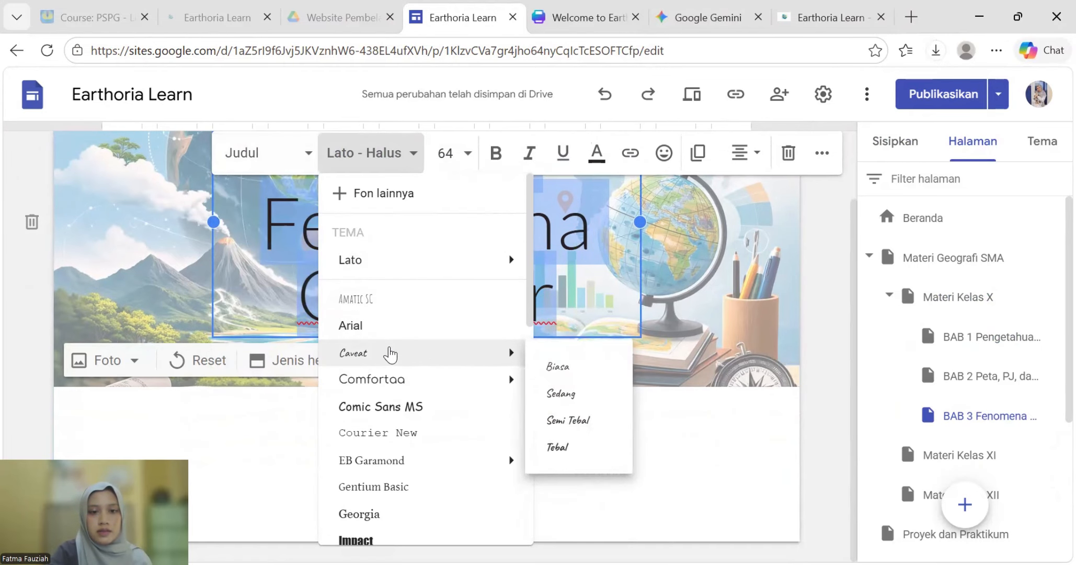
pyautogui.moveTo(493, 460)
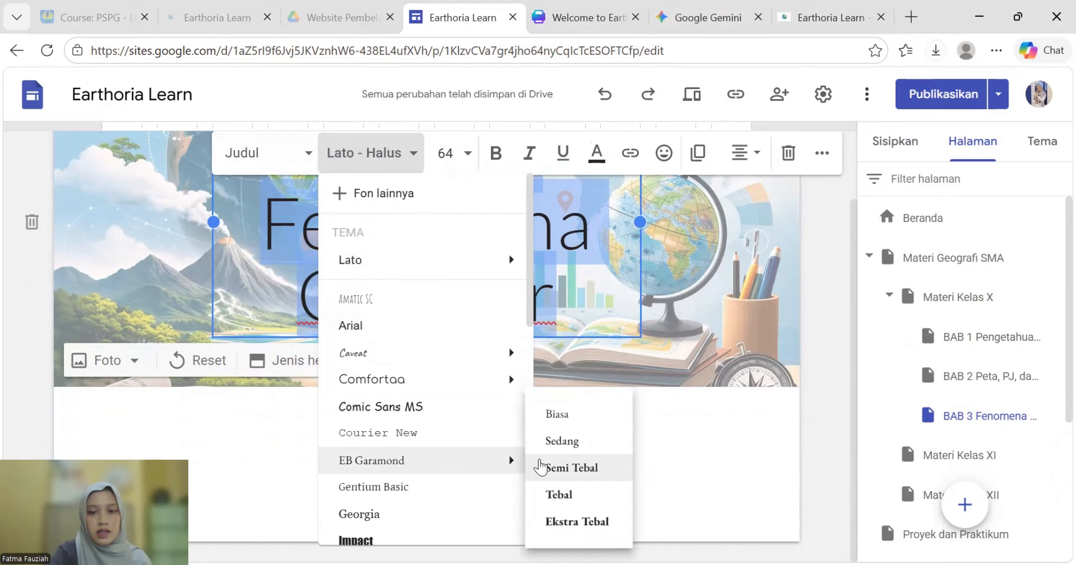
pyautogui.click(557, 473)
pyautogui.click(467, 495)
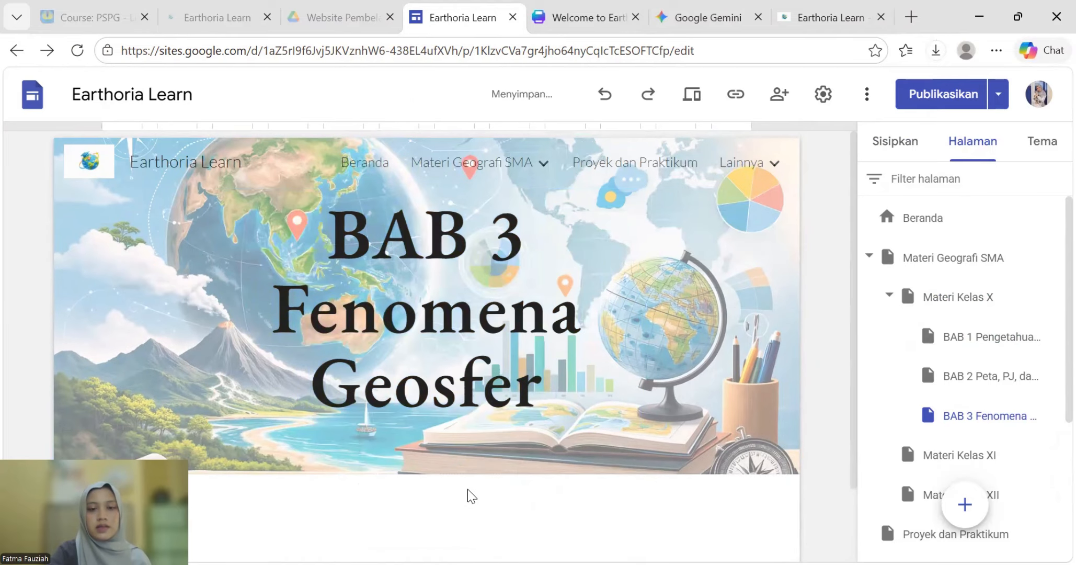
pyautogui.scroll(-2, 497, 493)
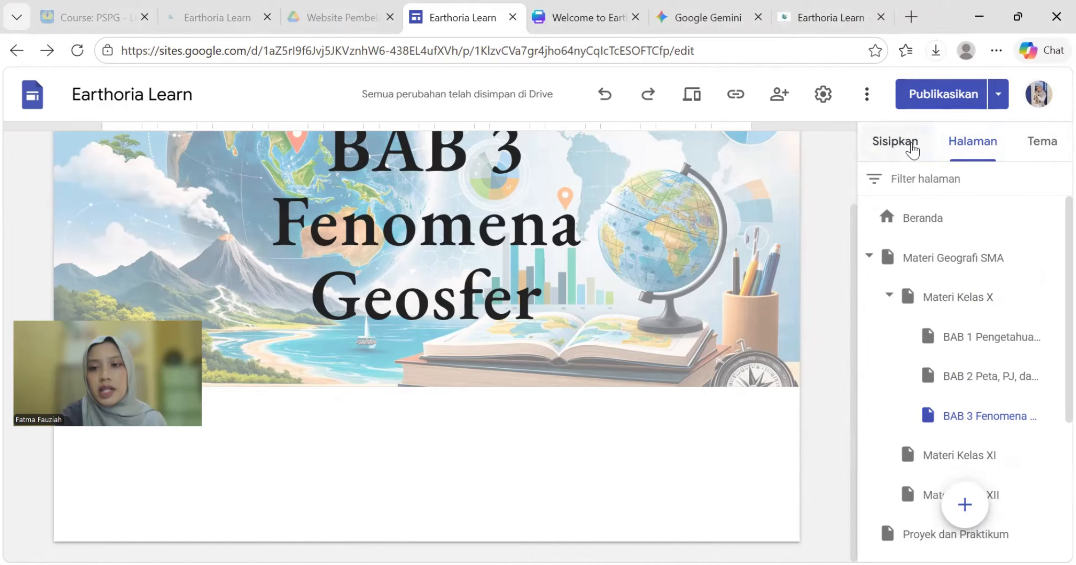
pyautogui.click(913, 149)
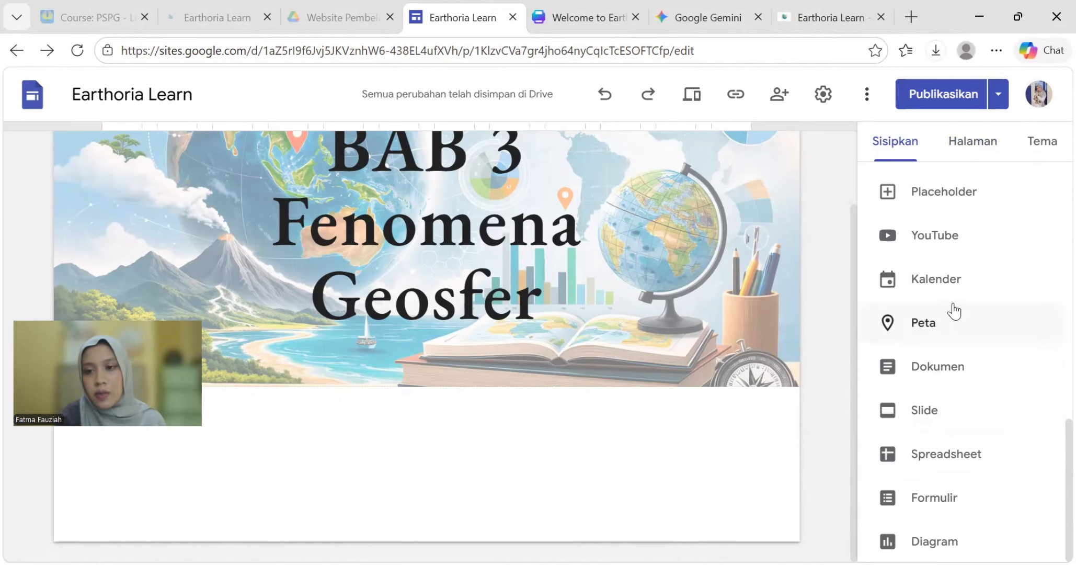
pyautogui.scroll(3, 934, 389)
pyautogui.scroll(3, 921, 359)
pyautogui.scroll(5, 920, 358)
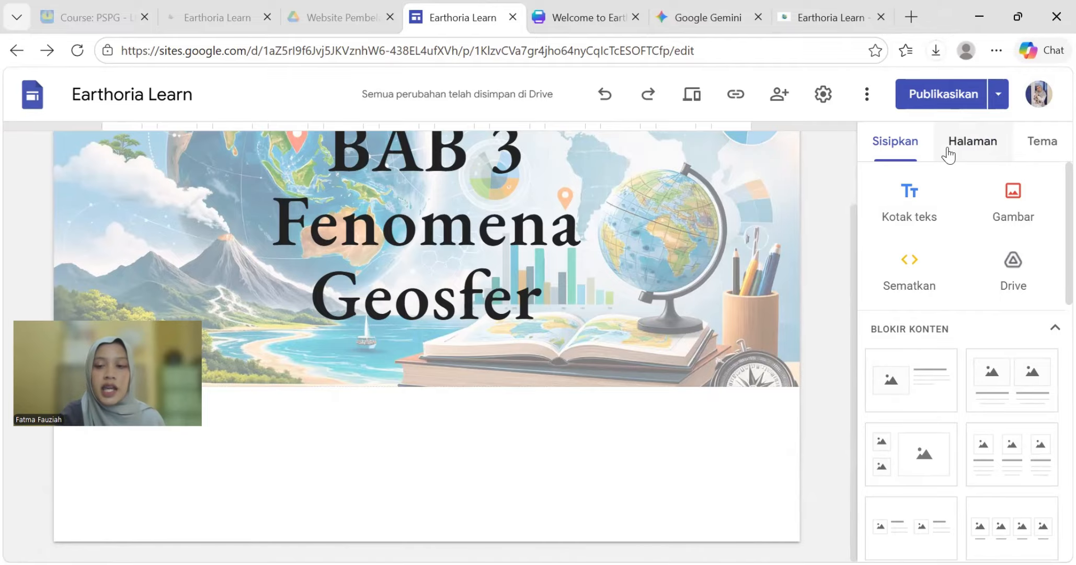
pyautogui.click(989, 153)
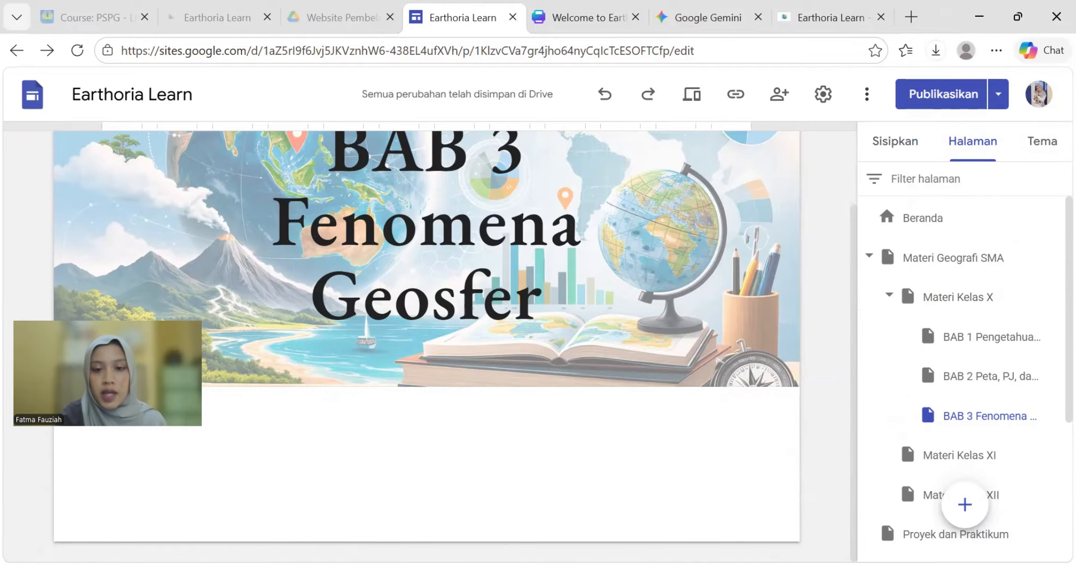
pyautogui.hotkey('alt', 'Tab')
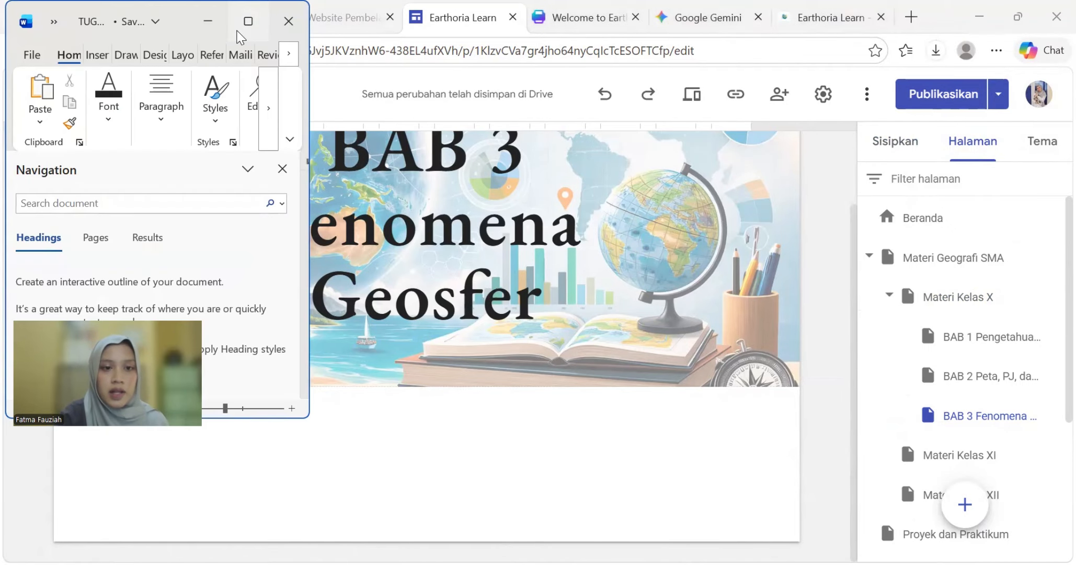
pyautogui.press('super+Up')
pyautogui.scroll(-5, 678, 377)
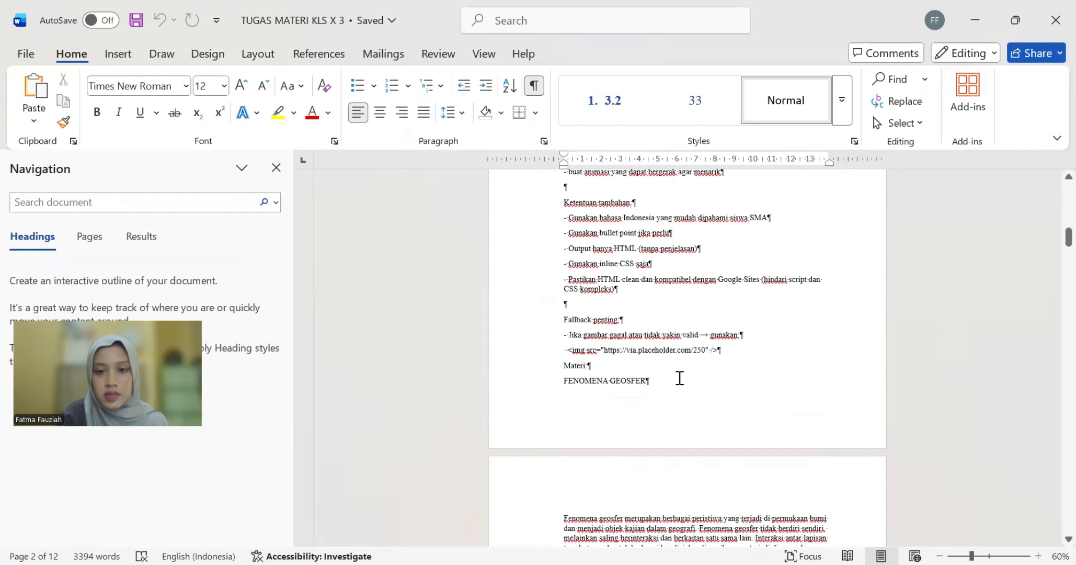
pyautogui.scroll(-3, 676, 470)
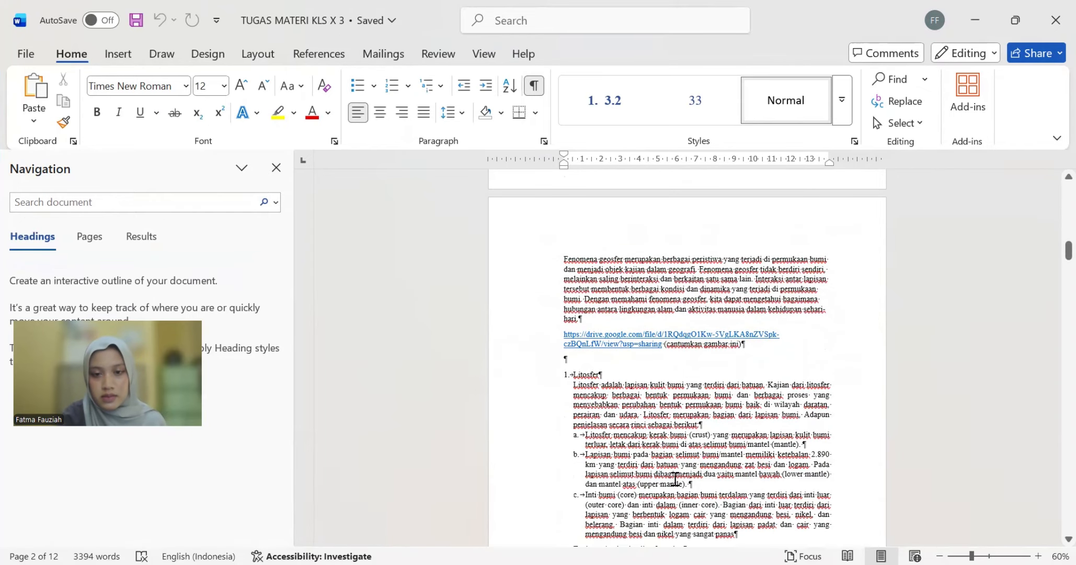
pyautogui.scroll(-9, 678, 471)
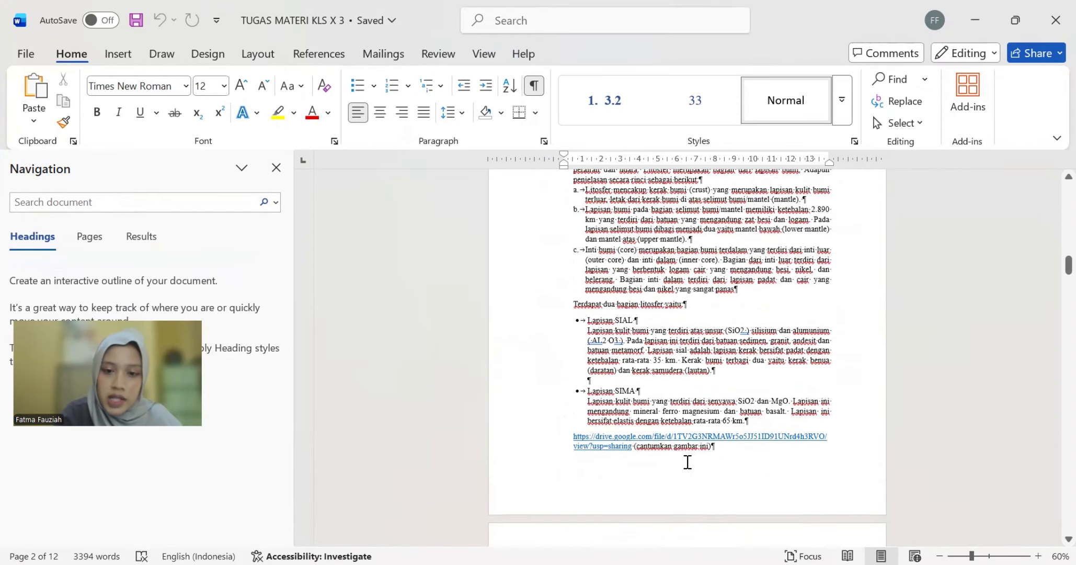
pyautogui.scroll(-15, 687, 462)
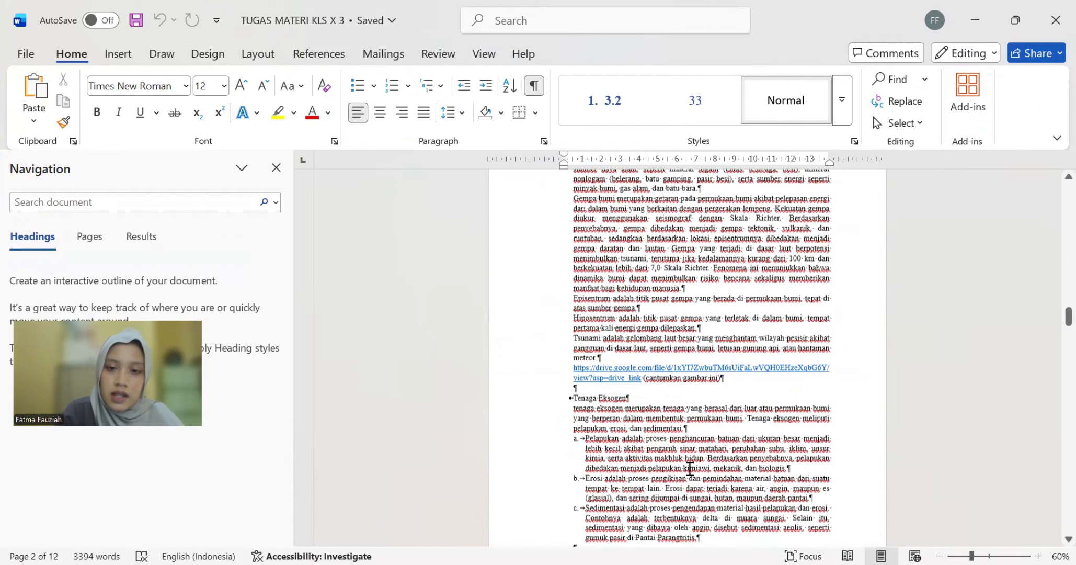
pyautogui.scroll(-20, 690, 469)
pyautogui.scroll(10, 858, 237)
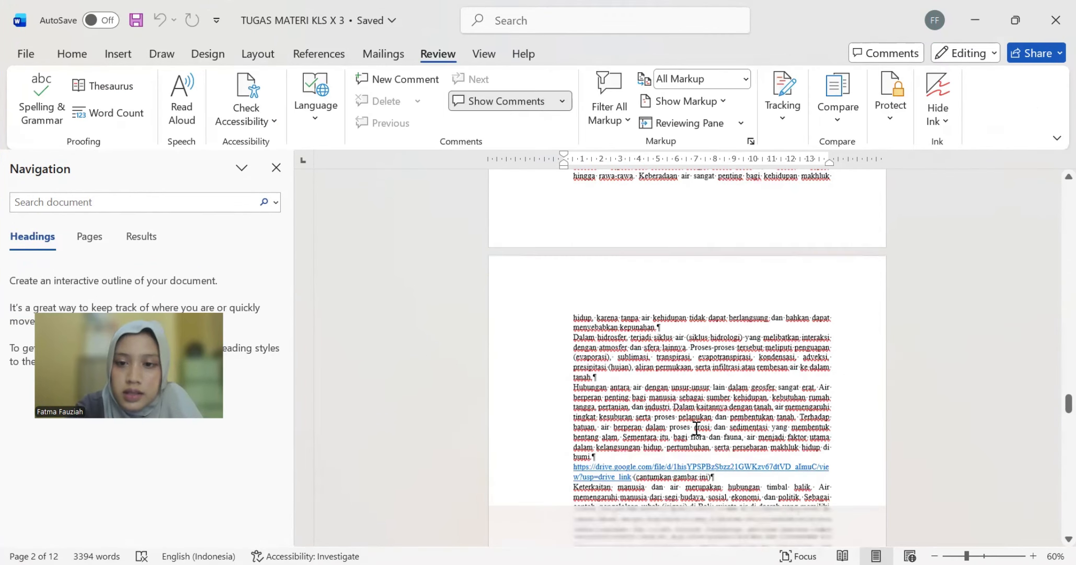
pyautogui.scroll(-8, 697, 428)
pyautogui.scroll(3, 697, 428)
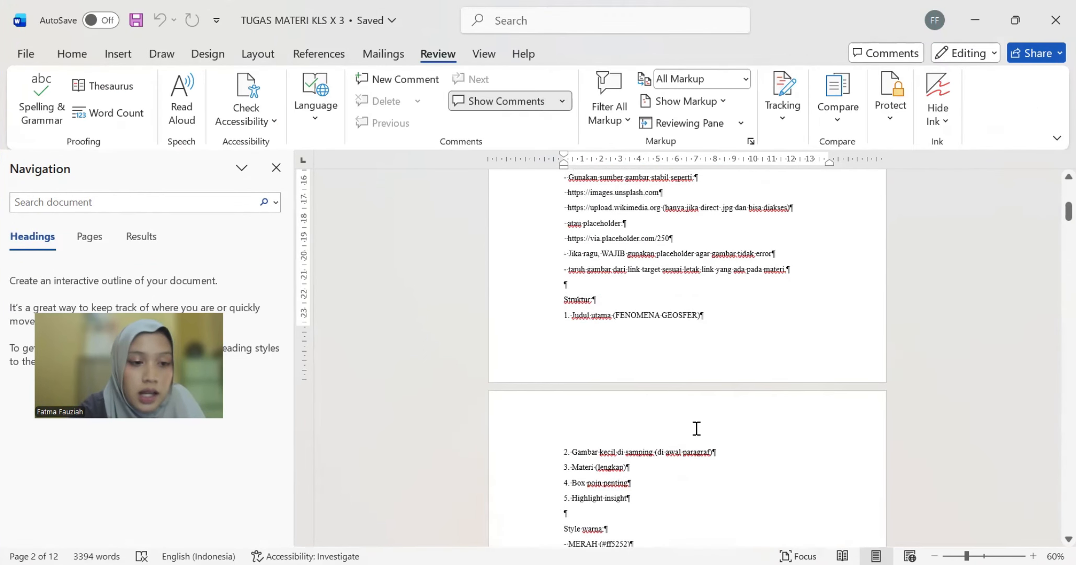
pyautogui.scroll(-3, 697, 428)
pyautogui.scroll(3, 697, 428)
pyautogui.scroll(1, 697, 428)
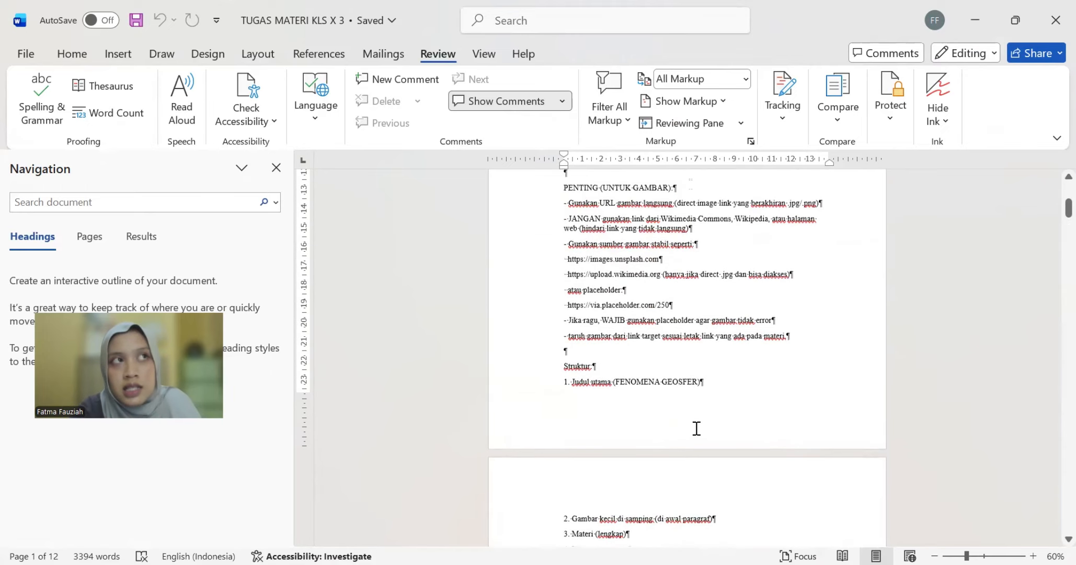
pyautogui.scroll(5, 697, 428)
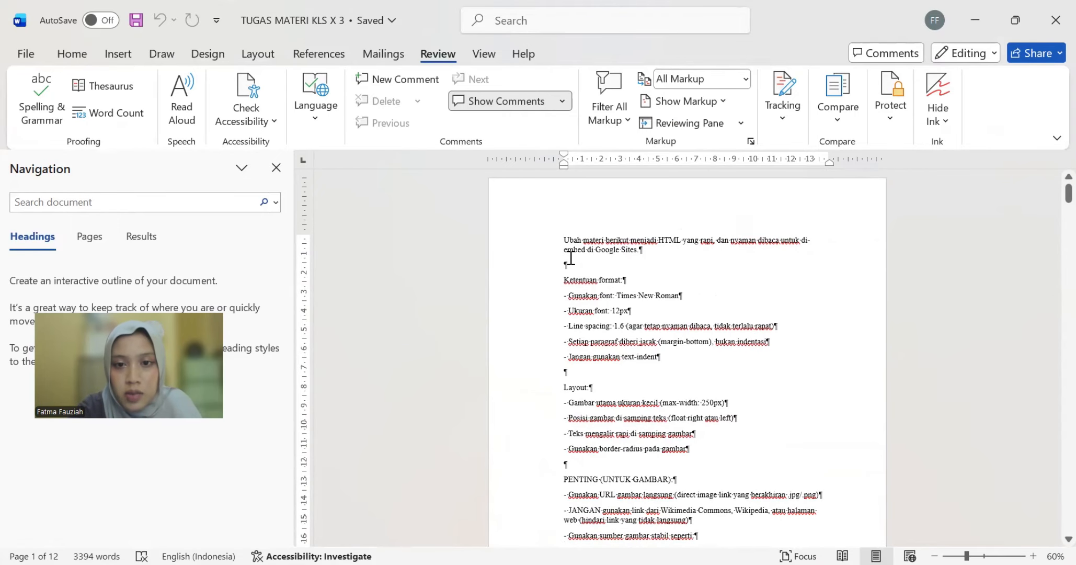
pyautogui.scroll(-9, 658, 256)
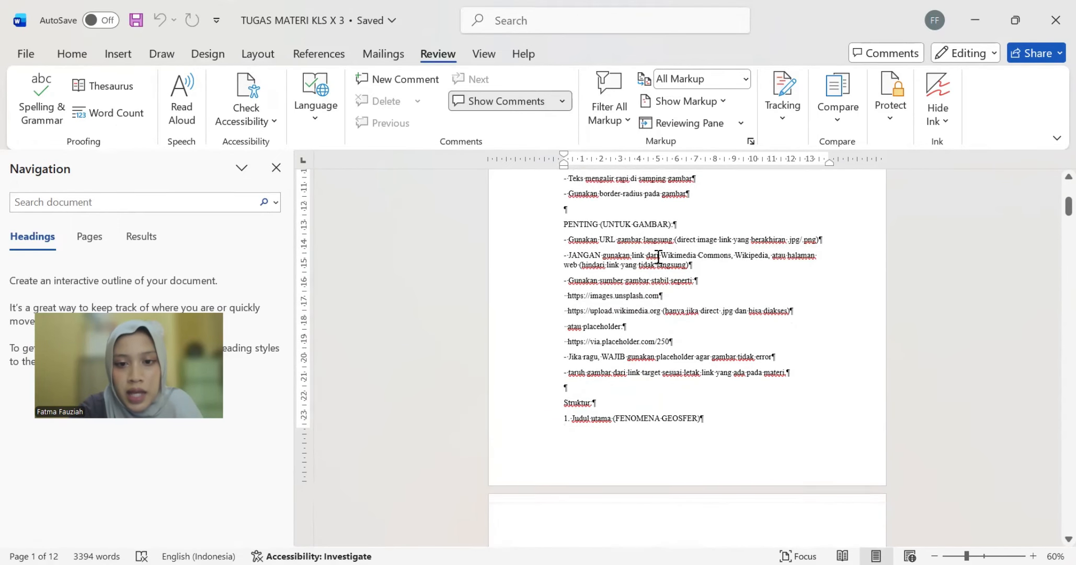
pyautogui.scroll(-9, 658, 257)
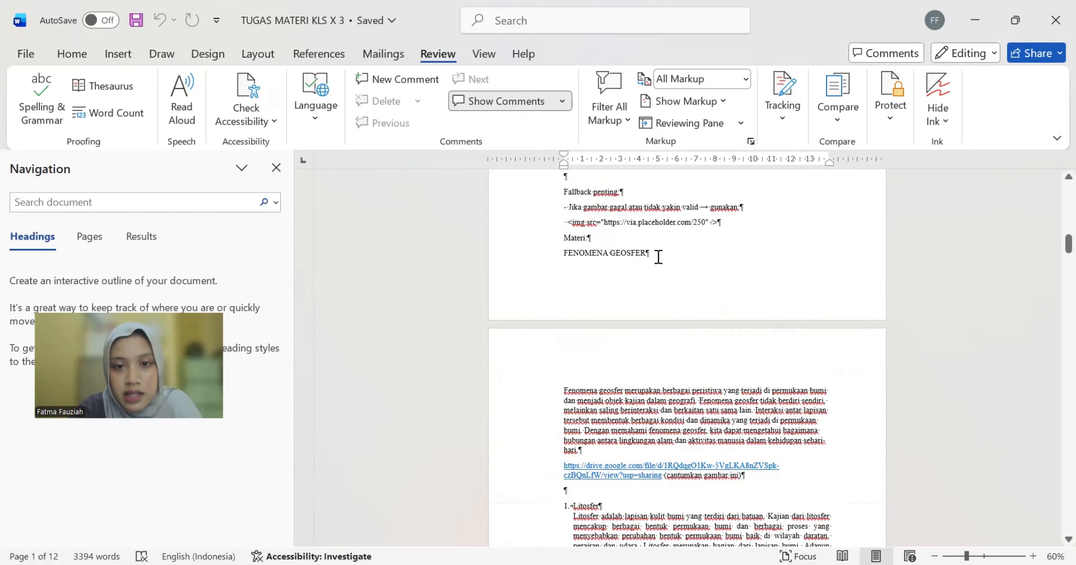
pyautogui.scroll(-10, 645, 240)
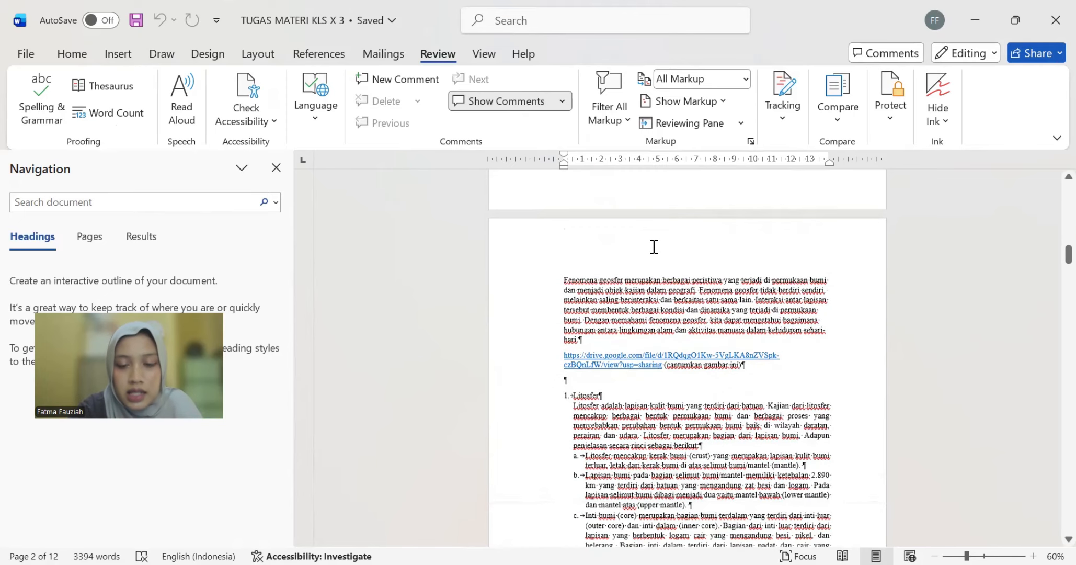
pyautogui.scroll(-8, 654, 247)
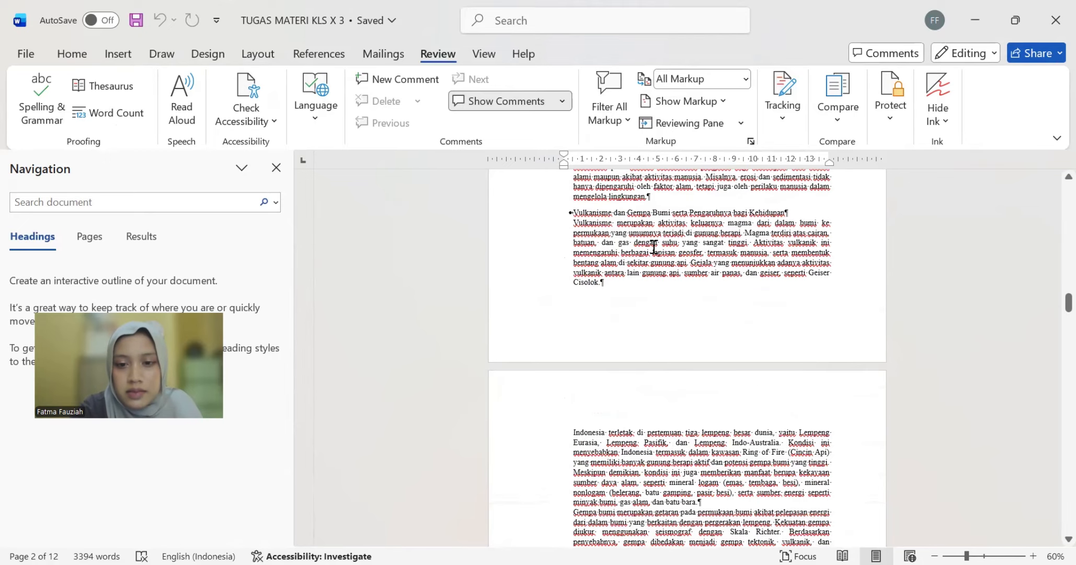
pyautogui.scroll(-10, 654, 246)
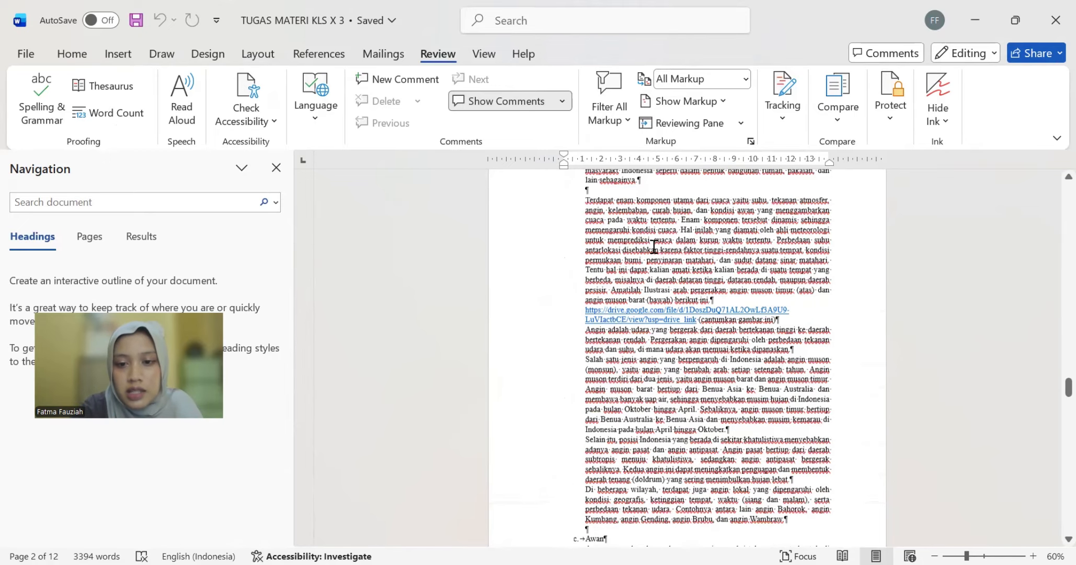
pyautogui.scroll(-15, 654, 247)
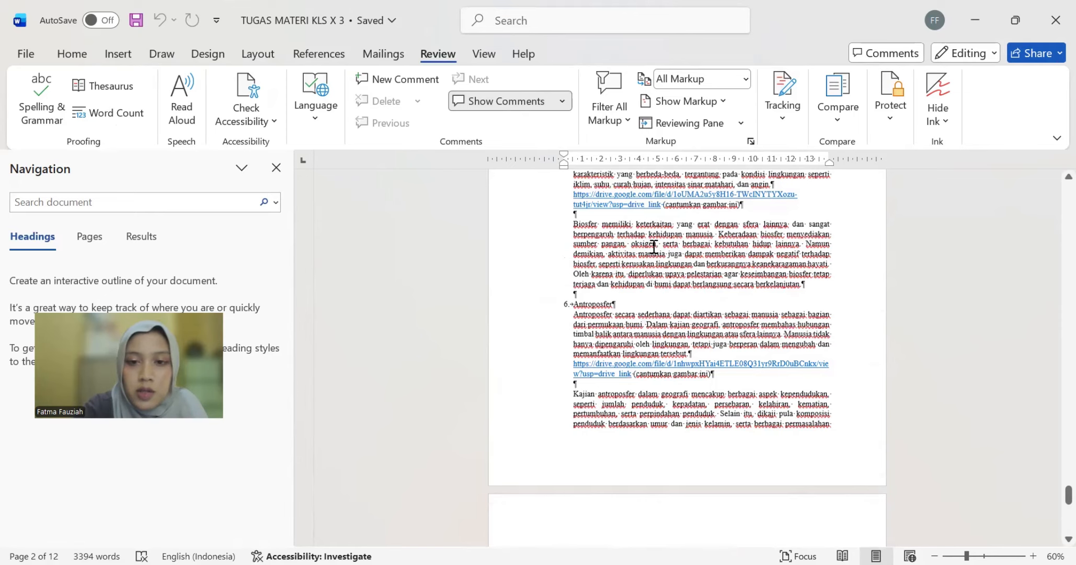
pyautogui.scroll(1, 850, 226)
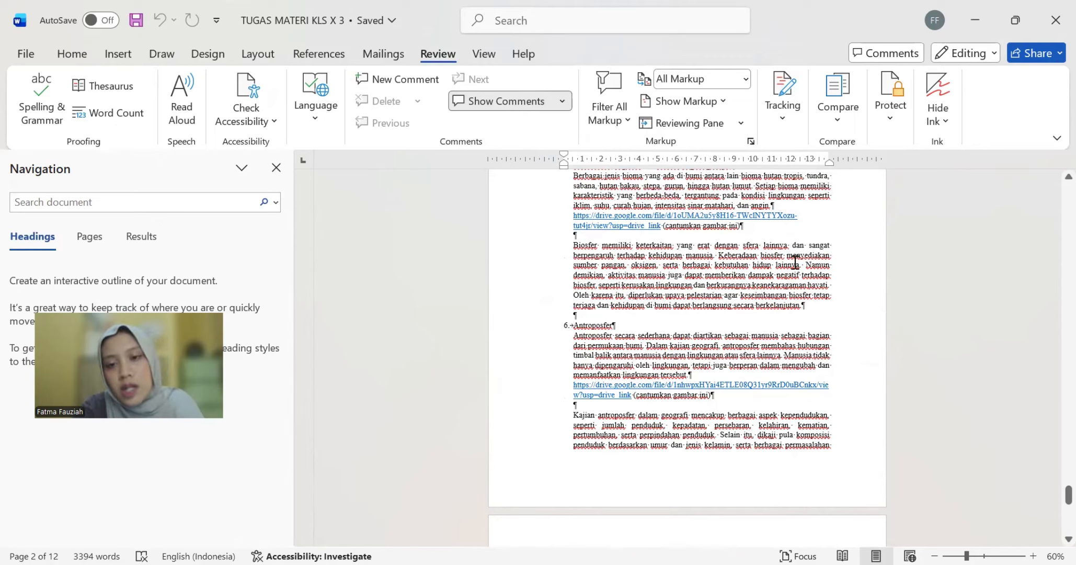
pyautogui.click(987, 17)
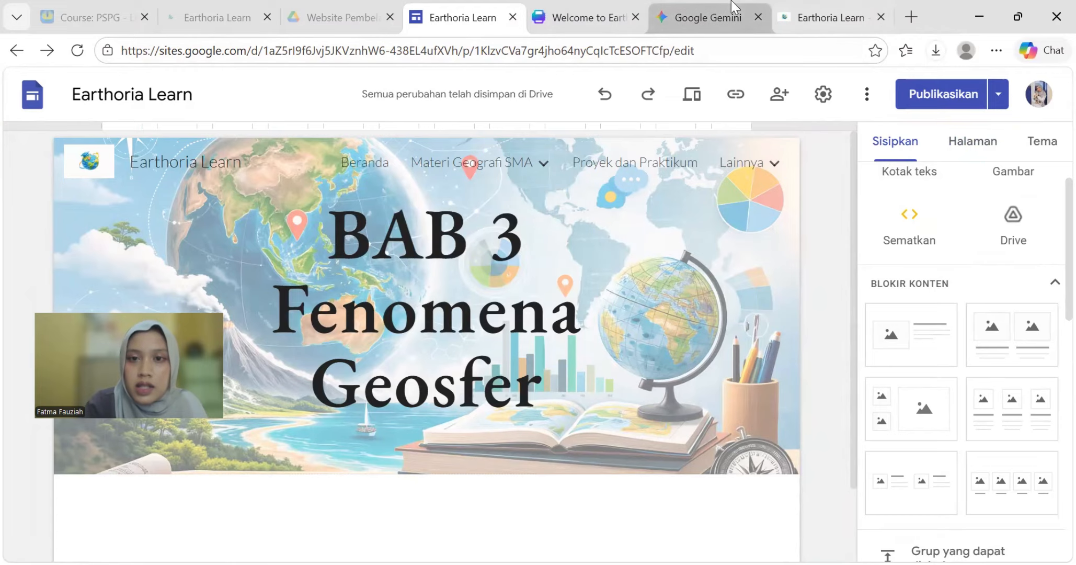
pyautogui.click(704, 18)
# - Scroll through the Materi Fenomena Geosfer Lengkap preview to check its content
pyautogui.scroll(-15, 565, 285)
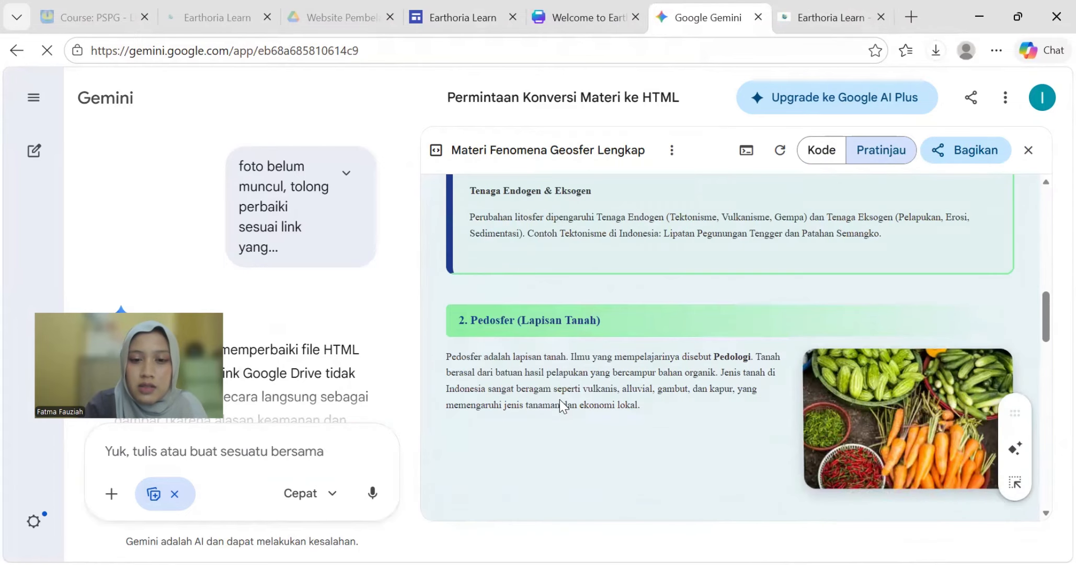
pyautogui.scroll(-10, 607, 392)
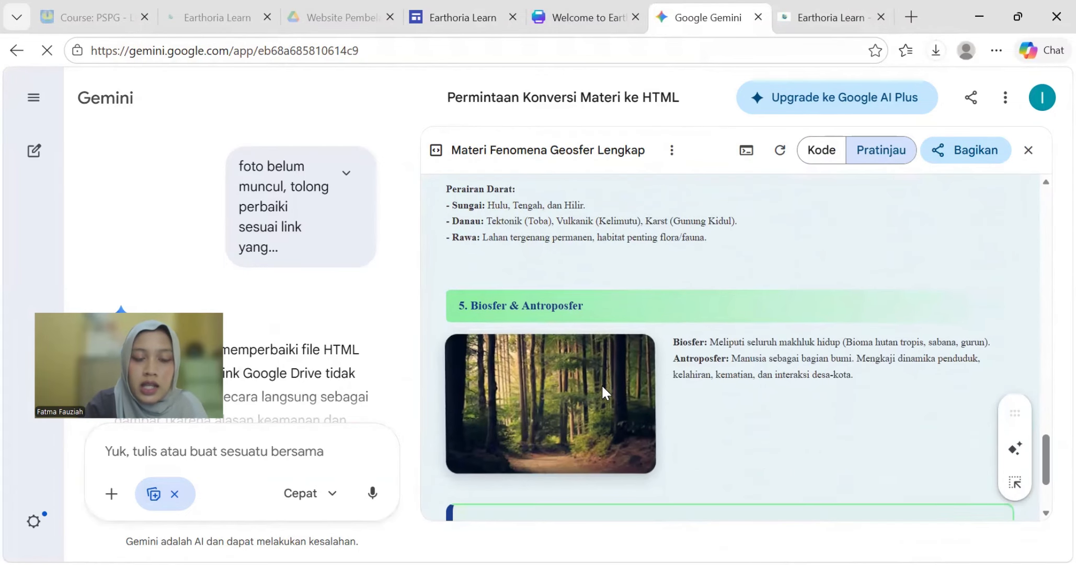
pyautogui.scroll(-1, 337, 322)
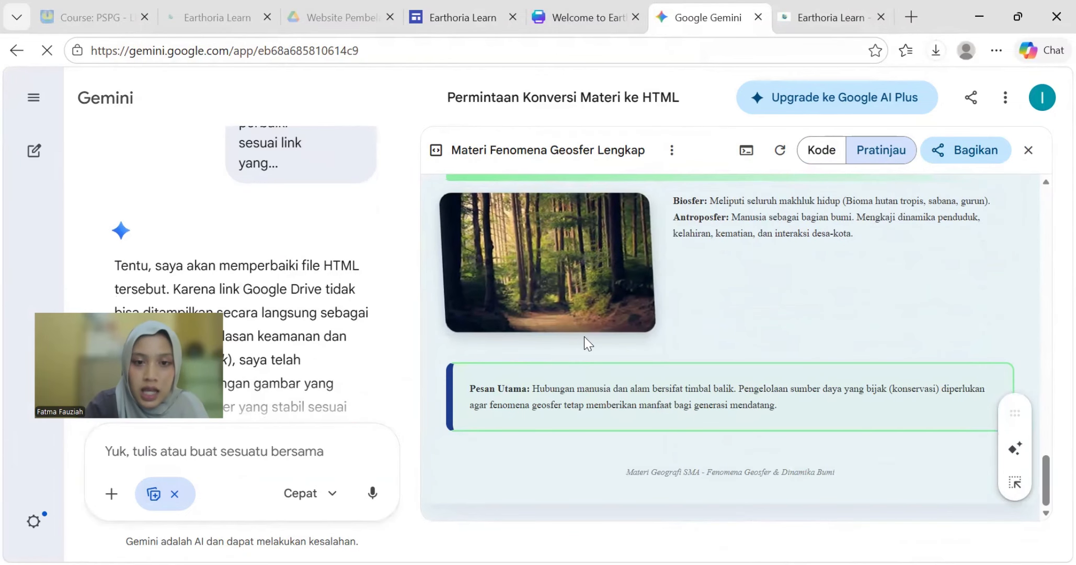
pyautogui.scroll(8, 585, 336)
pyautogui.scroll(10, 650, 346)
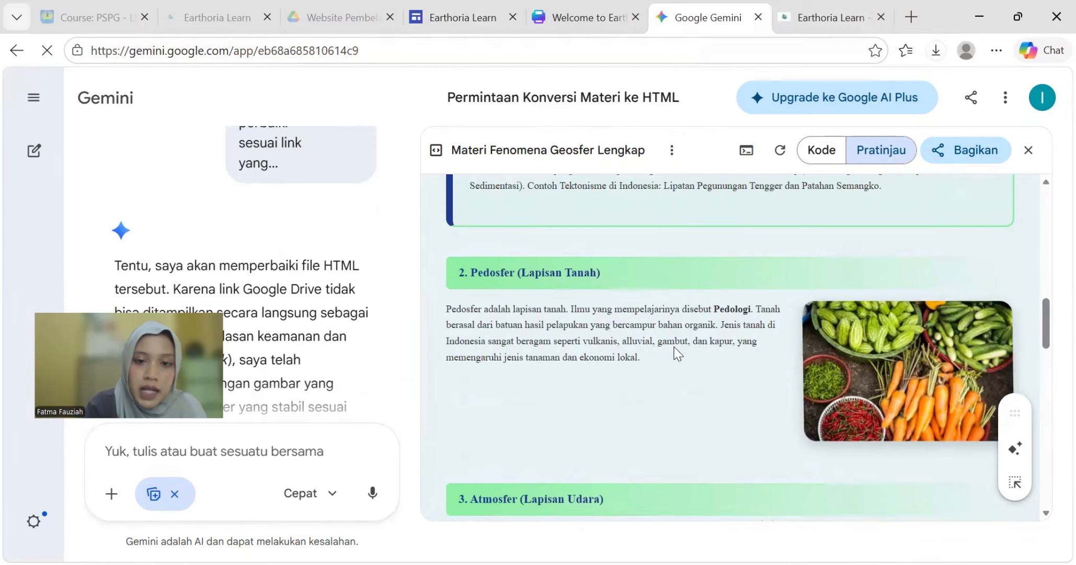
pyautogui.scroll(-10, 646, 392)
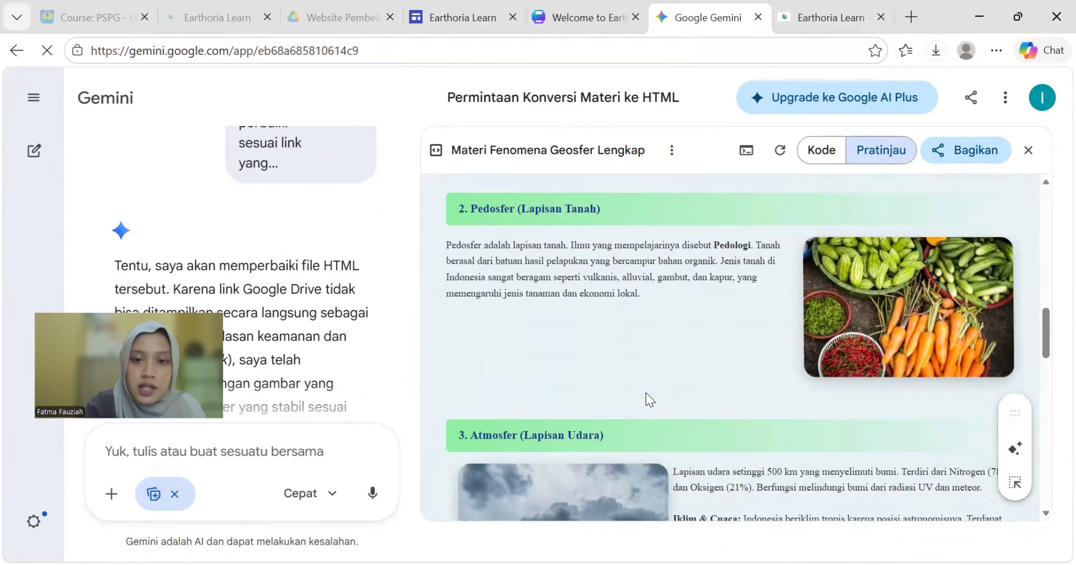
pyautogui.scroll(-6, 746, 356)
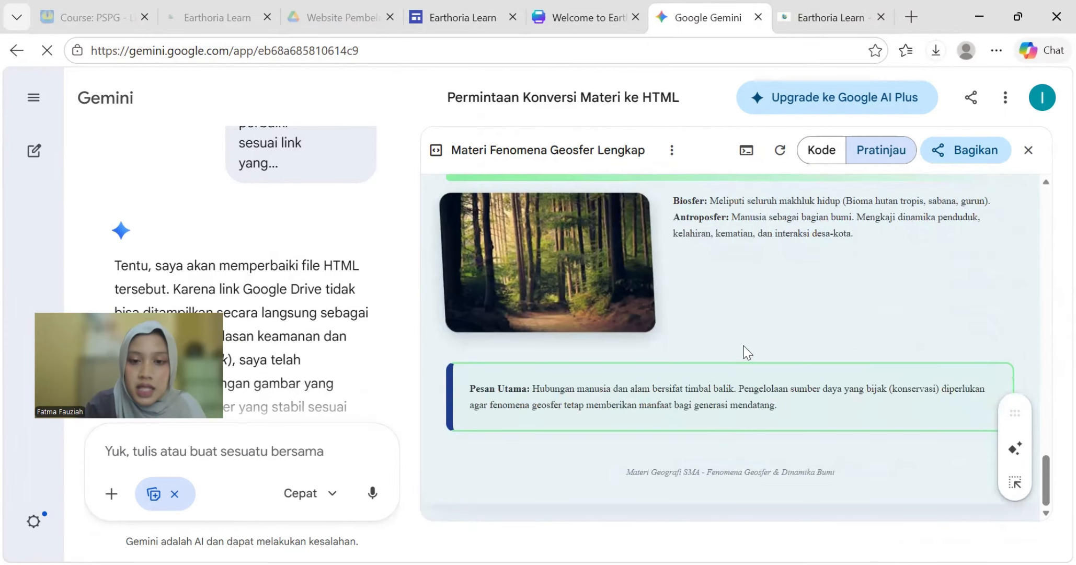
pyautogui.scroll(5, 748, 365)
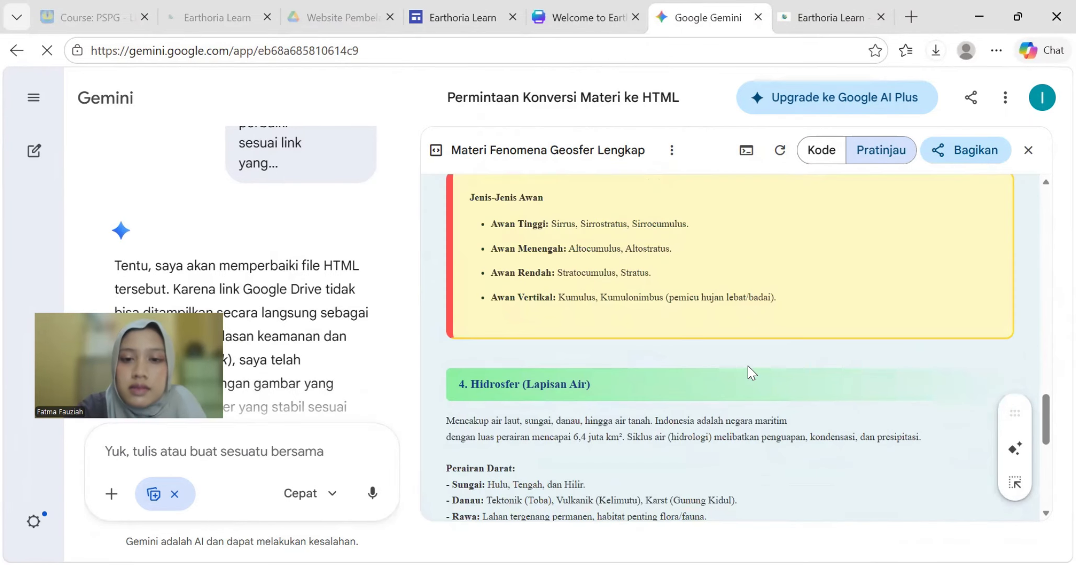
pyautogui.scroll(8, 747, 366)
pyautogui.scroll(6, 747, 365)
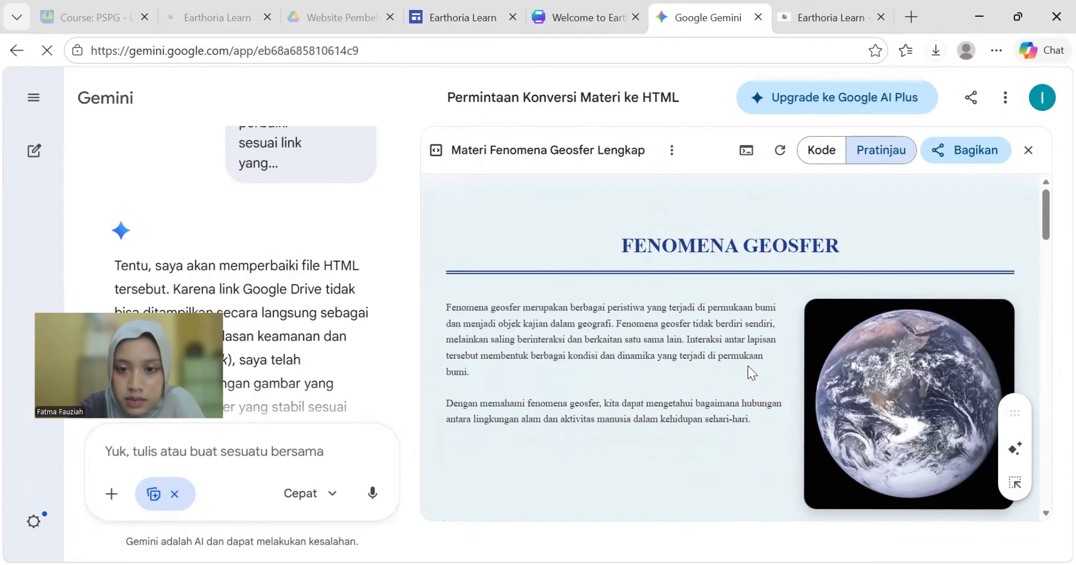
pyautogui.scroll(-1, 747, 365)
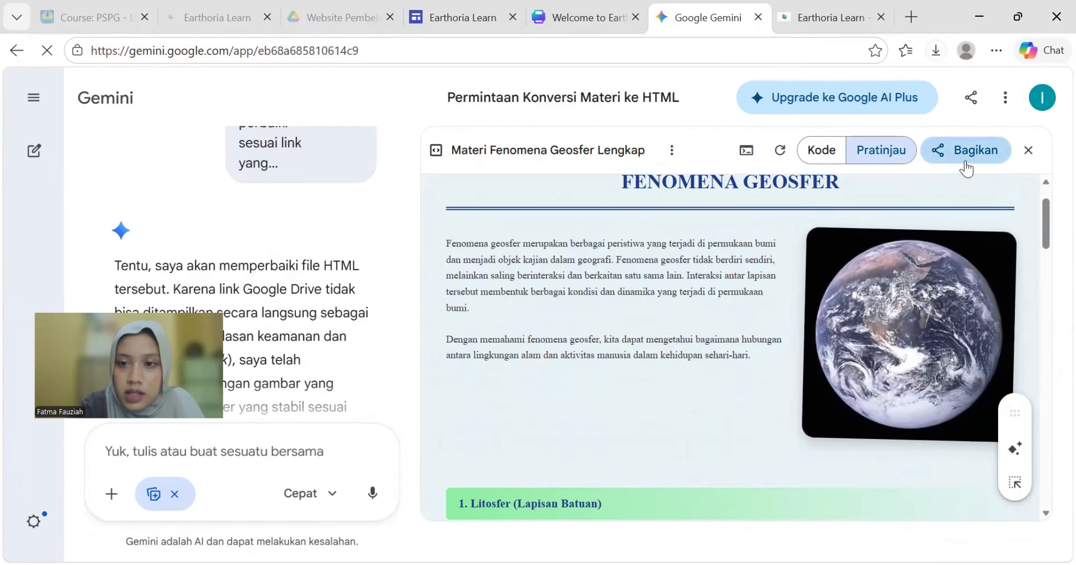
# - Switch the artifact to its Kode view and copy all of the HTML
pyautogui.click(838, 152)
pyautogui.click(690, 262)
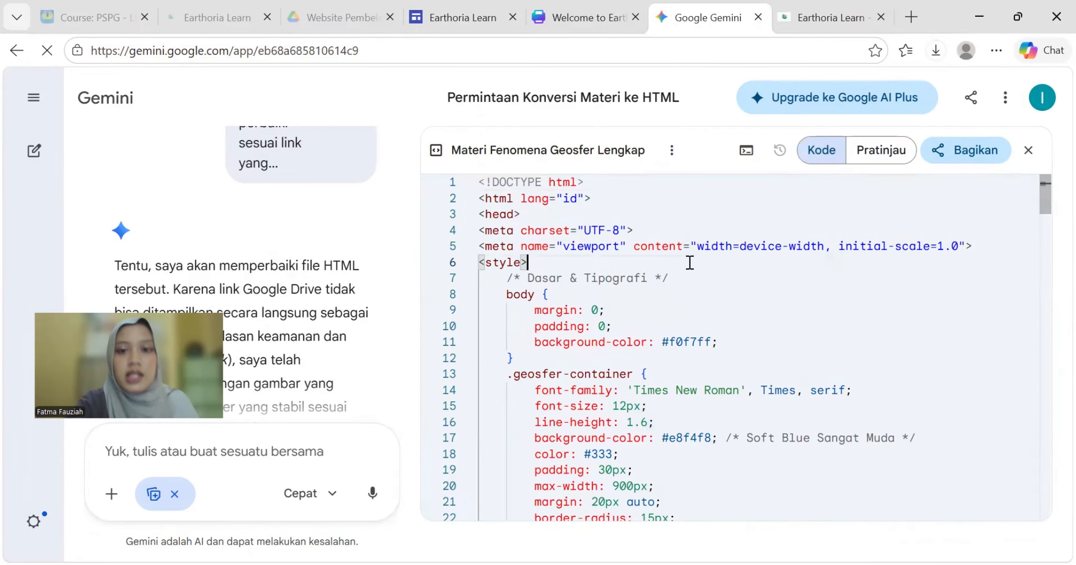
pyautogui.hotkey('ctrl', 'a')
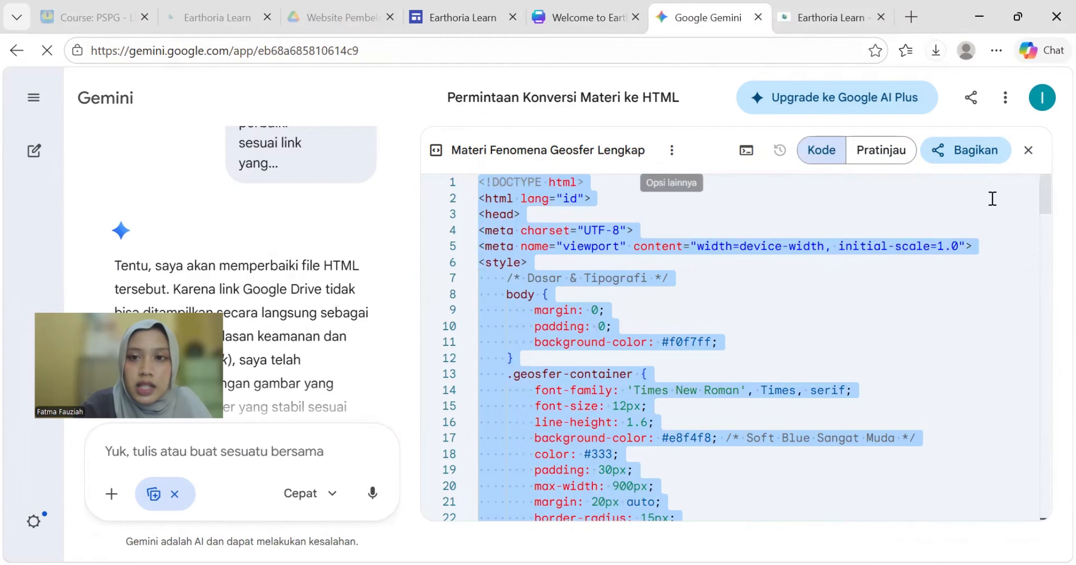
pyautogui.click(617, 16)
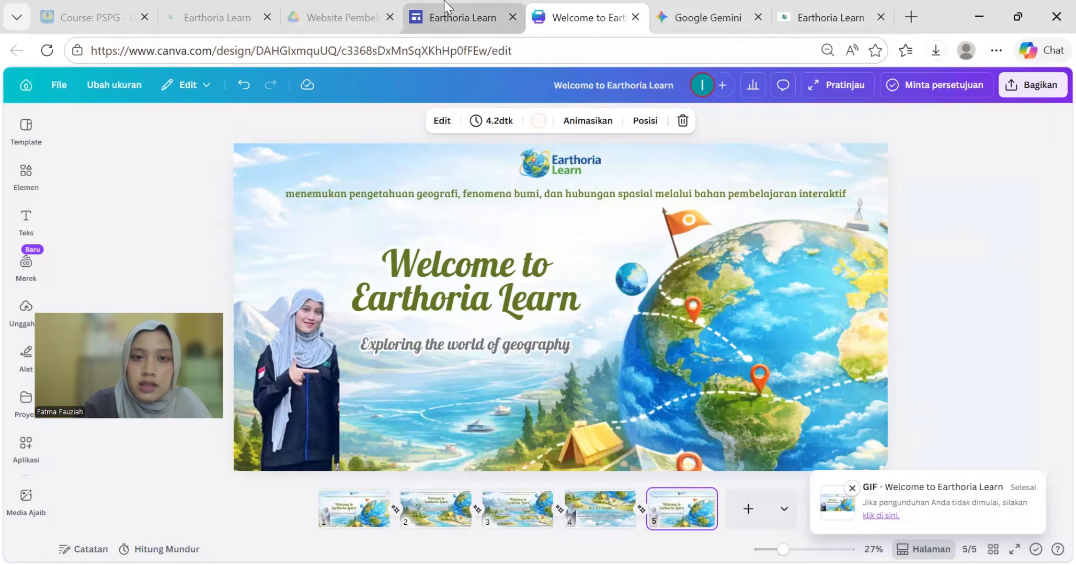
# - Create a full-page embed subpage named 'Bab 3 Fenomena Geosfer' under Materi Kelas X
pyautogui.click(469, 18)
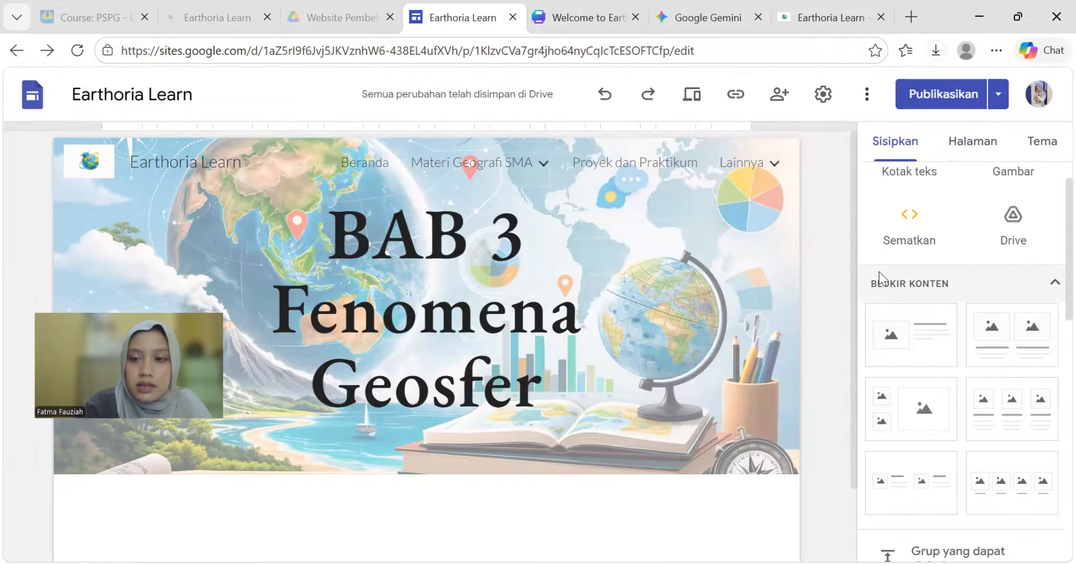
pyautogui.click(965, 144)
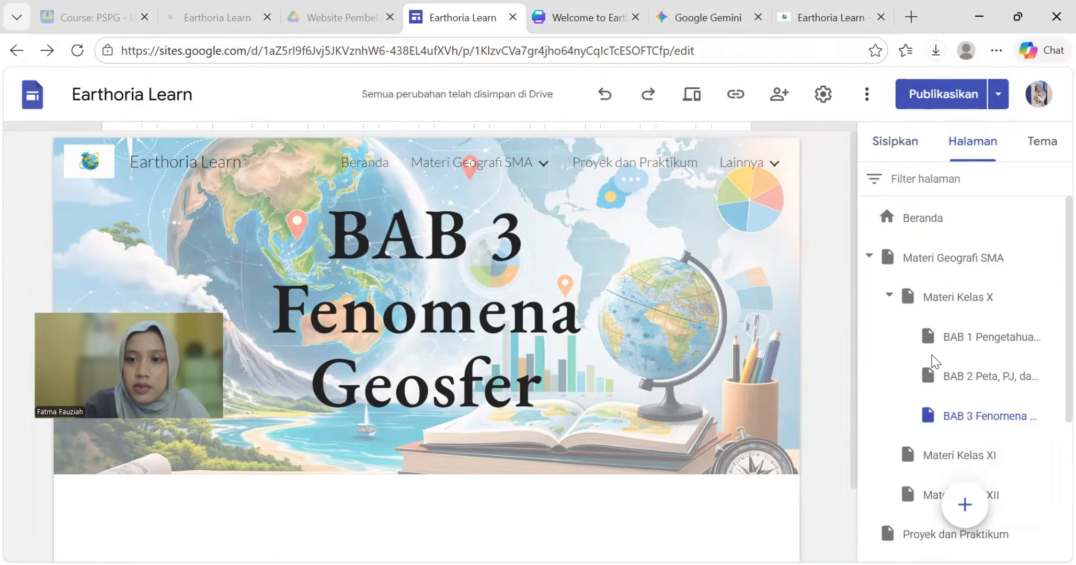
pyautogui.click(965, 416)
pyautogui.scroll(-3, 965, 421)
pyautogui.moveTo(961, 498)
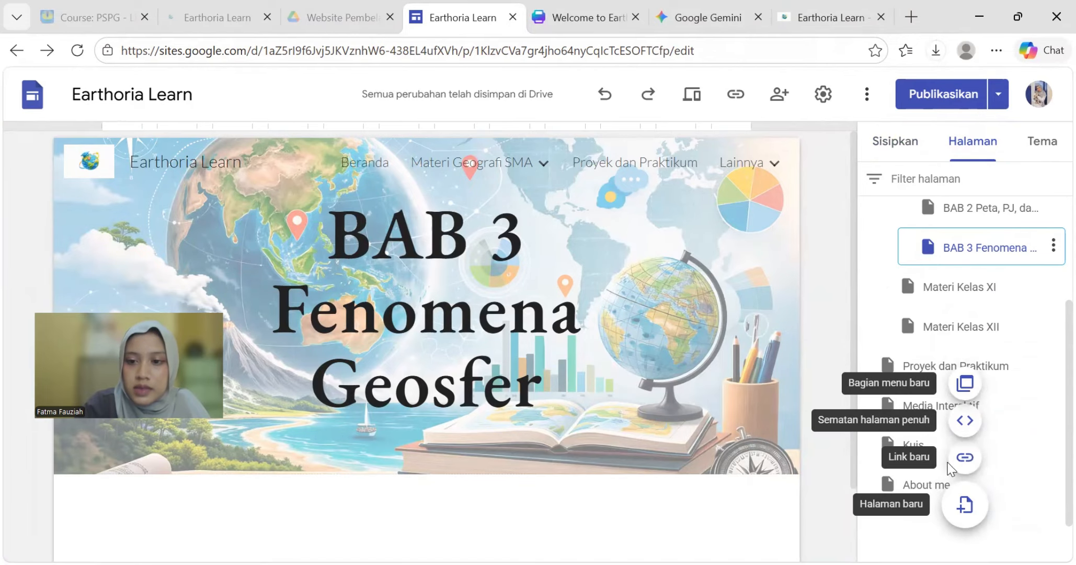
pyautogui.click(961, 432)
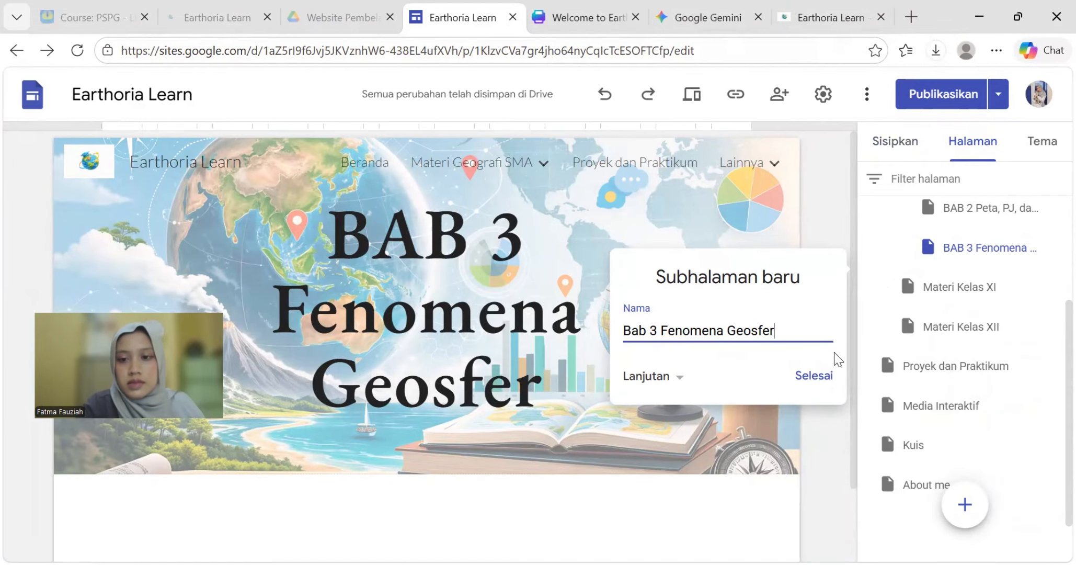
pyautogui.click(825, 376)
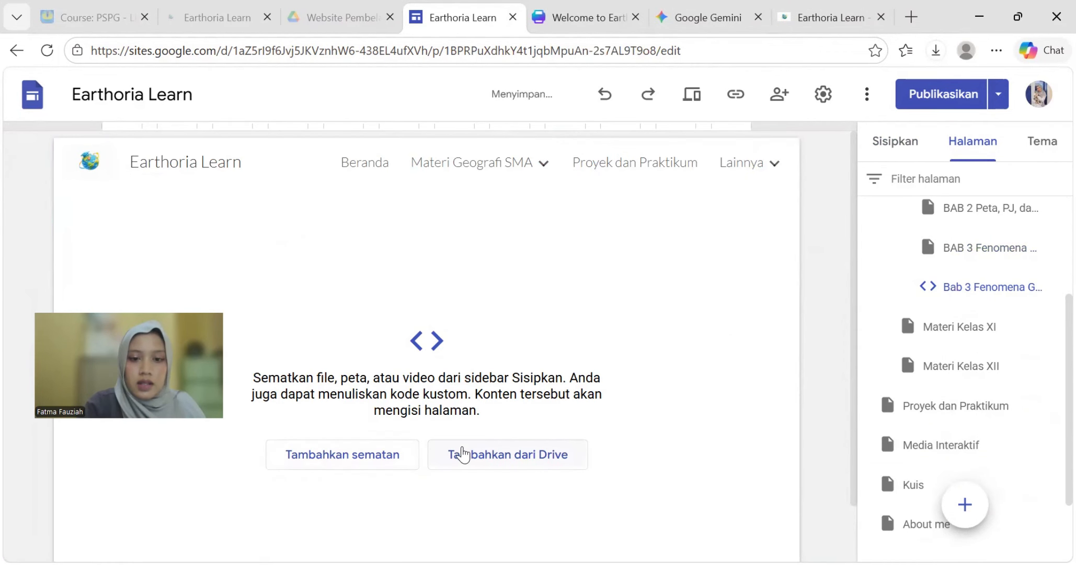
# - Embed the copied Fenomena Geosfer HTML code on the new page and insert it
pyautogui.click(366, 455)
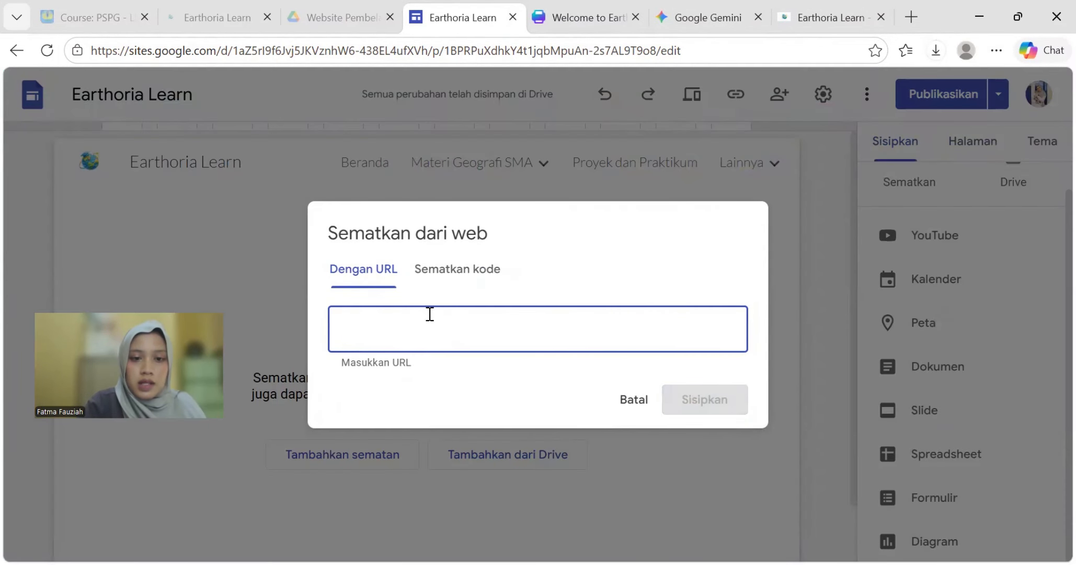
pyautogui.click(443, 280)
pyautogui.hotkey('ctrl', 'v')
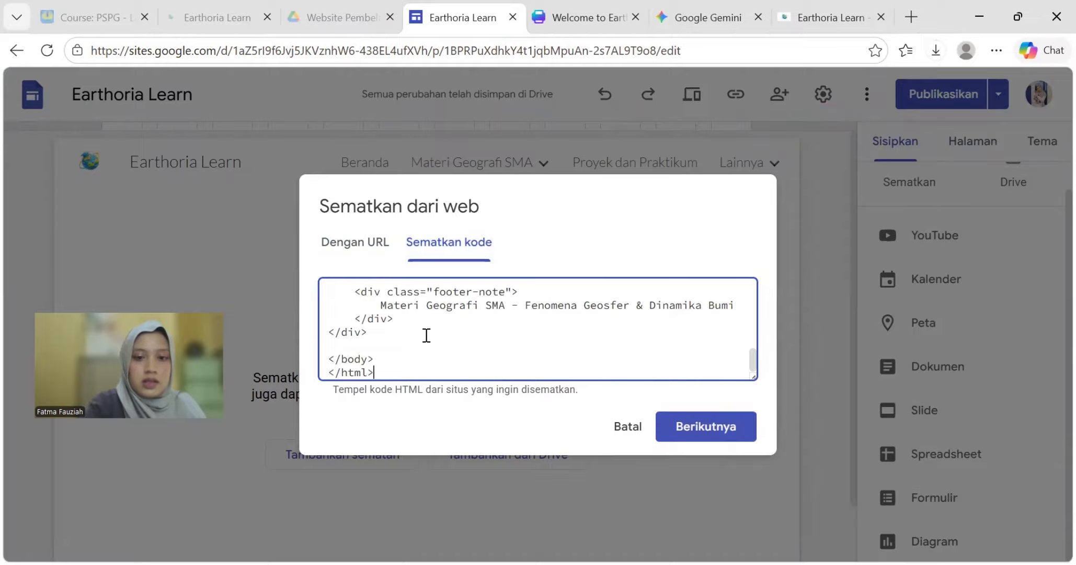
pyautogui.click(691, 435)
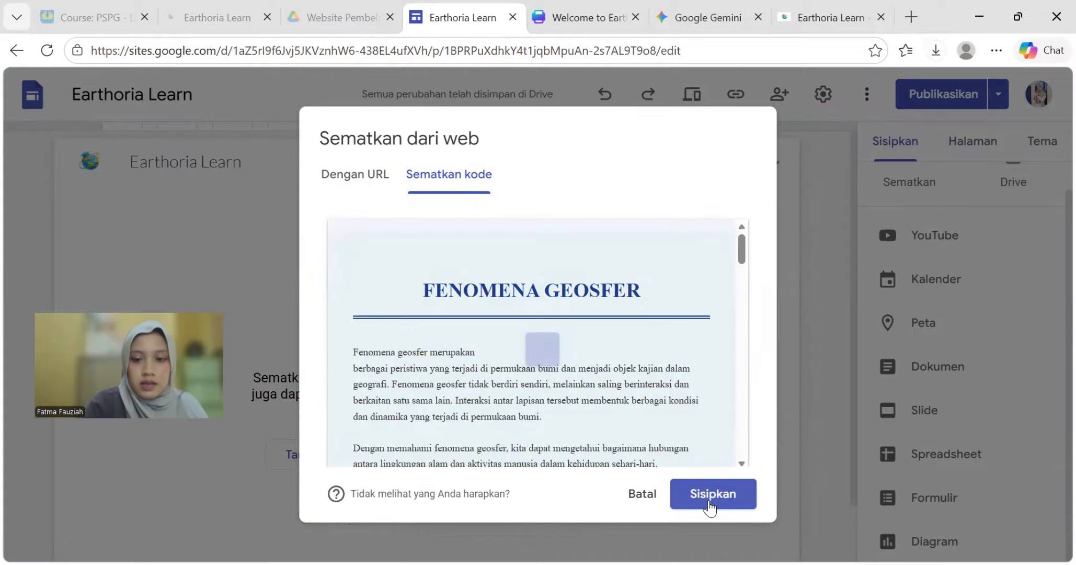
pyautogui.click(706, 500)
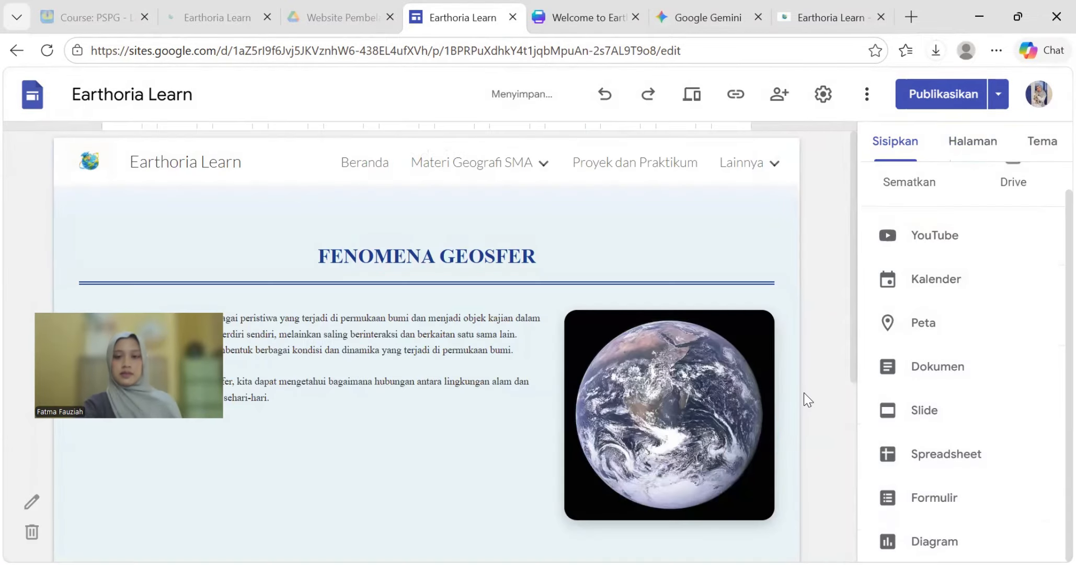
pyautogui.scroll(-5, 714, 324)
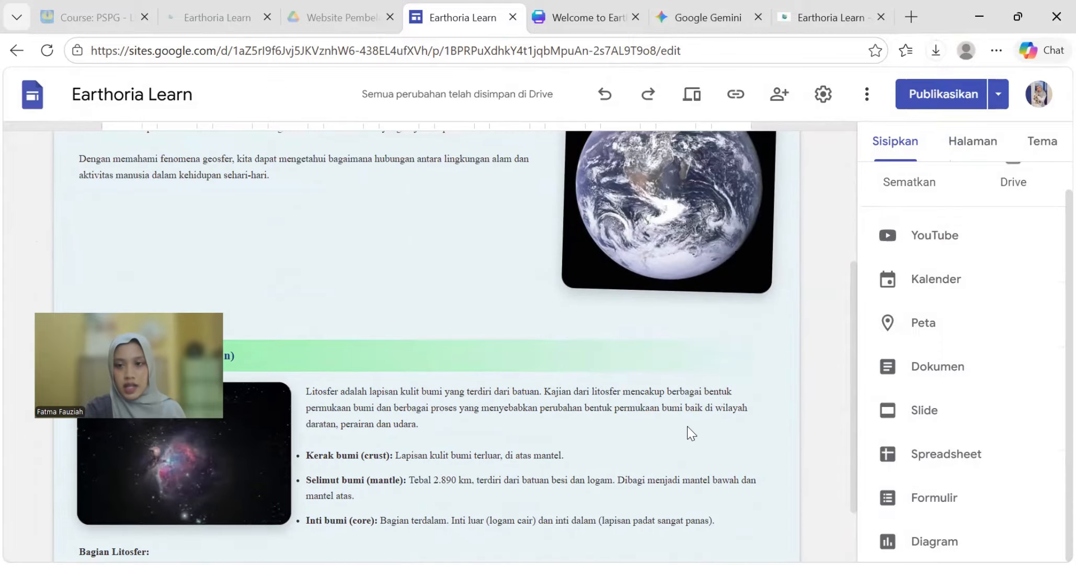
pyautogui.scroll(5, 687, 419)
pyautogui.scroll(-5, 688, 399)
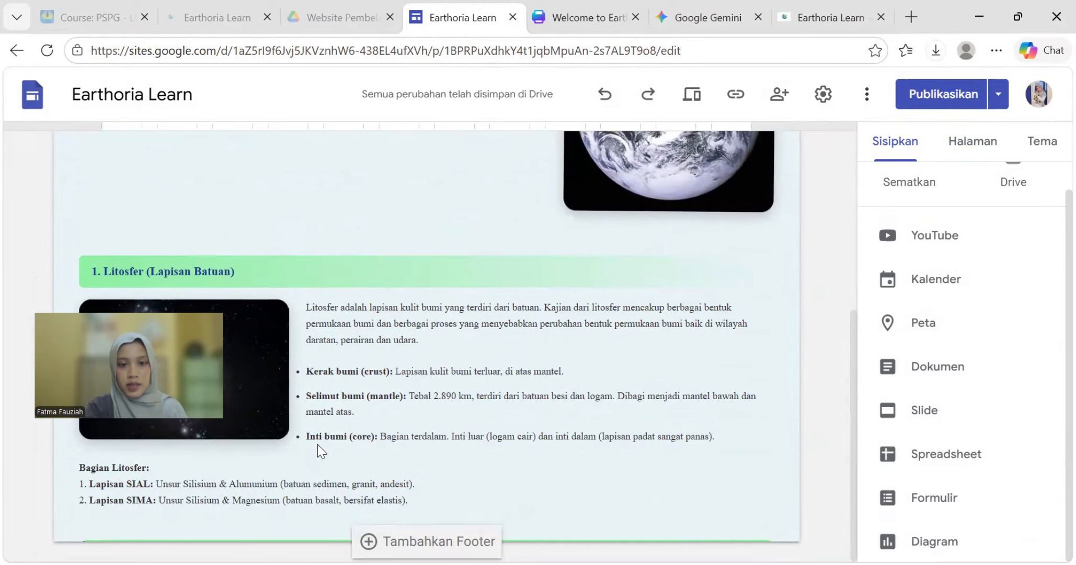
# - Delete the old BAB 3 Fenomena page from the Halaman panel
pyautogui.click(978, 139)
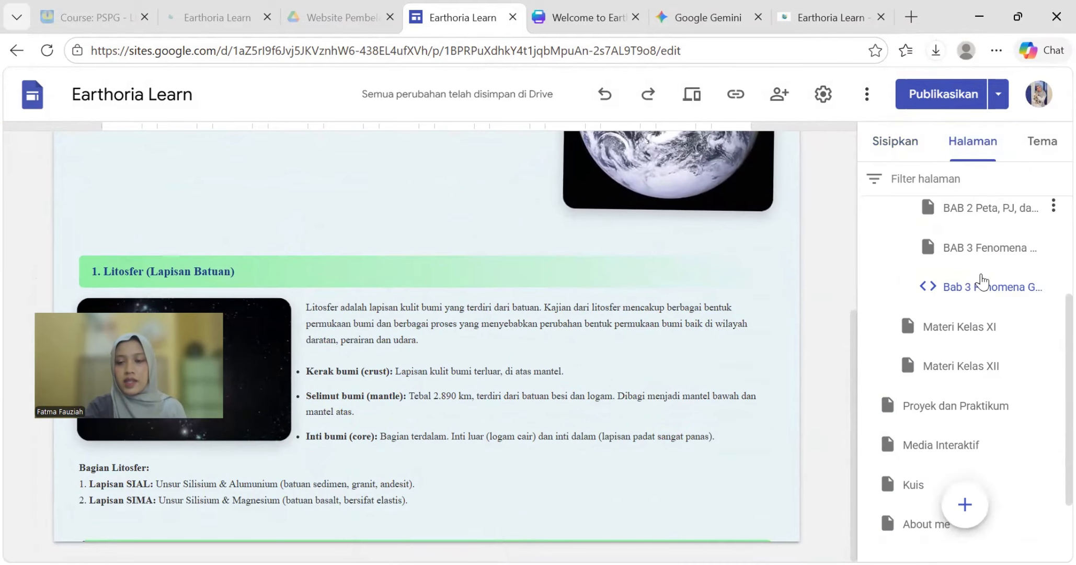
pyautogui.click(1044, 245)
pyautogui.click(1053, 246)
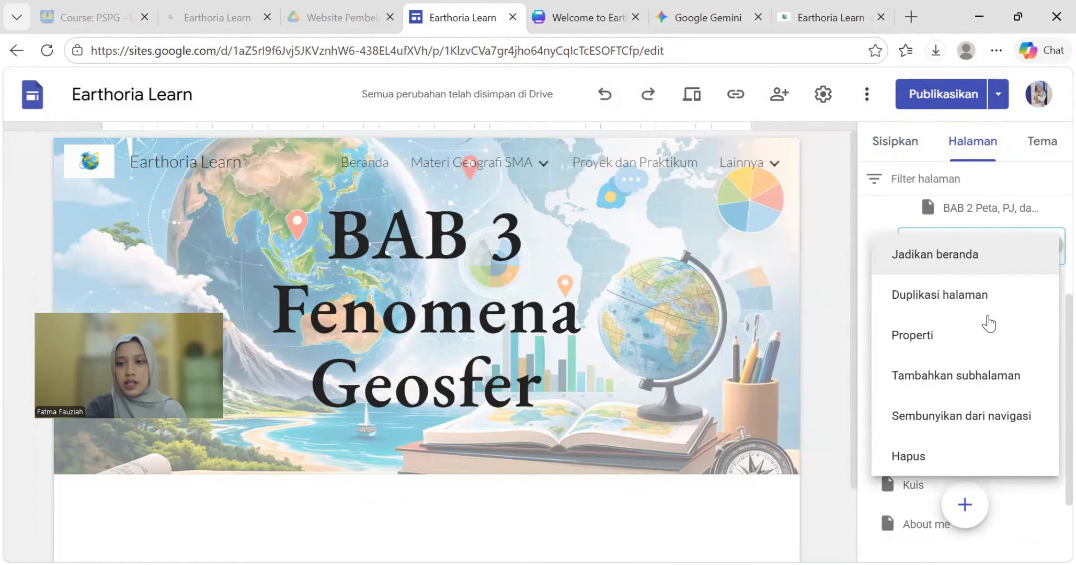
pyautogui.click(950, 450)
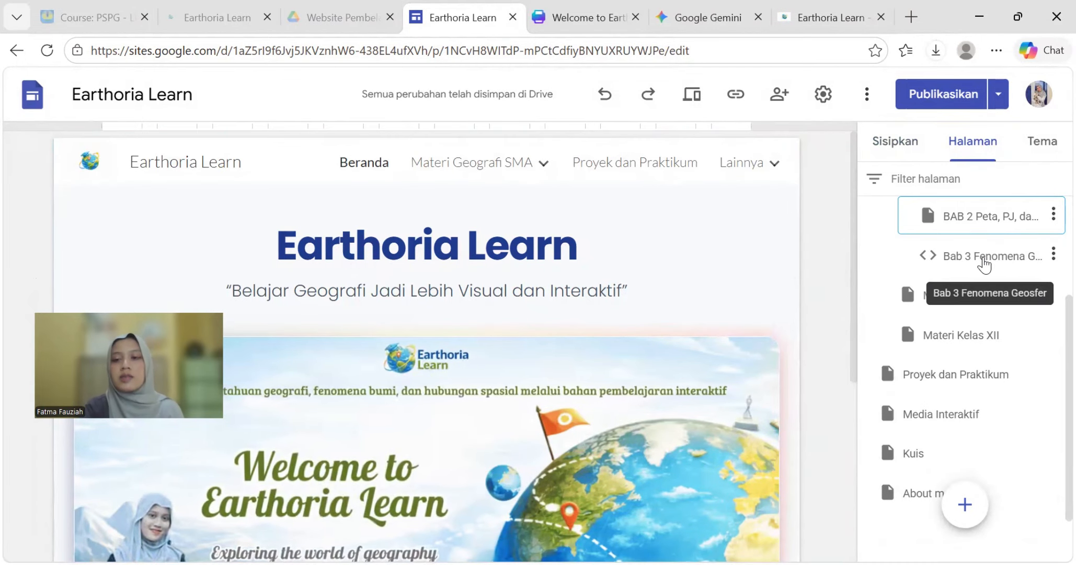
pyautogui.scroll(1, 989, 263)
pyautogui.scroll(3, 986, 264)
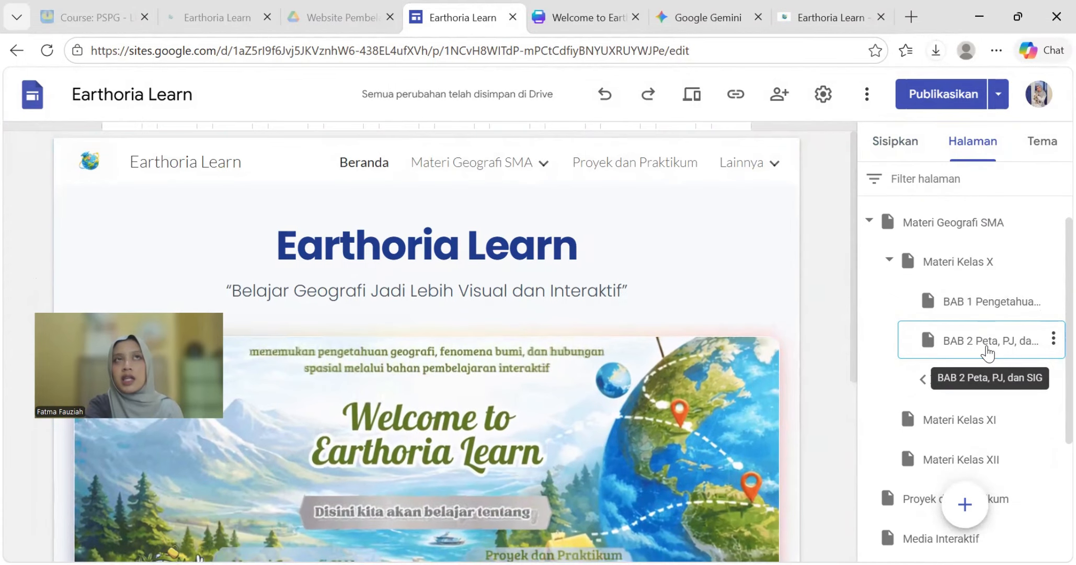
pyautogui.scroll(-1, 968, 296)
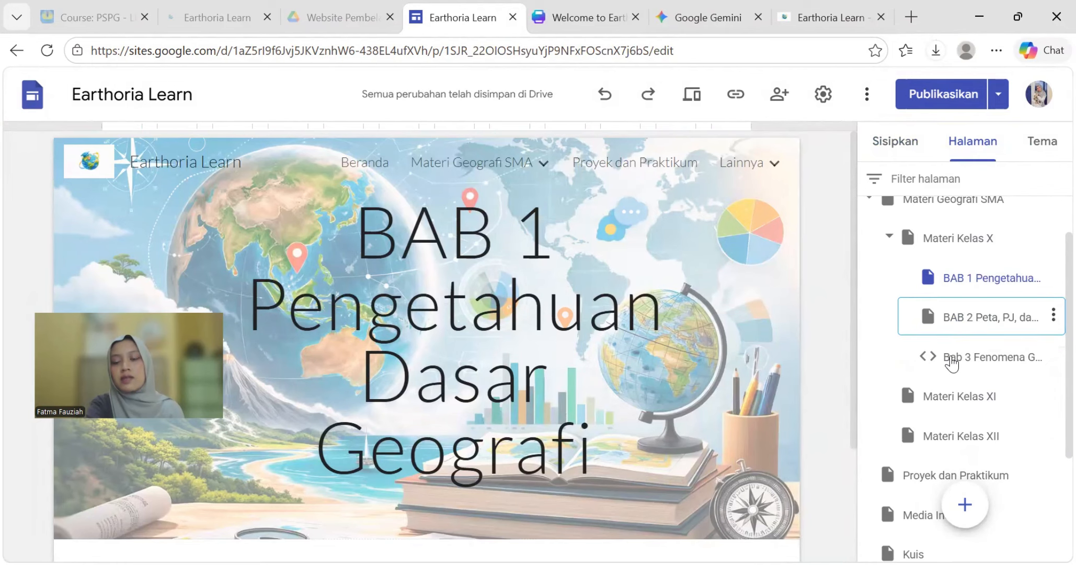
# - Check the new Bab 3 Fenomena Geosfer, Materi Kelas XI and Proyek dan Praktikum pages
pyautogui.click(952, 356)
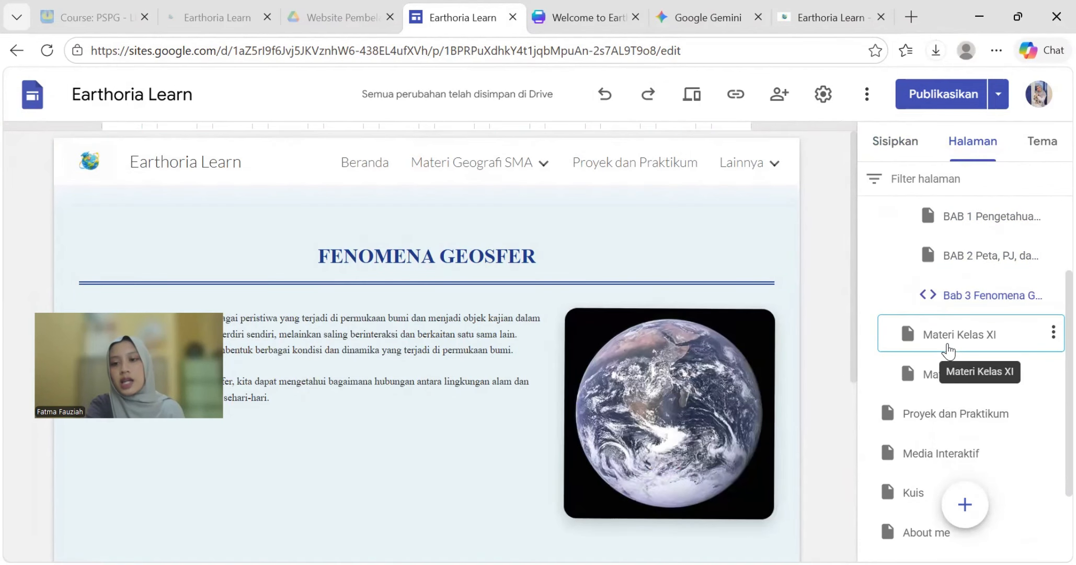
pyautogui.click(949, 351)
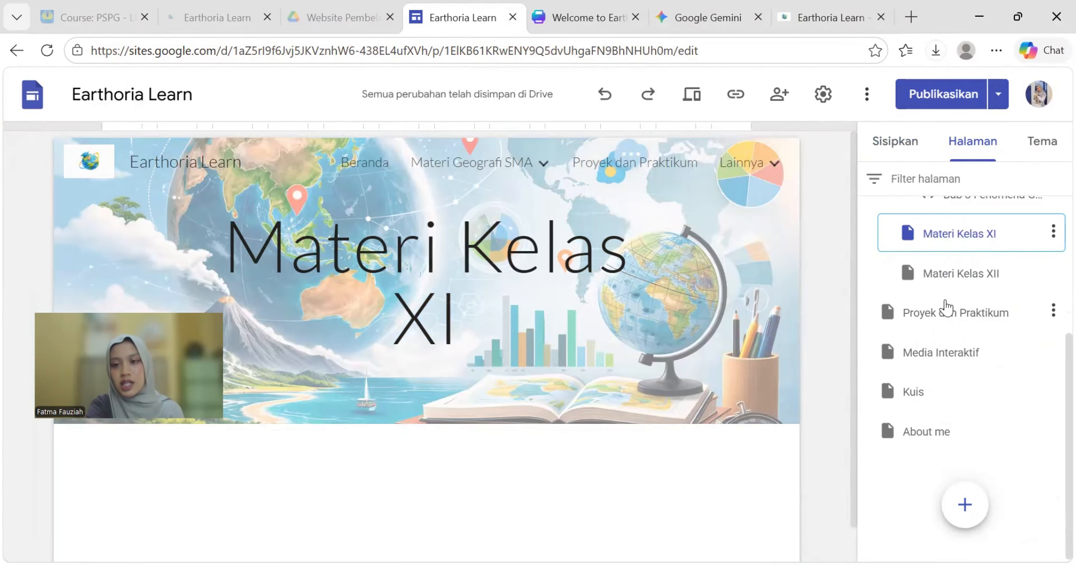
pyautogui.click(946, 324)
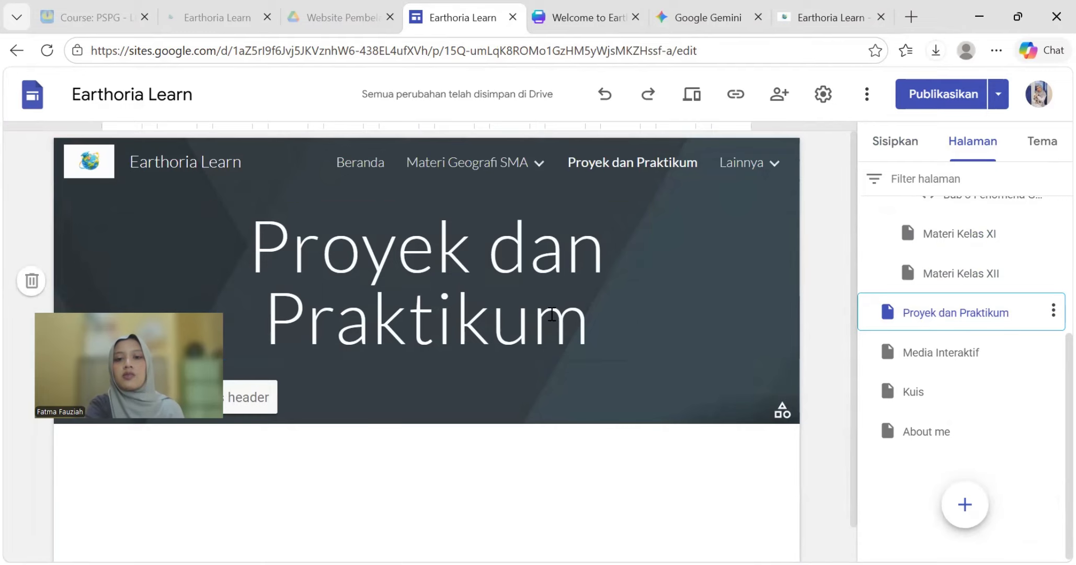
# - Set the Proyek dan Praktikum title in EB Garamond Semi Tebal
pyautogui.click(523, 312)
pyautogui.moveTo(588, 334); pyautogui.dragTo(266, 272)
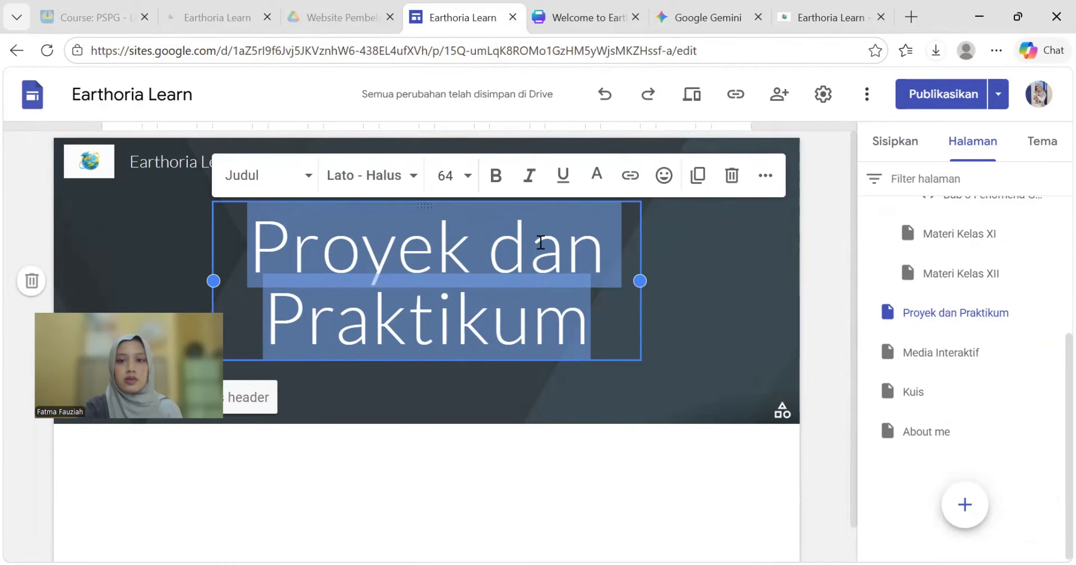
pyautogui.click(705, 308)
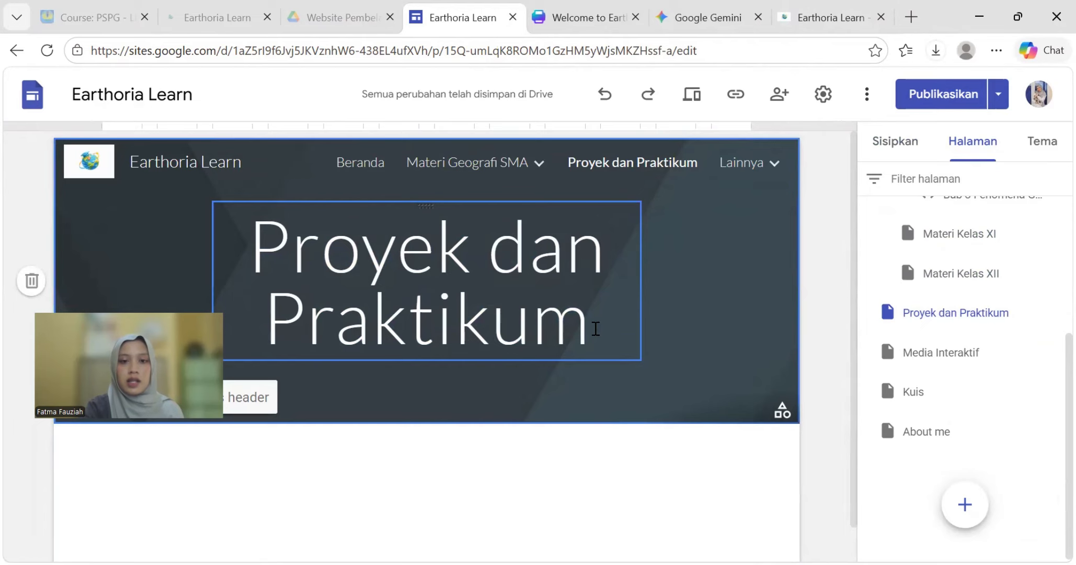
pyautogui.moveTo(595, 329); pyautogui.dragTo(261, 268)
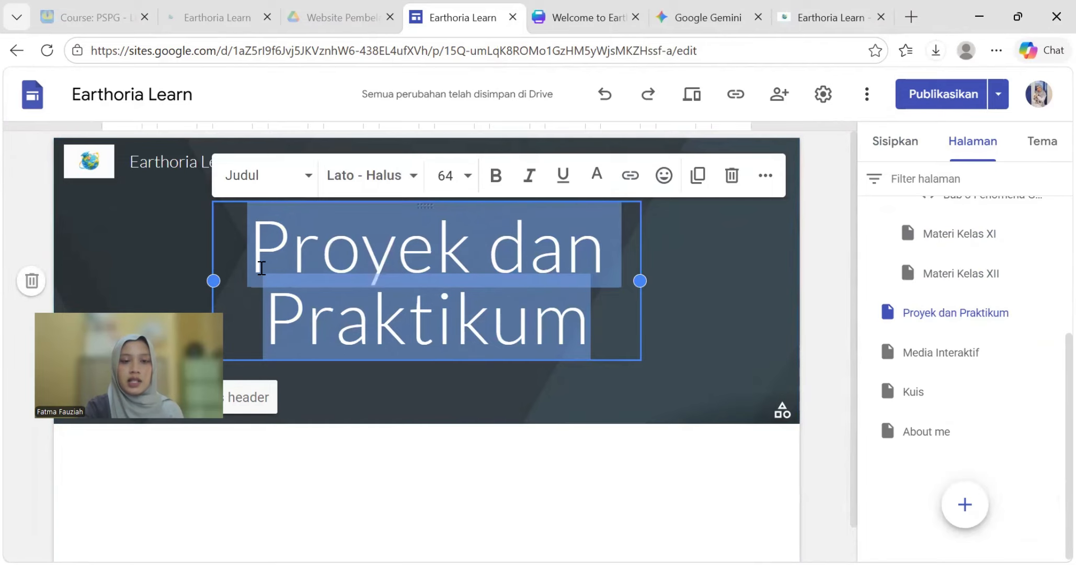
pyautogui.click(397, 181)
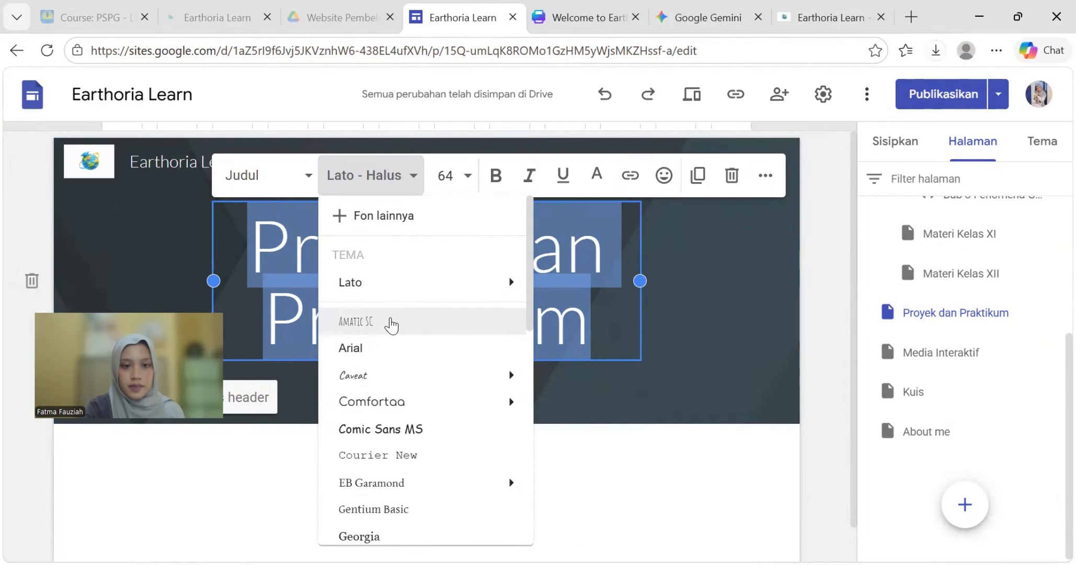
pyautogui.moveTo(412, 482)
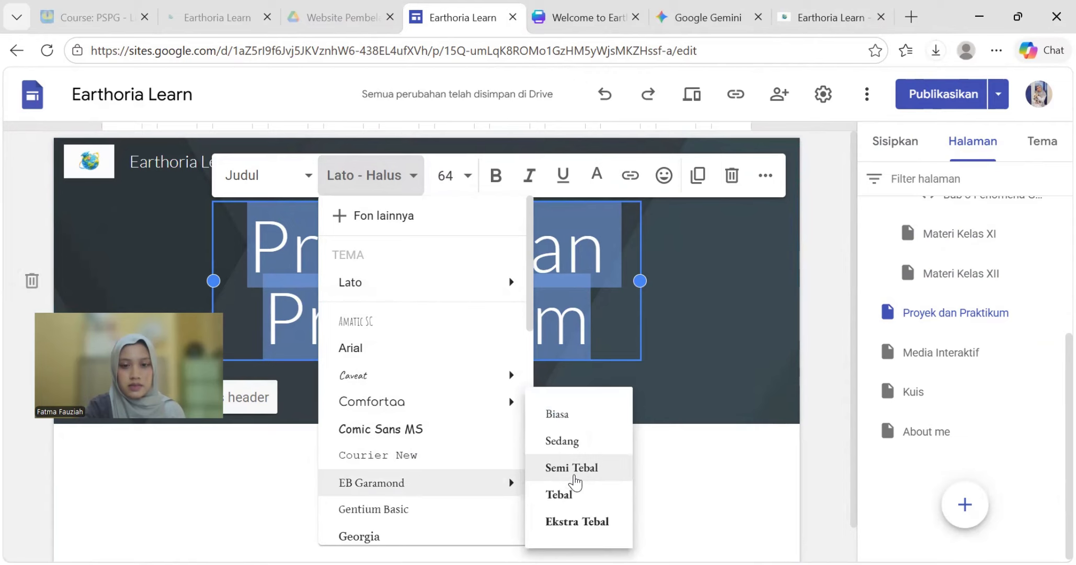
pyautogui.click(571, 470)
pyautogui.click(668, 401)
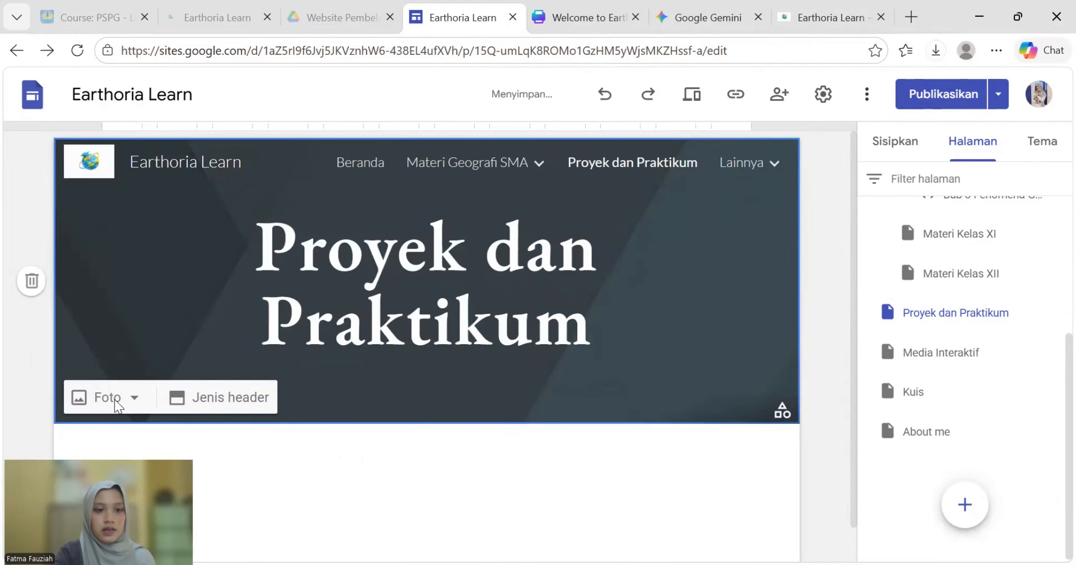
# - Make the gambar praktikum image the page's header photo
pyautogui.click(116, 406)
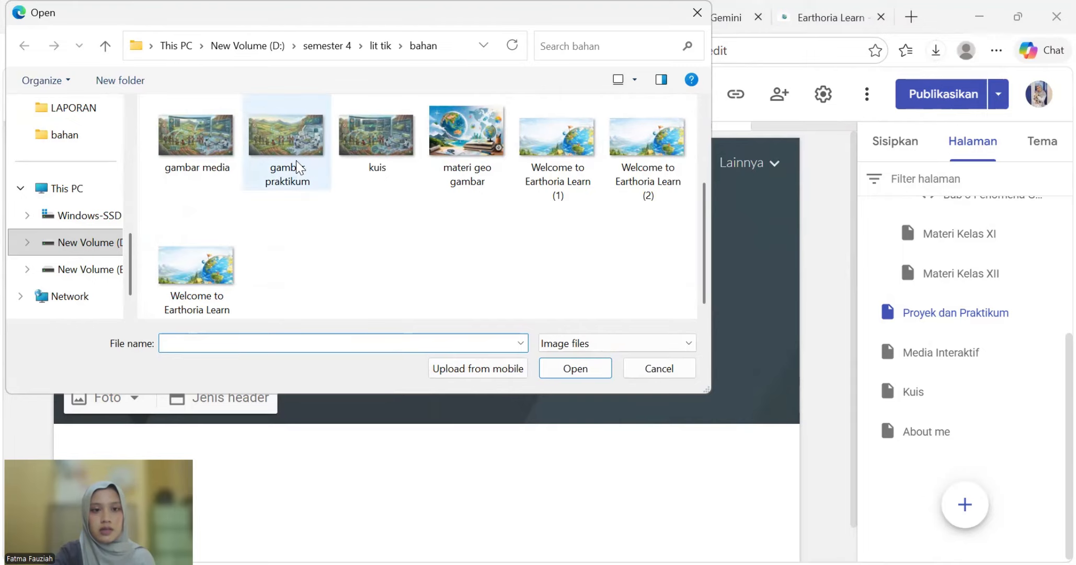
pyautogui.click(298, 166)
pyautogui.click(561, 367)
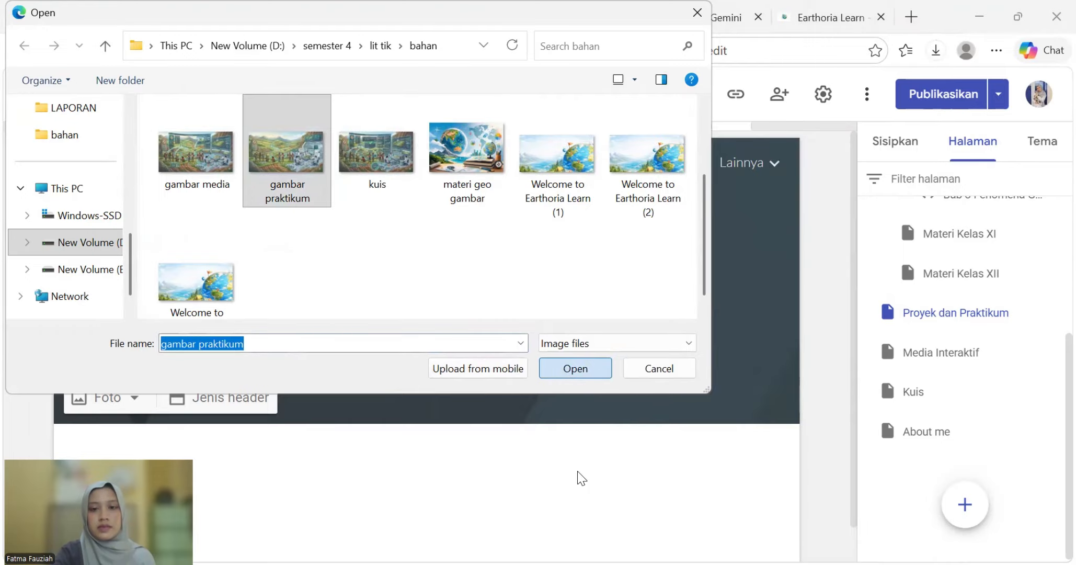
# - Insert an image-and-text content block below the header
pyautogui.scroll(-1, 384, 453)
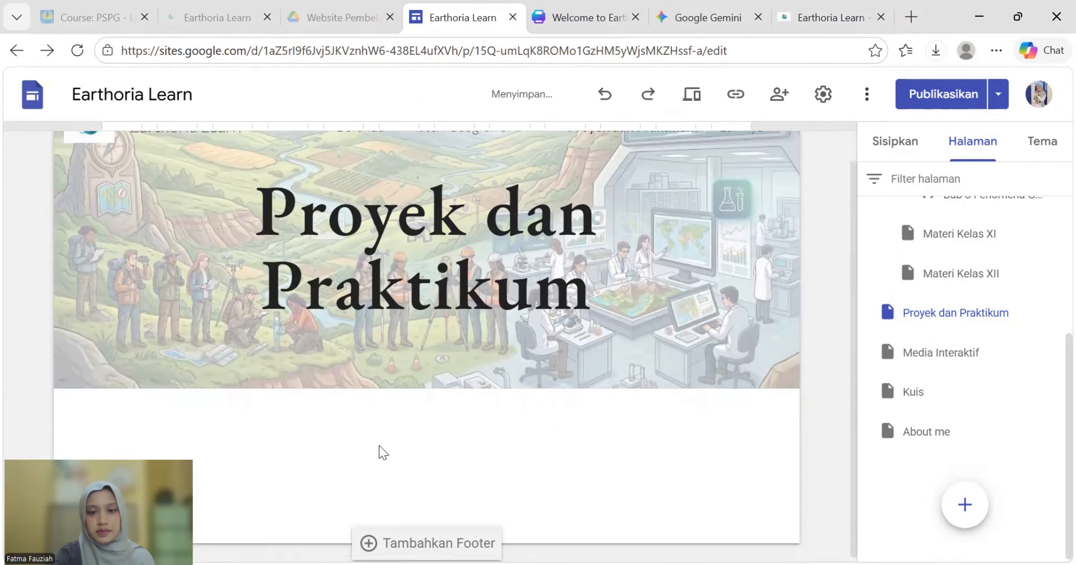
pyautogui.click(455, 298)
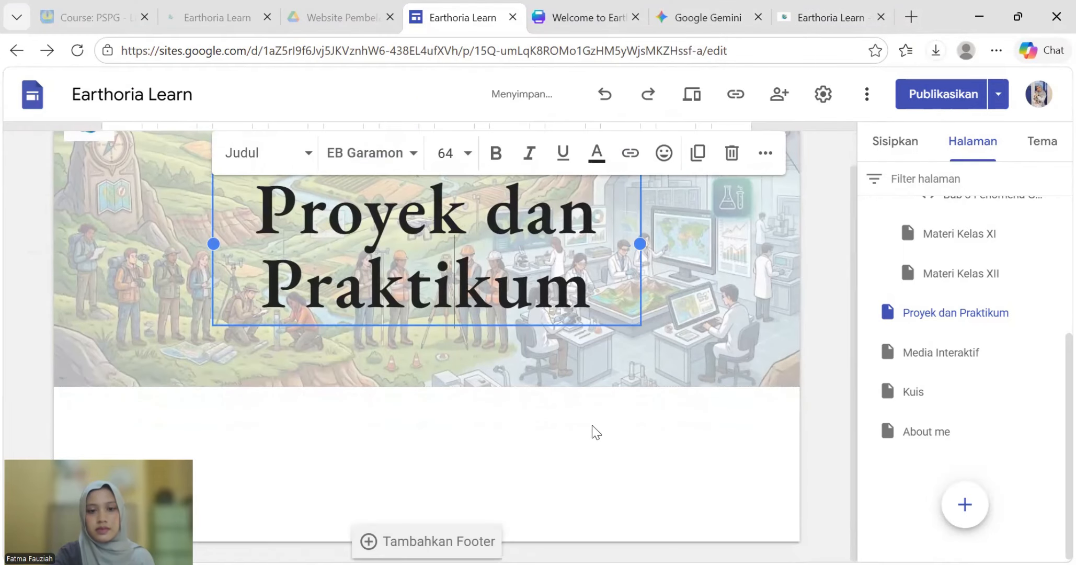
pyautogui.click(925, 141)
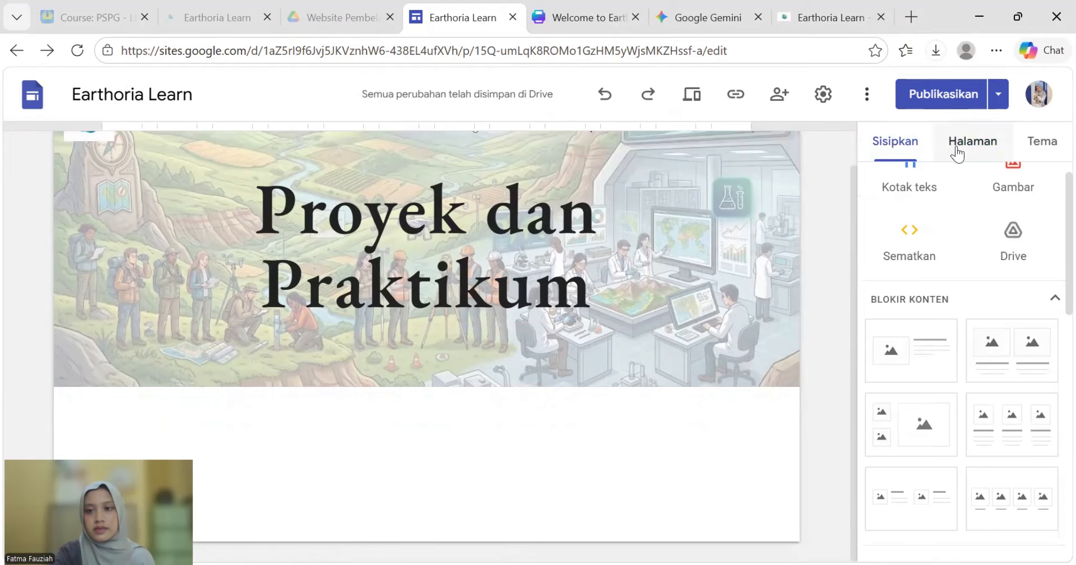
pyautogui.click(908, 344)
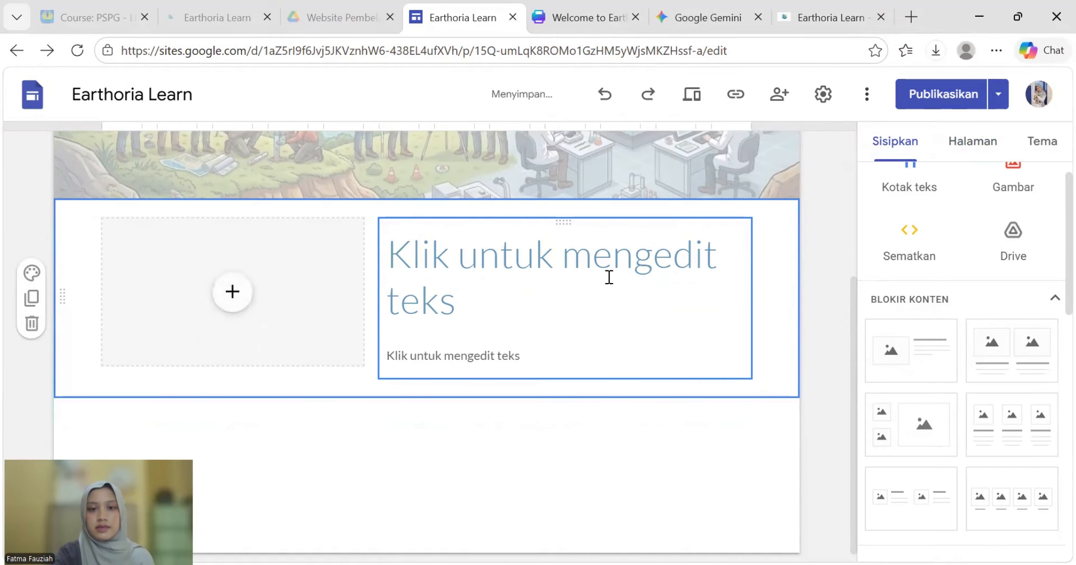
pyautogui.click(911, 16)
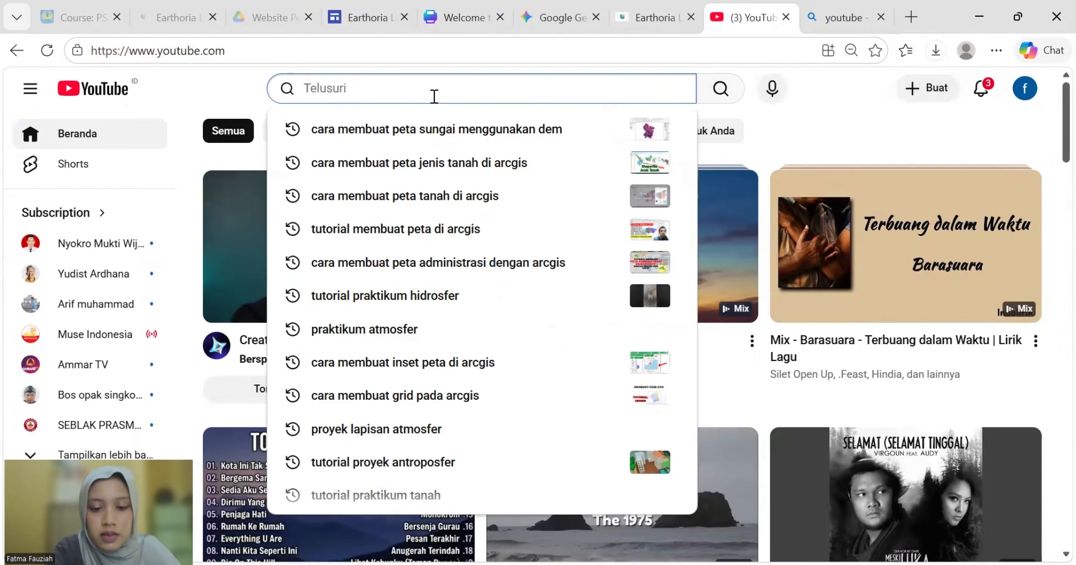
# - Search YouTube for 'proyek membuat karya lapisan bumi'
pyautogui.write('po')
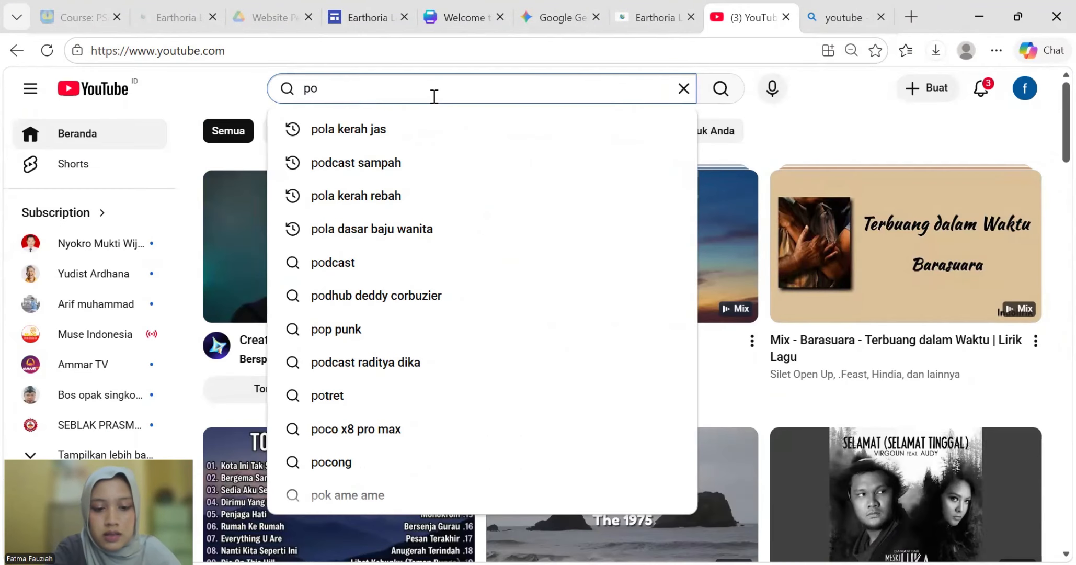
pyautogui.press('BackSpace')
pyautogui.write('r')
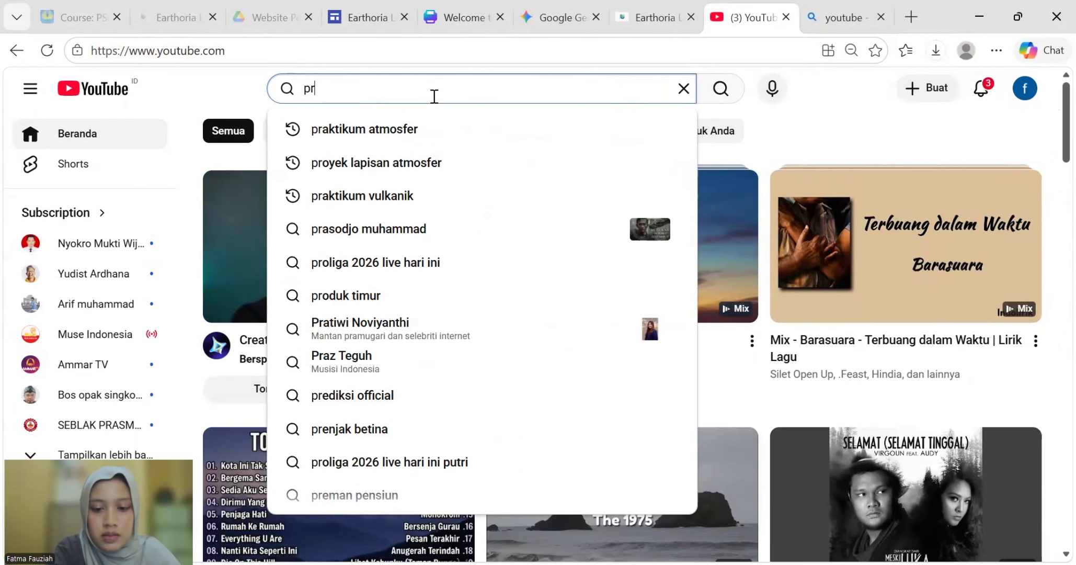
pyautogui.write('oye')
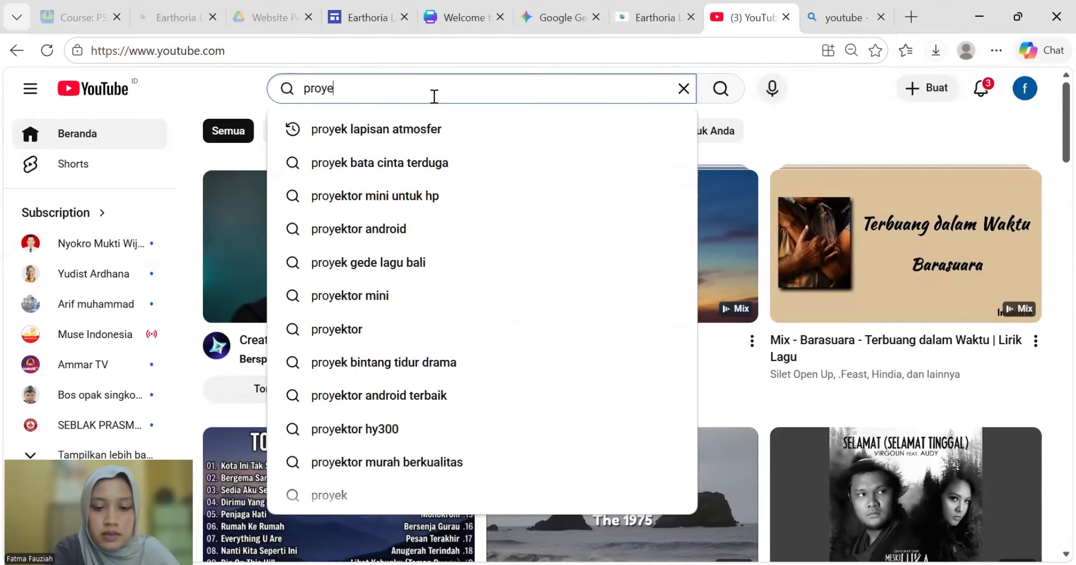
pyautogui.write('k membu')
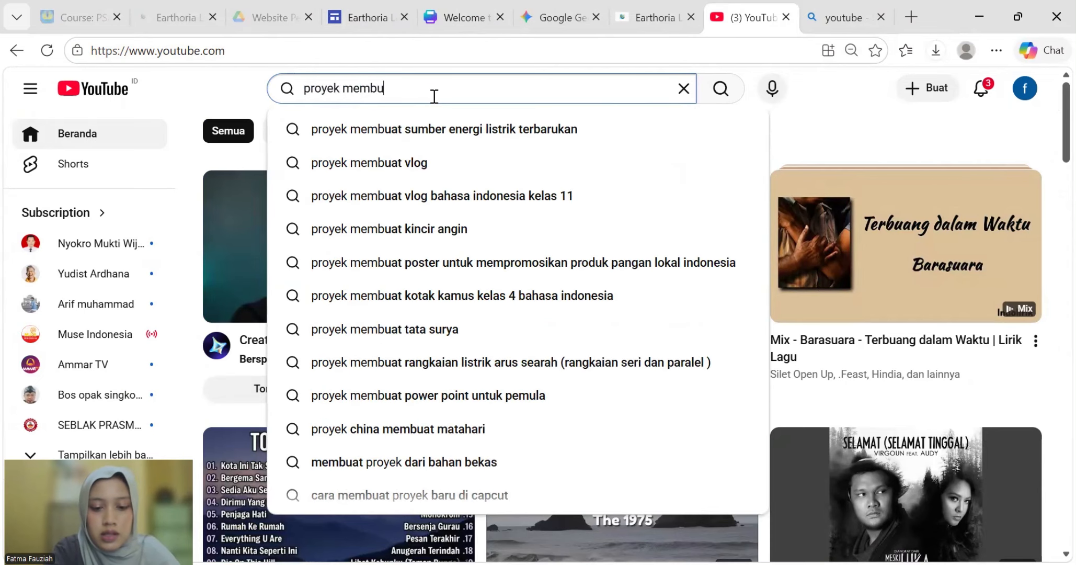
pyautogui.write('at la')
pyautogui.press('BackSpace')
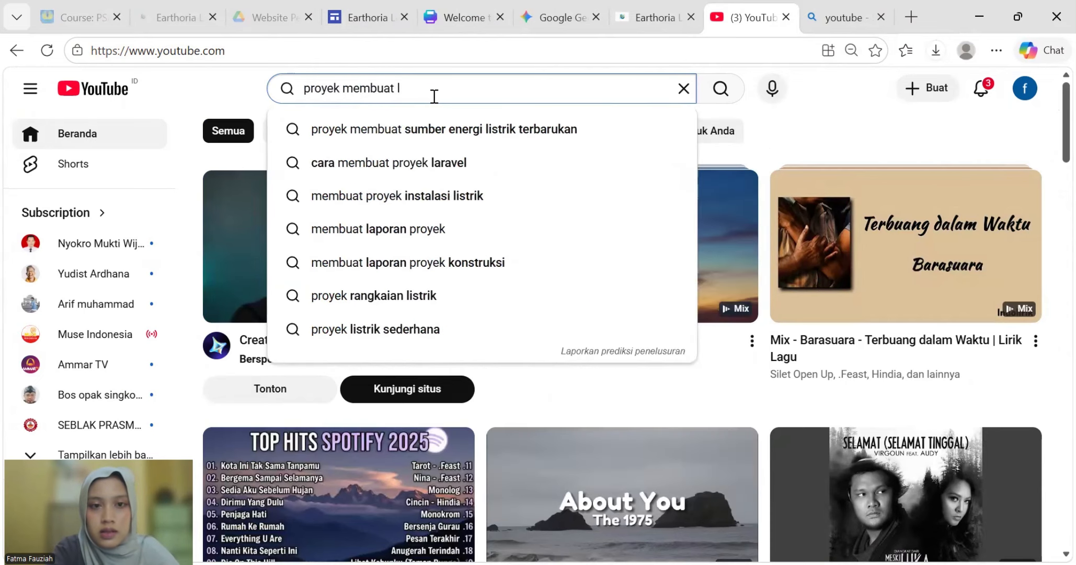
pyautogui.press('BackSpace')
pyautogui.write('kar')
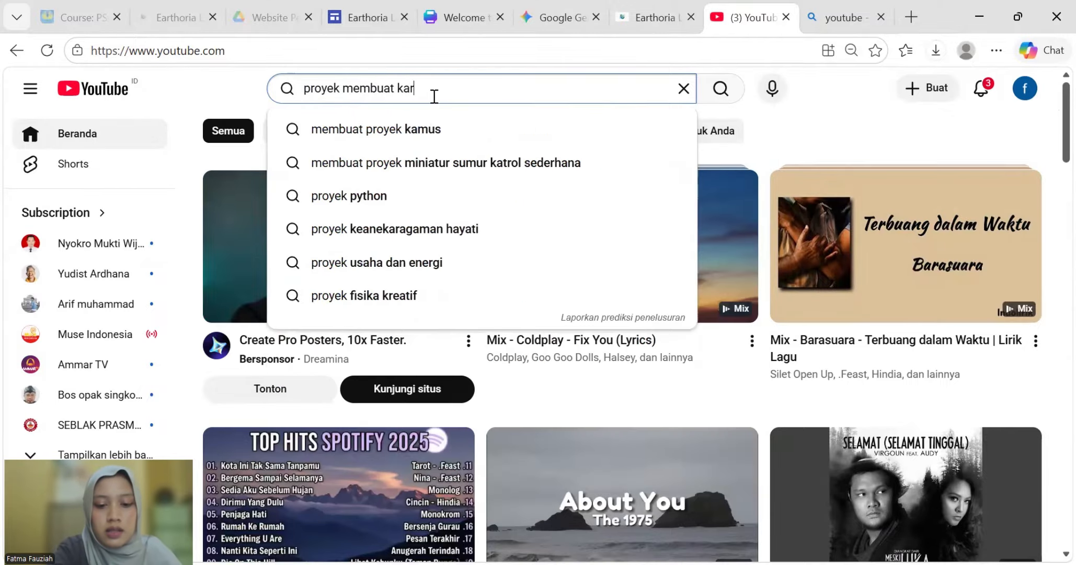
pyautogui.write('ya lapisan ')
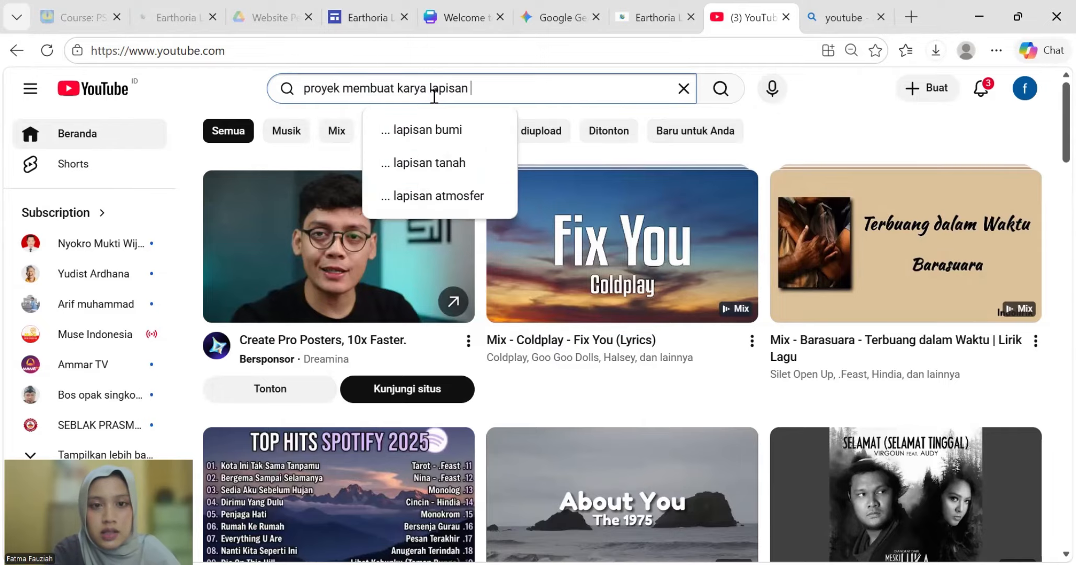
pyautogui.write('ta')
pyautogui.press('BackSpace')
pyautogui.press('BackSpace')
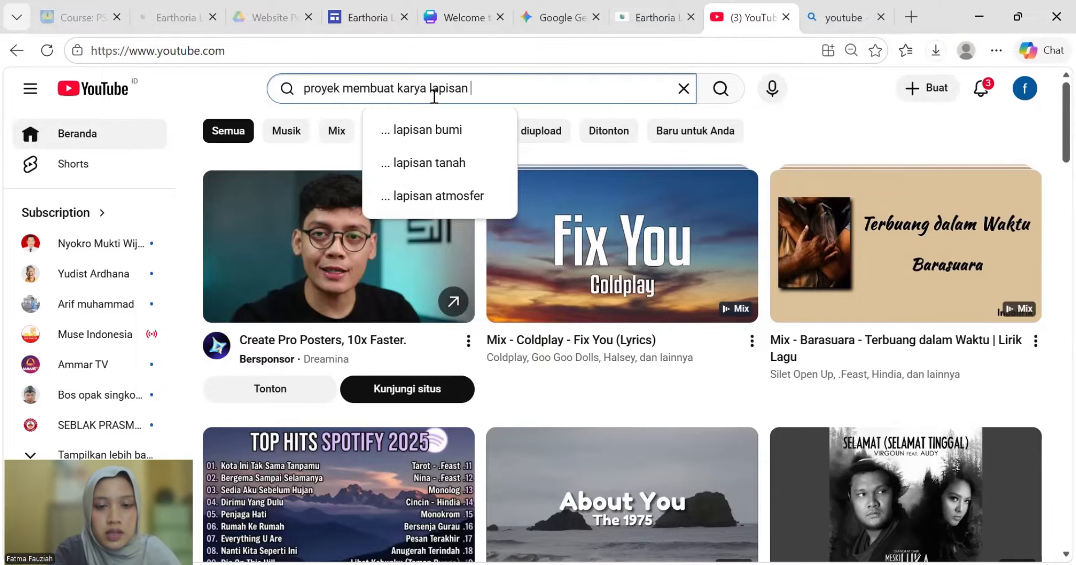
pyautogui.write('b')
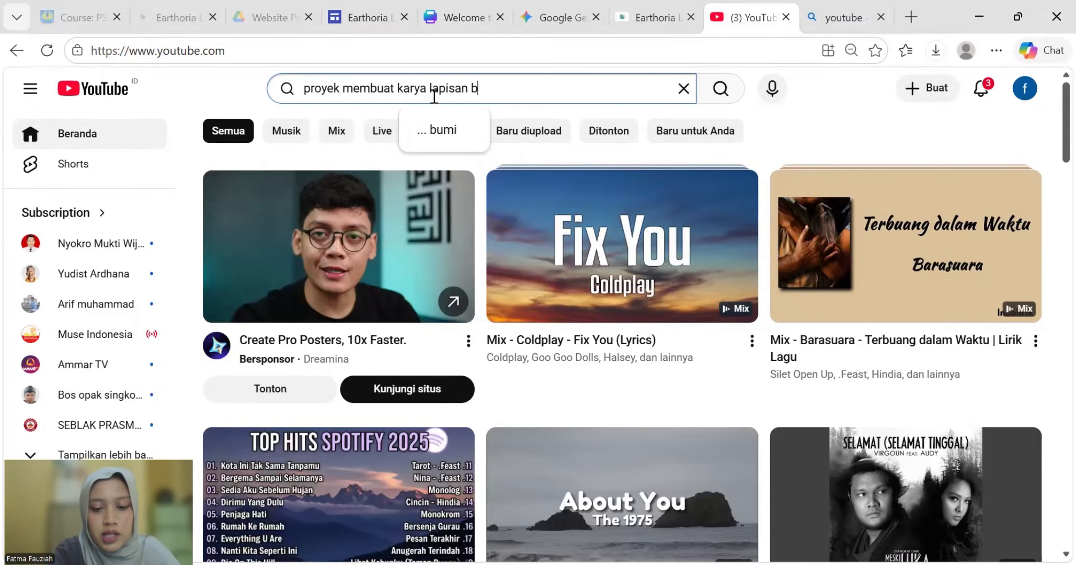
pyautogui.write('umi')
pyautogui.press('Return')
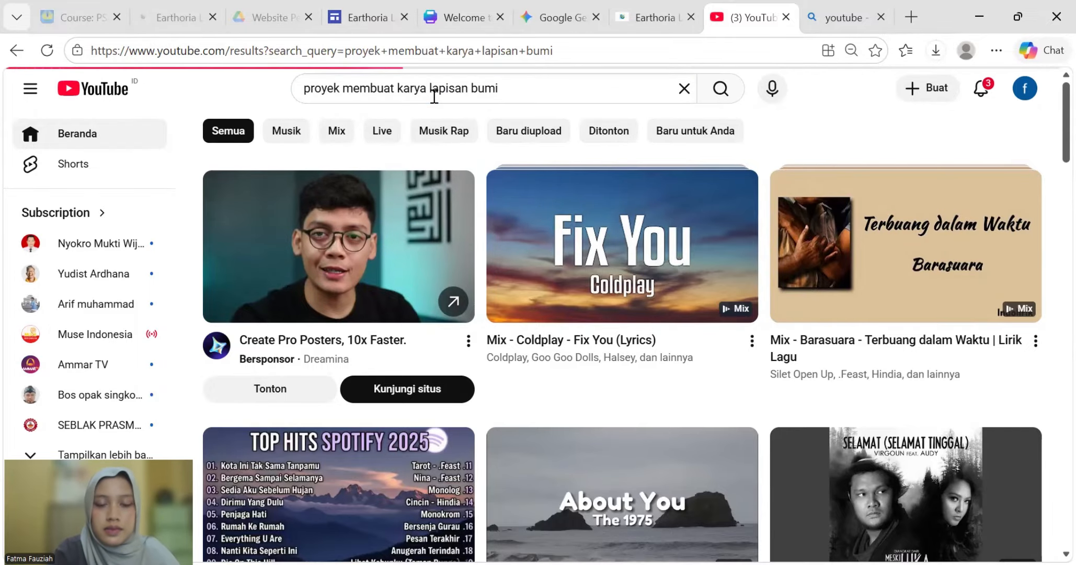
# - Browse the search results to find the Pop Up Book Atmosfer Bumi video
pyautogui.scroll(-6, 376, 372)
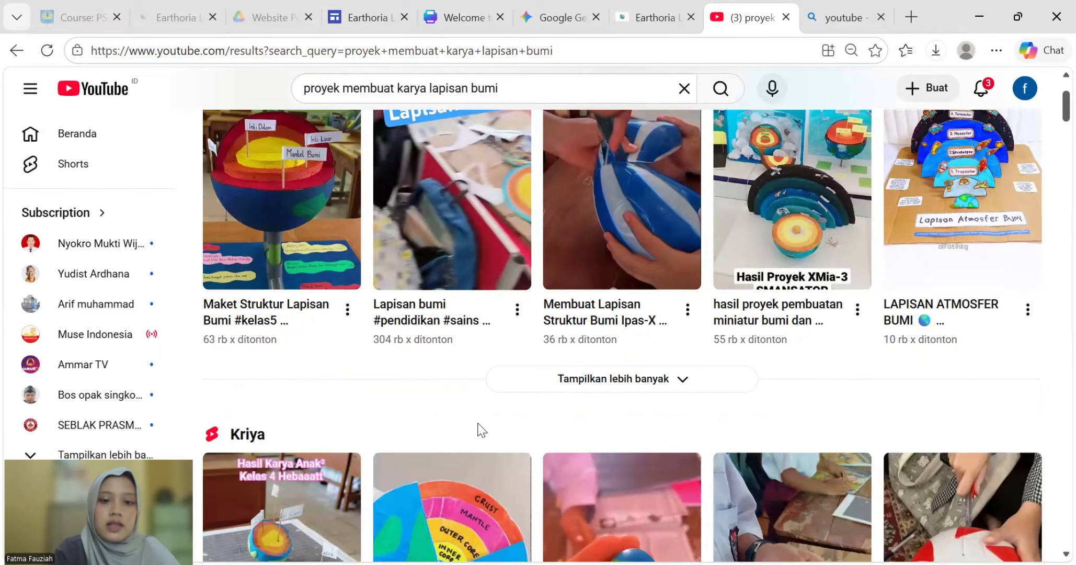
pyautogui.scroll(-10, 537, 460)
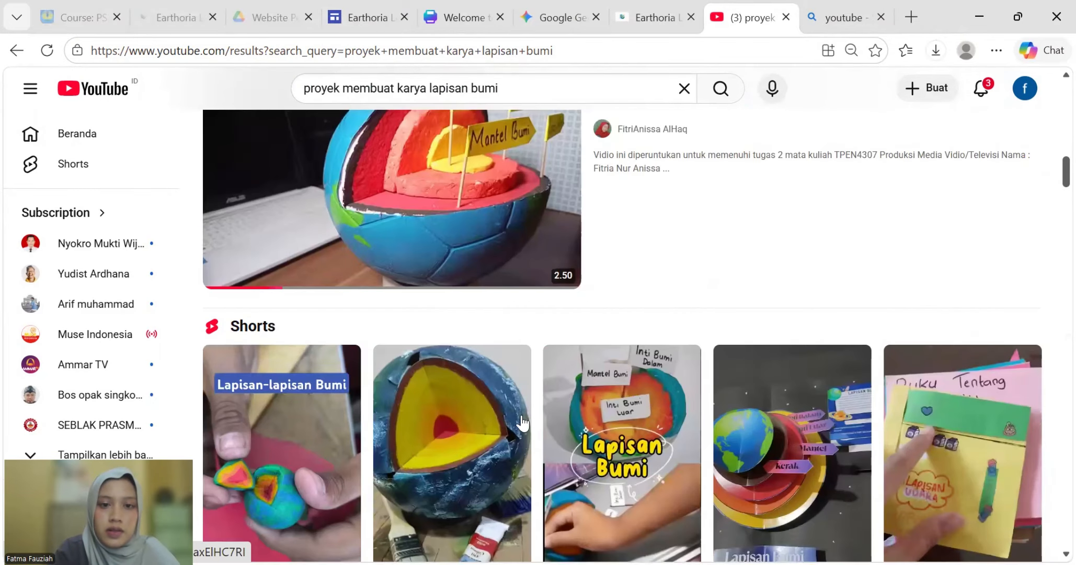
pyautogui.scroll(-14, 522, 422)
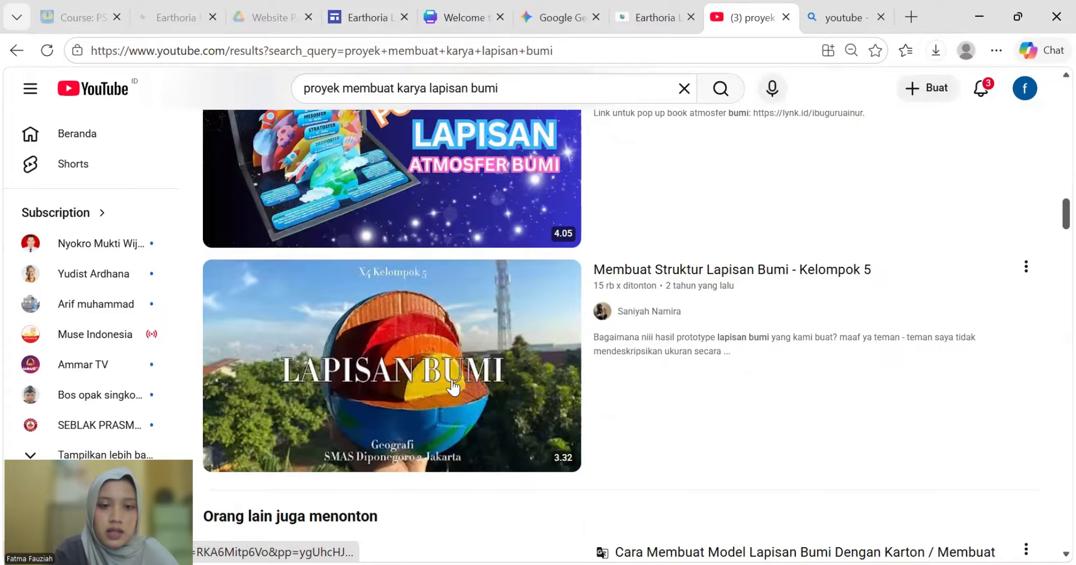
pyautogui.scroll(-7, 453, 387)
pyautogui.scroll(-5, 531, 334)
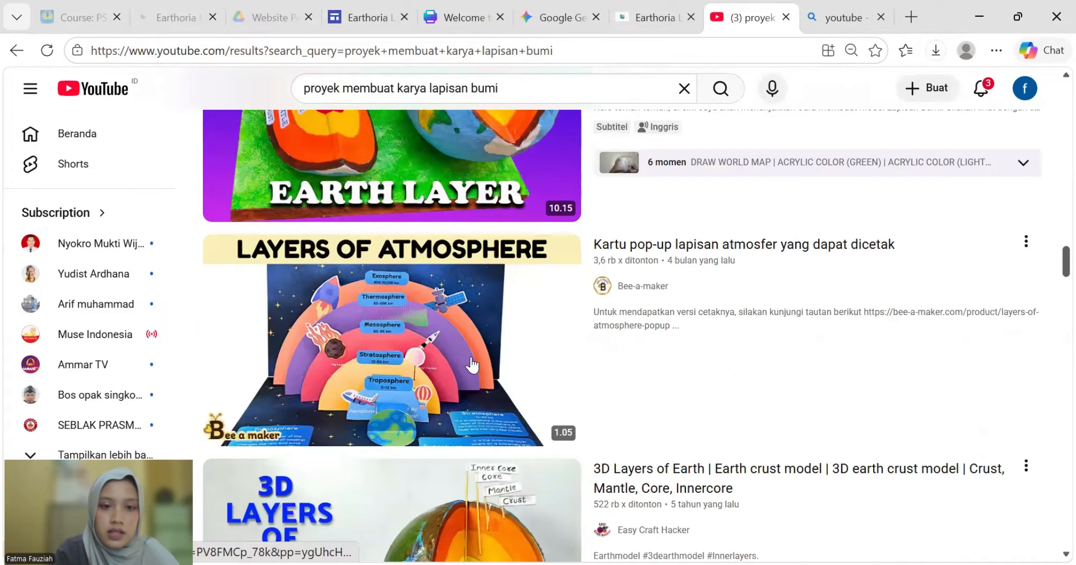
pyautogui.scroll(1, 719, 308)
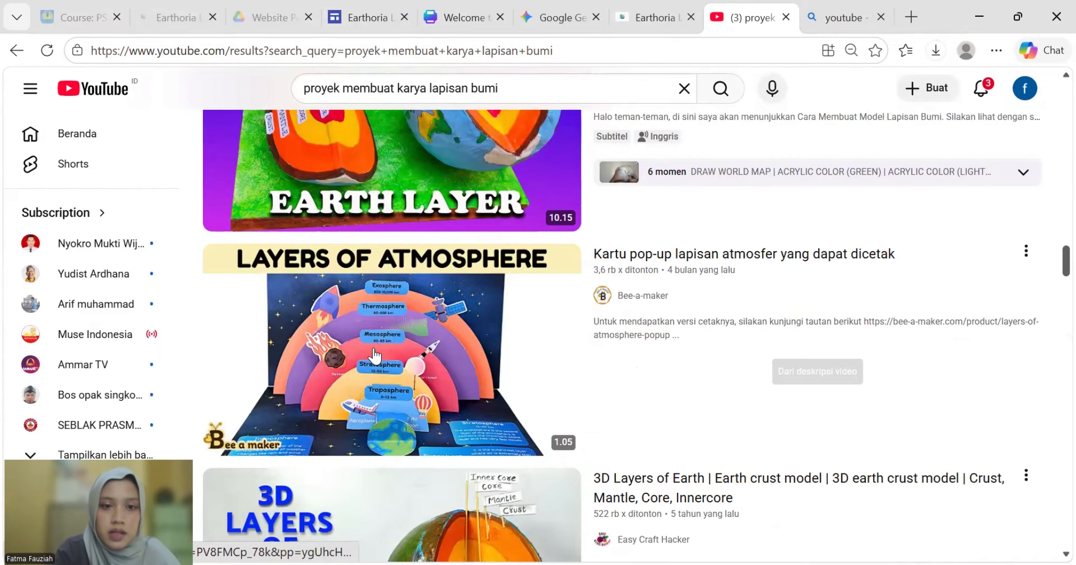
pyautogui.scroll(3, 369, 313)
pyautogui.scroll(7, 369, 309)
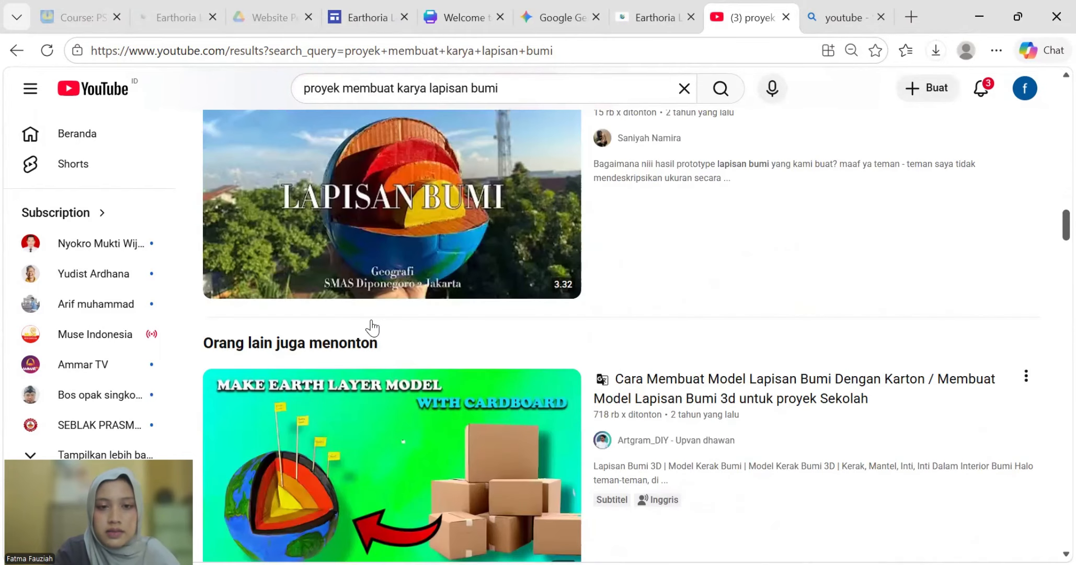
pyautogui.scroll(4, 373, 328)
pyautogui.scroll(1, 479, 283)
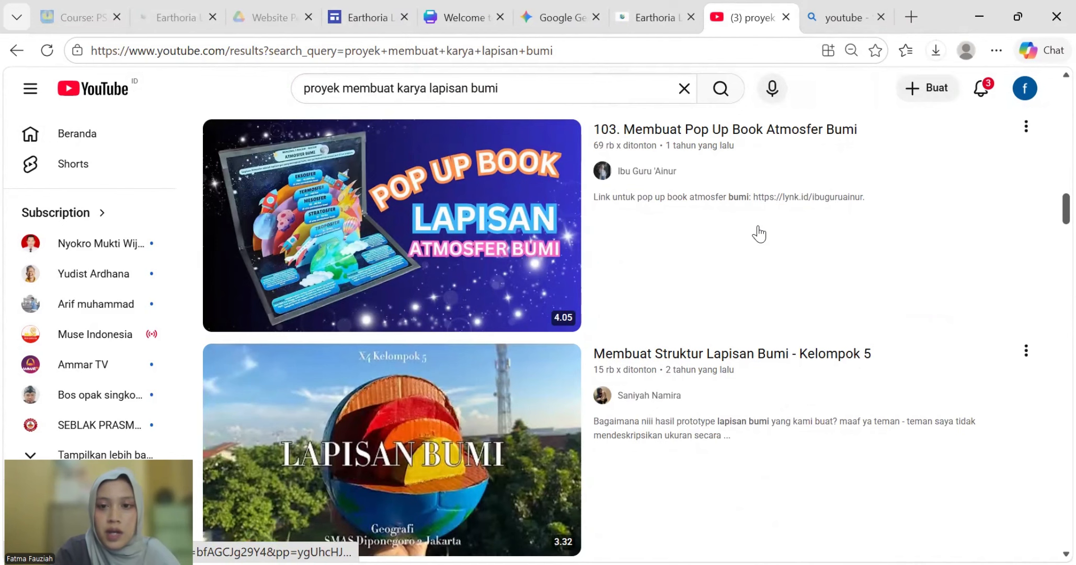
pyautogui.scroll(2, 759, 233)
pyautogui.moveTo(437, 344)
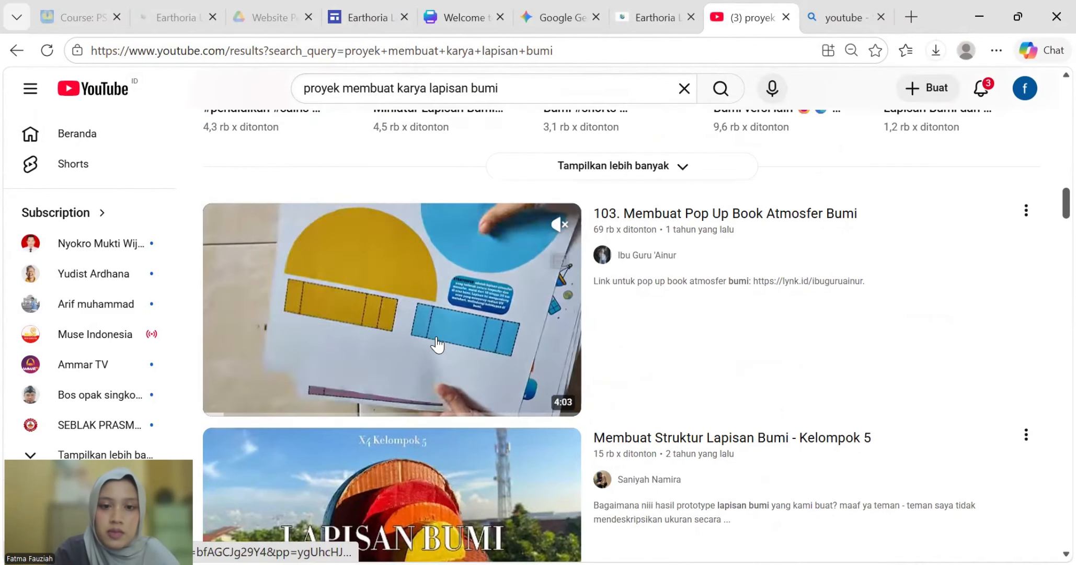
# - Copy the Pop Up Book video's share link and switch back to Earthoria Learn
pyautogui.click(1026, 210)
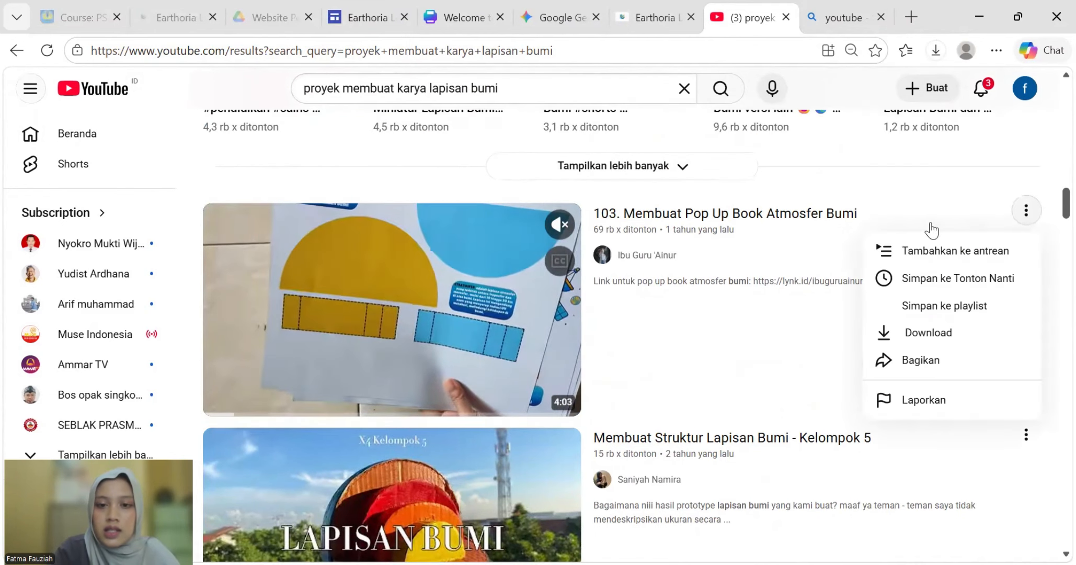
pyautogui.click(913, 360)
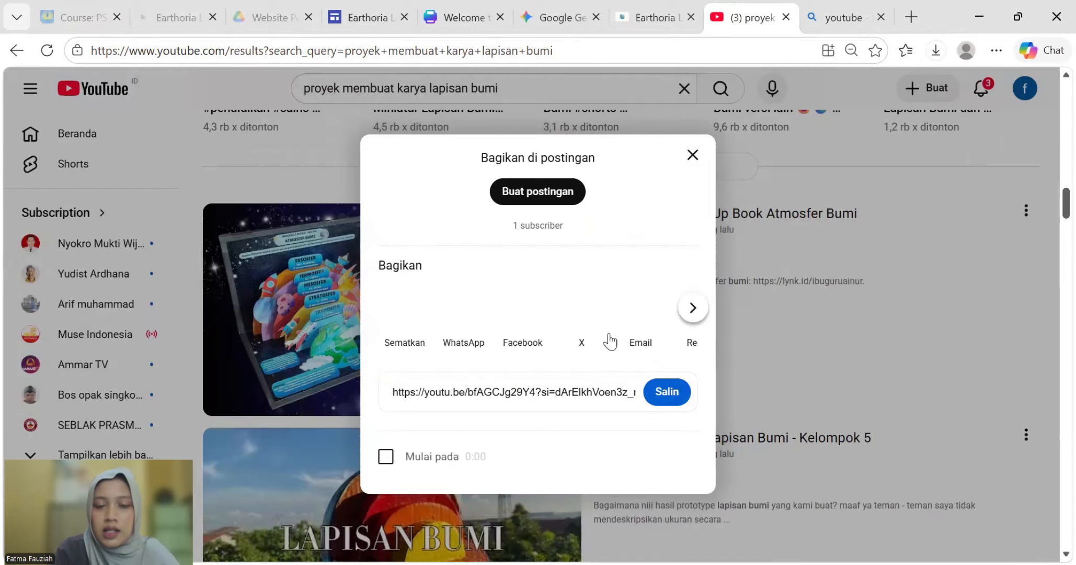
pyautogui.click(466, 406)
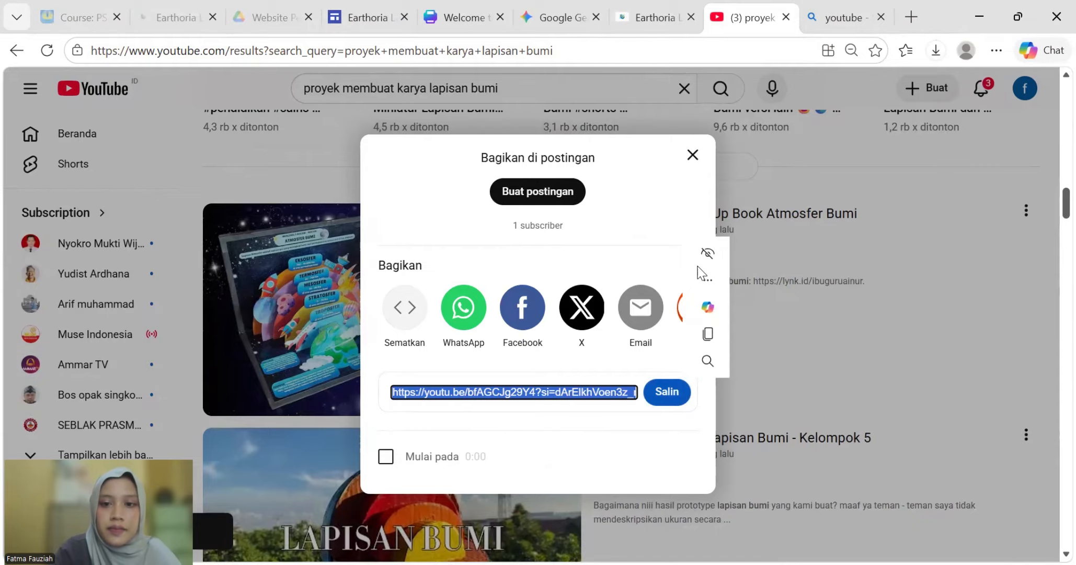
pyautogui.click(722, 334)
pyautogui.click(685, 161)
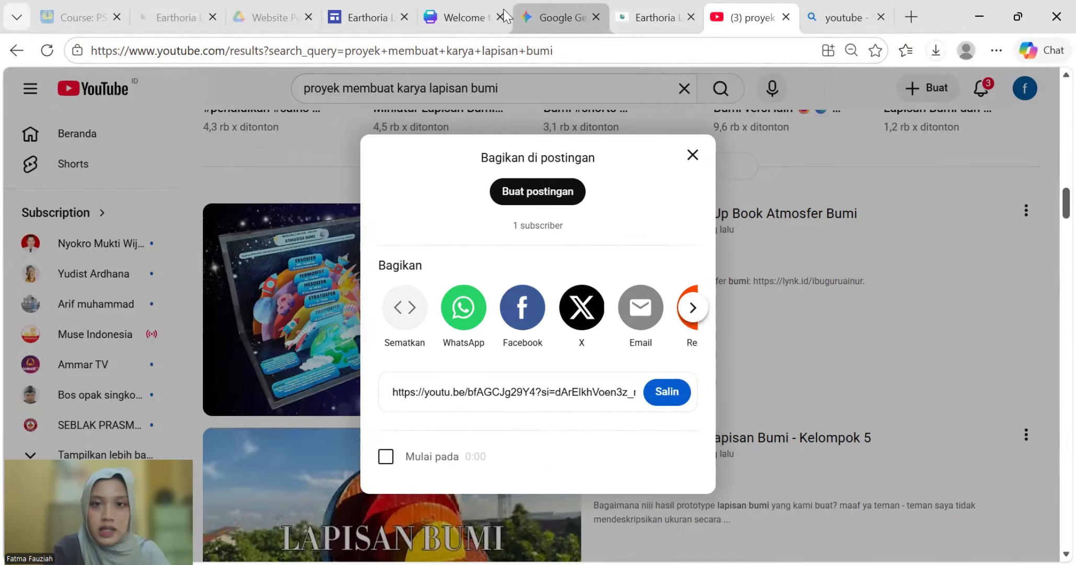
pyautogui.click(663, 8)
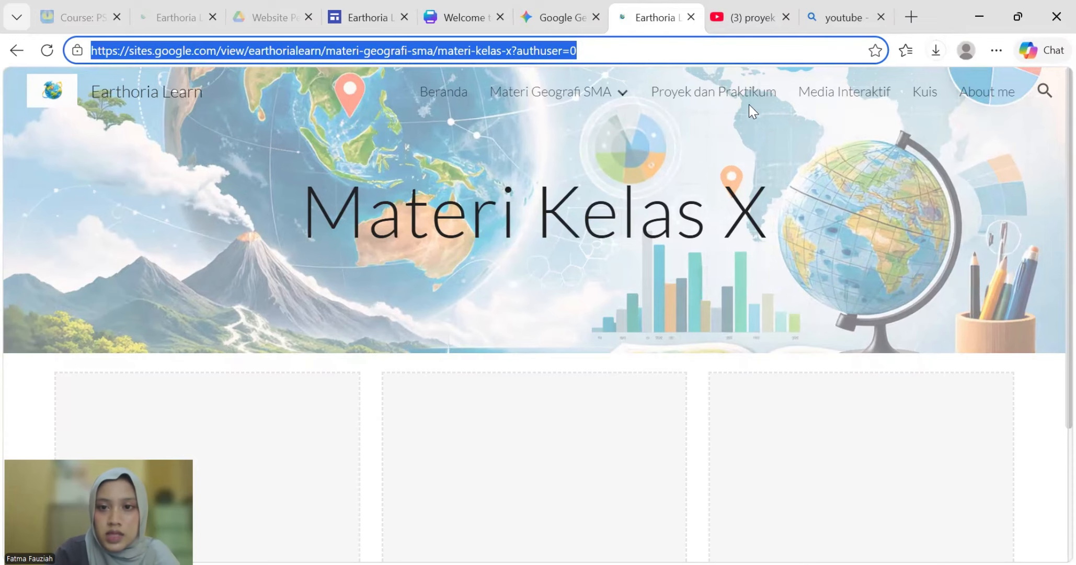
# - Embed the Pop Up Book Atmosfer Bumi video from its pasted YouTube link in the media slot
pyautogui.click(750, 104)
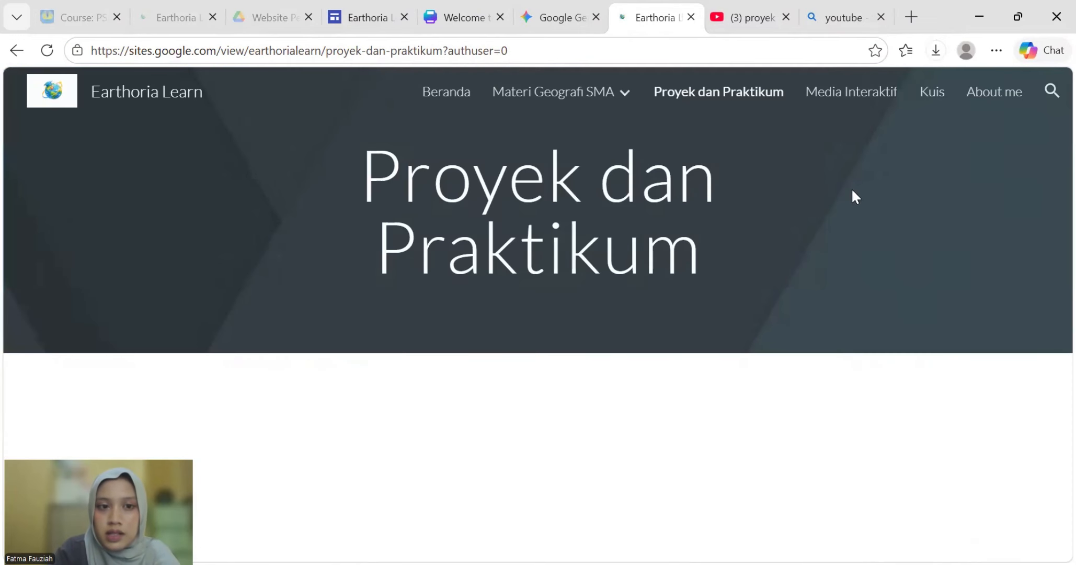
pyautogui.click(369, 17)
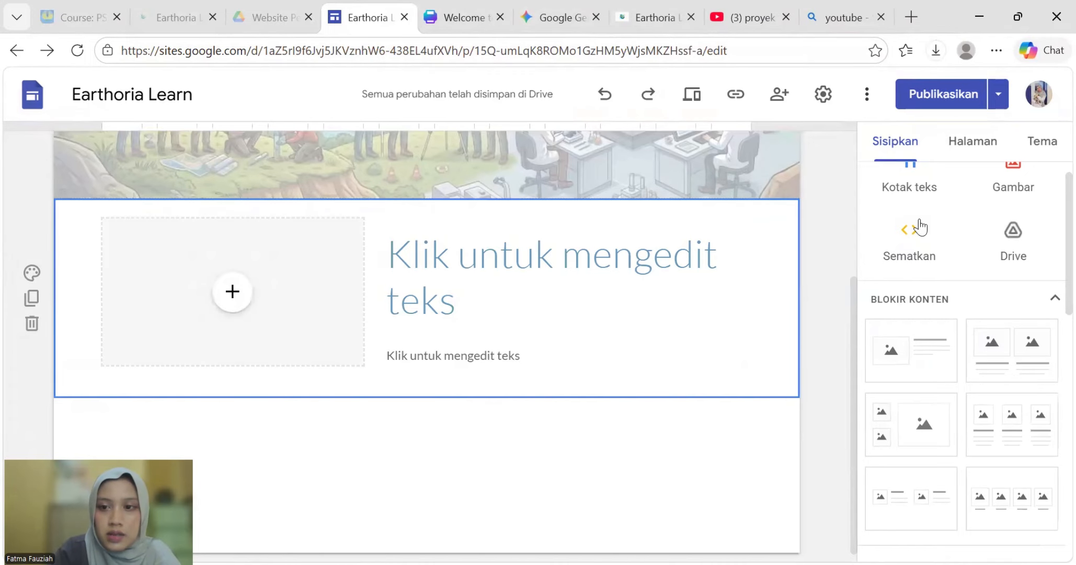
pyautogui.scroll(5, 655, 264)
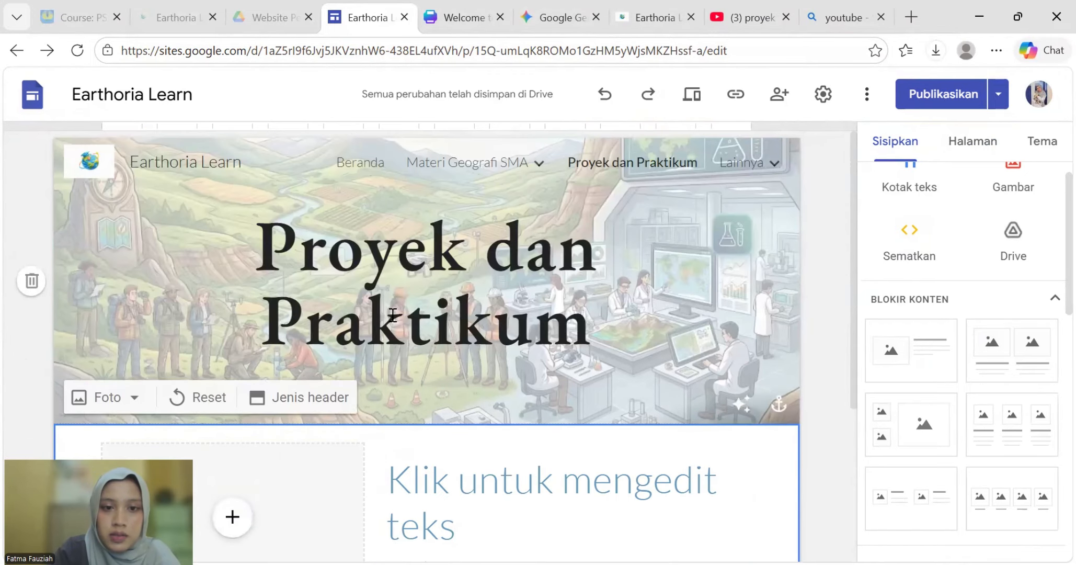
pyautogui.scroll(-5, 393, 314)
pyautogui.click(233, 280)
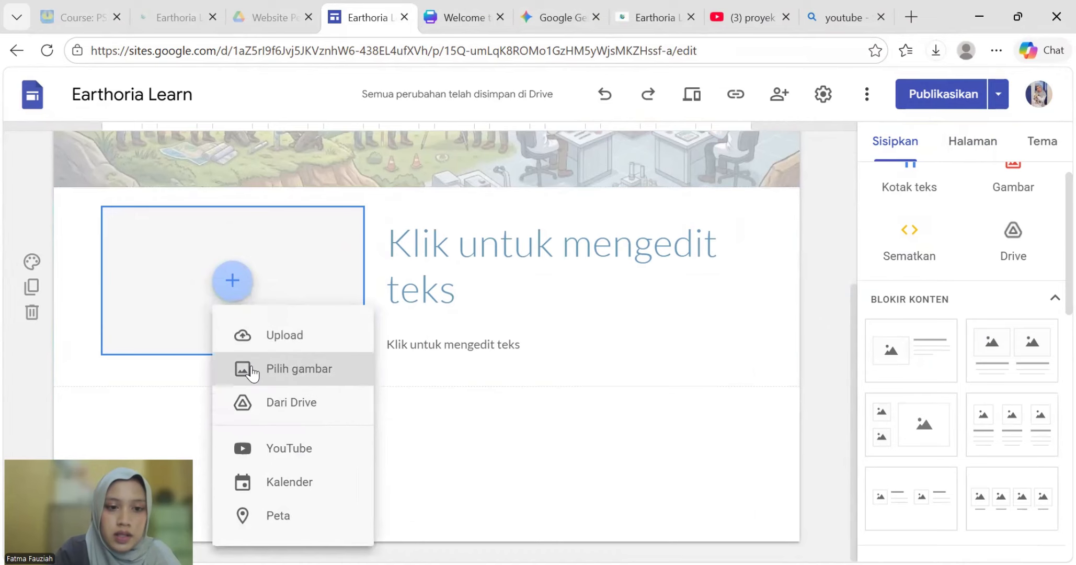
pyautogui.click(262, 455)
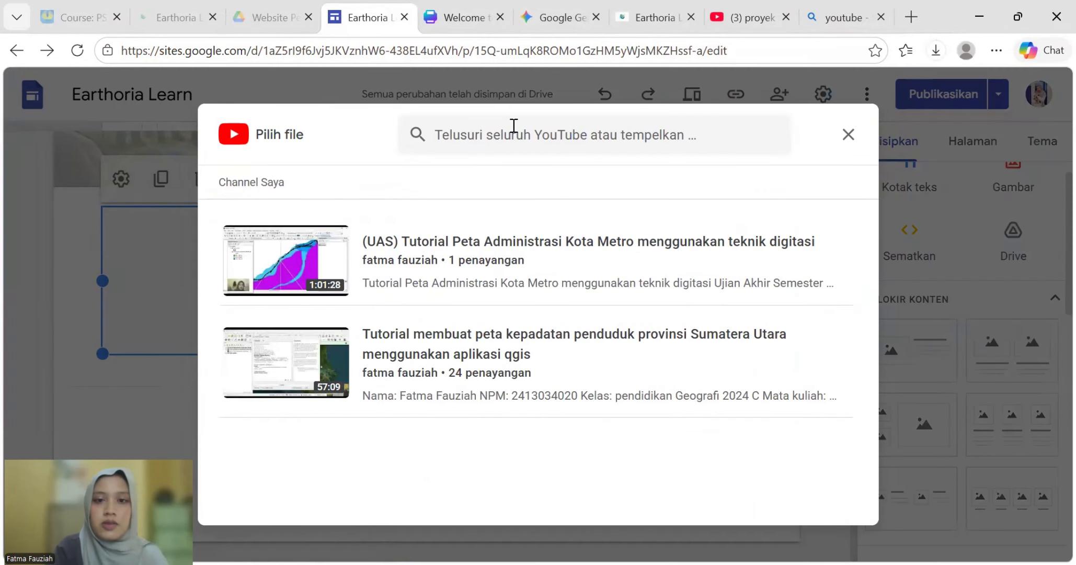
pyautogui.write('https://youtu.be/bfAGCJg29Y4?si=dArElkhVoen3z_mn')
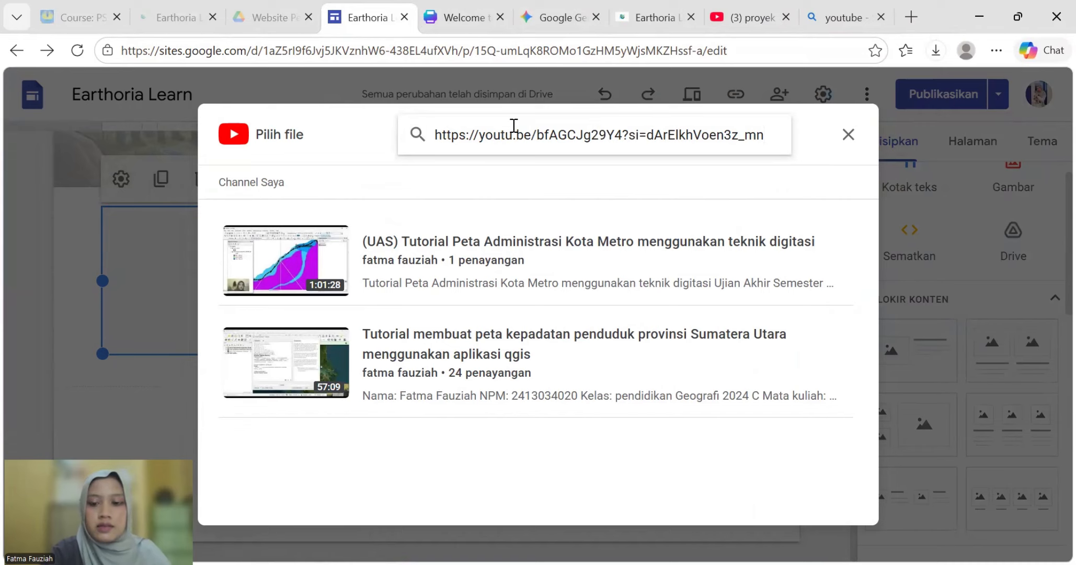
pyautogui.press('Return')
pyautogui.click(455, 275)
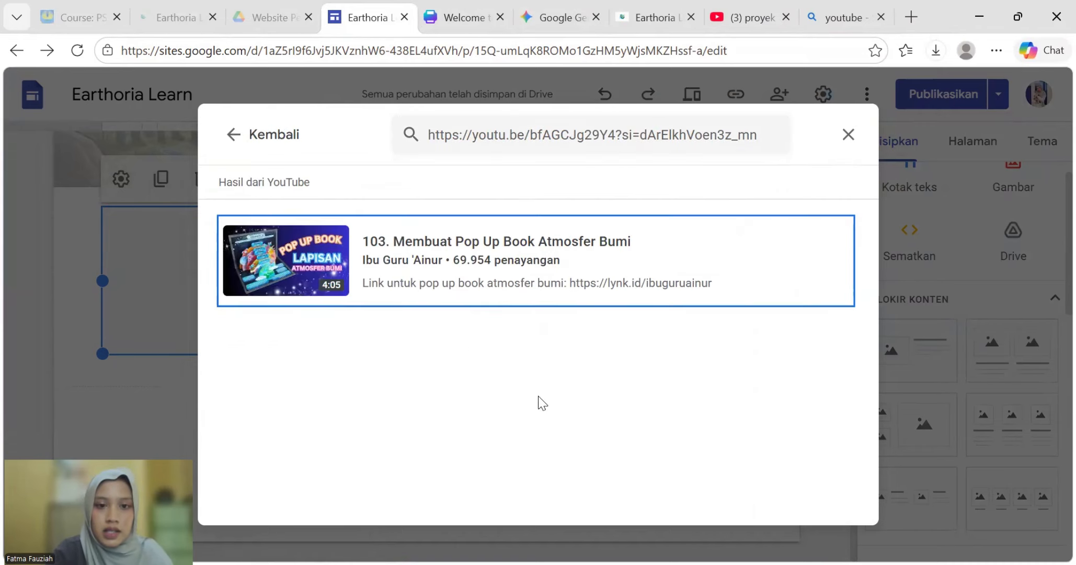
pyautogui.click(797, 500)
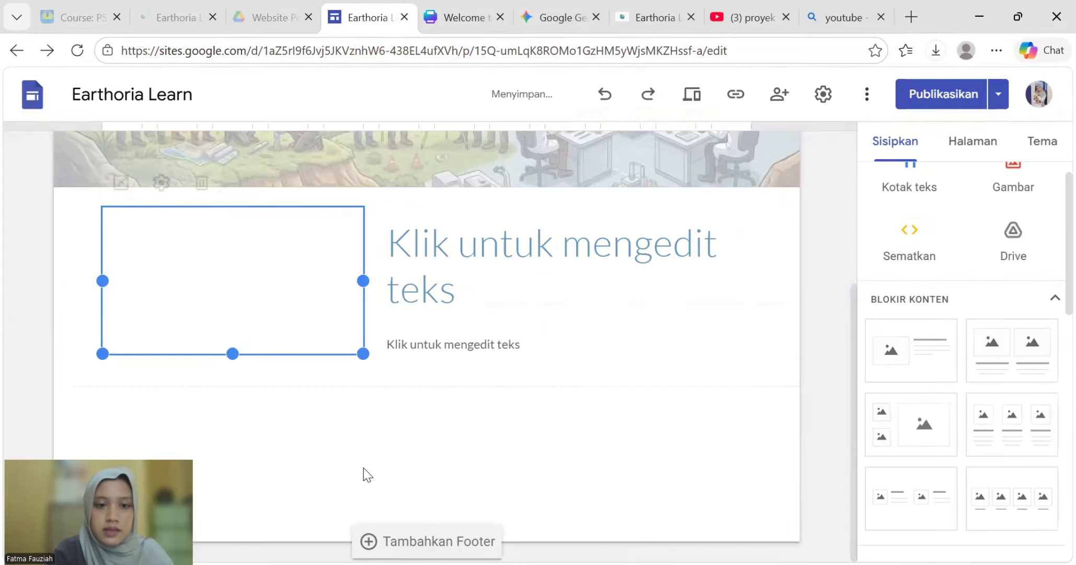
# - Type the heading 'Proyek Membuat Pop Up Book Lapisan Bumi' beside the video
pyautogui.click(461, 298)
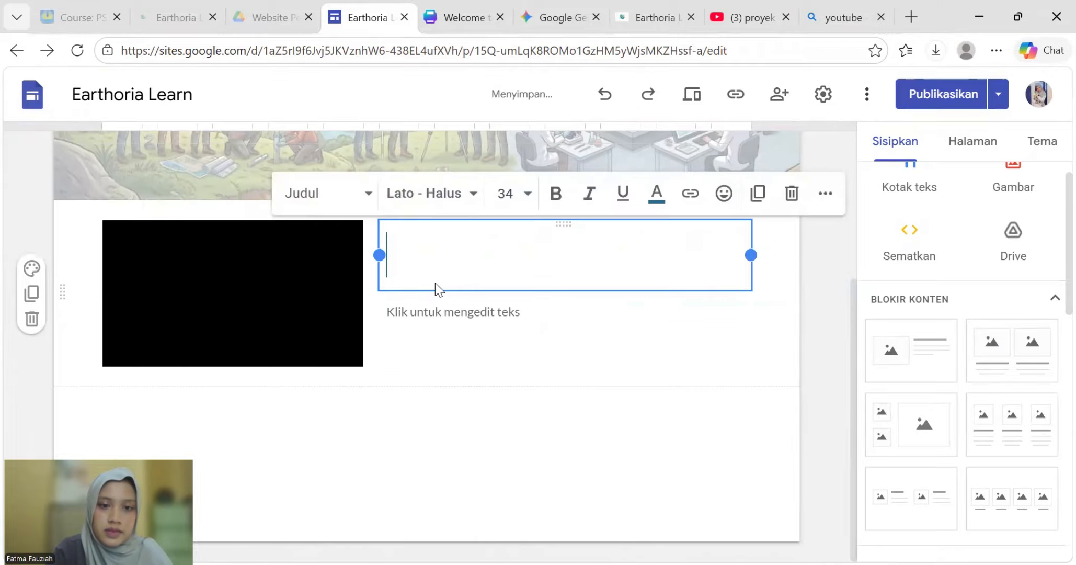
pyautogui.write('Proyek')
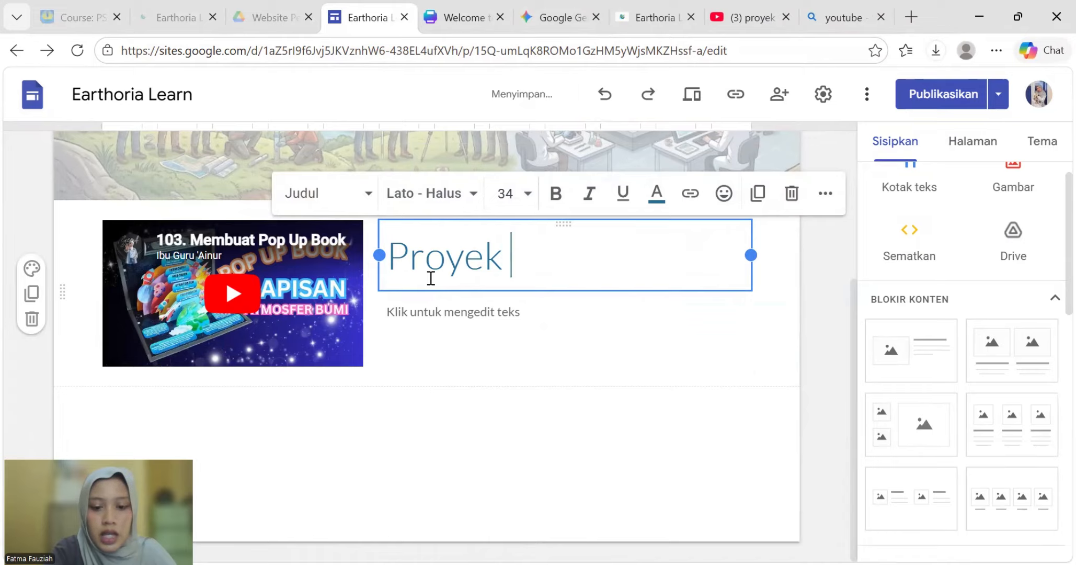
pyautogui.write(' Memb')
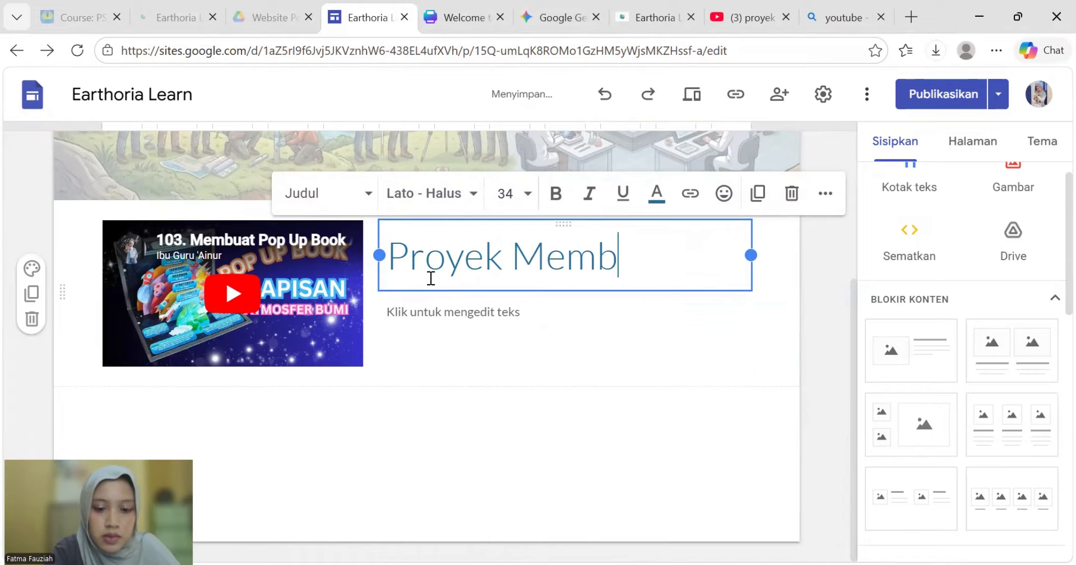
pyautogui.write('uat Pop')
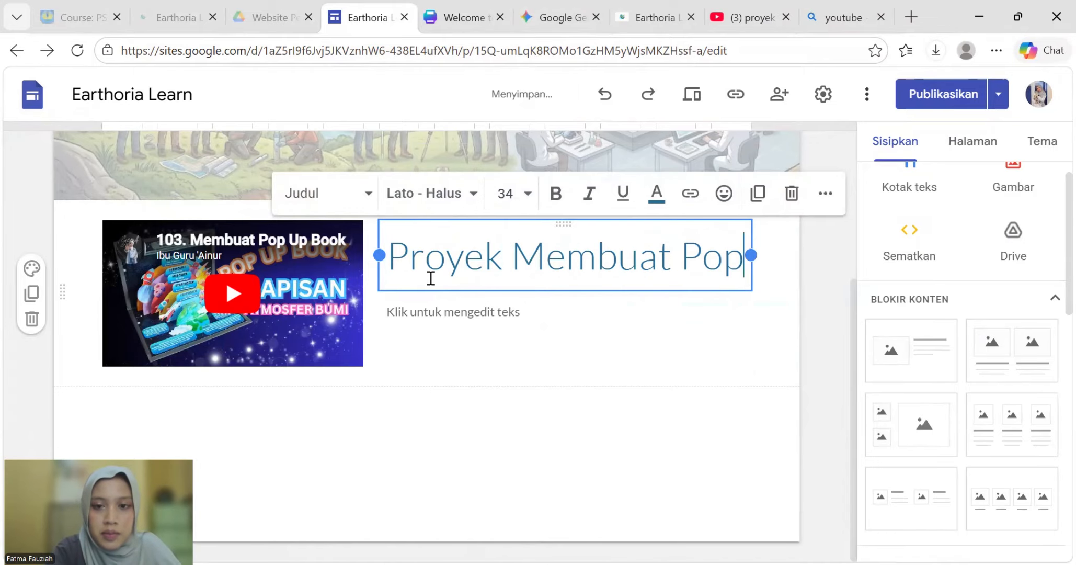
pyautogui.write(' Up Boon')
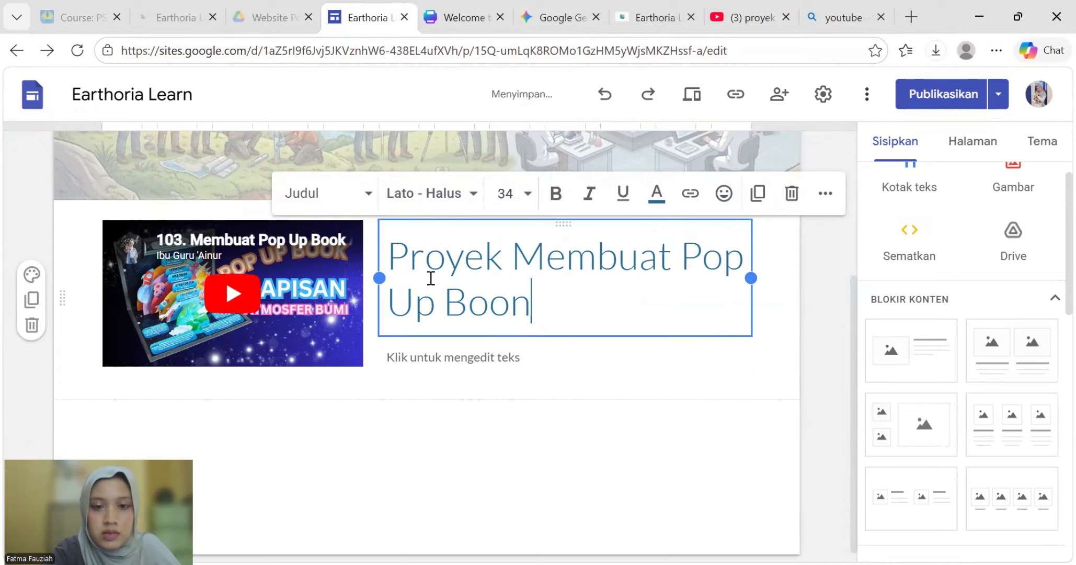
pyautogui.press('BackSpace')
pyautogui.write('k')
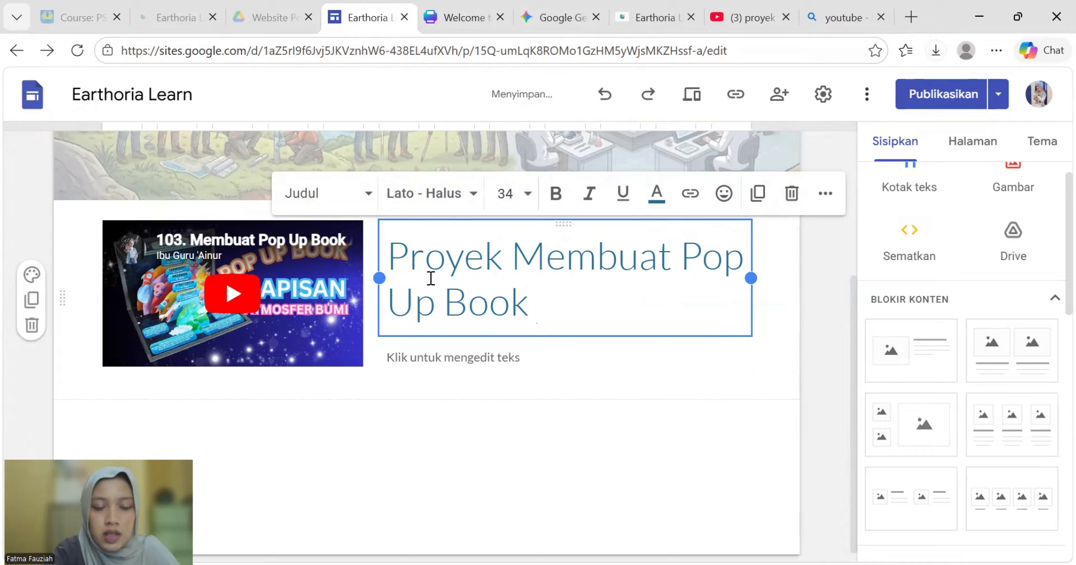
pyautogui.write(' Lapi')
pyautogui.write('san ')
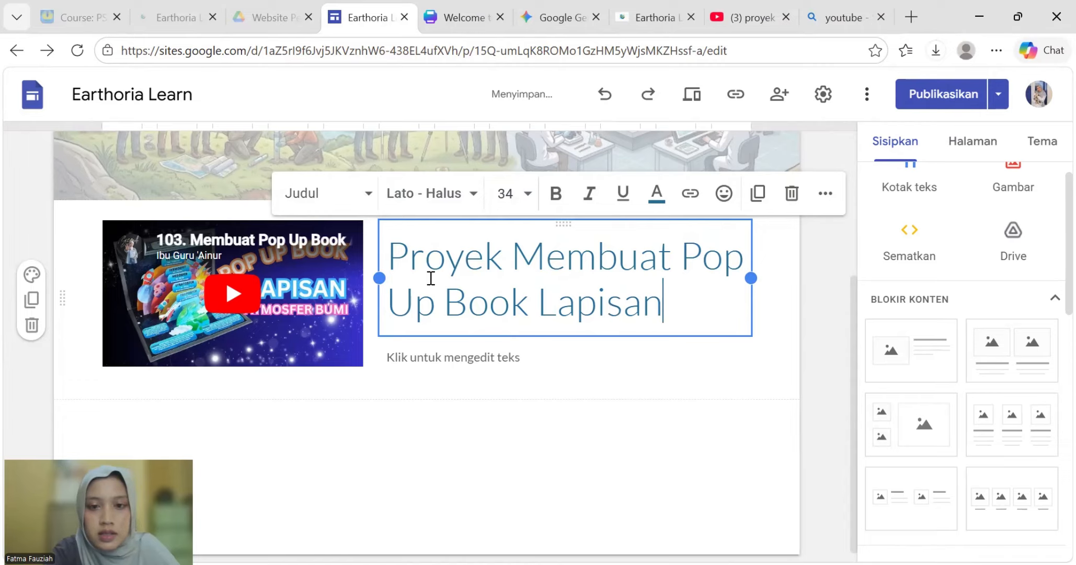
pyautogui.write('Bumi')
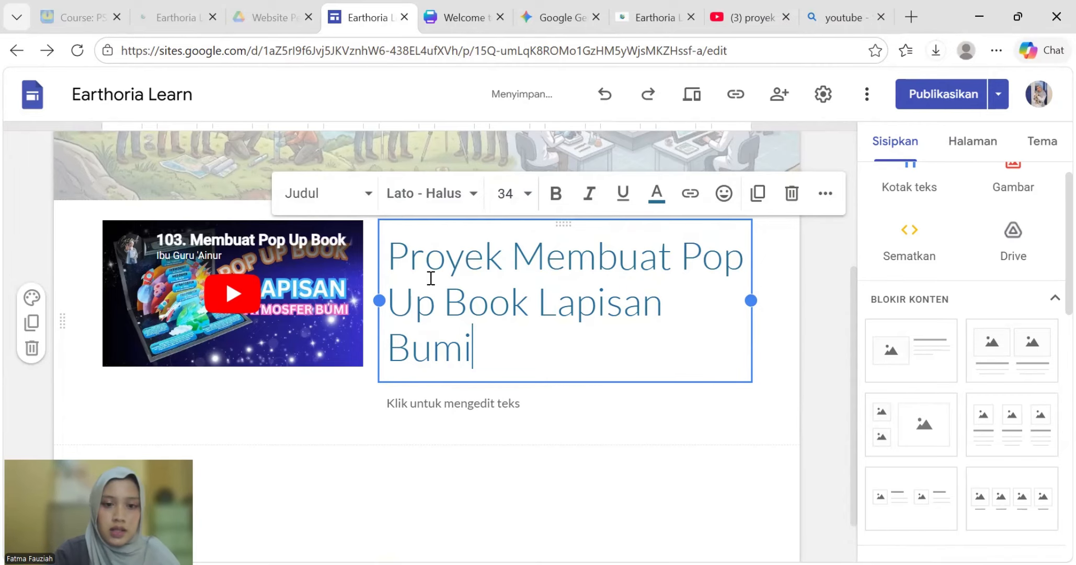
pyautogui.click(397, 458)
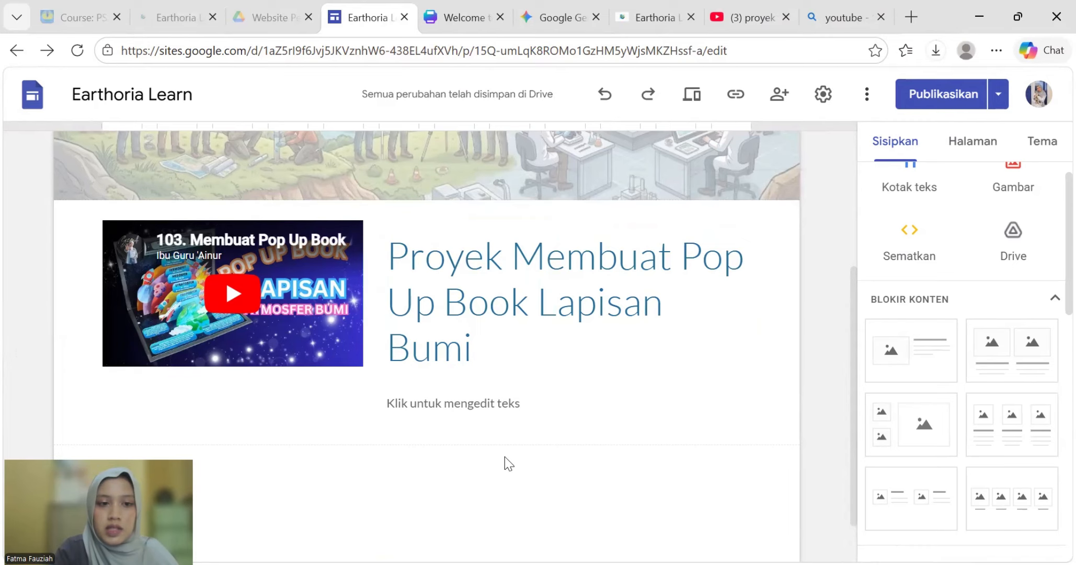
# - Scroll back up and bring up the list of remaining site pages
pyautogui.scroll(3, 634, 396)
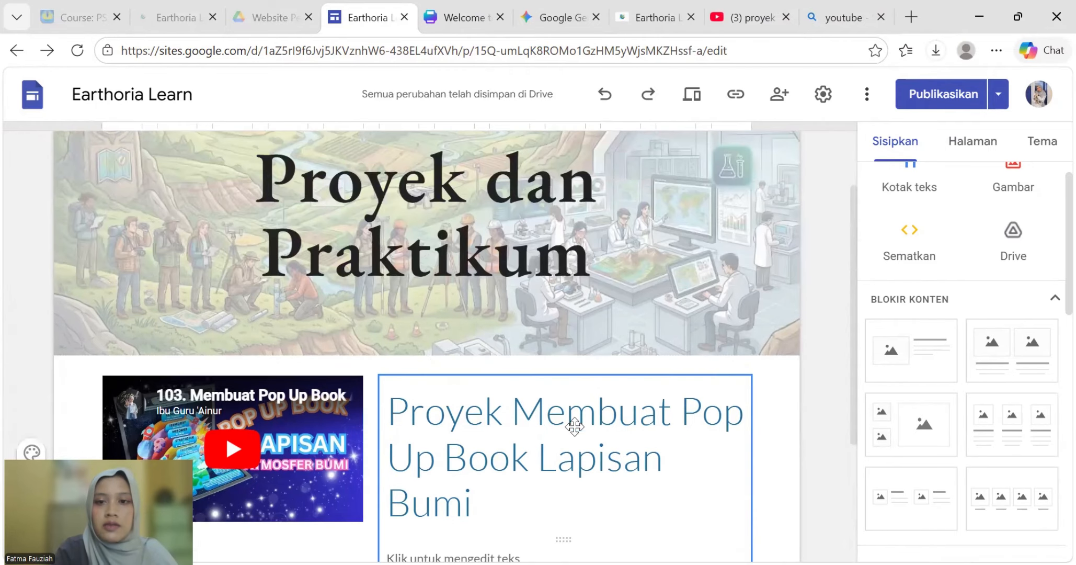
pyautogui.scroll(1, 546, 274)
pyautogui.scroll(-5, 549, 276)
pyautogui.scroll(4, 552, 279)
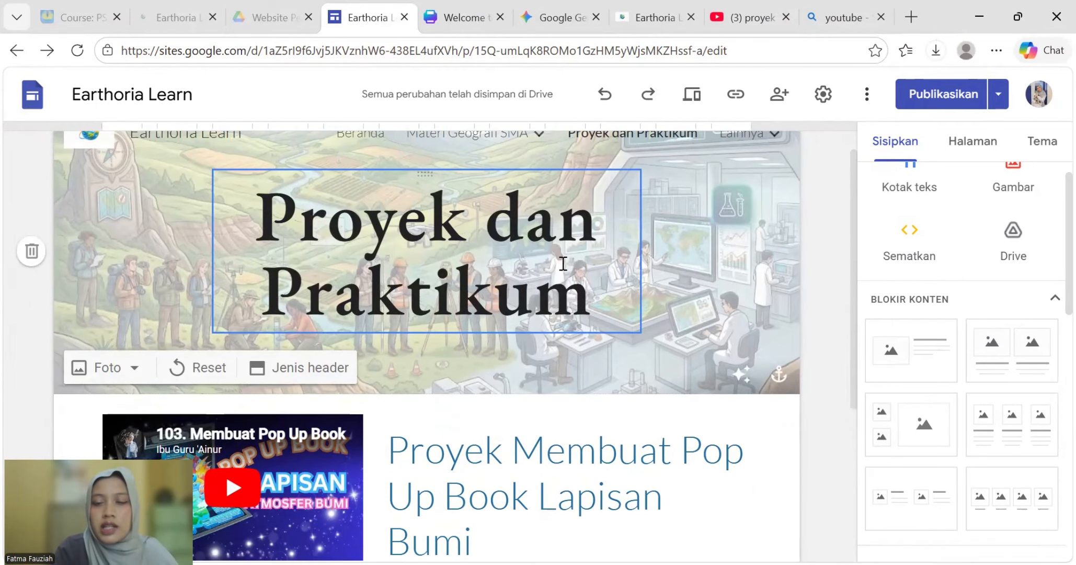
pyautogui.scroll(1, 614, 319)
pyautogui.scroll(1, 614, 319)
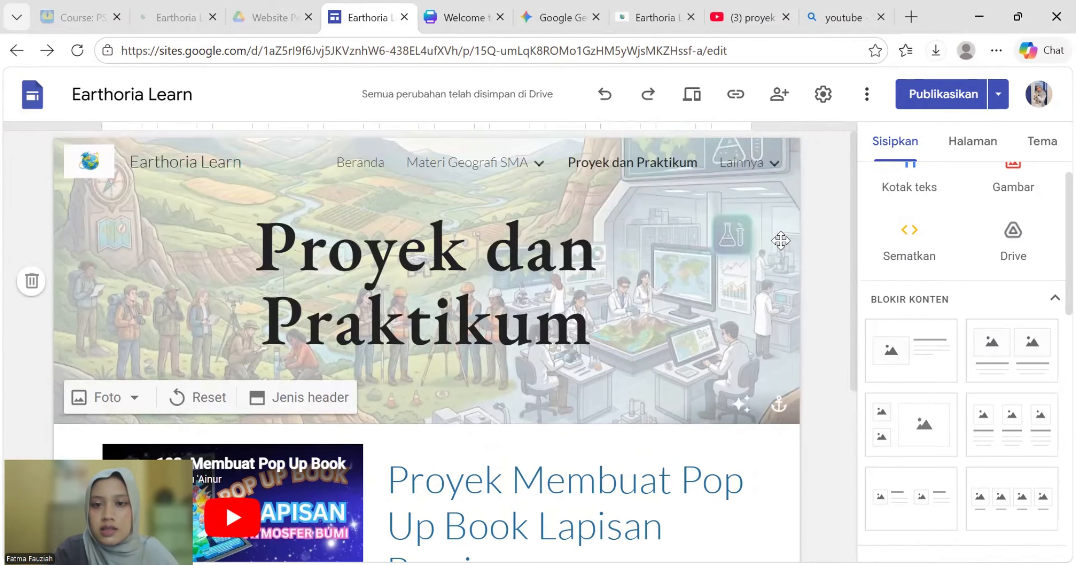
pyautogui.click(738, 171)
# - Open Media Interaktif and set its title in EB Garamond Semi Tebal
pyautogui.click(709, 204)
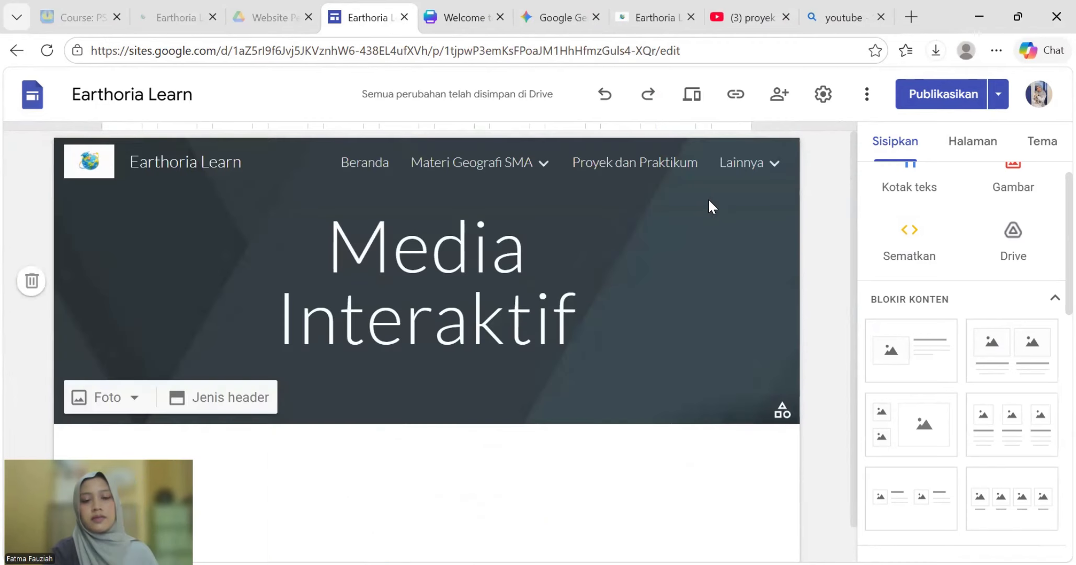
pyautogui.click(549, 299)
pyautogui.moveTo(612, 331); pyautogui.dragTo(364, 260)
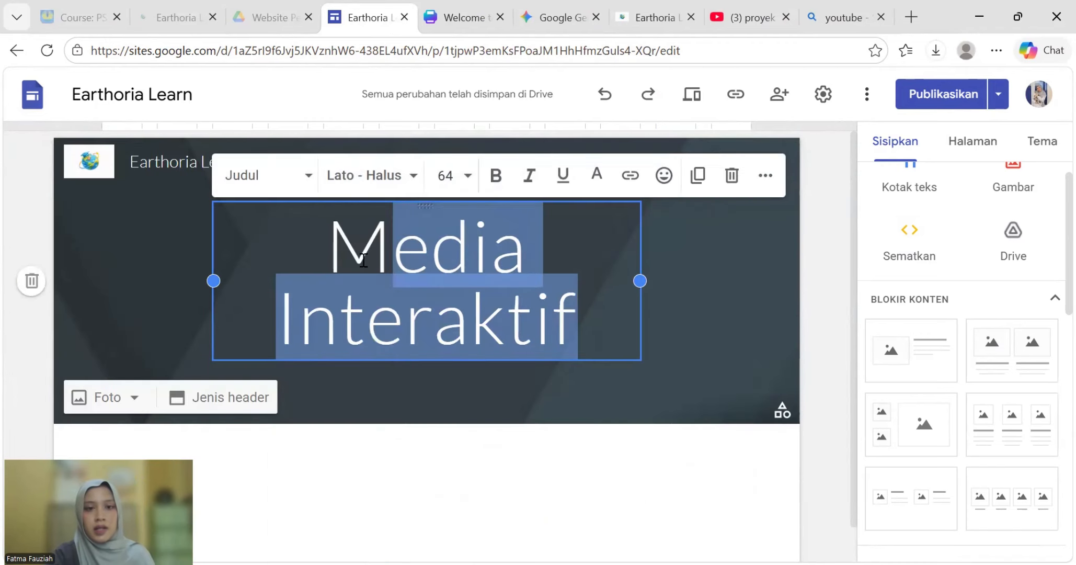
pyautogui.moveTo(589, 319); pyautogui.dragTo(281, 233)
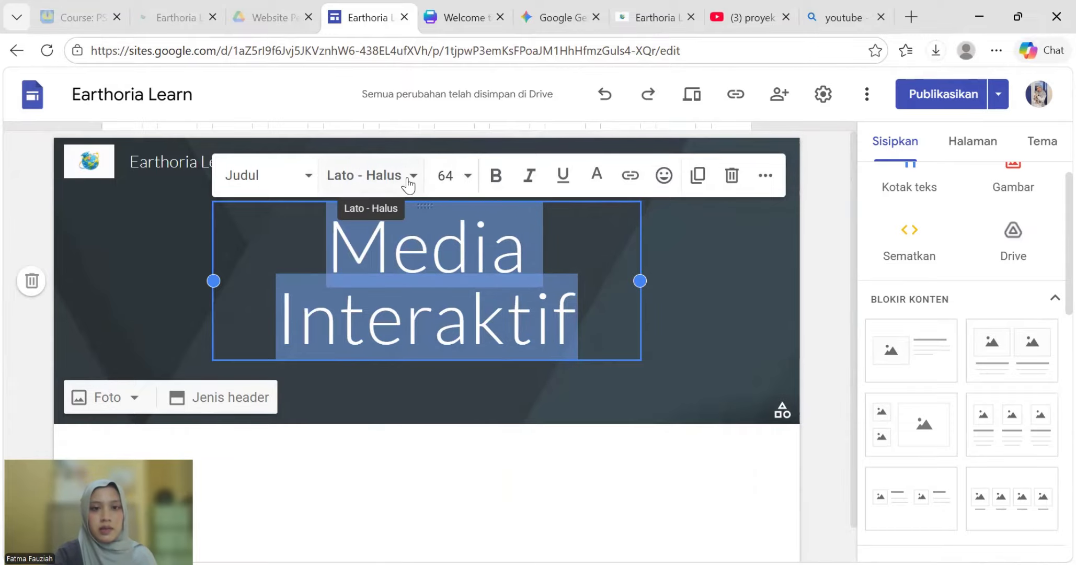
pyautogui.click(403, 178)
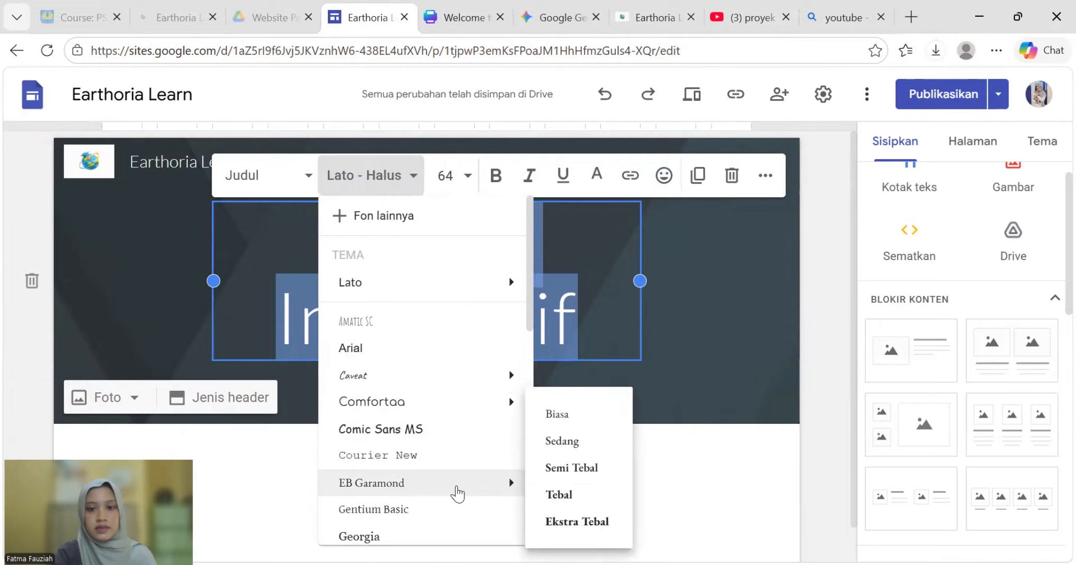
pyautogui.click(572, 465)
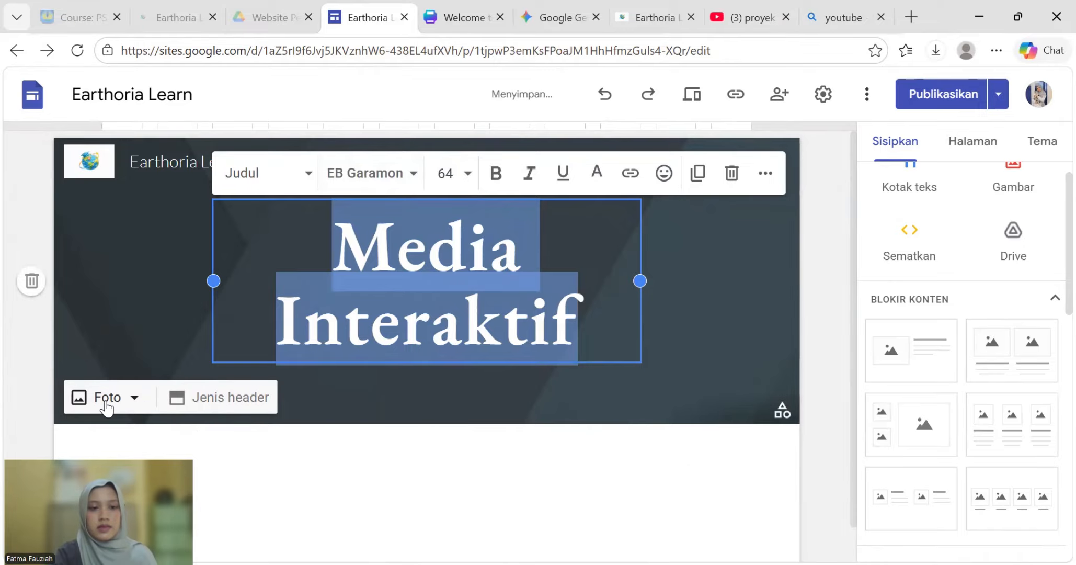
# - Upload gambar media as the header photo and add an image-and-text block below
pyautogui.click(108, 405)
pyautogui.click(121, 447)
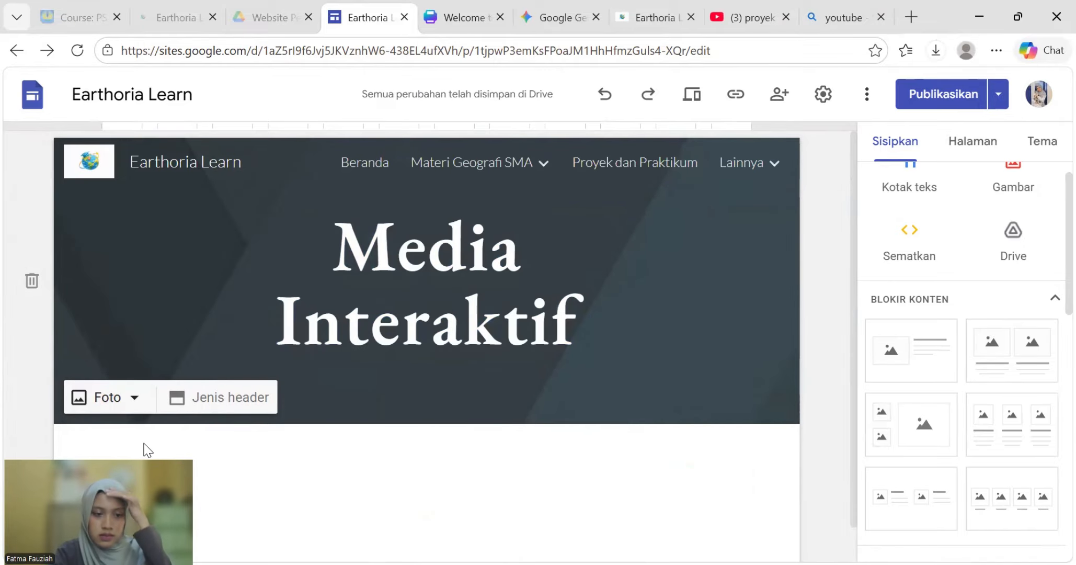
pyautogui.scroll(-1, 505, 231)
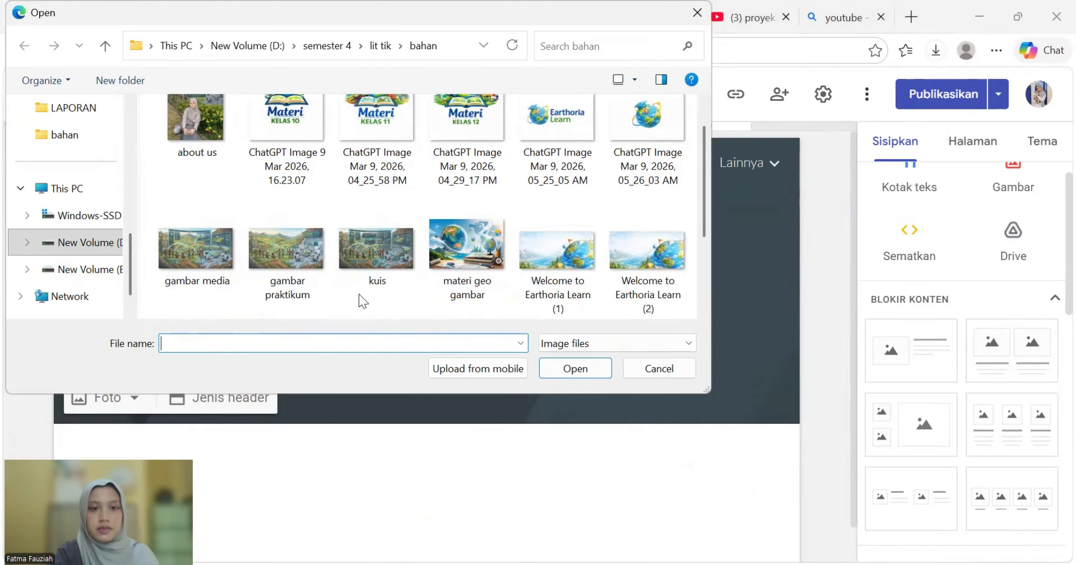
pyautogui.click(196, 248)
pyautogui.click(580, 367)
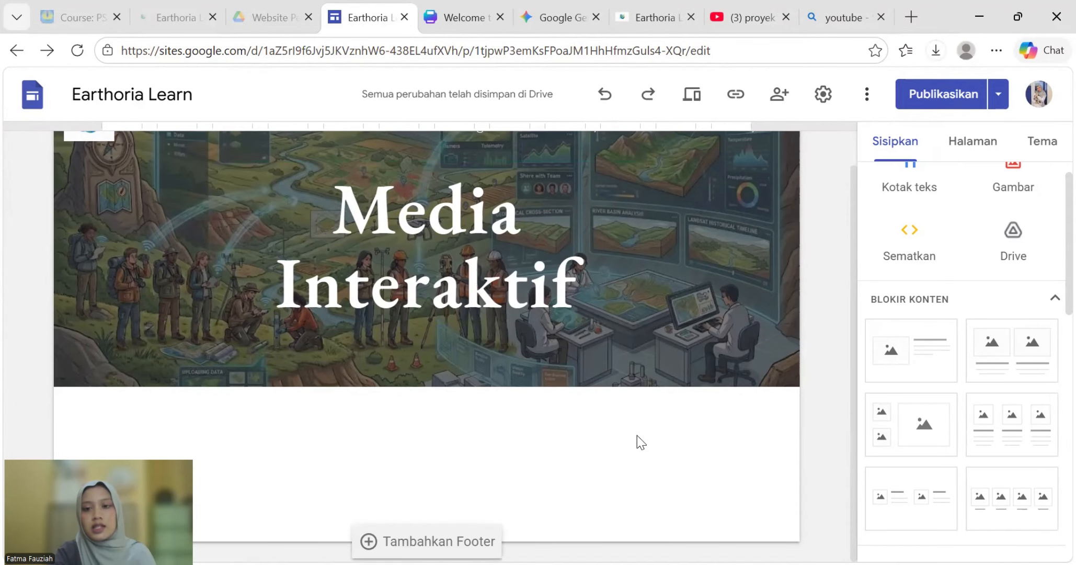
pyautogui.click(933, 380)
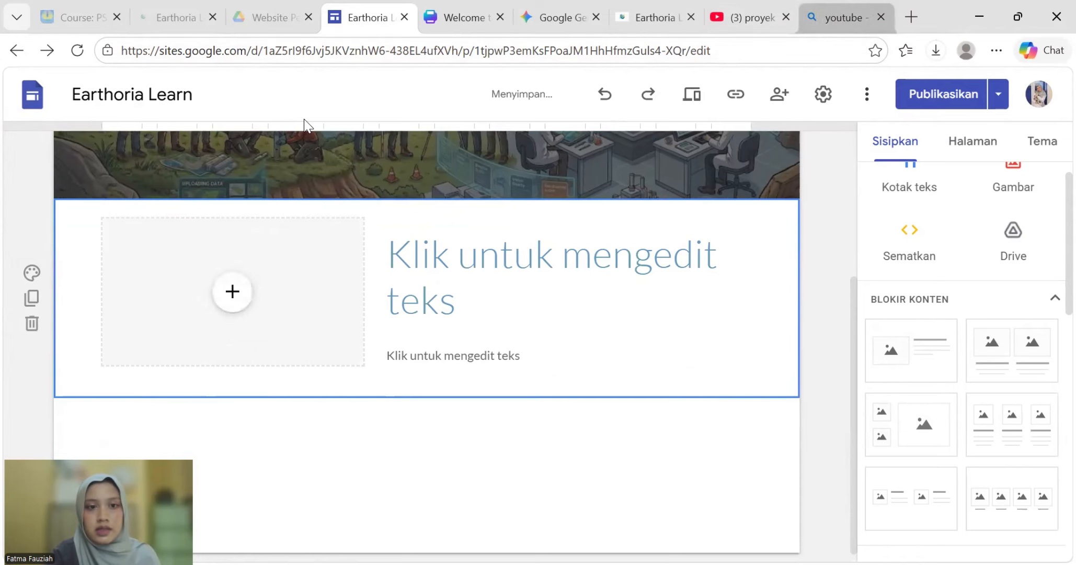
# - Search Bing for 'tektonik explorer' and open the Tectonic Explorer website in a new tab
pyautogui.hotkey('ctrl', 't')
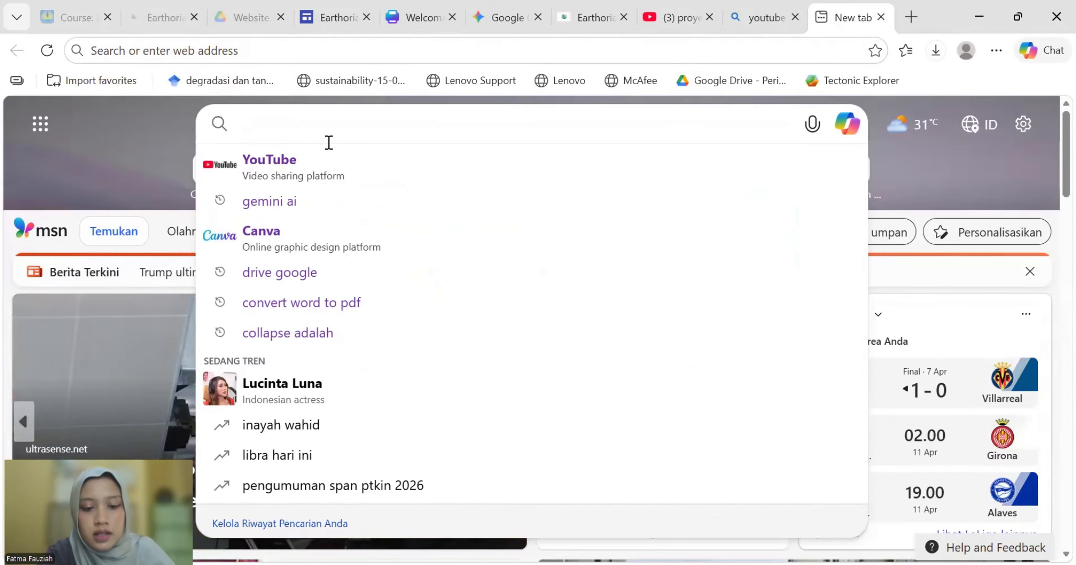
pyautogui.write('tekto')
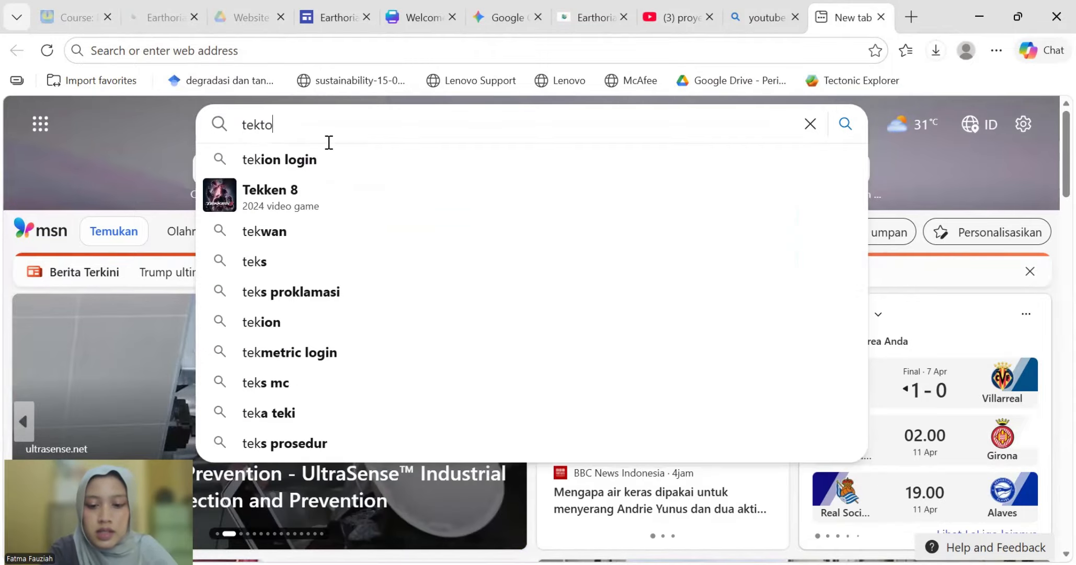
pyautogui.write('nik ')
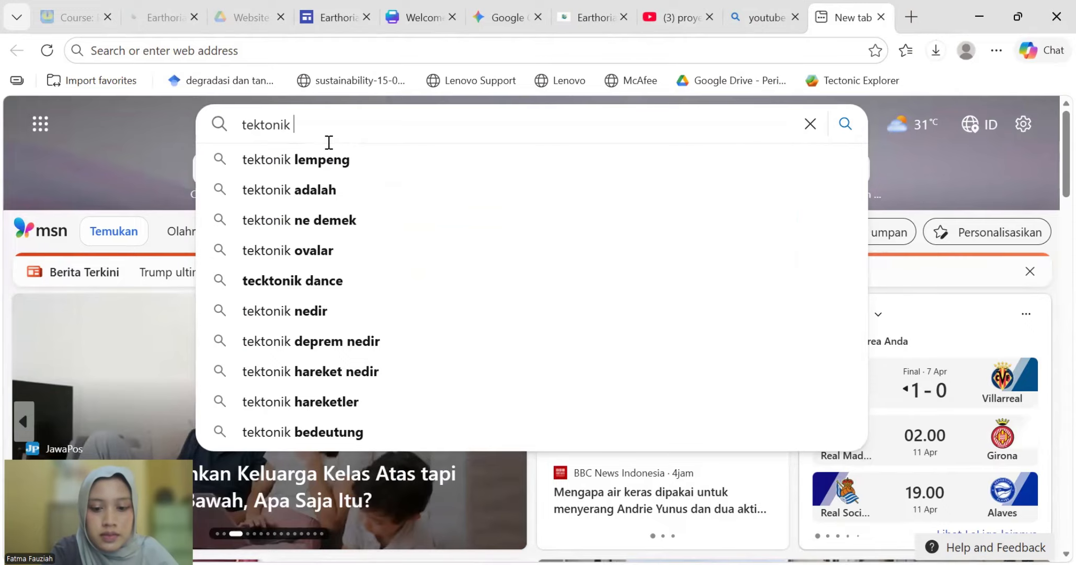
pyautogui.write('ekspro')
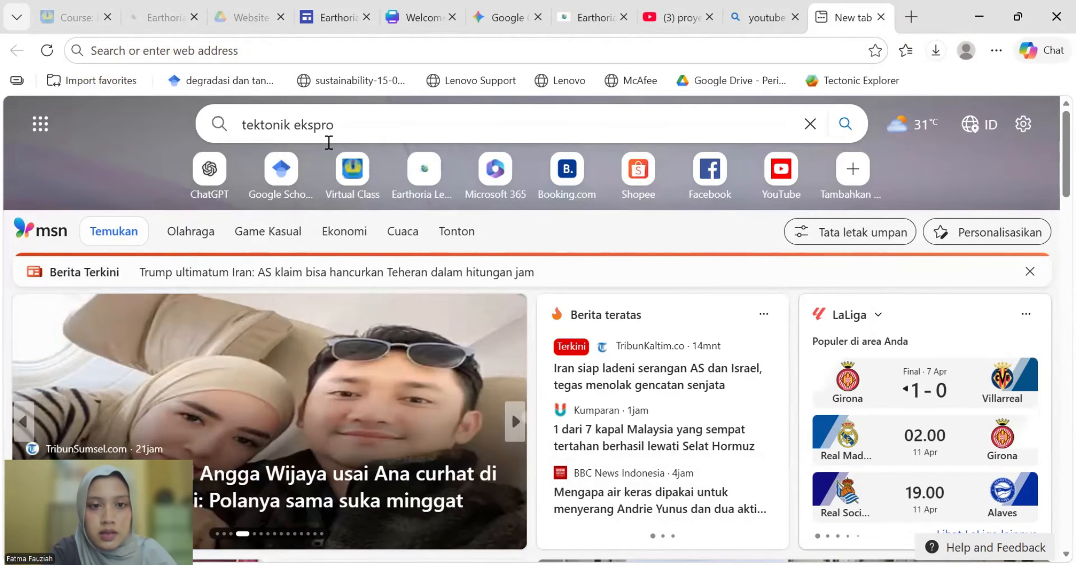
pyautogui.write('leker')
pyautogui.press('Return')
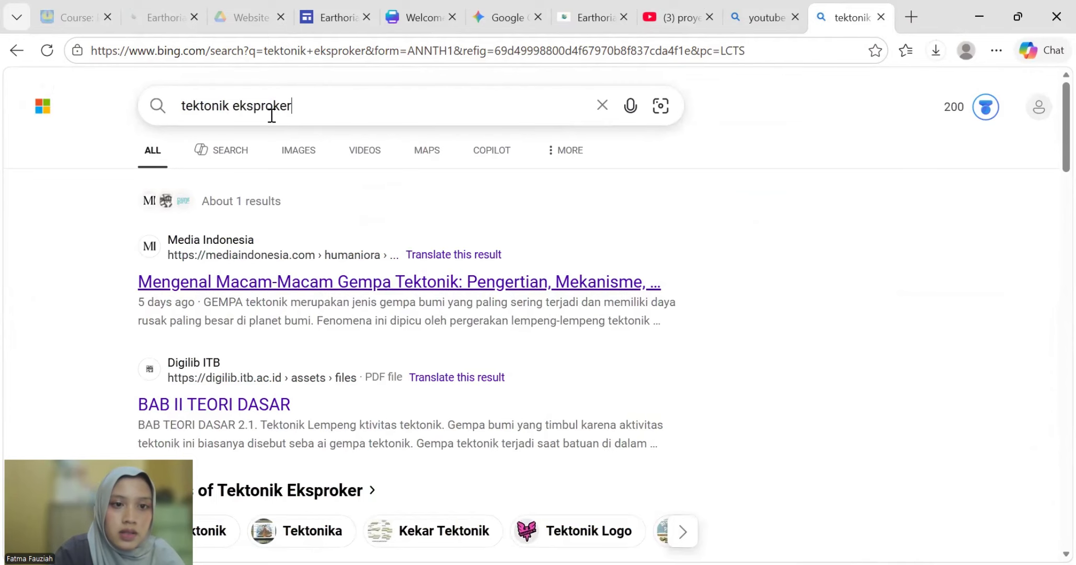
pyautogui.moveTo(272, 115); pyautogui.dragTo(245, 116)
pyautogui.write('x')
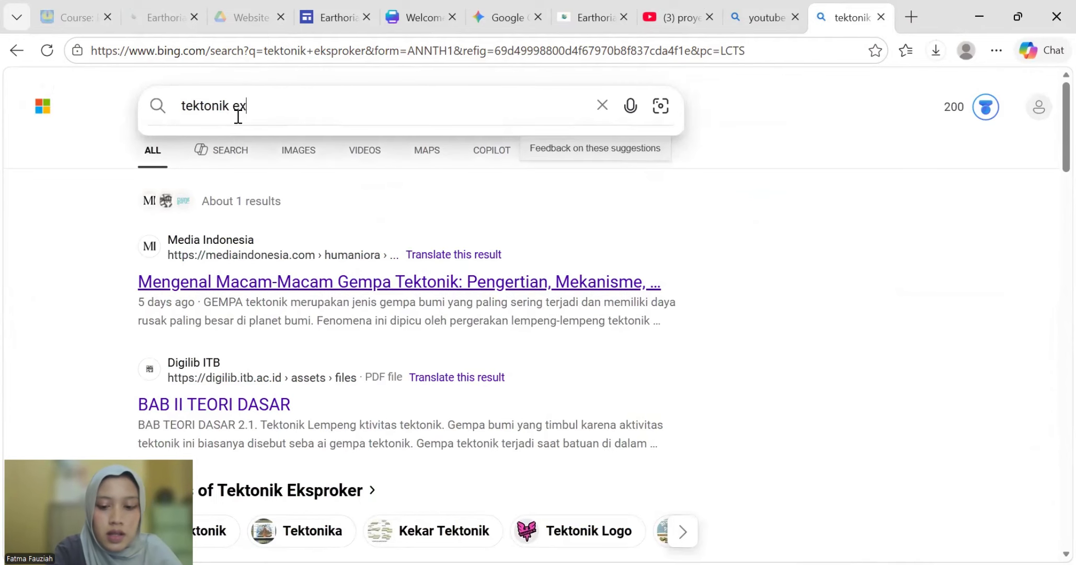
pyautogui.write('plorer')
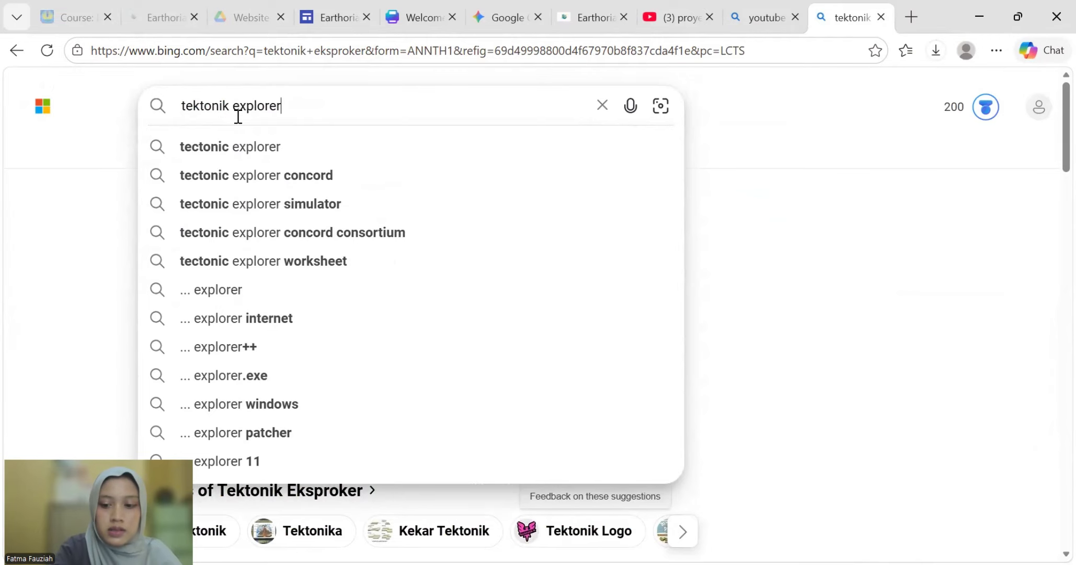
pyautogui.press('Return')
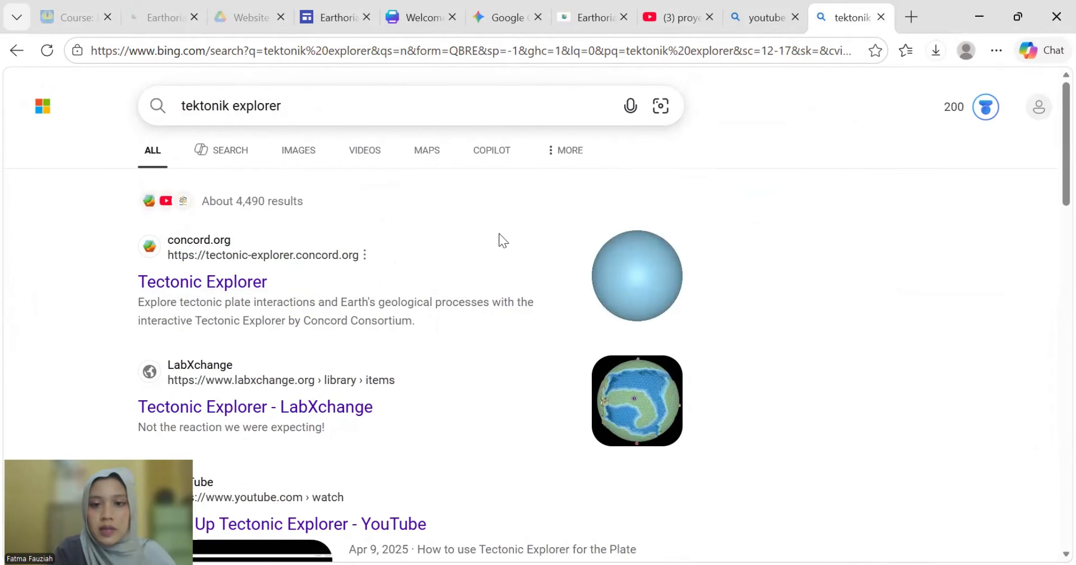
pyautogui.click(235, 283)
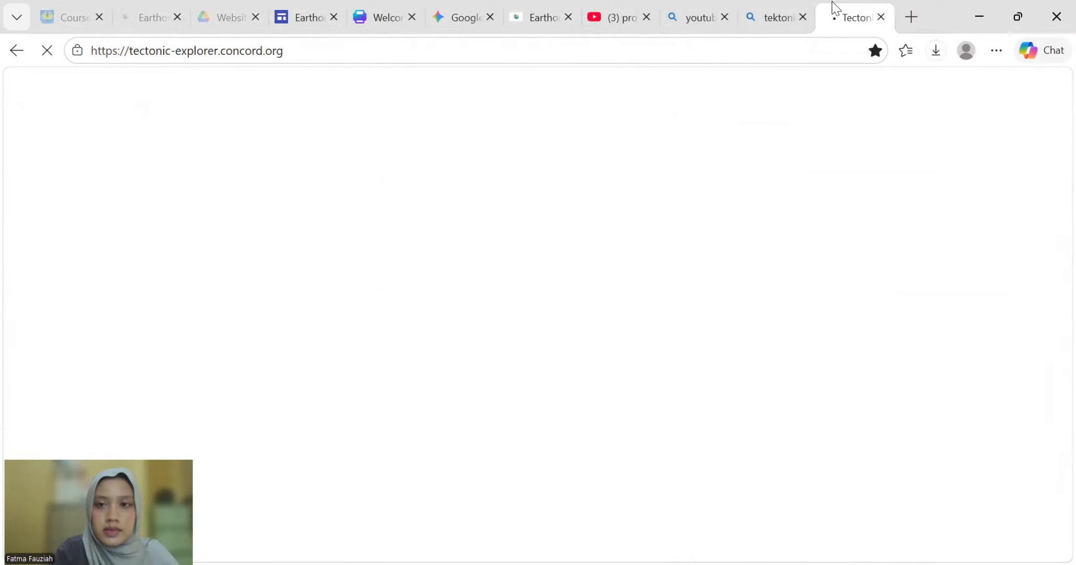
# - Close the leftover search results and YouTube tabs
pyautogui.click(803, 19)
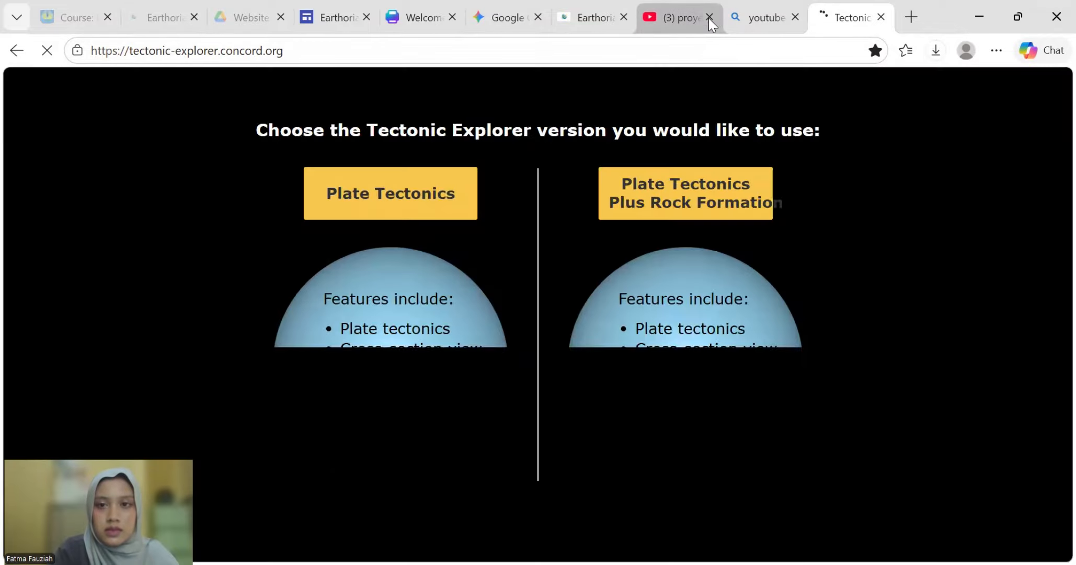
pyautogui.click(709, 17)
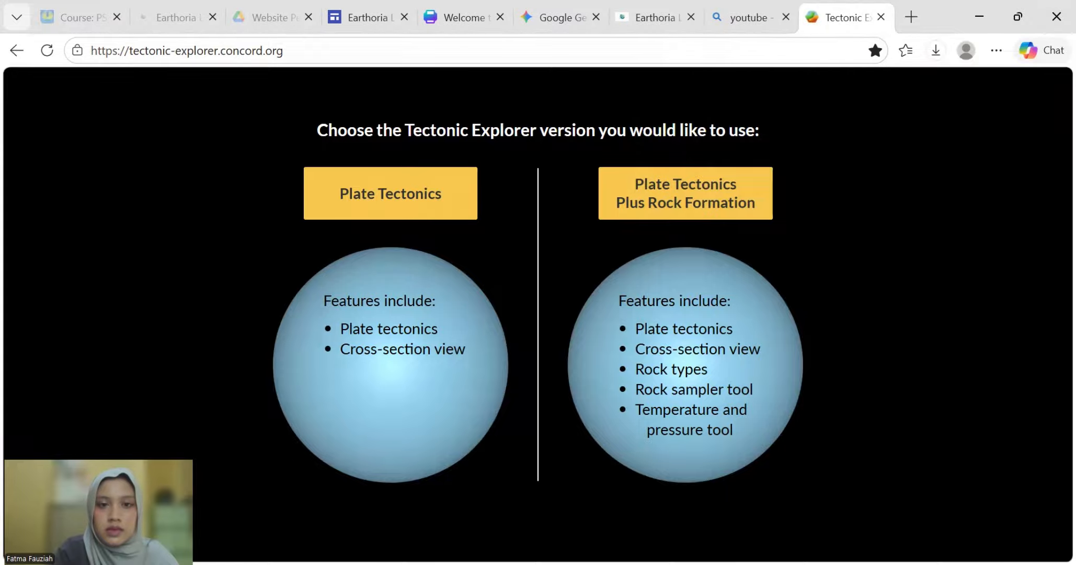
pyautogui.click(256, 48)
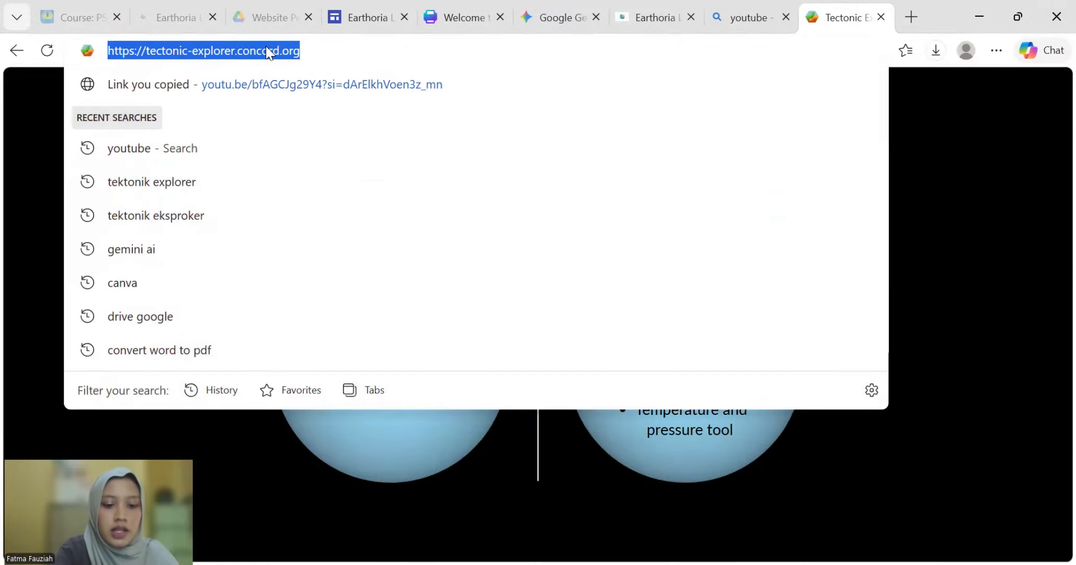
# - Back in the site editor, bring up the new block's image placeholder options
pyautogui.click(389, 12)
pyautogui.click(236, 289)
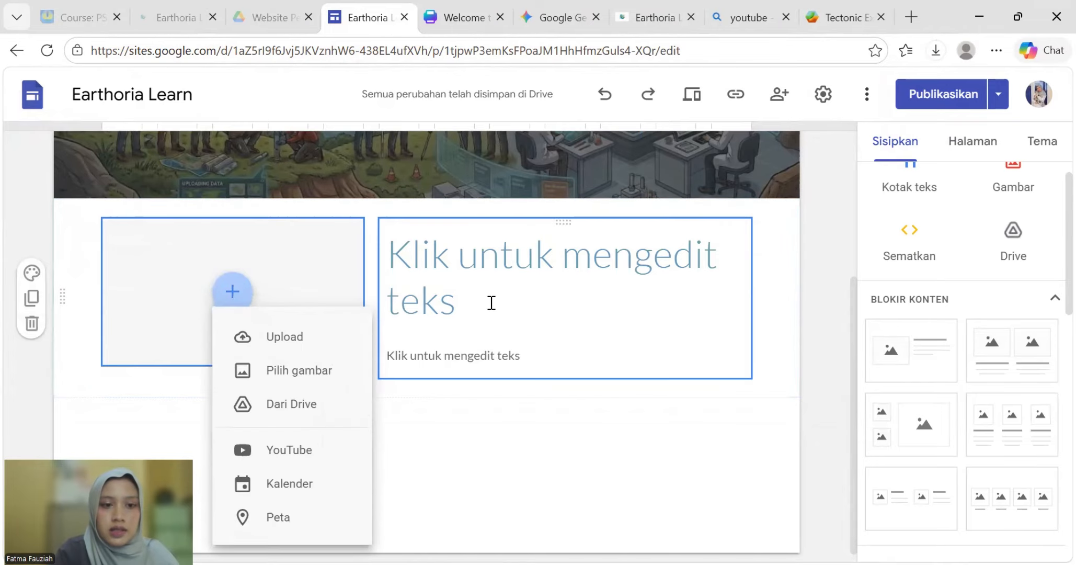
pyautogui.click(272, 401)
pyautogui.click(697, 13)
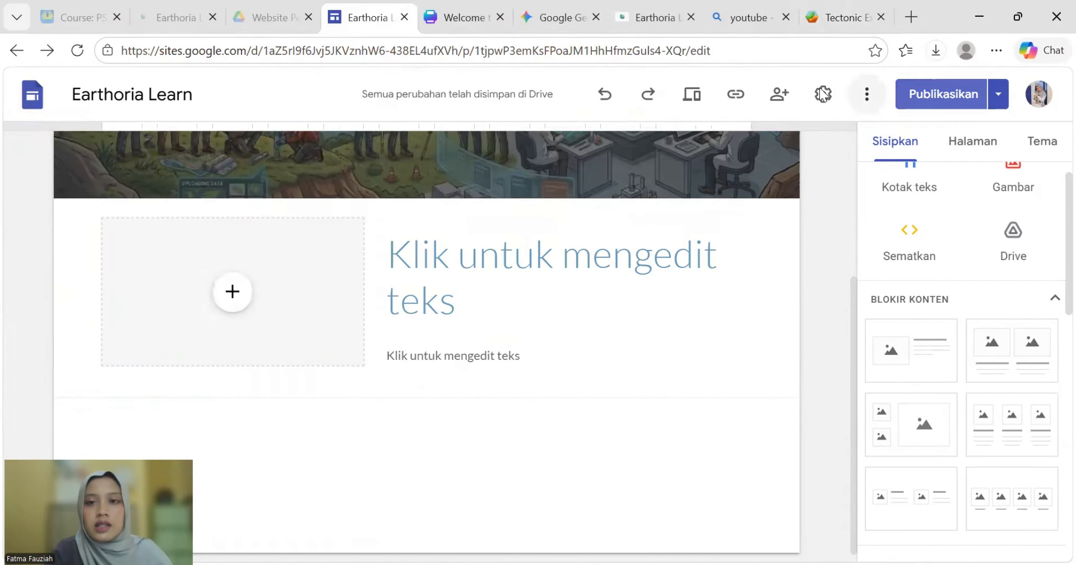
pyautogui.click(237, 298)
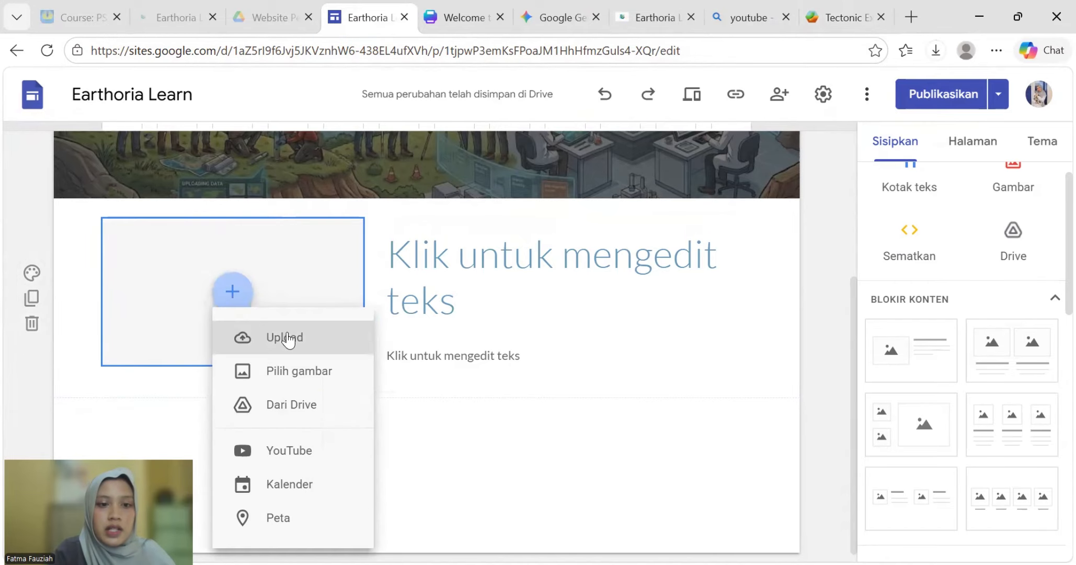
# - Search images for 'ilustrasi tektonik' and view a tectonic illustration in detail
pyautogui.hotkey('ctrl', 't')
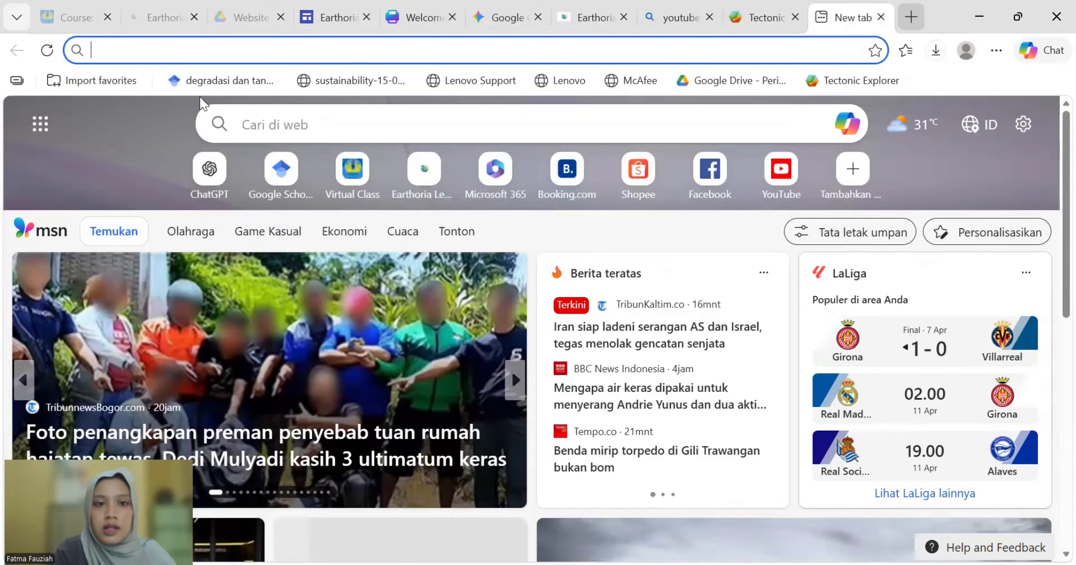
pyautogui.click(250, 114)
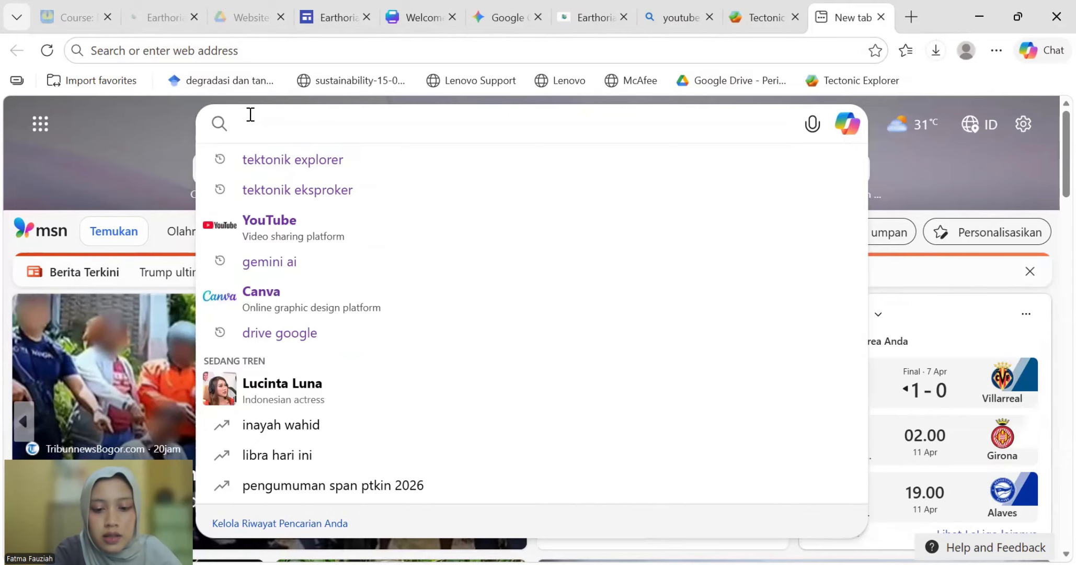
pyautogui.write('ilustrasi tek')
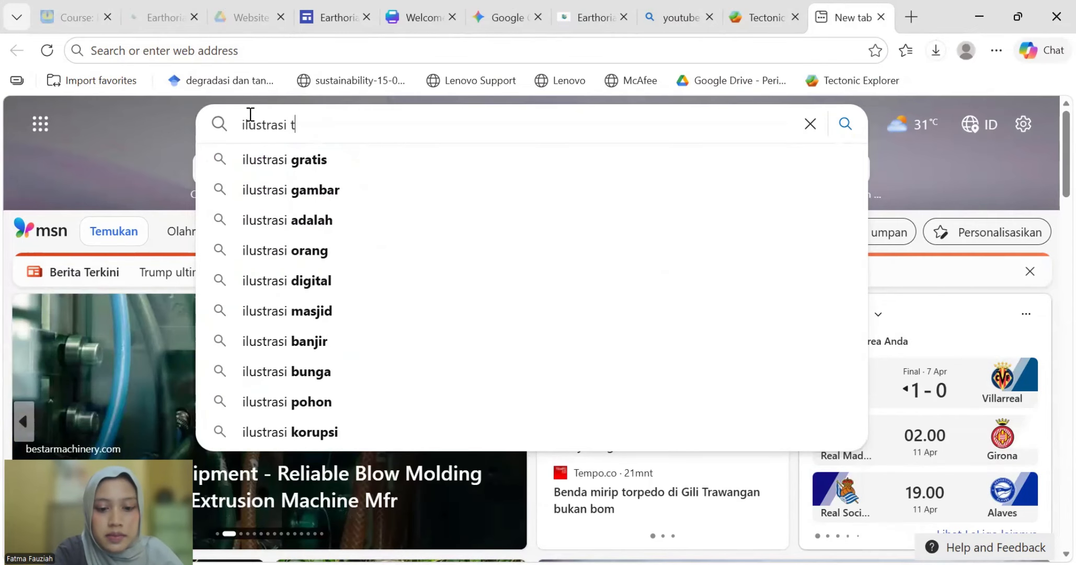
pyautogui.write('tonik')
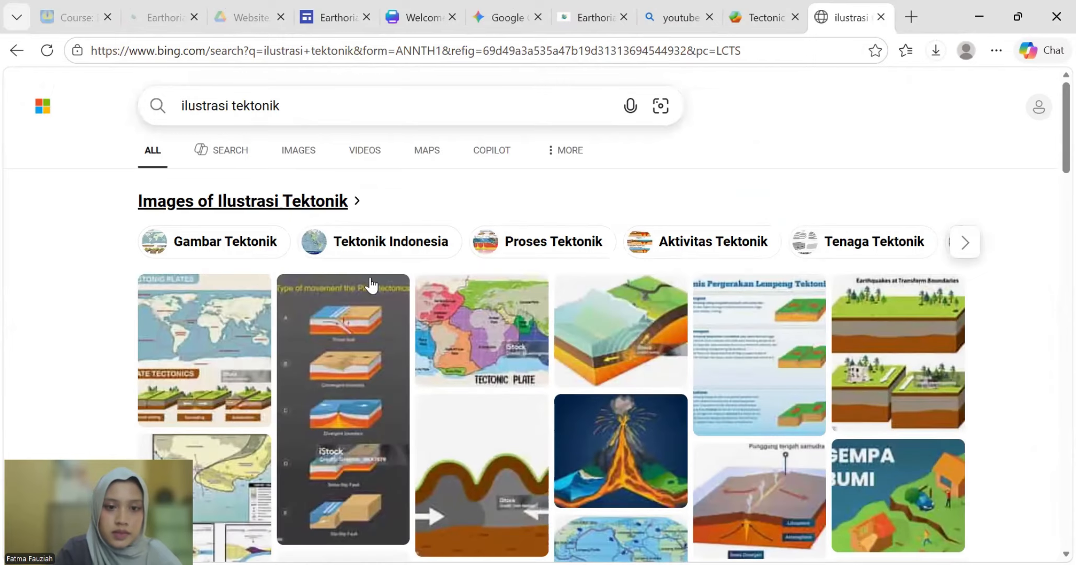
pyautogui.scroll(-3, 549, 351)
pyautogui.click(603, 178)
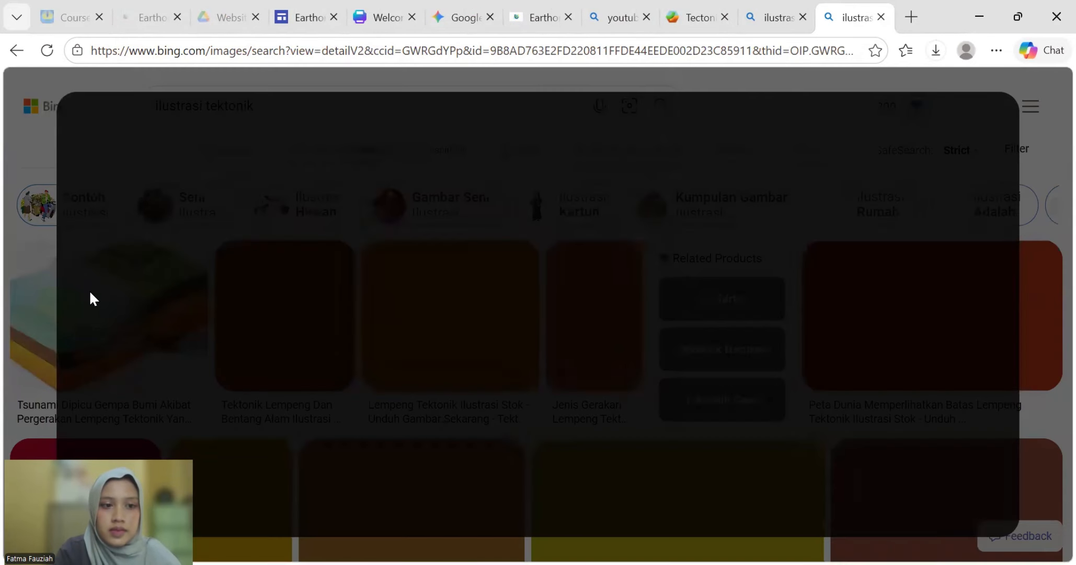
# - Save the tsunami tectonic-plate illustration to Downloads as a JPG
pyautogui.rightClick(88, 291)
pyautogui.click(33, 284)
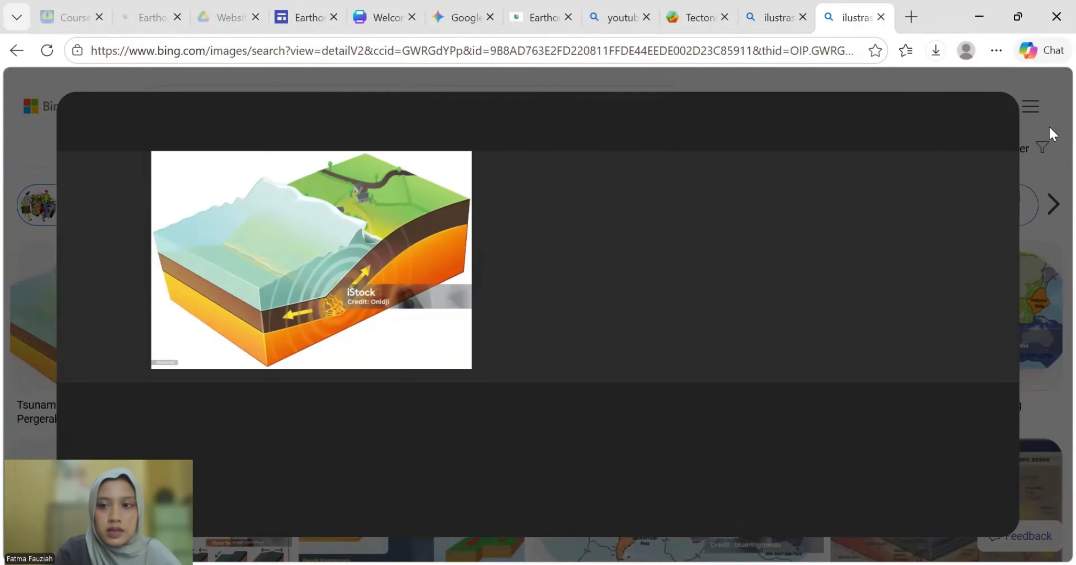
pyautogui.rightClick(362, 199)
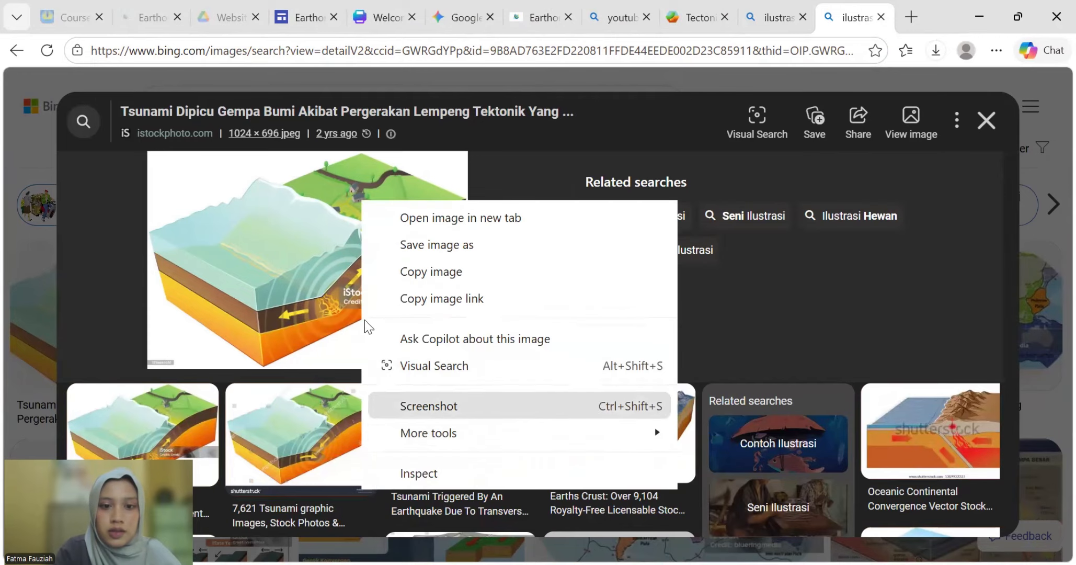
pyautogui.rightClick(353, 207)
pyautogui.click(434, 265)
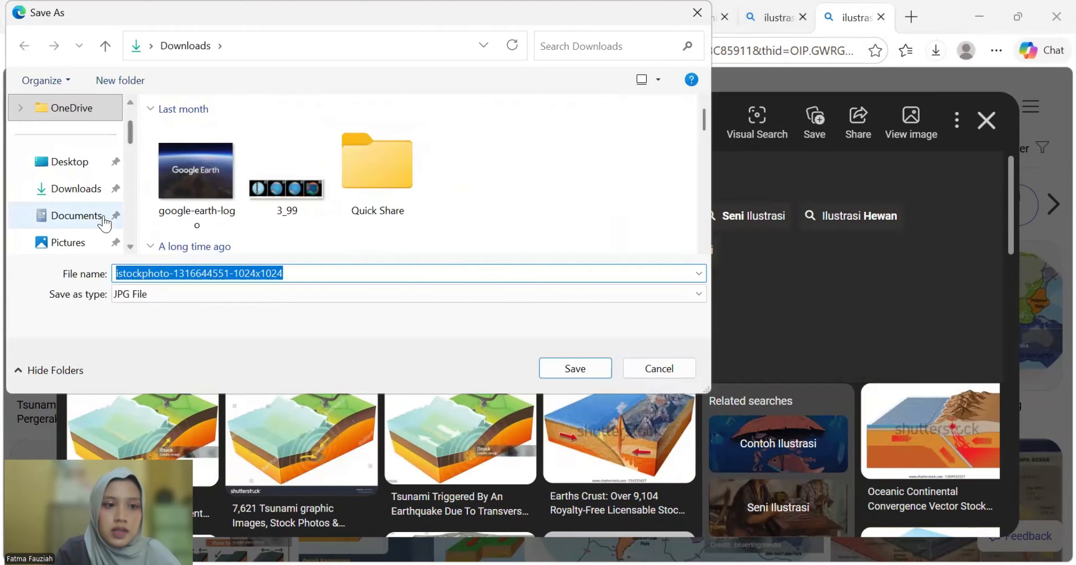
pyautogui.click(78, 195)
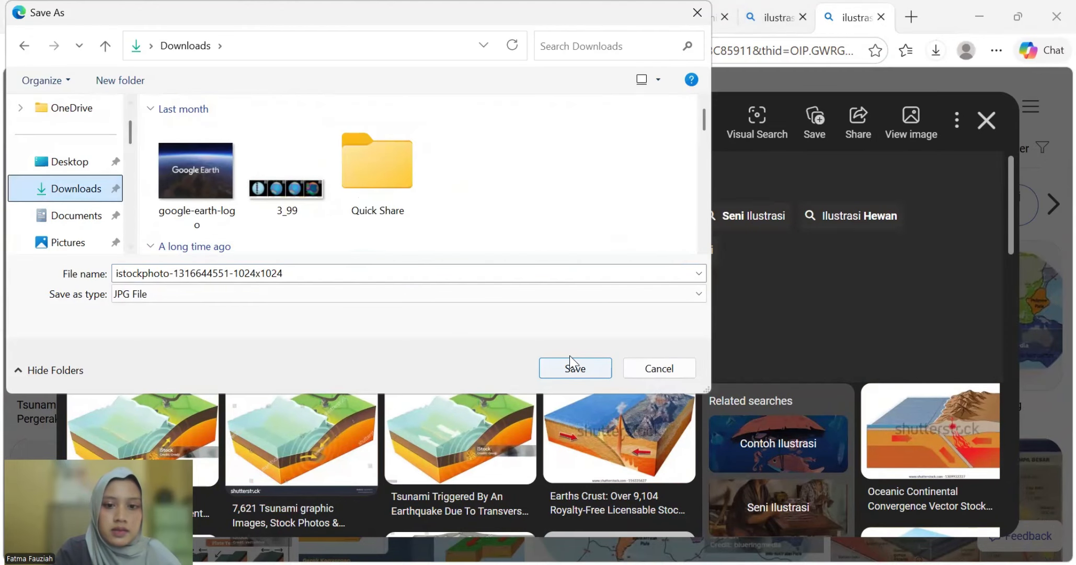
pyautogui.click(573, 369)
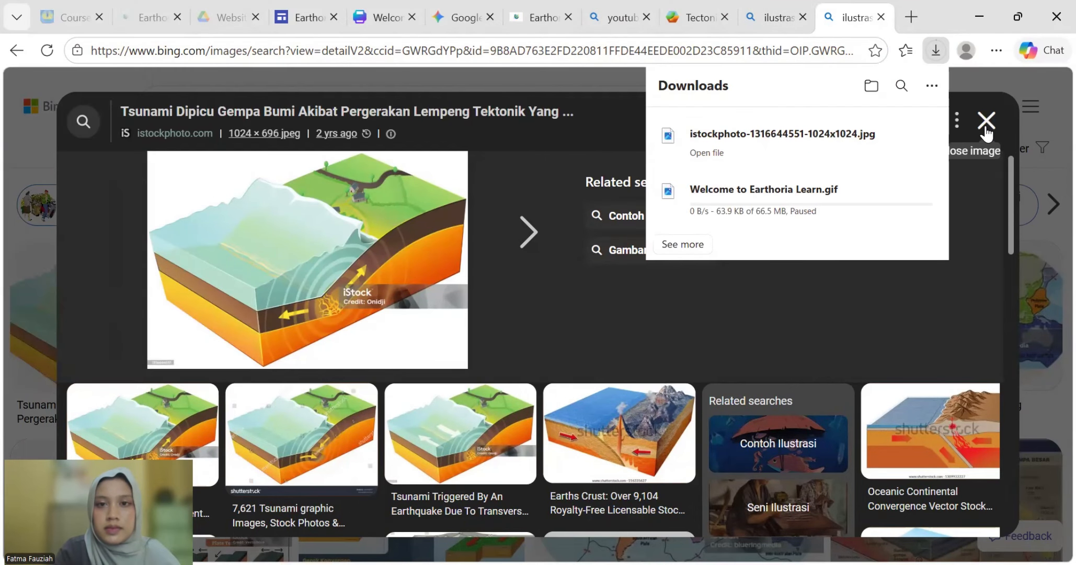
# - Upload the downloaded istockphoto tectonic illustration into the block's empty image slot
pyautogui.click(987, 121)
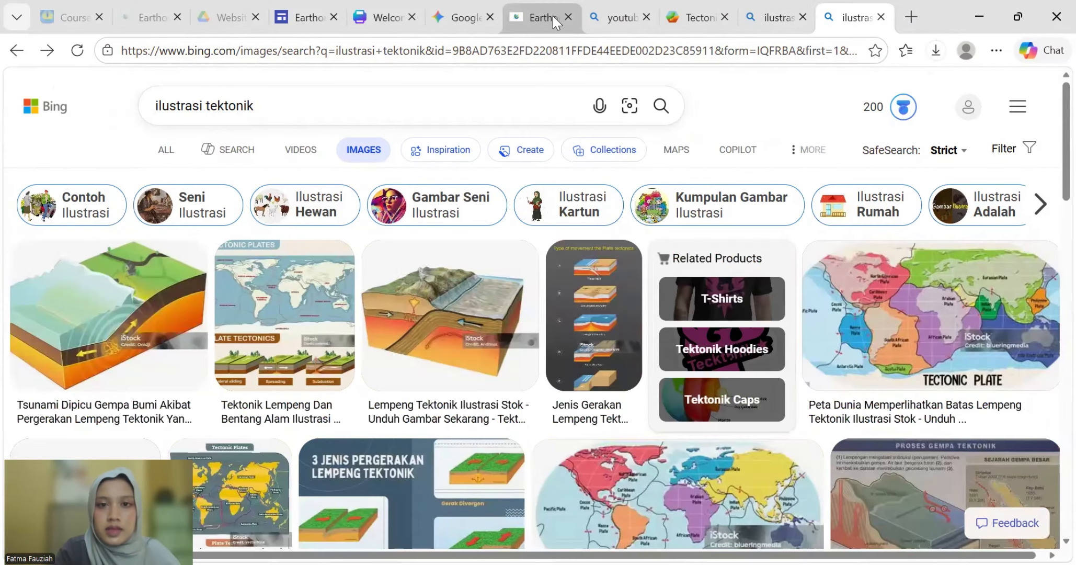
pyautogui.click(552, 17)
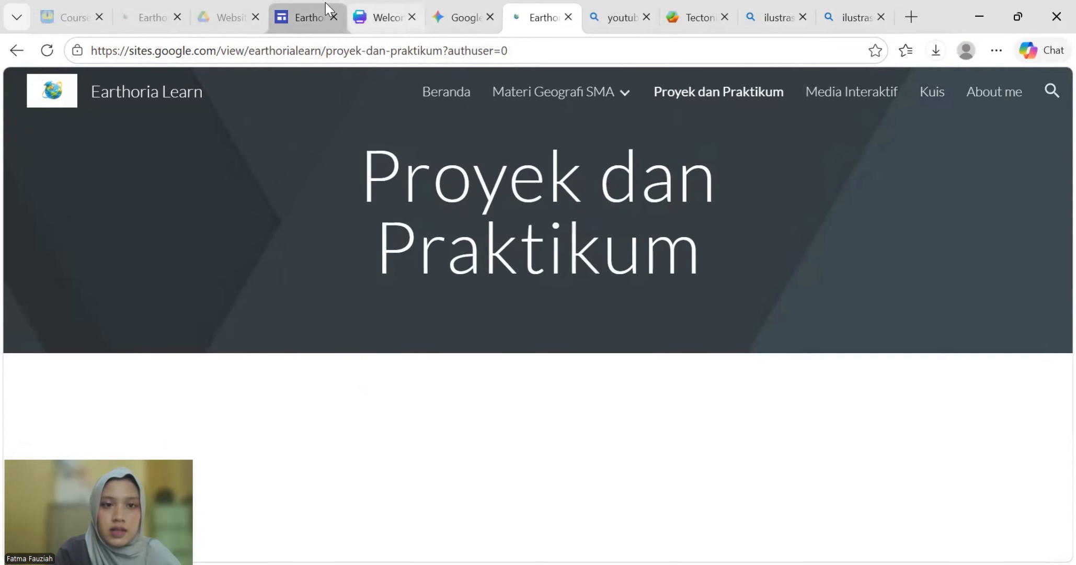
pyautogui.click(326, 3)
pyautogui.click(300, 343)
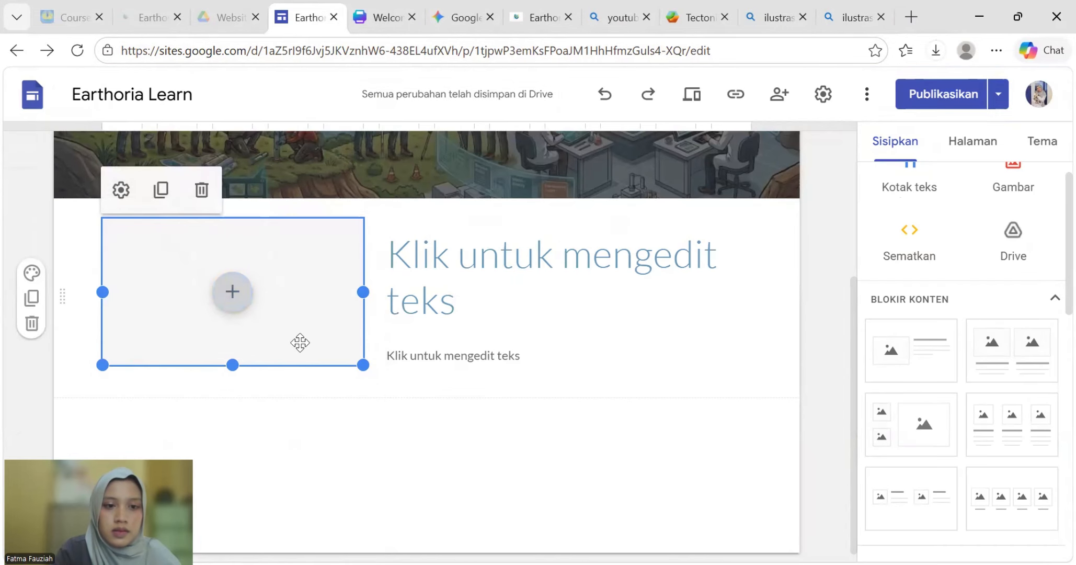
pyautogui.click(242, 297)
pyautogui.click(216, 290)
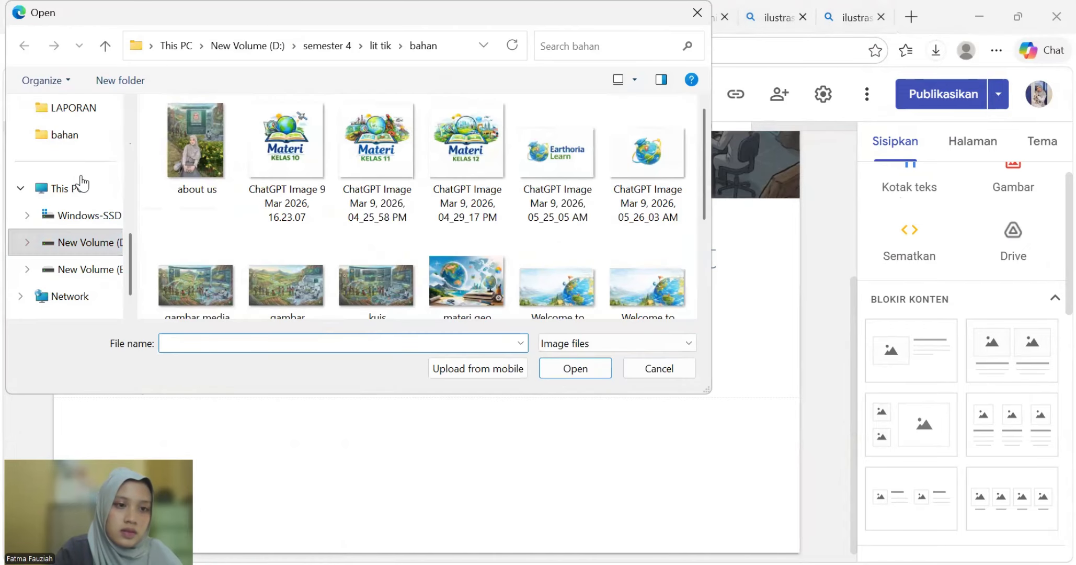
pyautogui.scroll(3, 84, 217)
pyautogui.click(78, 189)
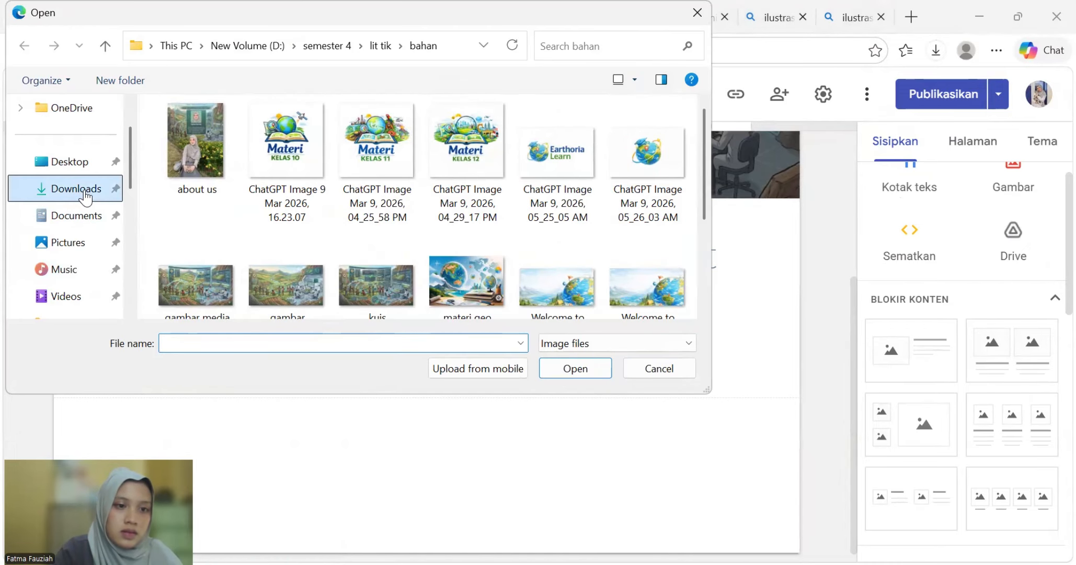
pyautogui.click(184, 163)
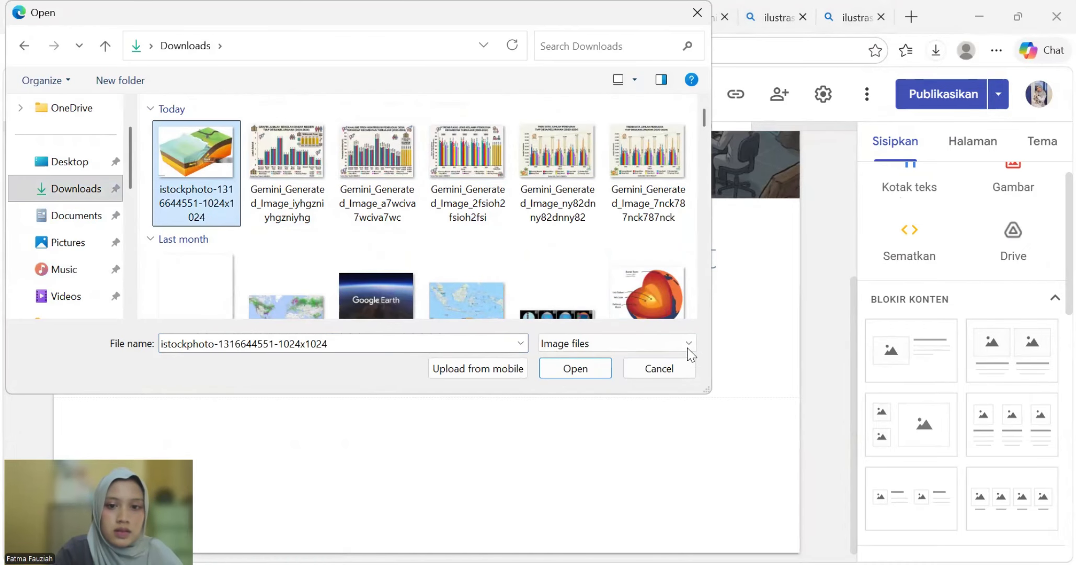
pyautogui.click(576, 368)
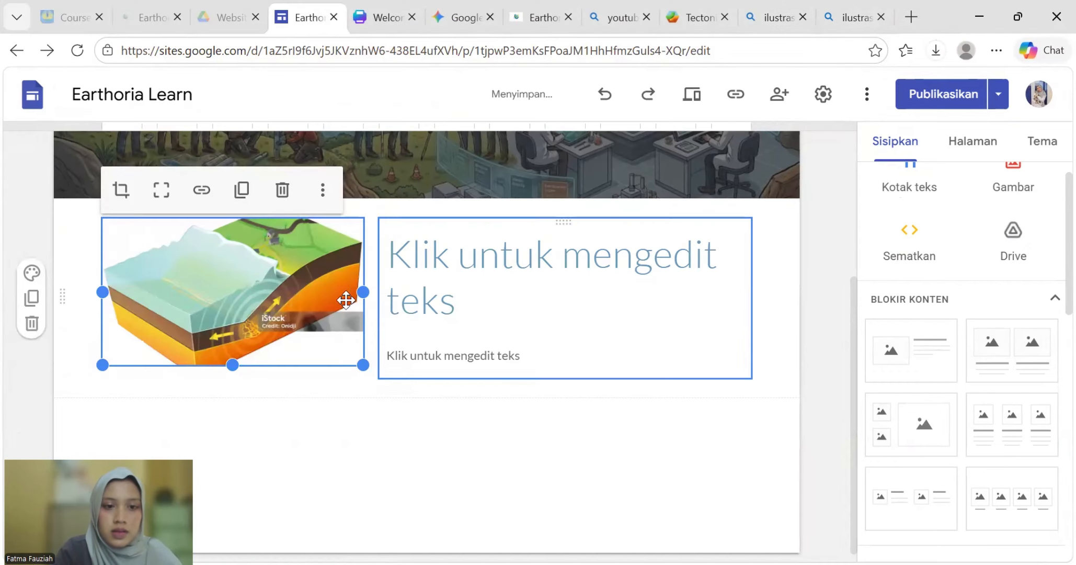
# - Replace the placeholder heading beside the illustration with 'Tectonic Explorer'
pyautogui.click(564, 293)
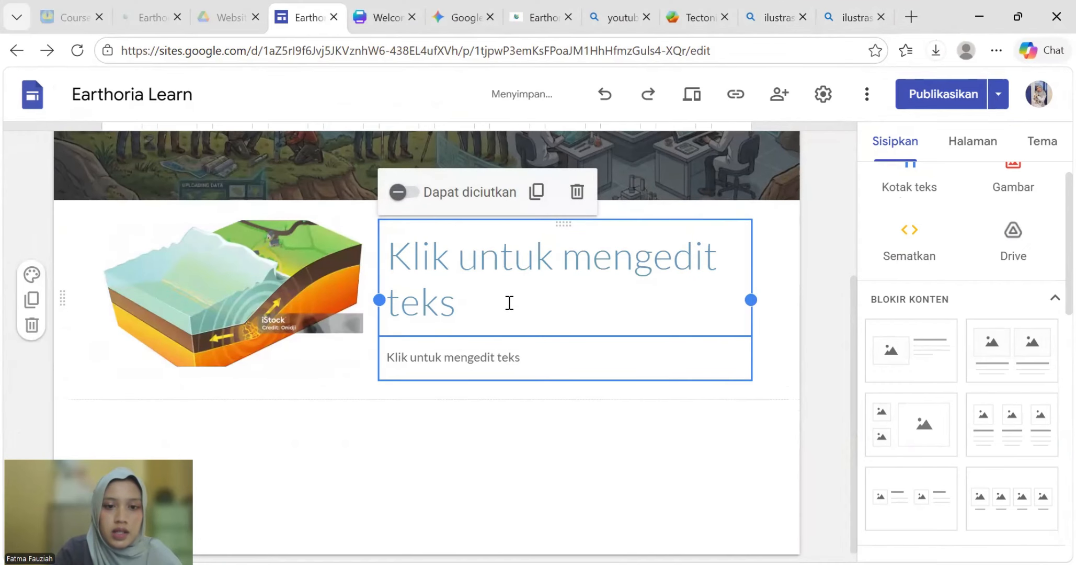
pyautogui.click(457, 272)
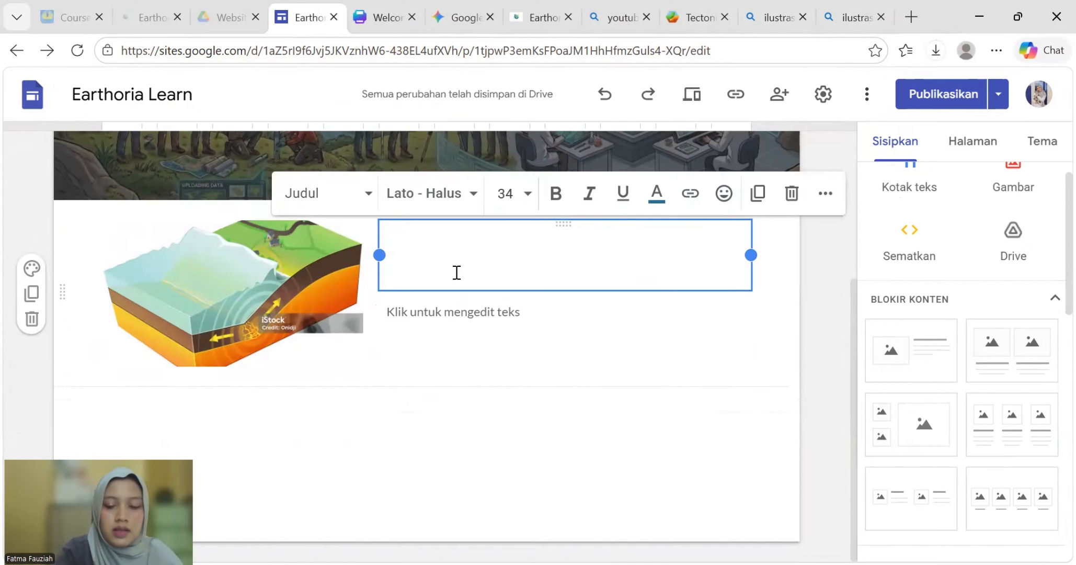
pyautogui.write('Tek')
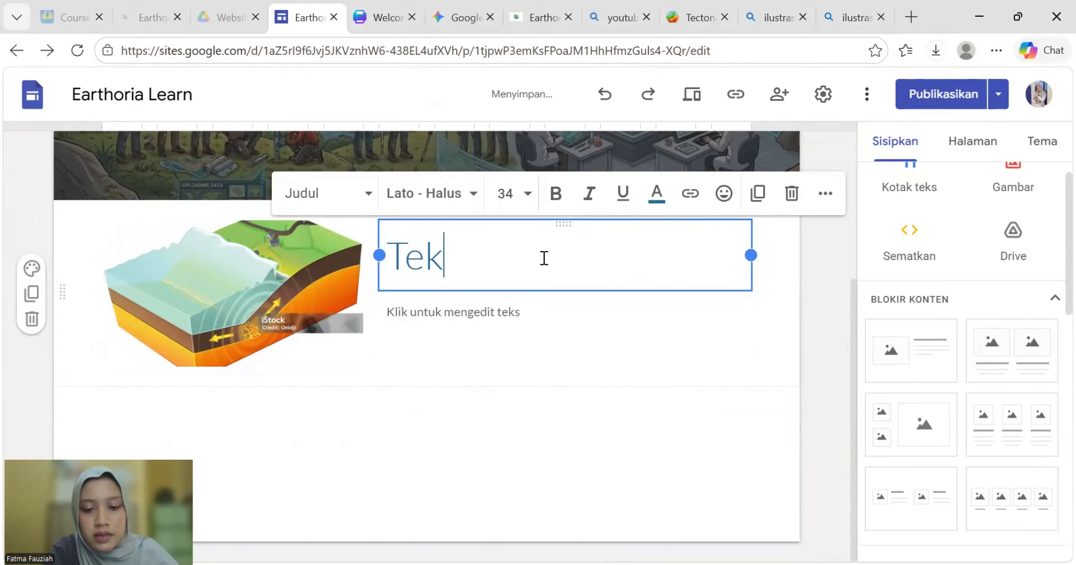
pyautogui.write('tonik ')
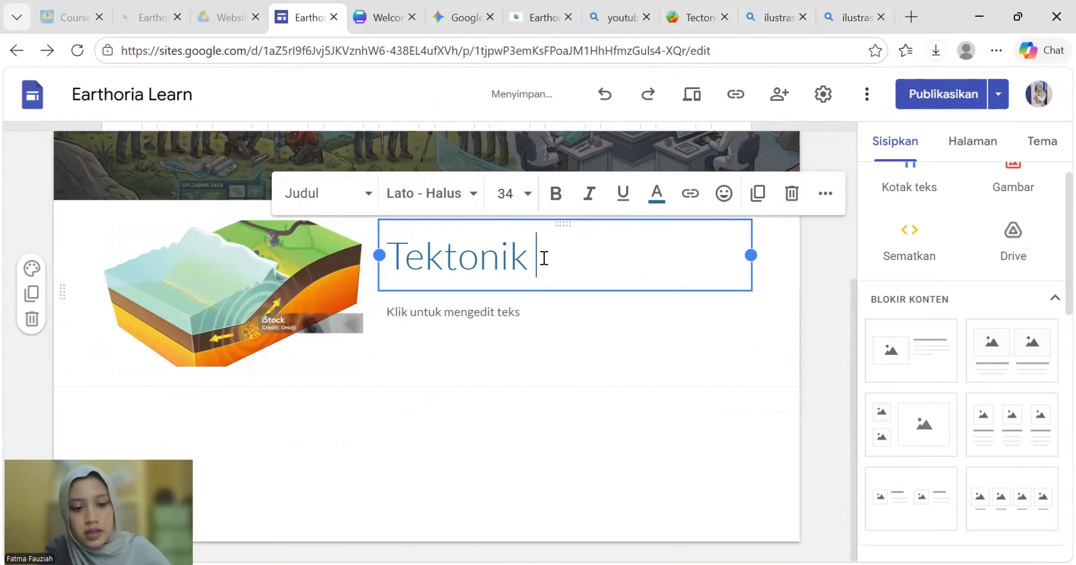
pyautogui.write('E')
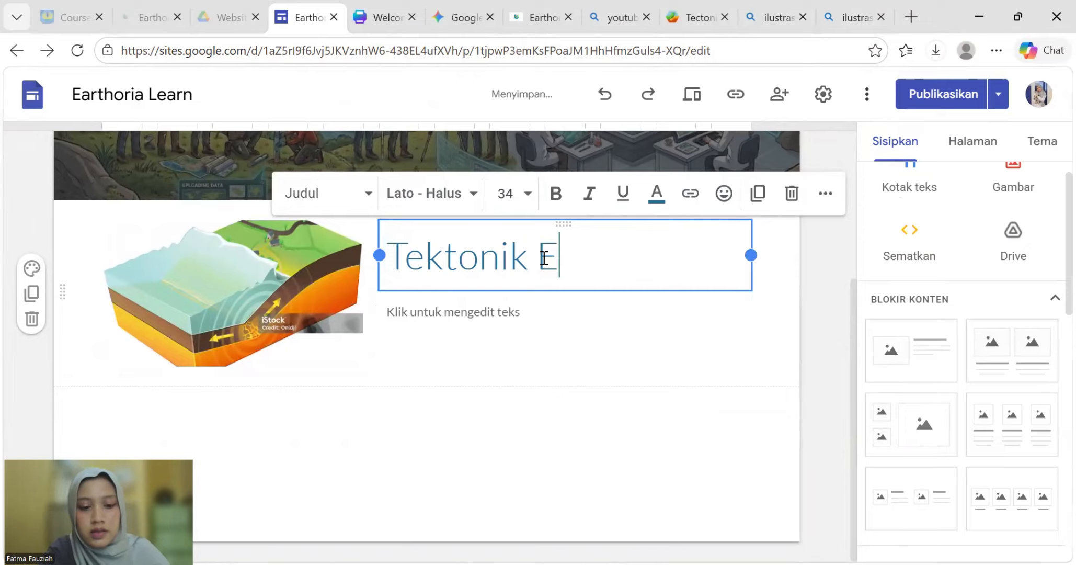
pyautogui.write('x')
pyautogui.press('BackSpace')
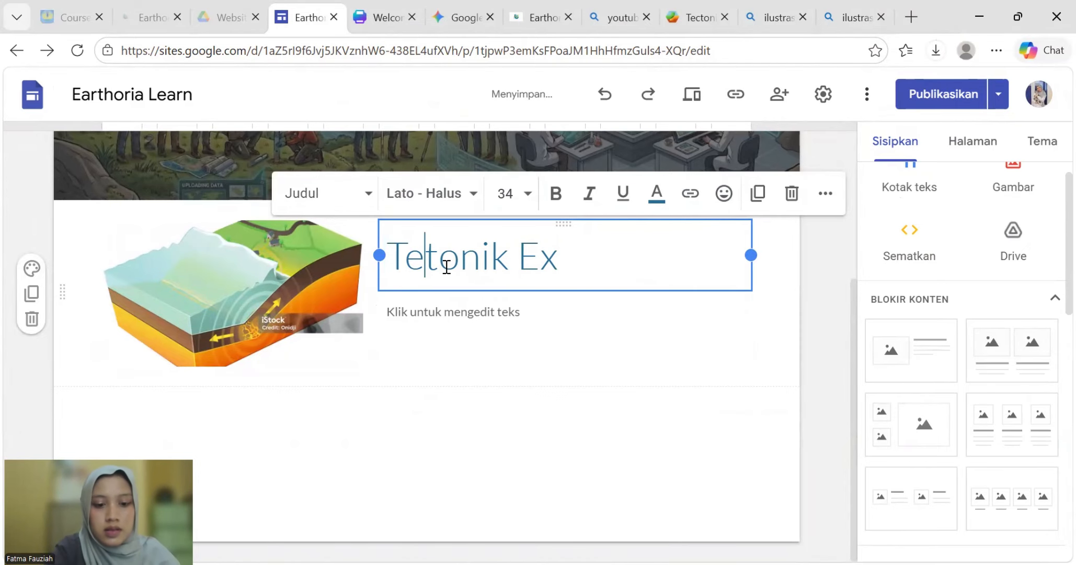
pyautogui.write('c')
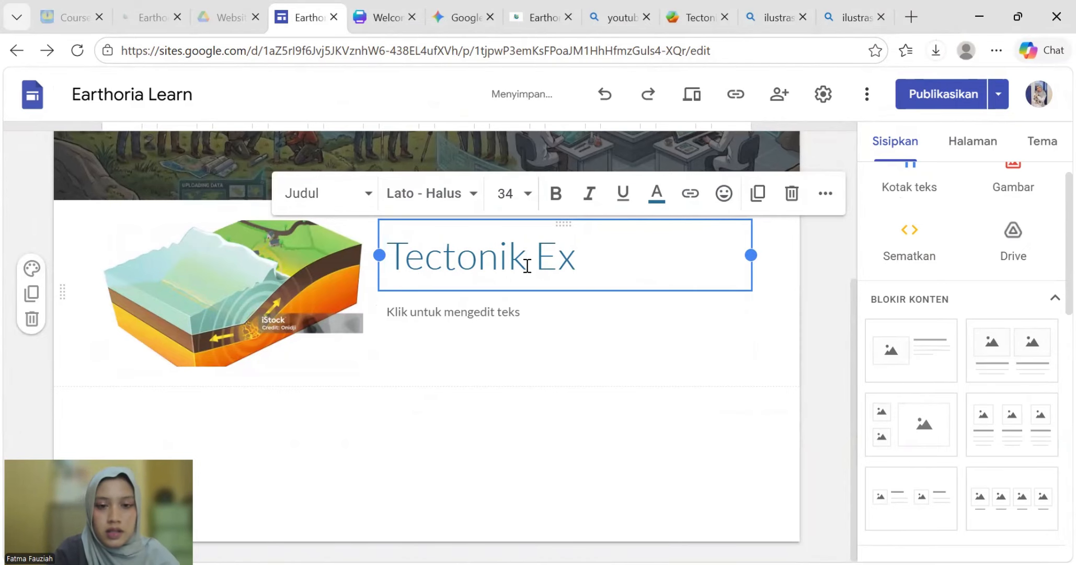
pyautogui.press('BackSpace')
pyautogui.write('c Ex')
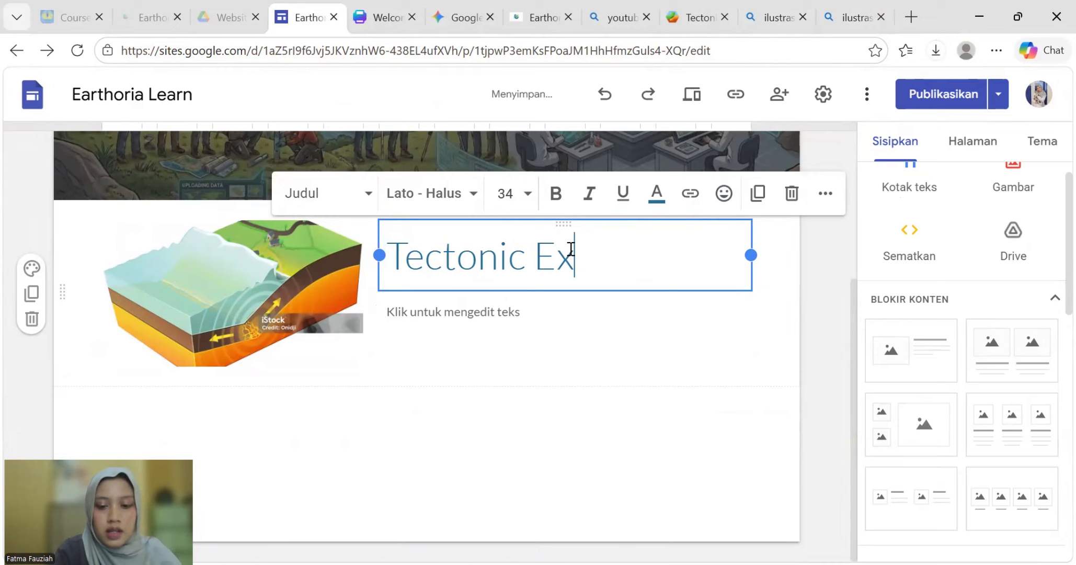
pyautogui.write('plo')
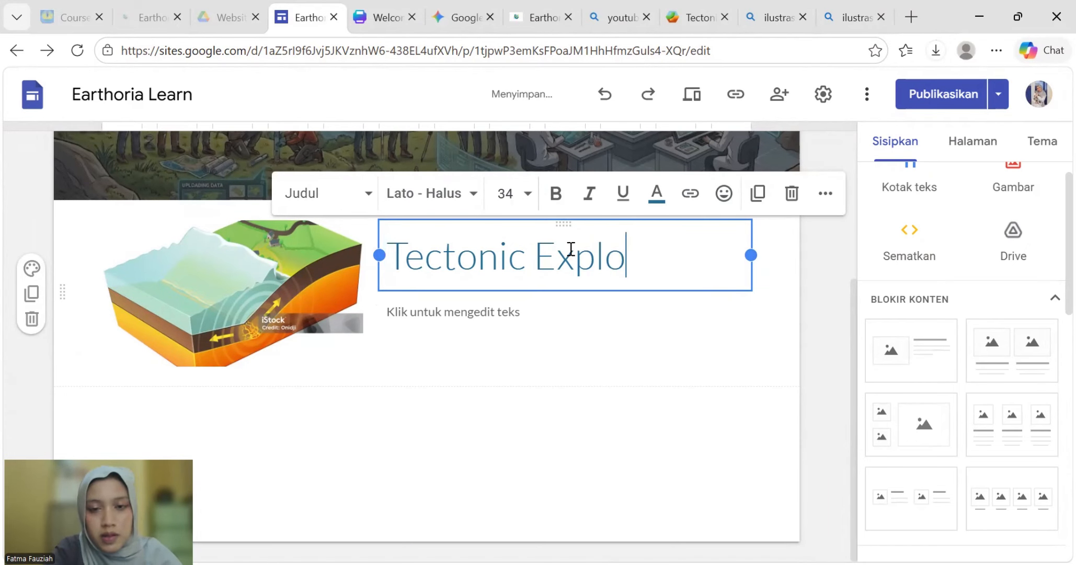
pyautogui.write('rer')
pyautogui.click(307, 291)
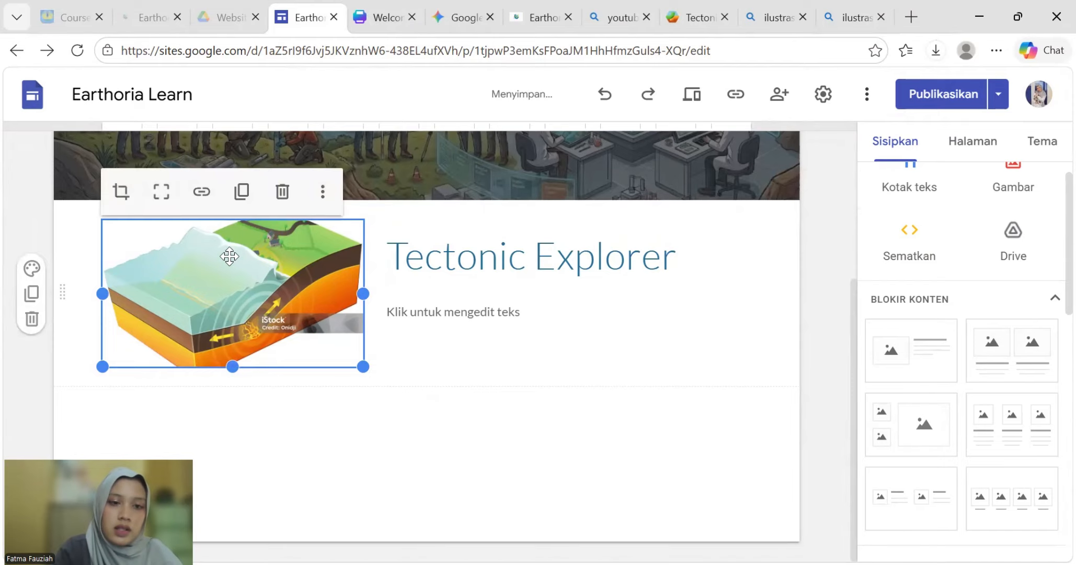
pyautogui.click(201, 192)
pyautogui.click(227, 208)
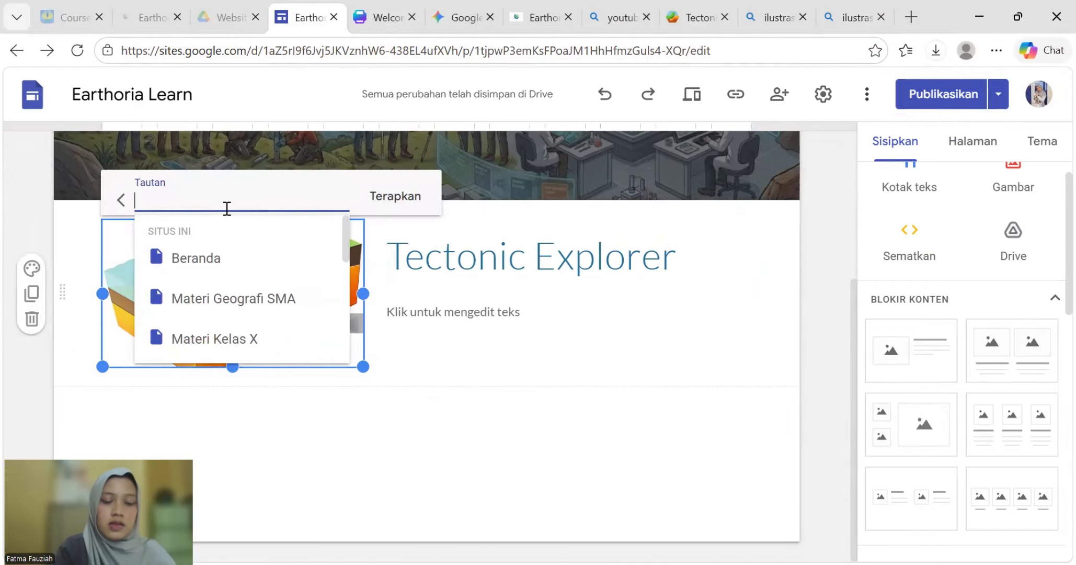
pyautogui.click(686, 9)
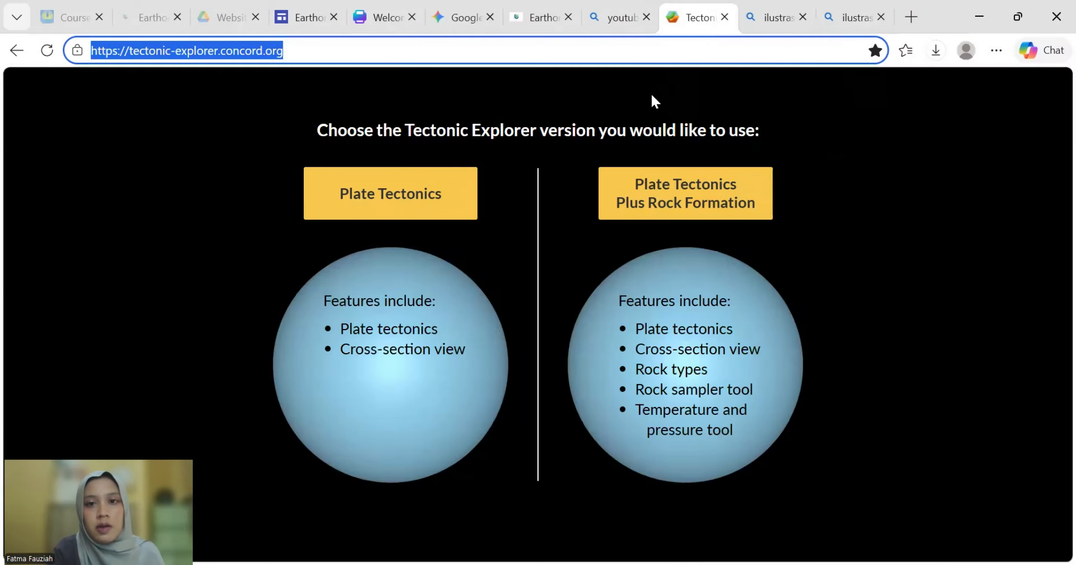
pyautogui.rightClick(219, 51)
pyautogui.click(272, 266)
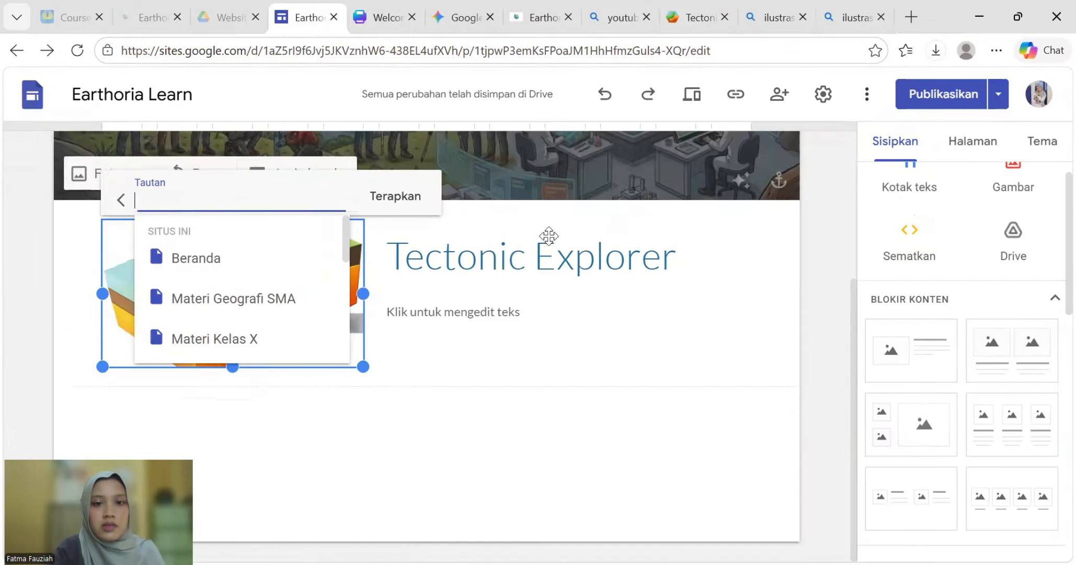
pyautogui.click(314, 13)
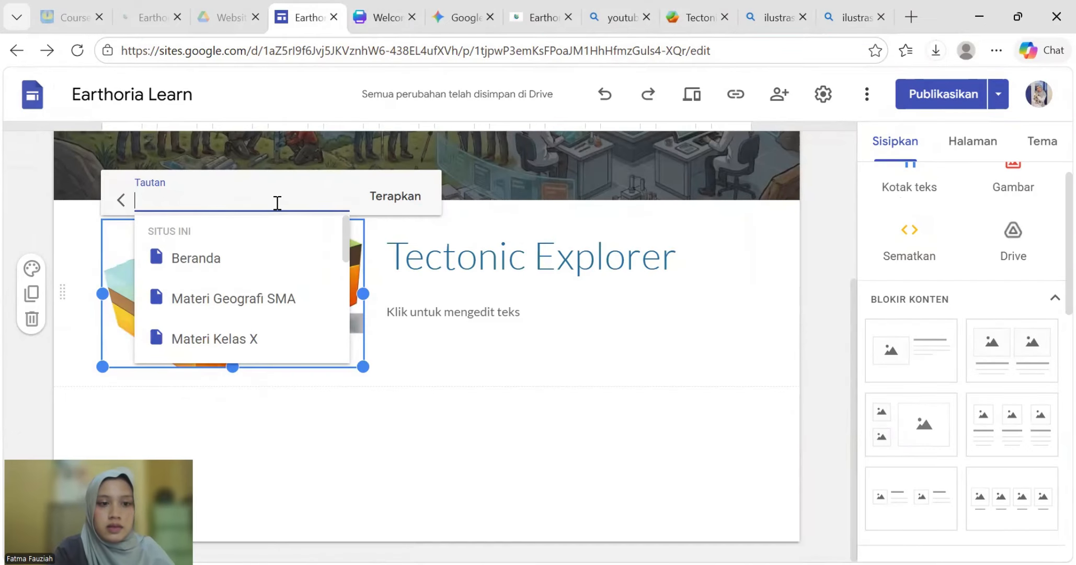
pyautogui.hotkey('ctrl', 'v')
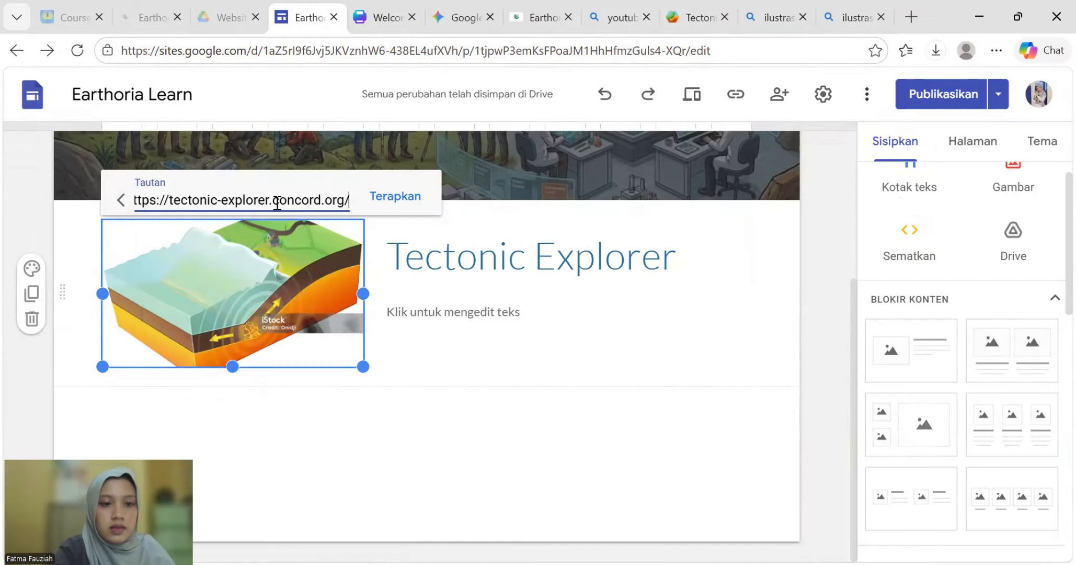
pyautogui.click(400, 194)
pyautogui.click(337, 474)
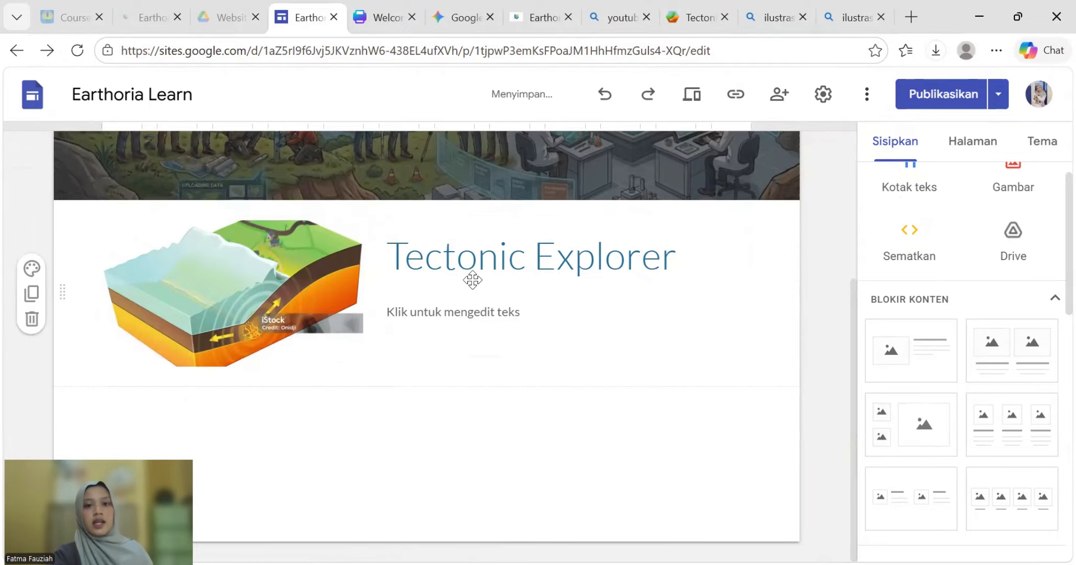
# - On the Kuis page, set the title text to EB Garamond Tebal
pyautogui.scroll(4, 682, 448)
pyautogui.moveTo(757, 168)
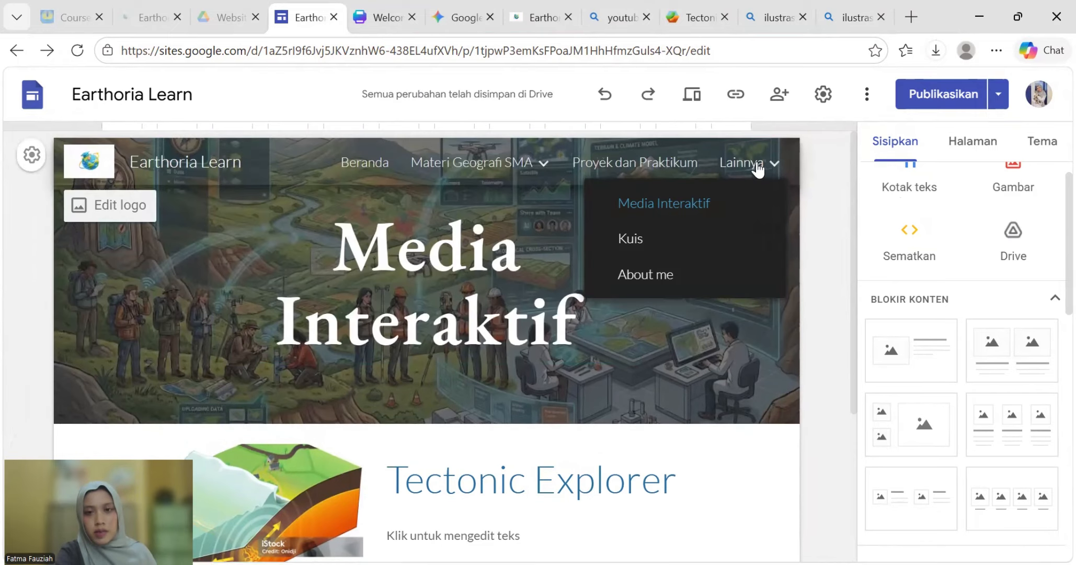
pyautogui.click(633, 239)
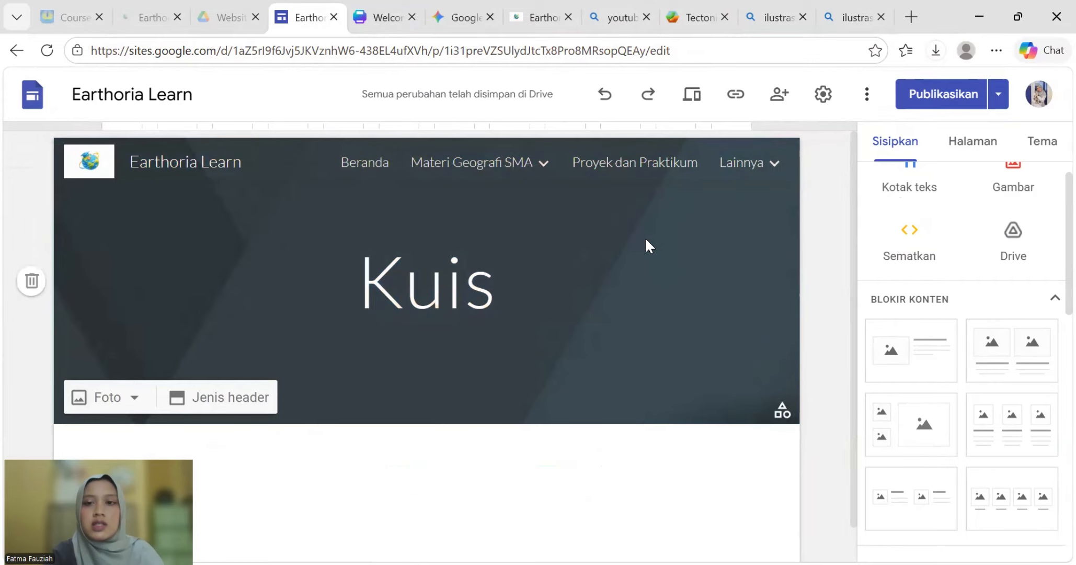
pyautogui.click(545, 264)
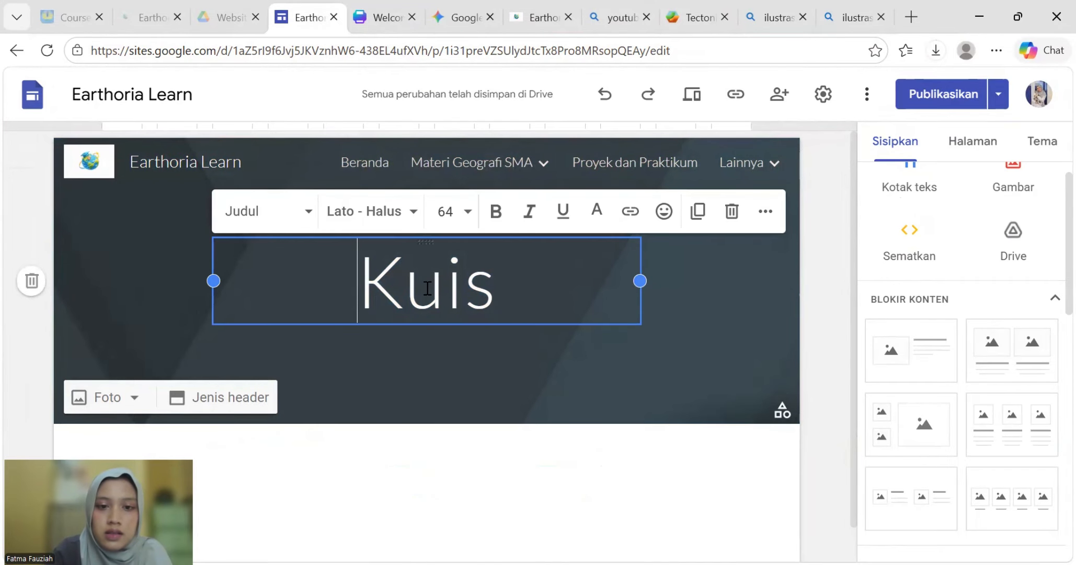
pyautogui.moveTo(523, 302); pyautogui.dragTo(370, 287)
pyautogui.click(372, 209)
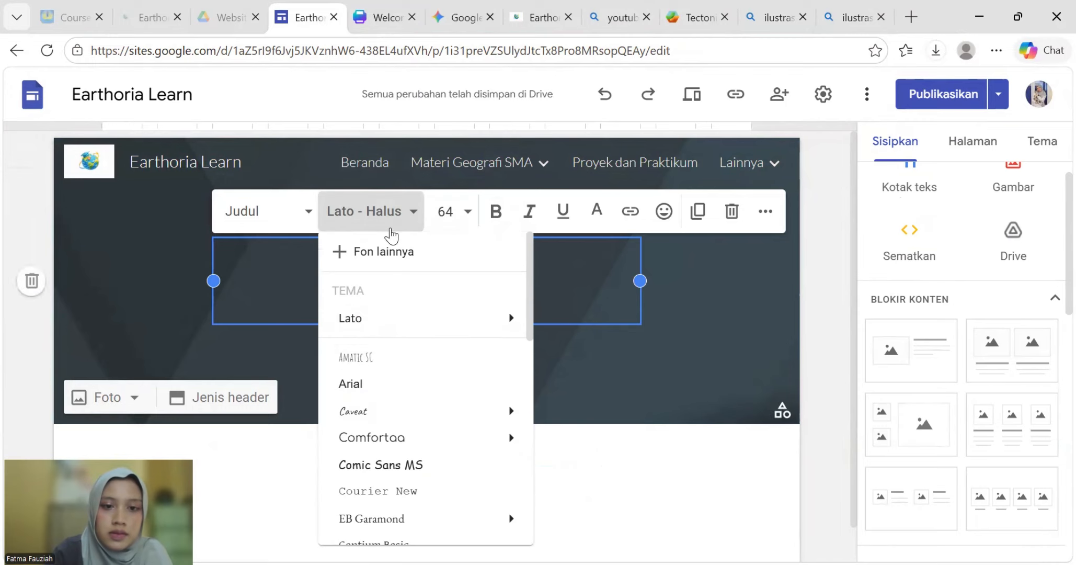
pyautogui.moveTo(408, 521)
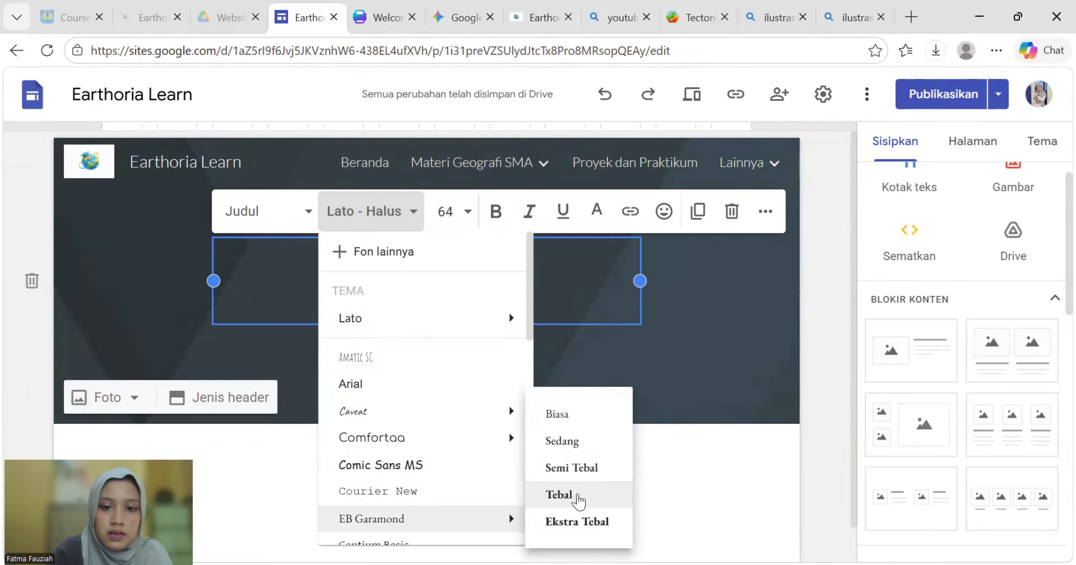
pyautogui.click(580, 466)
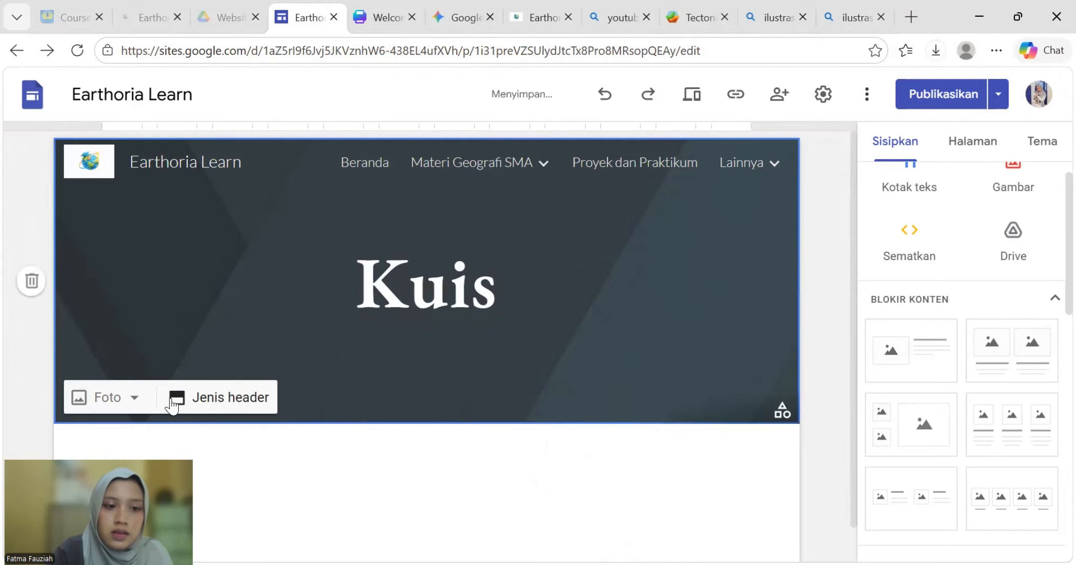
pyautogui.click(107, 397)
# - Upload the kuis image from the bahan folder as the Kuis header background, then close the Gemini tab
pyautogui.click(120, 447)
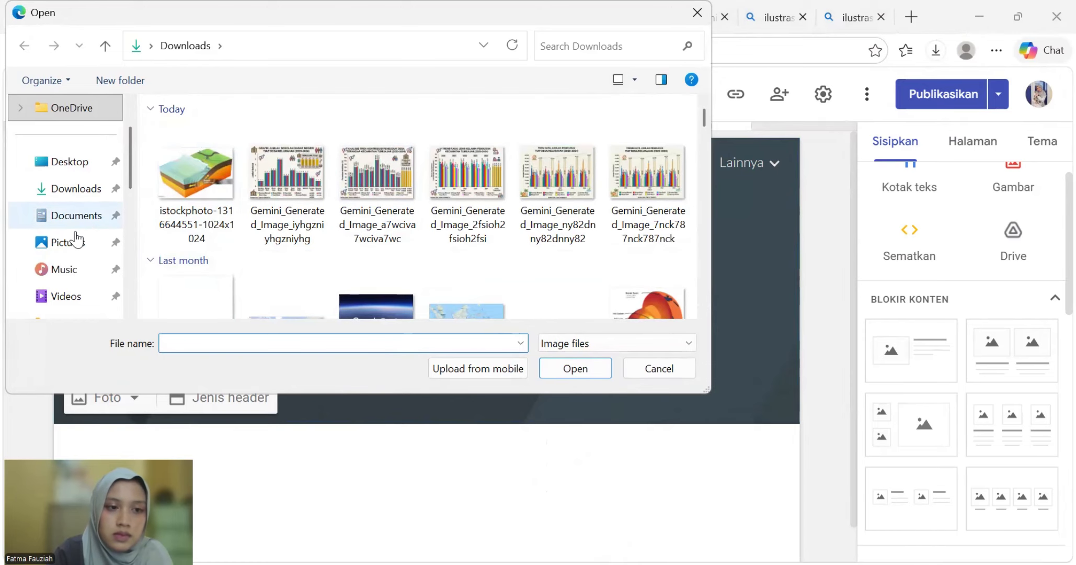
pyautogui.scroll(-5, 58, 240)
pyautogui.scroll(3, 59, 237)
pyautogui.click(53, 298)
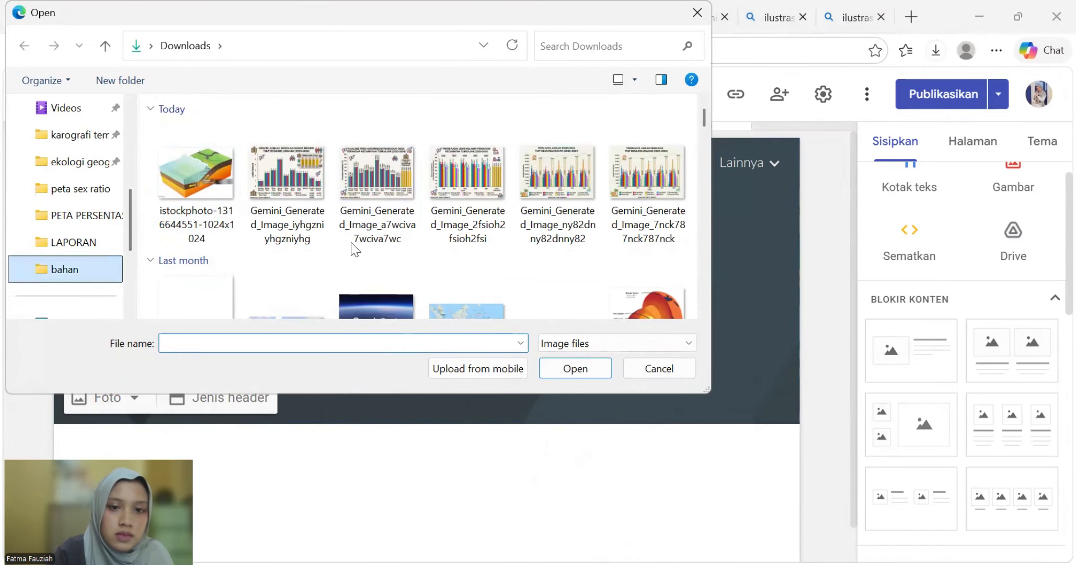
pyautogui.scroll(-2, 651, 287)
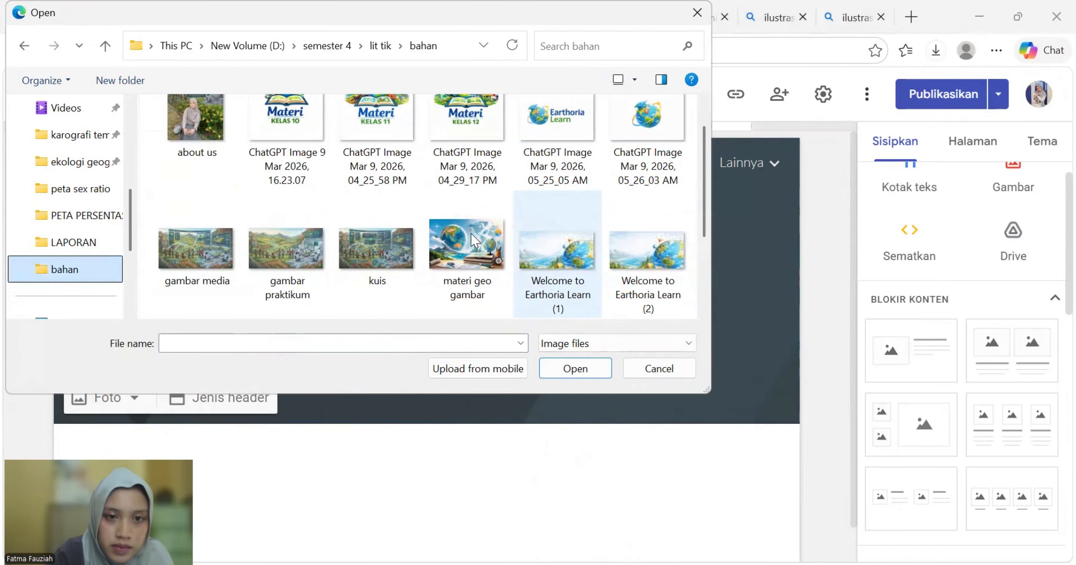
pyautogui.click(374, 254)
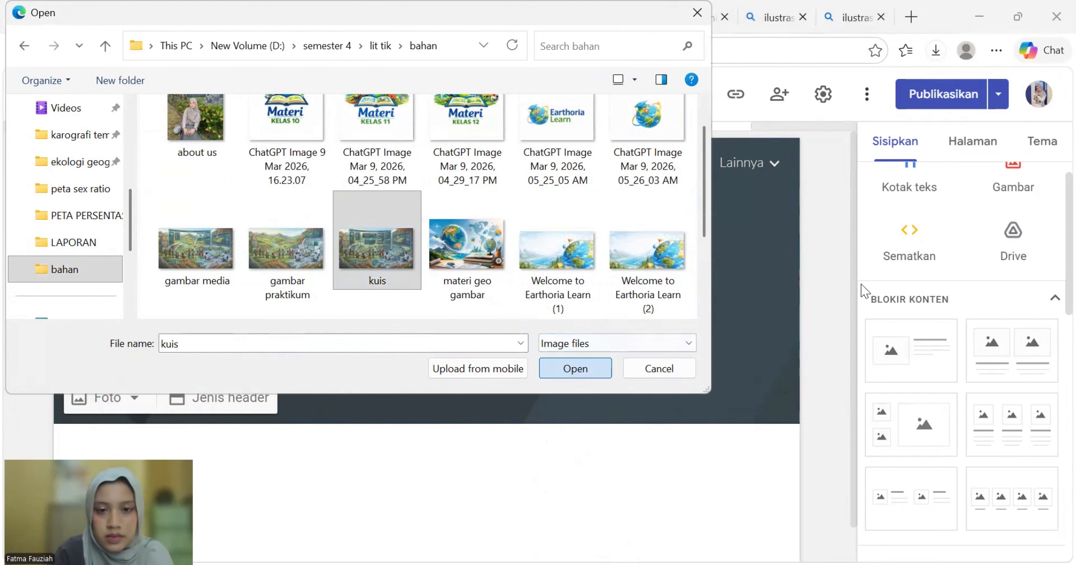
pyautogui.click(575, 369)
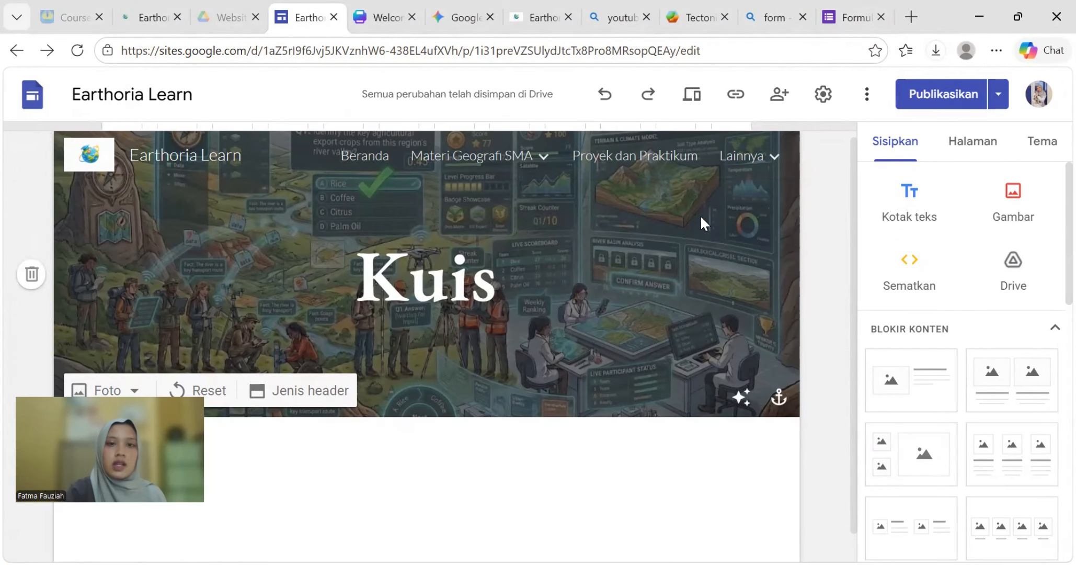
pyautogui.click(490, 18)
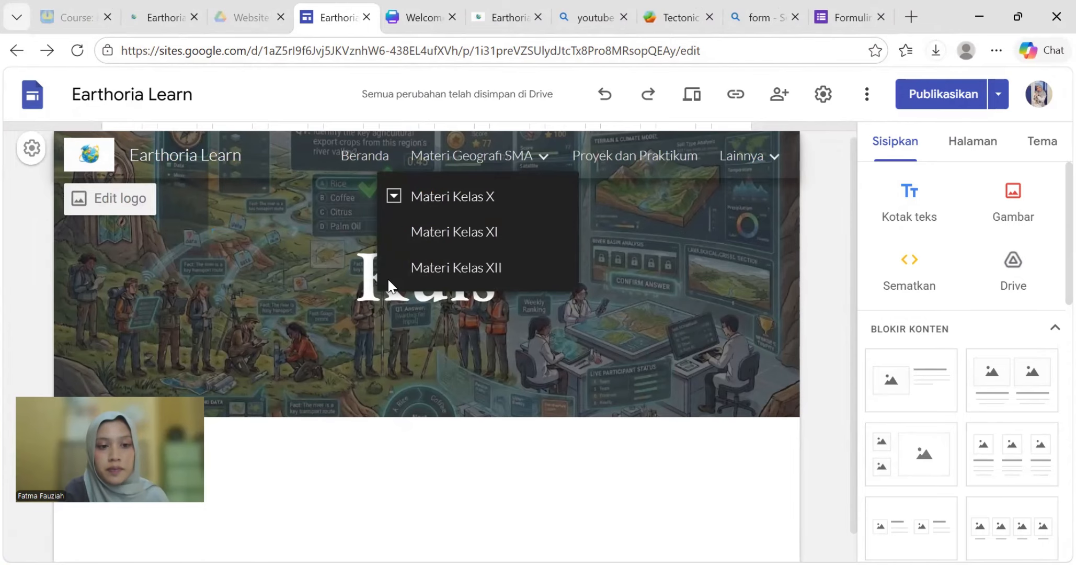
pyautogui.scroll(-1, 392, 298)
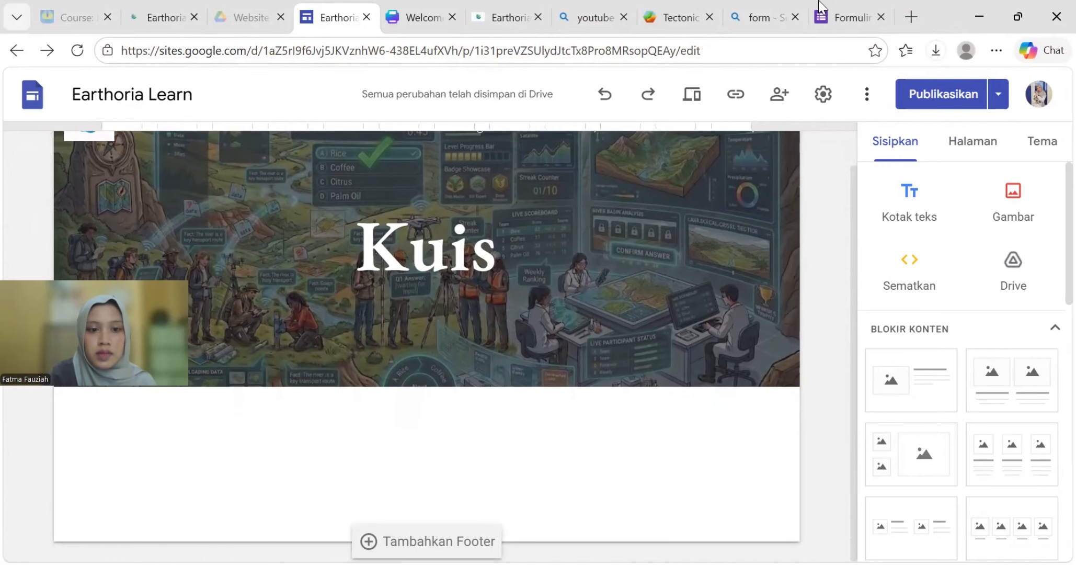
# - Copy the quiz form's respondent link from the Salin link responden popup
pyautogui.scroll(-8, 533, 435)
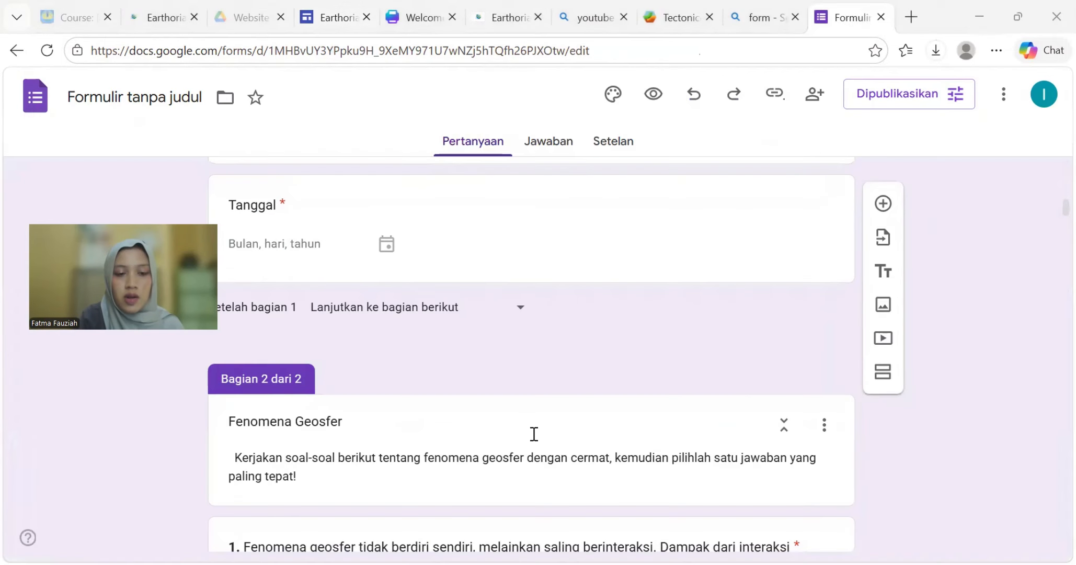
pyautogui.scroll(7, 562, 380)
pyautogui.scroll(10, 584, 400)
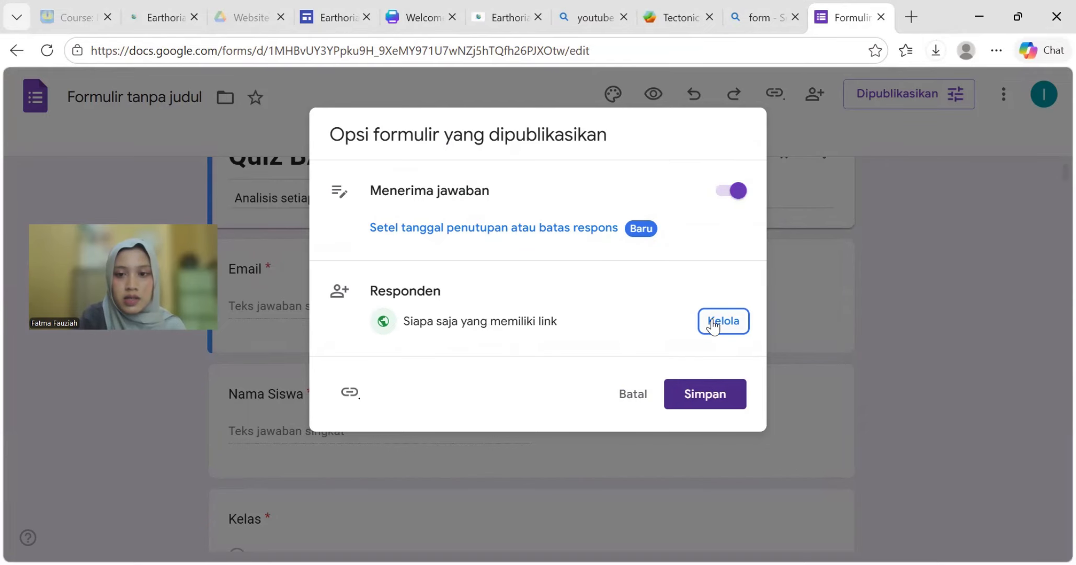
pyautogui.click(348, 397)
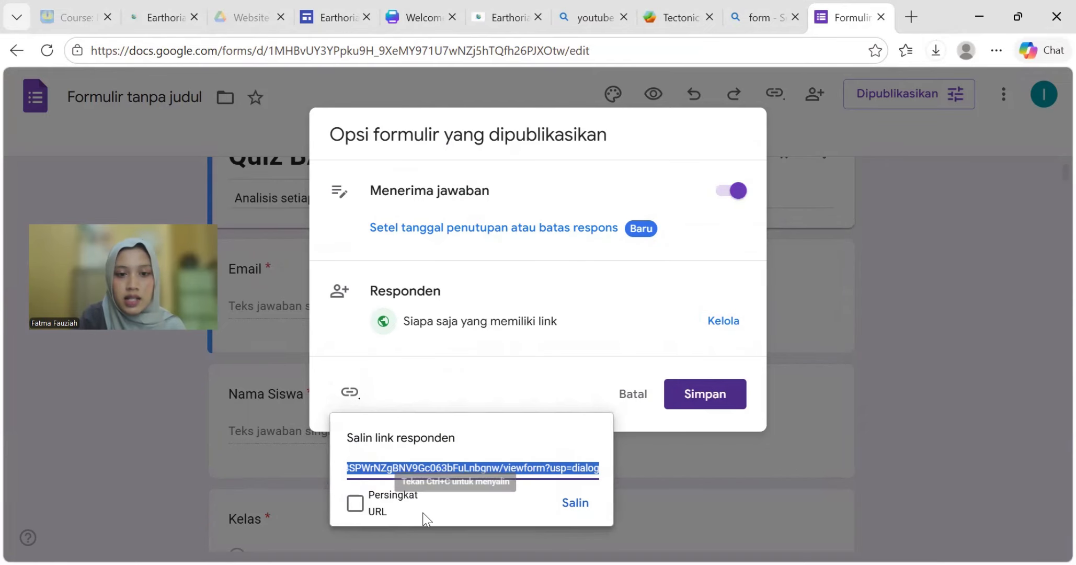
pyautogui.click(575, 512)
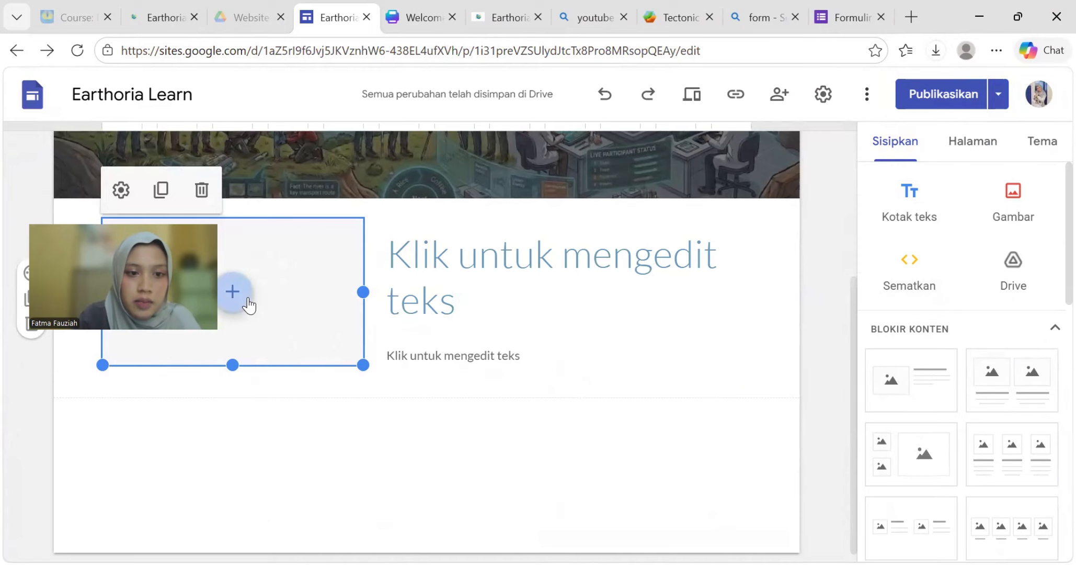
# - Upload the KUIS icon from lit tik > BAHAN DESAIN GOOGLE SITES into the image-and-text block's image slot
pyautogui.click(246, 301)
pyautogui.click(294, 330)
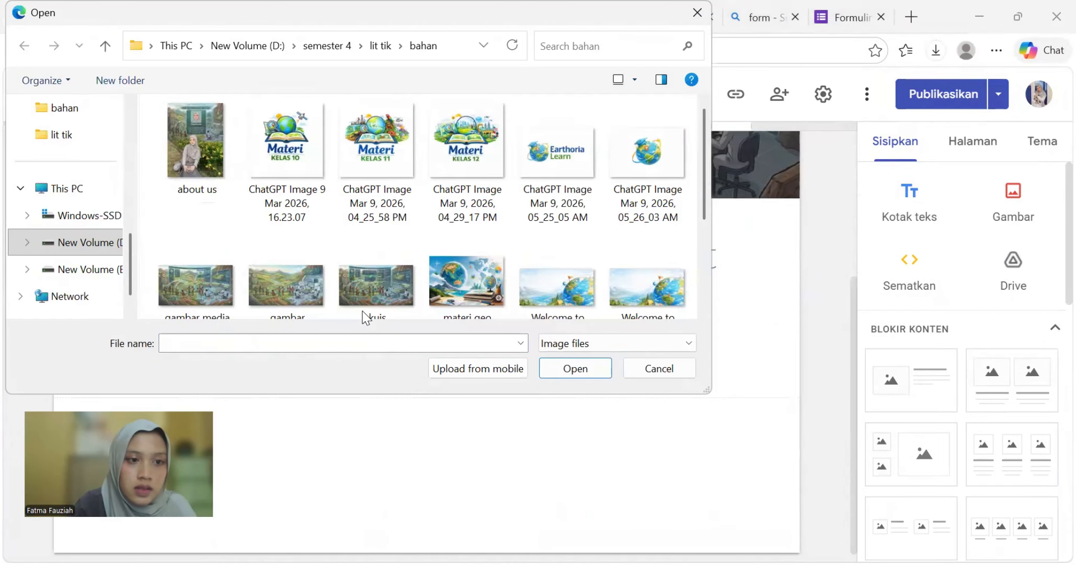
pyautogui.click(326, 46)
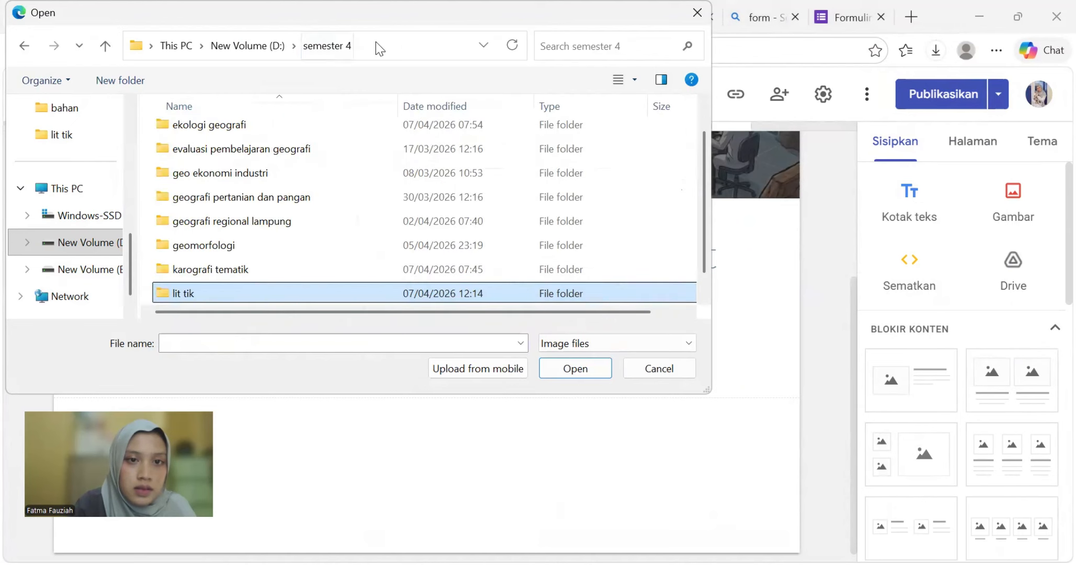
pyautogui.click(361, 46)
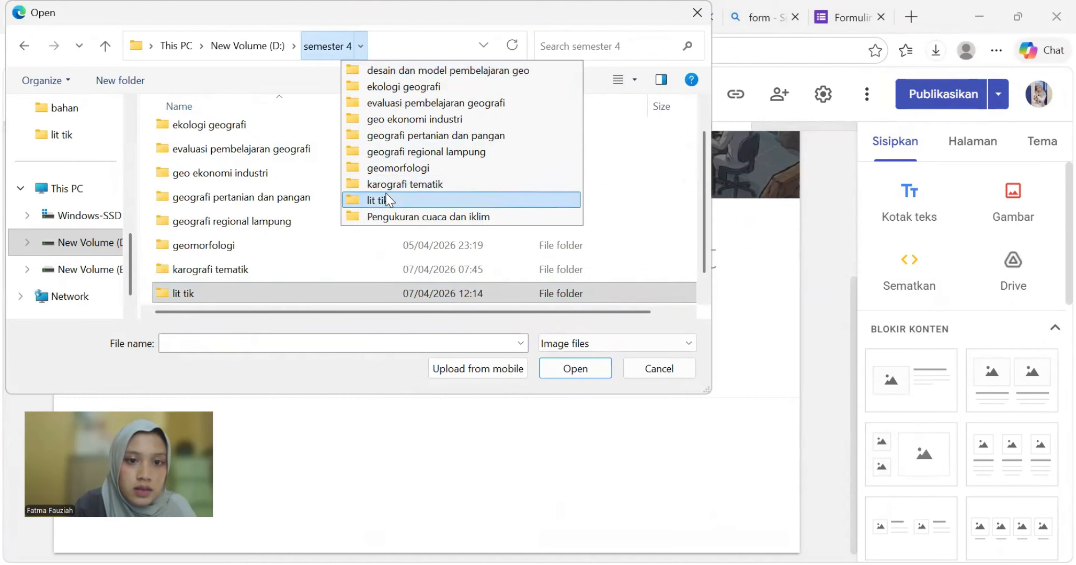
pyautogui.click(376, 201)
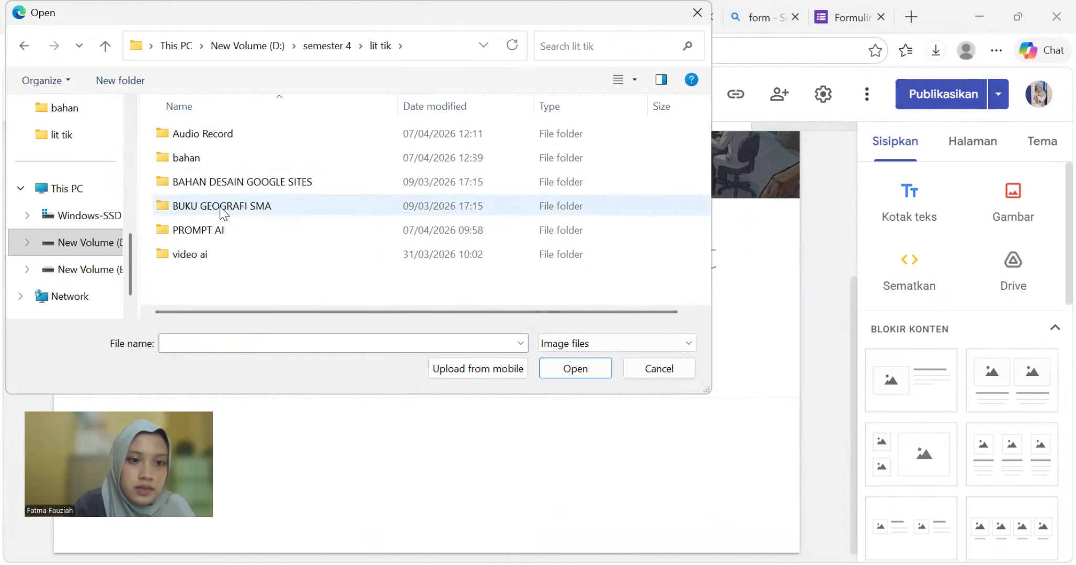
pyautogui.click(224, 185)
pyautogui.doubleClick(224, 186)
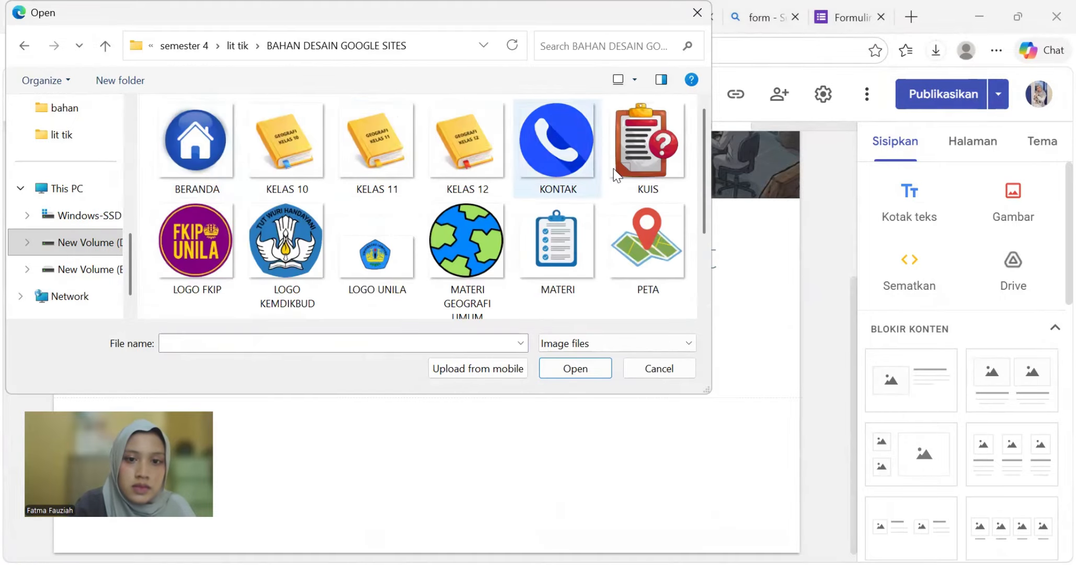
pyautogui.click(662, 173)
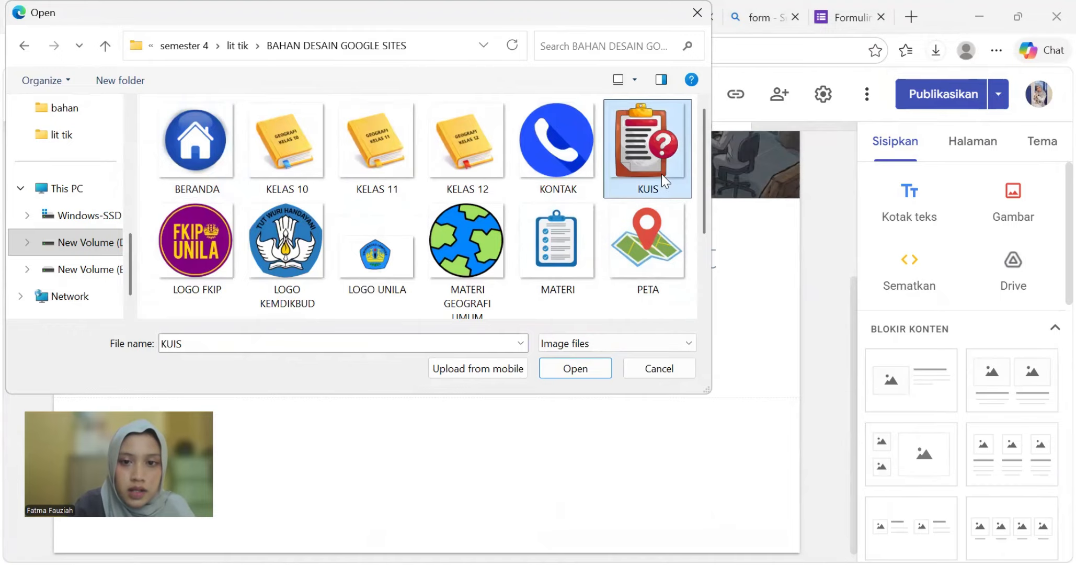
pyautogui.click(569, 372)
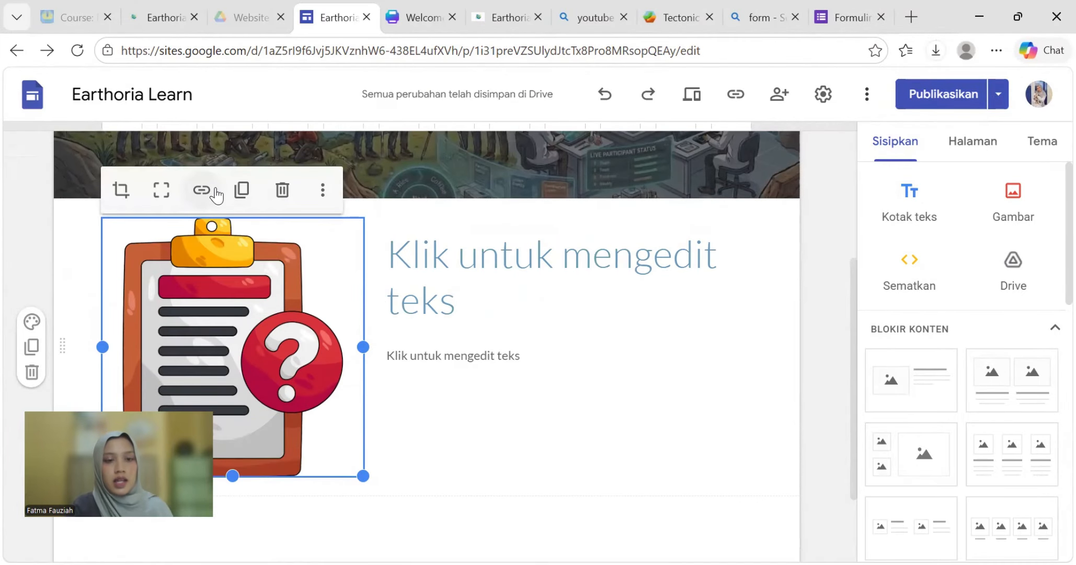
# - Link the KUIS clipboard icon to the copied quiz form viewform address
pyautogui.click(209, 192)
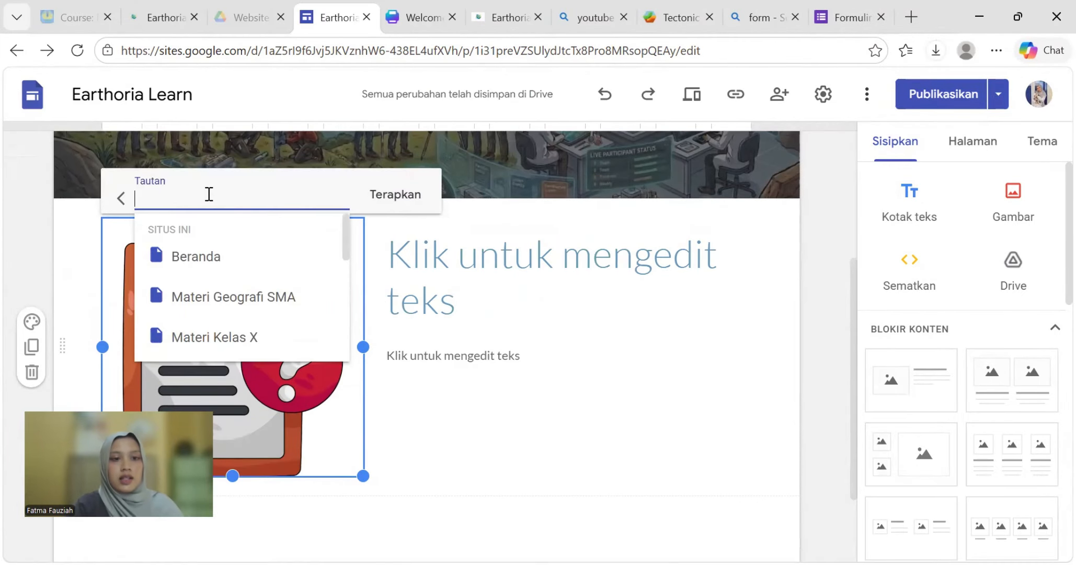
pyautogui.hotkey('ctrl', 'v')
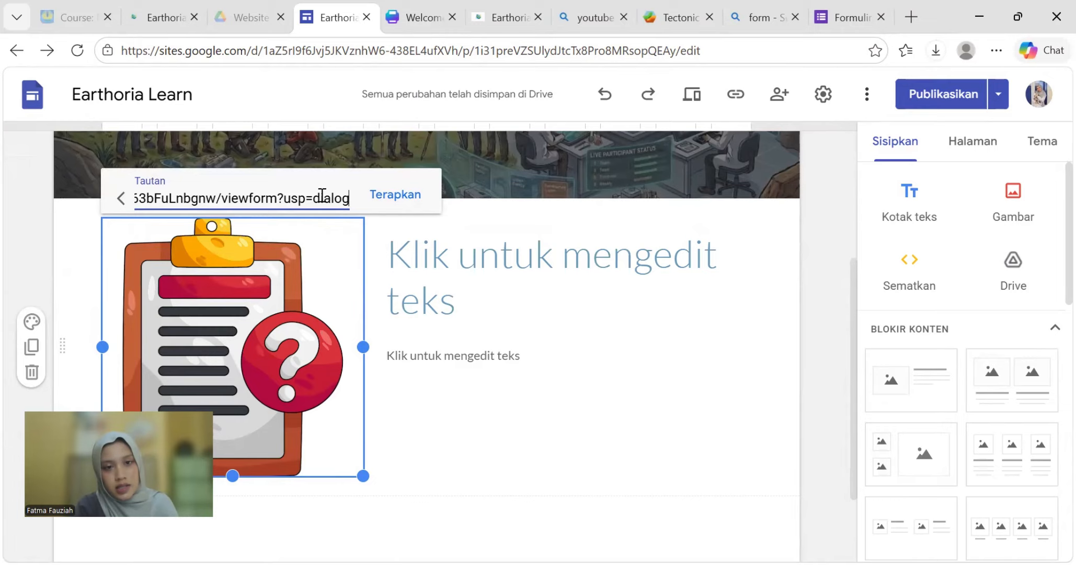
pyautogui.click(396, 194)
# - Type the heading 'Silahkan Kerjakan kuis berikut' beside the quiz icon and deselect it
pyautogui.click(491, 282)
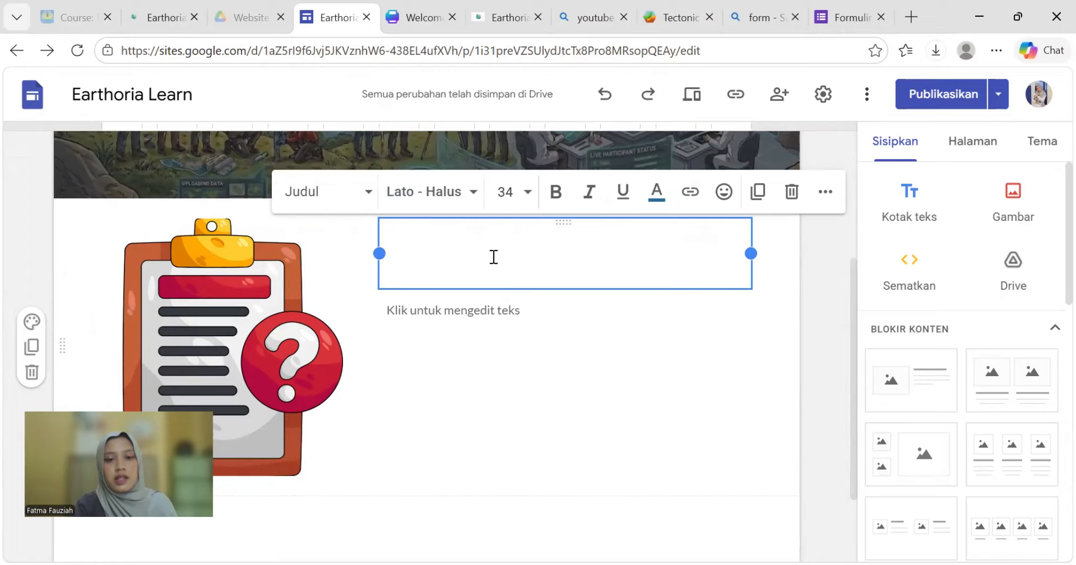
pyautogui.write('Silahkan')
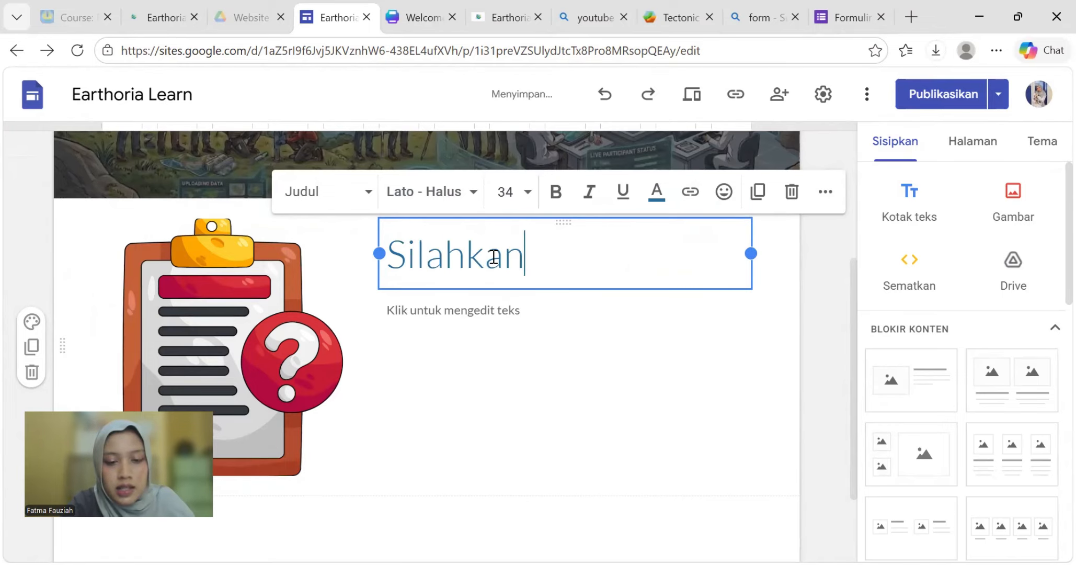
pyautogui.write(' Kerjakan')
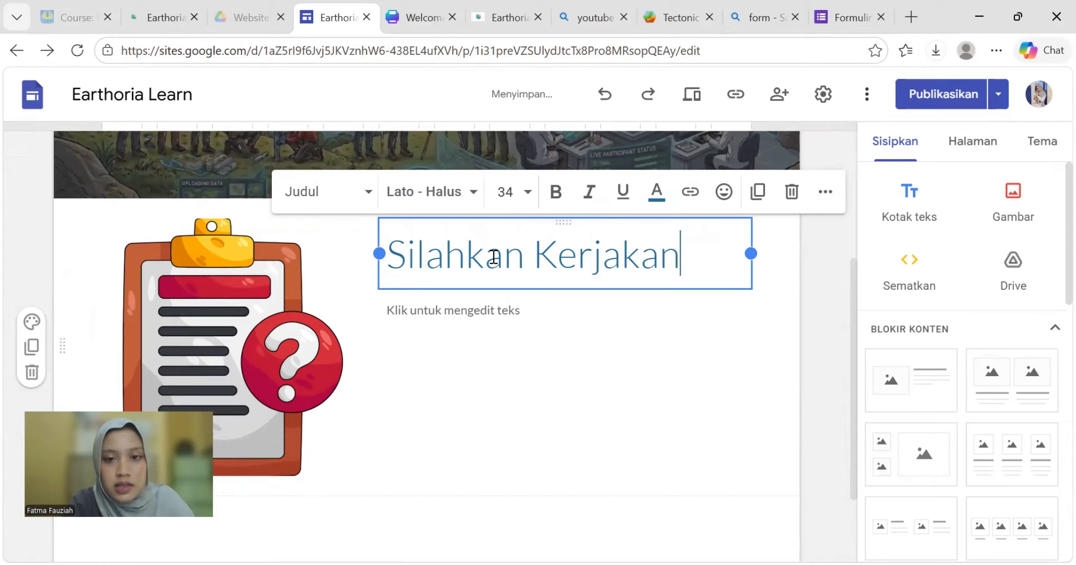
pyautogui.write(' kuis')
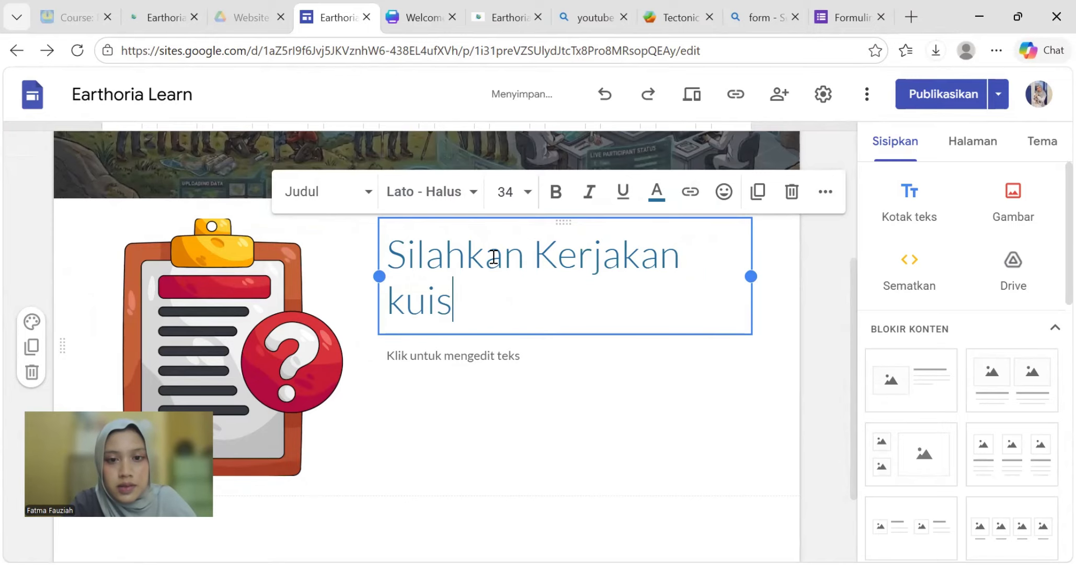
pyautogui.write(' be')
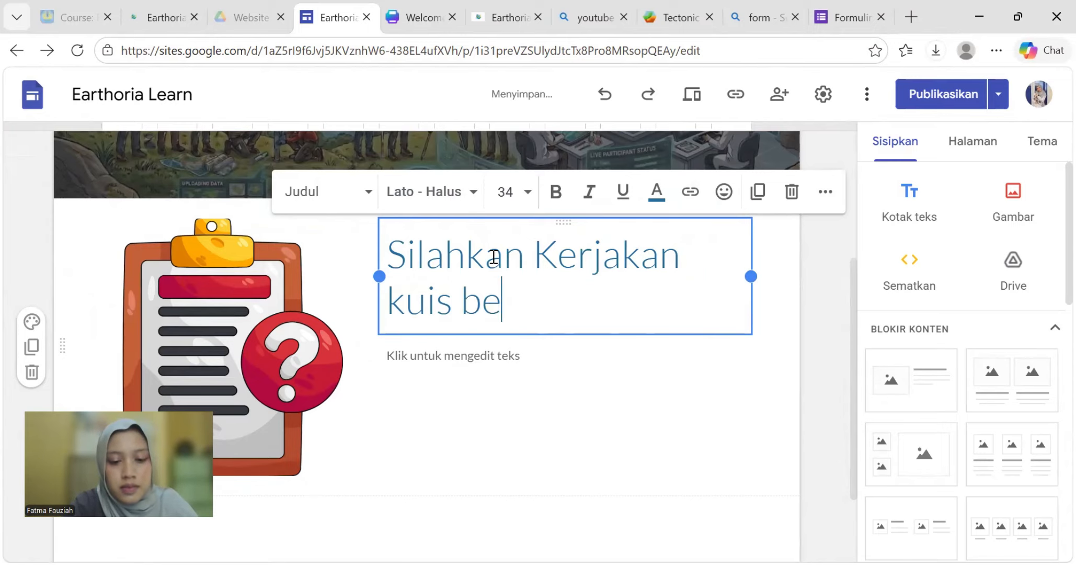
pyautogui.write('rikut')
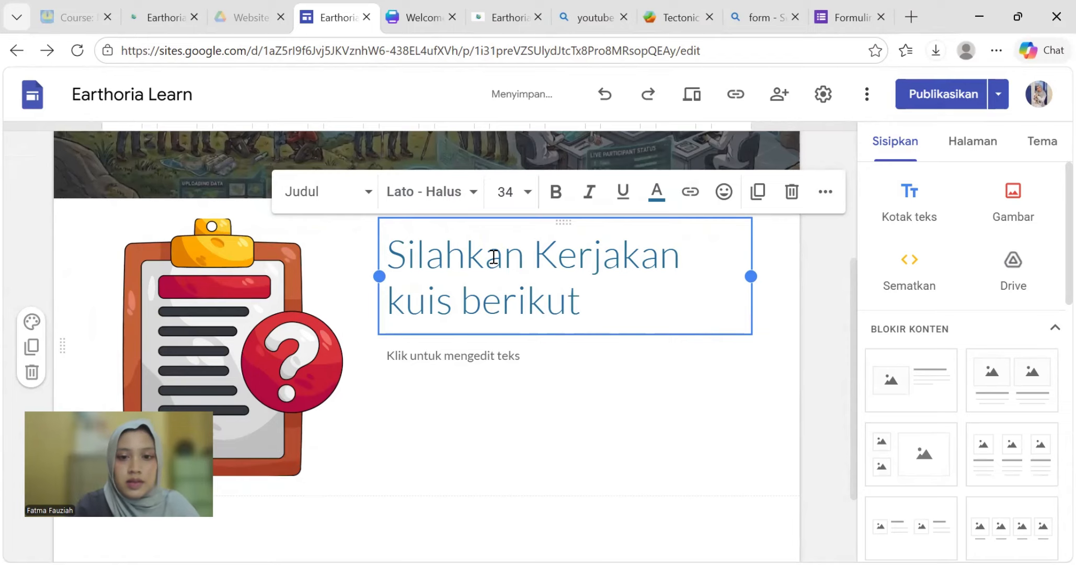
pyautogui.click(533, 393)
pyautogui.doubleClick(551, 291)
pyautogui.moveTo(551, 290); pyautogui.dragTo(678, 260)
pyautogui.click(678, 259)
pyautogui.click(467, 473)
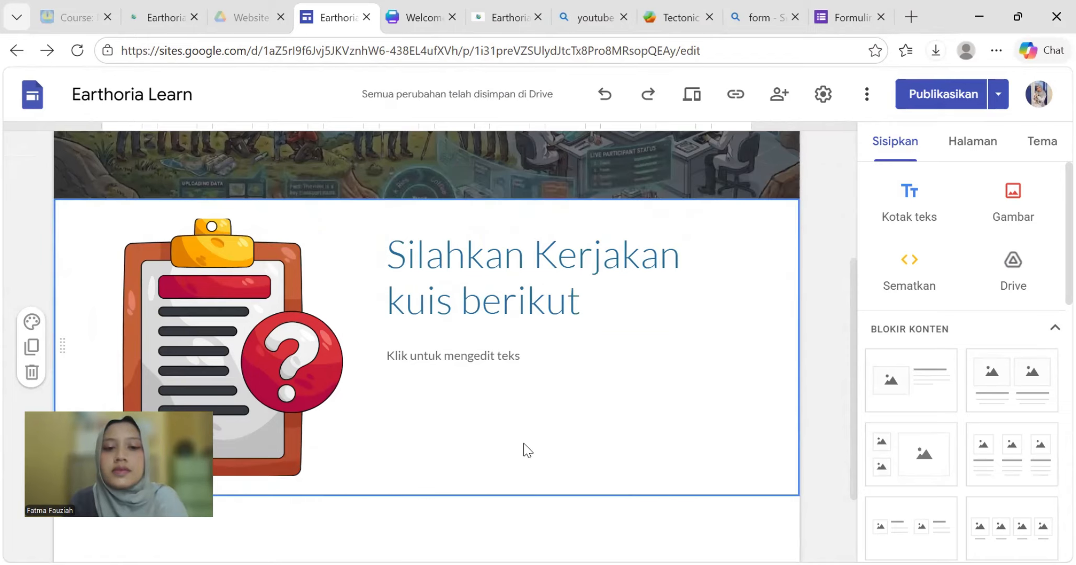
pyautogui.scroll(3, 619, 340)
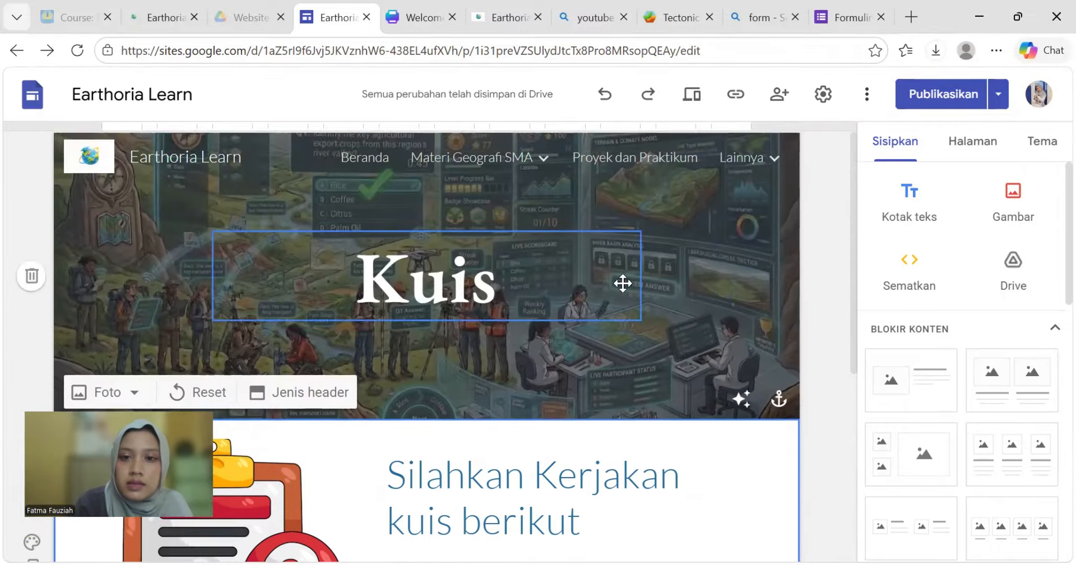
pyautogui.scroll(2, 672, 294)
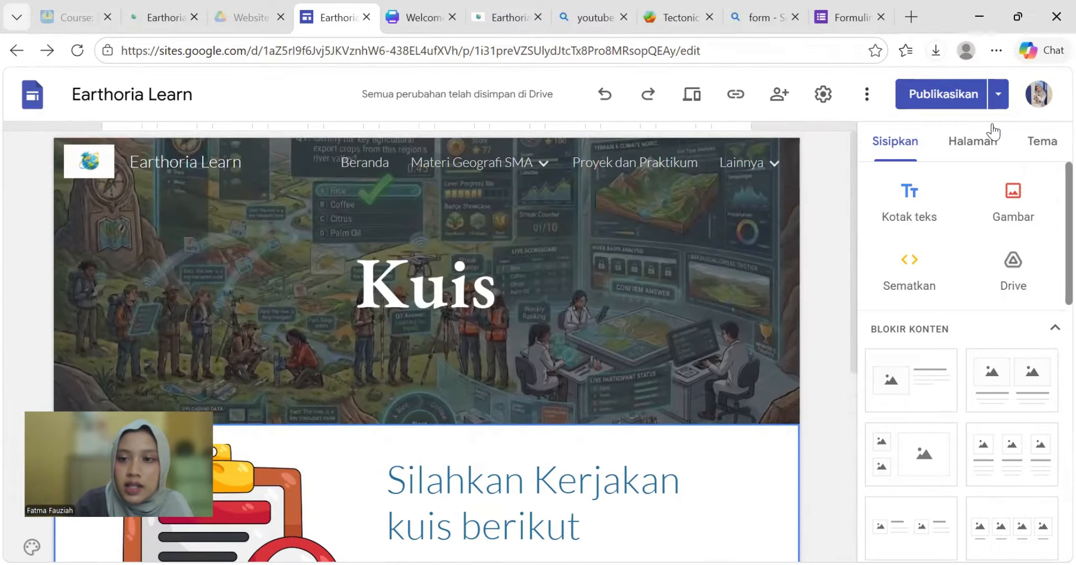
# - Switch to the About me page and set its title in EB Garamond Semi Tebal
pyautogui.click(987, 152)
pyautogui.click(928, 432)
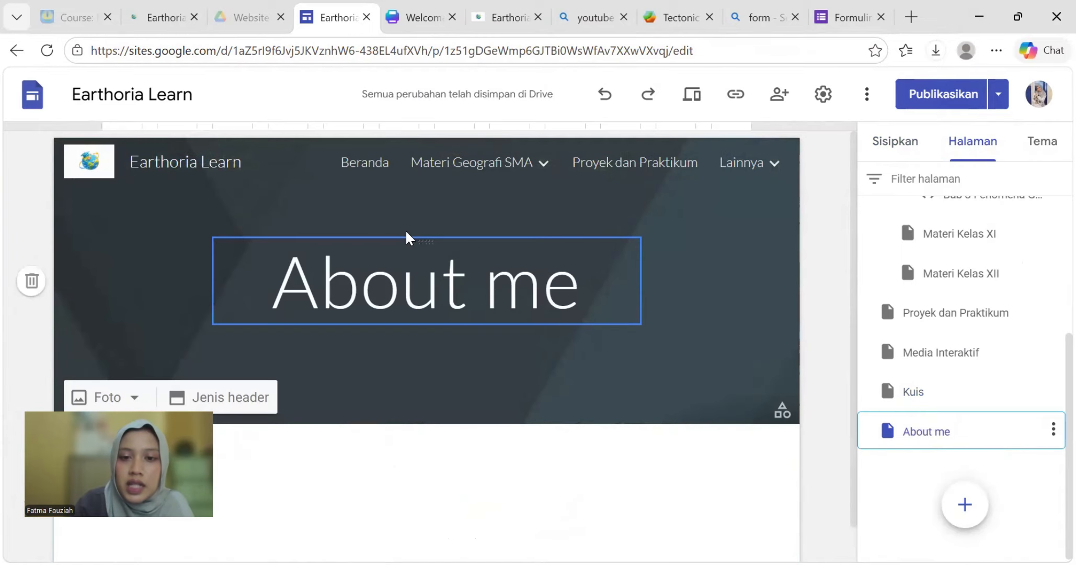
pyautogui.click(591, 310)
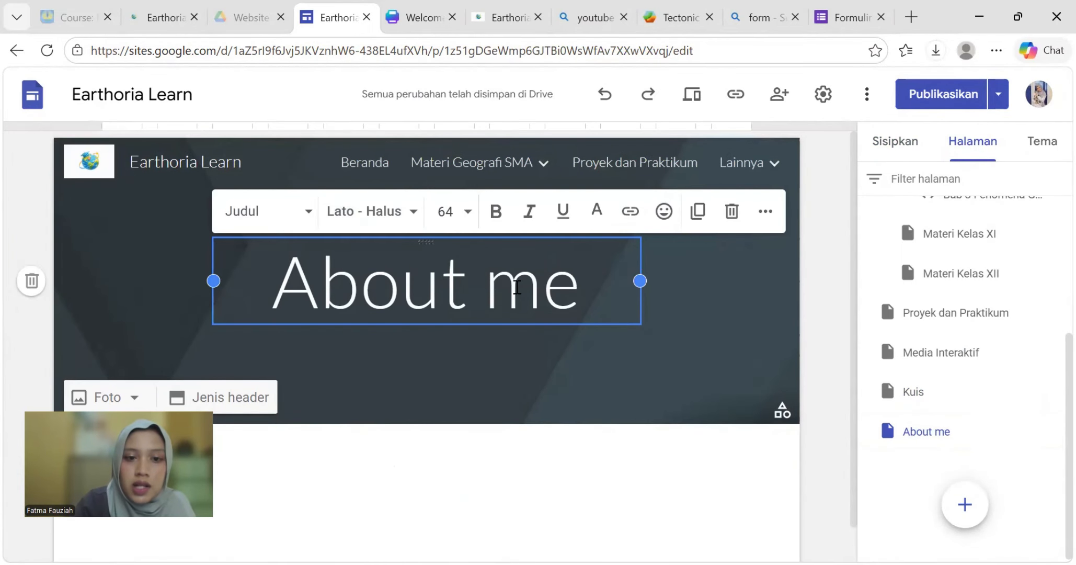
pyautogui.hotkey('shift', 'Left')
pyautogui.hotkey('shift', 'Left')
pyautogui.hotkey('shift', 'Left')
pyautogui.hotkey('shift', 'Left')
pyautogui.moveTo(567, 289); pyautogui.dragTo(267, 291)
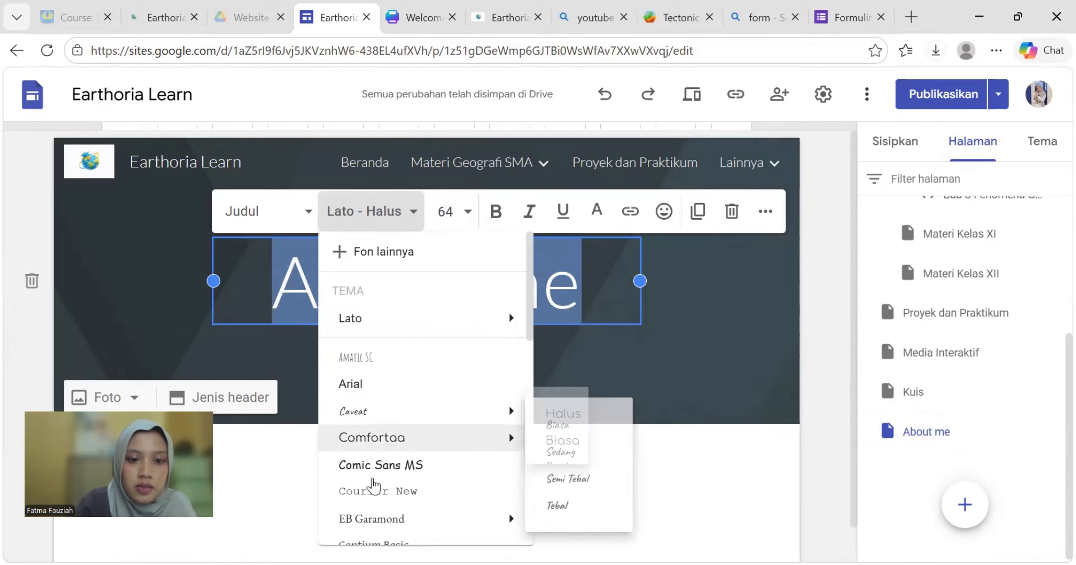
pyautogui.moveTo(373, 518)
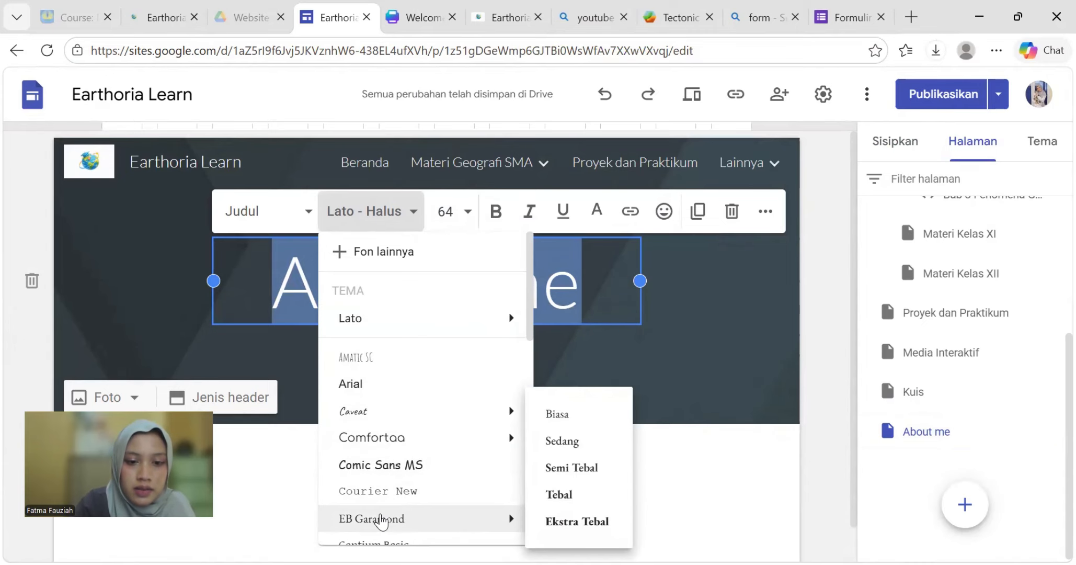
pyautogui.click(576, 468)
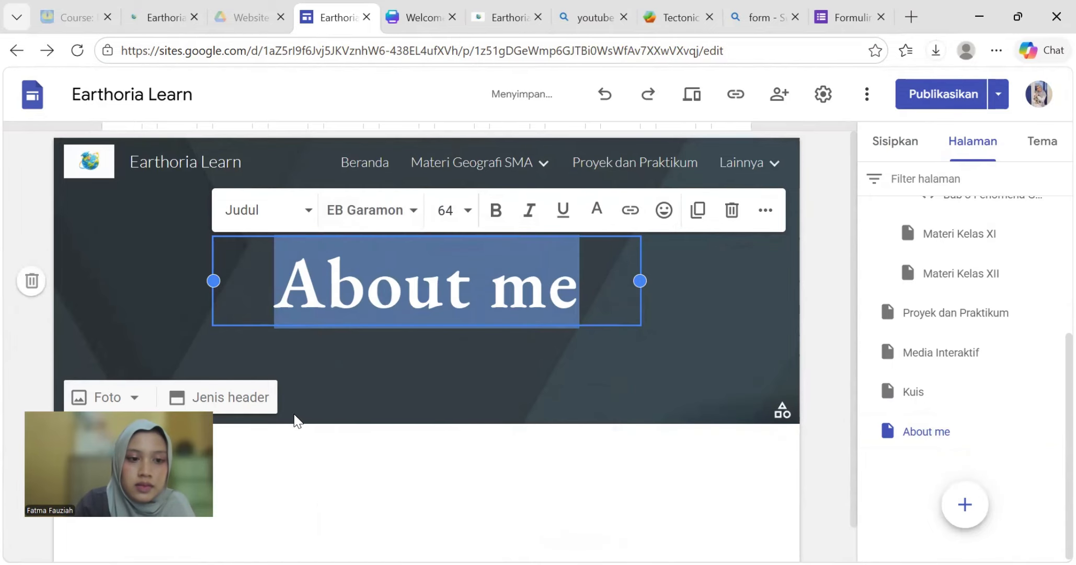
pyautogui.click(110, 400)
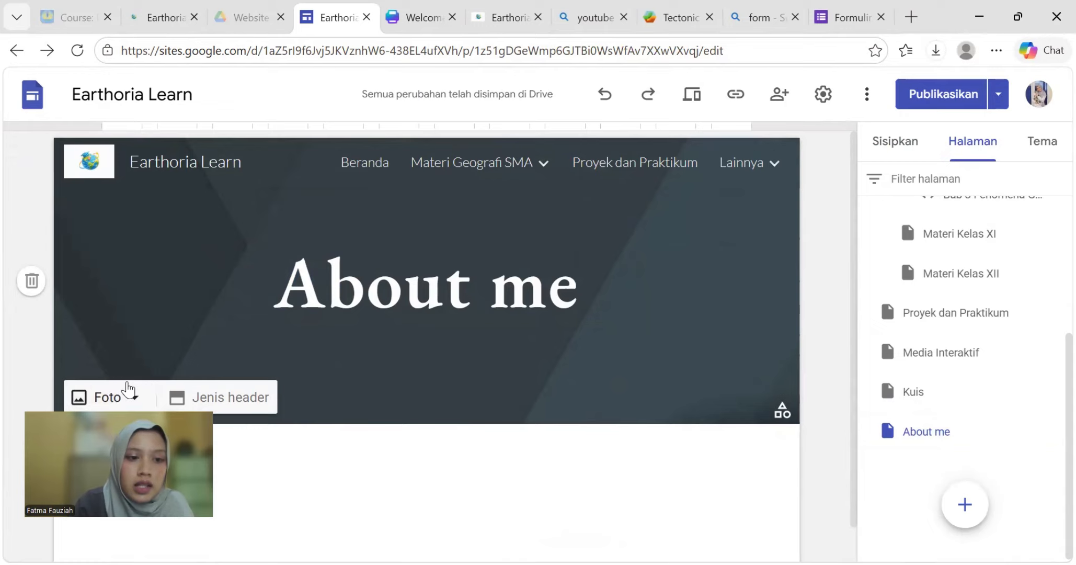
# - Upload the 'about us' photo from lit tik > bahan as the About me header background
pyautogui.scroll(-1, 112, 387)
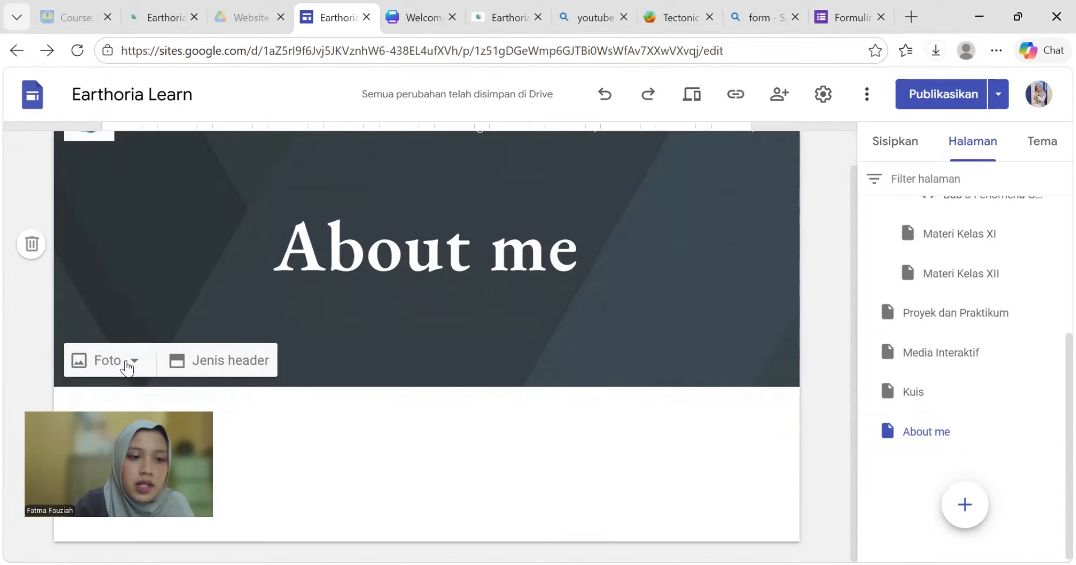
pyautogui.click(128, 366)
pyautogui.click(123, 405)
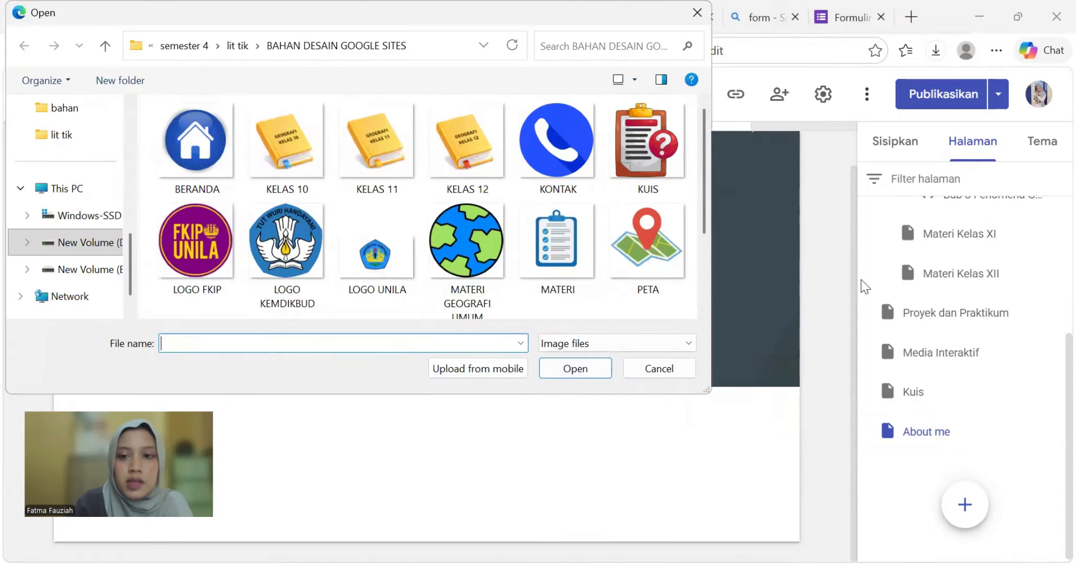
pyautogui.scroll(-2, 424, 257)
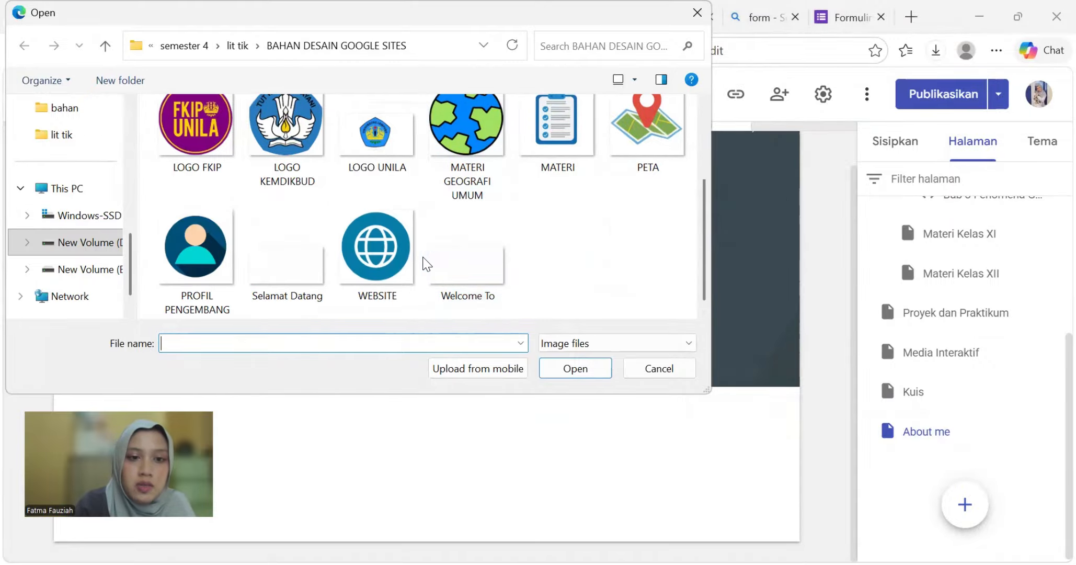
pyautogui.scroll(2, 481, 233)
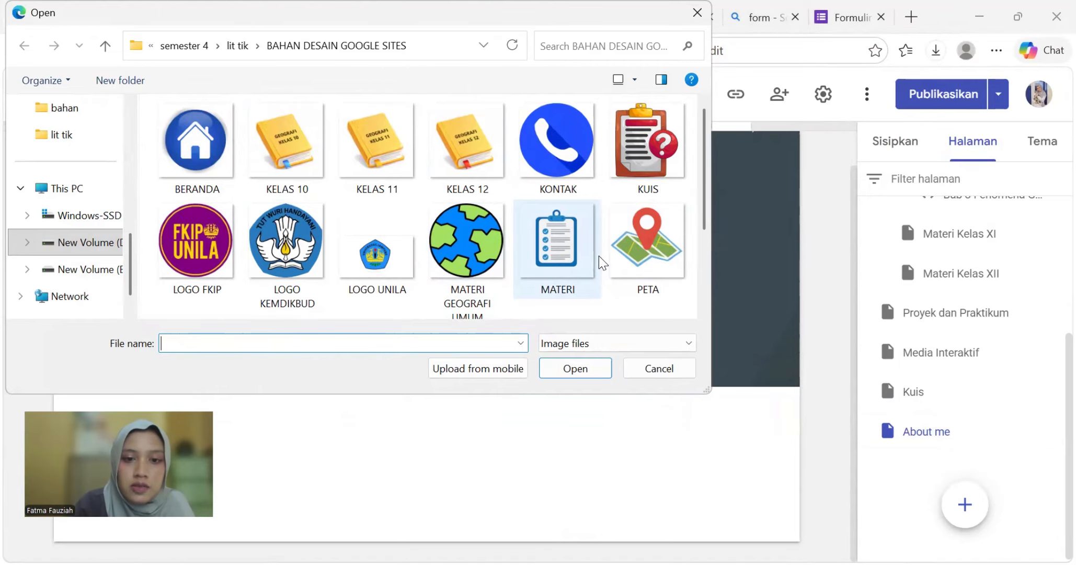
pyautogui.scroll(-2, 599, 255)
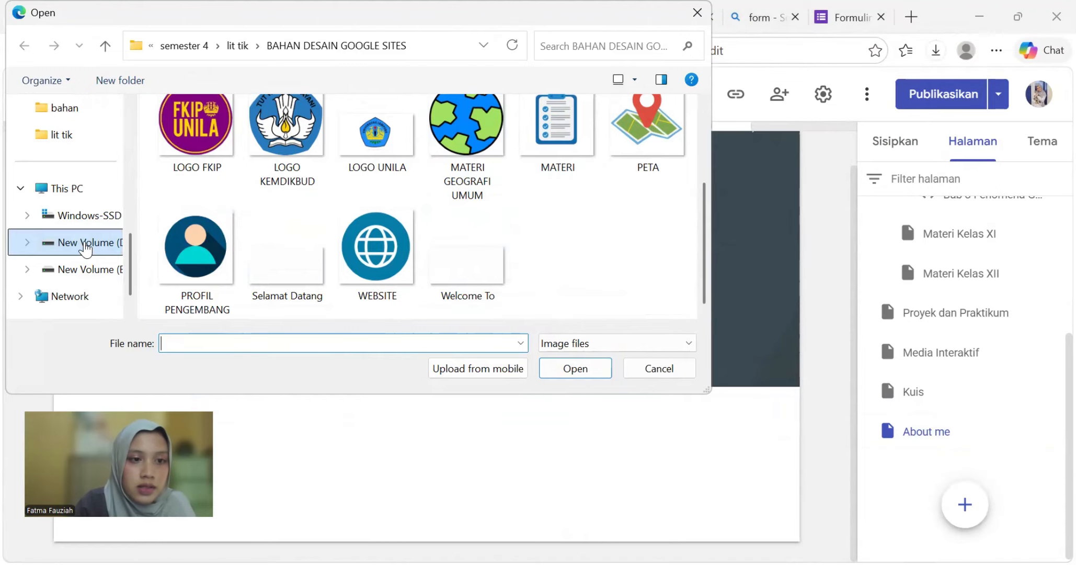
pyautogui.click(237, 46)
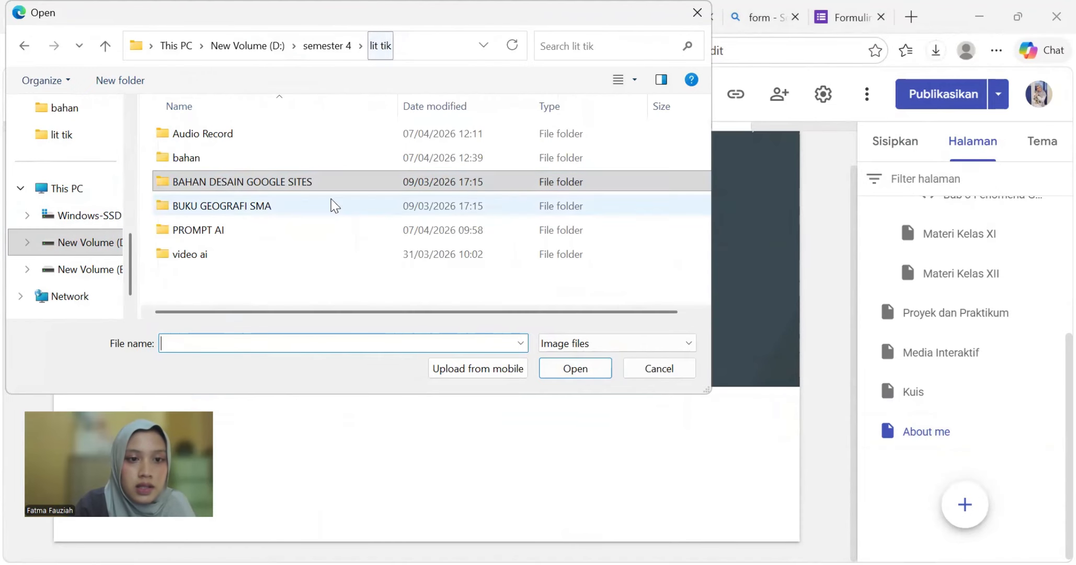
pyautogui.doubleClick(236, 159)
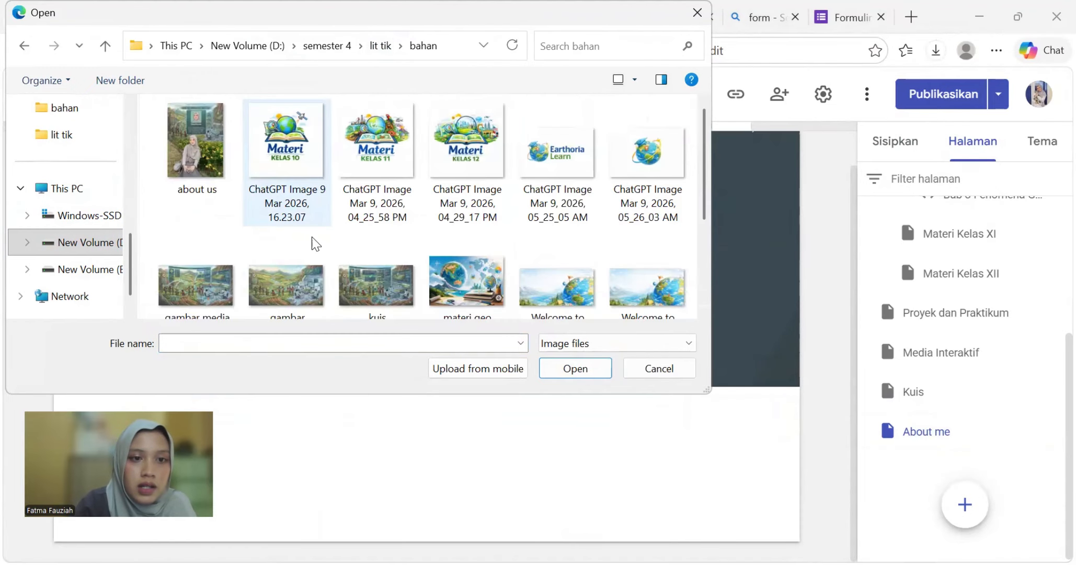
pyautogui.click(199, 166)
pyautogui.scroll(-2, 431, 272)
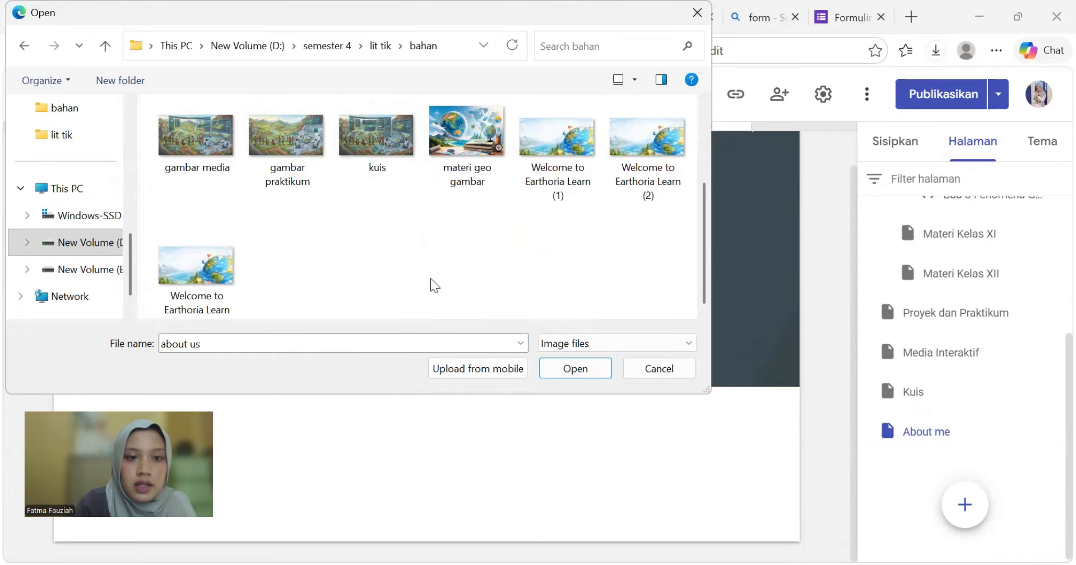
pyautogui.click(570, 367)
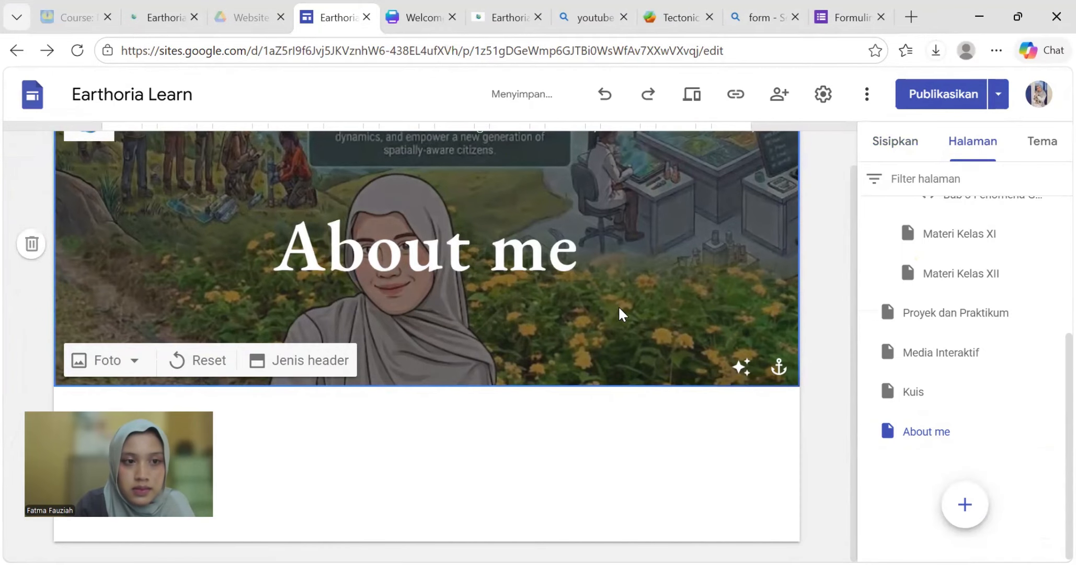
pyautogui.scroll(1, 627, 298)
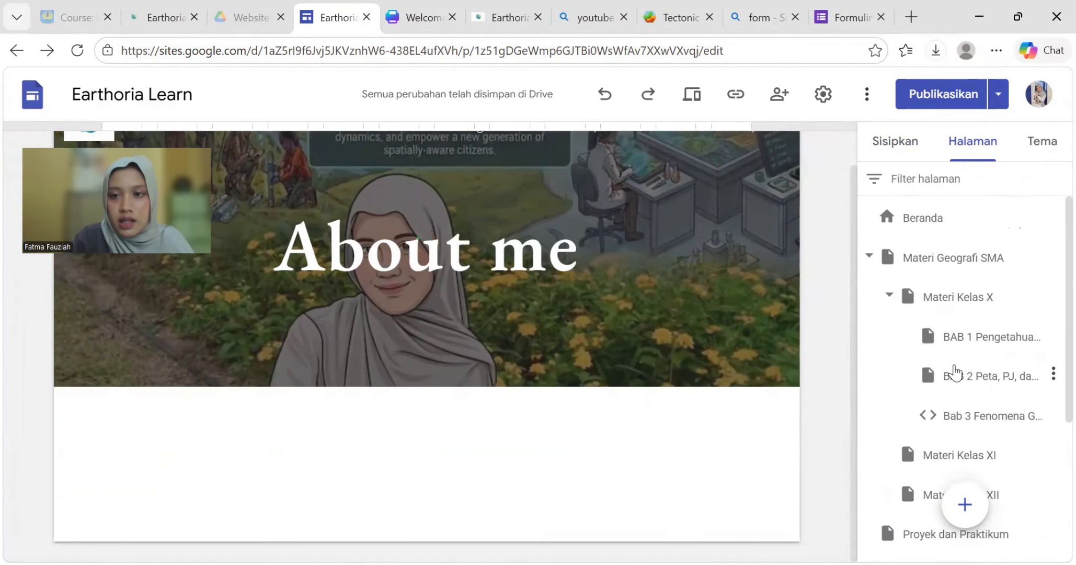
# - Insert a text box below the About me header and paste the three-paragraph teacher bio into it
pyautogui.click(944, 338)
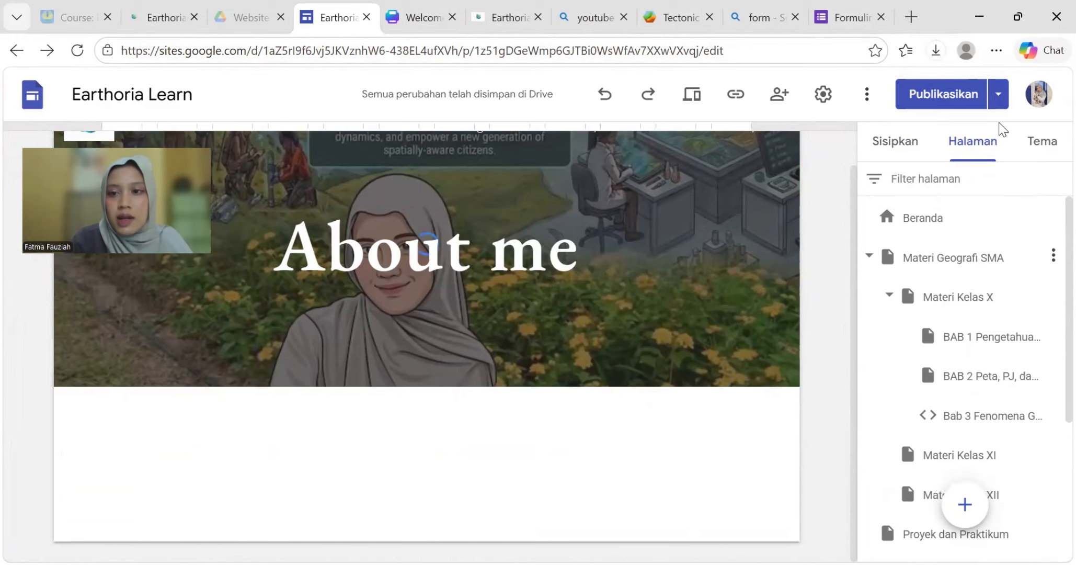
pyautogui.click(899, 142)
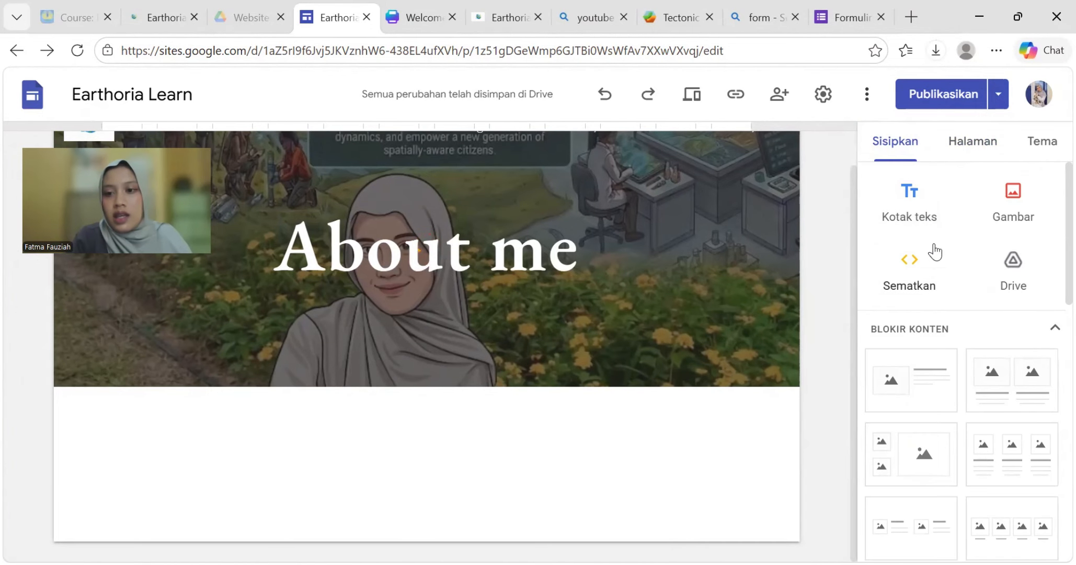
pyautogui.click(926, 210)
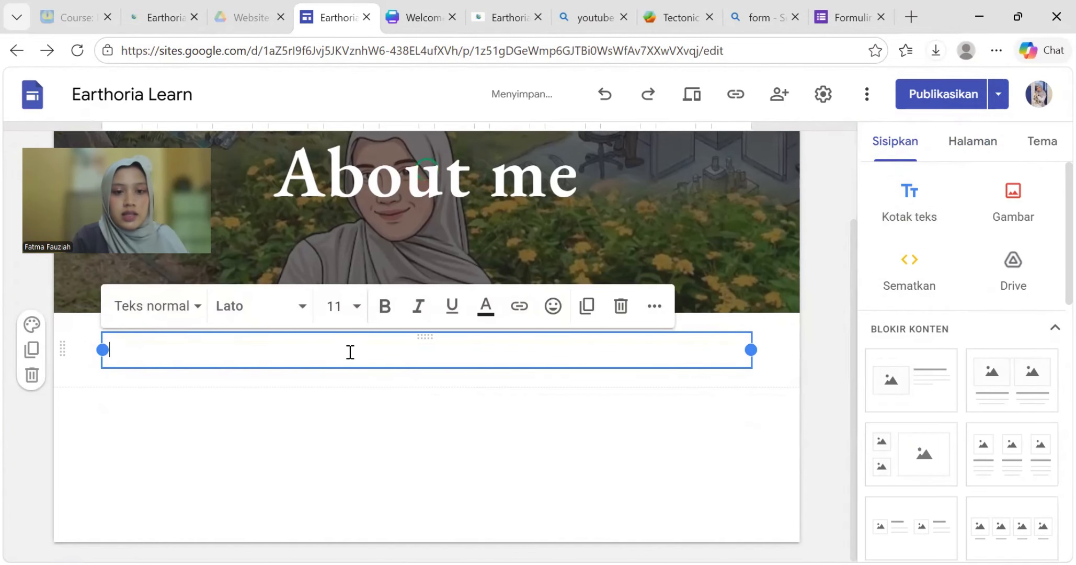
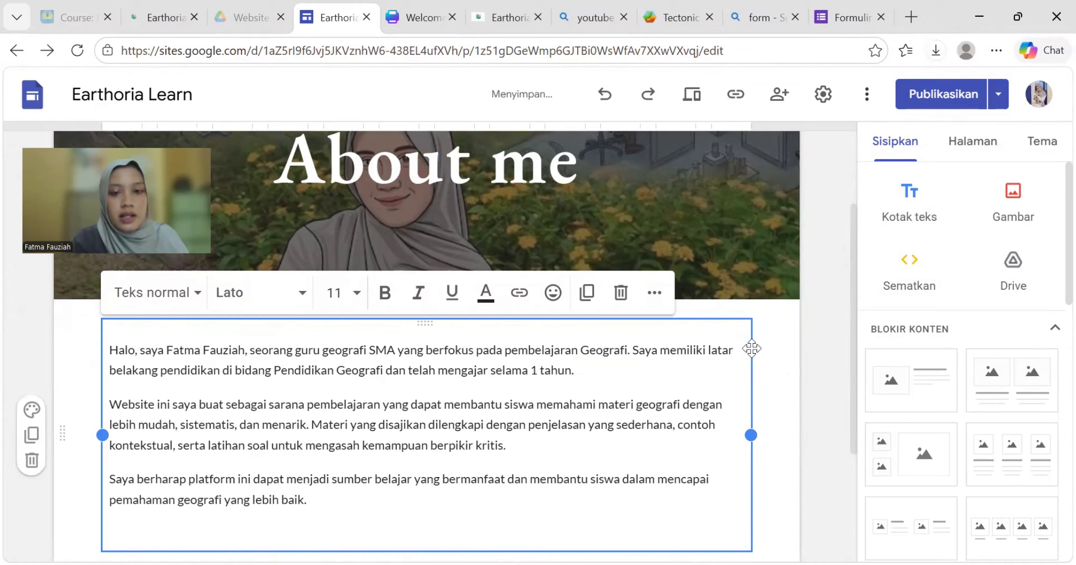
pyautogui.click(817, 425)
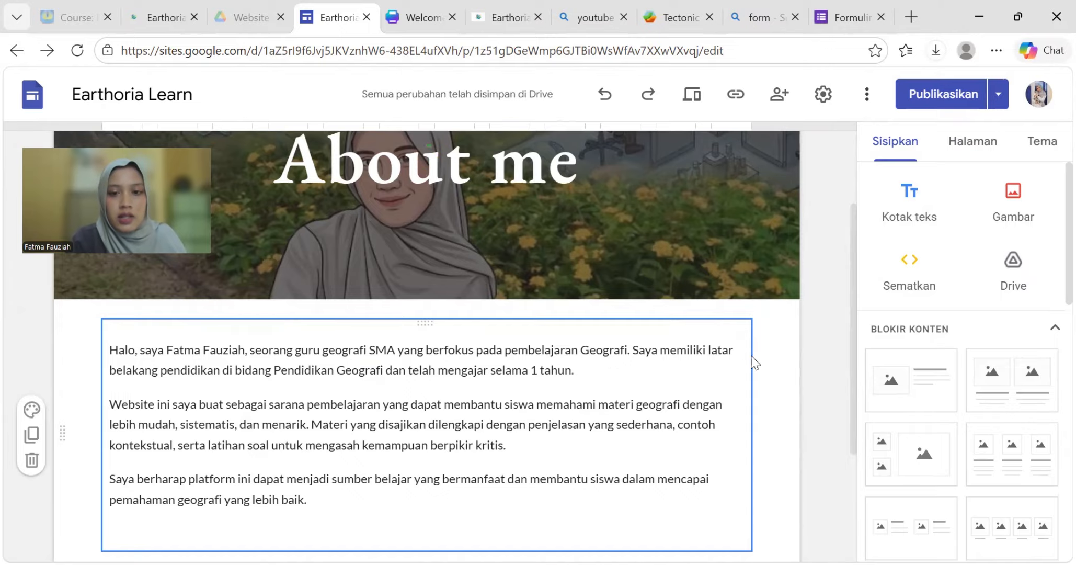
pyautogui.scroll(-4, 413, 375)
pyautogui.scroll(6, 418, 387)
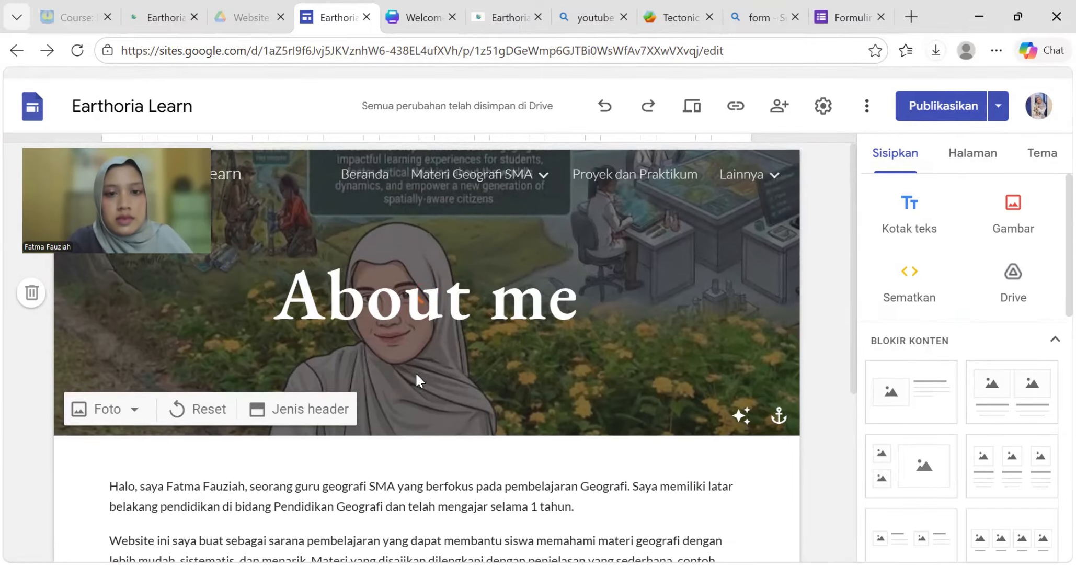
pyautogui.scroll(-6, 416, 375)
pyautogui.scroll(3, 418, 379)
pyautogui.scroll(3, 417, 374)
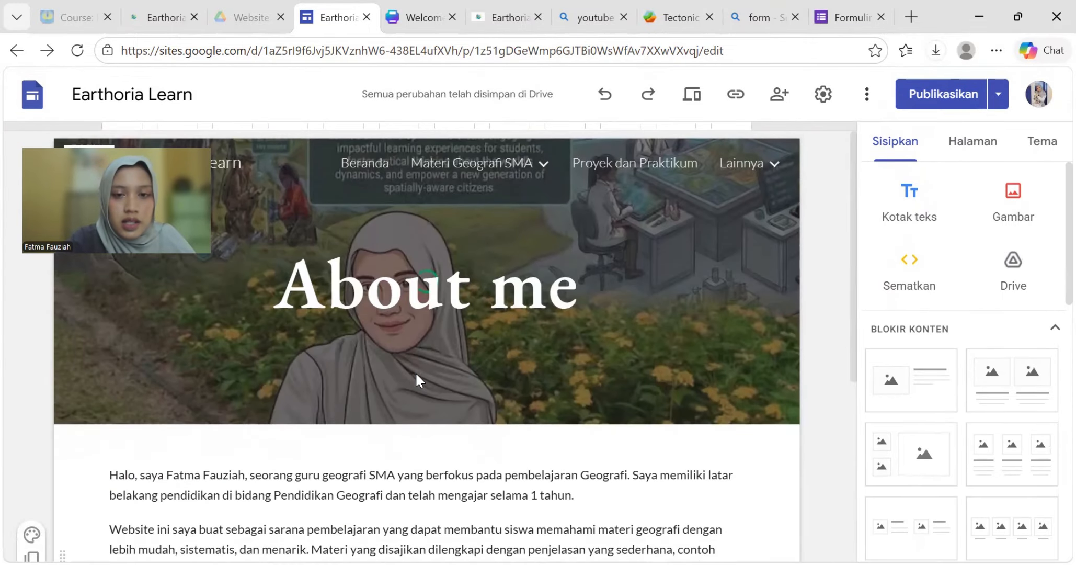
pyautogui.scroll(-6, 417, 373)
pyautogui.scroll(6, 418, 374)
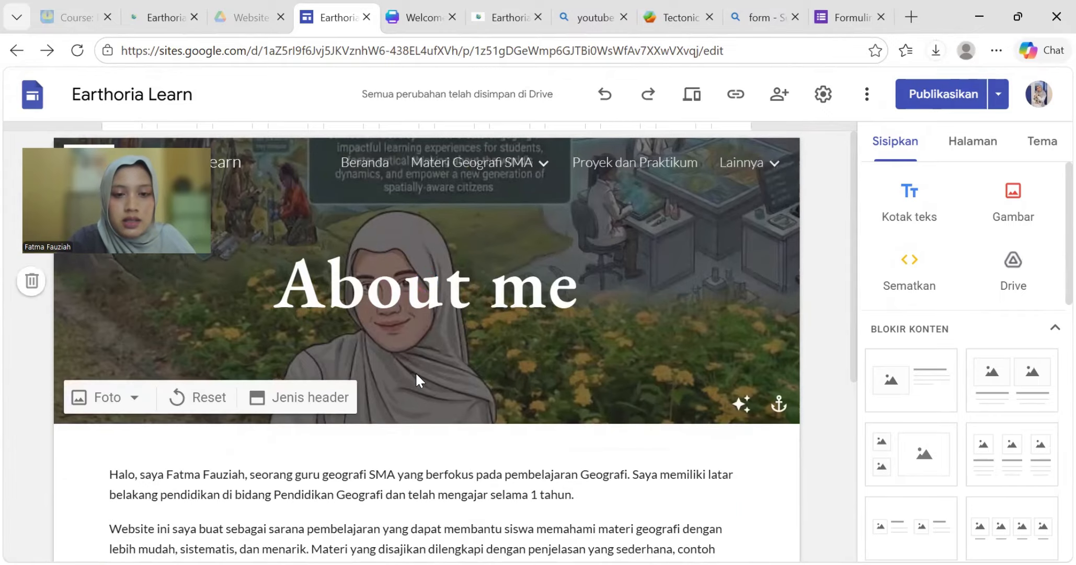
pyautogui.scroll(-6, 417, 373)
pyautogui.scroll(6, 416, 373)
pyautogui.scroll(-6, 416, 373)
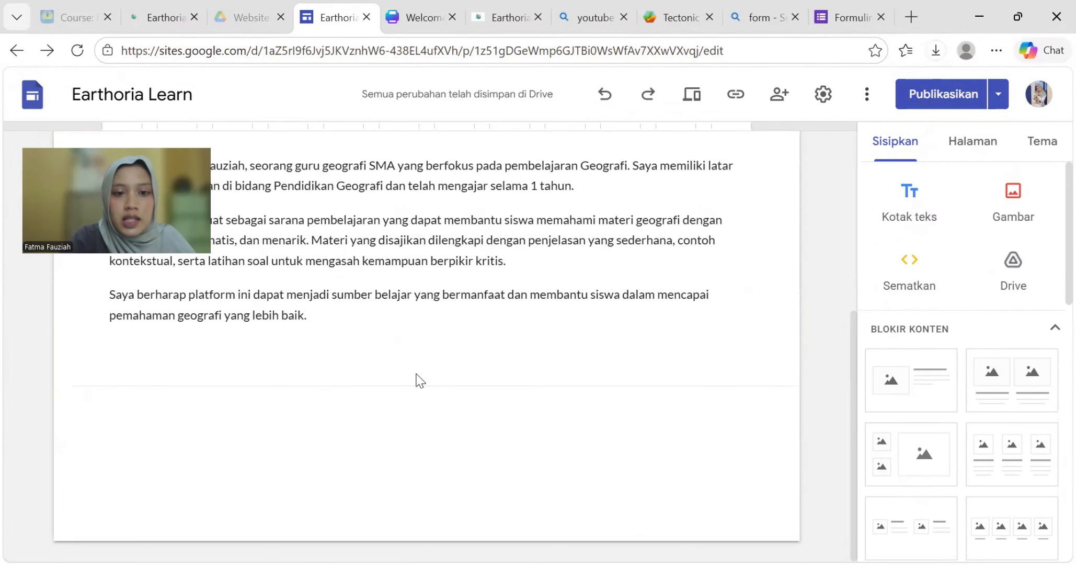
pyautogui.scroll(6, 457, 457)
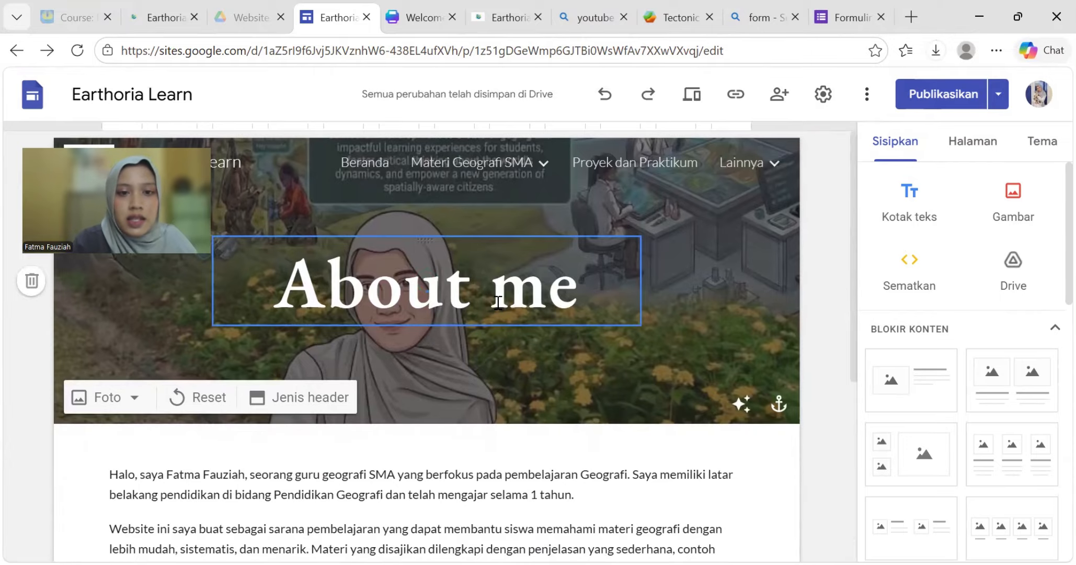
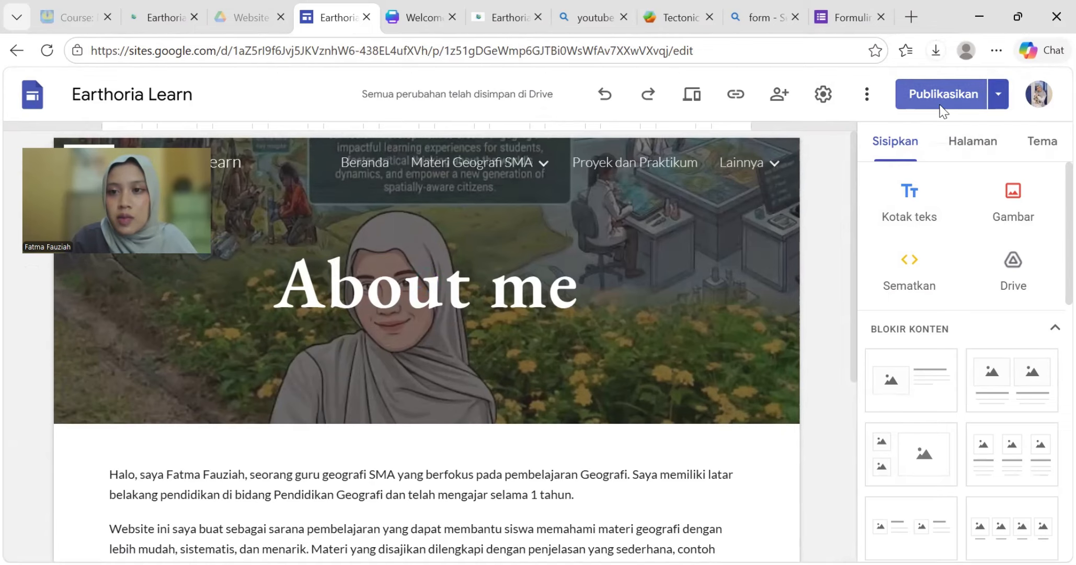
# - Publish the latest Earthoria Learn changes and copy the published sitelink from Share
pyautogui.click(965, 95)
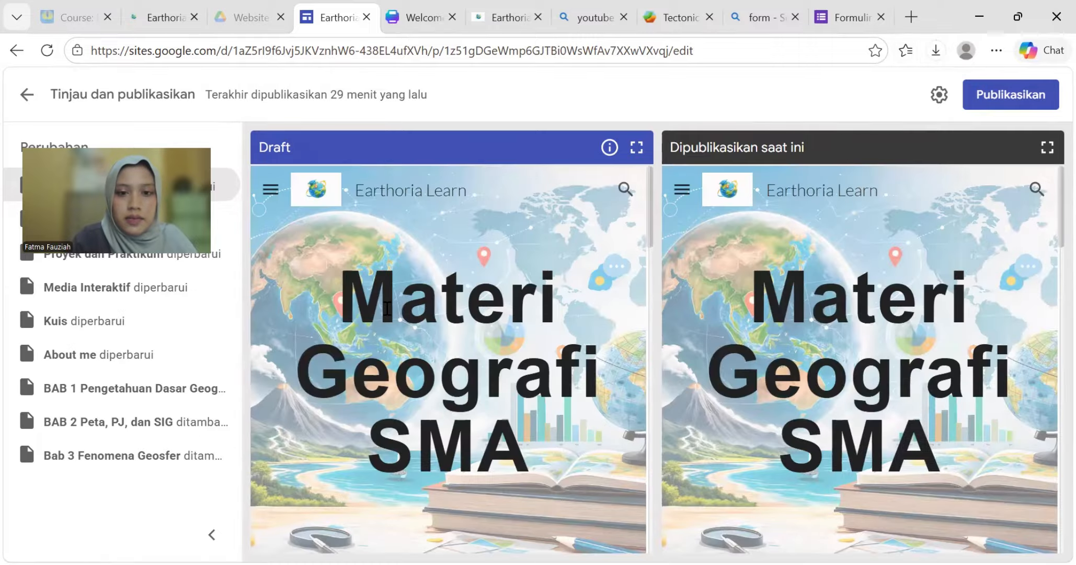
pyautogui.click(1039, 95)
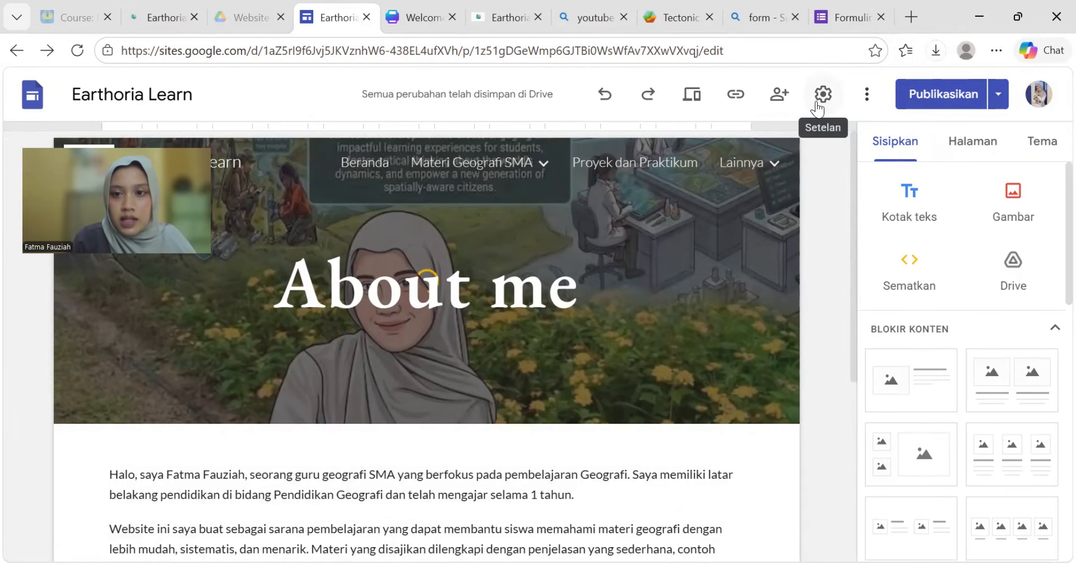
pyautogui.click(779, 98)
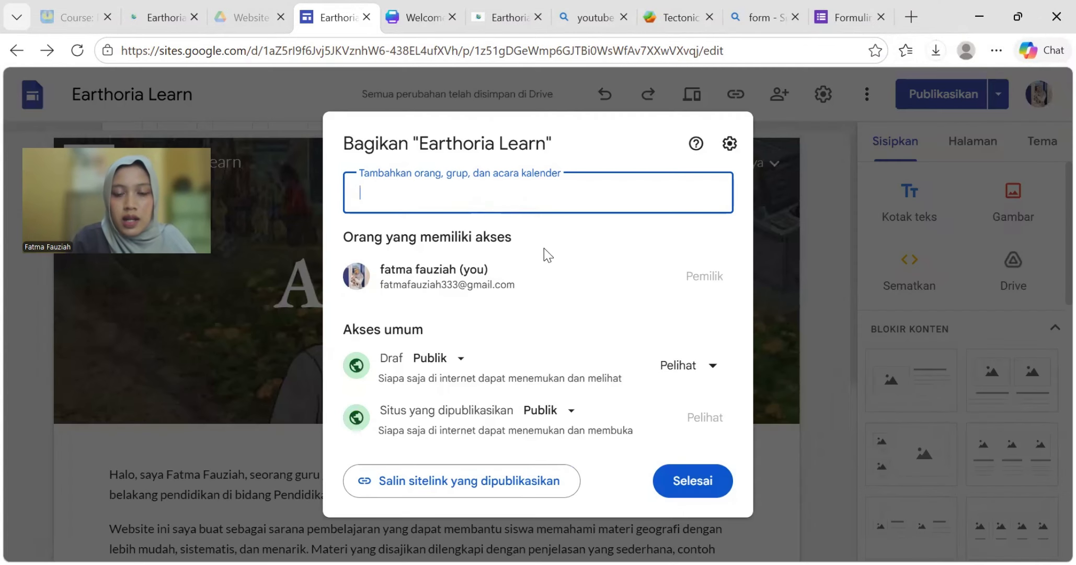
pyautogui.click(437, 495)
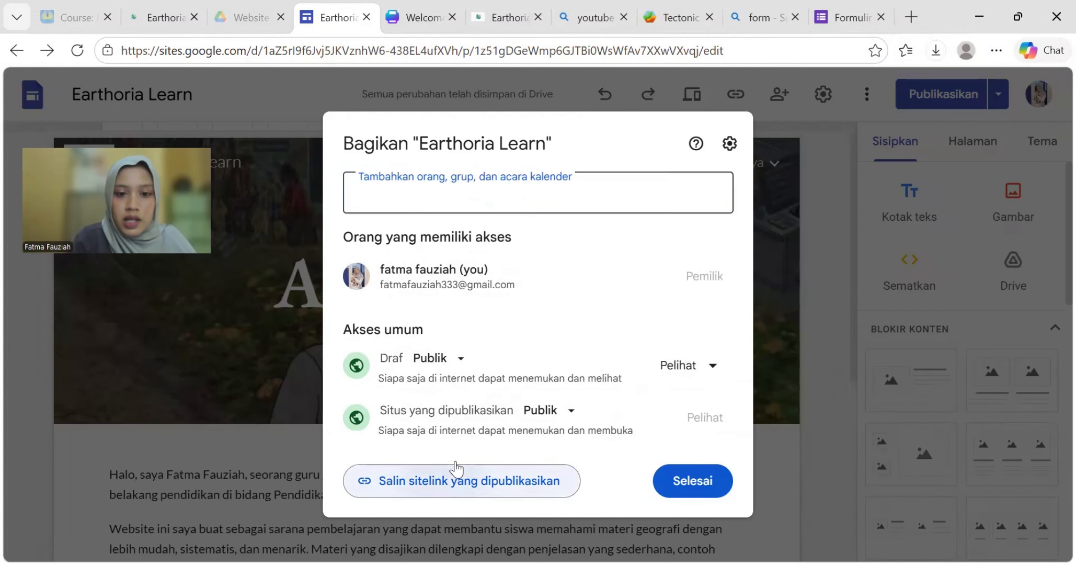
pyautogui.click(912, 17)
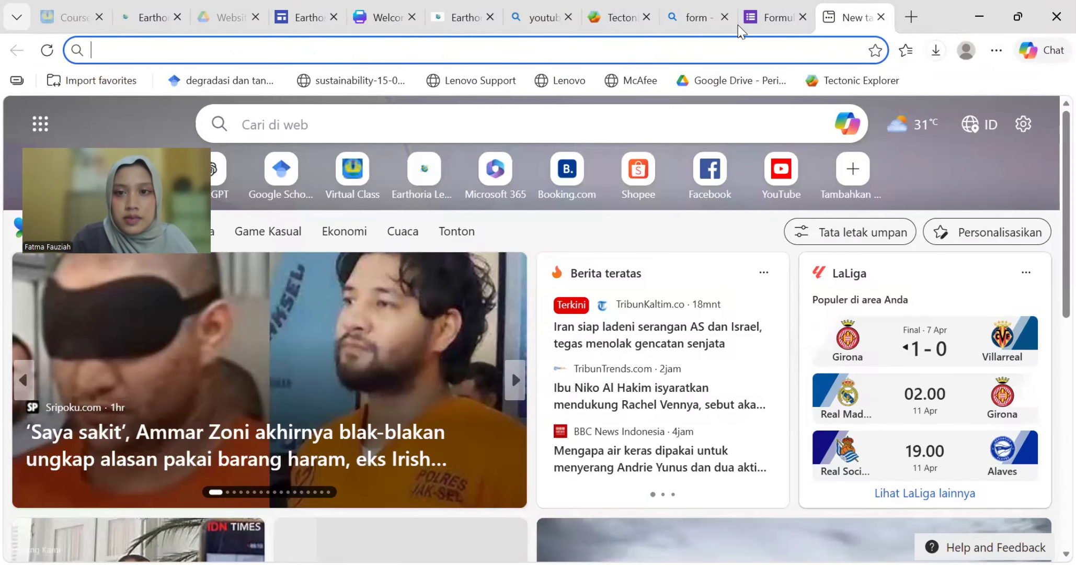
# - Load the live Earthoria Learn homepage in a fresh Edge tab from the pasted sitelink
pyautogui.click(725, 17)
pyautogui.click(833, 18)
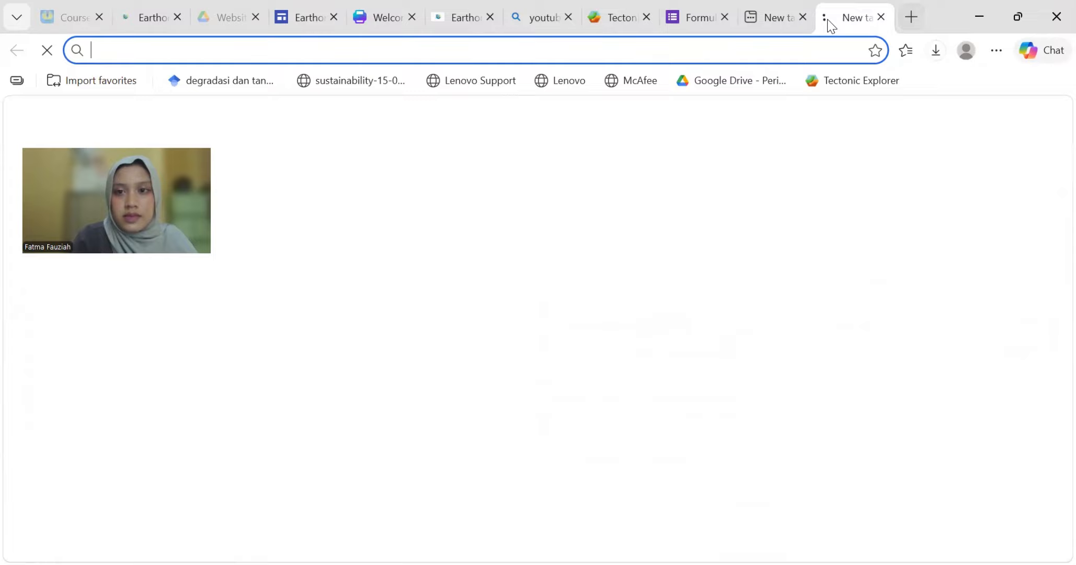
pyautogui.click(799, 19)
pyautogui.click(394, 53)
pyautogui.write('https://sites.google.com/view/earthorialearn?usp=sharing')
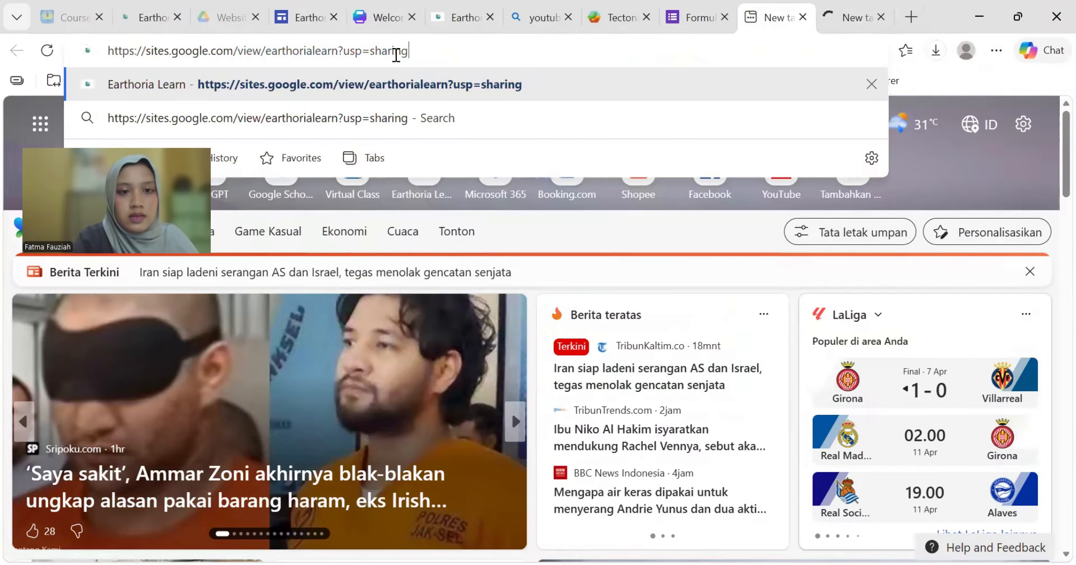
pyautogui.press('Return')
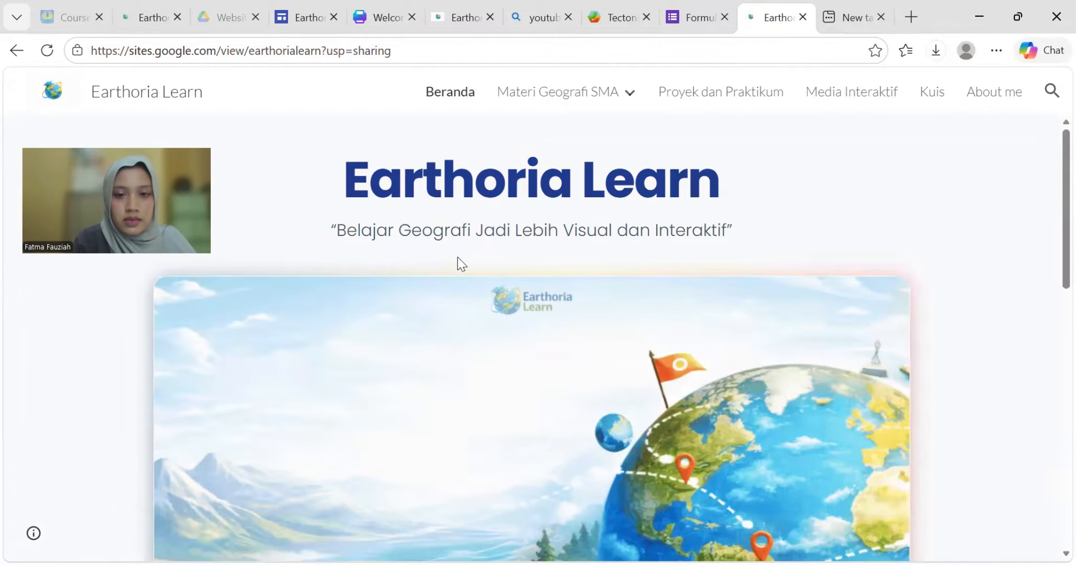
# - Browse the live homepage and the Materi Geografi SMA and Materi Kelas X pages
pyautogui.scroll(-10, 584, 387)
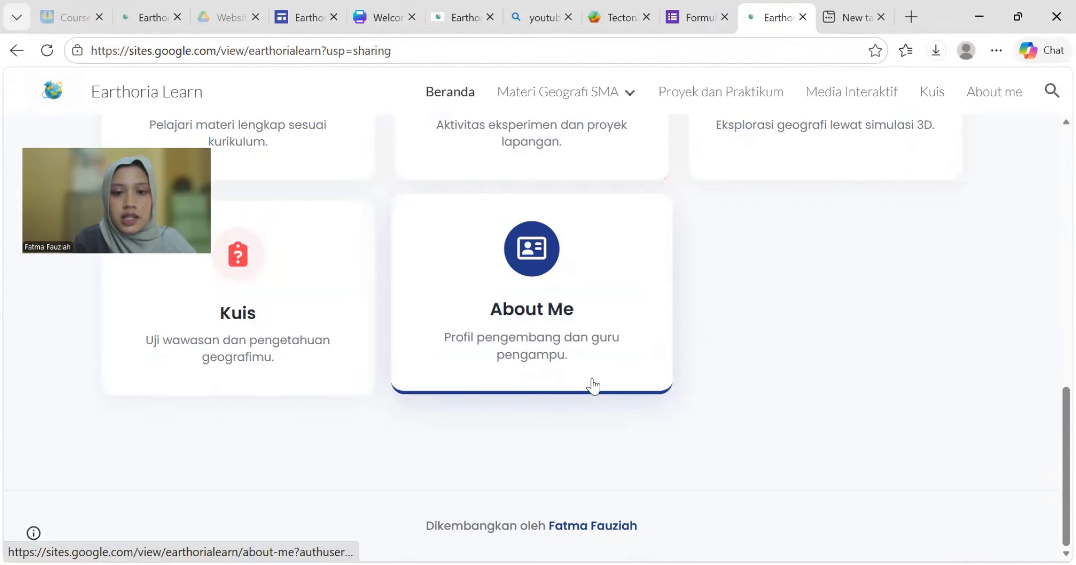
pyautogui.scroll(5, 593, 386)
pyautogui.scroll(7, 593, 386)
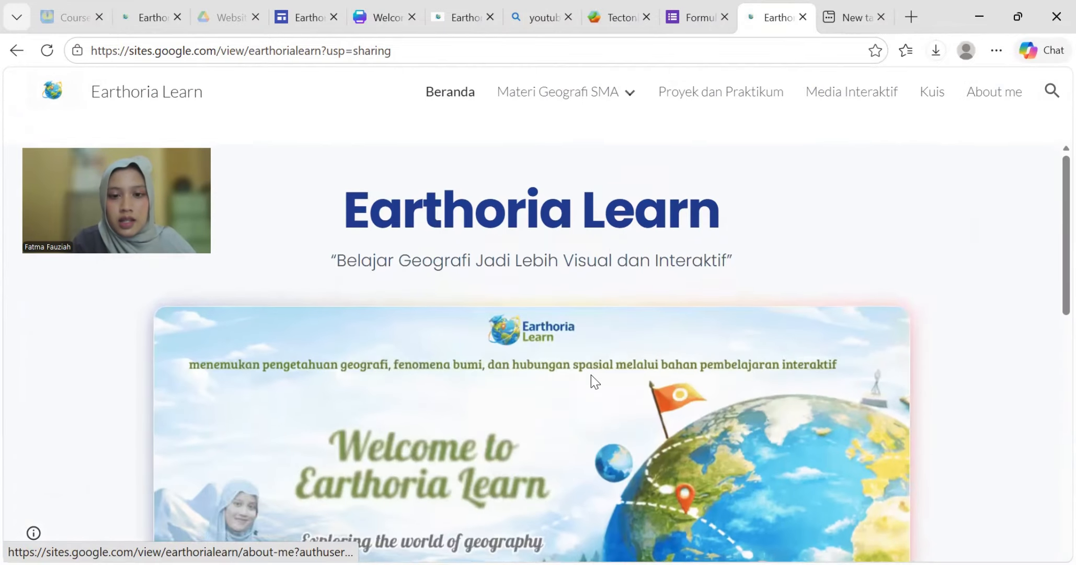
pyautogui.scroll(-4, 591, 374)
pyautogui.click(576, 92)
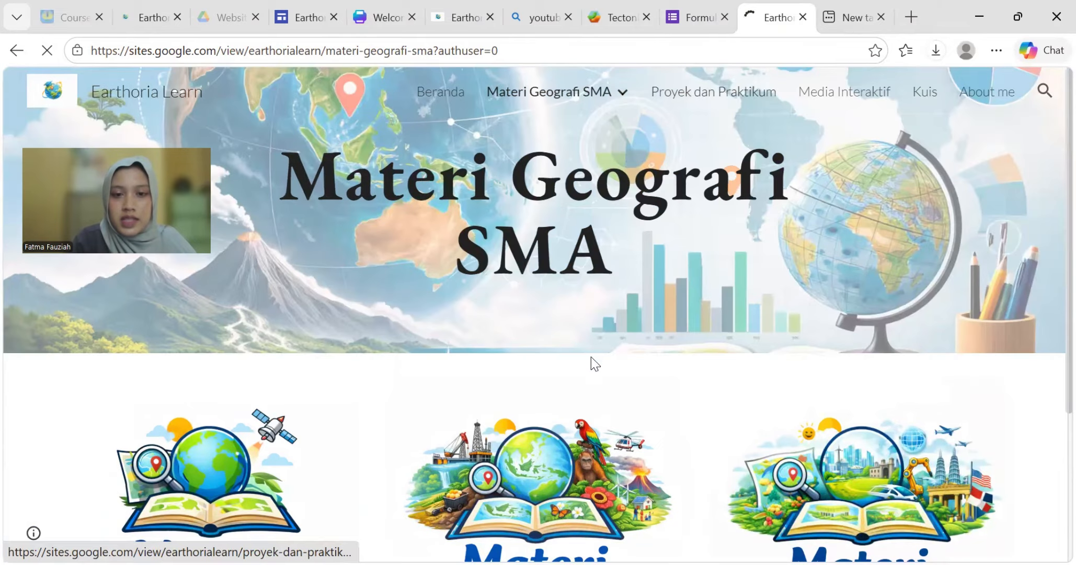
pyautogui.click(229, 454)
pyautogui.scroll(-2, 469, 387)
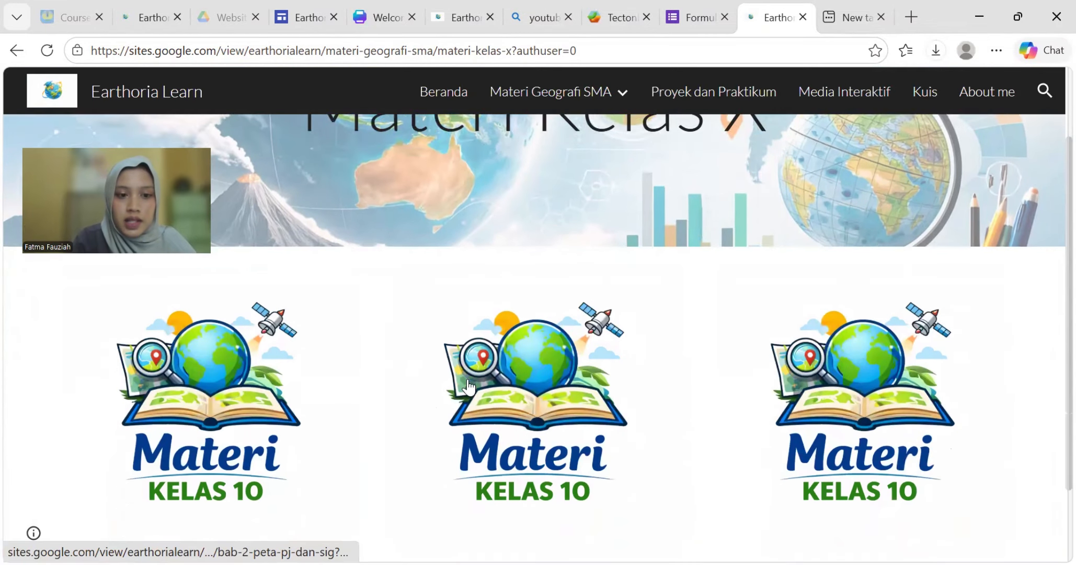
pyautogui.scroll(-1, 469, 387)
pyautogui.scroll(-1, 797, 389)
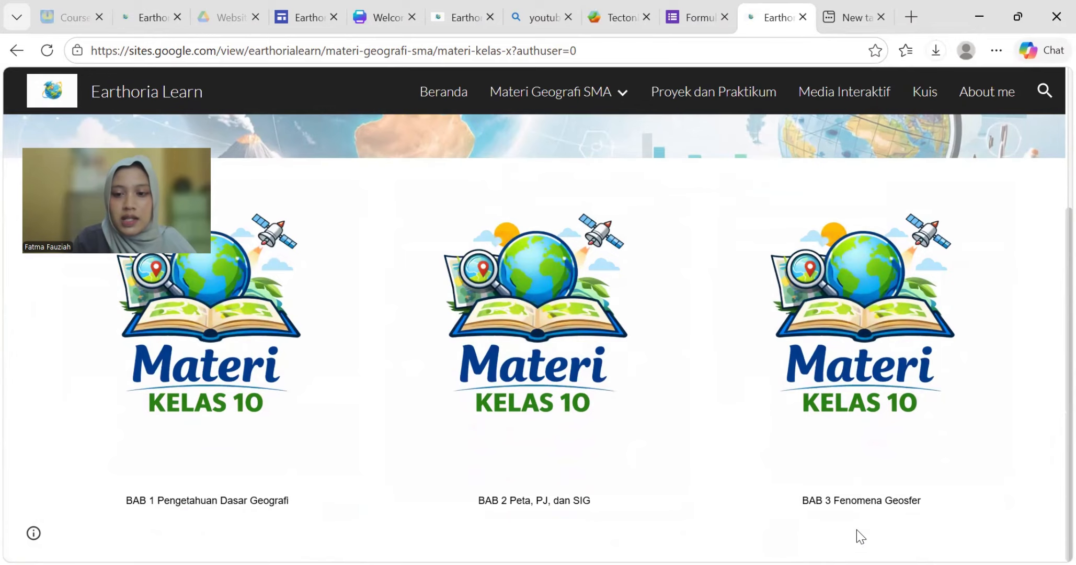
pyautogui.scroll(3, 863, 345)
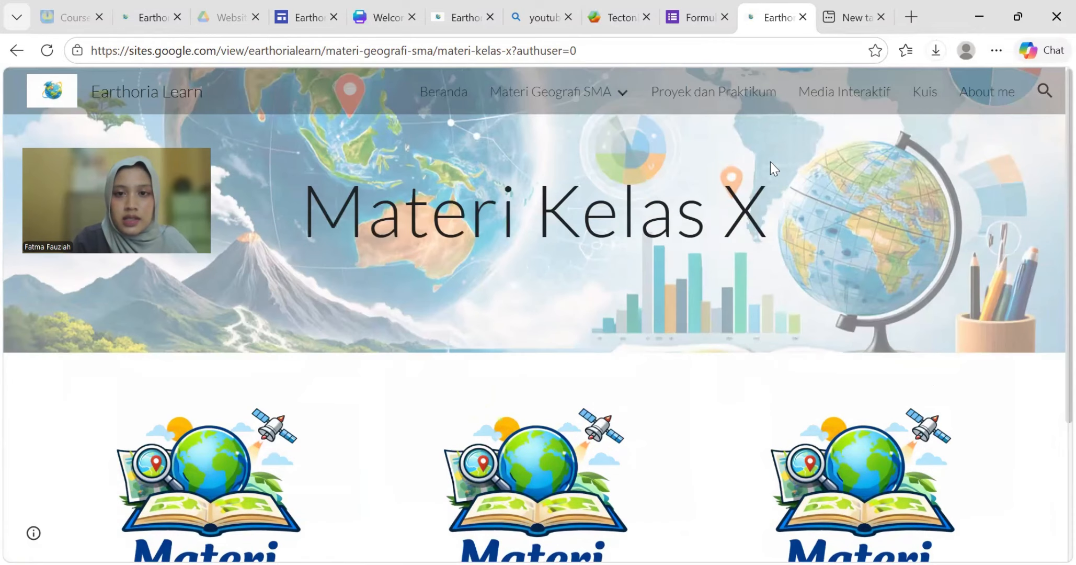
pyautogui.moveTo(607, 105)
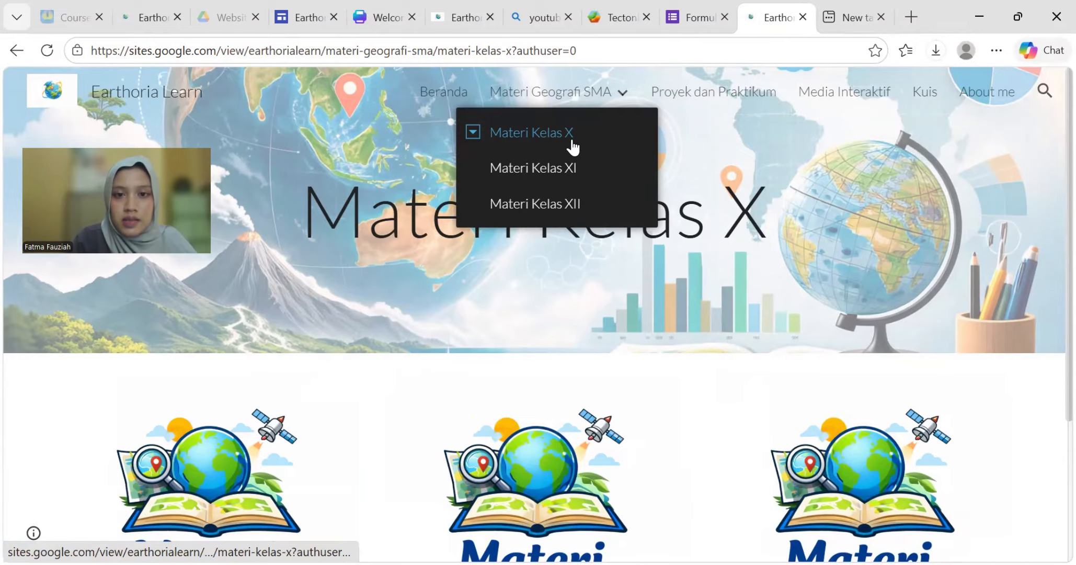
pyautogui.click(517, 146)
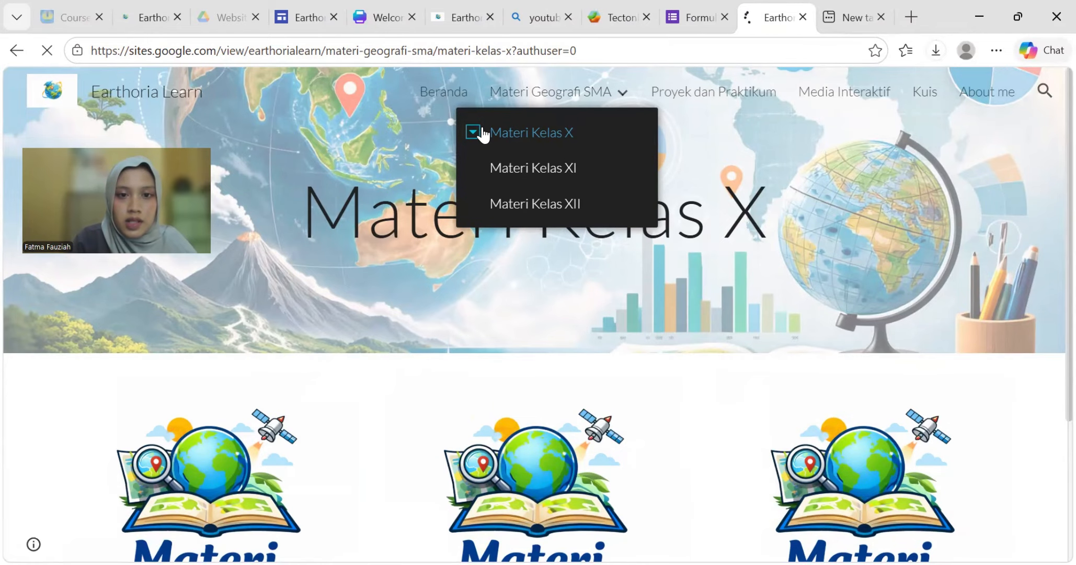
# - Open the BAB 3 Fenomena Geosfer chapter under Materi Kelas X and look through it
pyautogui.moveTo(535, 98)
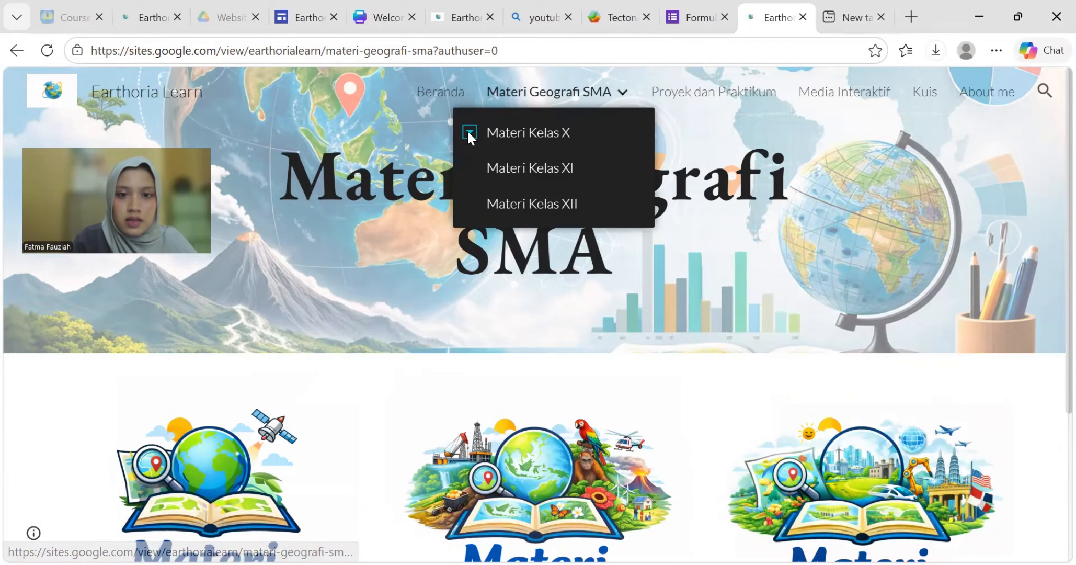
pyautogui.click(469, 133)
pyautogui.click(510, 241)
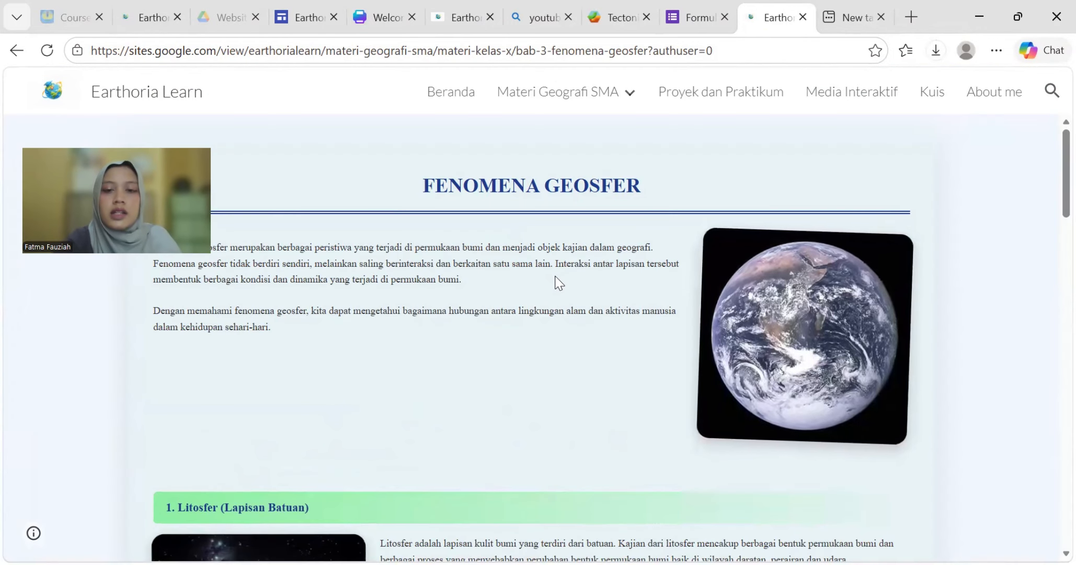
pyautogui.scroll(-2, 557, 282)
pyautogui.scroll(-20, 557, 281)
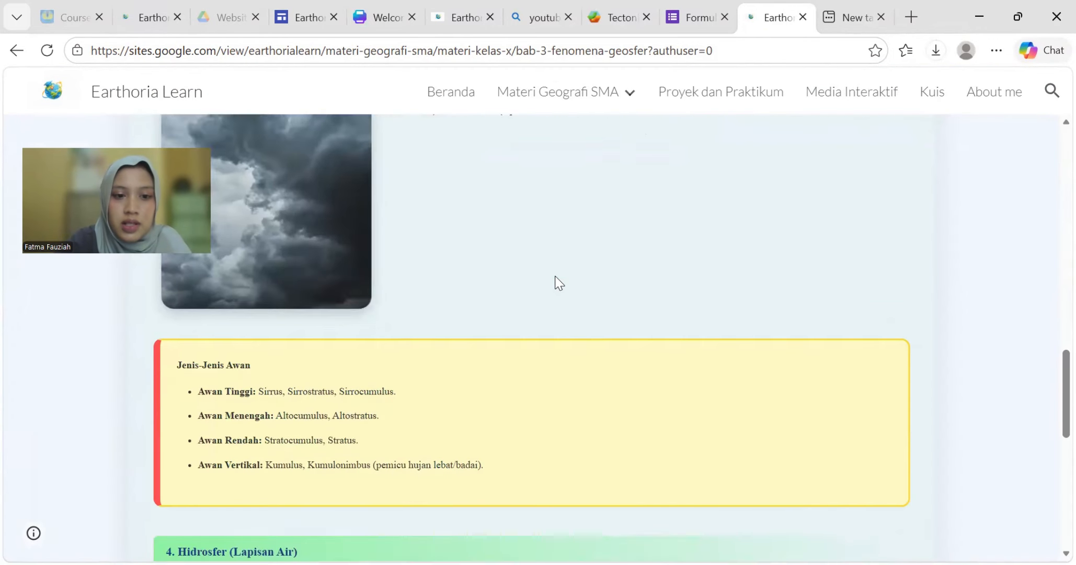
pyautogui.scroll(15, 555, 283)
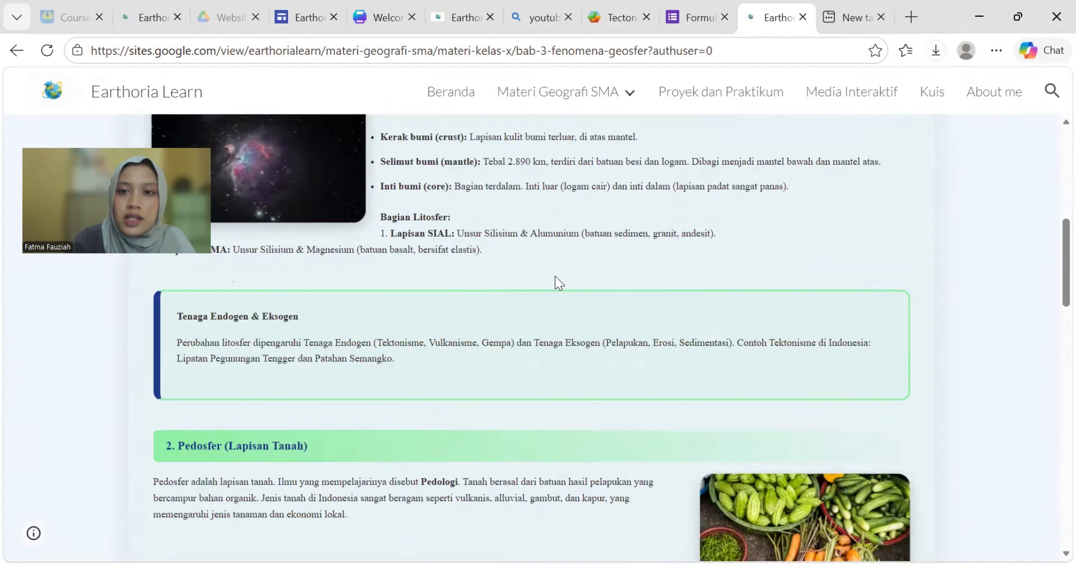
# - Play and pause the Proyek dan Praktikum pop-up book video, then follow Media Interaktif's Tectonic Explorer link
pyautogui.click(727, 102)
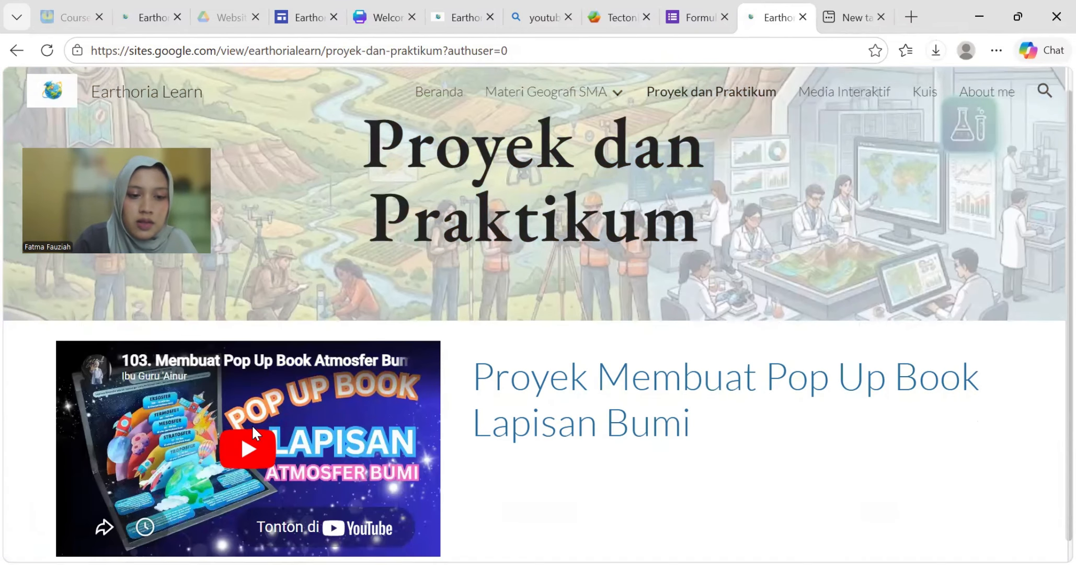
pyautogui.scroll(-1, 252, 424)
pyautogui.click(251, 424)
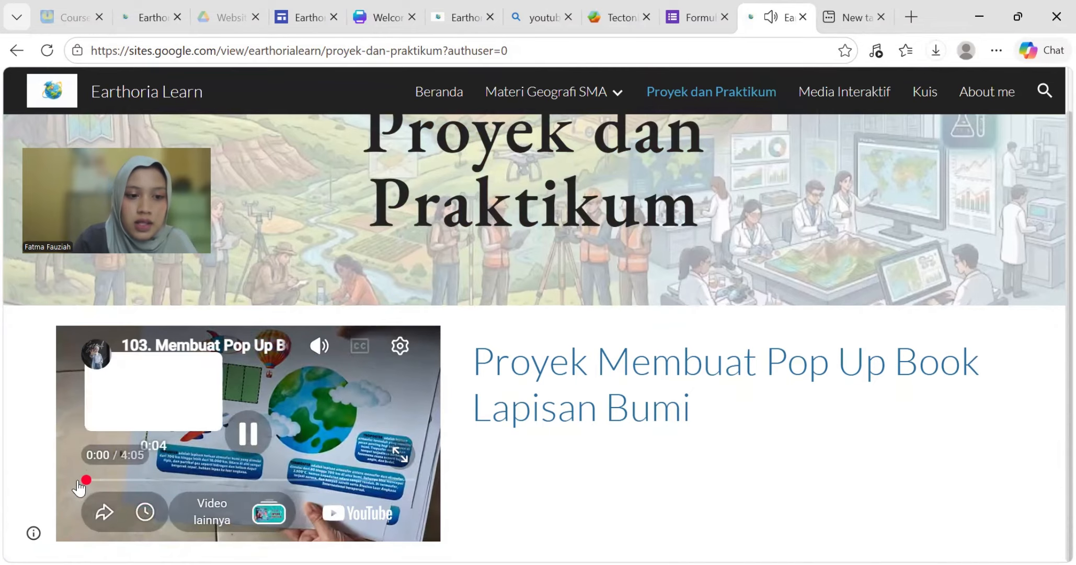
pyautogui.click(247, 441)
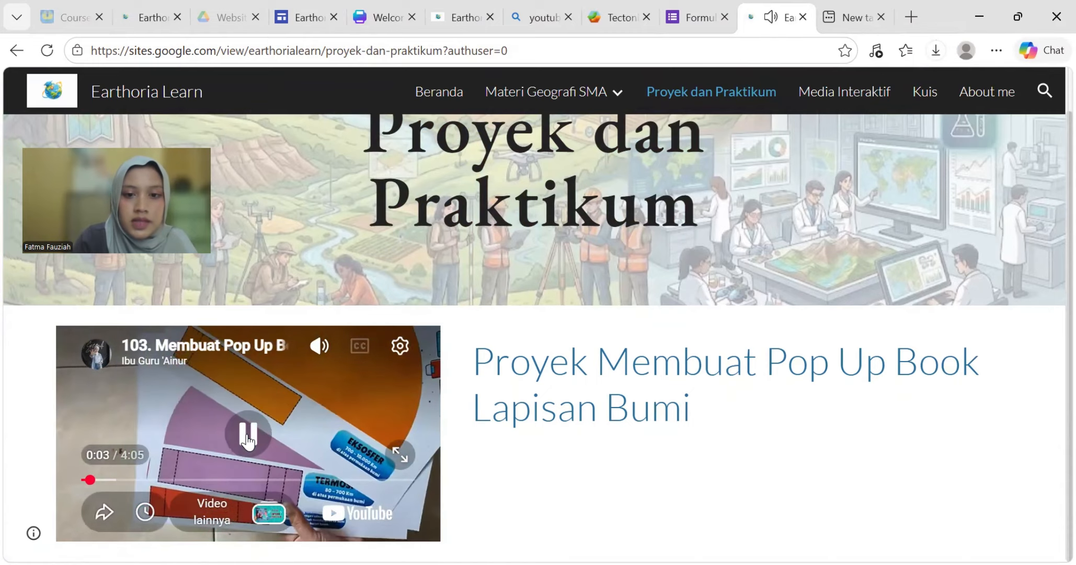
pyautogui.click(835, 95)
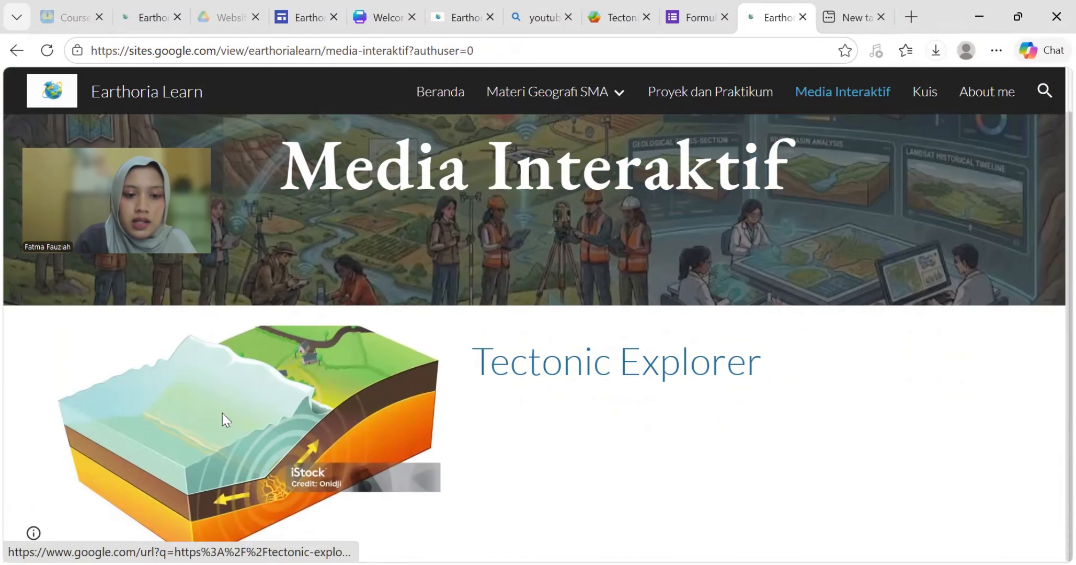
pyautogui.click(223, 421)
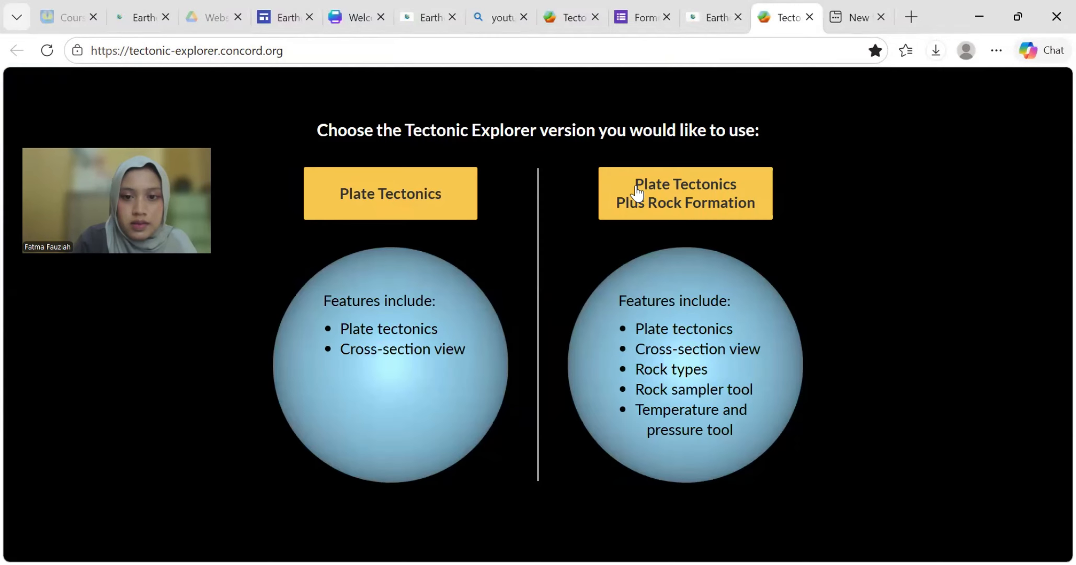
# - Start Plate Tectonics with a two-plate planet and paint a continent on its right half
pyautogui.click(401, 204)
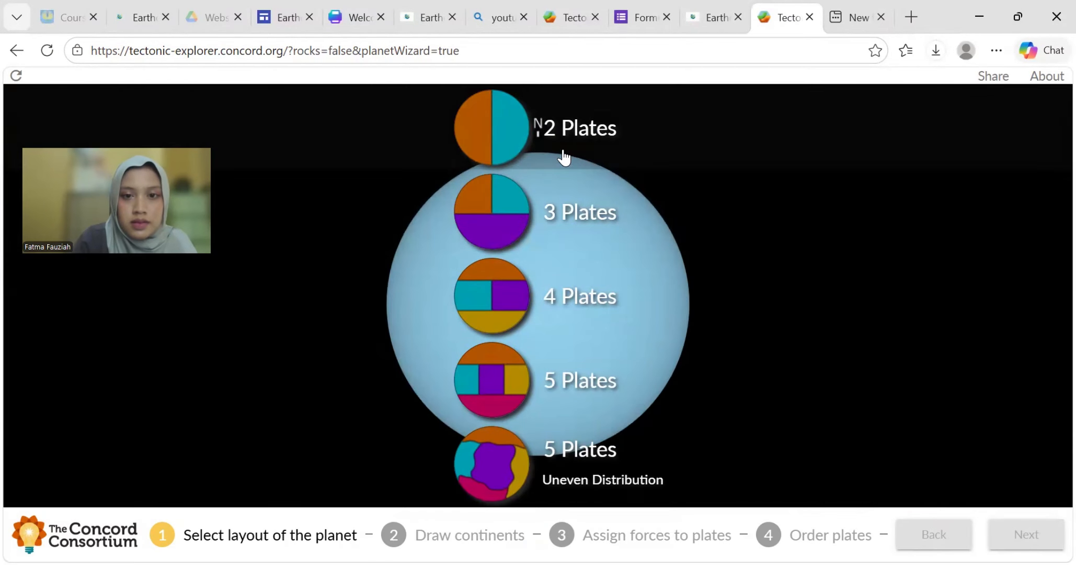
pyautogui.click(564, 142)
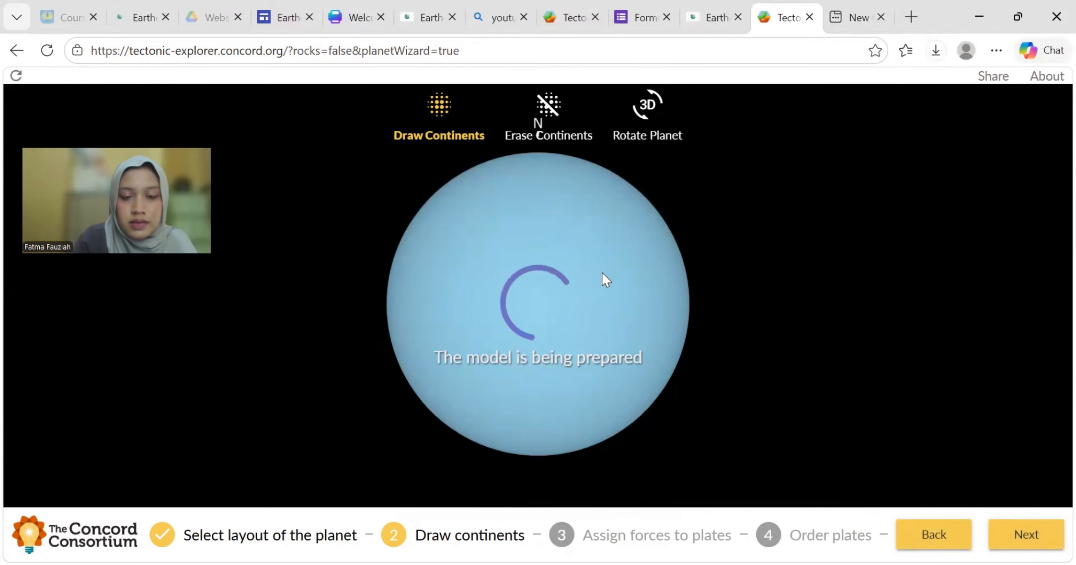
pyautogui.moveTo(541, 313)
pyautogui.mouseDown()
pyautogui.moveTo(625, 185)
pyautogui.moveTo(598, 264)
pyautogui.moveTo(581, 197)
pyautogui.moveTo(611, 292)
pyautogui.moveTo(622, 423)
pyautogui.moveTo(553, 442)
pyautogui.moveTo(642, 223)
pyautogui.moveTo(647, 371)
pyautogui.moveTo(565, 163)
pyautogui.moveTo(572, 152)
pyautogui.moveTo(587, 232)
pyautogui.mouseUp()
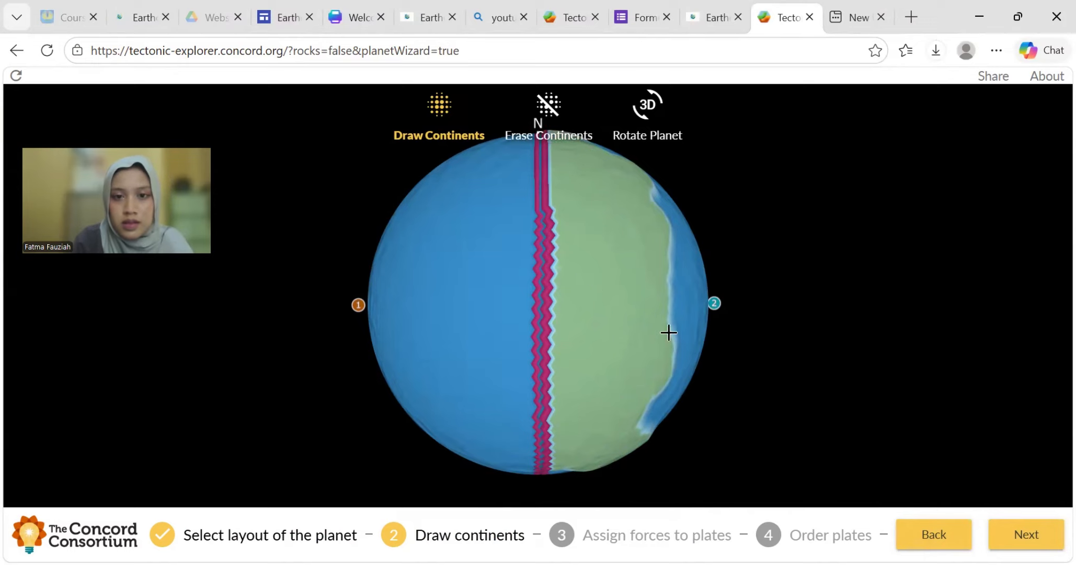
pyautogui.click(1002, 537)
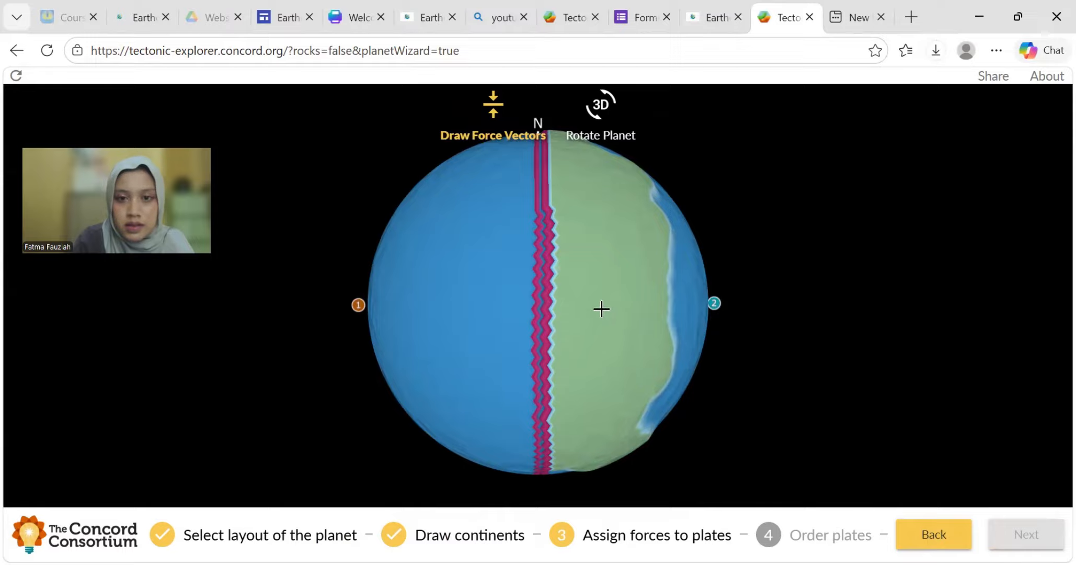
# - Draw force arrows on the green and blue plates, make Plate 1 densest, and finish
pyautogui.moveTo(570, 236); pyautogui.dragTo(602, 218)
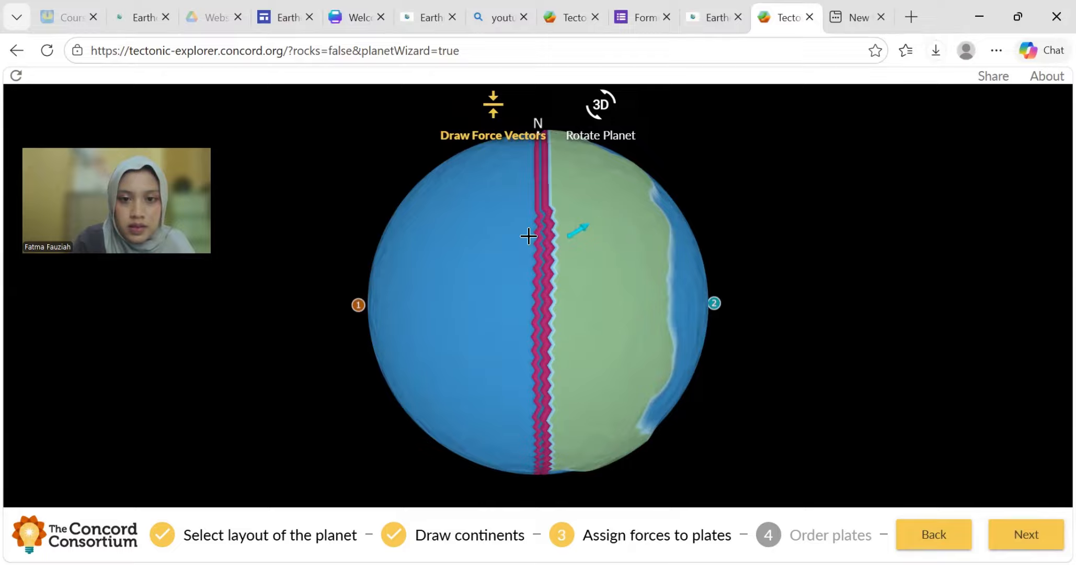
pyautogui.moveTo(534, 236); pyautogui.dragTo(620, 242)
pyautogui.click(1025, 544)
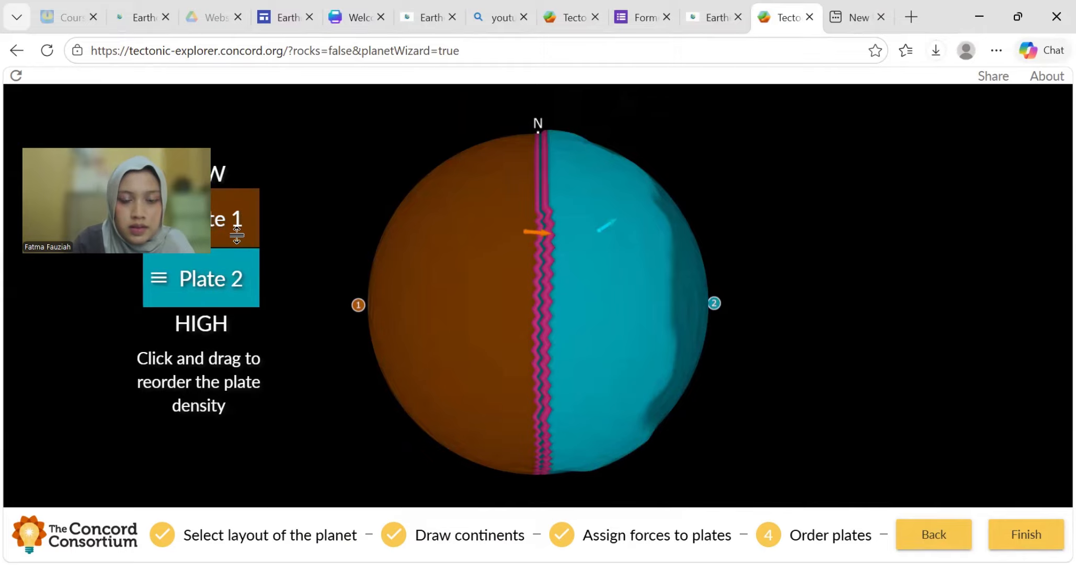
pyautogui.moveTo(236, 234)
pyautogui.mouseDown()
pyautogui.moveTo(243, 278)
pyautogui.moveTo(241, 230)
pyautogui.mouseUp()
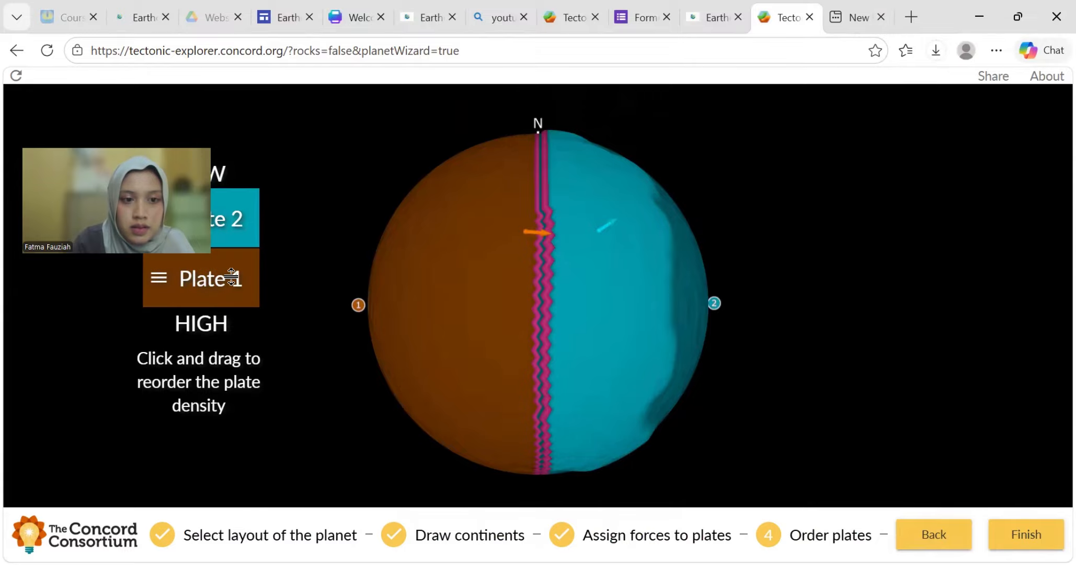
pyautogui.click(1011, 530)
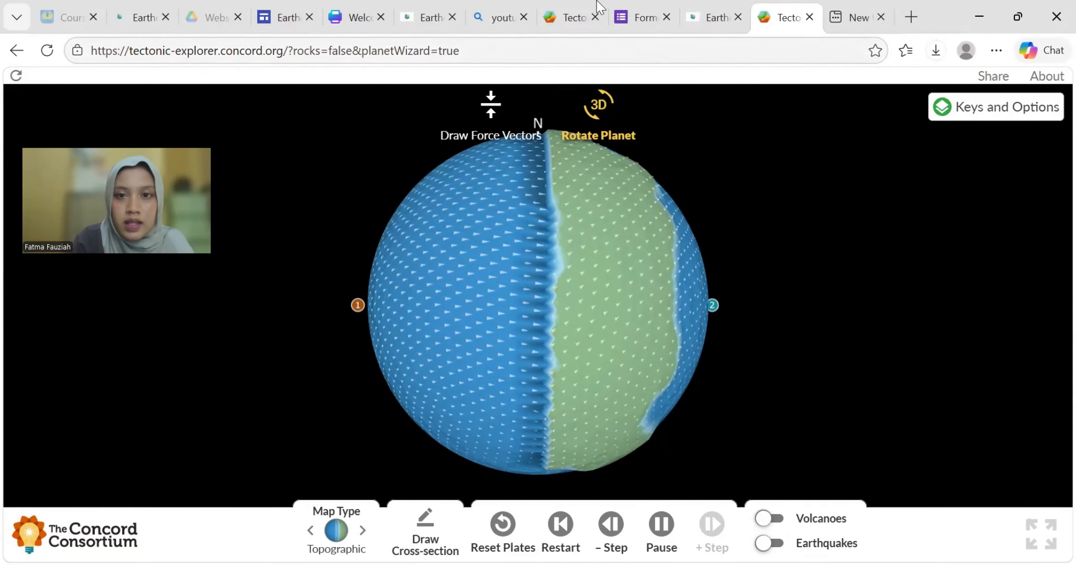
pyautogui.click(630, 13)
# - Open the Quiz BAB III form from the site's Kuis page and scroll through its questions
pyautogui.click(729, 14)
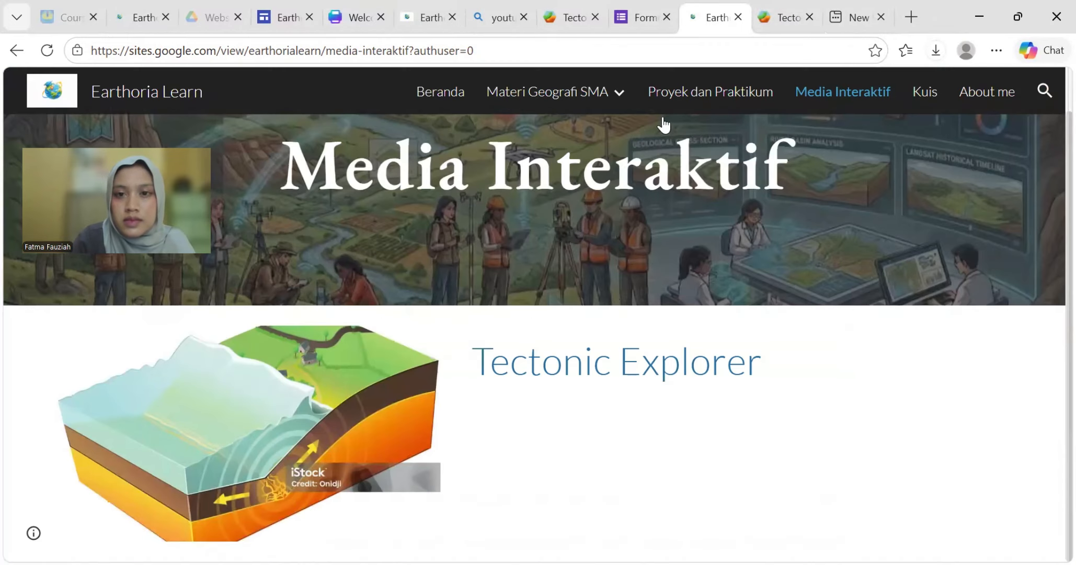
pyautogui.click(927, 94)
pyautogui.click(269, 417)
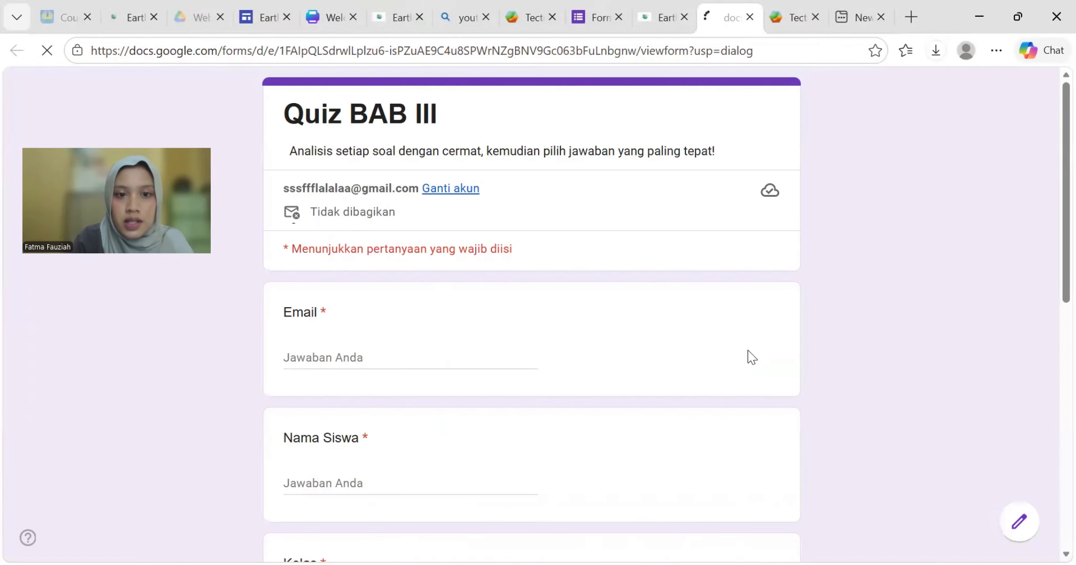
pyautogui.scroll(-10, 489, 350)
pyautogui.scroll(10, 495, 332)
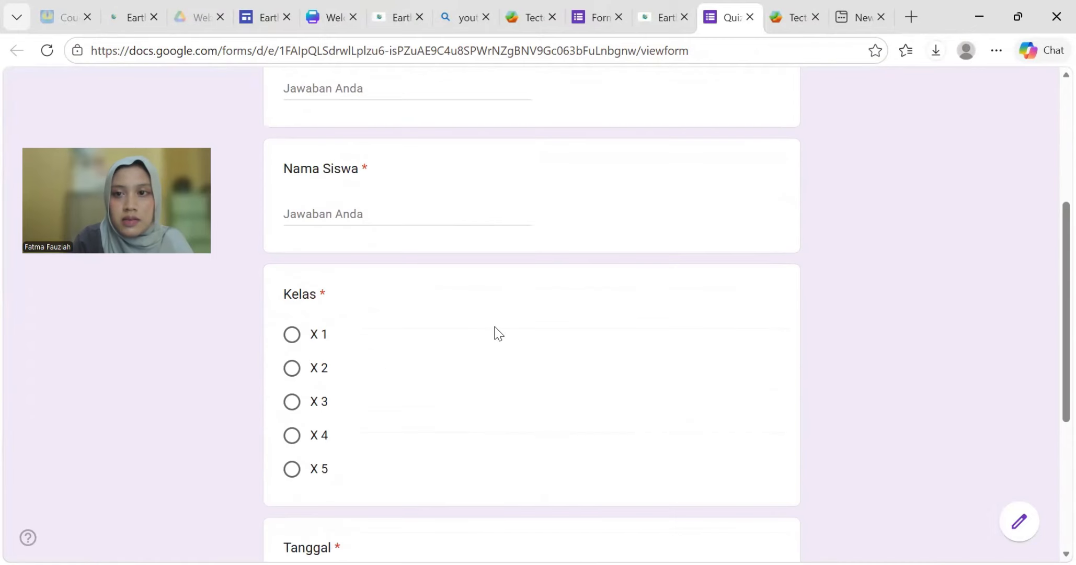
pyautogui.scroll(-4, 509, 327)
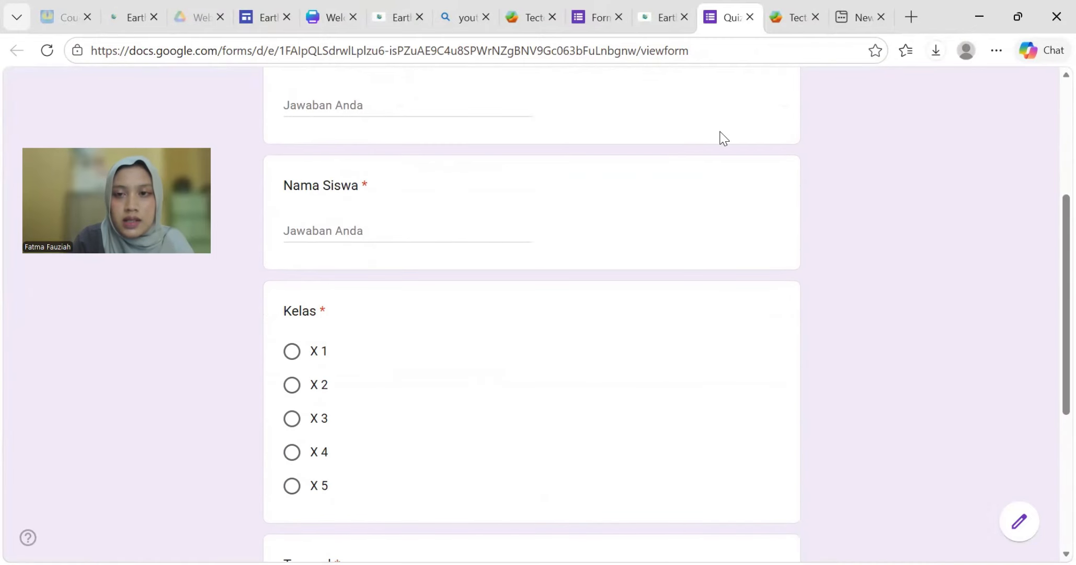
pyautogui.click(662, 8)
# - View the published About me teacher introduction, then return to Beranda
pyautogui.click(988, 98)
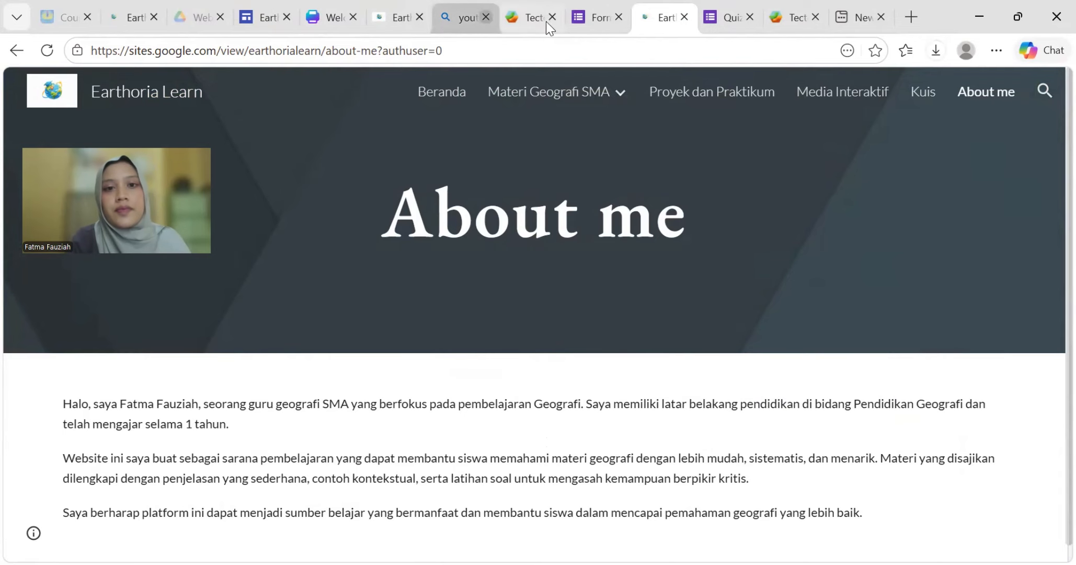
pyautogui.click(449, 102)
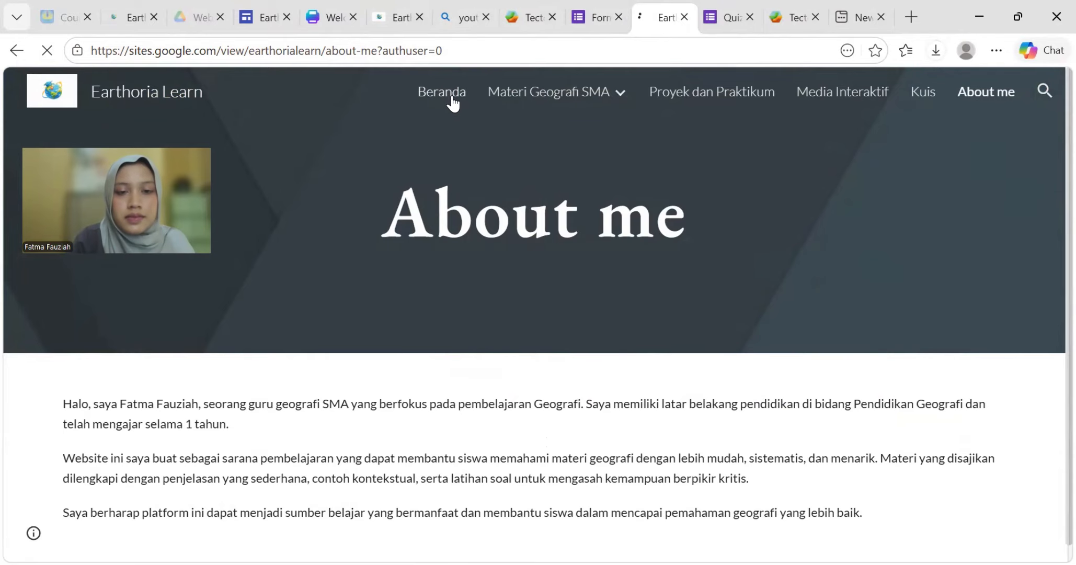